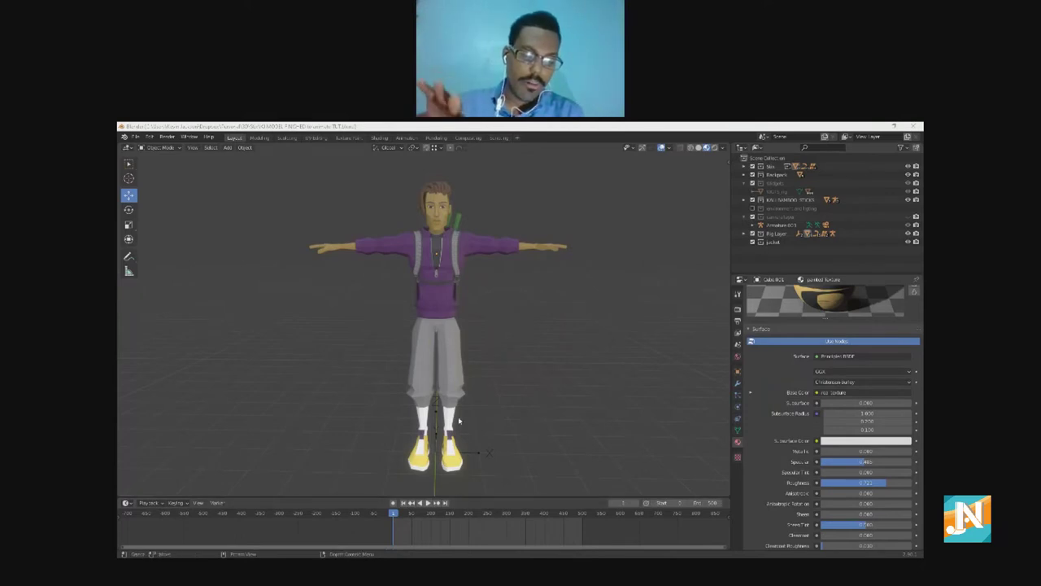
# Step: Orbit and zoom in to view the character's side and backpack
pyautogui.moveTo(444, 398); pyautogui.dragTo(480, 352, button='middle')
pyautogui.scroll(3, 492, 340)
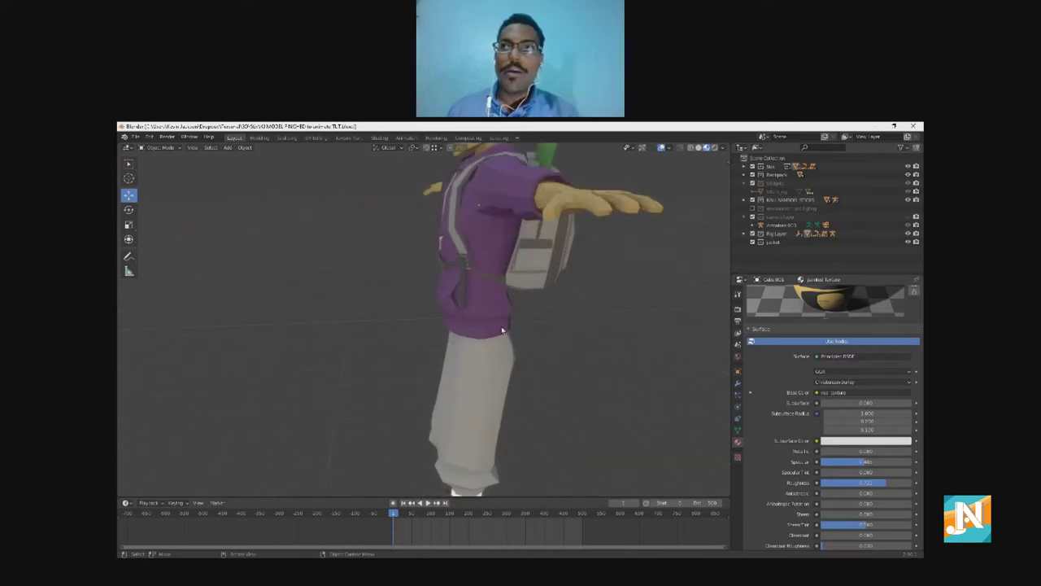
pyautogui.rightClick(504, 328)
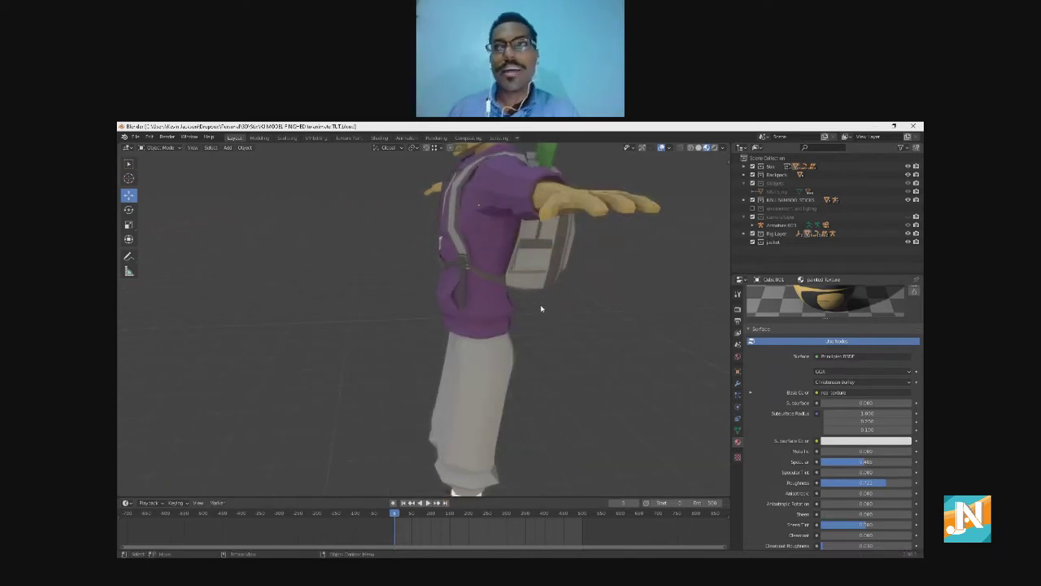
# Step: Play the animation and inspect the character from a recentred, zoomed top view
pyautogui.press('space')
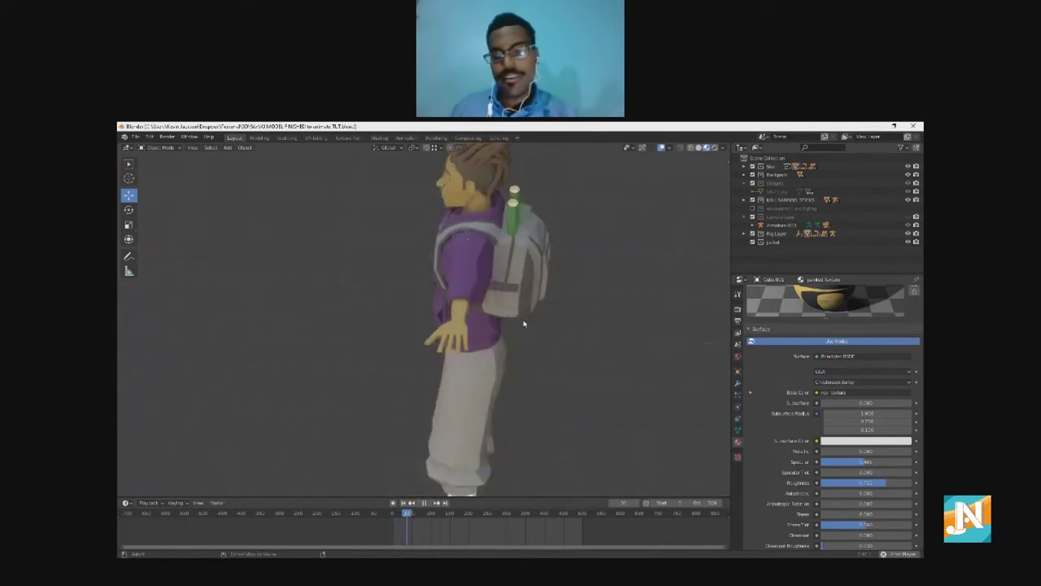
pyautogui.press('KP_7')
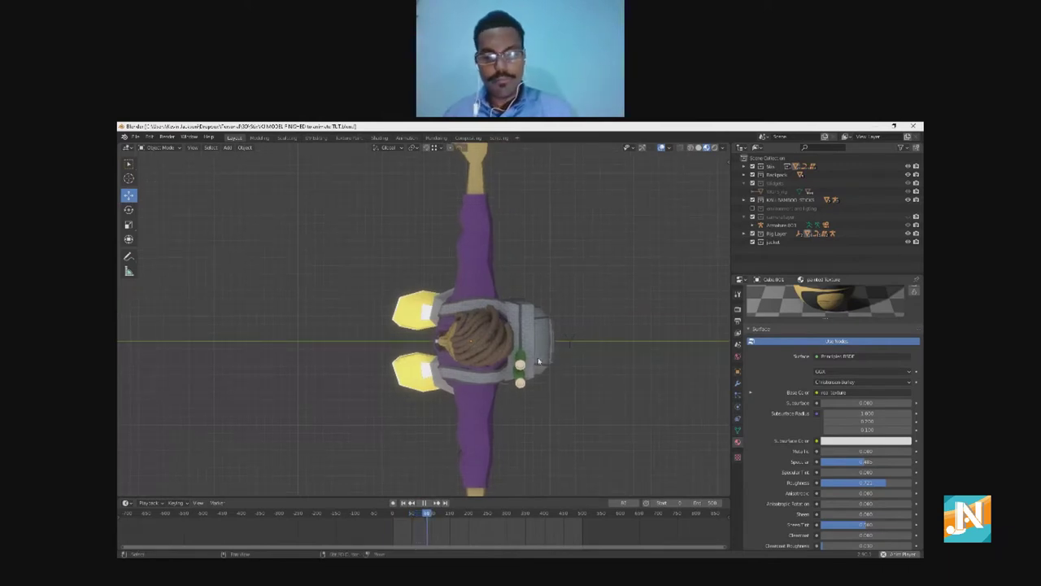
pyautogui.keyDown('shift'); pyautogui.moveTo(538, 360); pyautogui.dragTo(536, 337, button='middle'); pyautogui.keyUp('shift')
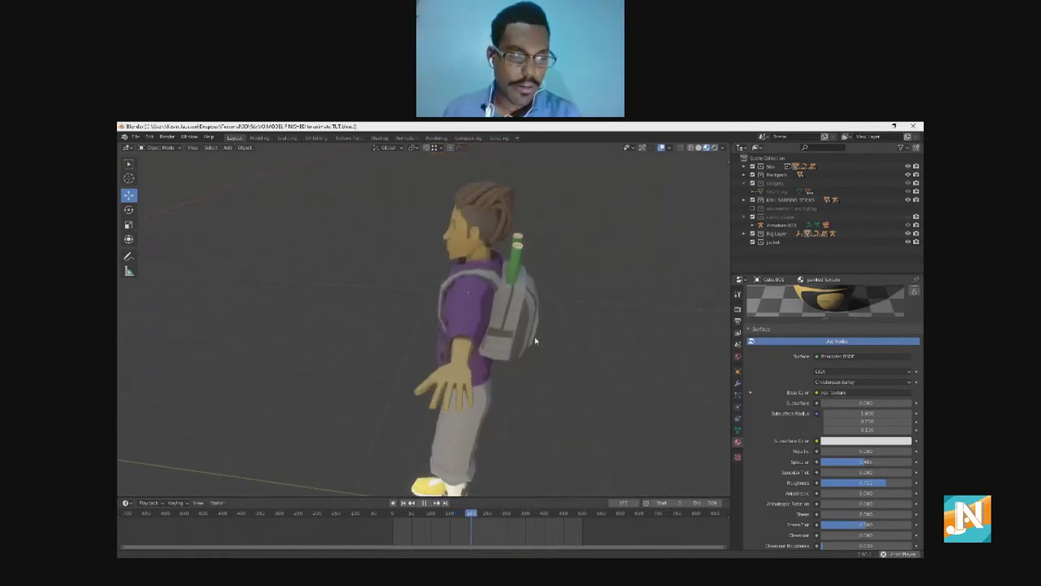
pyautogui.scroll(3, 534, 342)
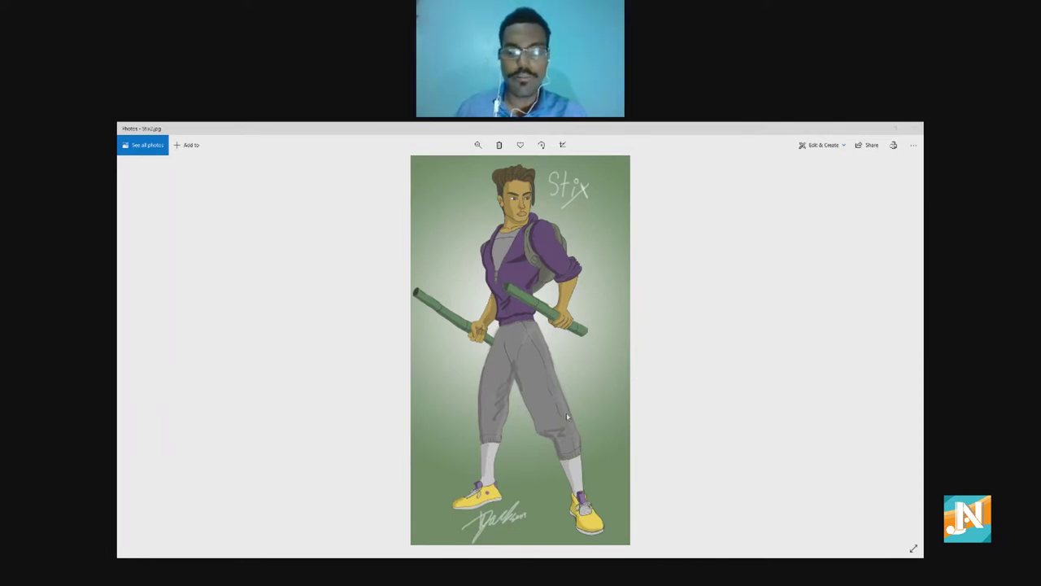
# Step: Flip between the purple and green Stix drawings, ending on the green one
pyautogui.press('Right')
pyautogui.press('Right')
pyautogui.press('Right')
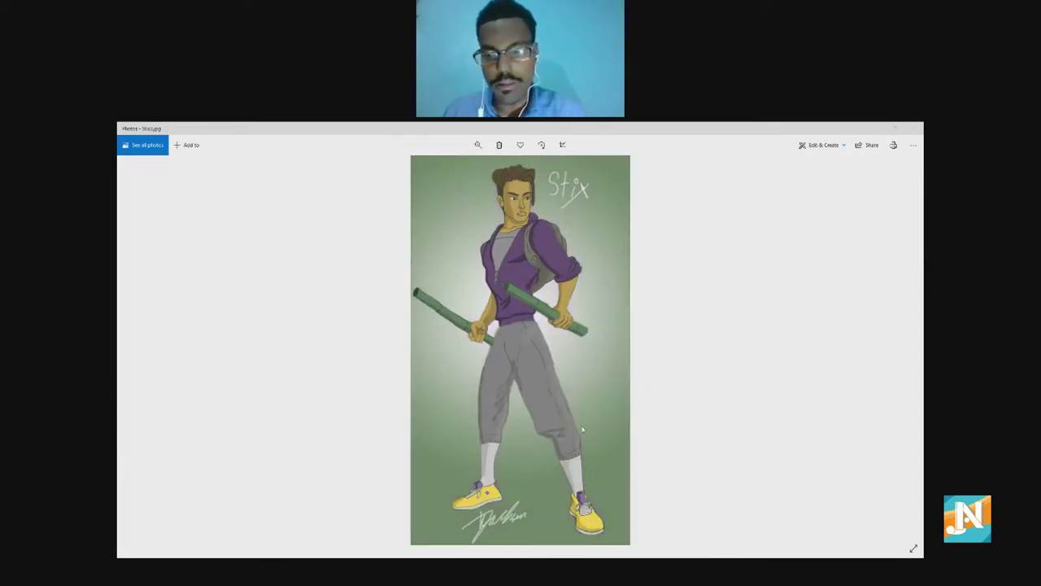
pyautogui.press('Left')
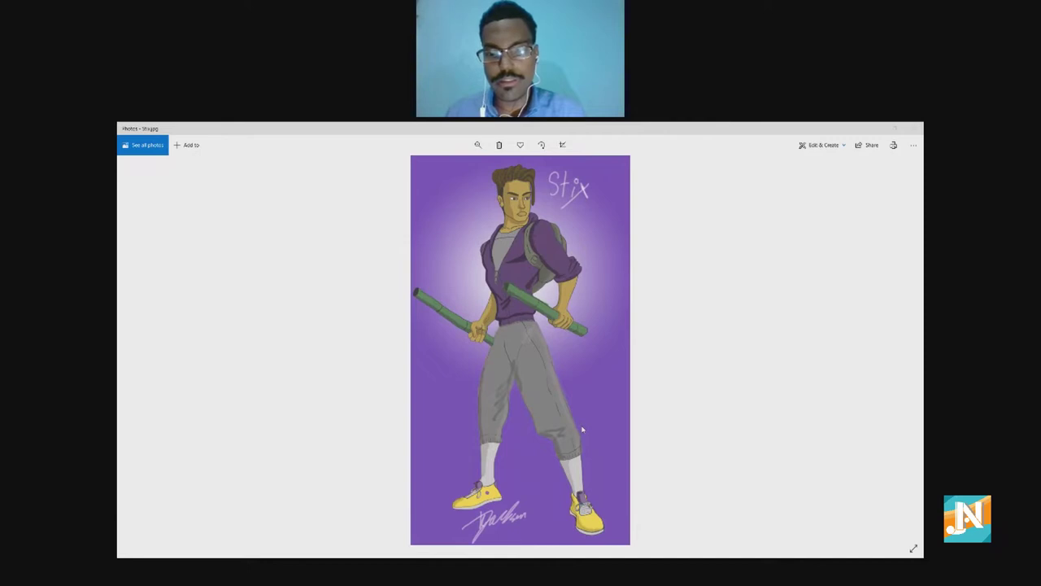
pyautogui.press('Right')
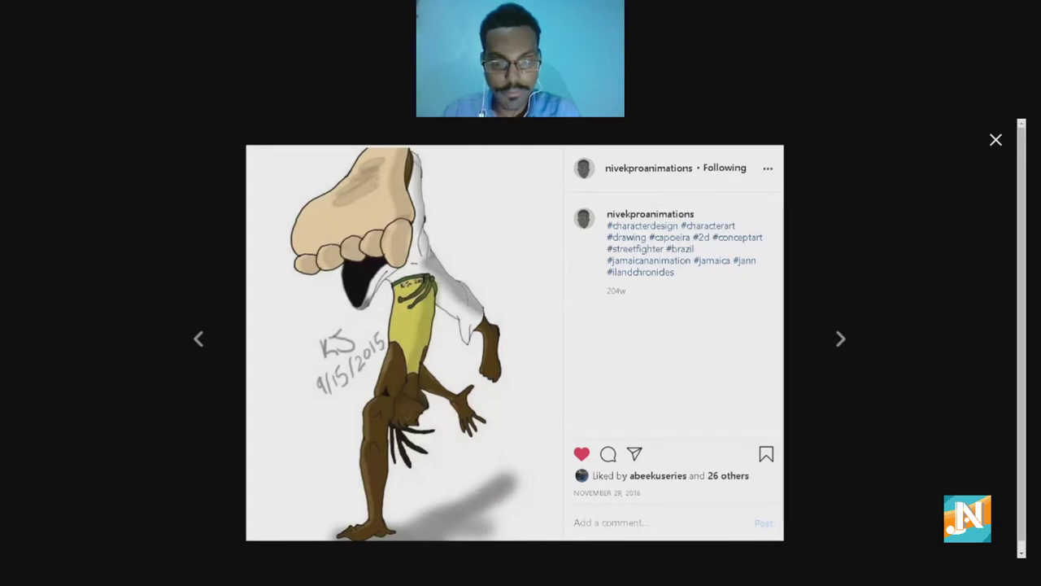
# Step: Close the current post, then open and close the kickboxer drawing post
pyautogui.click(128, 291)
pyautogui.scroll(10, 828, 234)
pyautogui.scroll(15, 827, 233)
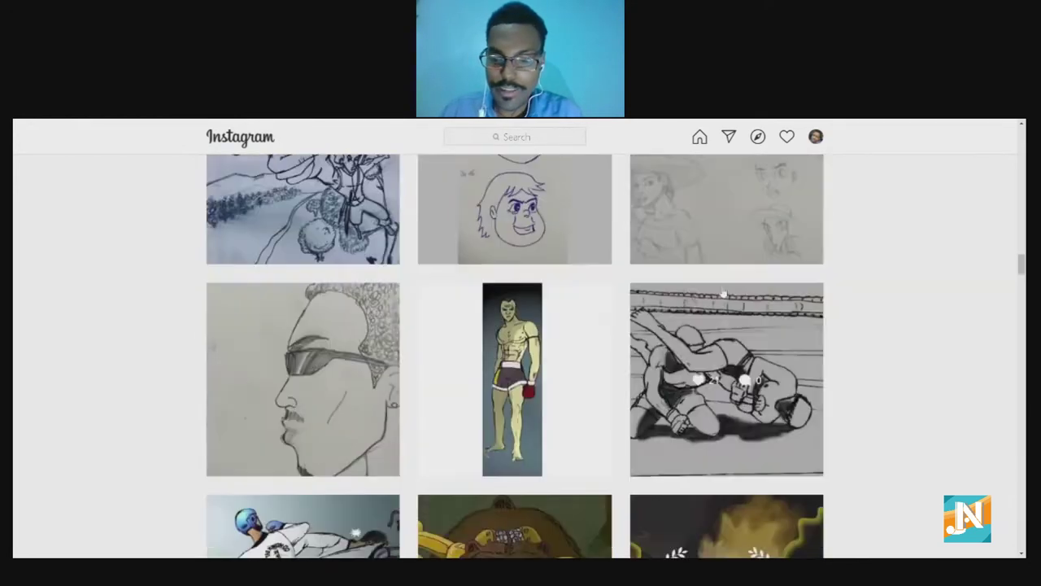
pyautogui.click(547, 381)
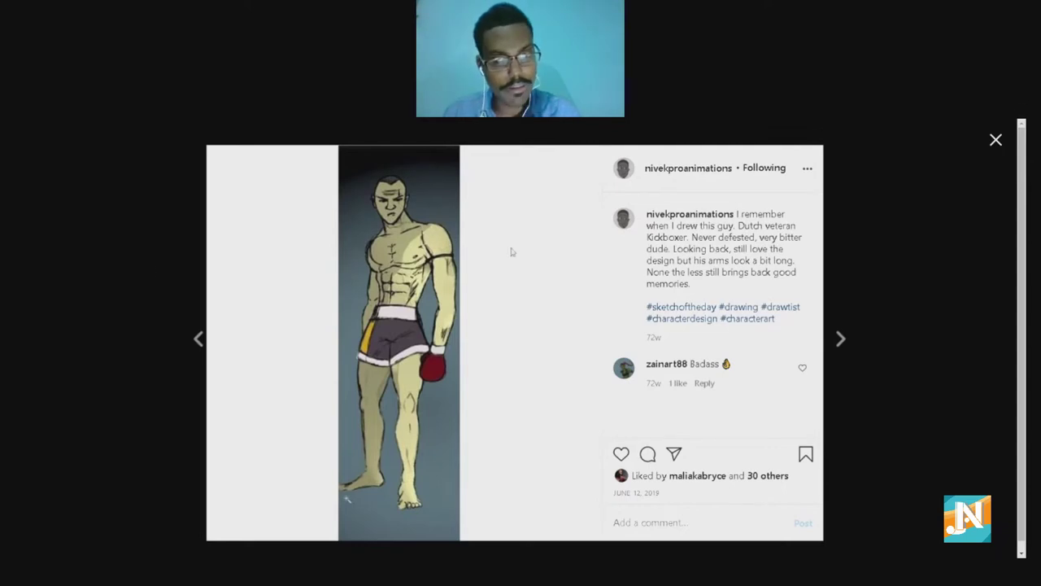
pyautogui.click(996, 140)
# Step: Open and close the Tae Kwon Do drawing post, returning to the profile grid
pyautogui.scroll(-3, 794, 285)
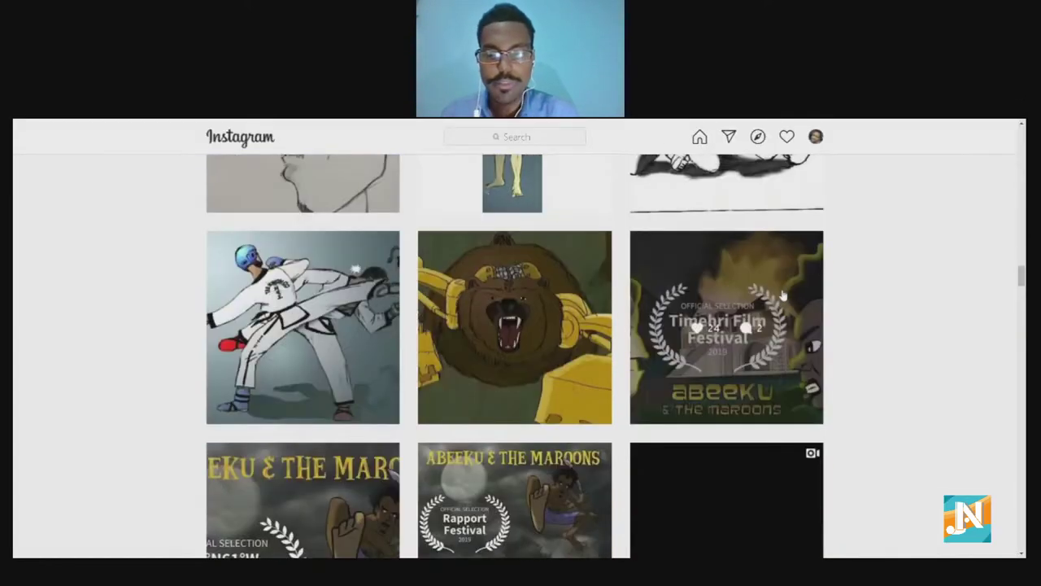
pyautogui.scroll(-2, 779, 291)
pyautogui.scroll(2, 351, 288)
pyautogui.click(351, 288)
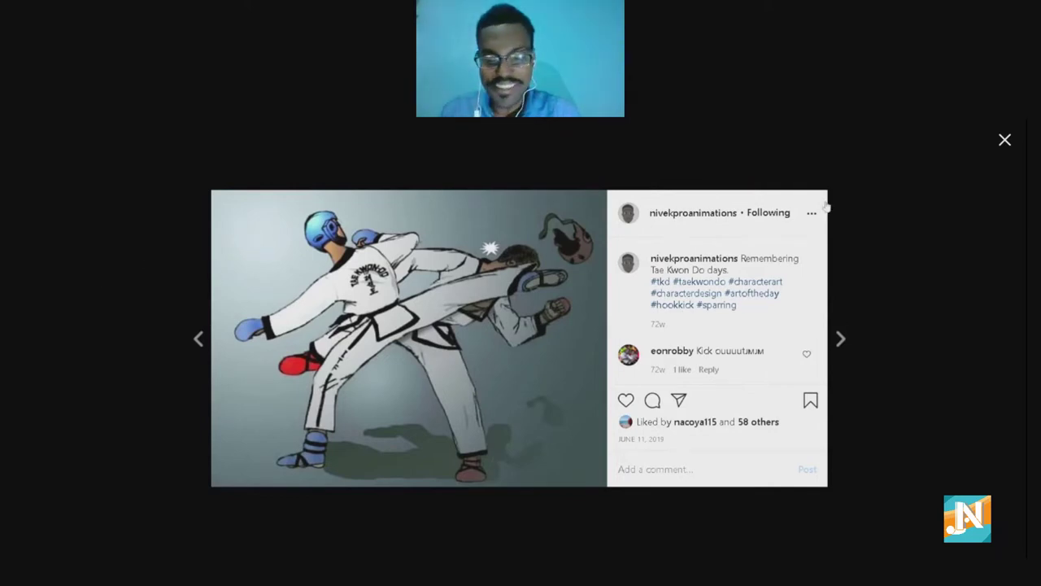
pyautogui.click(1003, 140)
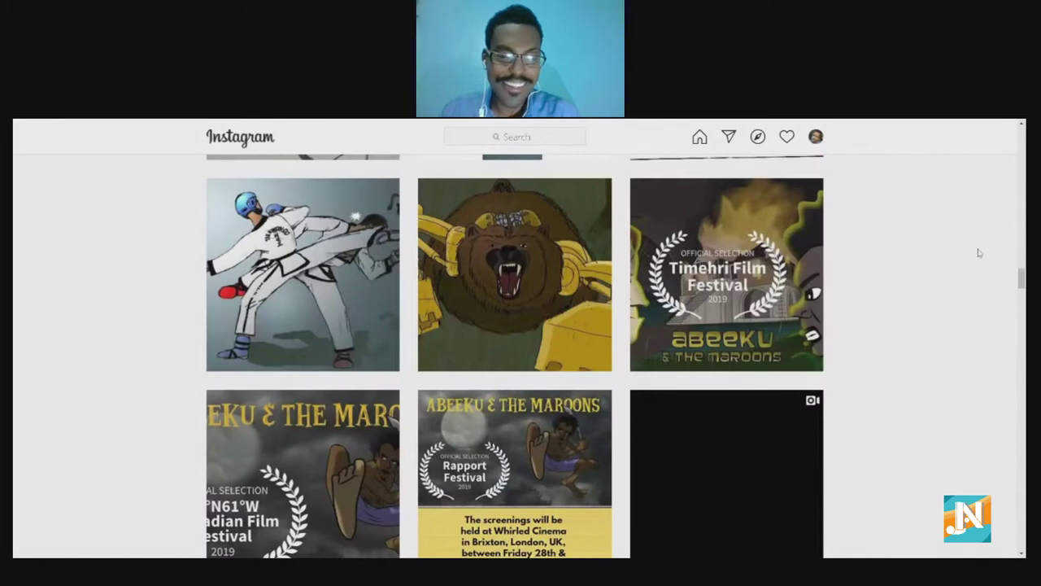
pyautogui.scroll(2, 979, 253)
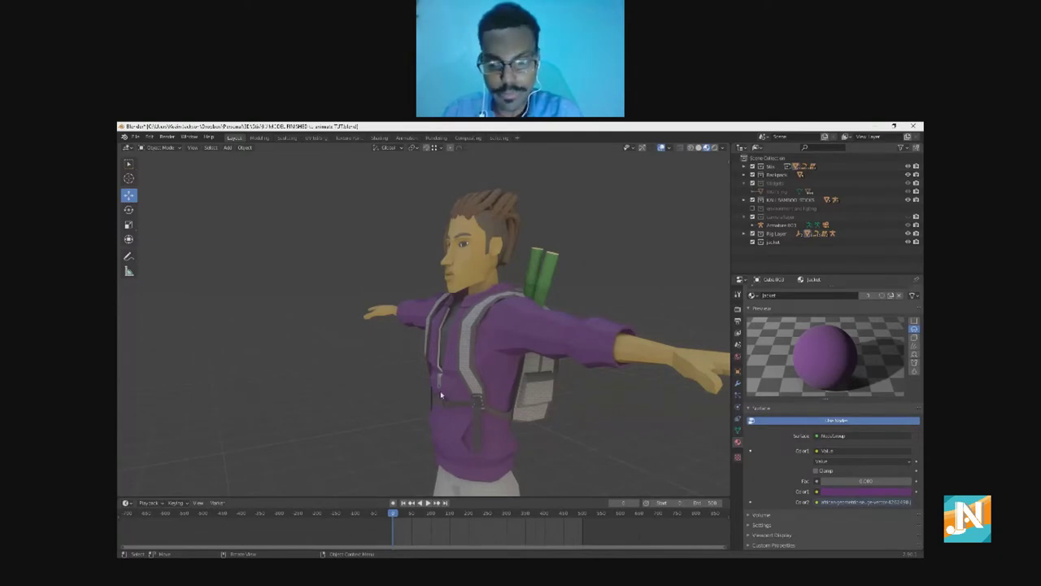
pyautogui.moveTo(402, 397); pyautogui.dragTo(360, 372, button='middle')
pyautogui.scroll(2, 496, 361)
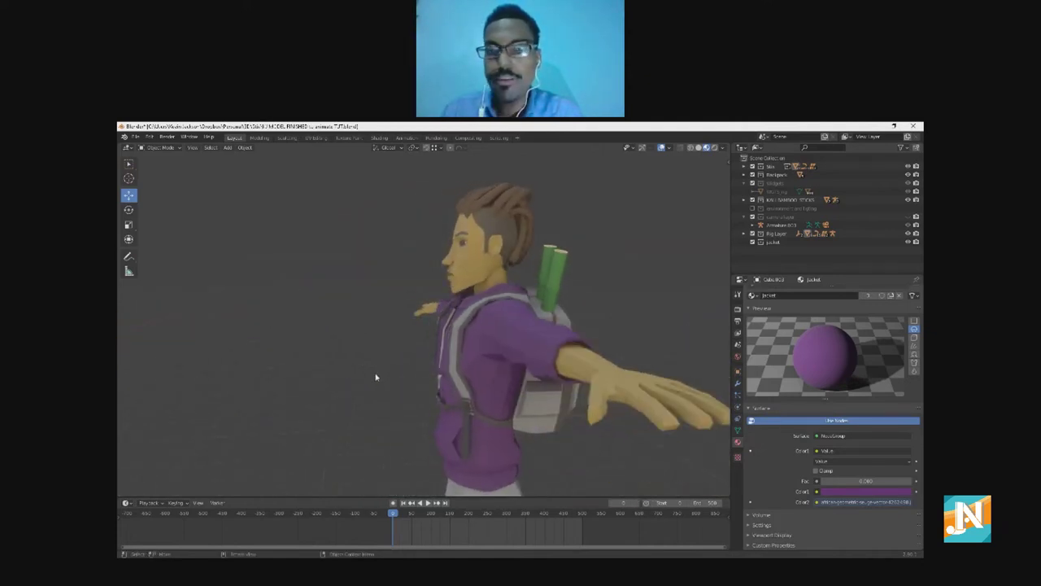
pyautogui.scroll(-2, 383, 377)
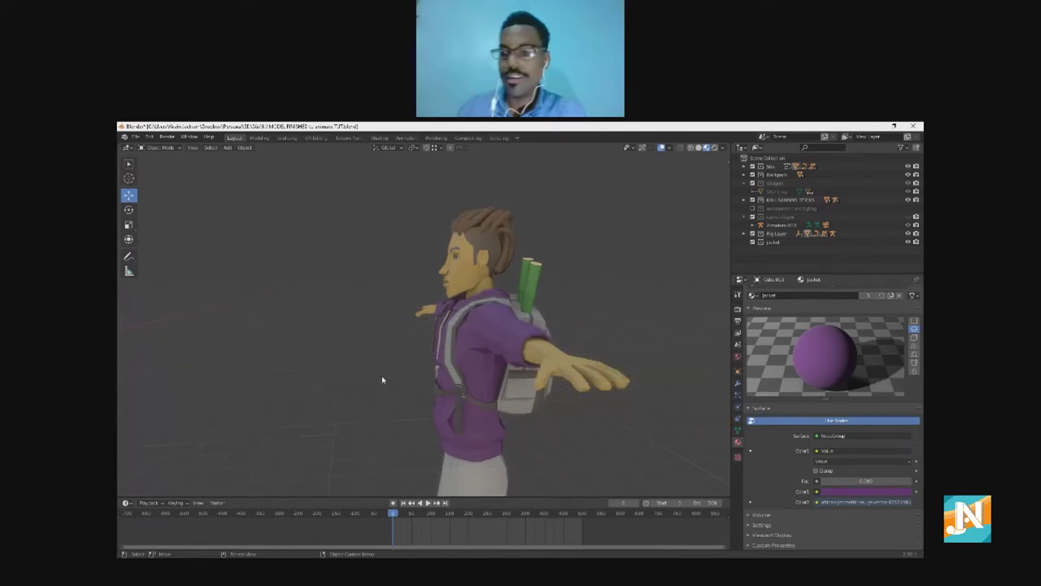
pyautogui.moveTo(388, 380); pyautogui.dragTo(438, 369, button='middle')
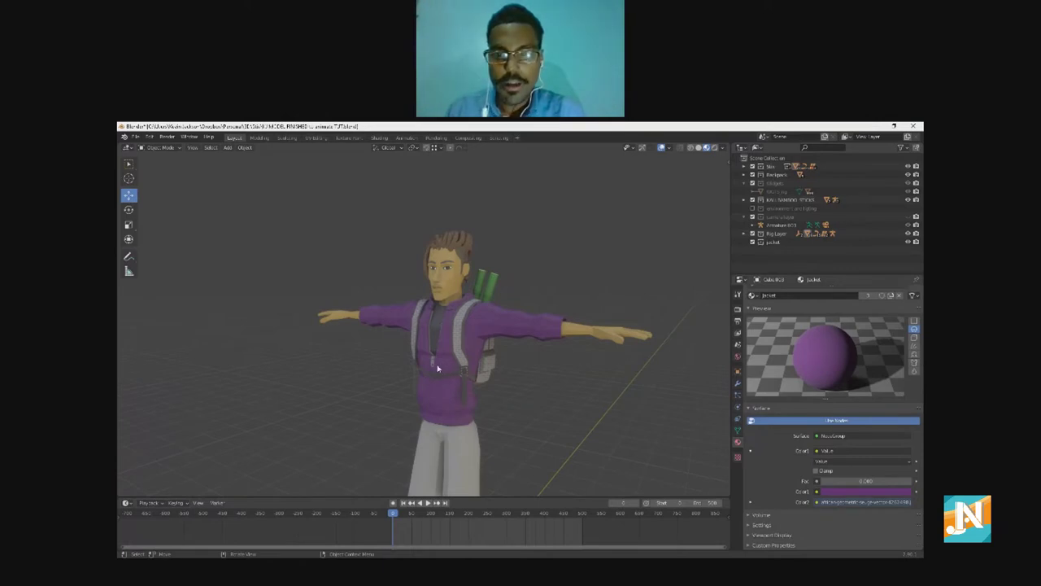
pyautogui.moveTo(442, 379)
pyautogui.mouseDown(button='middle')
pyautogui.moveTo(443, 229)
pyautogui.moveTo(442, 348)
pyautogui.moveTo(396, 351)
pyautogui.moveTo(399, 359)
pyautogui.moveTo(477, 353)
pyautogui.moveTo(470, 365)
pyautogui.moveTo(514, 342)
pyautogui.moveTo(521, 312)
pyautogui.moveTo(590, 300)
pyautogui.moveTo(546, 353)
pyautogui.moveTo(434, 377)
pyautogui.moveTo(450, 365)
pyautogui.mouseUp(button='middle')
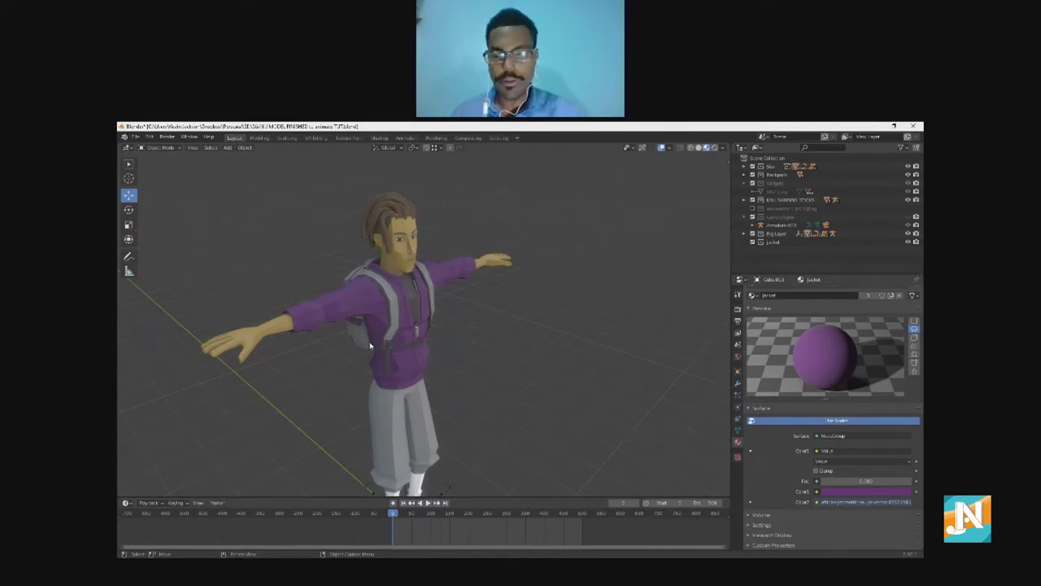
# Step: Select the hoodie and Armature.003 rig, hide one collection, and orbit around the backpack side
pyautogui.click(129, 210)
pyautogui.click(301, 327)
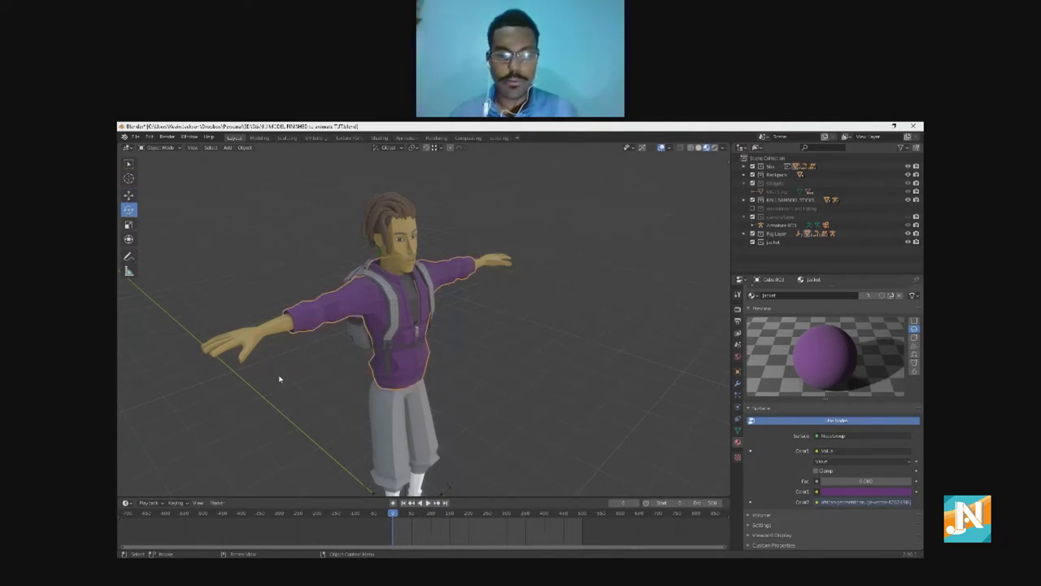
pyautogui.click(781, 225)
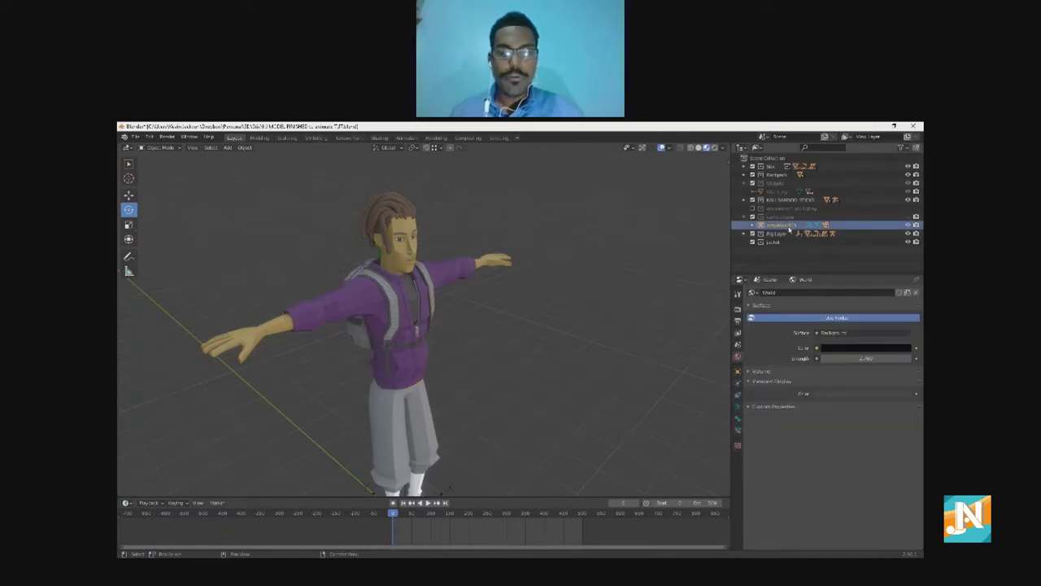
pyautogui.moveTo(411, 335); pyautogui.dragTo(485, 316, button='middle')
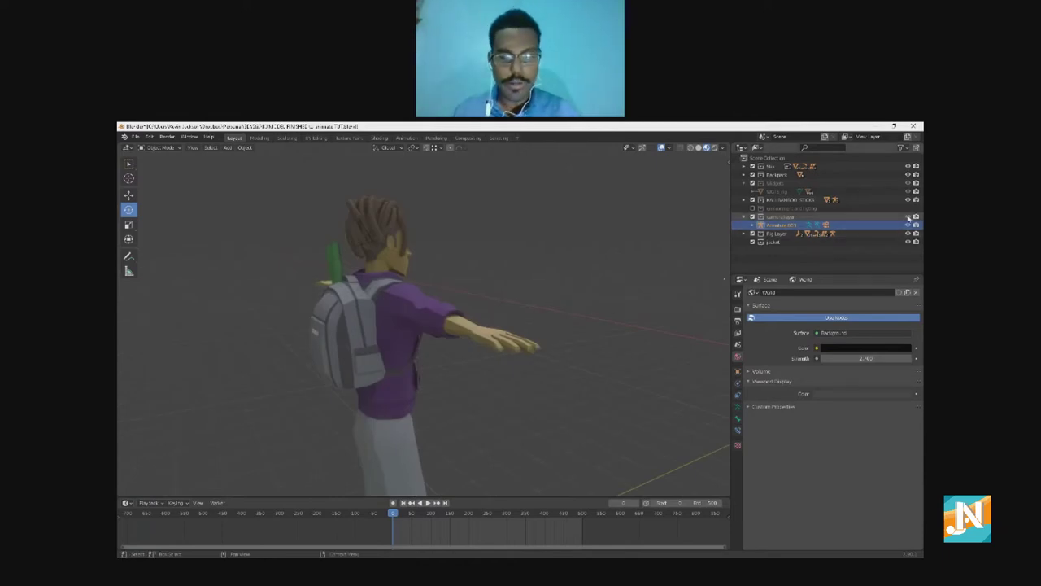
pyautogui.click(908, 217)
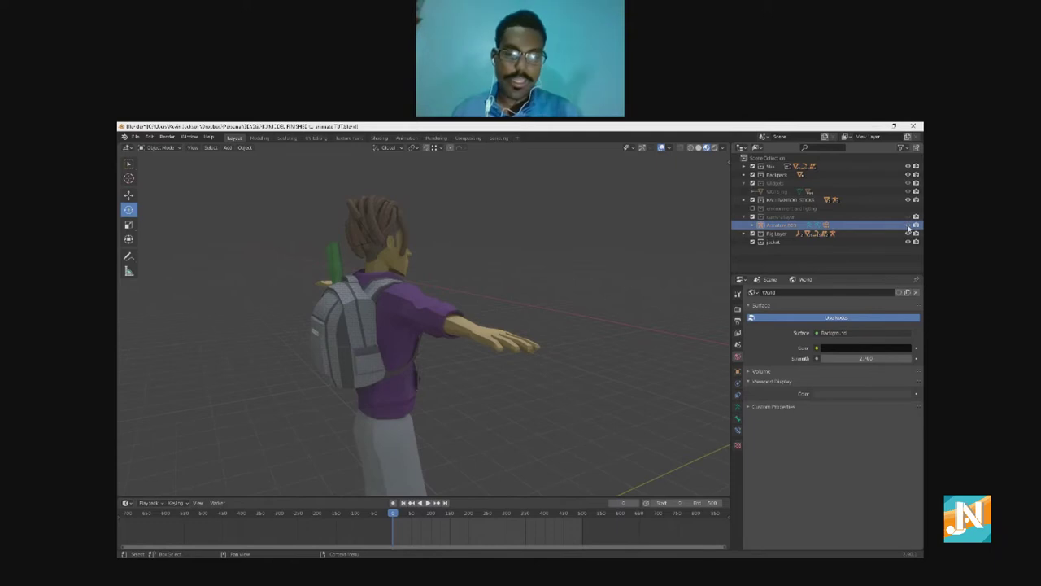
pyautogui.moveTo(521, 356); pyautogui.dragTo(337, 370, button='middle')
pyautogui.scroll(-6, 337, 370)
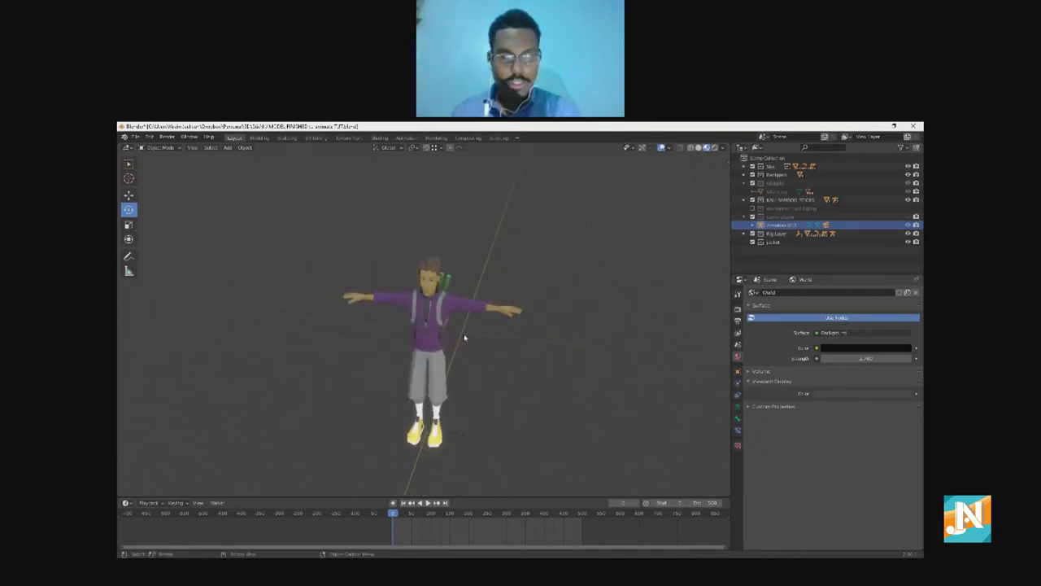
pyautogui.scroll(5, 461, 335)
pyautogui.moveTo(462, 335); pyautogui.dragTo(438, 332, button='middle')
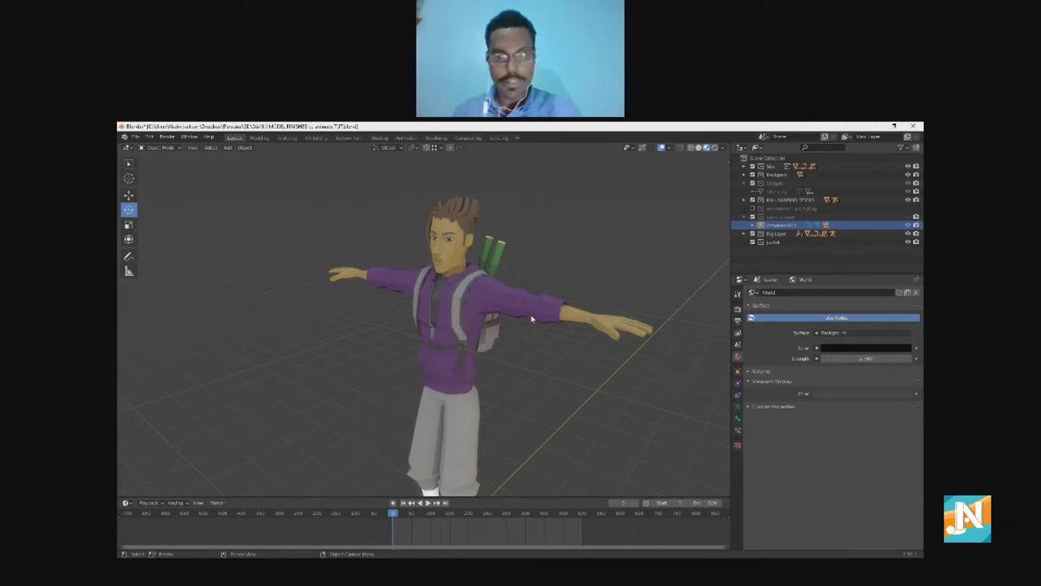
# Step: Bring up the Stix reference image in Windows Photos instead of Blender
pyautogui.hotkey('alt', 'Tab')
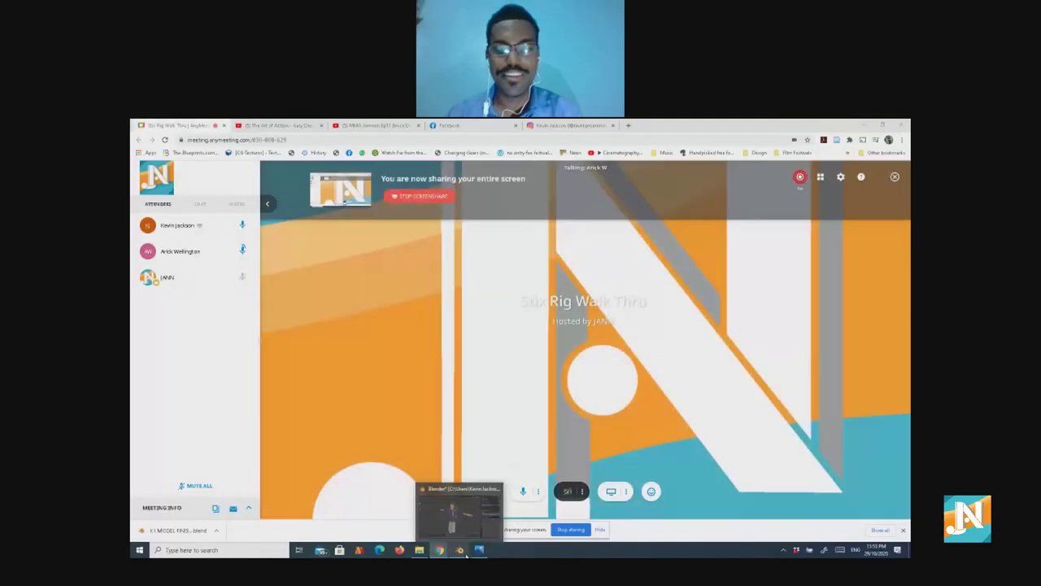
pyautogui.click(461, 551)
pyautogui.click(480, 551)
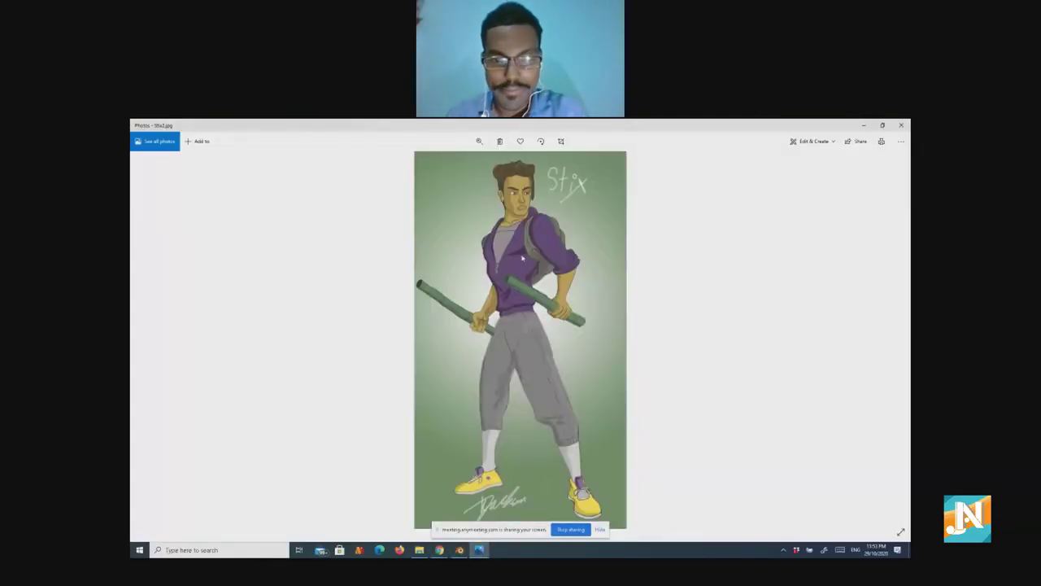
# Step: Shrink the Photos reference into a narrow window beside Blender, then return to Blender
pyautogui.click(882, 125)
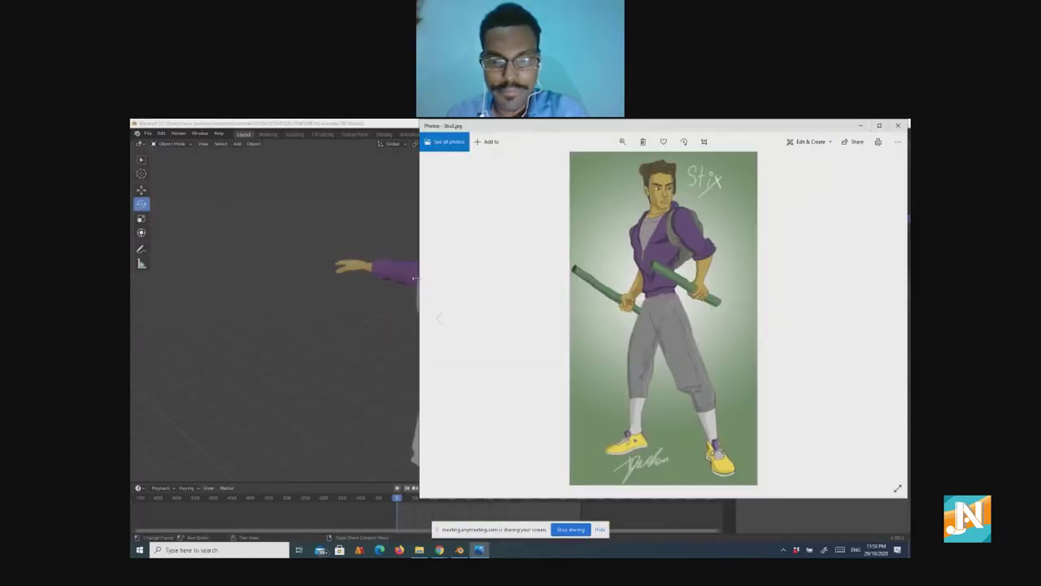
pyautogui.moveTo(420, 279); pyautogui.dragTo(570, 275)
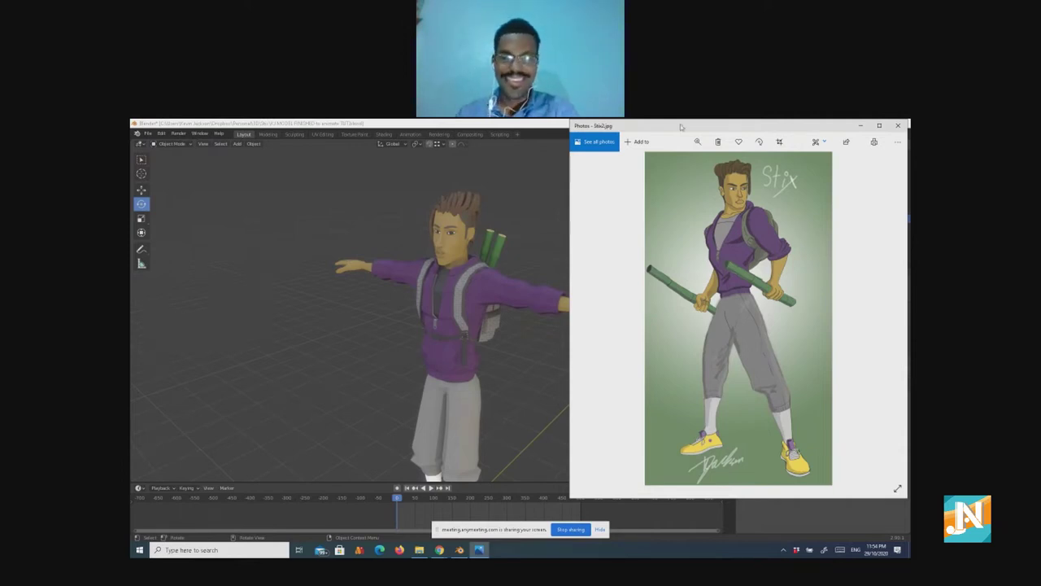
pyautogui.moveTo(684, 130); pyautogui.dragTo(661, 166)
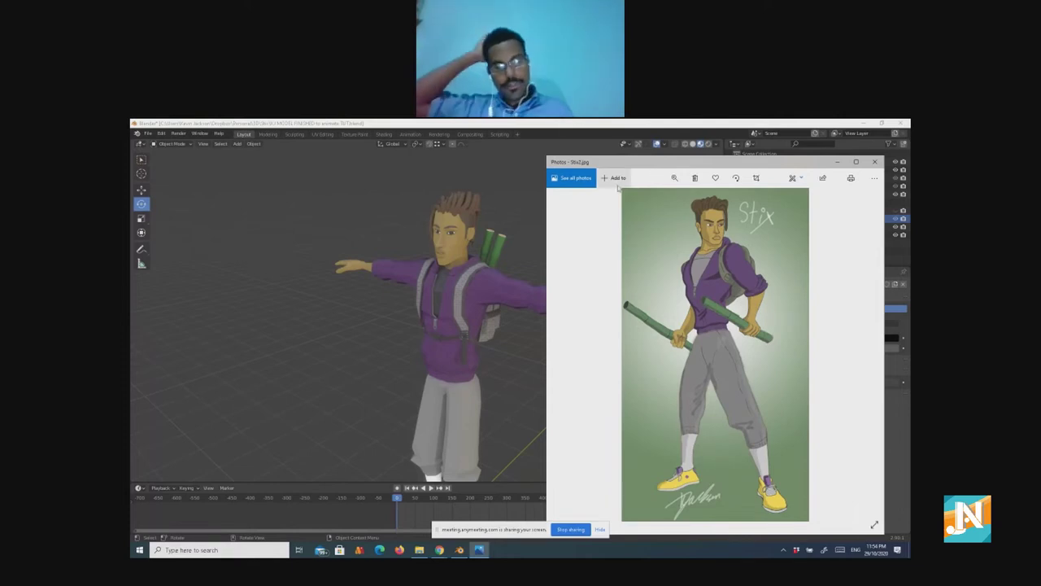
pyautogui.click(299, 314)
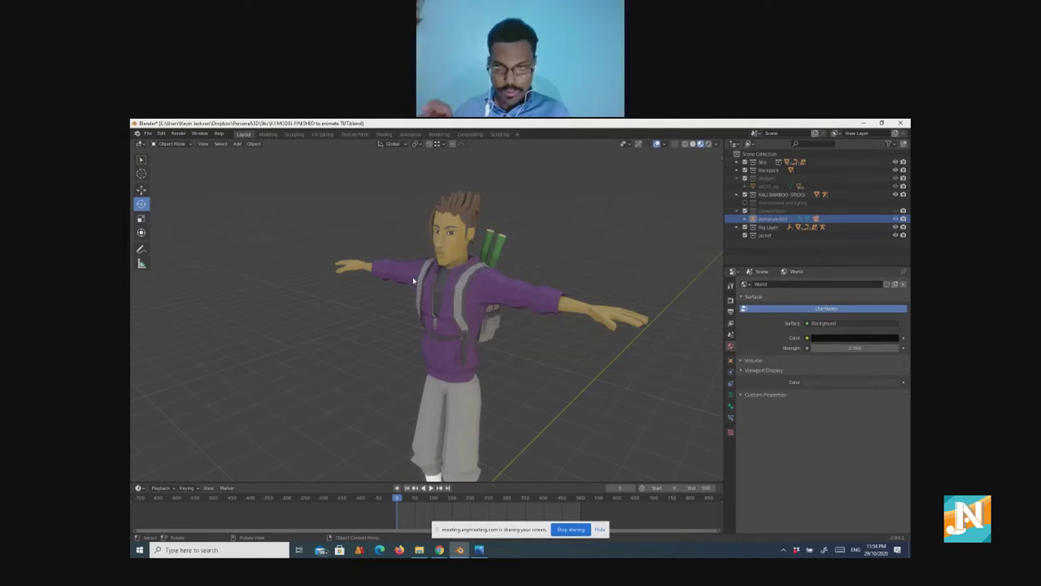
pyautogui.scroll(8, 440, 273)
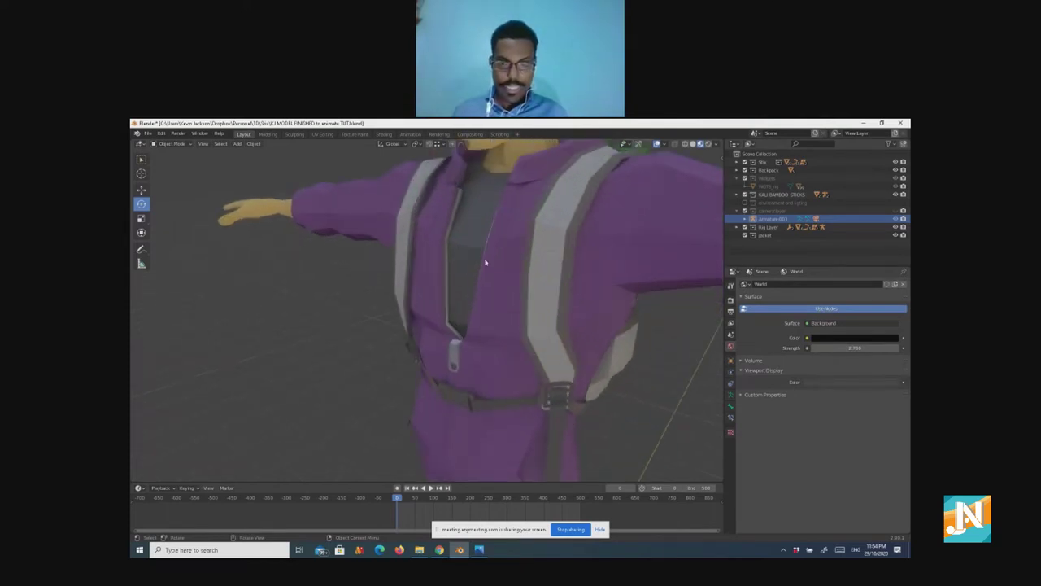
pyautogui.scroll(2, 486, 262)
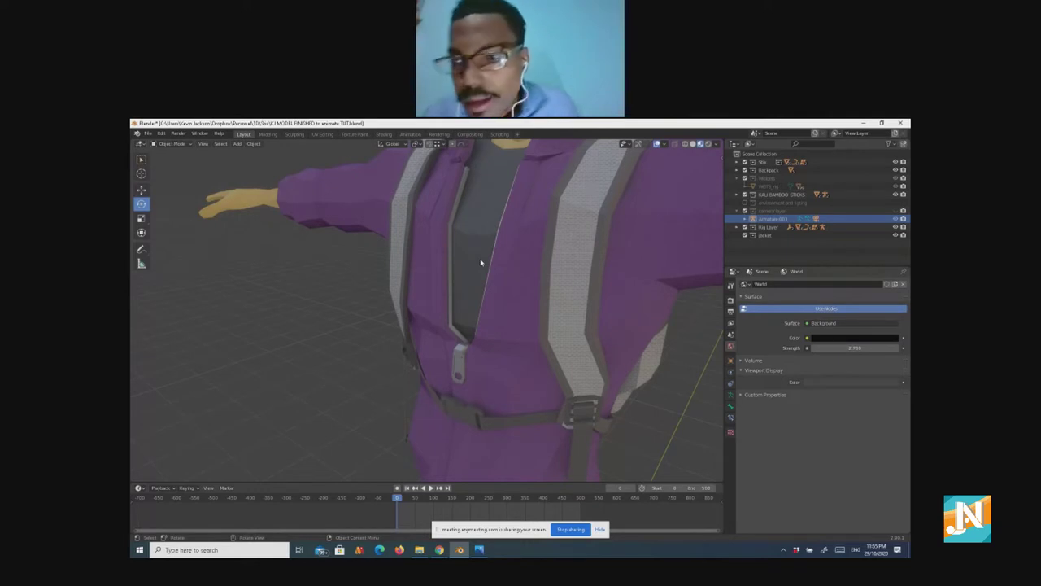
pyautogui.moveTo(481, 263); pyautogui.dragTo(504, 243, button='middle')
pyautogui.scroll(-2, 503, 243)
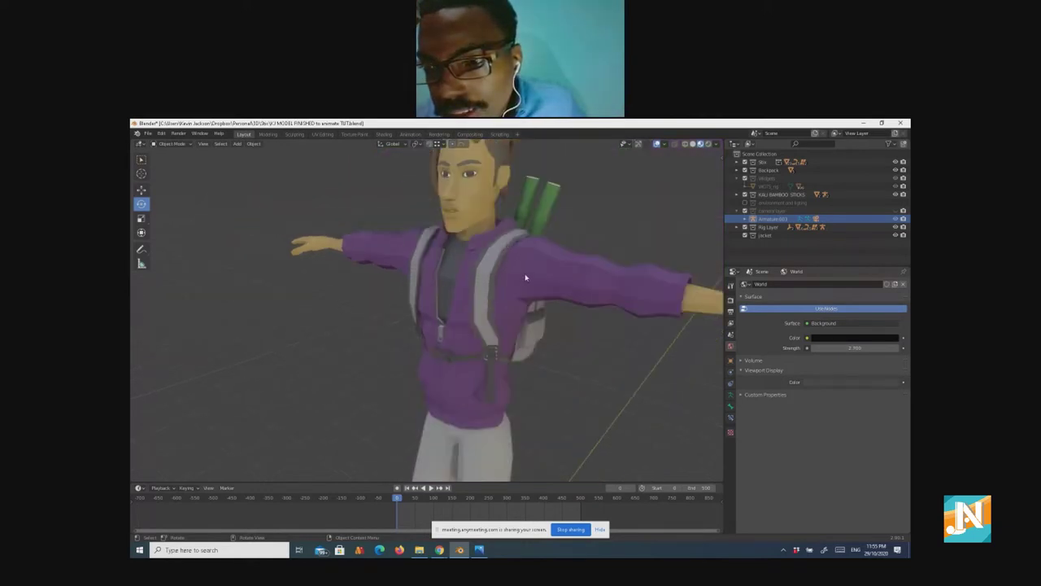
pyautogui.moveTo(526, 278)
pyautogui.mouseDown(button='middle')
pyautogui.moveTo(570, 275)
pyautogui.moveTo(538, 272)
pyautogui.mouseUp(button='middle')
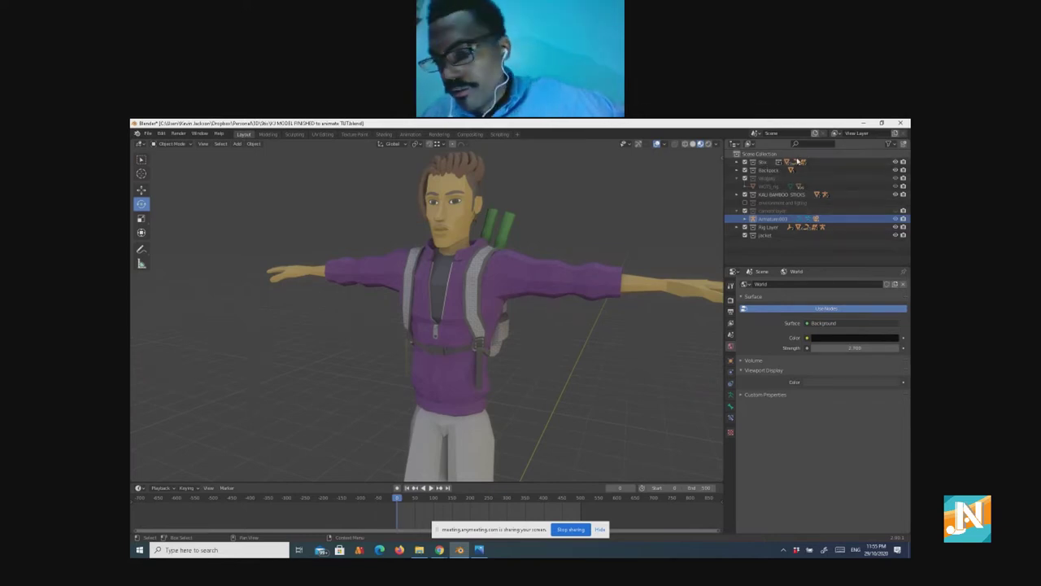
# Step: Test hiding the body, backpack and Hooks collections, expanding Skin to see its contents
pyautogui.click(895, 163)
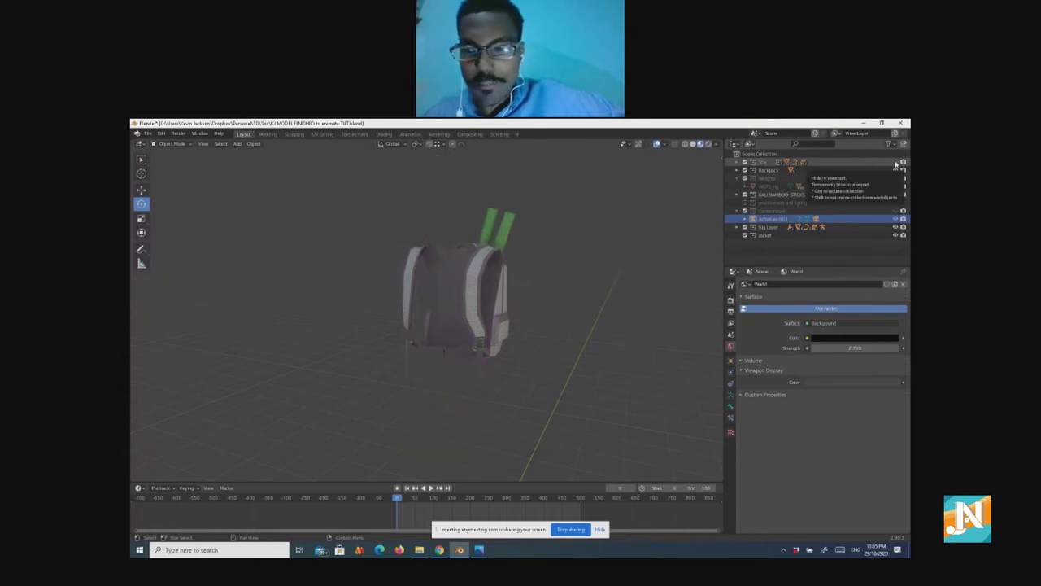
pyautogui.click(896, 162)
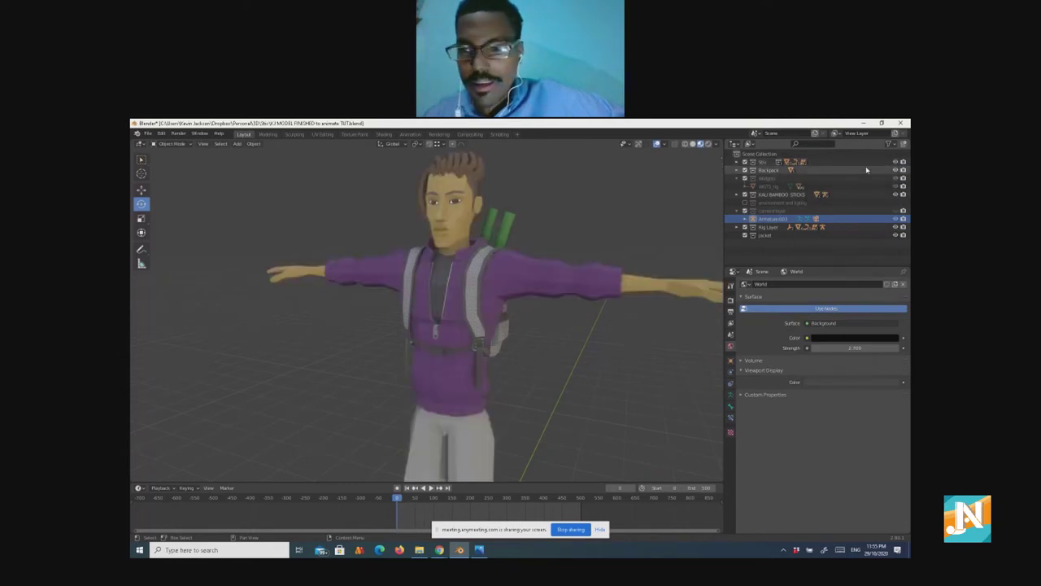
pyautogui.click(895, 171)
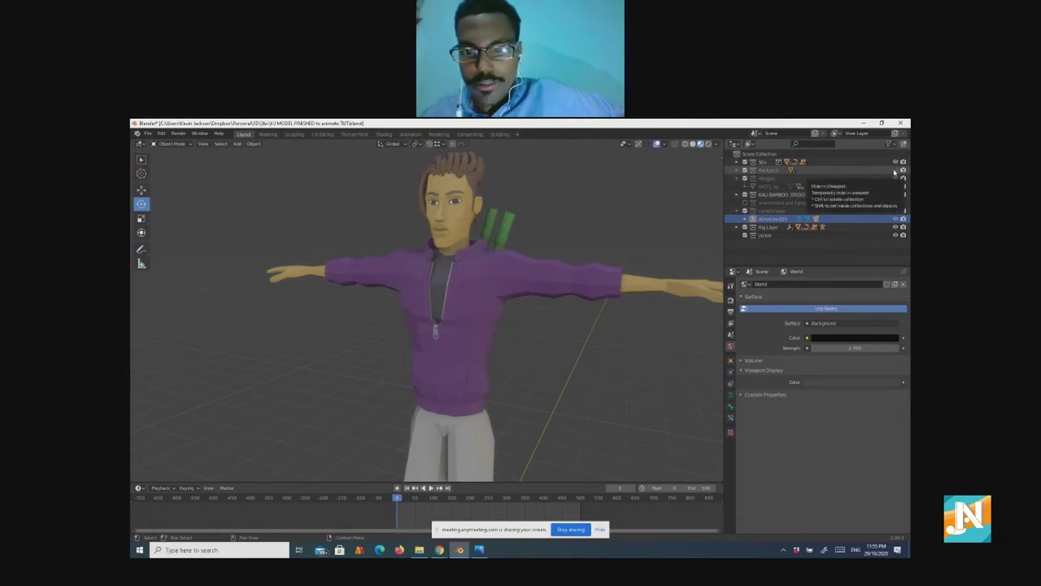
pyautogui.click(896, 170)
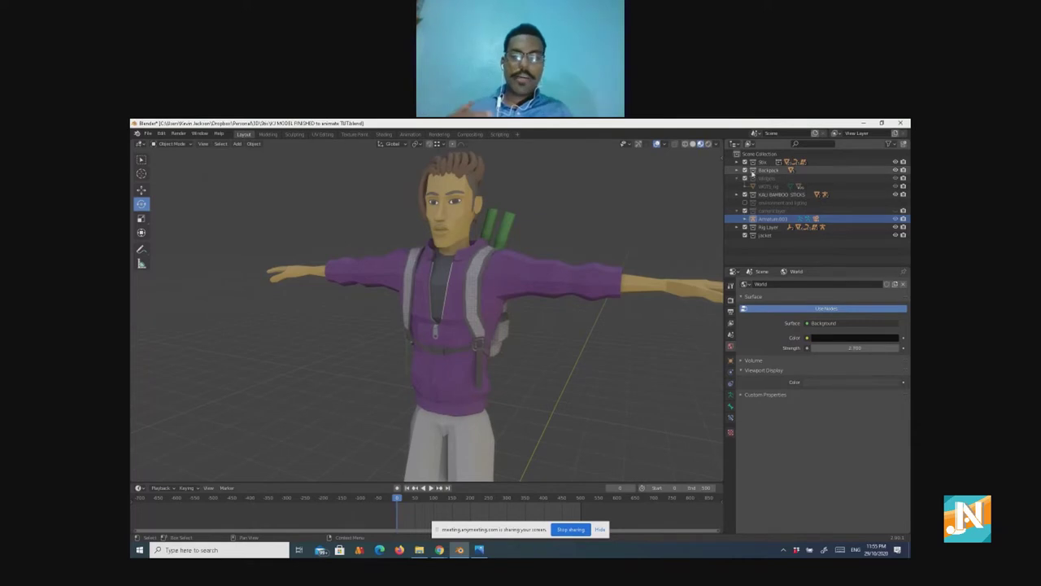
pyautogui.click(735, 162)
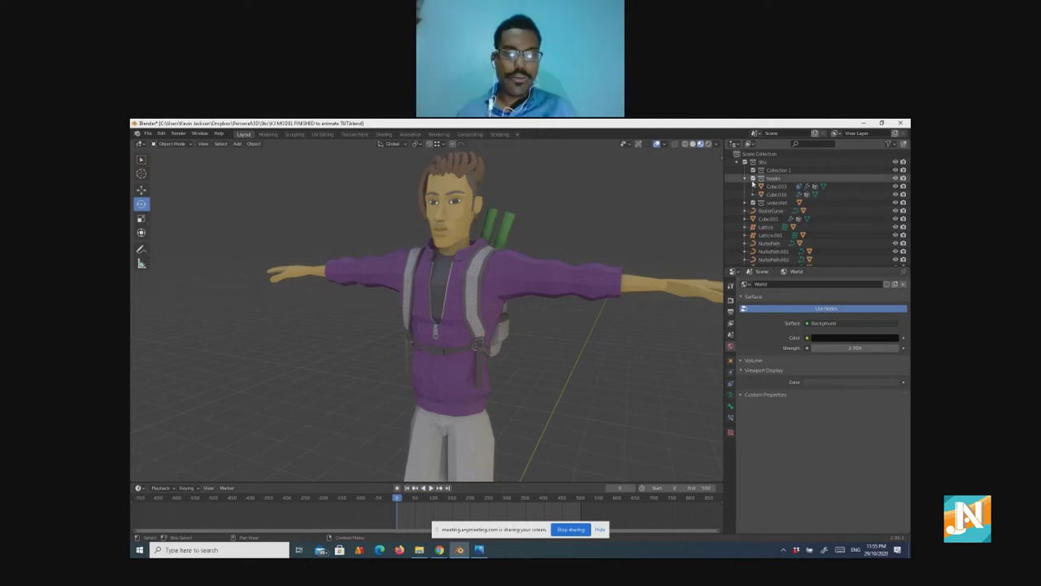
pyautogui.click(753, 179)
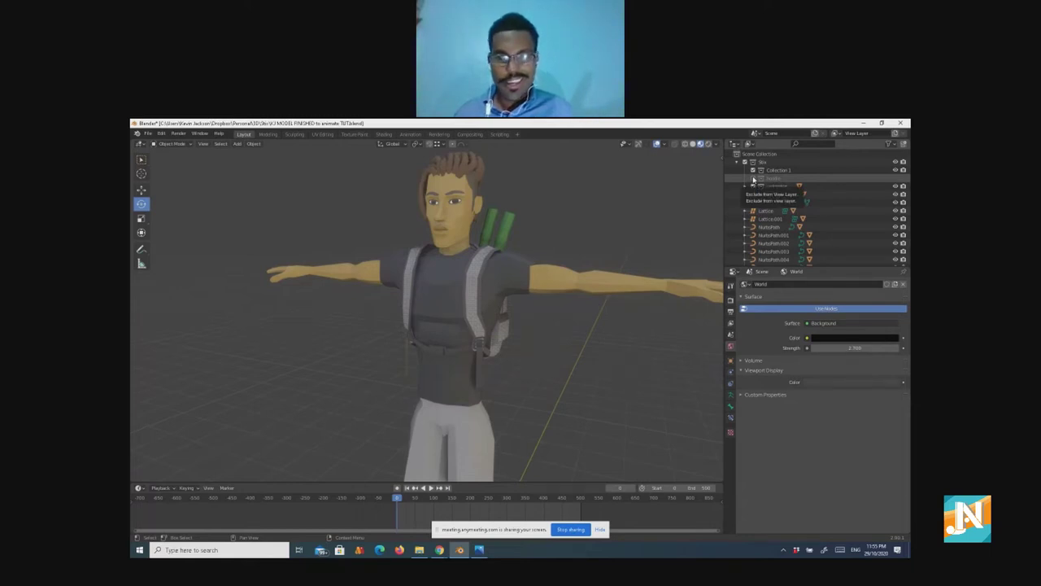
pyautogui.click(754, 178)
pyautogui.click(896, 178)
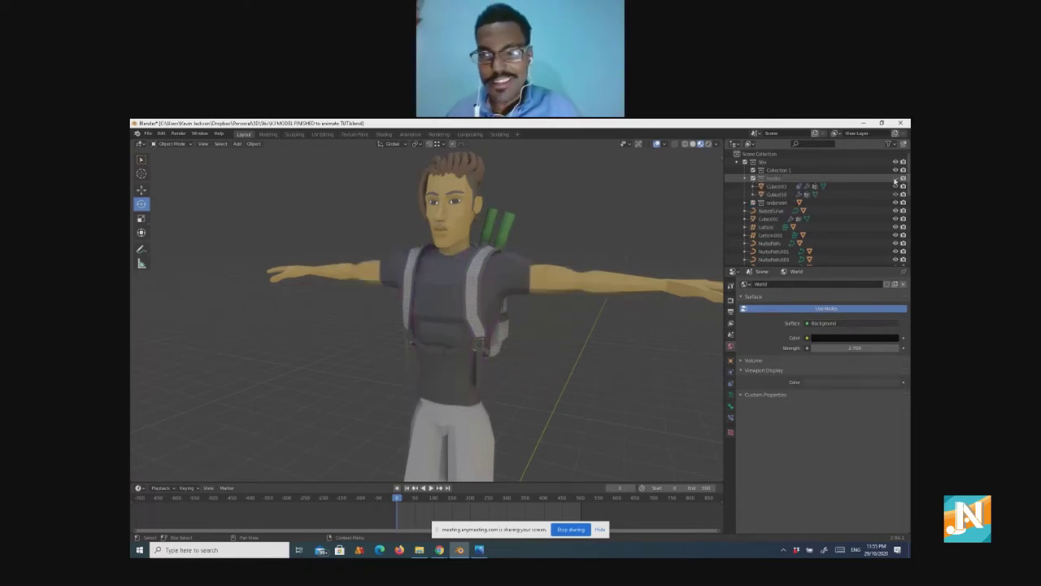
pyautogui.click(896, 178)
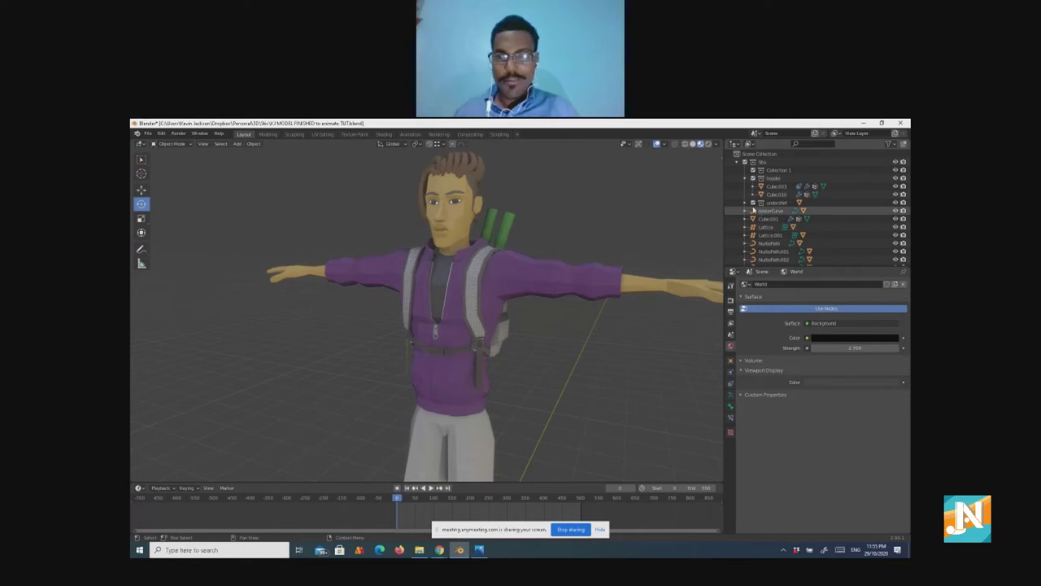
pyautogui.click(753, 211)
pyautogui.click(752, 211)
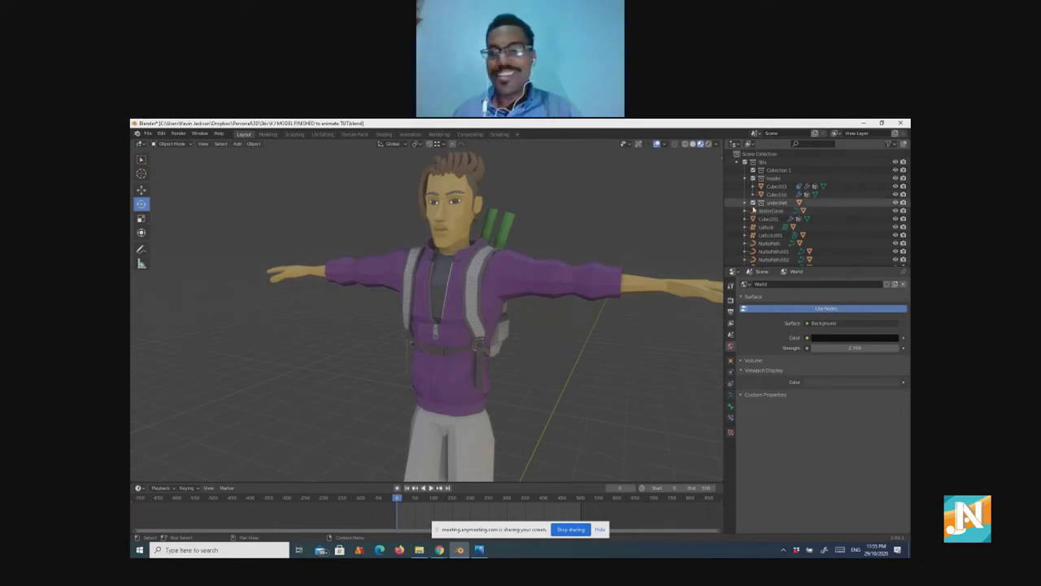
# Step: Exclude the Hooks and underbelt collections, removing the hoodie and grey shirt
pyautogui.click(753, 179)
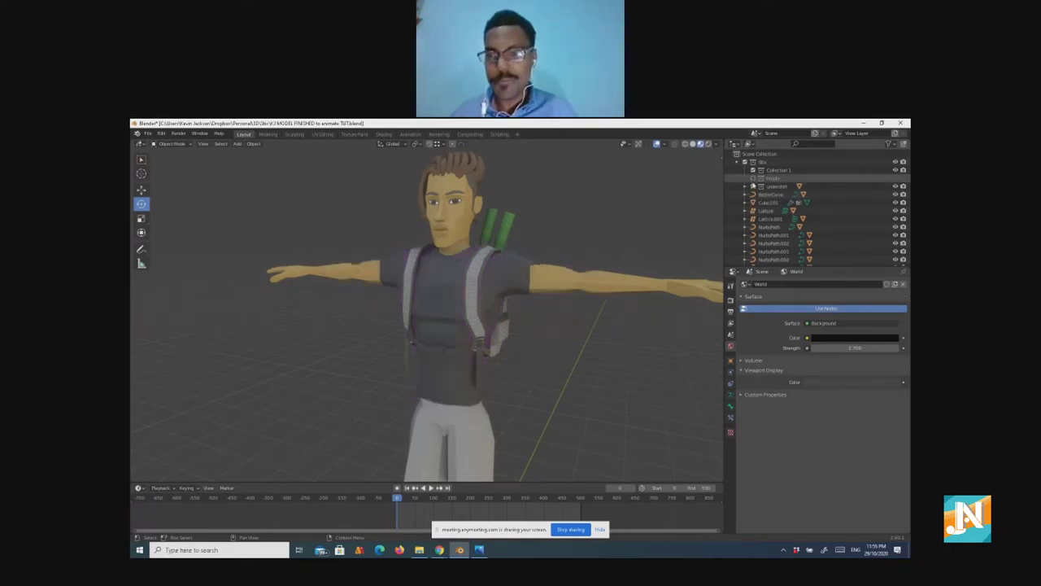
pyautogui.click(753, 186)
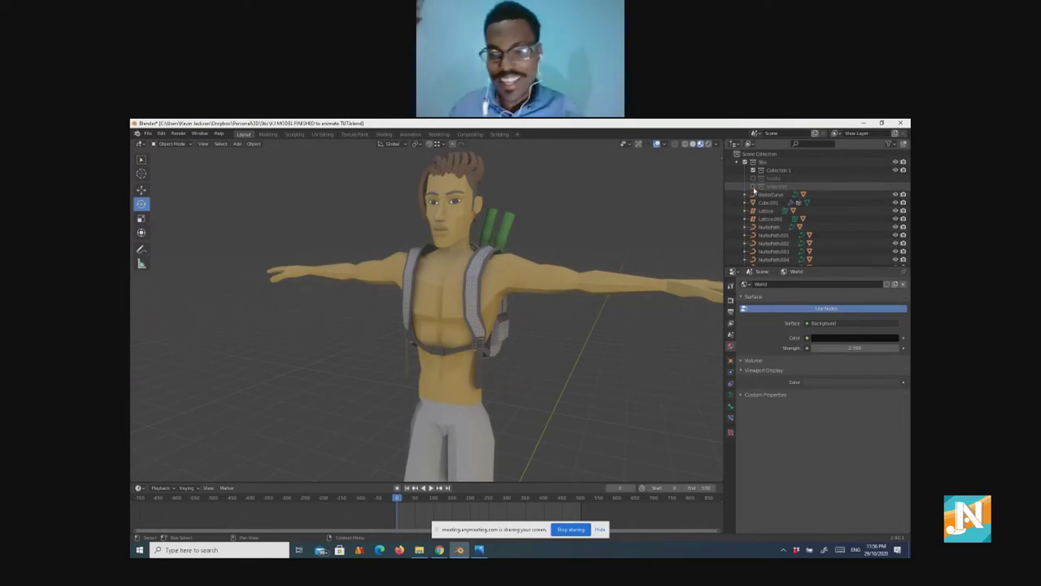
pyautogui.click(752, 186)
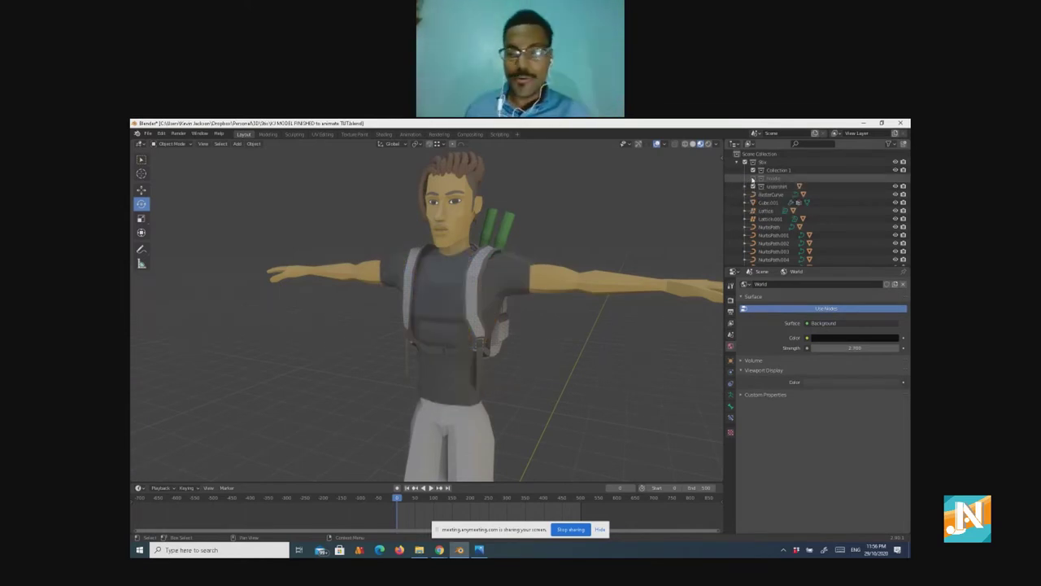
pyautogui.click(752, 178)
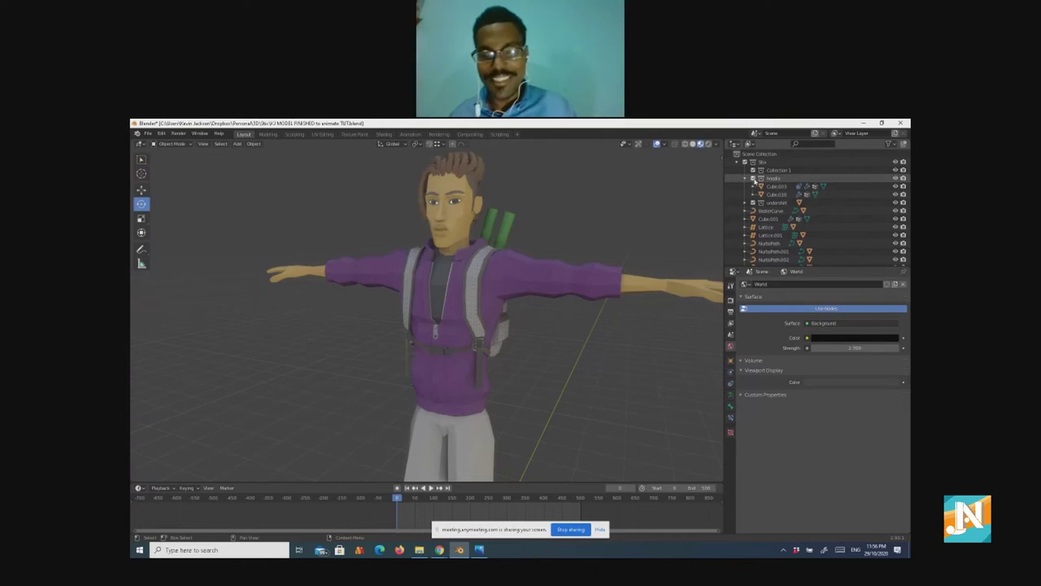
pyautogui.click(752, 179)
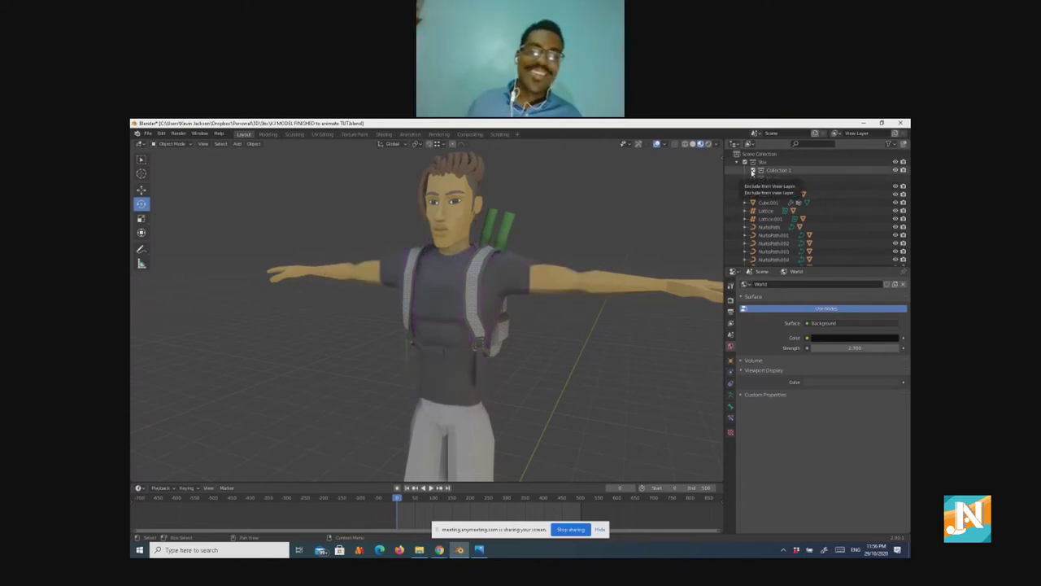
pyautogui.click(753, 186)
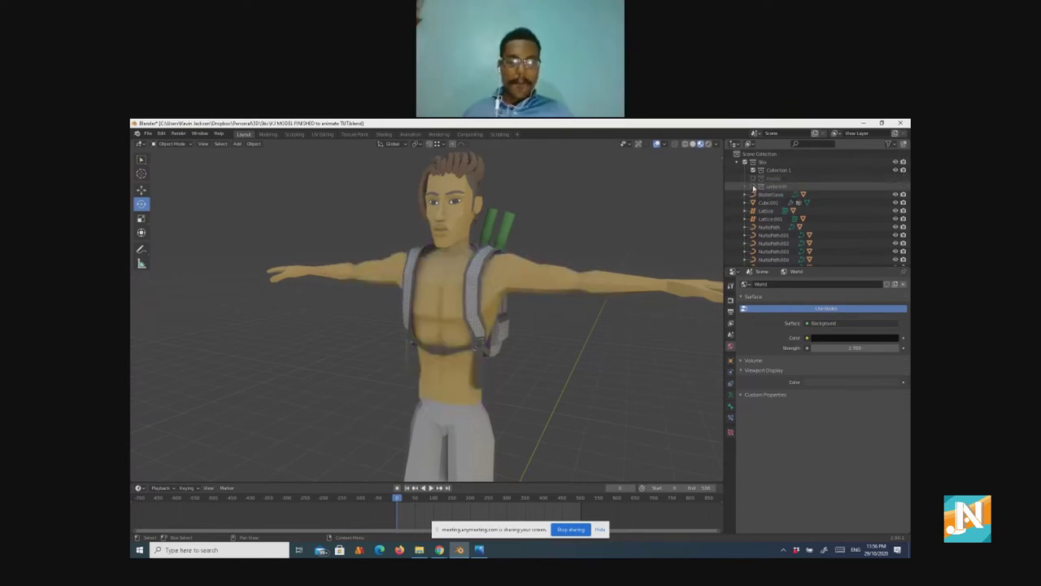
# Step: Exclude the Backpack collection to hide the backpack
pyautogui.click(754, 170)
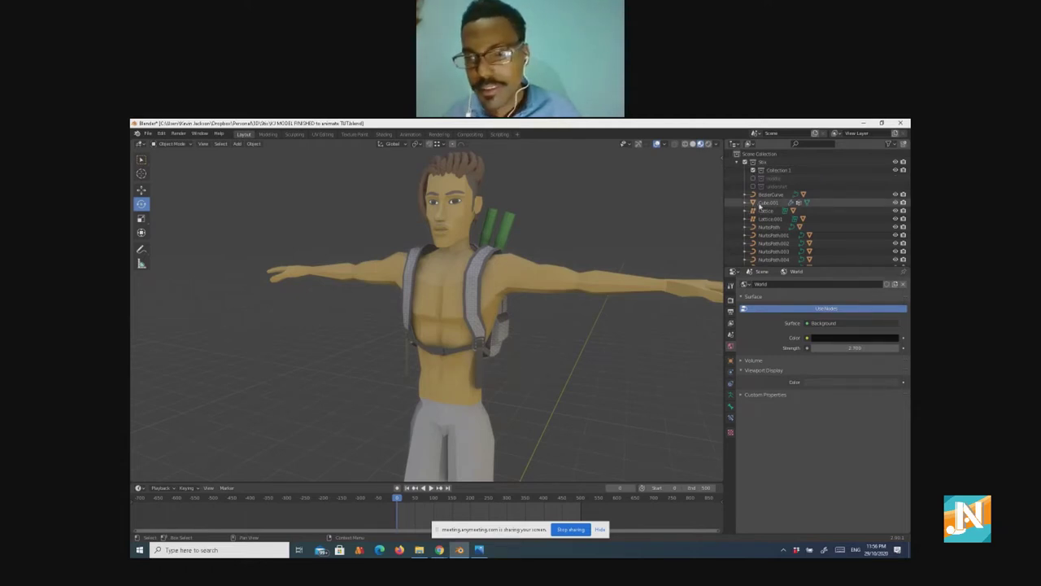
pyautogui.click(753, 170)
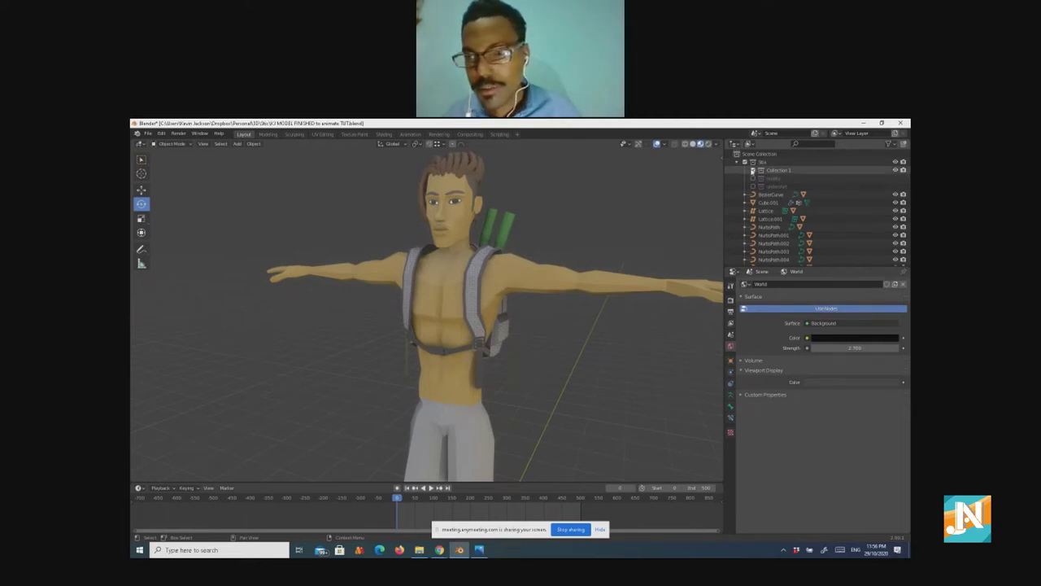
pyautogui.click(738, 163)
pyautogui.click(745, 171)
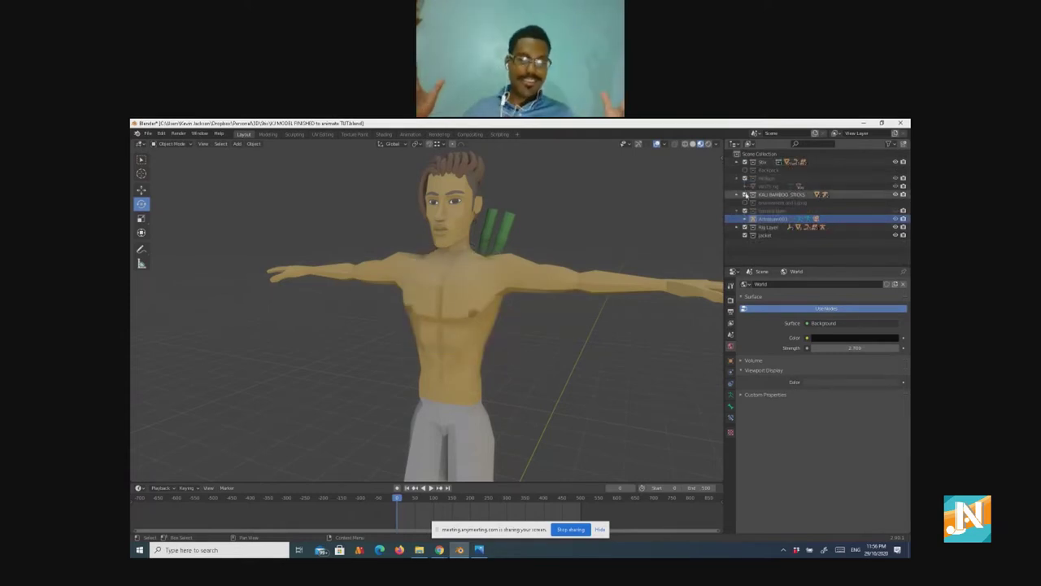
# Step: Exclude the KALI BAMBOO STICKS collection and orbit in close on the torso
pyautogui.click(745, 194)
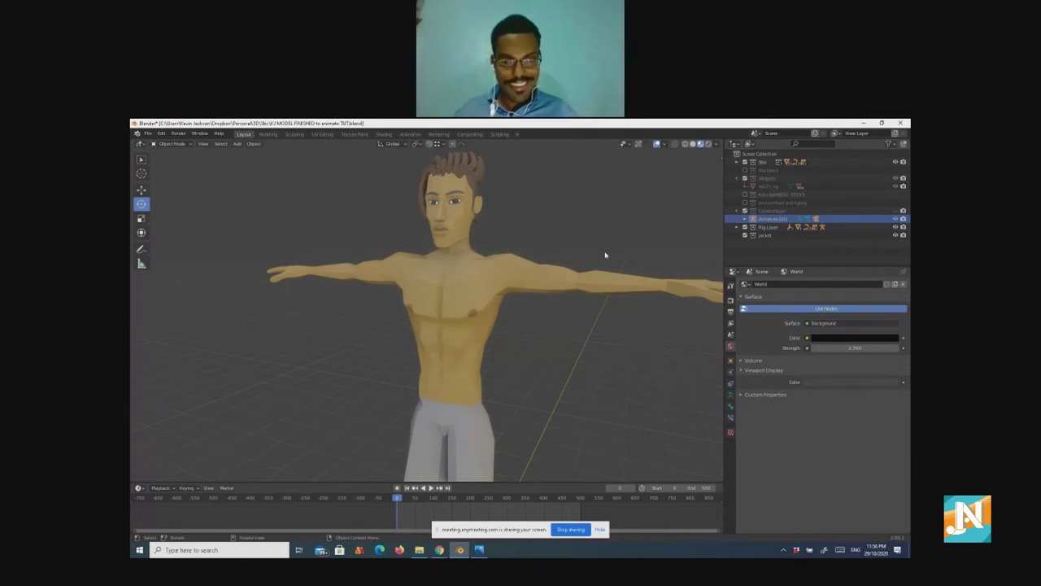
pyautogui.moveTo(602, 269); pyautogui.dragTo(474, 428, button='middle')
pyautogui.scroll(4, 427, 428)
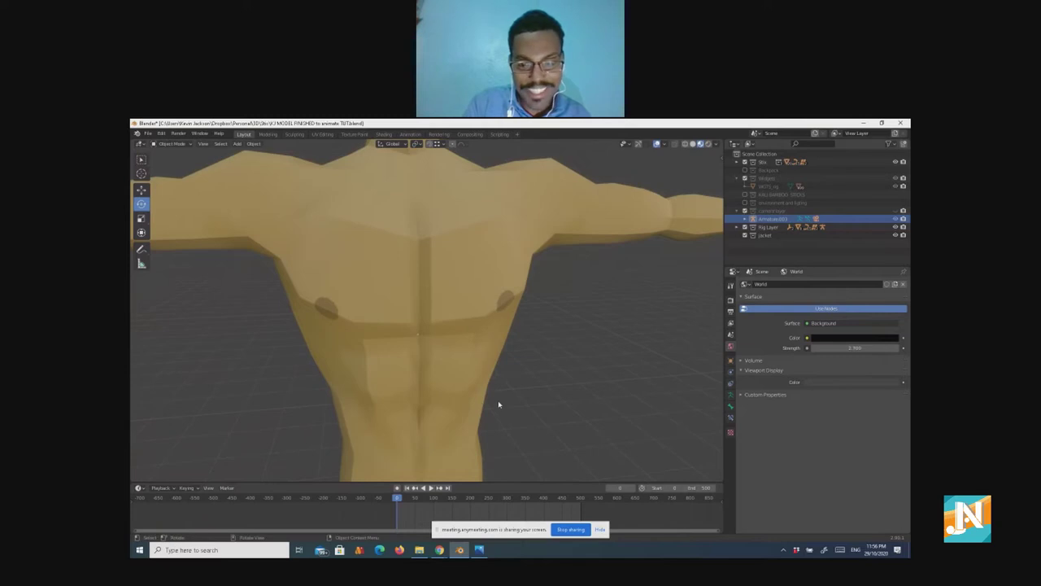
pyautogui.scroll(-3, 499, 404)
pyautogui.scroll(5, 469, 391)
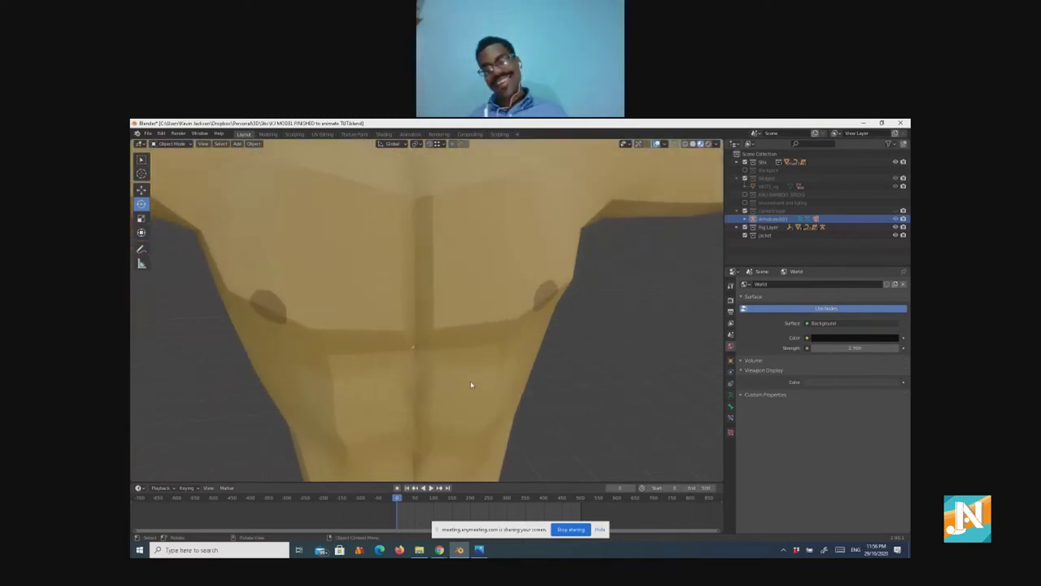
pyautogui.scroll(-3, 424, 401)
pyautogui.moveTo(425, 399); pyautogui.dragTo(552, 396, button='middle')
pyautogui.scroll(-2, 425, 399)
pyautogui.scroll(-2, 489, 428)
pyautogui.scroll(-3, 489, 428)
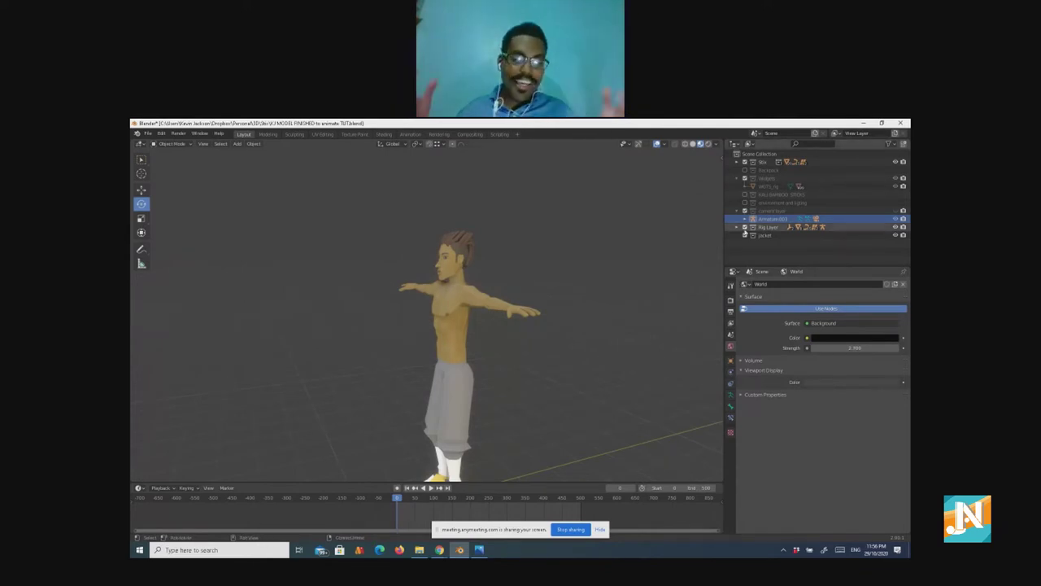
# Step: Toggle the jacket collection off and on, then orbit to a three-quarter view
pyautogui.click(744, 236)
pyautogui.click(744, 235)
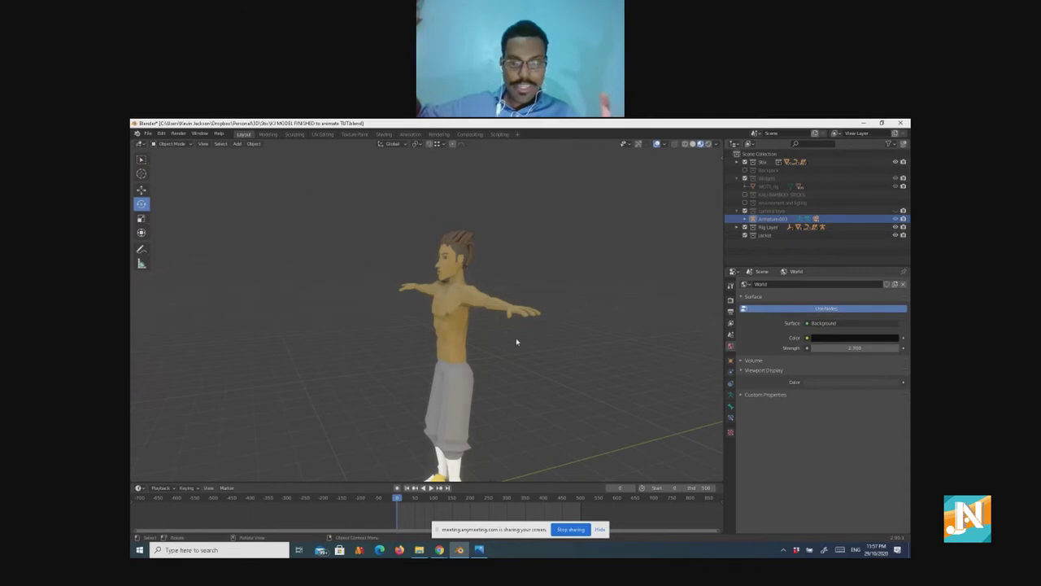
pyautogui.moveTo(525, 337); pyautogui.dragTo(528, 335, button='middle')
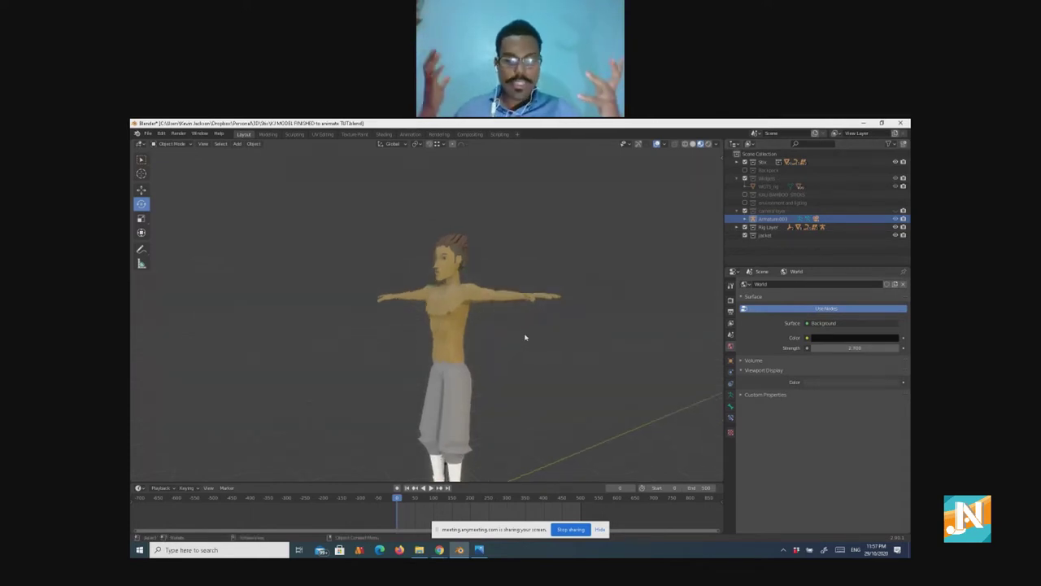
pyautogui.scroll(-3, 523, 337)
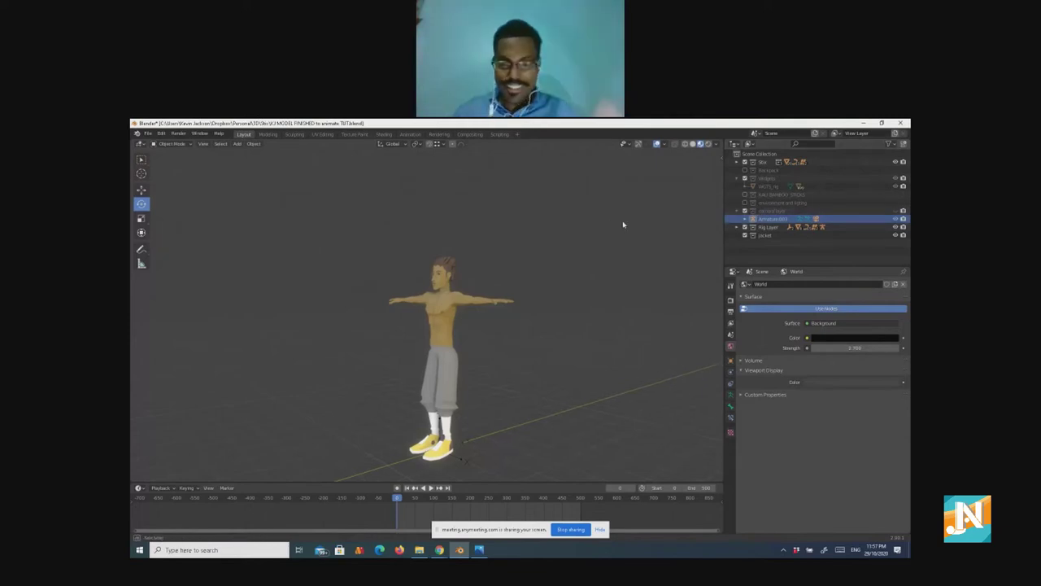
pyautogui.scroll(-3, 653, 228)
pyautogui.scroll(5, 650, 228)
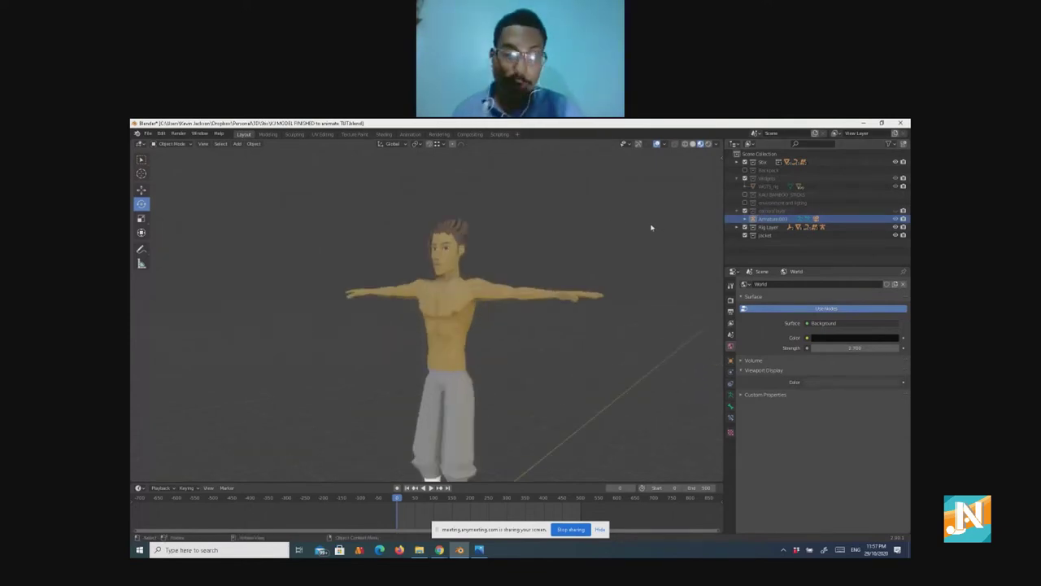
pyautogui.moveTo(651, 228); pyautogui.dragTo(627, 246, button='middle')
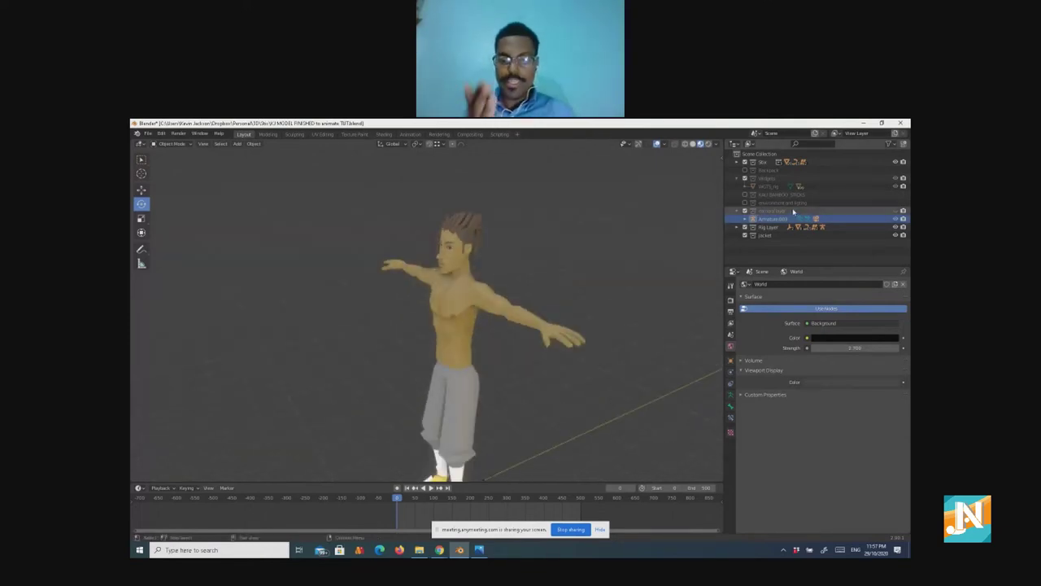
# Step: Re-include the Backpack and hoodie collections in the Outliner, trying the undershirt along the way
pyautogui.click(744, 171)
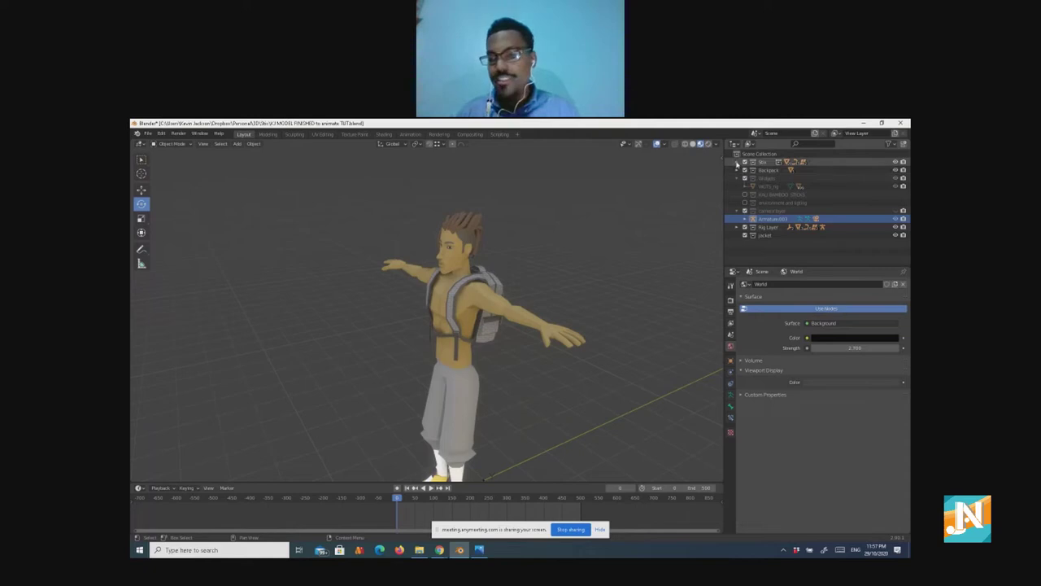
pyautogui.click(737, 162)
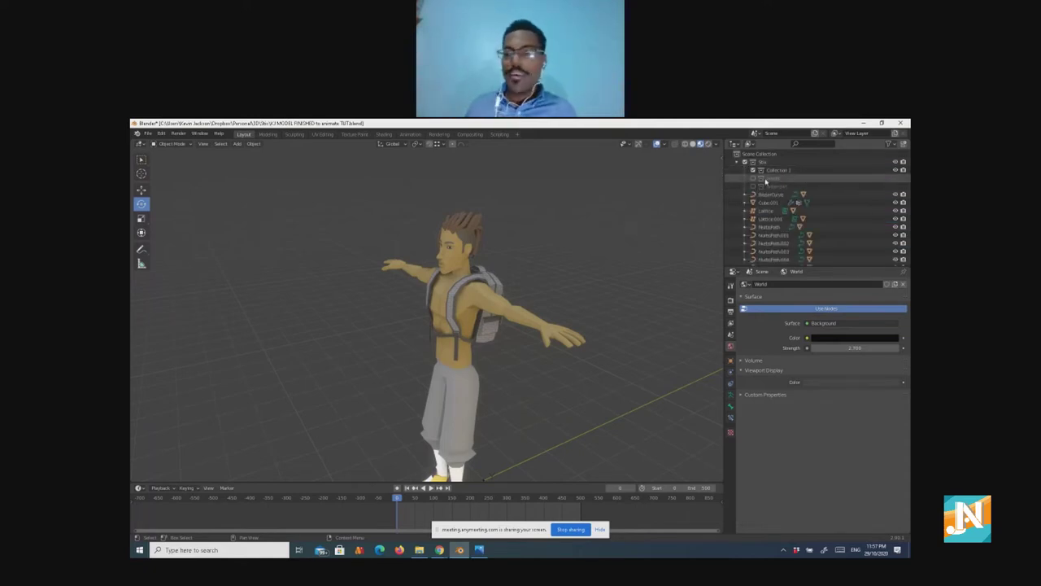
pyautogui.click(753, 177)
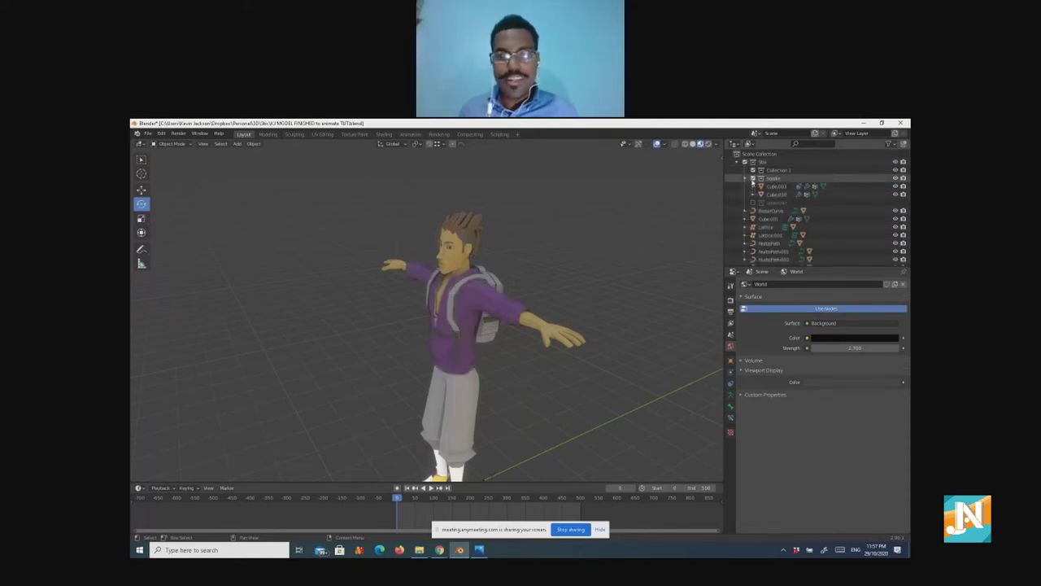
pyautogui.click(753, 177)
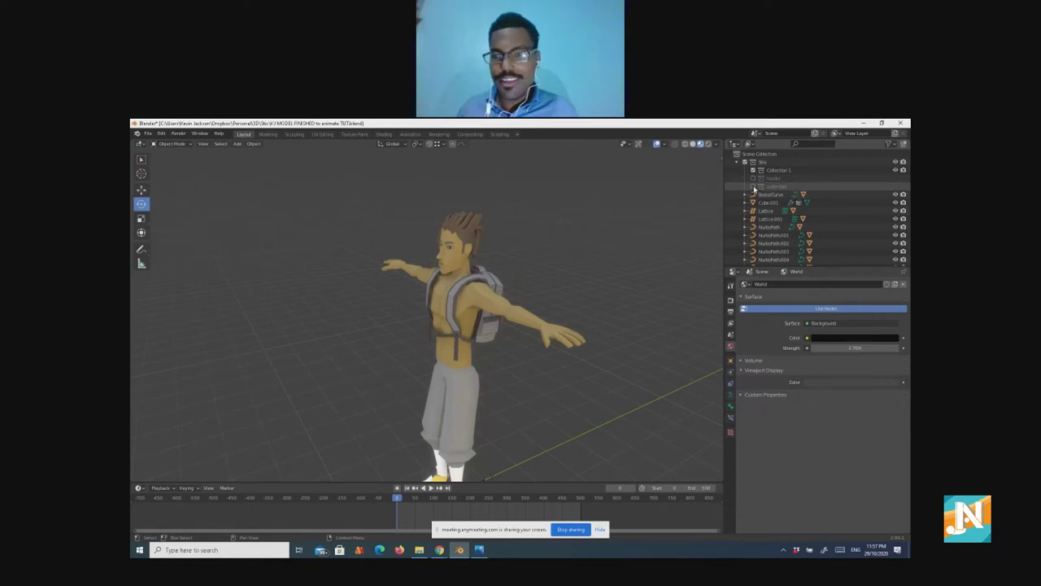
pyautogui.click(753, 186)
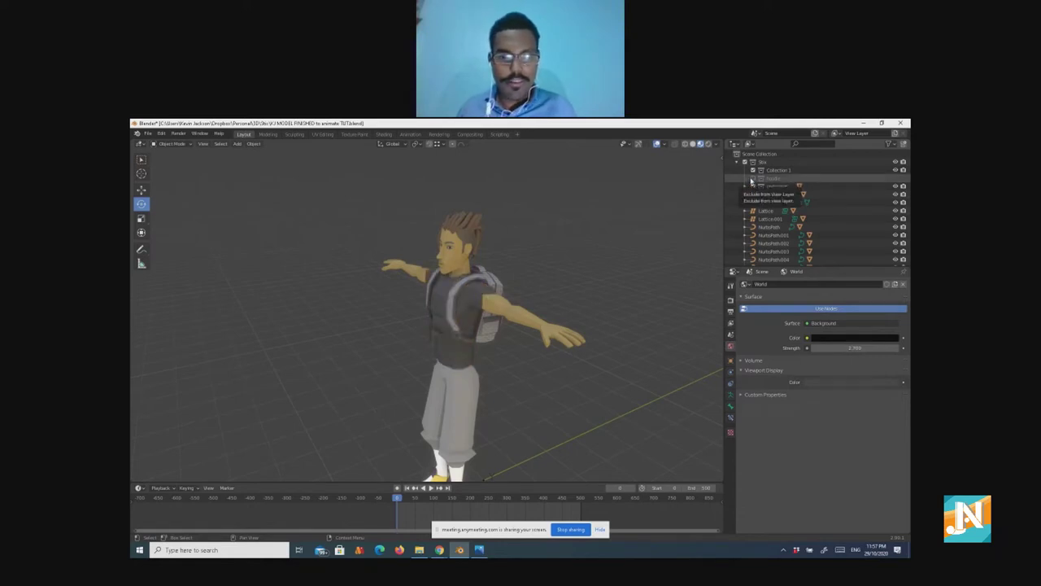
pyautogui.click(753, 177)
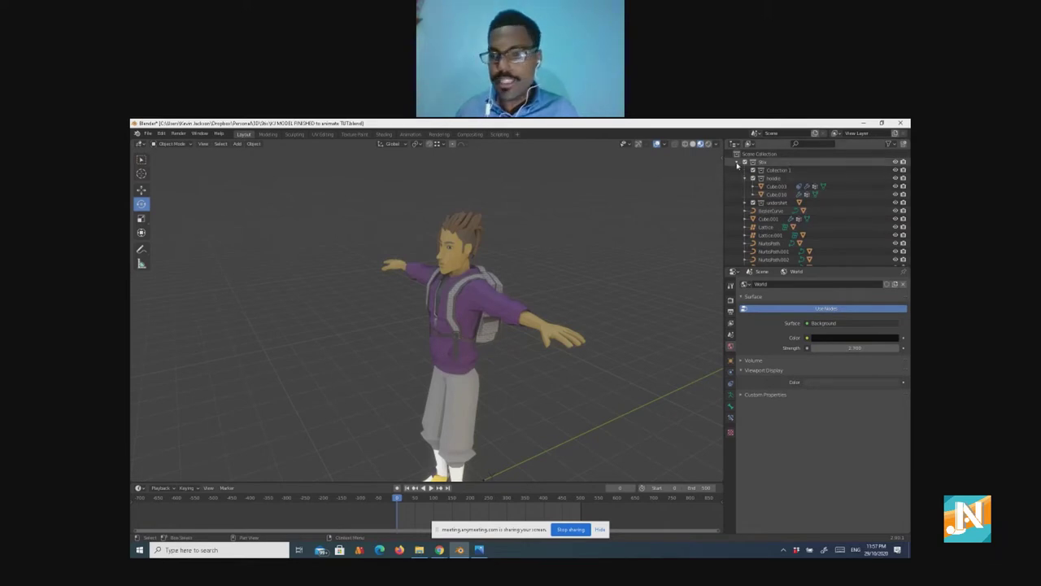
pyautogui.click(737, 162)
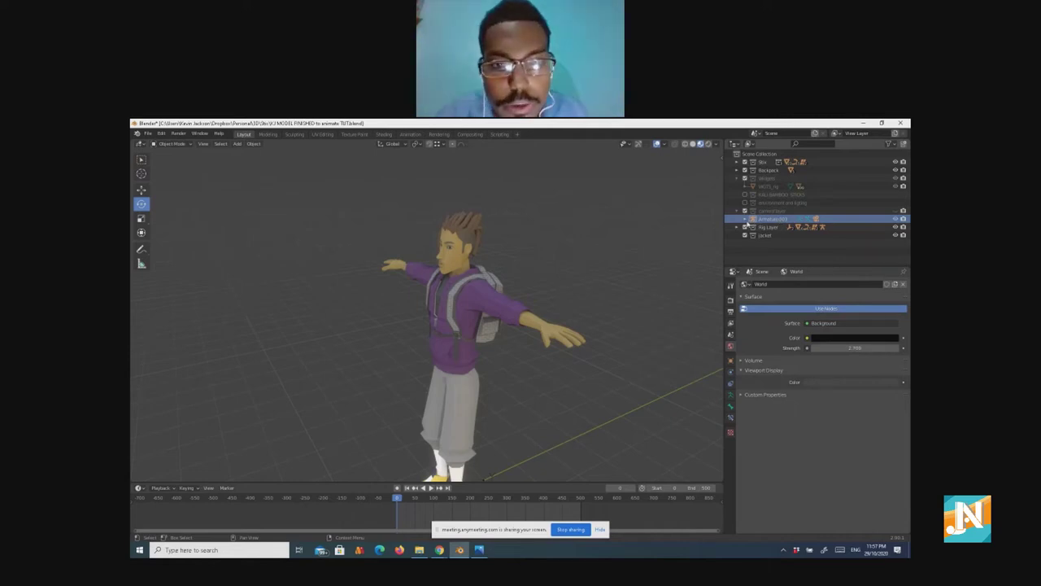
pyautogui.click(745, 220)
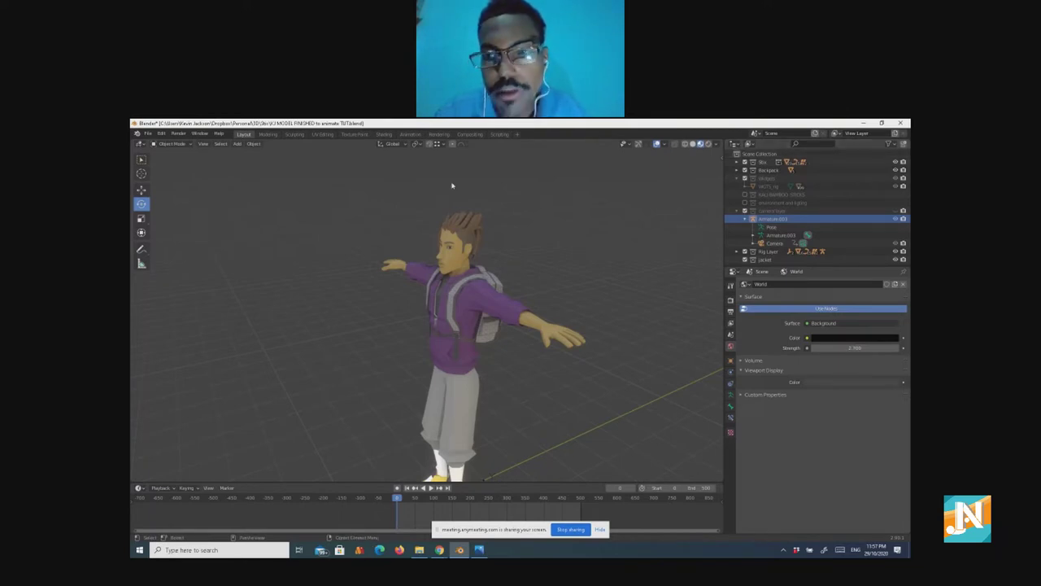
pyautogui.click(394, 144)
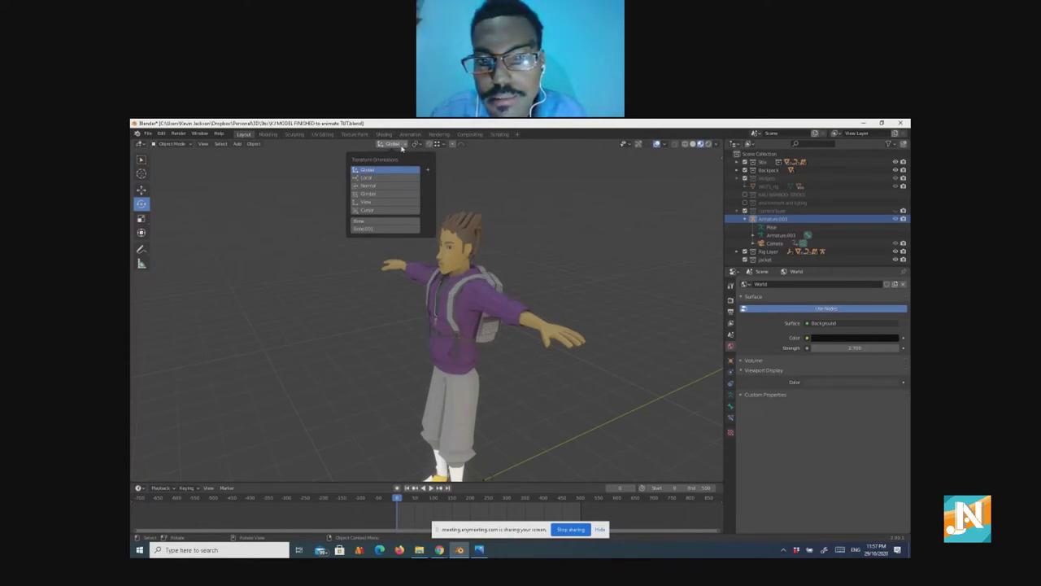
pyautogui.click(417, 144)
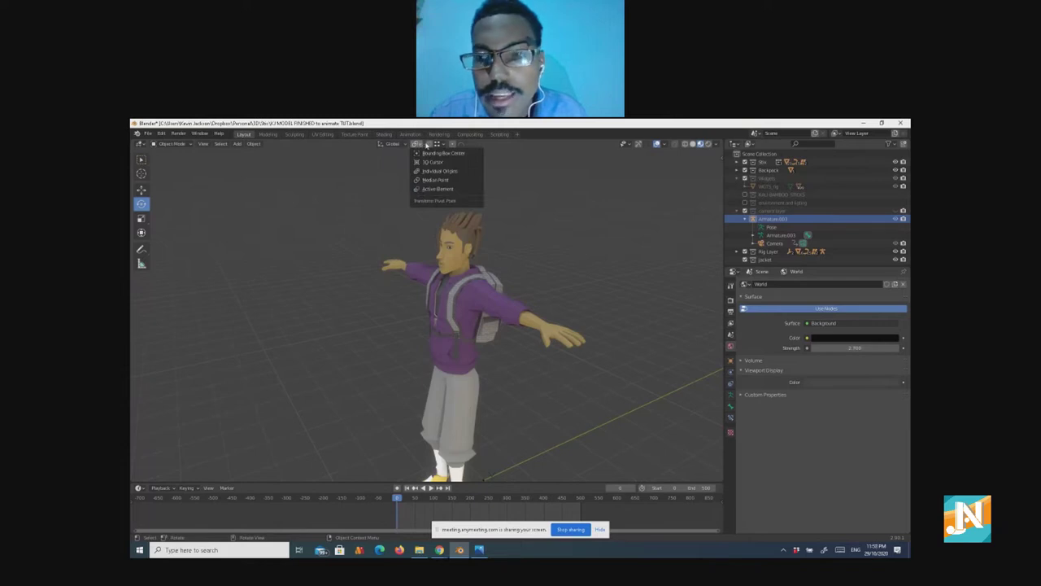
pyautogui.click(440, 144)
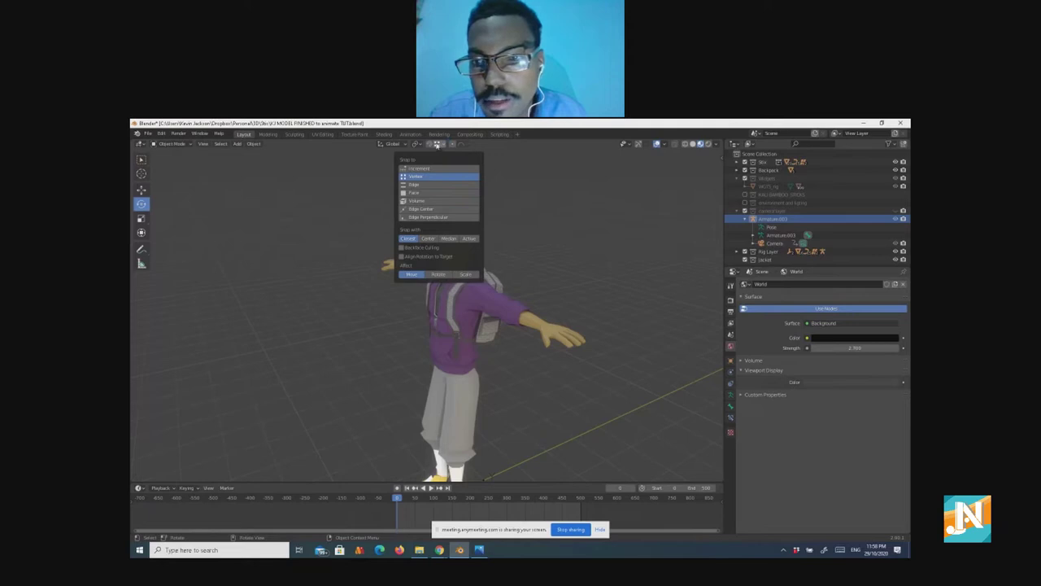
pyautogui.click(417, 144)
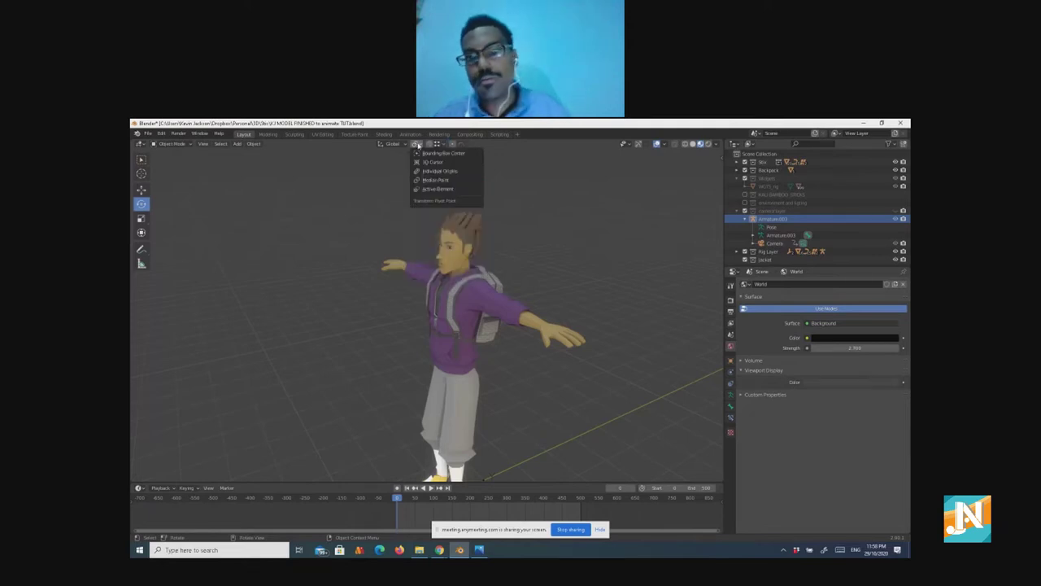
pyautogui.click(440, 144)
pyautogui.click(462, 144)
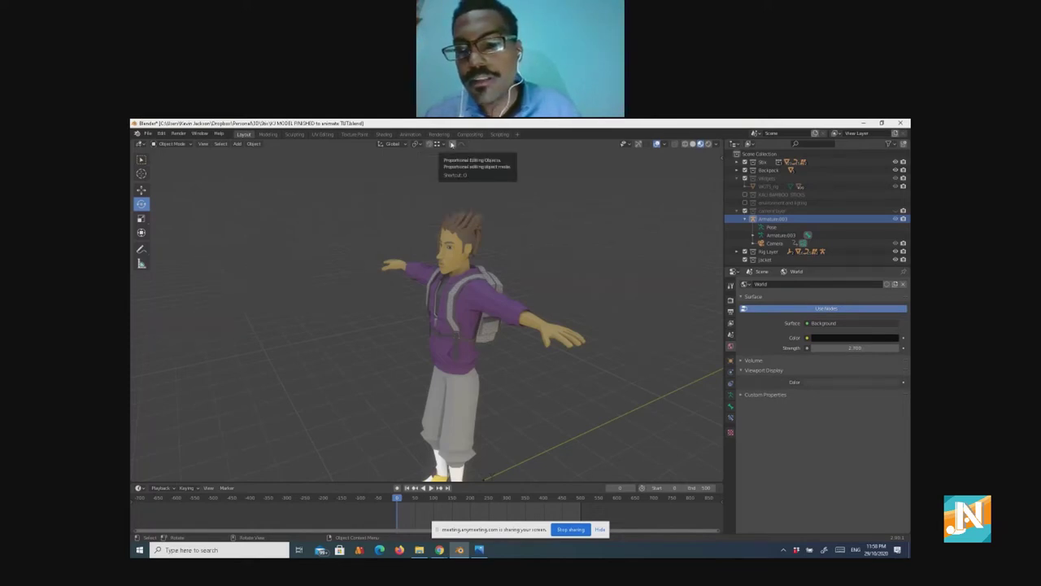
# Step: Enable Statistics and Bones in Viewport Overlays, with wireframe tried and turned off
pyautogui.click(665, 145)
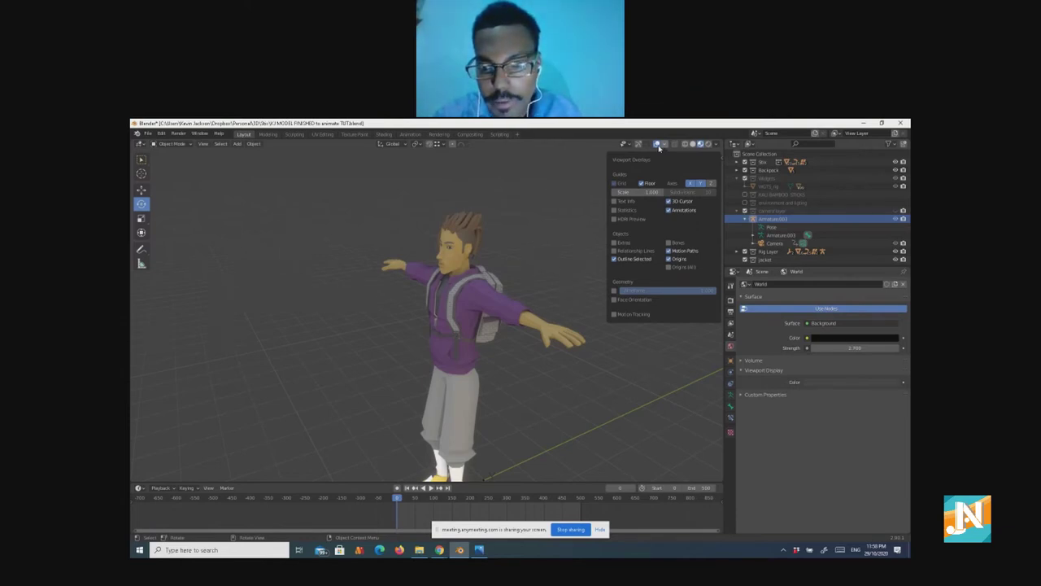
pyautogui.click(659, 146)
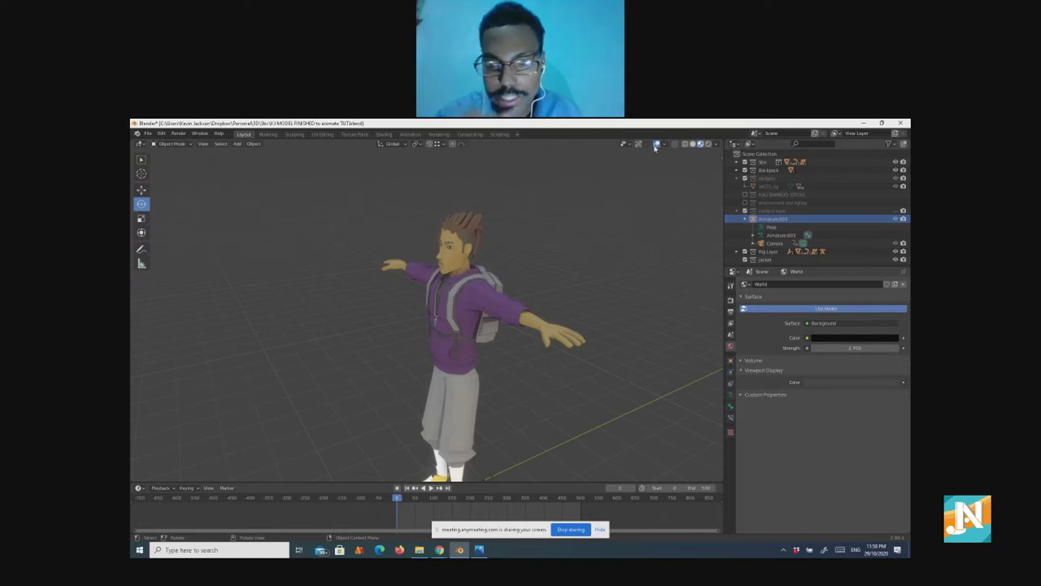
pyautogui.click(662, 144)
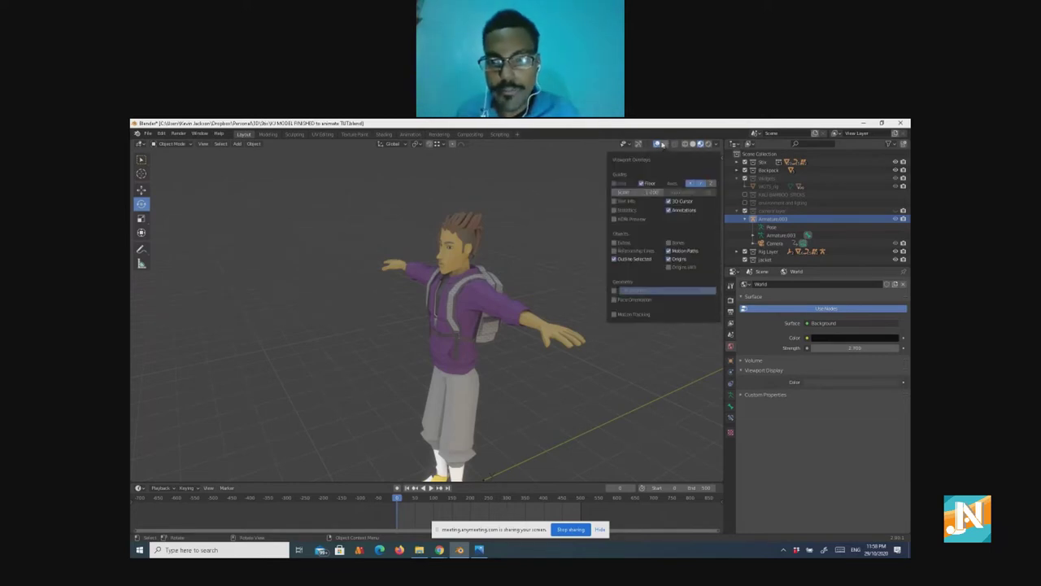
pyautogui.click(616, 291)
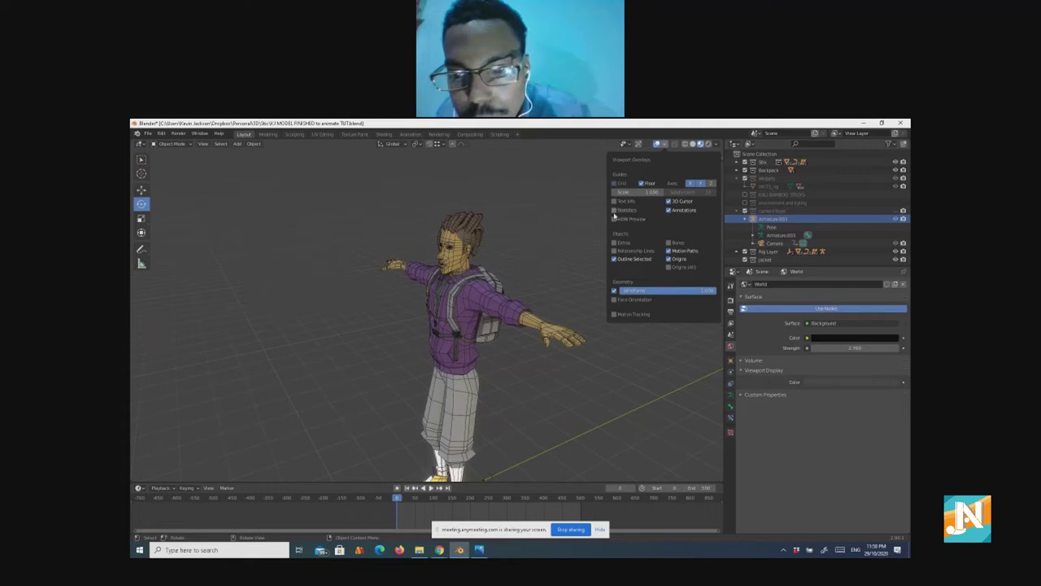
pyautogui.click(615, 210)
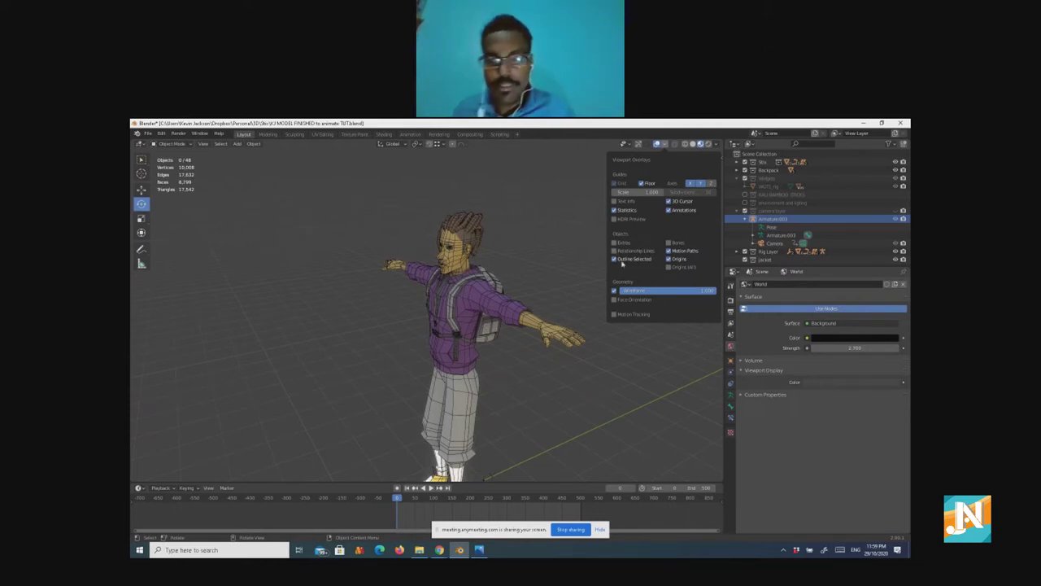
pyautogui.click(614, 290)
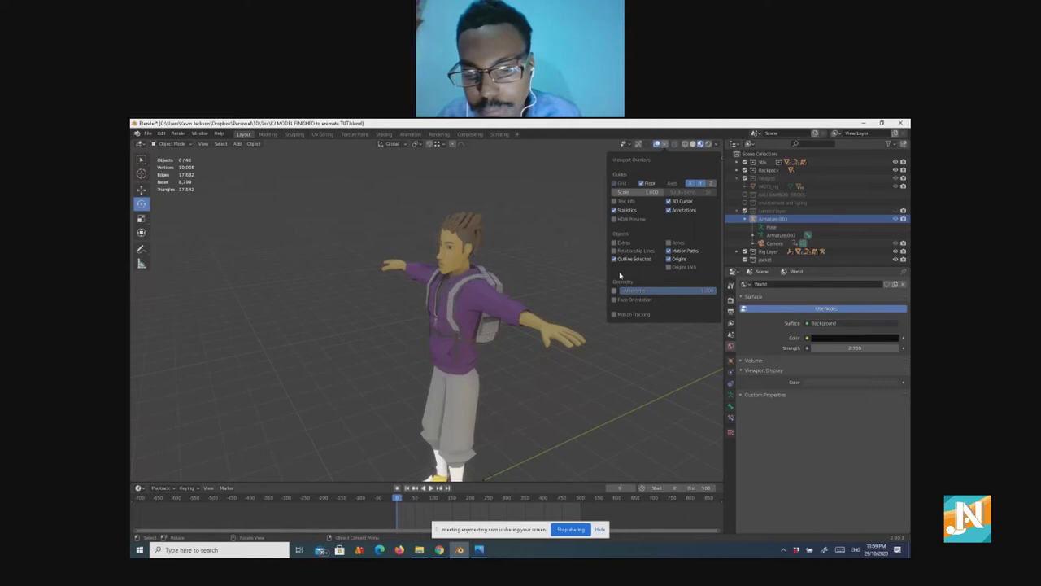
pyautogui.click(669, 202)
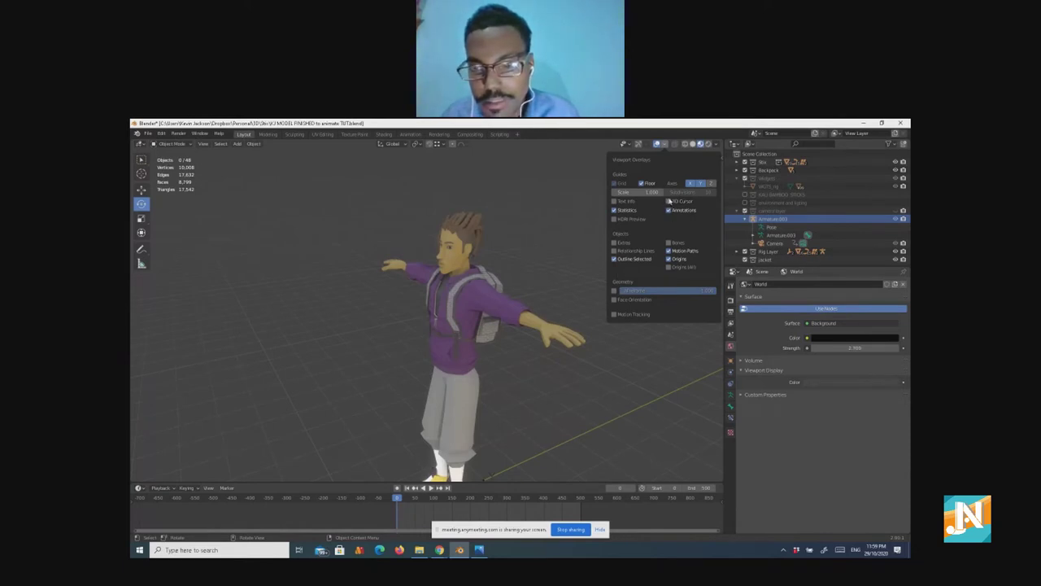
pyautogui.click(669, 201)
pyautogui.click(669, 242)
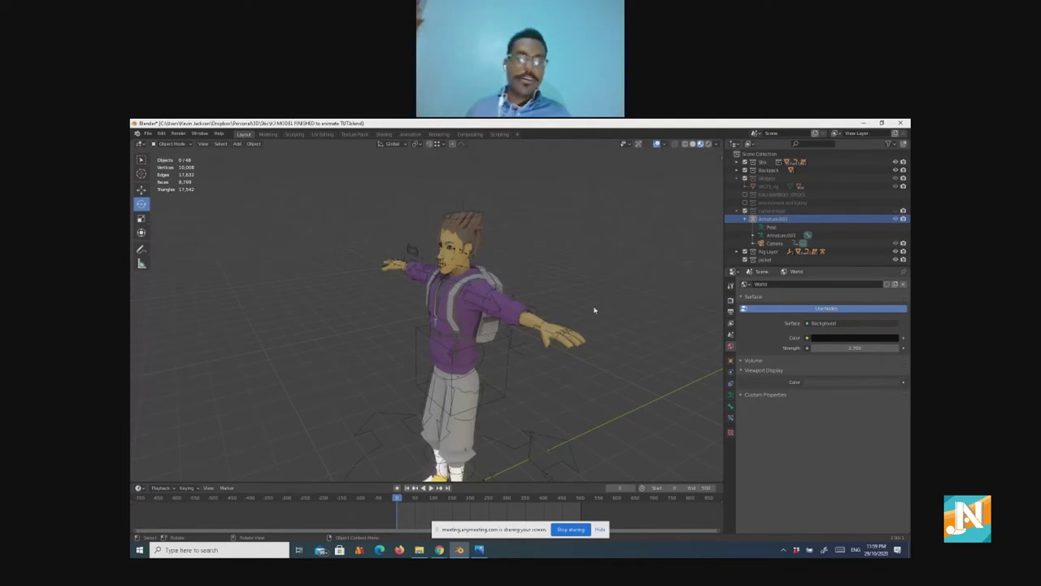
# Step: From a close front view, cycle the selection to the armature and switch to Pose Mode
pyautogui.moveTo(584, 309); pyautogui.dragTo(645, 294, button='middle')
pyautogui.scroll(2, 612, 298)
pyautogui.click(622, 276)
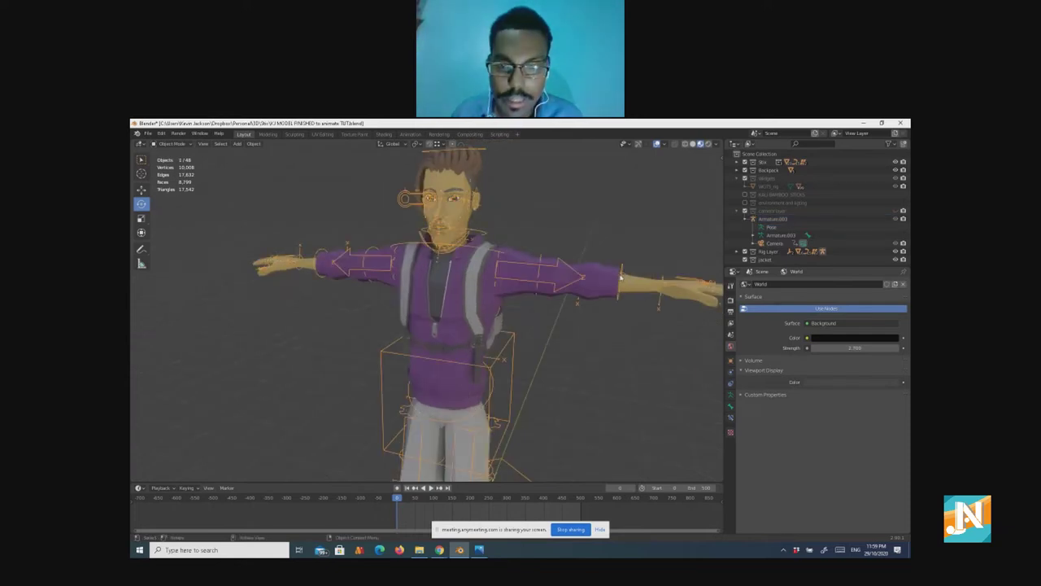
pyautogui.click(623, 275)
pyautogui.click(621, 271)
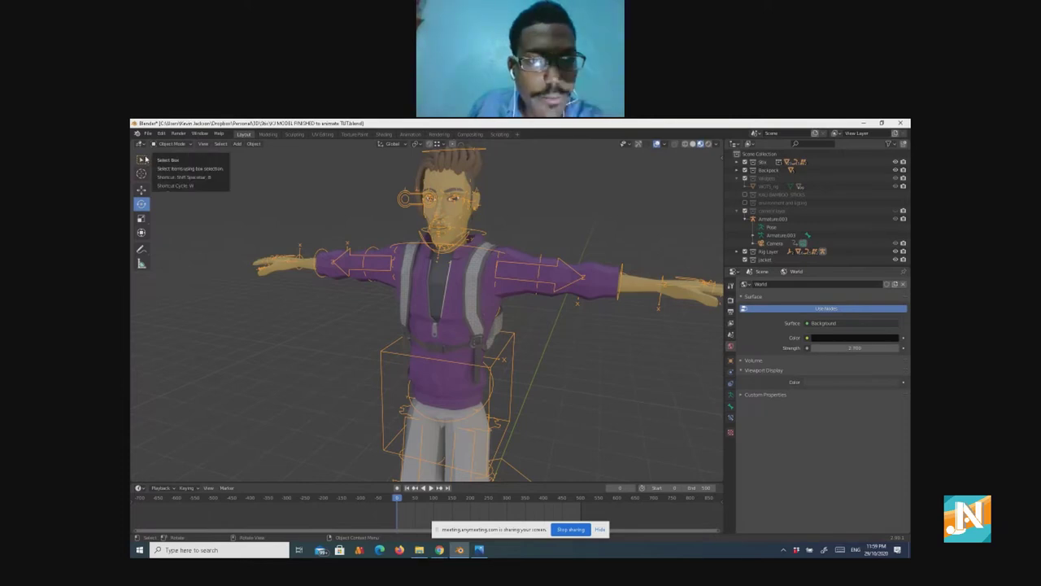
pyautogui.click(172, 144)
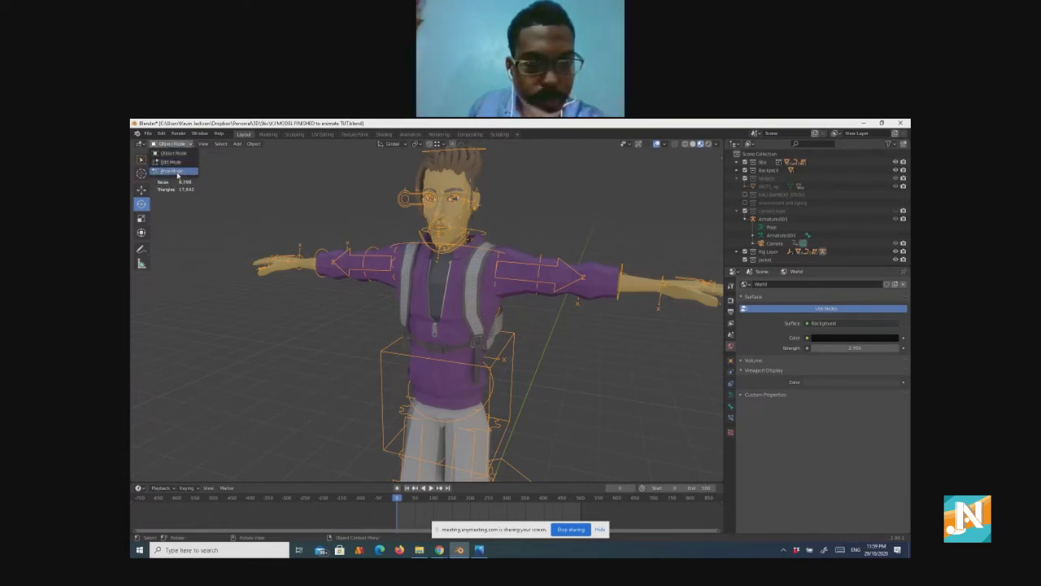
pyautogui.click(176, 172)
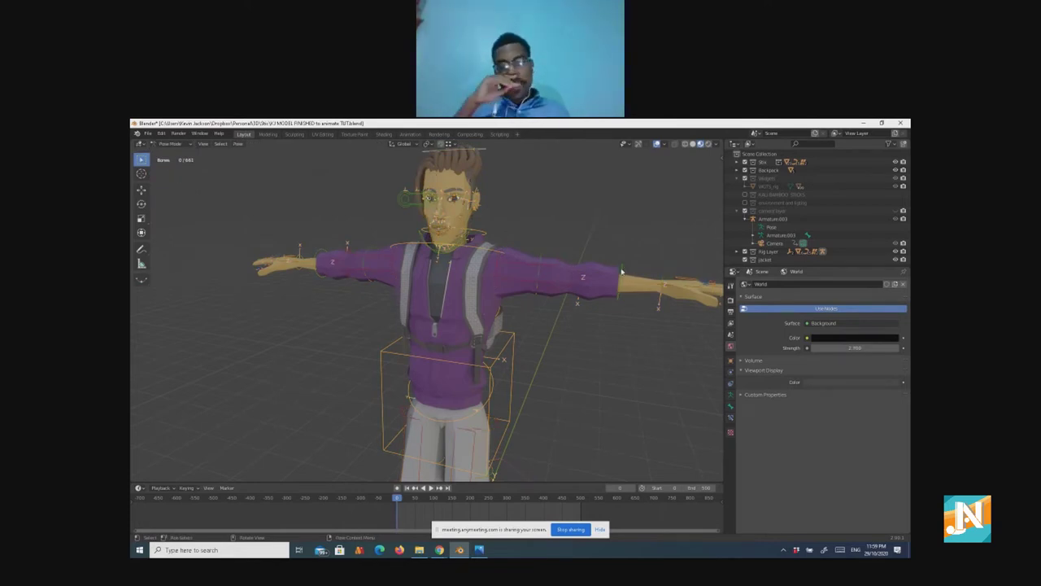
pyautogui.scroll(-4, 614, 279)
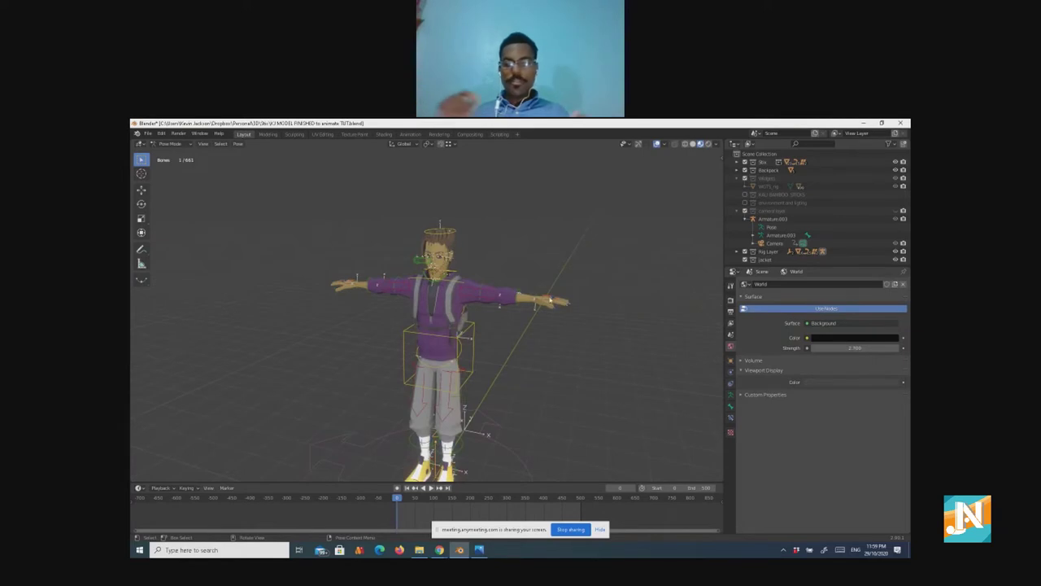
pyautogui.moveTo(611, 279); pyautogui.dragTo(482, 372, button='middle')
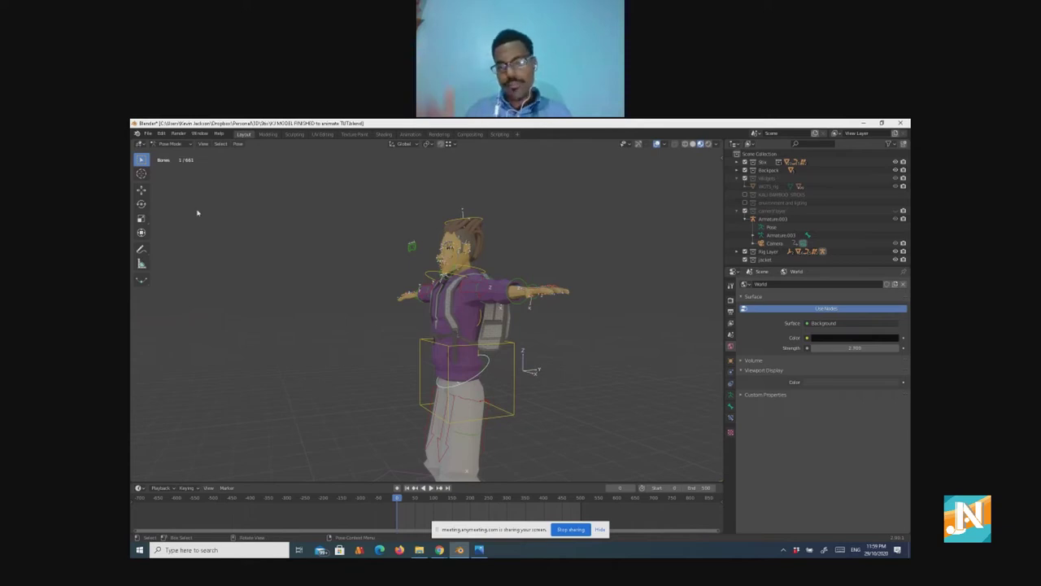
pyautogui.click(142, 203)
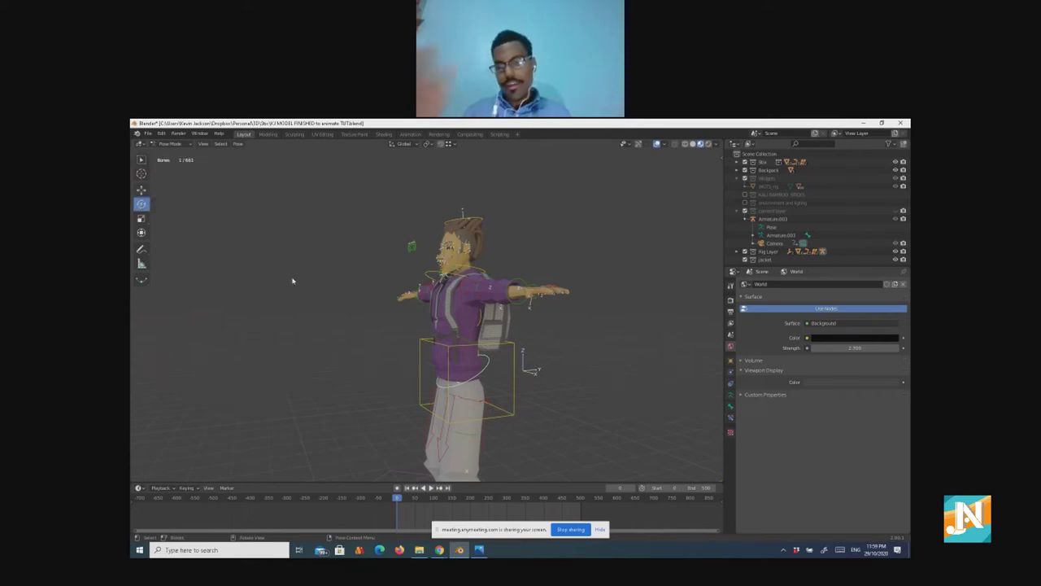
pyautogui.click(141, 189)
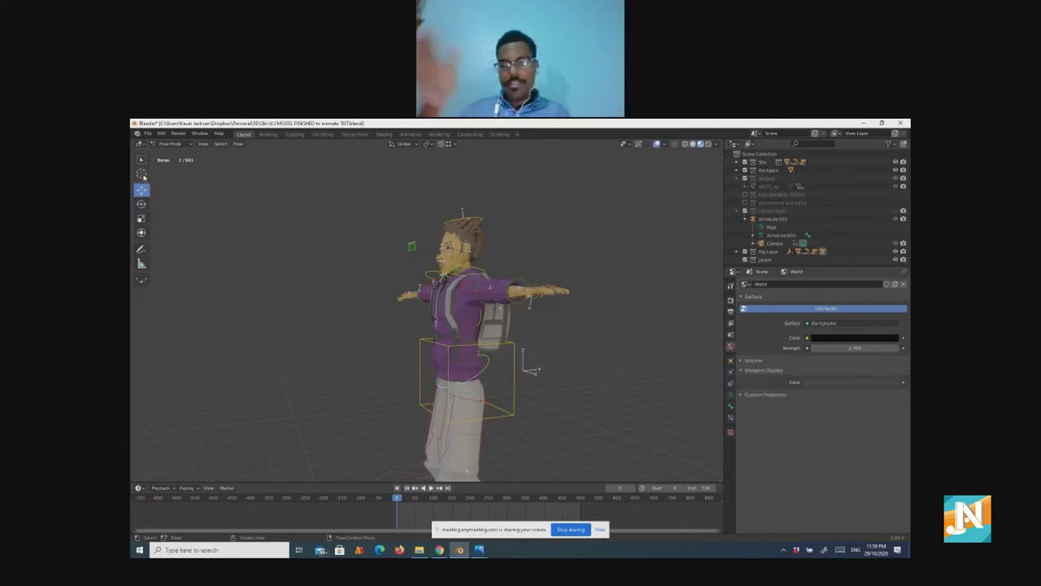
pyautogui.click(141, 173)
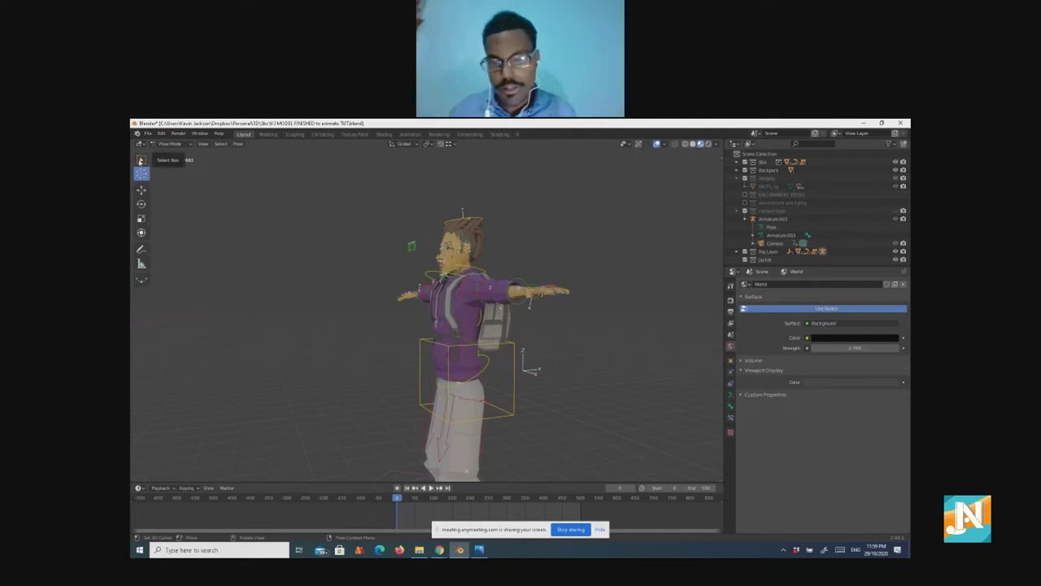
pyautogui.click(142, 160)
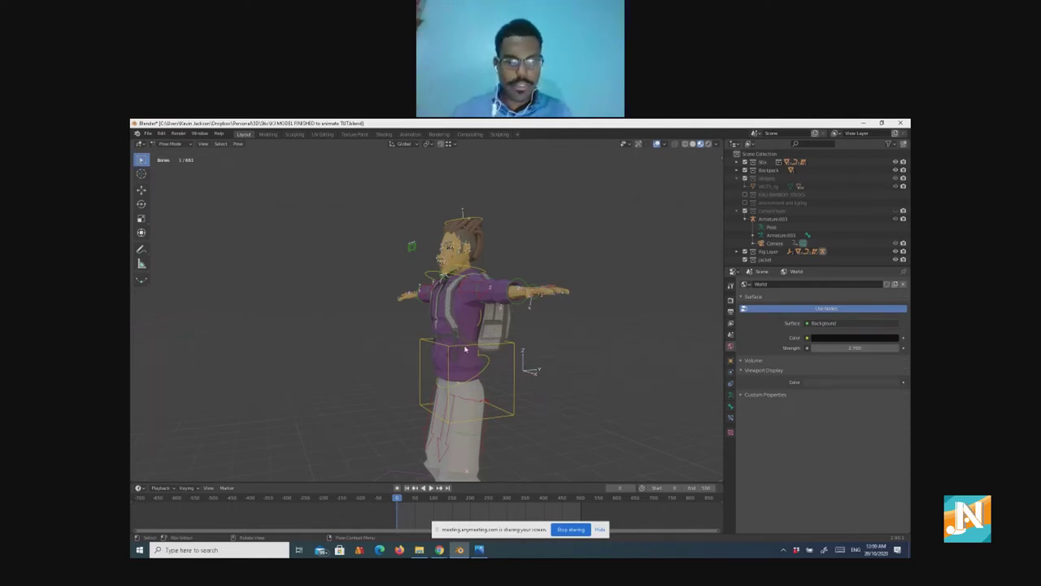
pyautogui.moveTo(469, 373); pyautogui.dragTo(480, 375)
pyautogui.rightClick(480, 376)
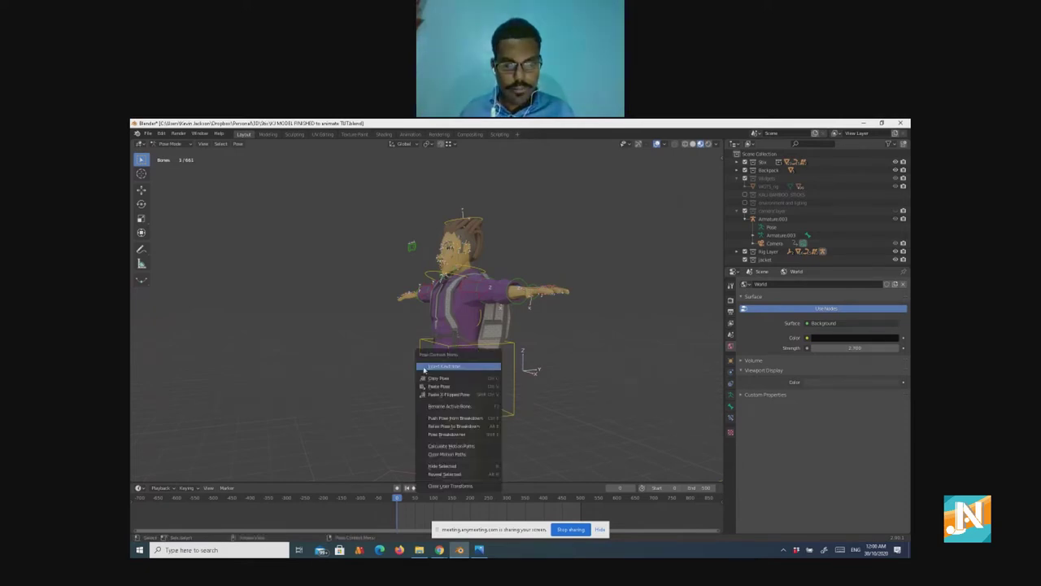
pyautogui.press('Escape')
pyautogui.click(482, 375)
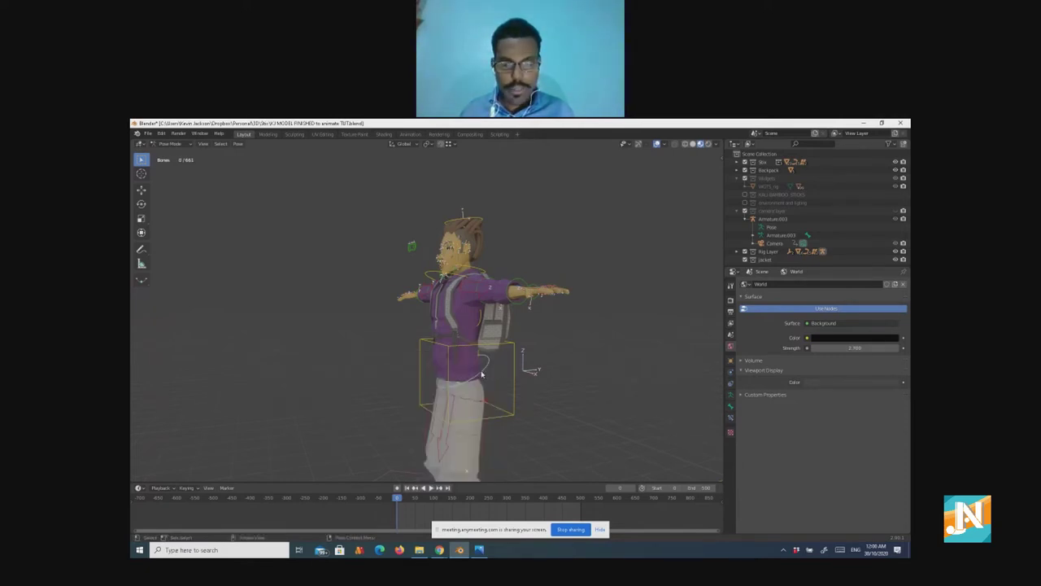
pyautogui.moveTo(482, 374); pyautogui.dragTo(463, 372, button='middle')
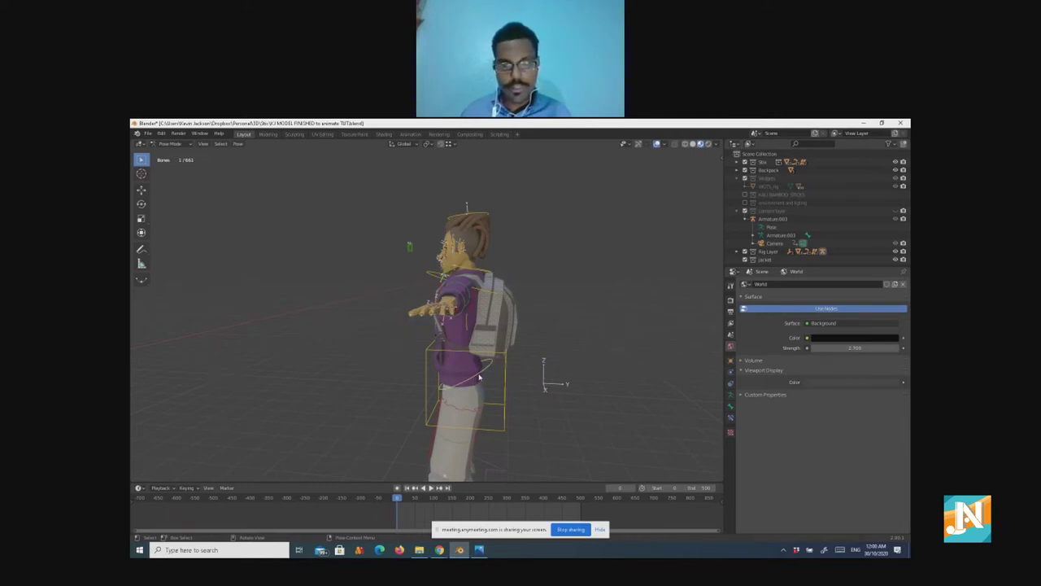
pyautogui.press('g')
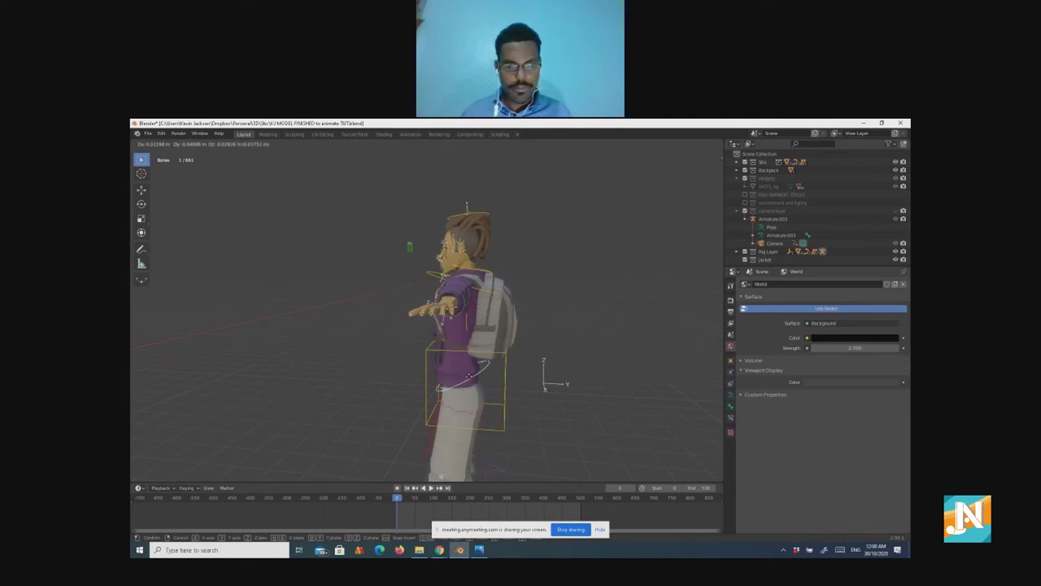
pyautogui.moveTo(493, 379); pyautogui.dragTo(462, 383)
pyautogui.click(462, 382)
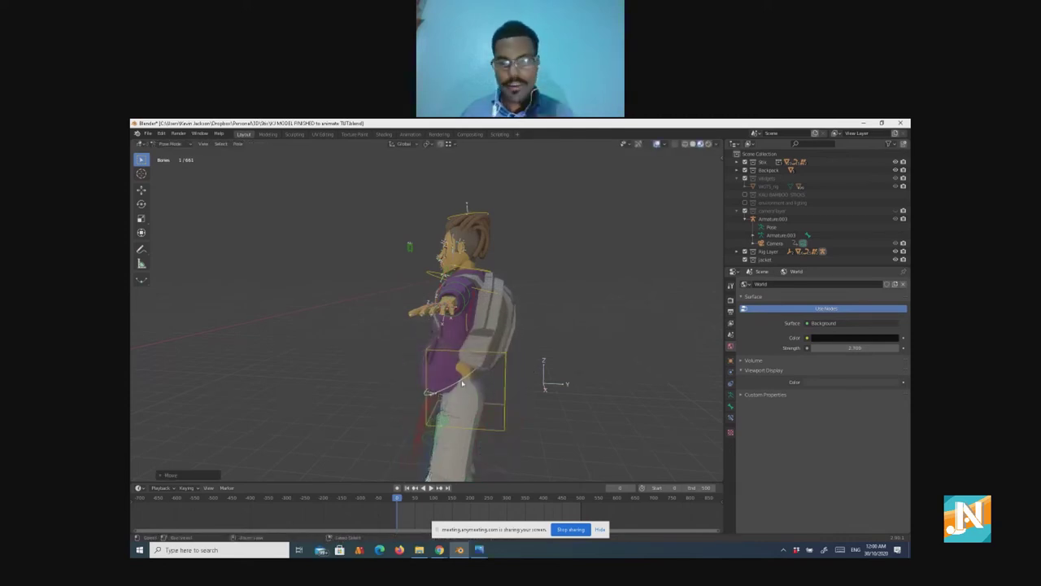
pyautogui.hotkey('ctrl', 'z')
pyautogui.moveTo(504, 429); pyautogui.dragTo(502, 413, button='middle')
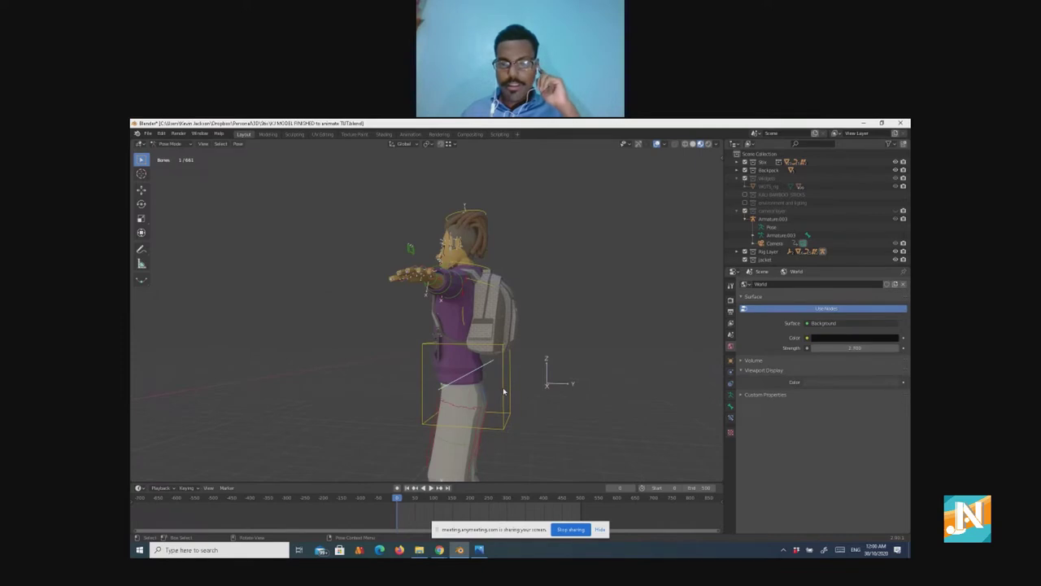
pyautogui.click(502, 384)
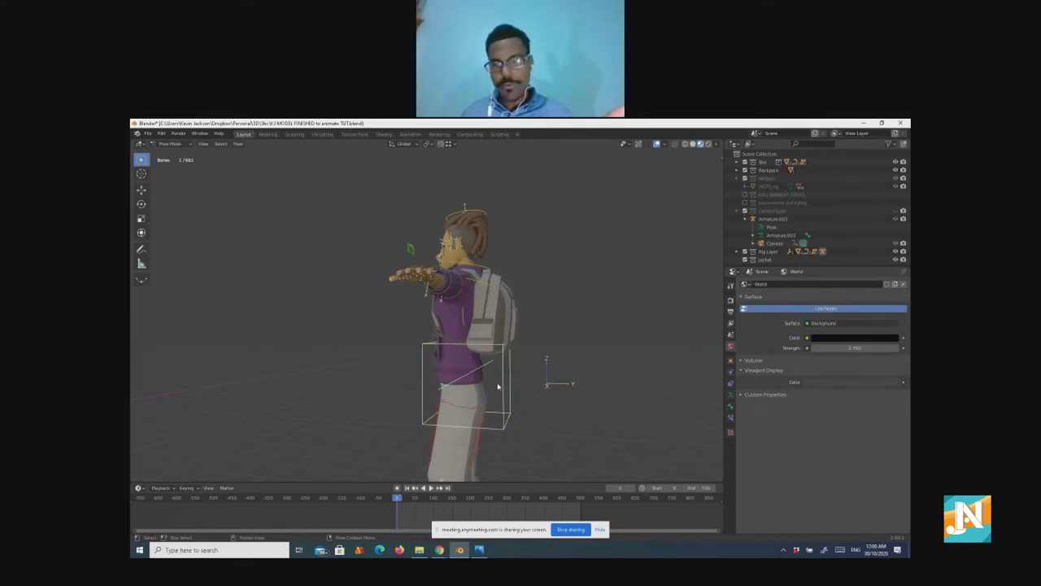
# Step: Switch back to Object Mode and select the character's body mesh to show its painted texture material
pyautogui.click(170, 143)
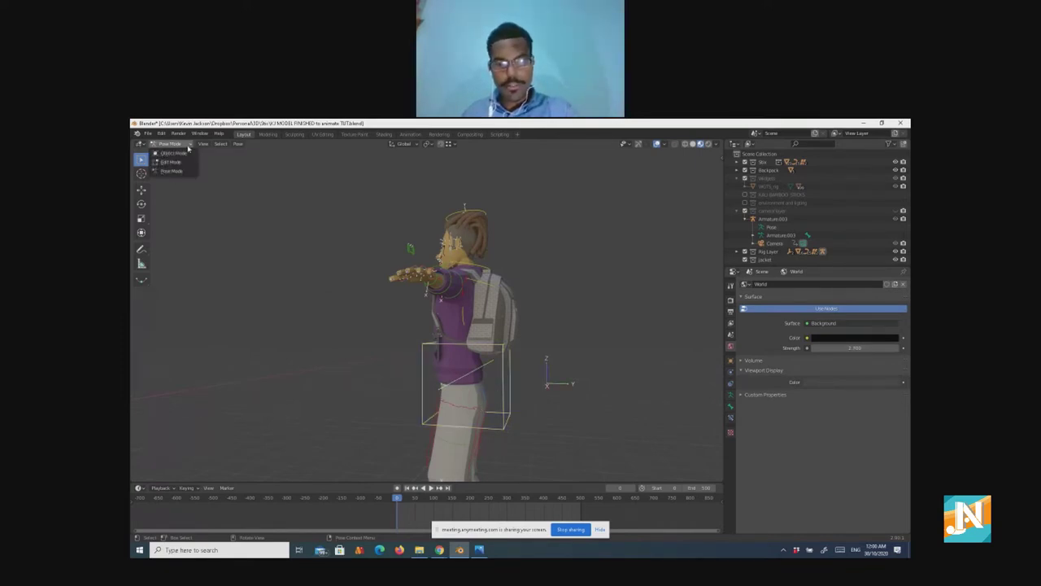
pyautogui.click(175, 154)
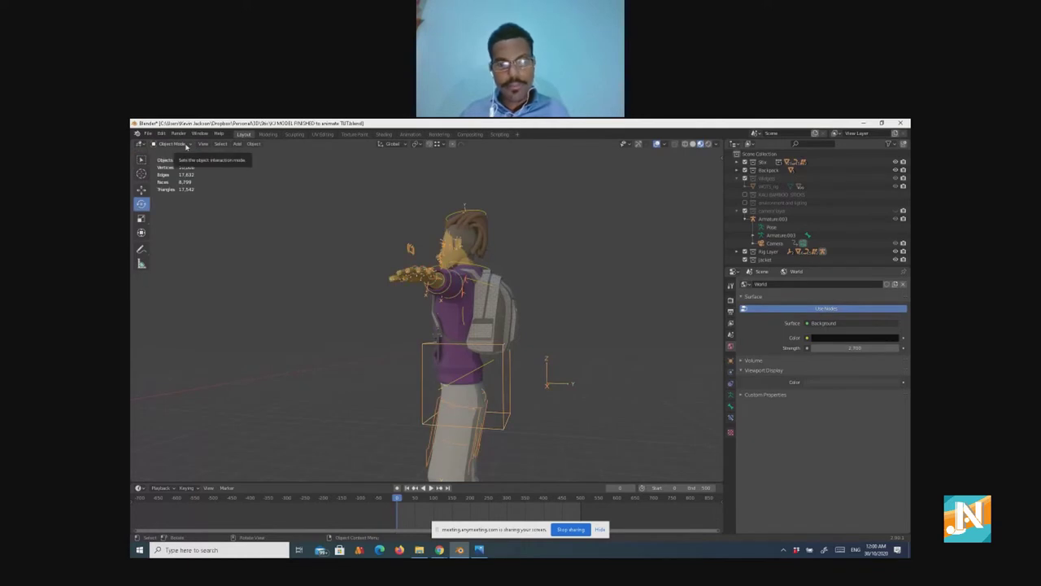
pyautogui.moveTo(355, 323); pyautogui.dragTo(376, 336, button='middle')
pyautogui.scroll(3, 407, 327)
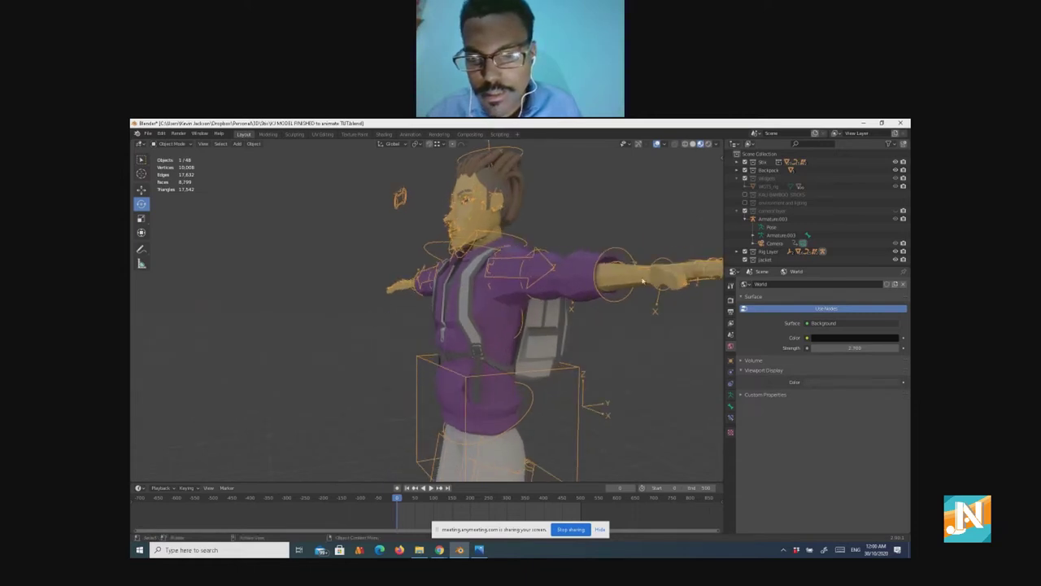
pyautogui.click(612, 281)
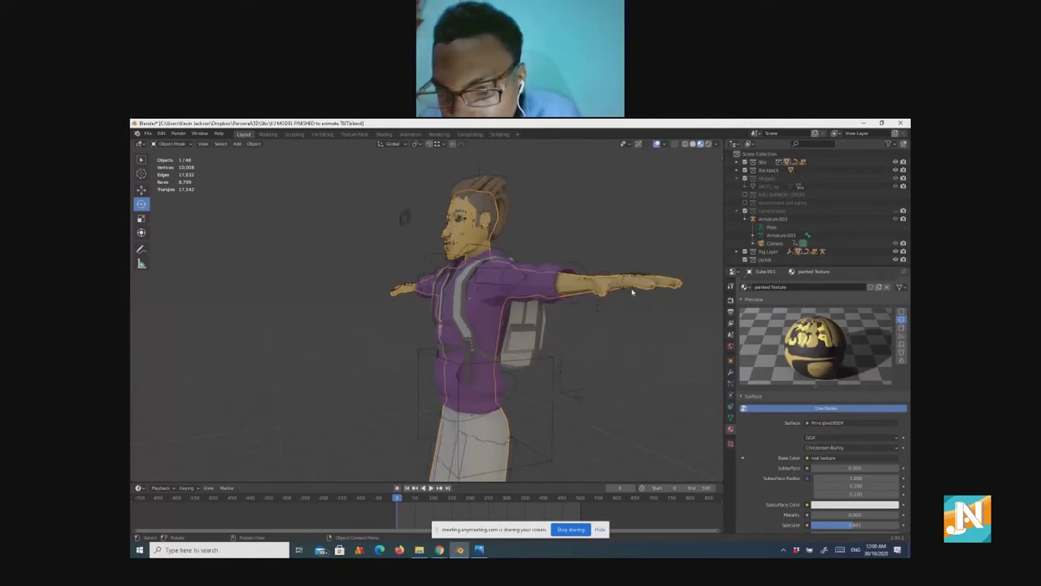
pyautogui.moveTo(631, 288); pyautogui.dragTo(554, 328, button='middle')
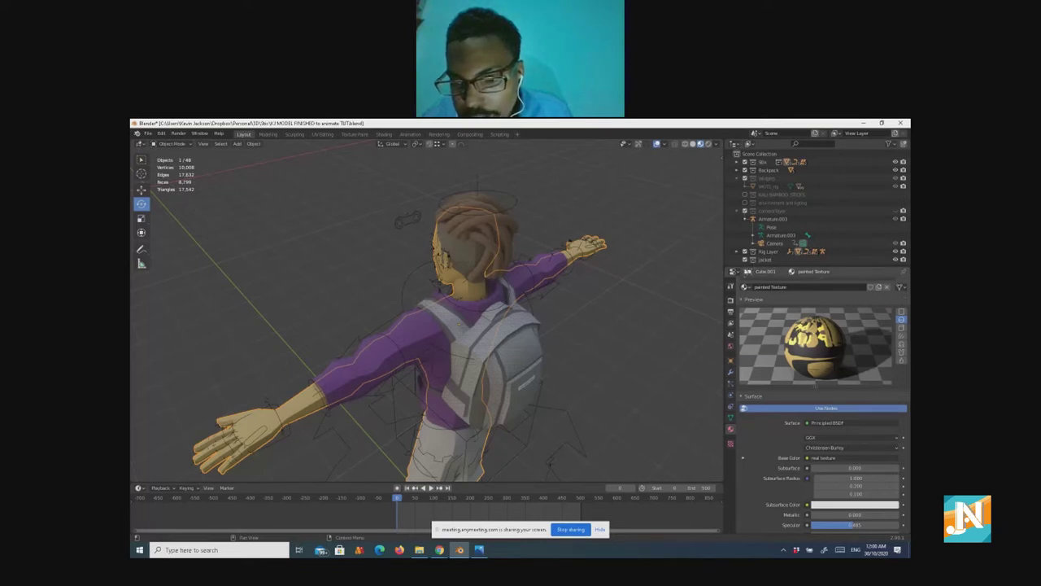
# Step: Inspect the body mesh's Mask and Armature modifiers in the Modifier tab
pyautogui.click(730, 372)
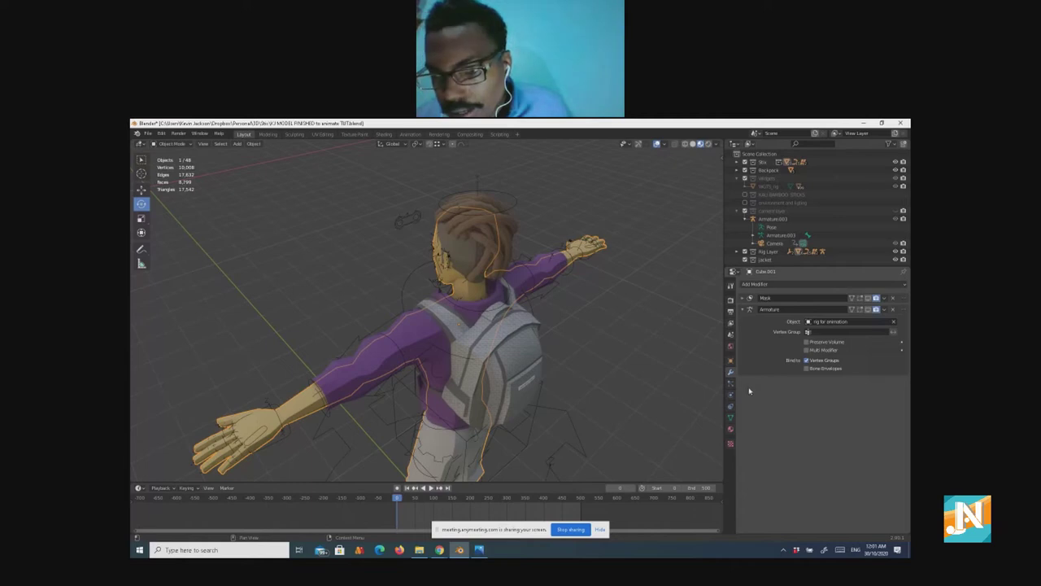
pyautogui.moveTo(486, 370); pyautogui.dragTo(603, 343, button='middle')
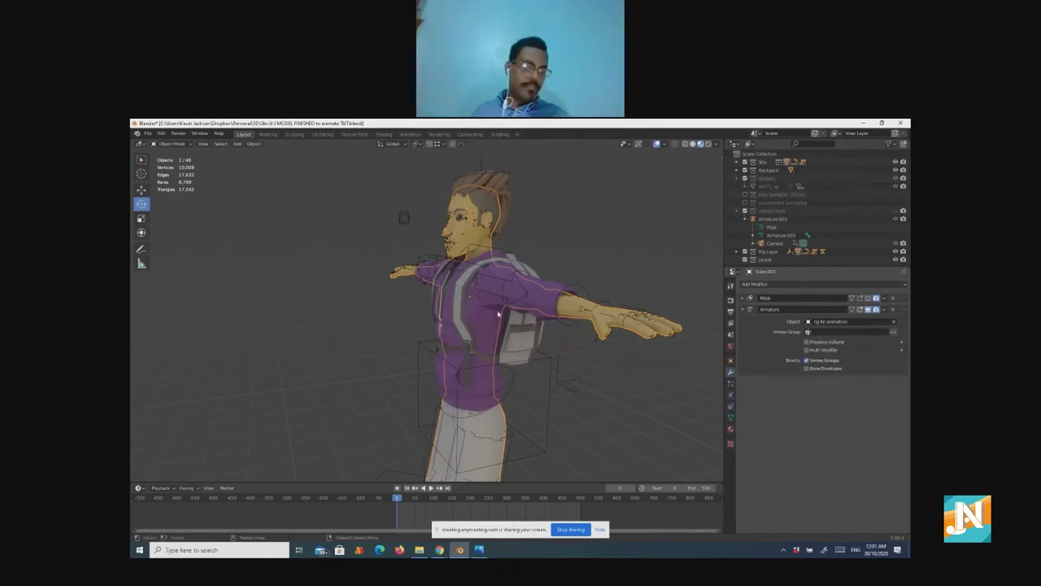
pyautogui.click(171, 144)
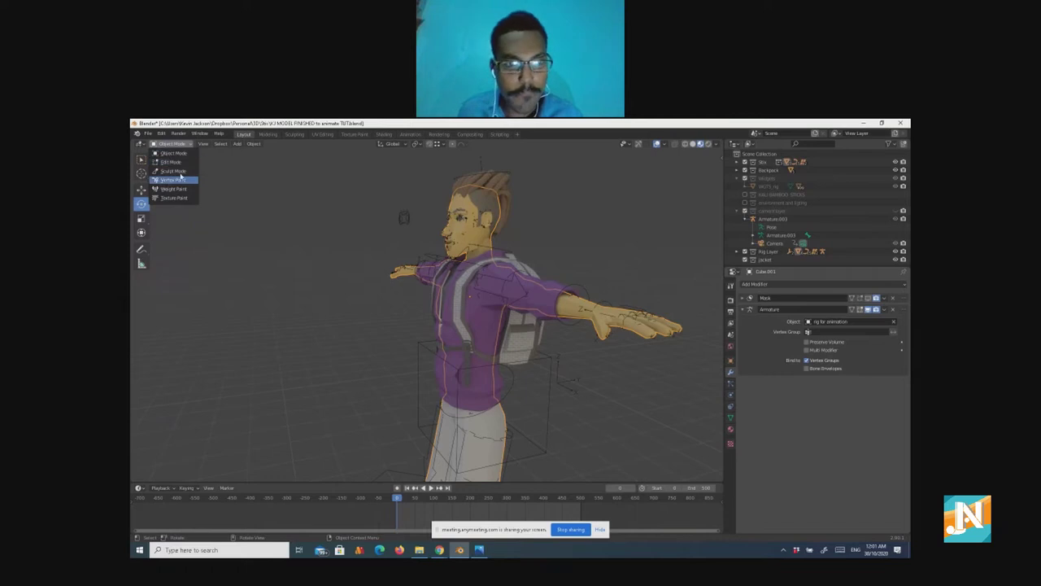
pyautogui.click(171, 153)
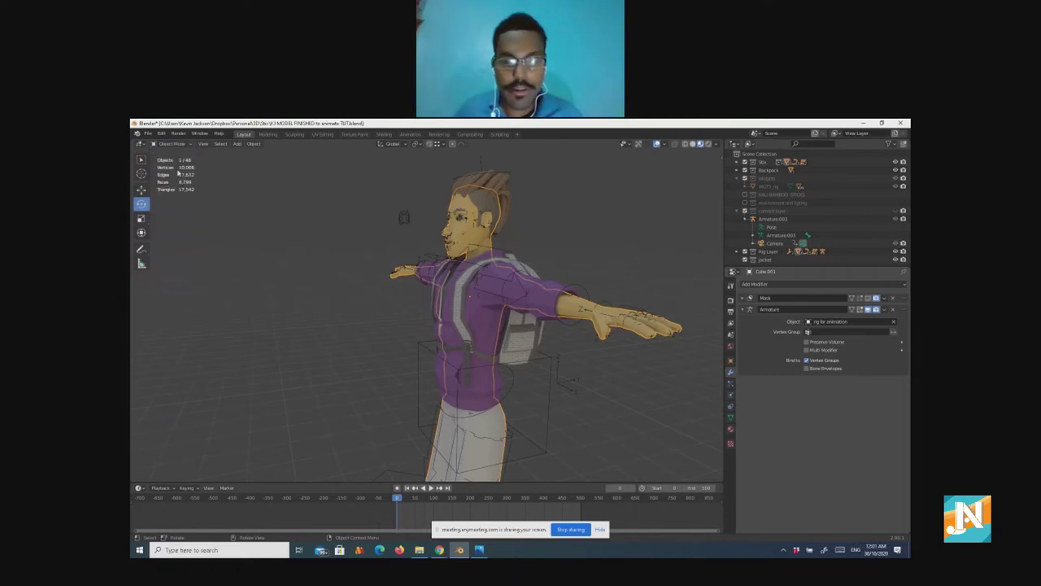
# Step: Deselect everything with the Select Box tool and select the rig armature instead
pyautogui.click(141, 160)
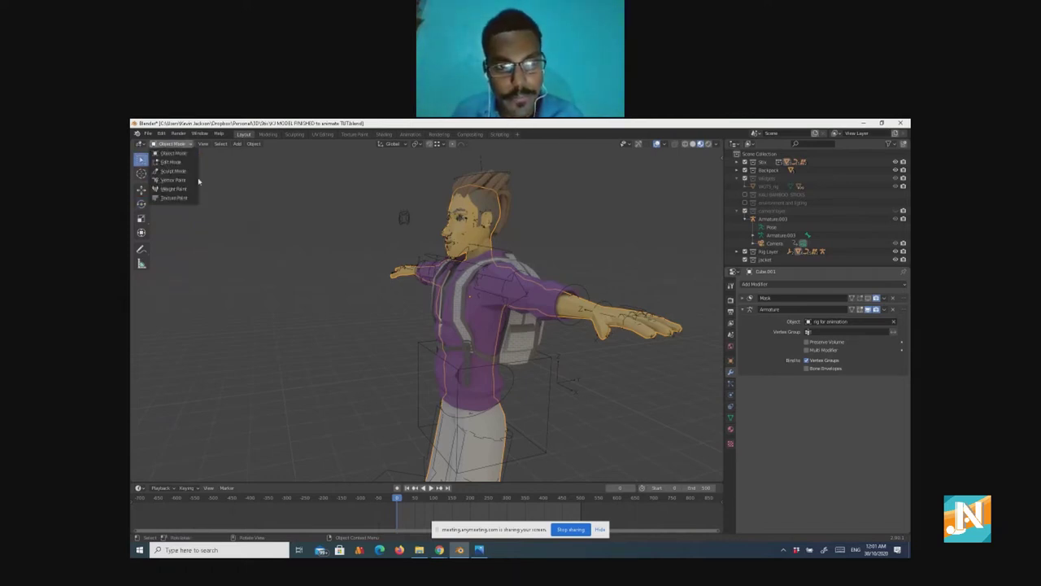
pyautogui.click(481, 287)
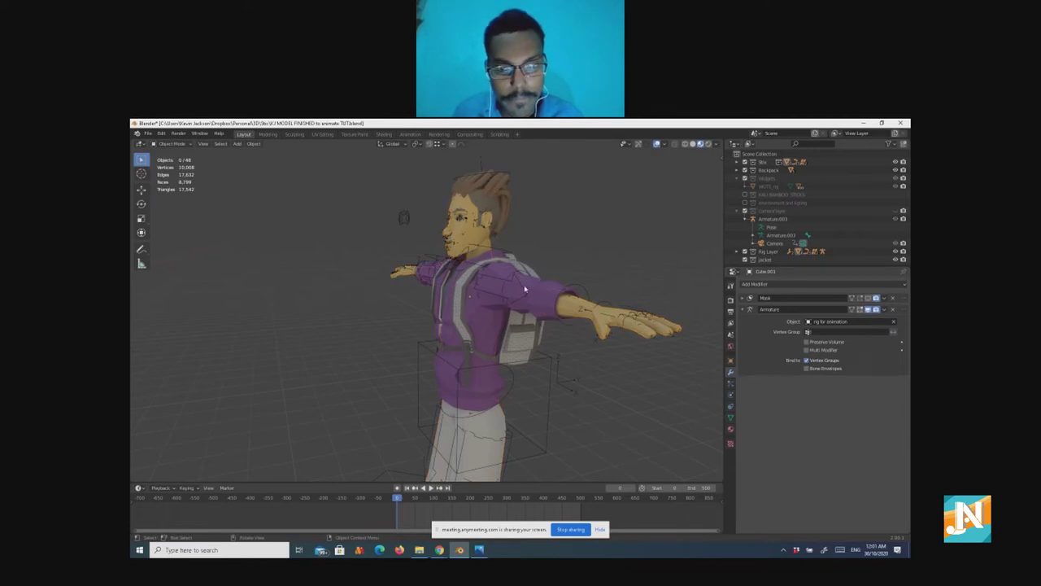
pyautogui.click(569, 290)
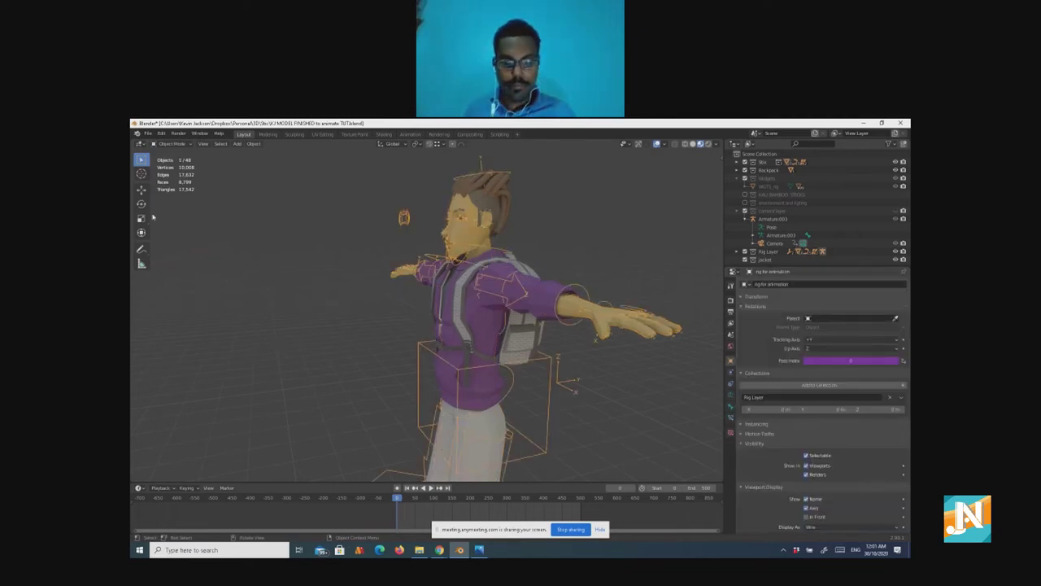
pyautogui.click(172, 144)
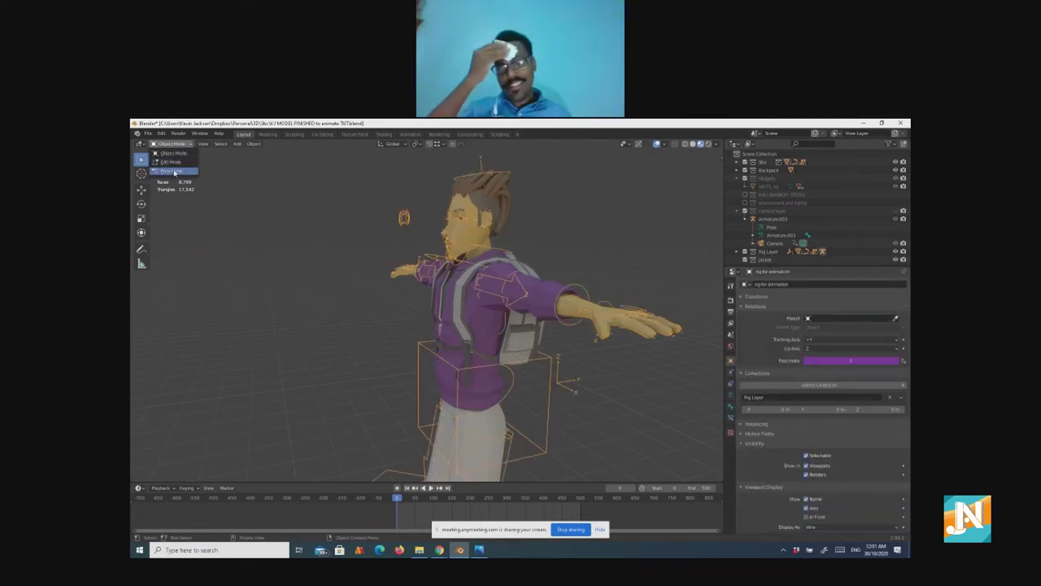
# Step: Enter Pose Mode, try moving the hip control box, then undo the move
pyautogui.click(173, 172)
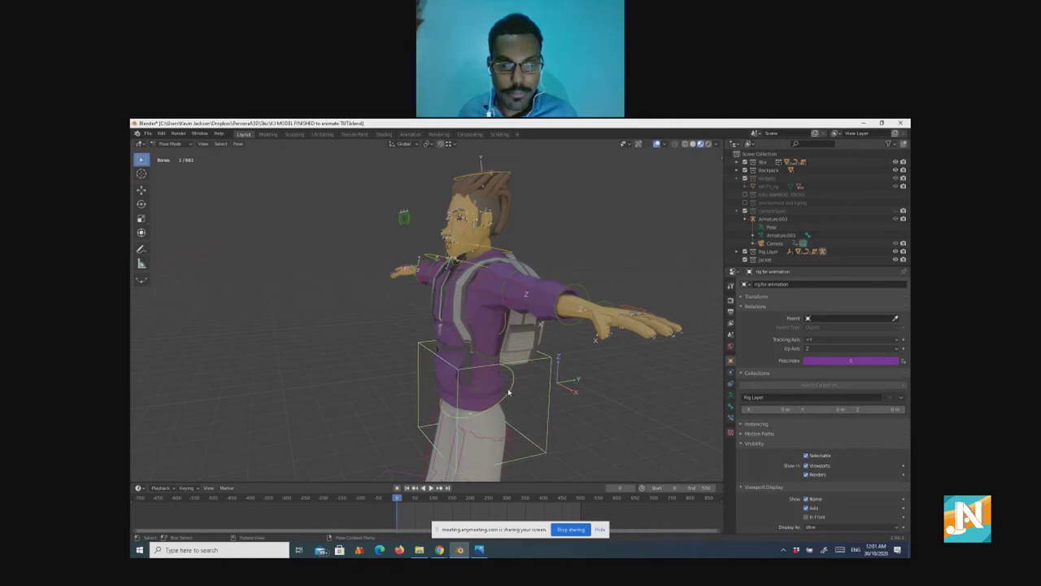
pyautogui.click(512, 393)
pyautogui.press('g')
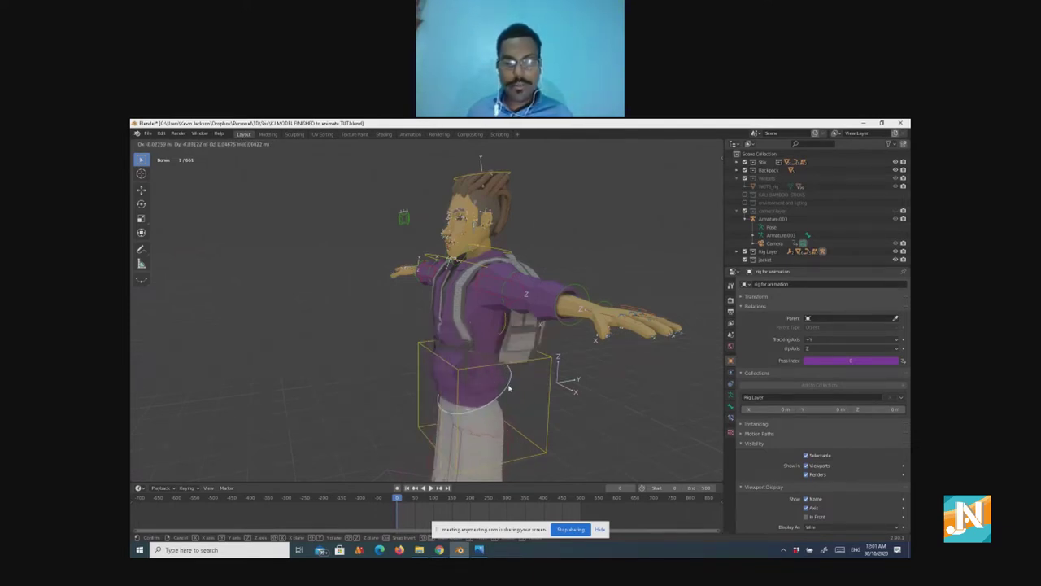
pyautogui.click(509, 390)
pyautogui.hotkey('ctrl', 'z')
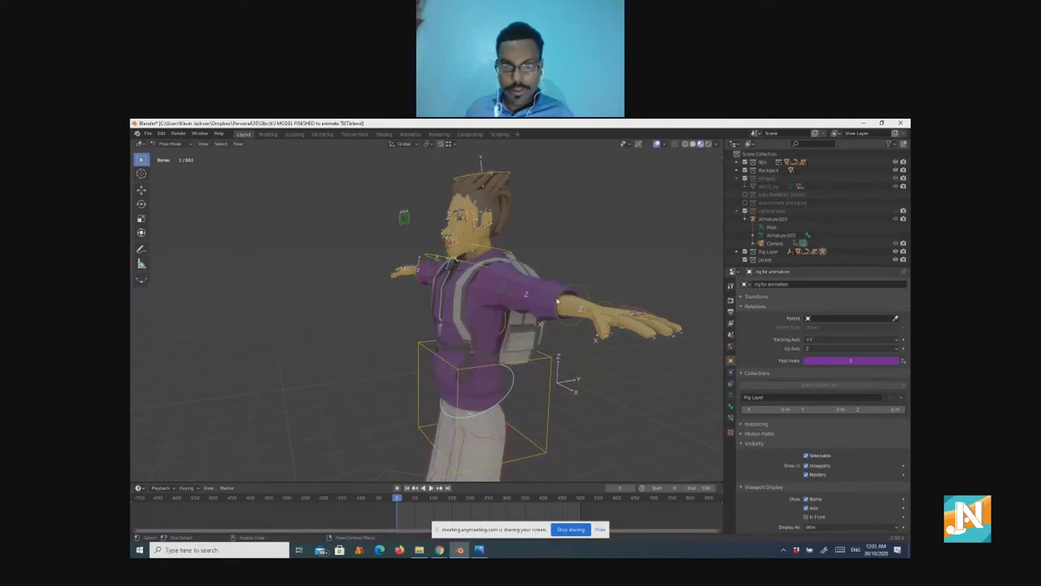
# Step: Rotate the upper-arm control slightly
pyautogui.click(576, 287)
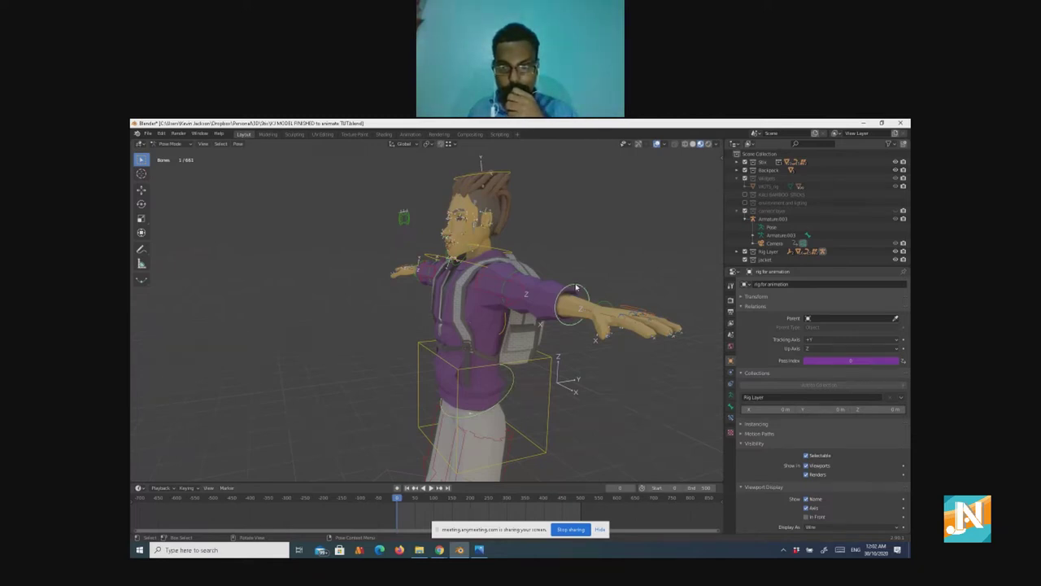
pyautogui.press('r')
pyautogui.click(596, 291)
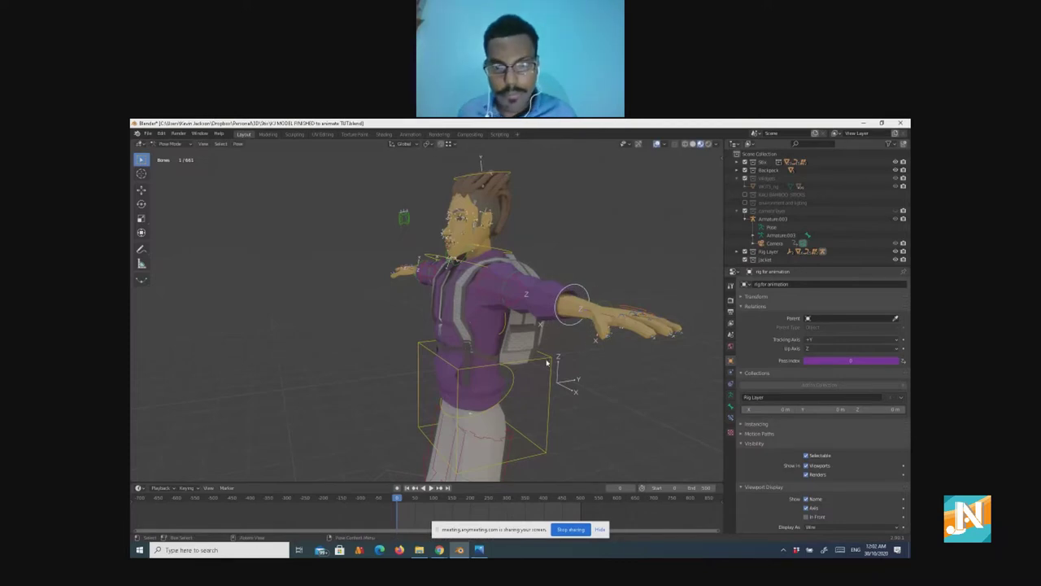
# Step: Lower the character's hips by moving the hip control box down
pyautogui.click(550, 358)
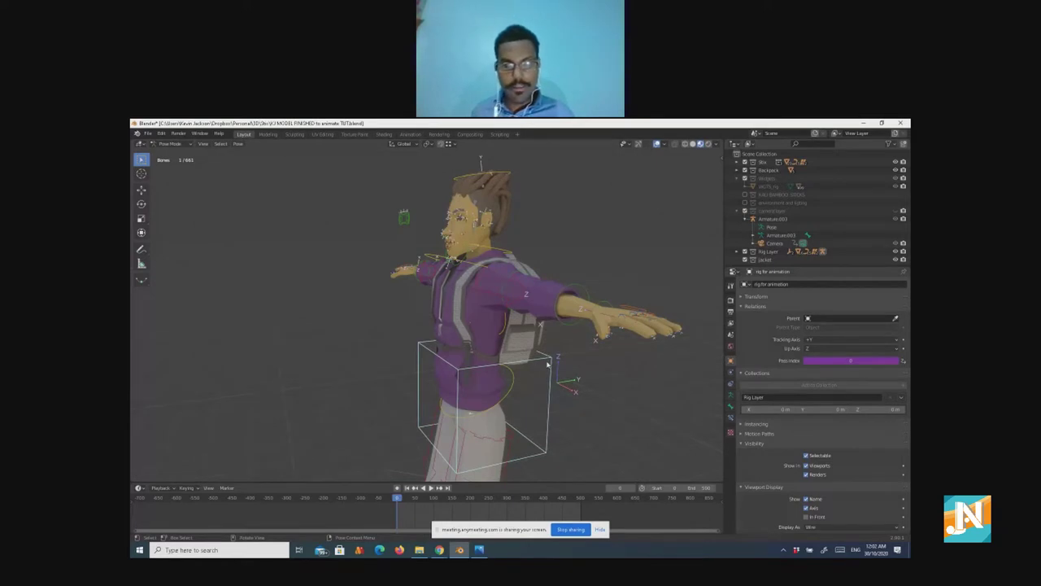
pyautogui.press('g')
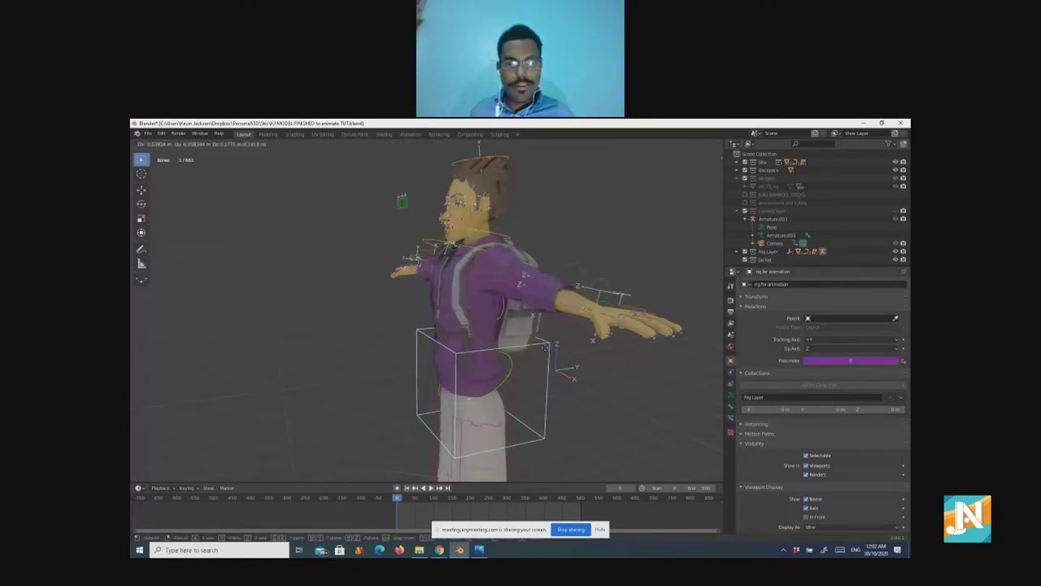
pyautogui.click(550, 375)
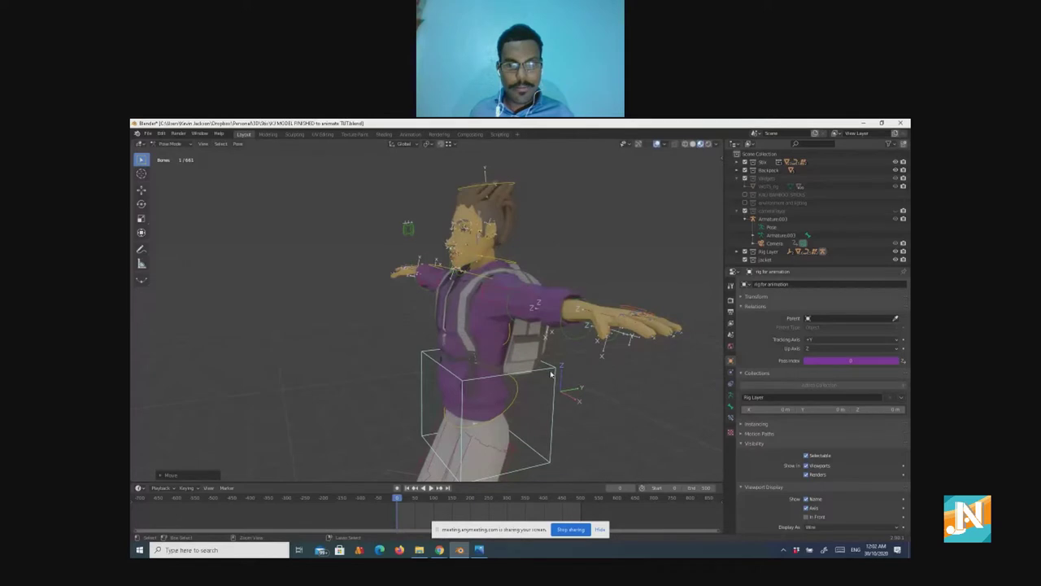
# Step: Reposition the hip control, checking it in side and front views
pyautogui.press('KP_3')
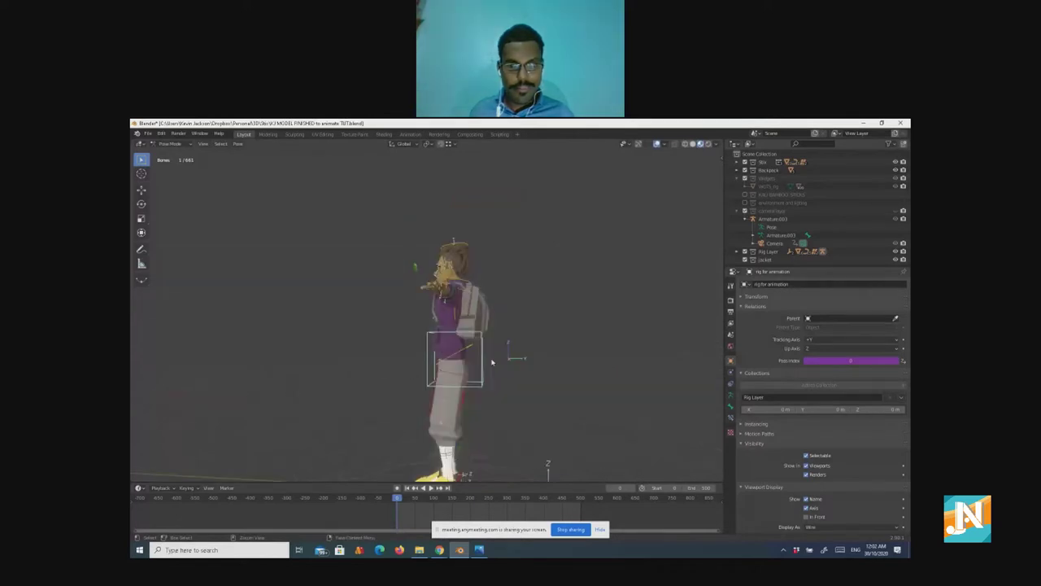
pyautogui.scroll(-1, 471, 337)
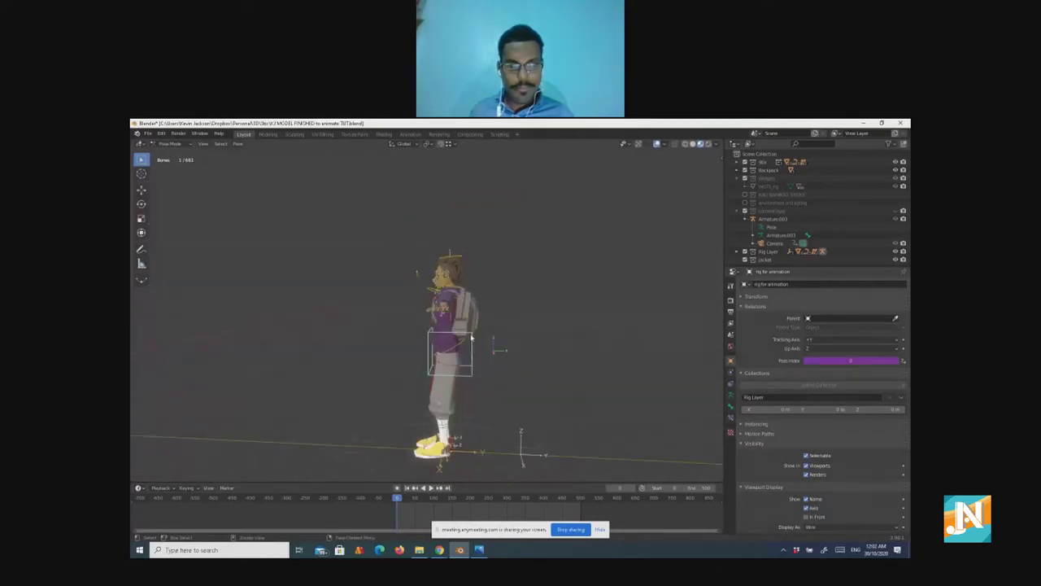
pyautogui.press('g')
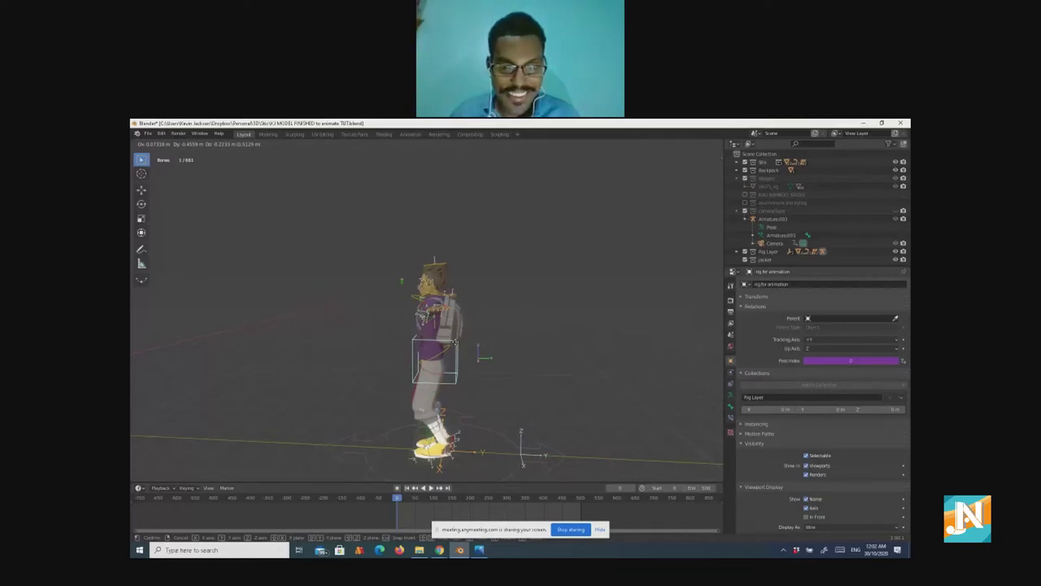
pyautogui.click(455, 344)
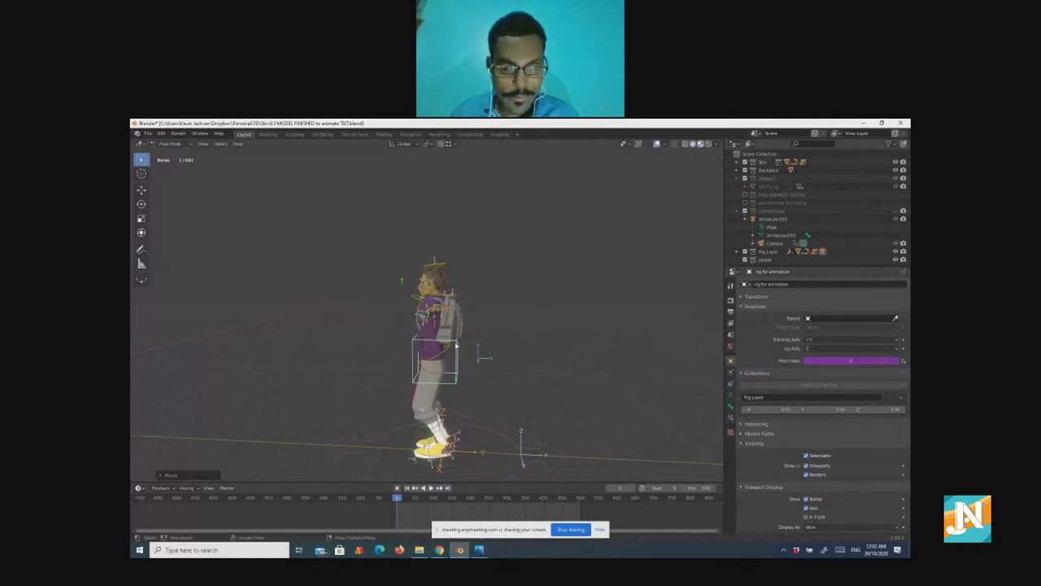
pyautogui.press('KP_1')
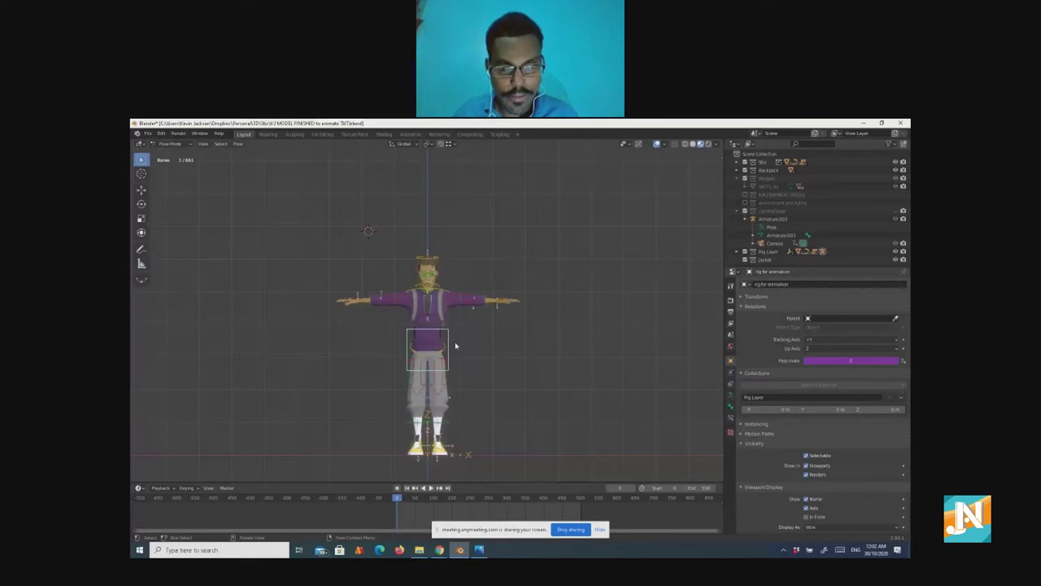
pyautogui.press('g')
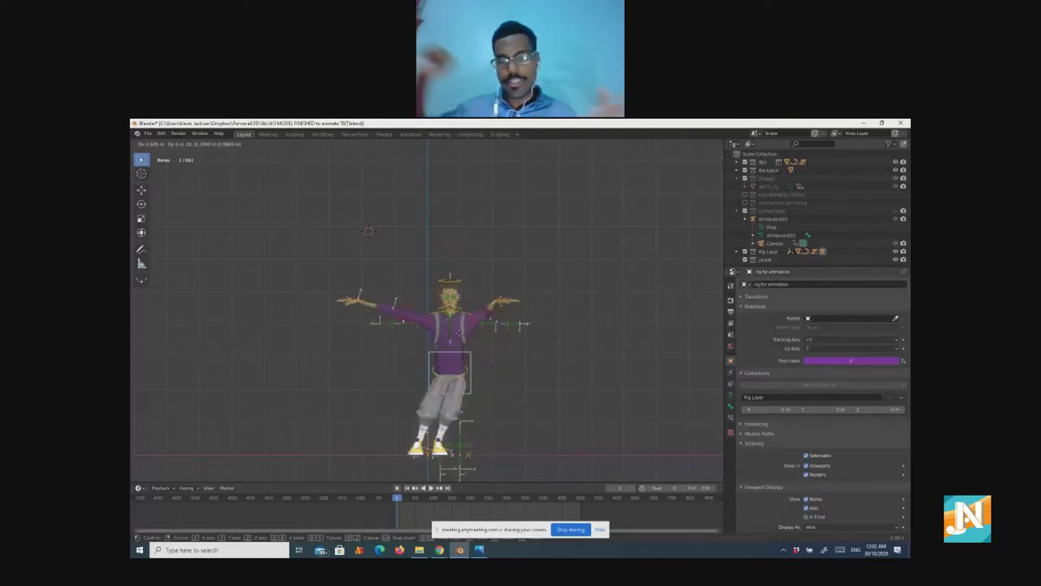
pyautogui.click(446, 352)
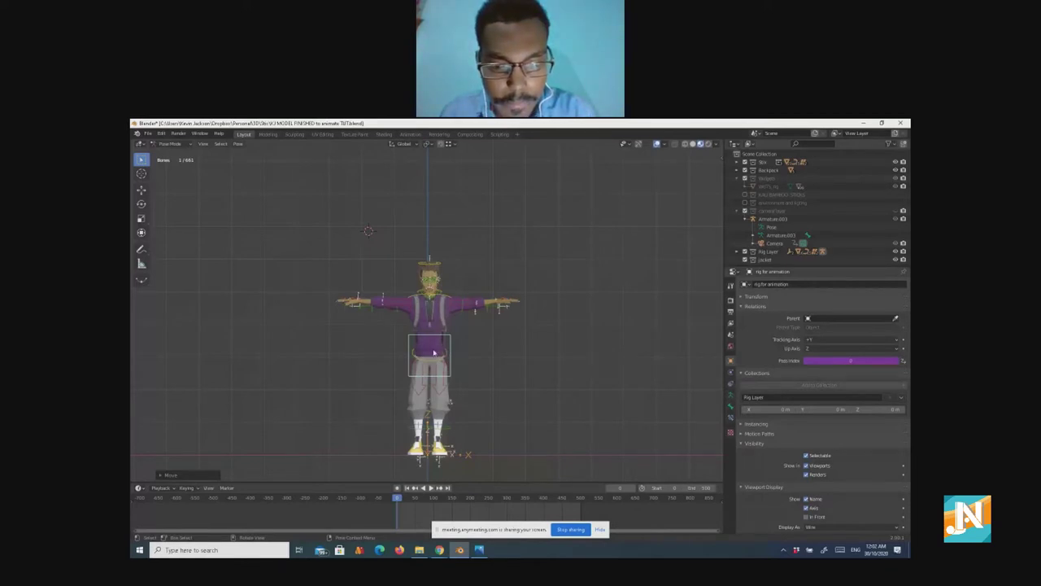
# Step: Bend the torso control forward, then bring it back upright
pyautogui.press('KP_3')
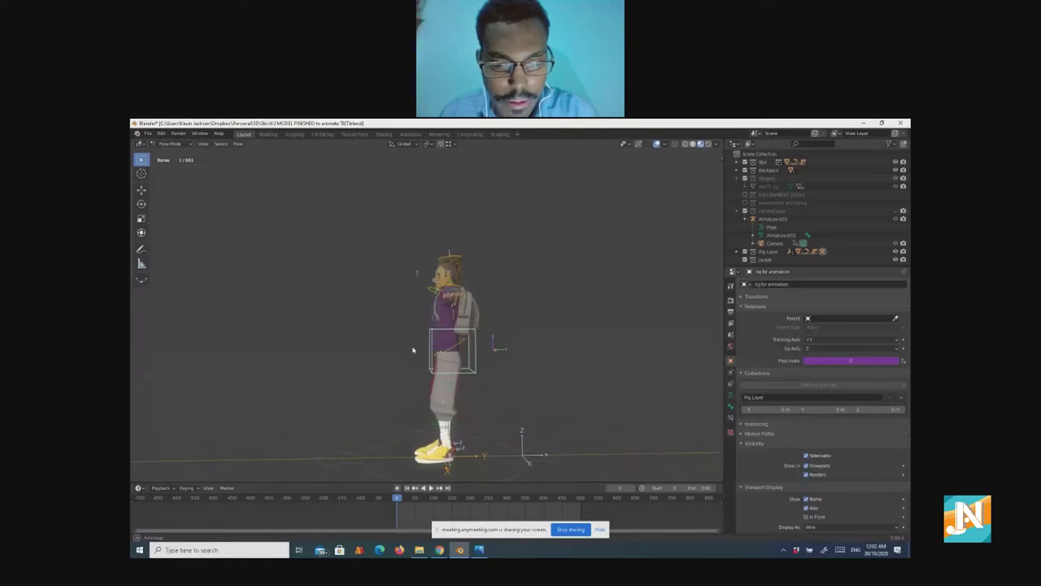
pyautogui.scroll(5, 409, 346)
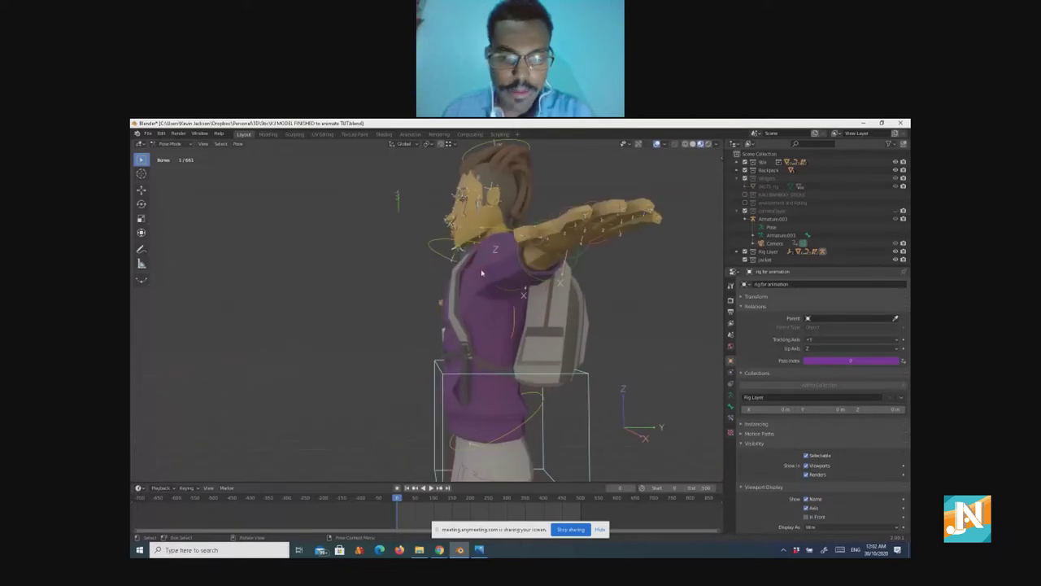
pyautogui.click(437, 242)
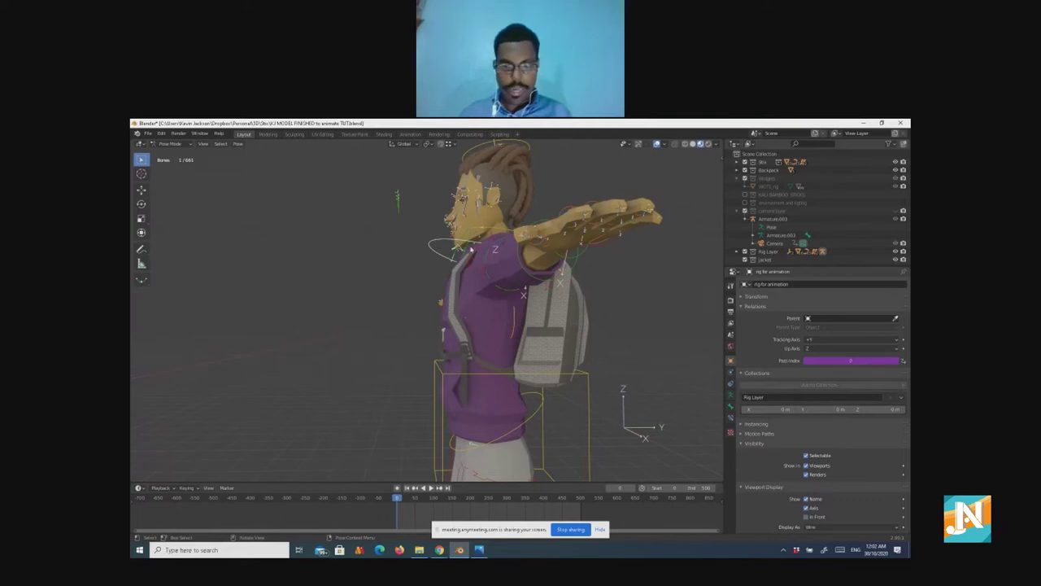
pyautogui.press('g')
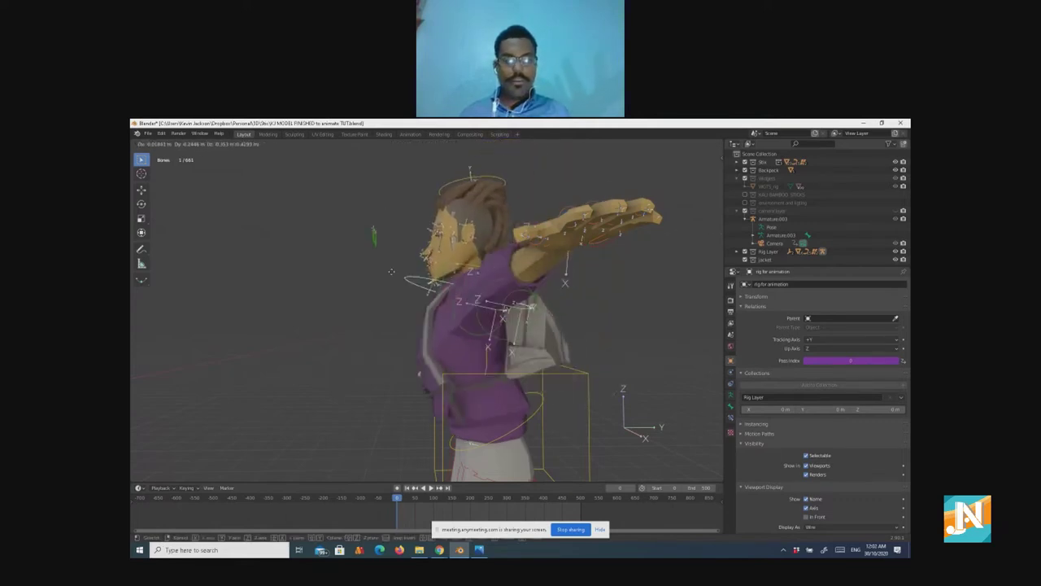
pyautogui.click(421, 223)
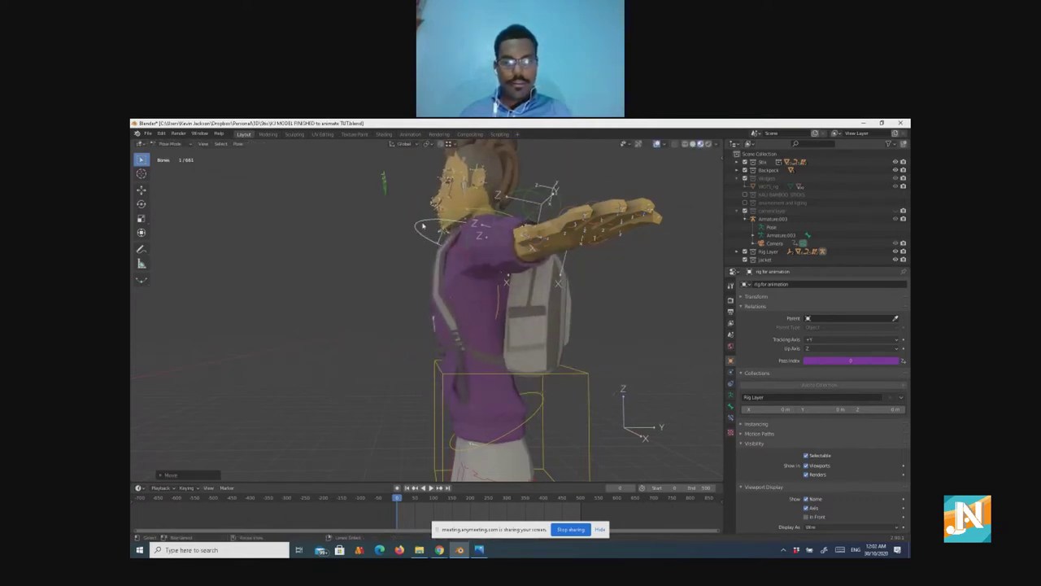
# Step: Save the file as 'MODEL FINISHED to animate TUT.blend' with the upper body straightened
pyautogui.hotkey('ctrl', 's')
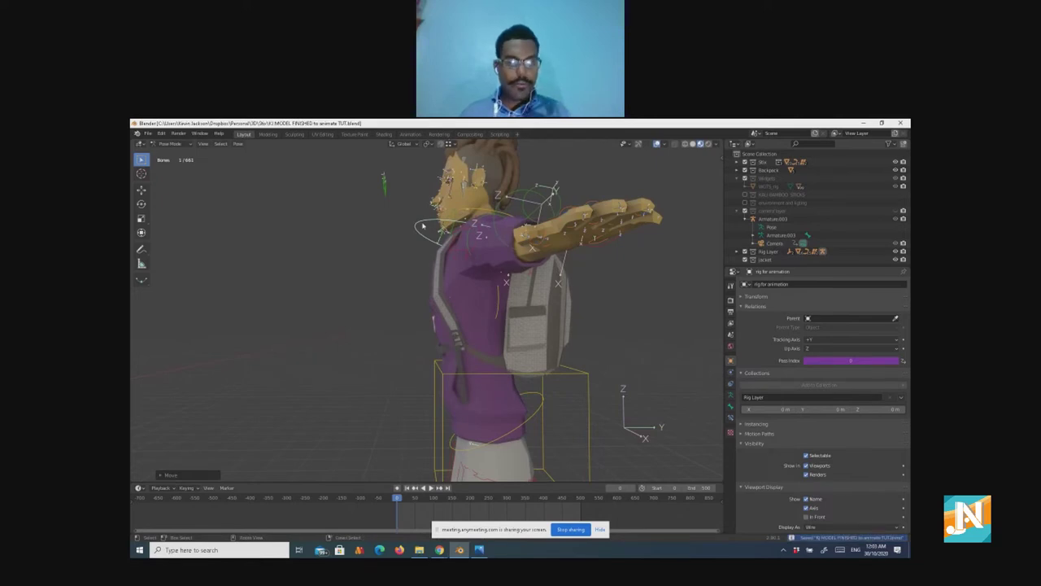
pyautogui.moveTo(423, 226); pyautogui.dragTo(436, 245)
pyautogui.moveTo(414, 301); pyautogui.dragTo(558, 265, button='middle')
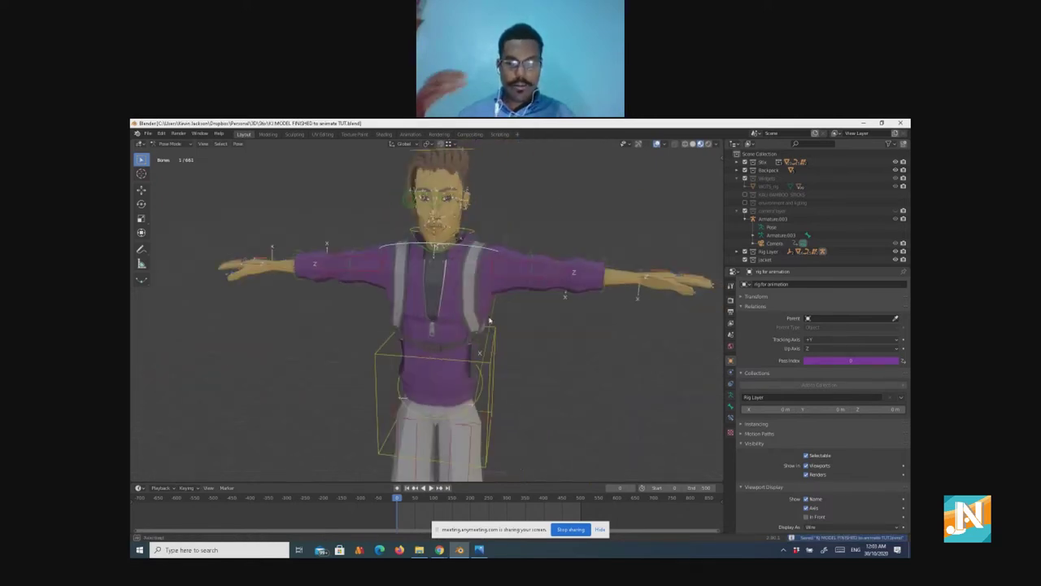
# Step: Select the upper-arm bone and rotate it with the Rotate tool
pyautogui.click(537, 263)
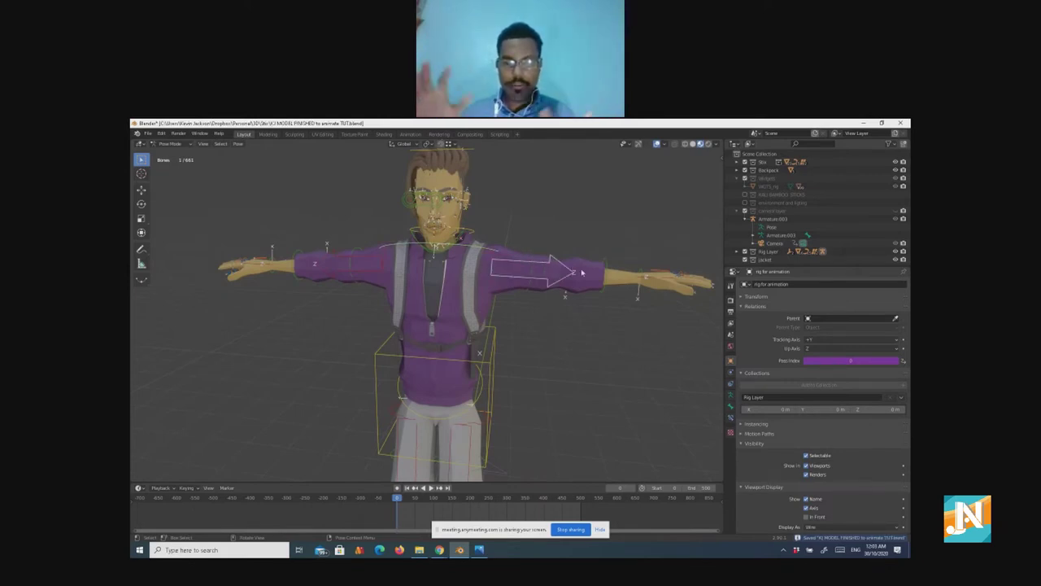
pyautogui.press('g')
pyautogui.press('Escape')
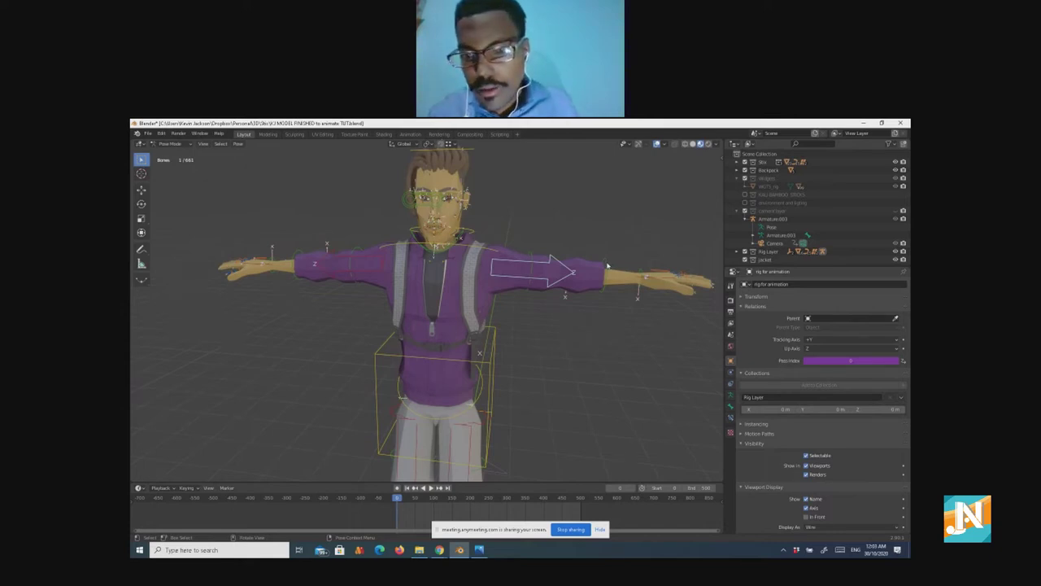
pyautogui.moveTo(565, 295); pyautogui.dragTo(482, 311, button='middle')
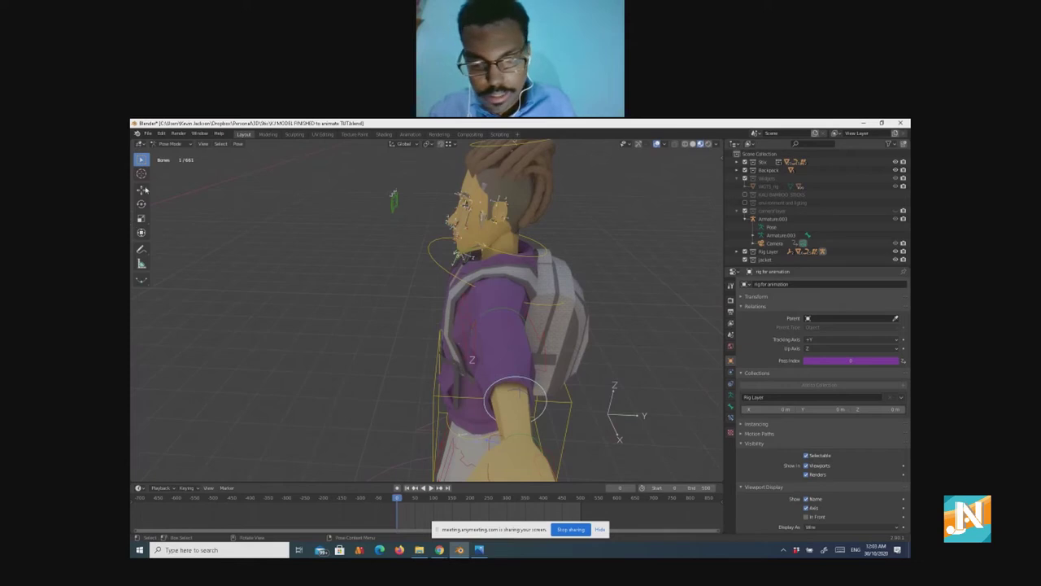
pyautogui.click(142, 204)
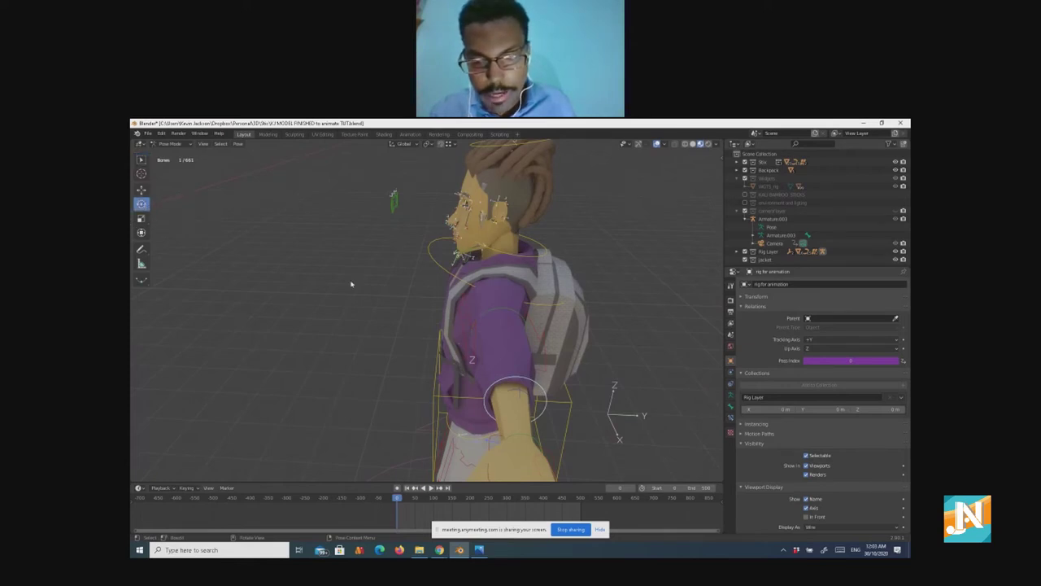
pyautogui.moveTo(472, 359); pyautogui.dragTo(488, 389)
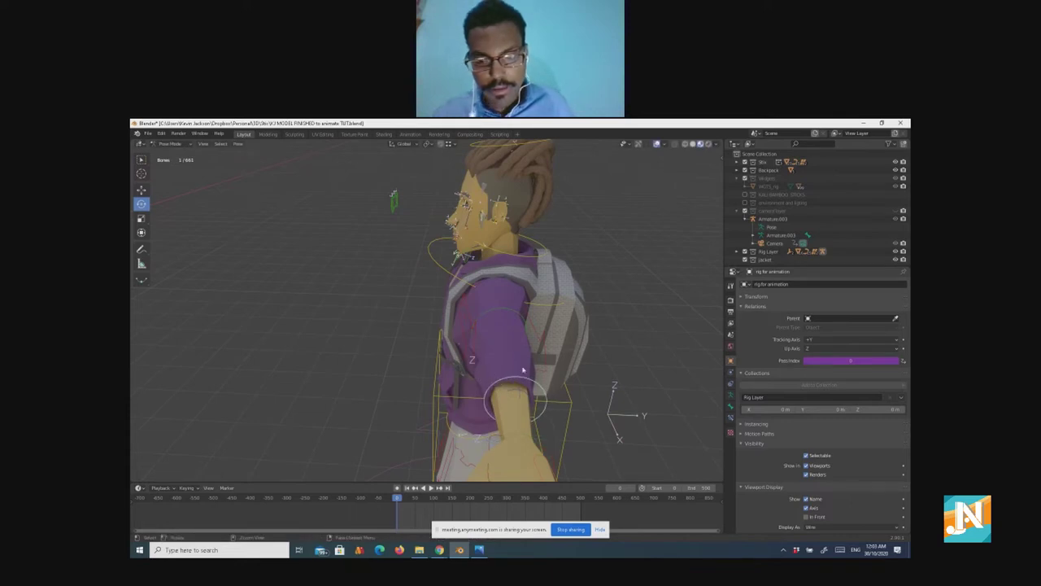
# Step: Orbit and zoom around the character to view the arm from the side
pyautogui.scroll(-5, 522, 387)
pyautogui.moveTo(542, 378); pyautogui.dragTo(568, 361, button='middle')
pyautogui.scroll(3, 568, 361)
pyautogui.scroll(2, 678, 333)
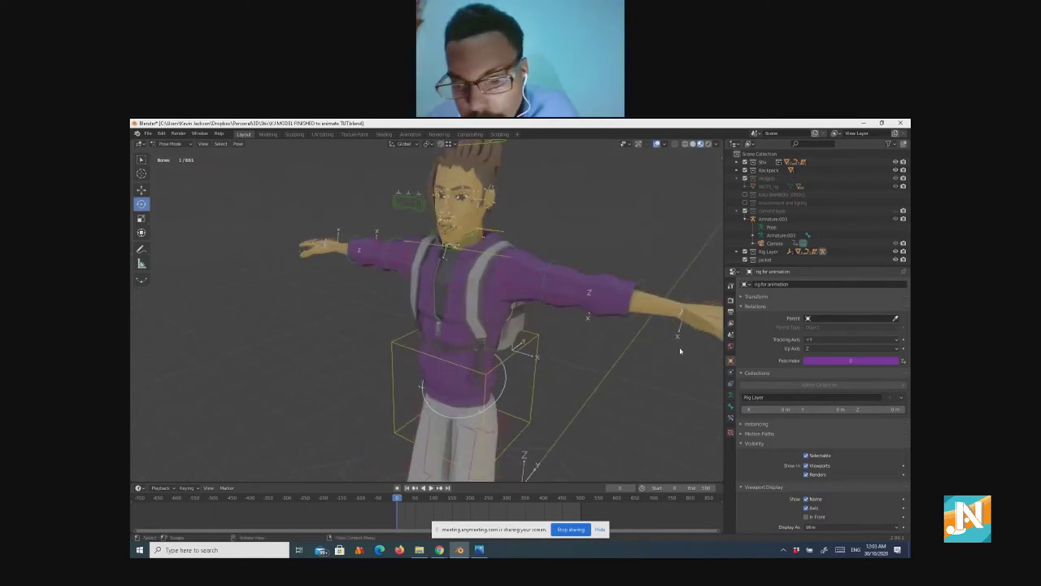
pyautogui.moveTo(680, 350); pyautogui.dragTo(633, 350, button='middle')
pyautogui.moveTo(605, 351); pyautogui.dragTo(599, 351, button='middle')
pyautogui.scroll(-3, 598, 352)
pyautogui.moveTo(338, 384); pyautogui.dragTo(330, 377, button='middle')
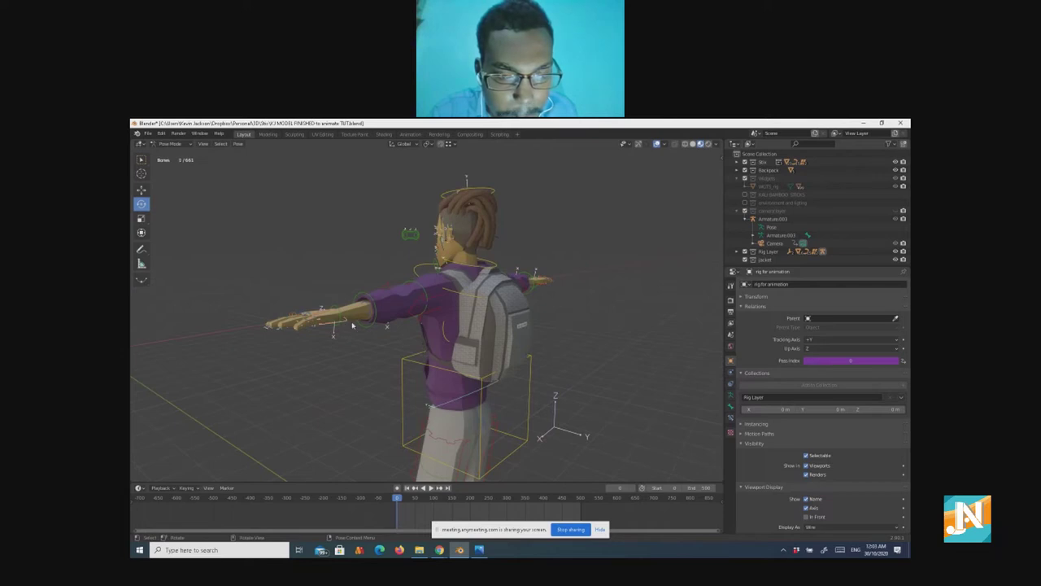
# Step: Try moving the arm forward, undo it, then regrab the arm bone from a three-quarter view
pyautogui.scroll(5, 347, 325)
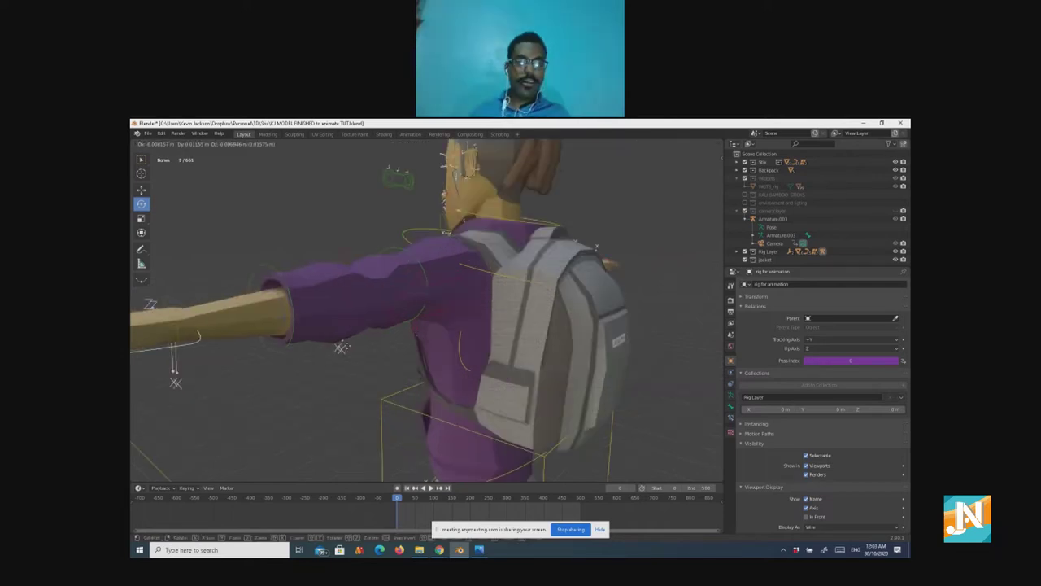
pyautogui.press('g')
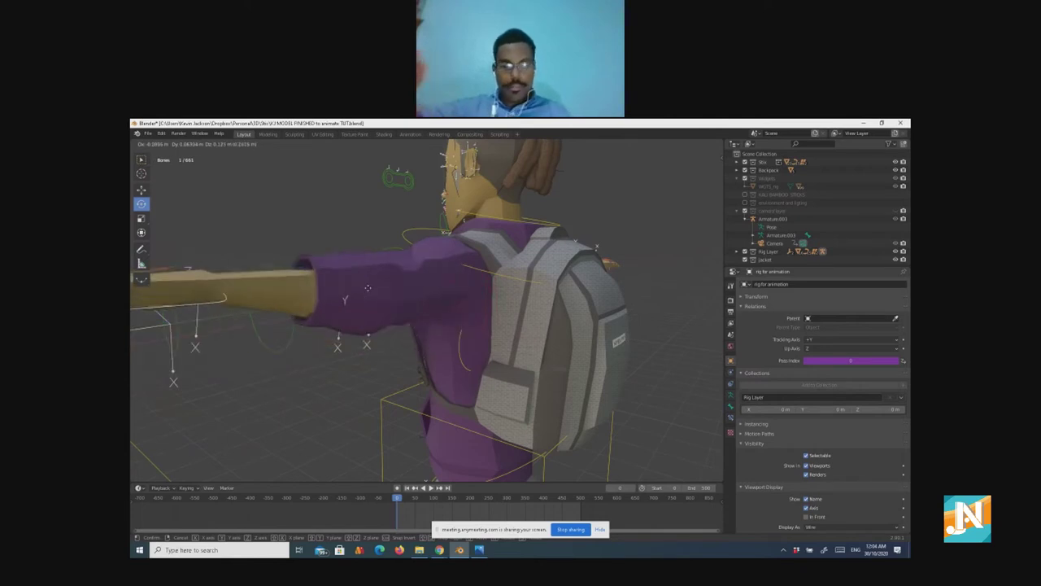
pyautogui.click(372, 333)
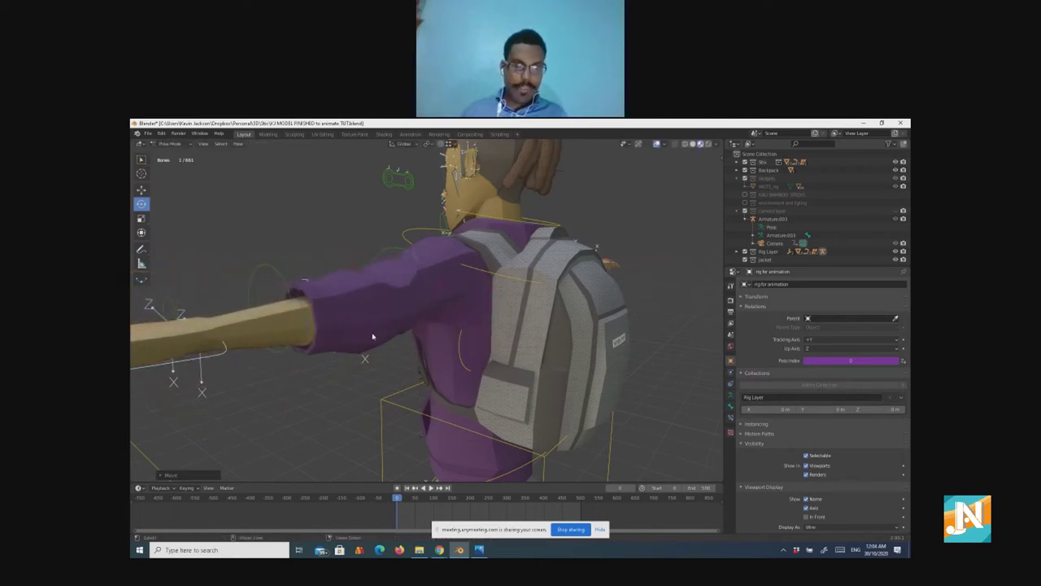
pyautogui.hotkey('ctrl', 'z')
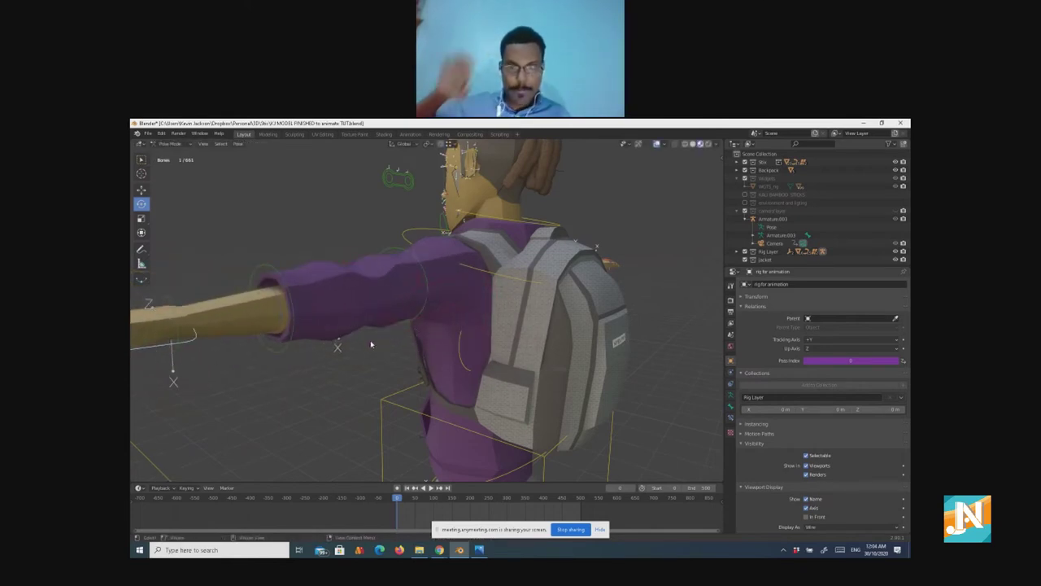
pyautogui.scroll(-5, 371, 345)
pyautogui.moveTo(371, 345); pyautogui.dragTo(467, 364, button='middle')
pyautogui.press('g')
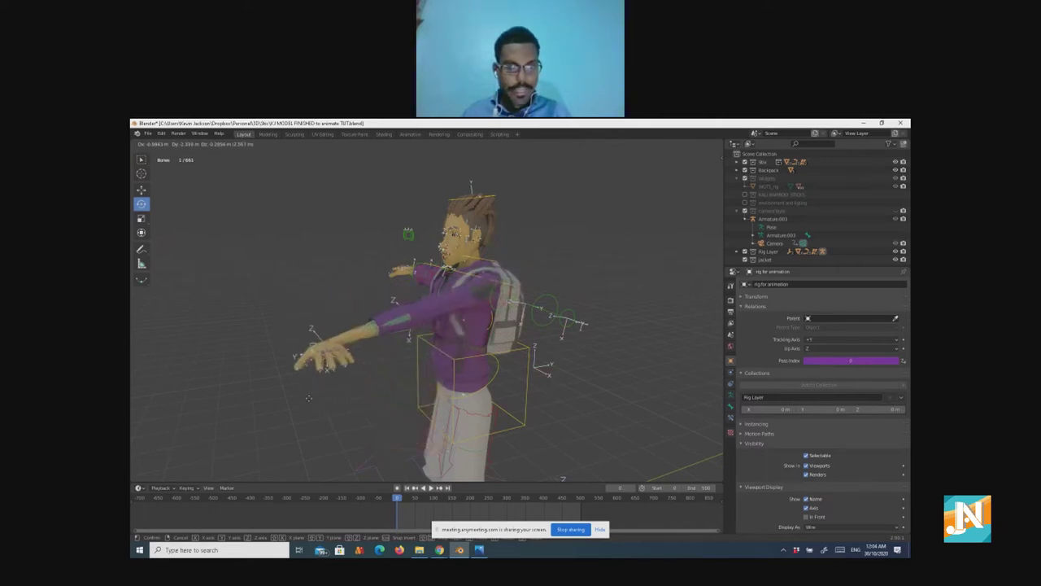
# Step: Confirm the forward-reaching arm, check it from the front, then undo to the lowered arm
pyautogui.click(310, 399)
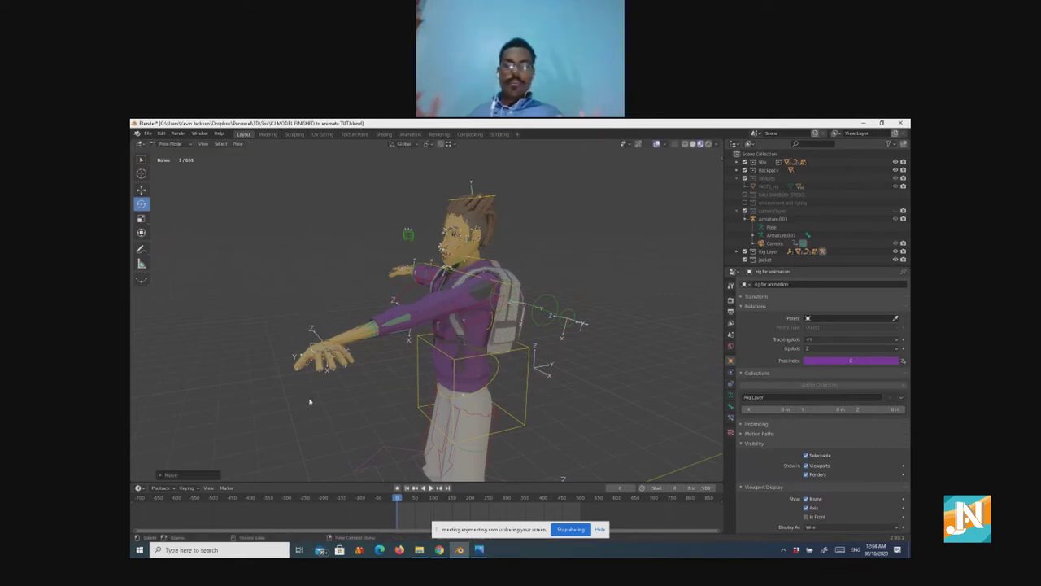
pyautogui.press('KP_1')
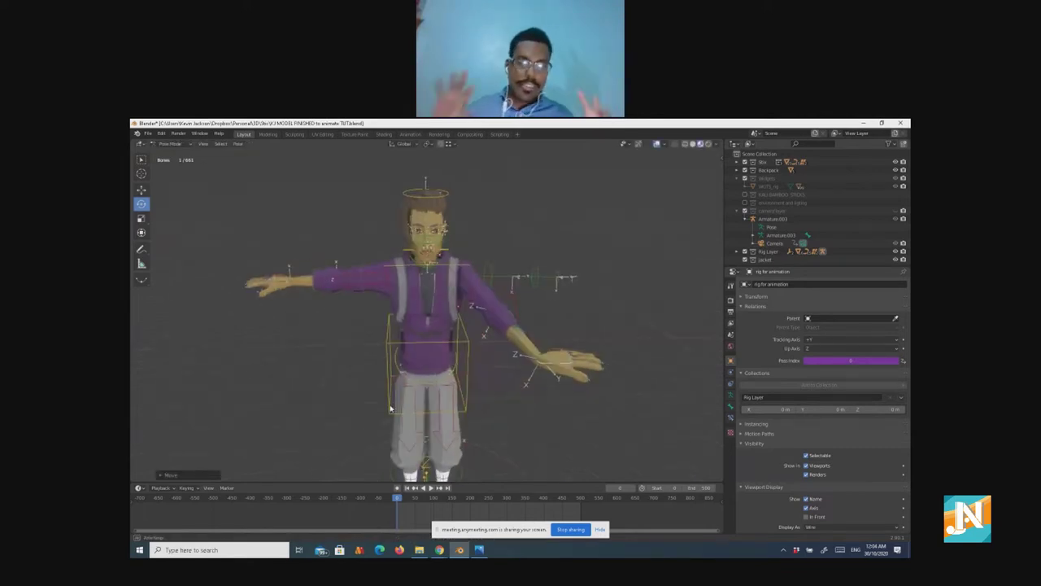
pyautogui.moveTo(375, 417); pyautogui.dragTo(355, 421, button='middle')
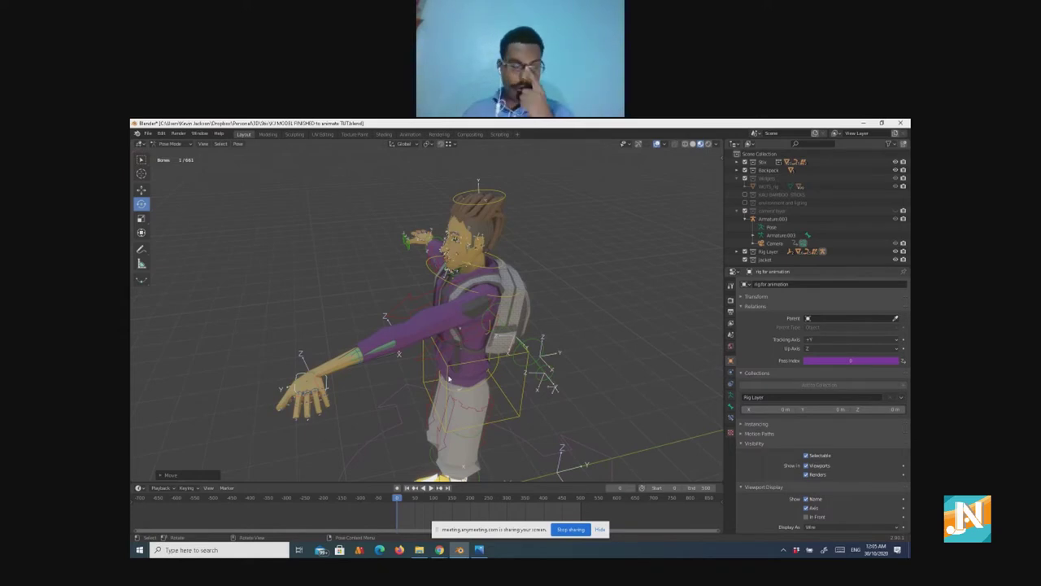
pyautogui.hotkey('ctrl', 'z')
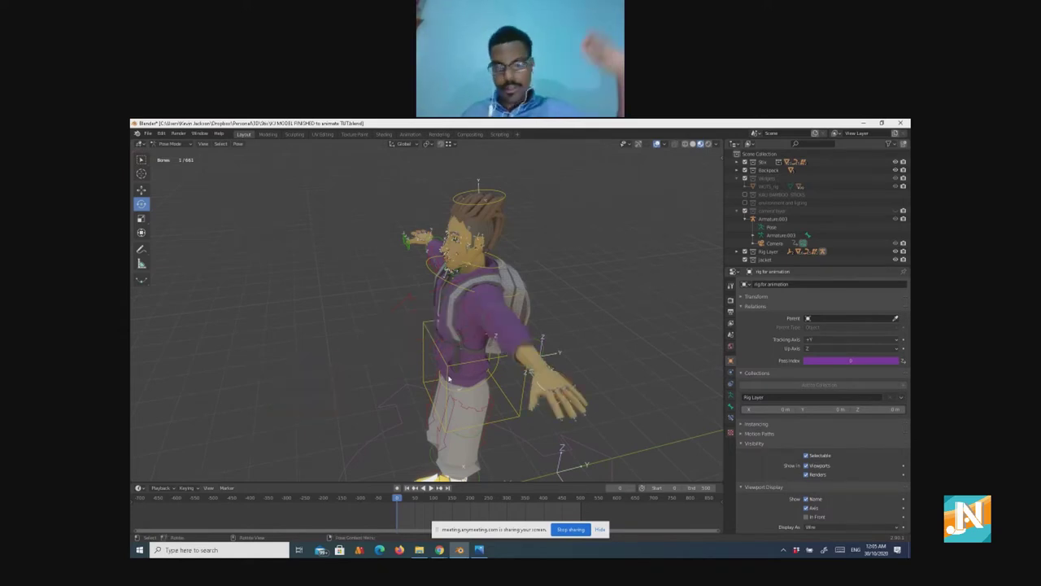
# Step: Switch the rig out of and back into Pose Mode, insert a keyframe and play the animation
pyautogui.click(169, 143)
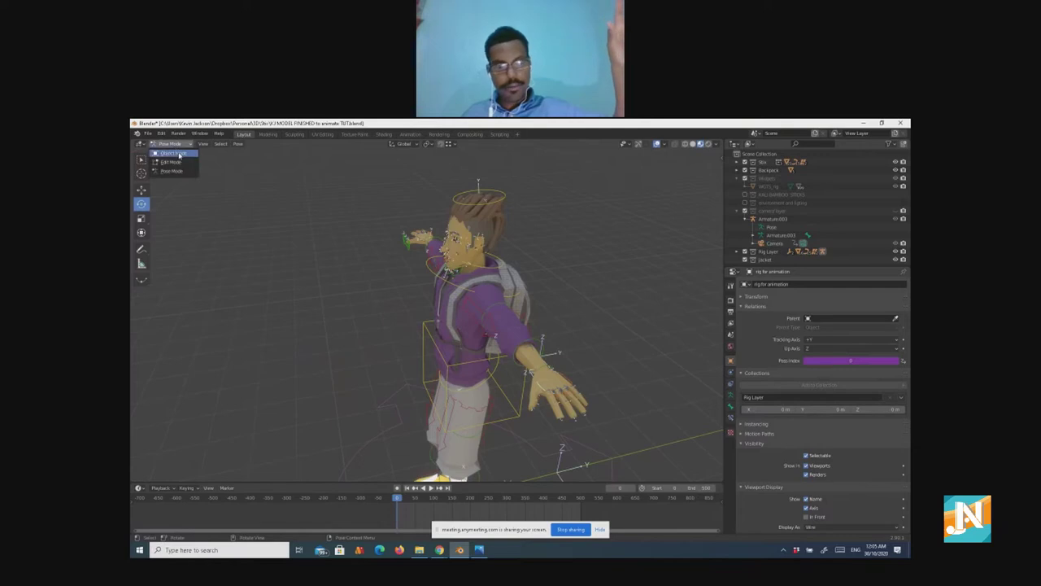
pyautogui.click(174, 153)
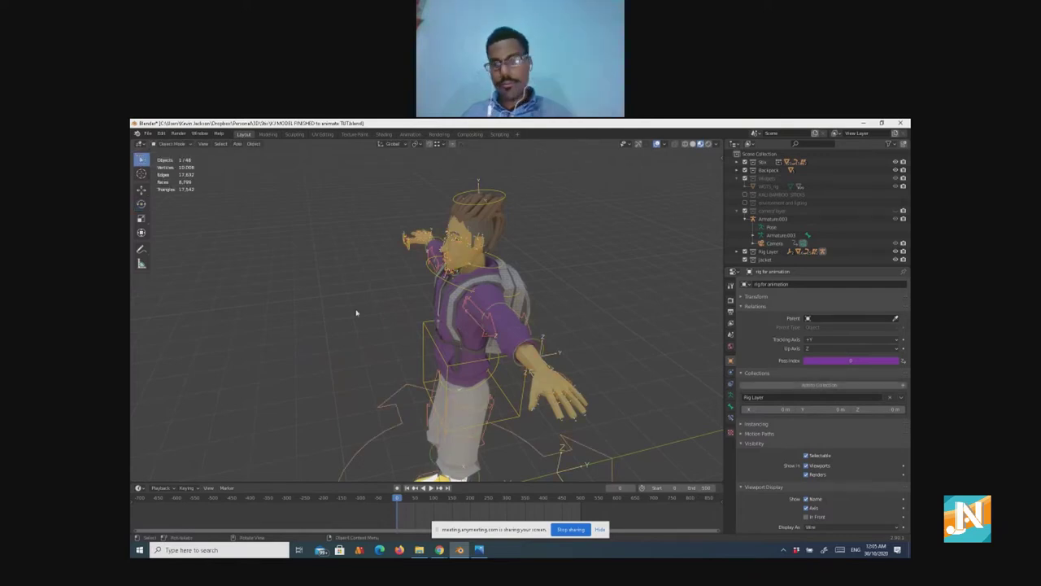
pyautogui.moveTo(379, 312); pyautogui.dragTo(353, 314, button='middle')
pyautogui.scroll(2, 354, 313)
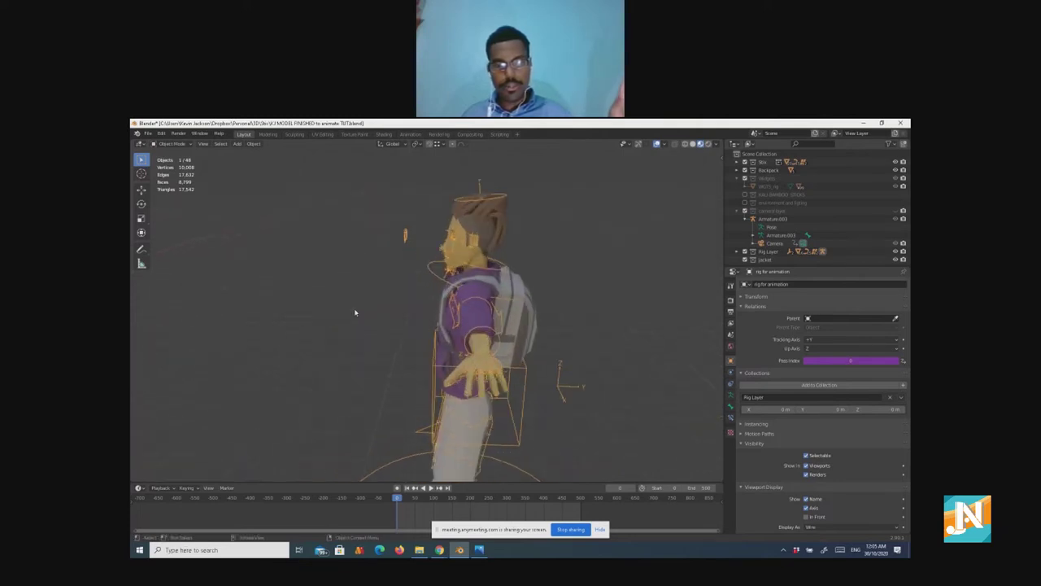
pyautogui.click(171, 143)
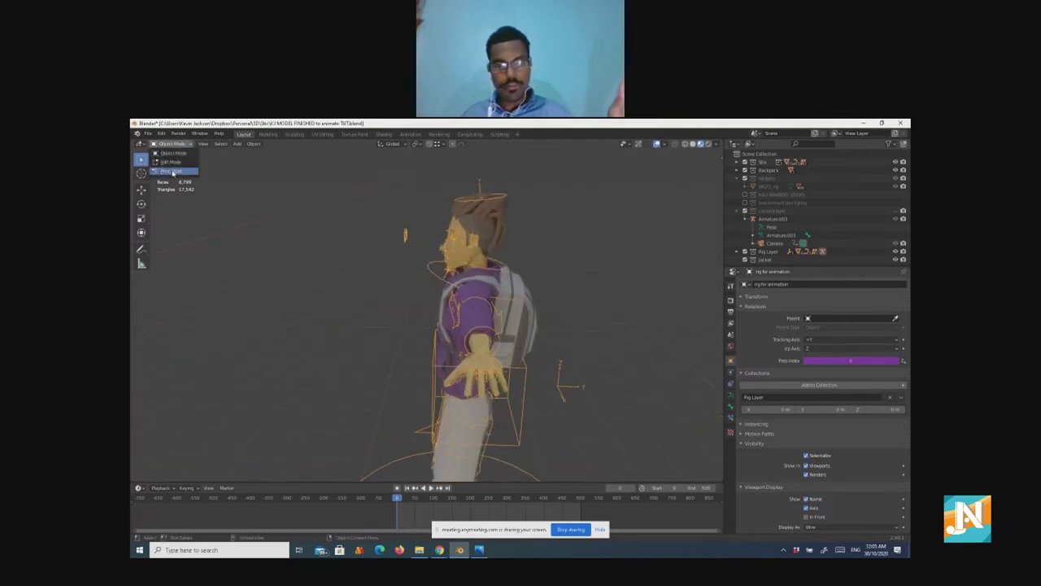
pyautogui.click(172, 172)
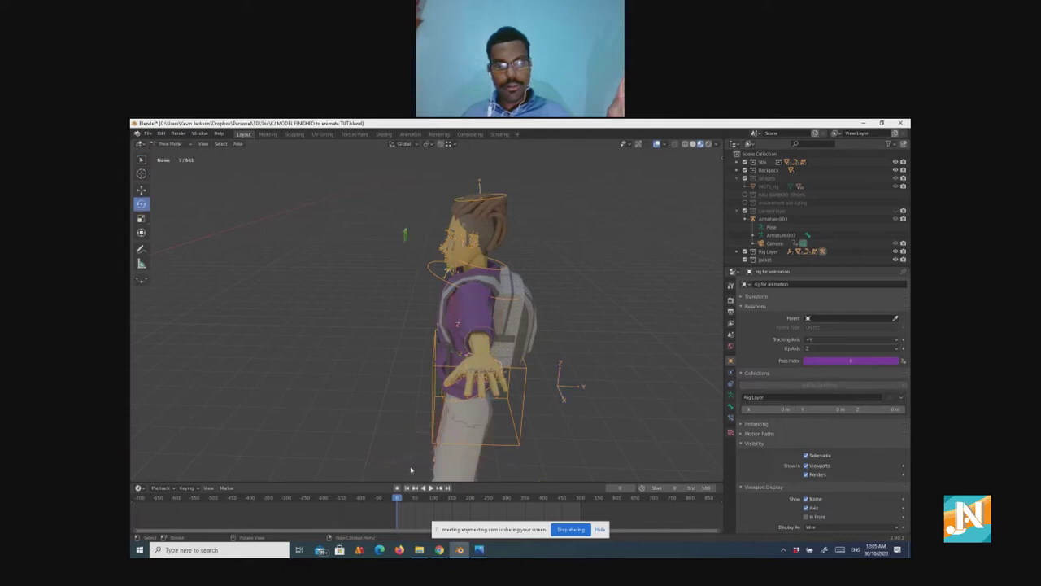
pyautogui.press('i')
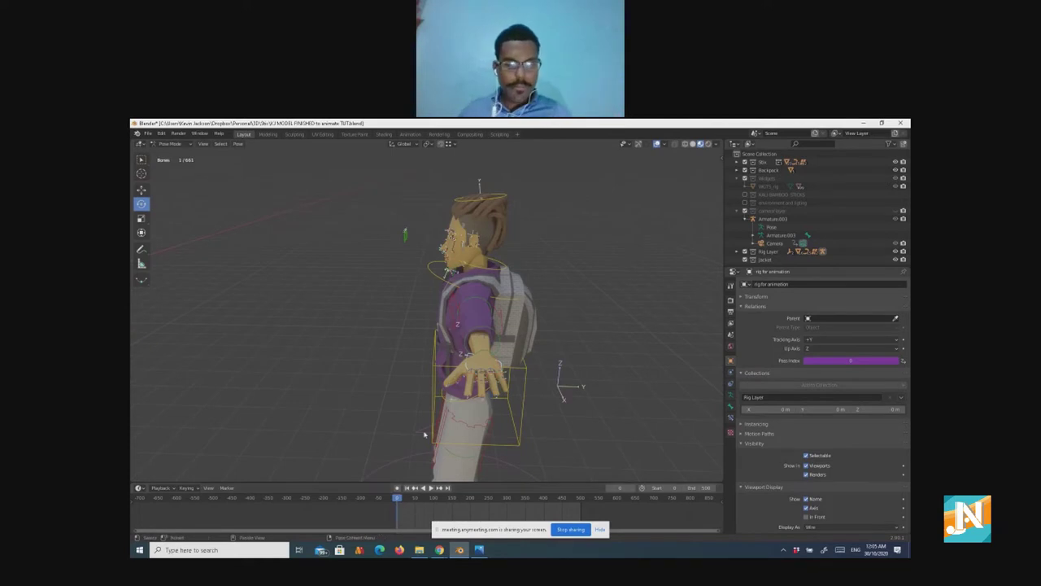
pyautogui.press('space')
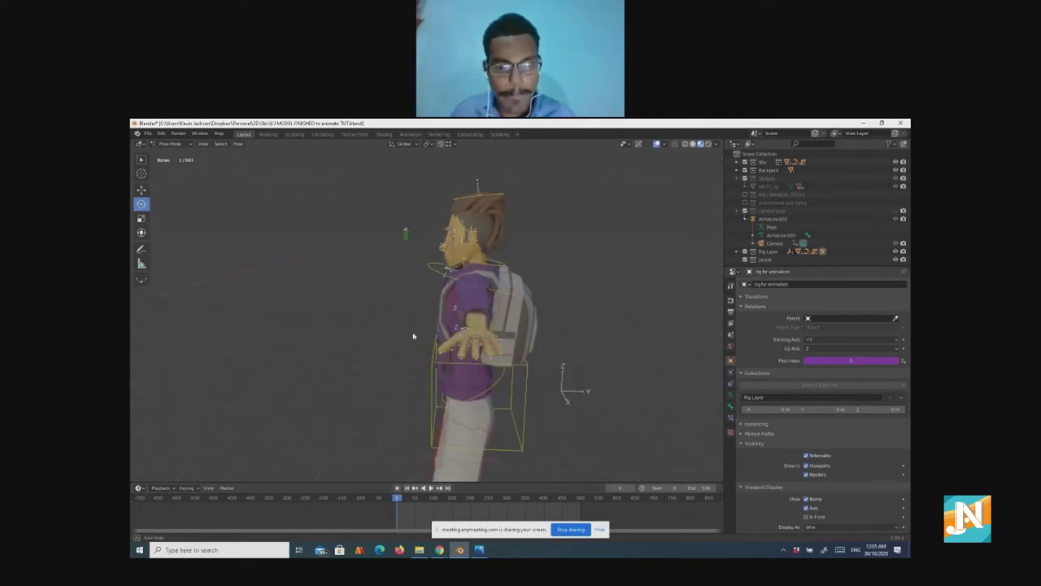
# Step: Stretch the arm bone forward, then switch back to Object Mode
pyautogui.moveTo(421, 337); pyautogui.dragTo(383, 342, button='middle')
pyautogui.press('g')
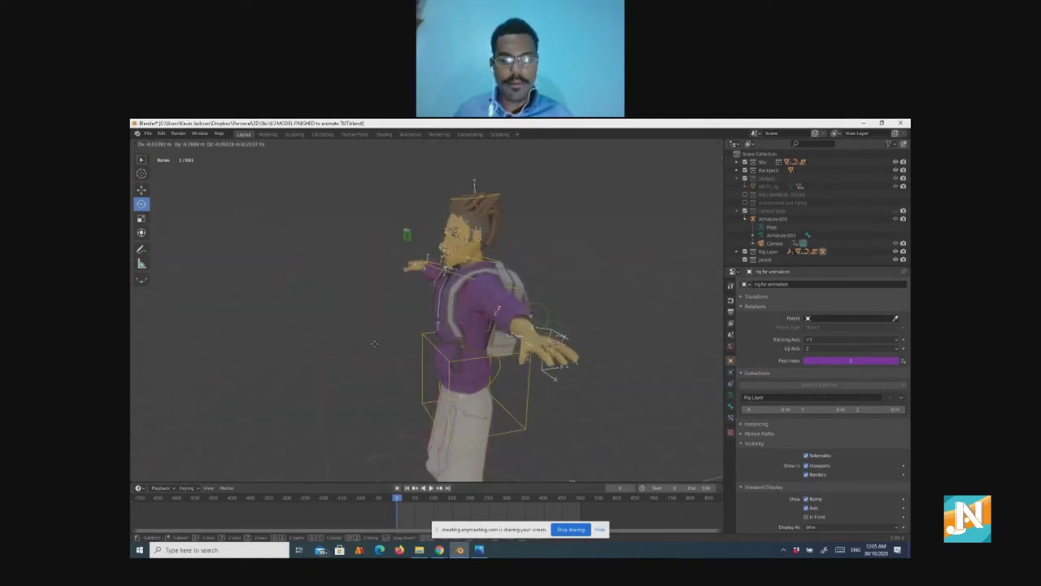
pyautogui.click(236, 348)
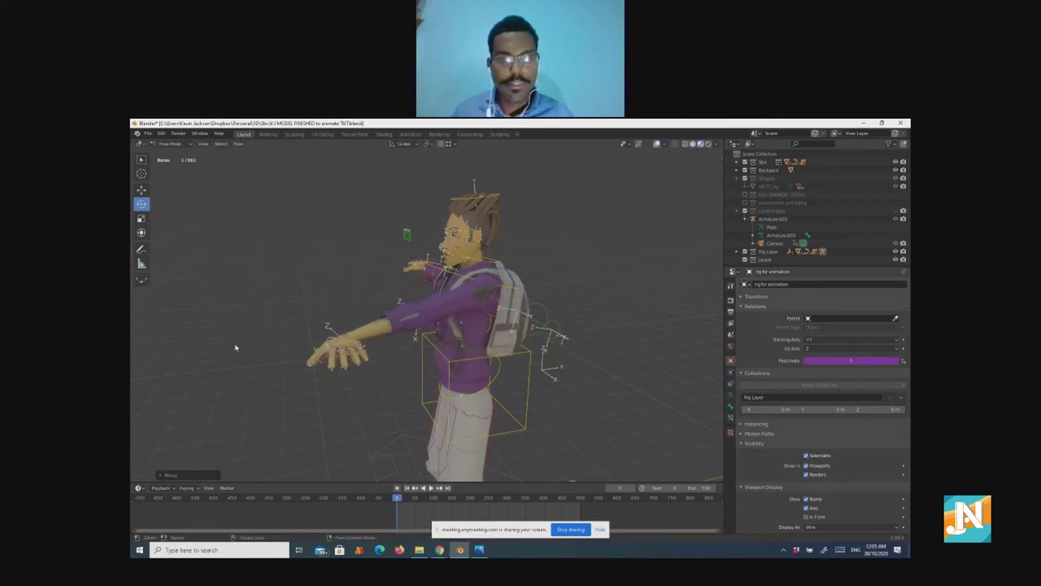
pyautogui.click(169, 143)
pyautogui.click(171, 151)
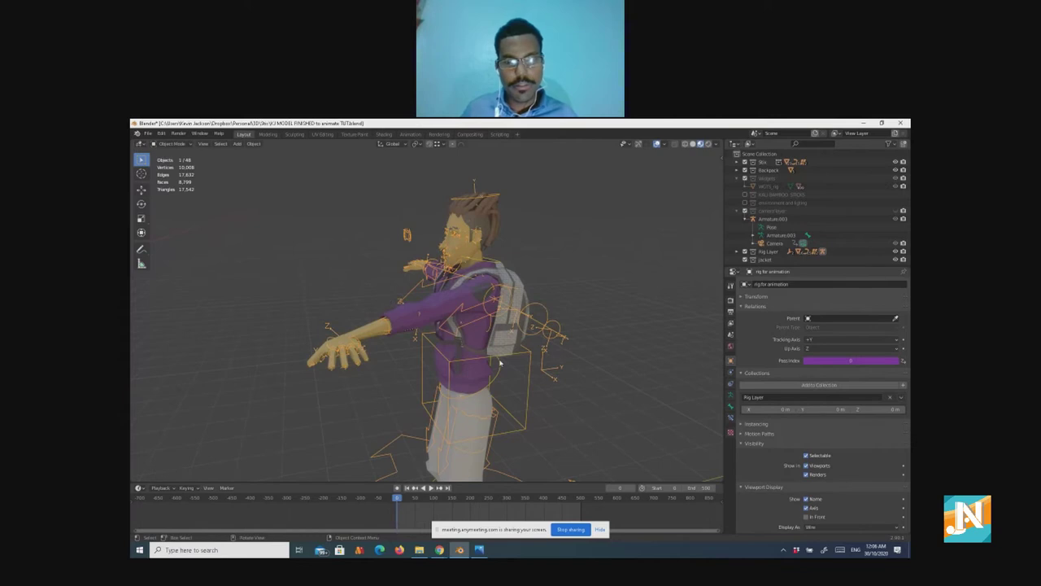
# Step: Zoom in on the shoulder and select the purple hoodie mesh to list its modifiers
pyautogui.moveTo(499, 364); pyautogui.dragTo(473, 372, button='middle')
pyautogui.scroll(5, 474, 373)
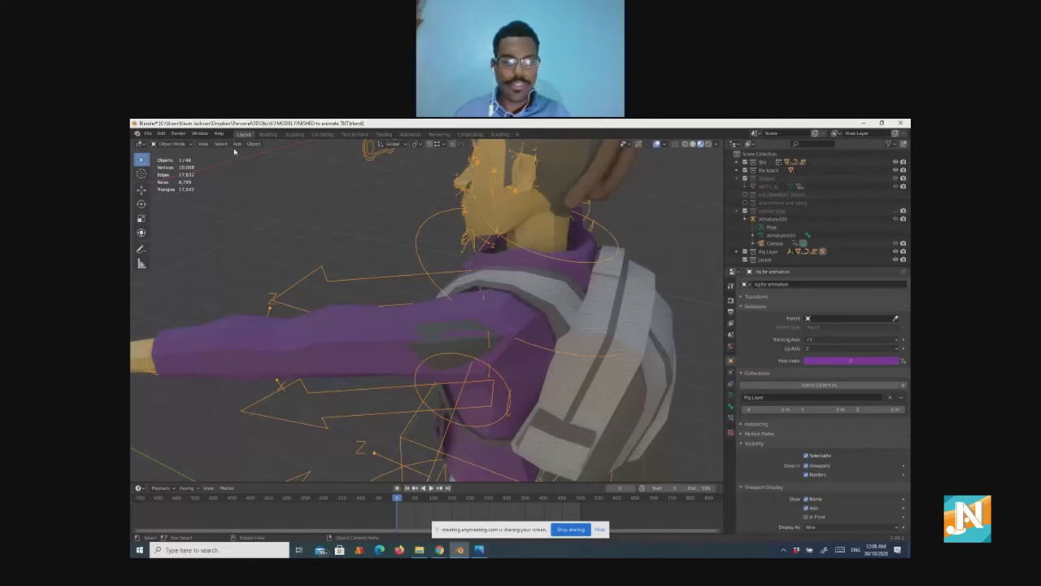
pyautogui.click(444, 345)
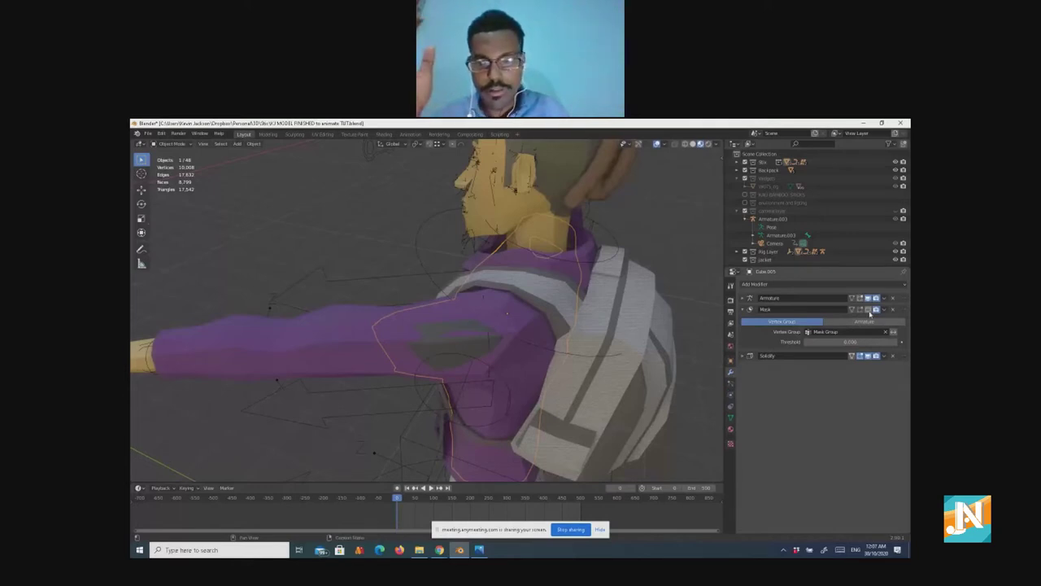
# Step: Turn off the Mask modifier's viewport display, dropping the vertex count to 9,488
pyautogui.click(869, 310)
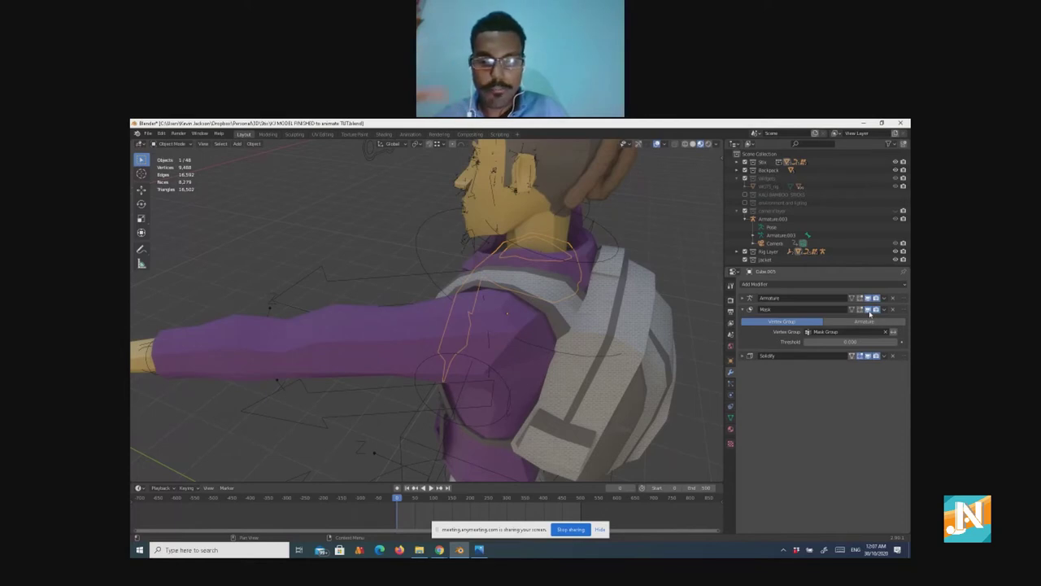
pyautogui.moveTo(425, 323); pyautogui.dragTo(380, 320, button='middle')
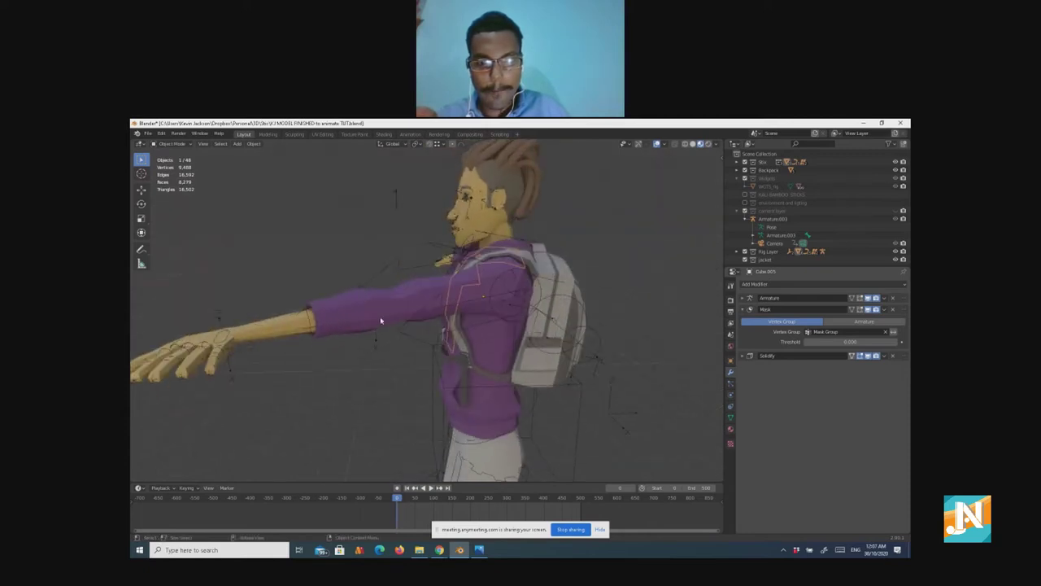
# Step: Select the rig, switch it to Pose Mode, and move the hand down to the hip
pyautogui.click(243, 352)
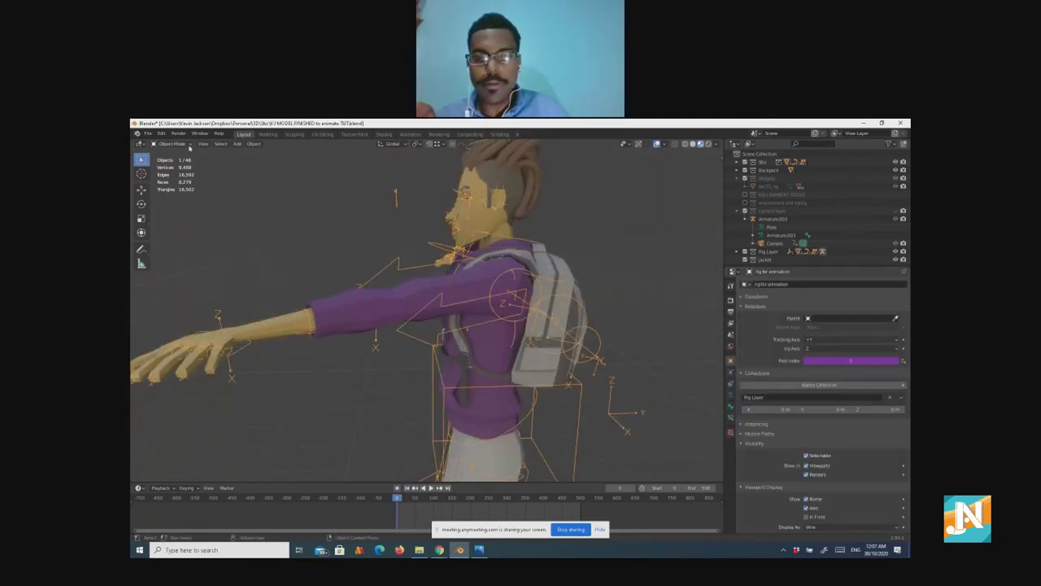
pyautogui.click(171, 143)
pyautogui.click(171, 171)
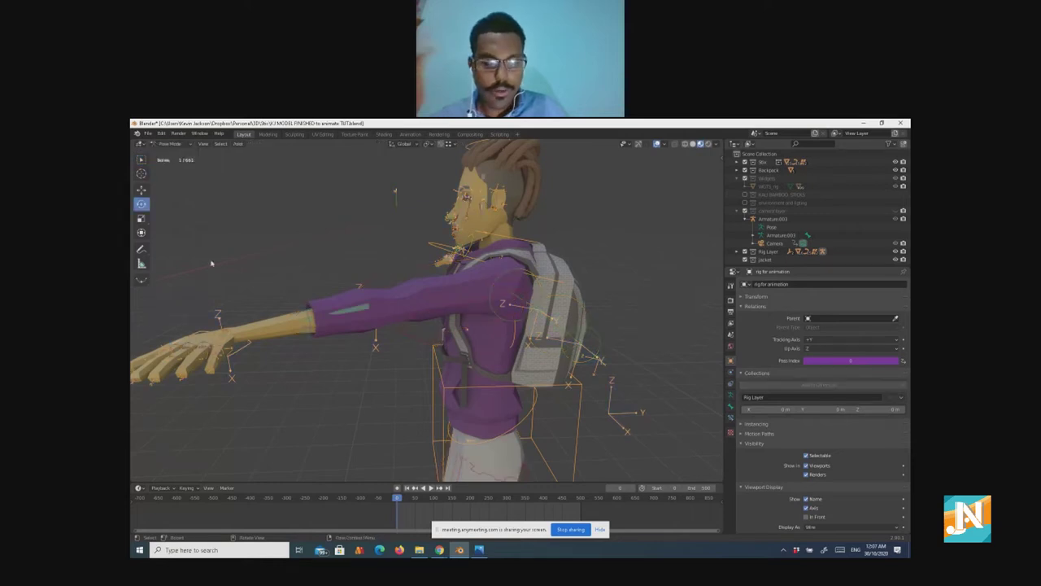
pyautogui.press('g')
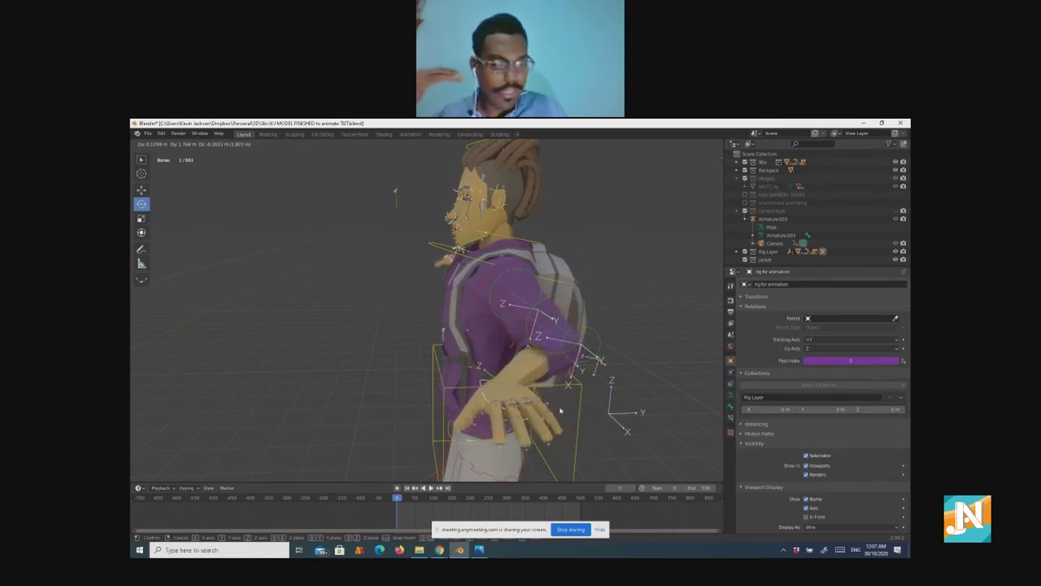
pyautogui.click(560, 411)
# Step: Move the hand control back outward from the hip, viewed from the front
pyautogui.scroll(-3, 560, 411)
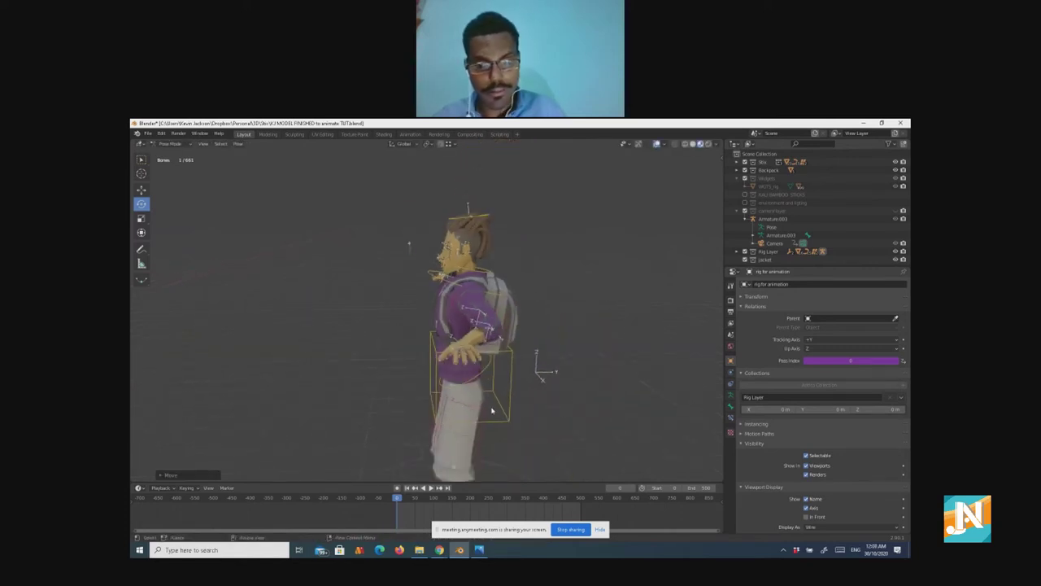
pyautogui.moveTo(491, 411); pyautogui.dragTo(448, 350, button='middle')
pyautogui.press('g')
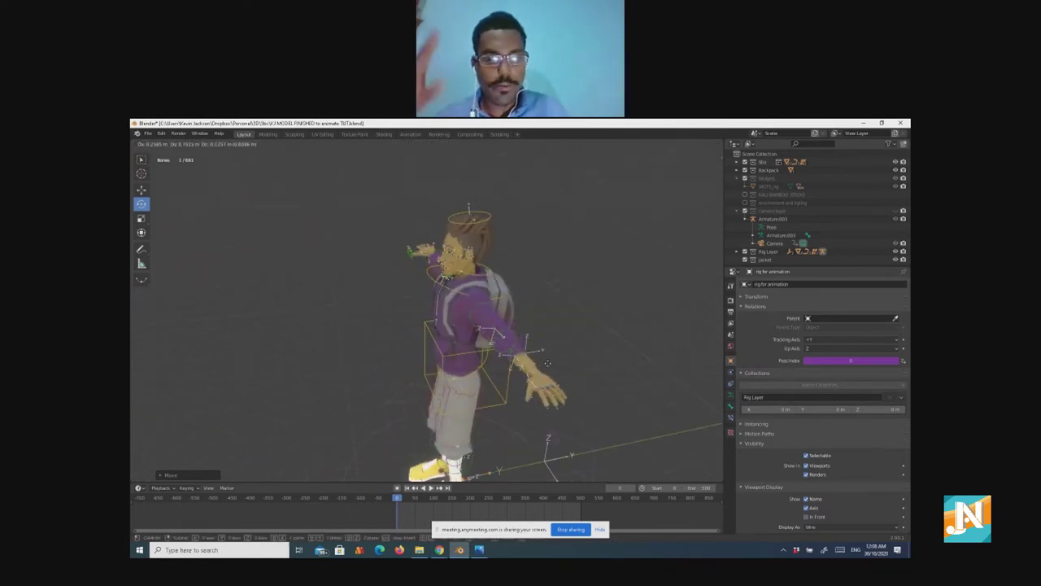
pyautogui.click(547, 363)
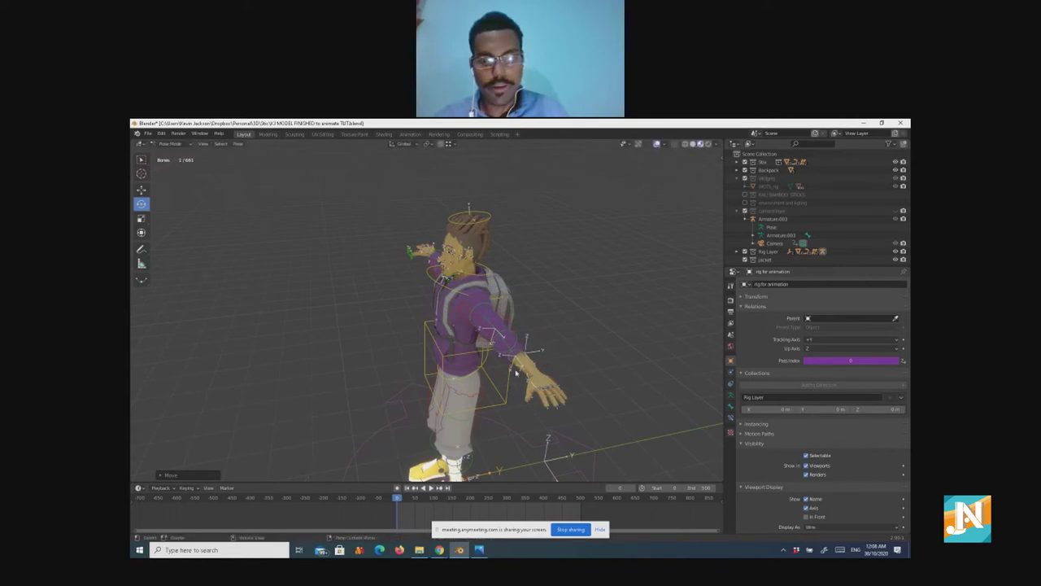
pyautogui.press('KP_1')
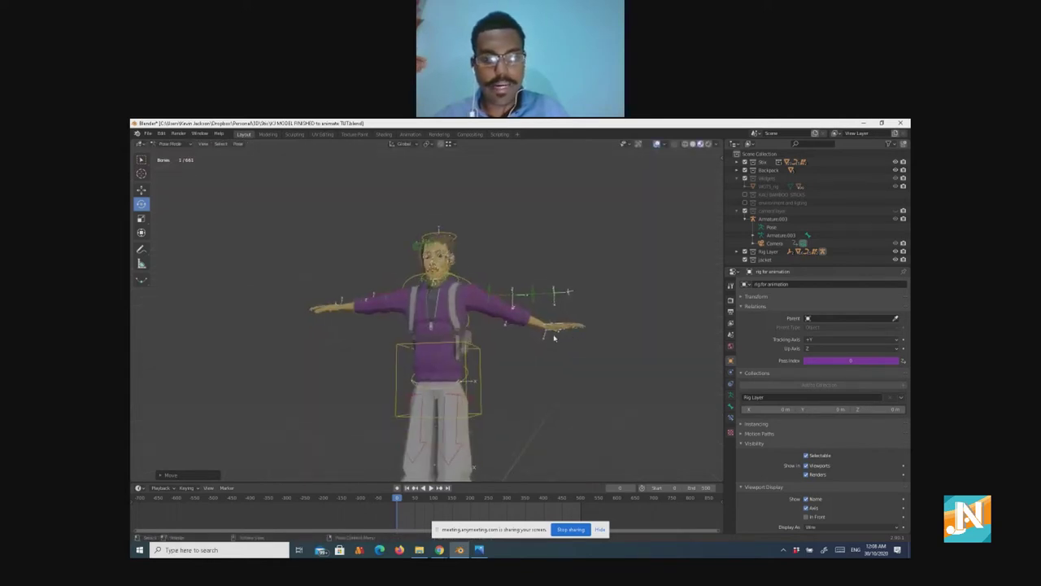
# Step: Slide the hand along the X axis and raise the arm out horizontally
pyautogui.press('g')
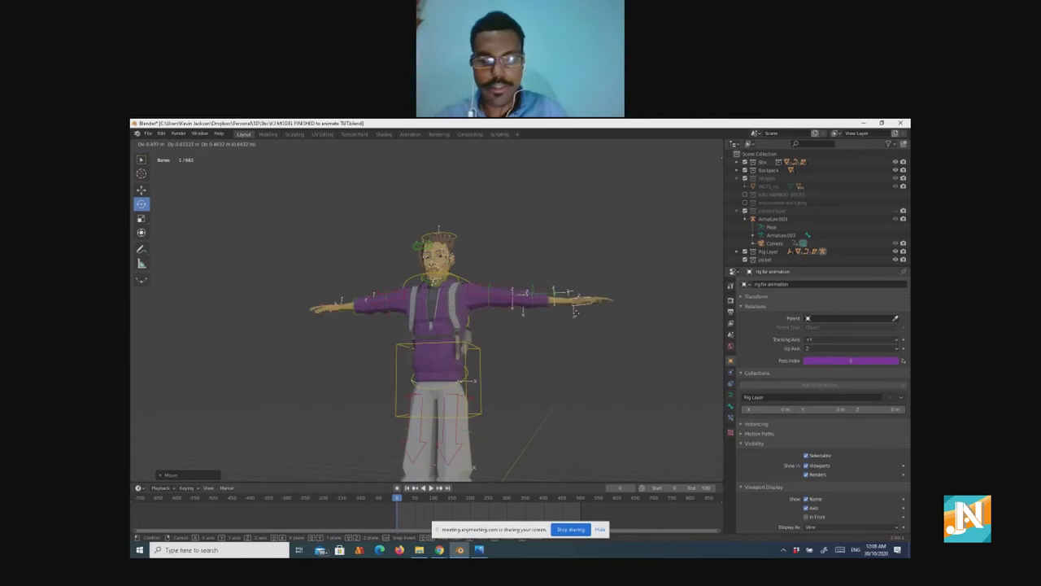
pyautogui.press('x')
pyautogui.click(558, 350)
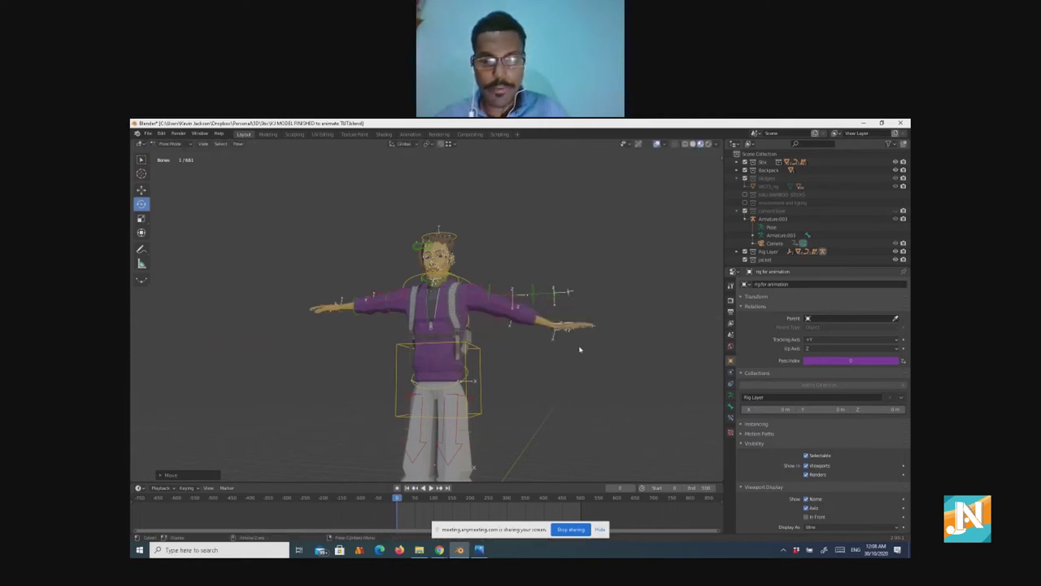
pyautogui.moveTo(560, 353); pyautogui.dragTo(586, 372, button='middle')
pyautogui.press('g')
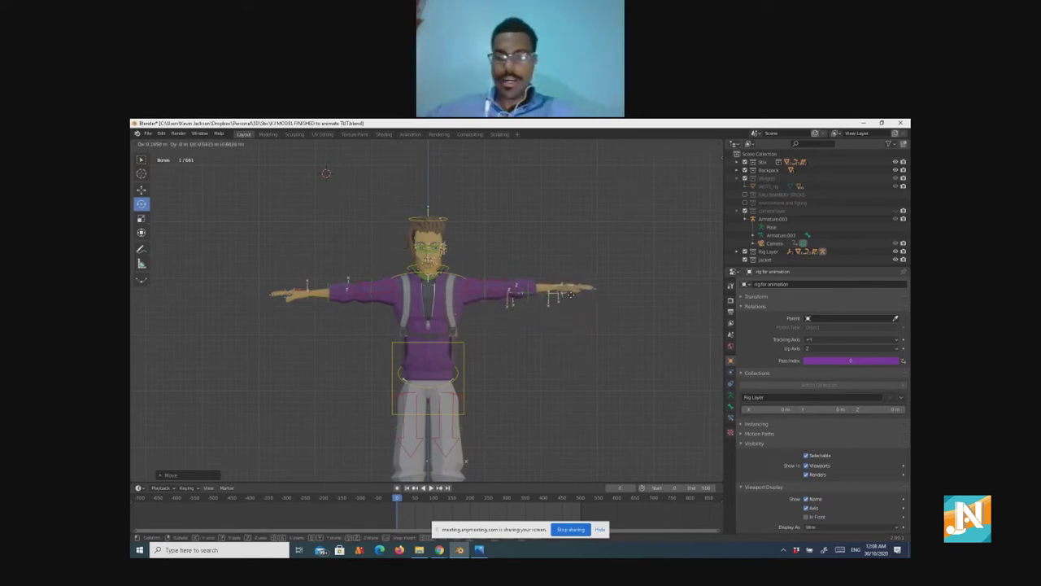
pyautogui.click(571, 294)
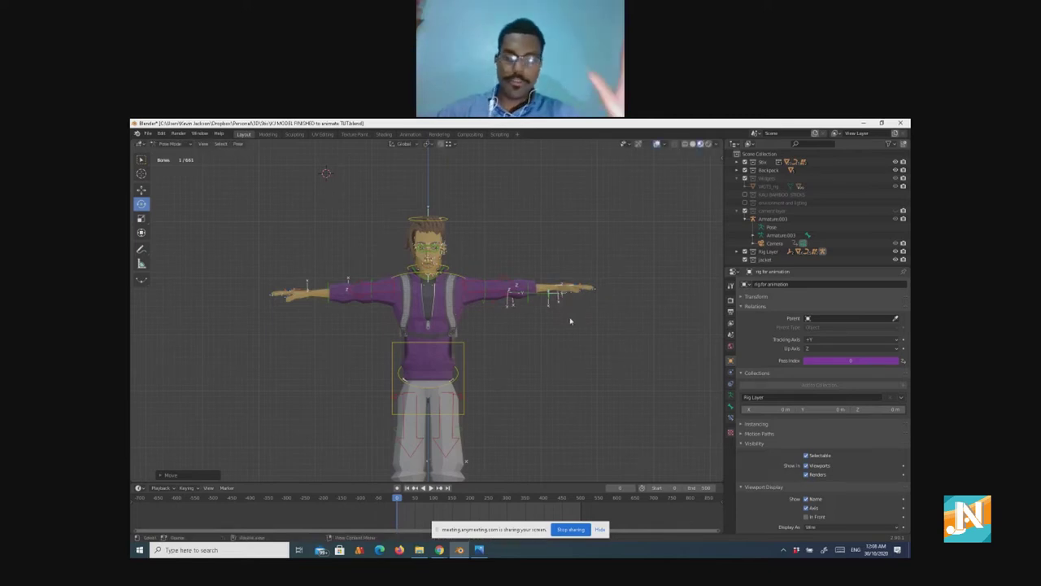
# Step: Nudge the hand control and arm bone so the arm extends straight
pyautogui.moveTo(567, 323); pyautogui.dragTo(560, 253, button='middle')
pyautogui.press('g')
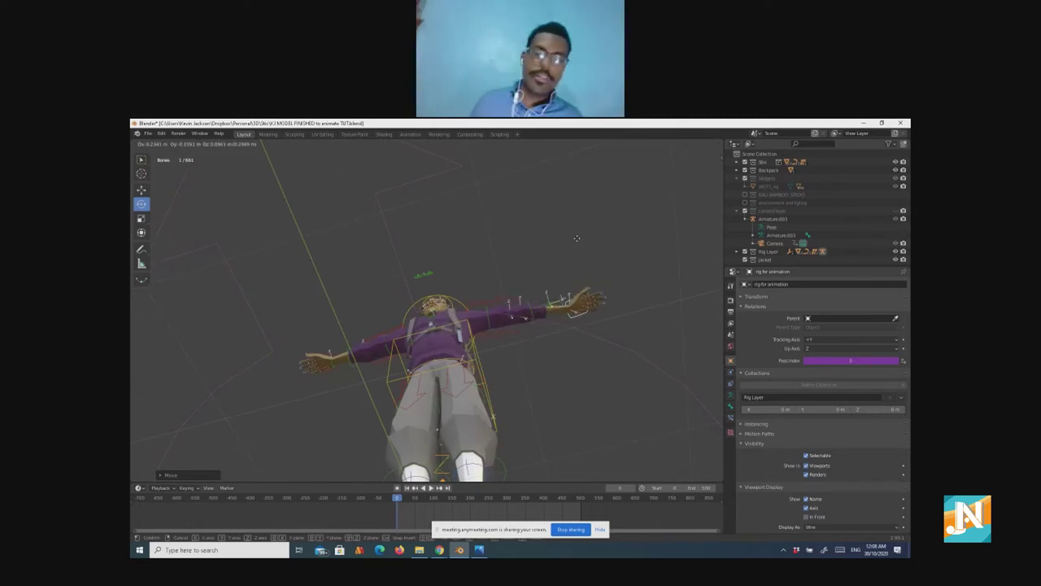
pyautogui.click(559, 269)
pyautogui.moveTo(559, 269); pyautogui.dragTo(475, 333, button='middle')
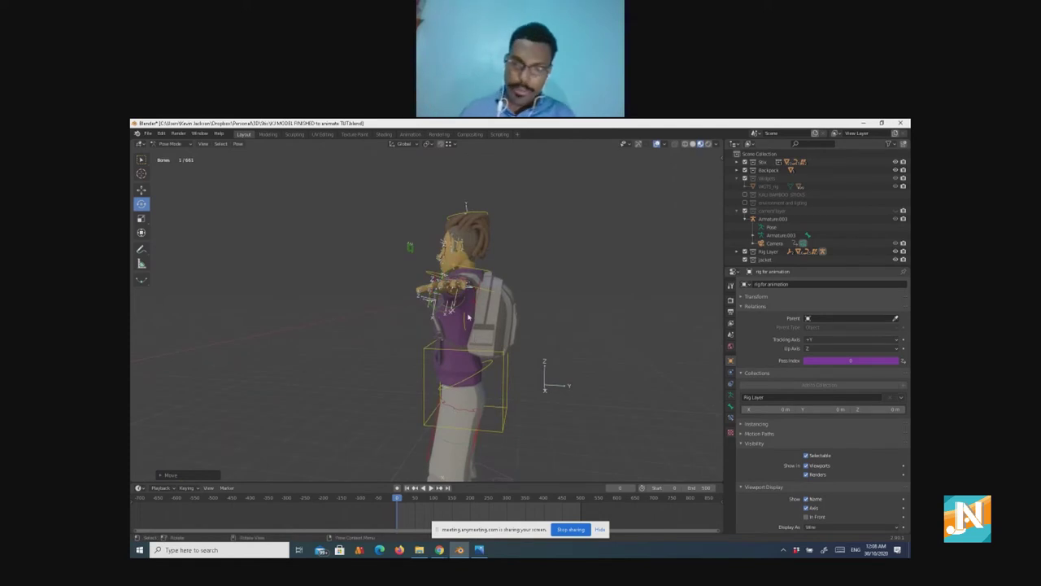
pyautogui.press('g')
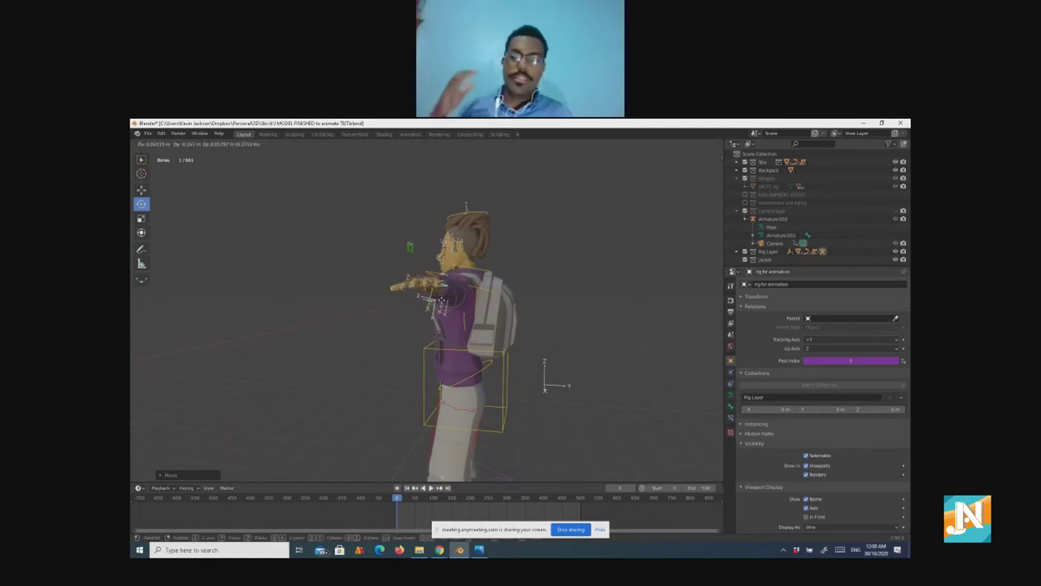
pyautogui.click(442, 301)
# Step: Pull the right hand control inward so both arms sit level
pyautogui.moveTo(442, 301); pyautogui.dragTo(553, 365, button='middle')
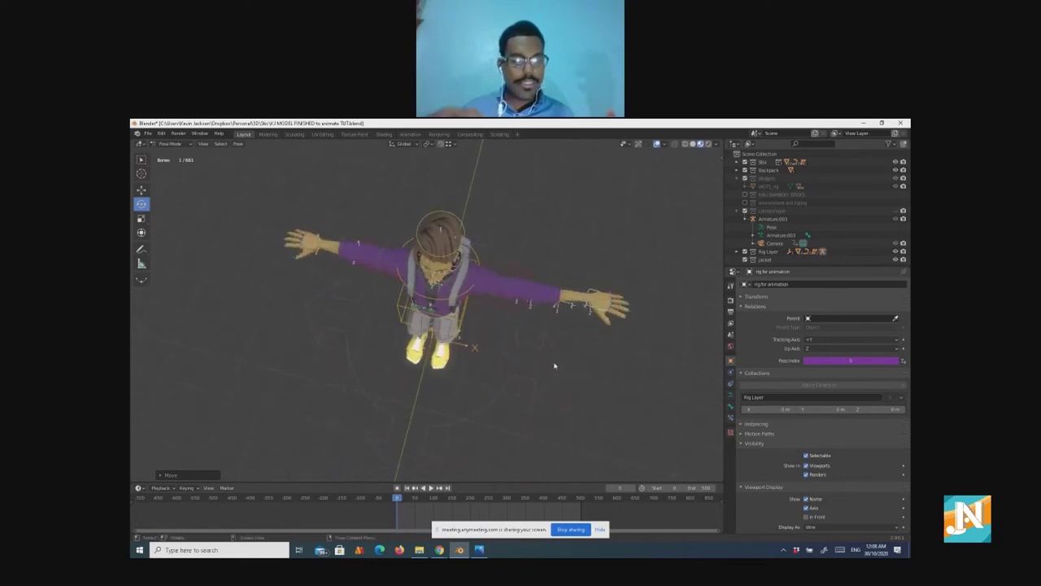
pyautogui.press('g')
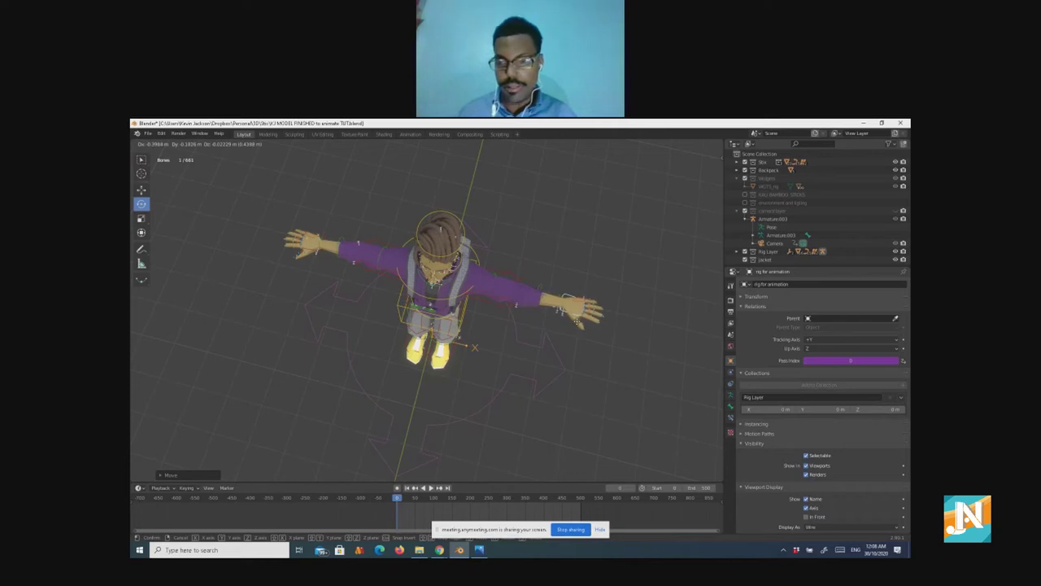
pyautogui.click(578, 323)
pyautogui.moveTo(572, 331); pyautogui.dragTo(492, 320, button='middle')
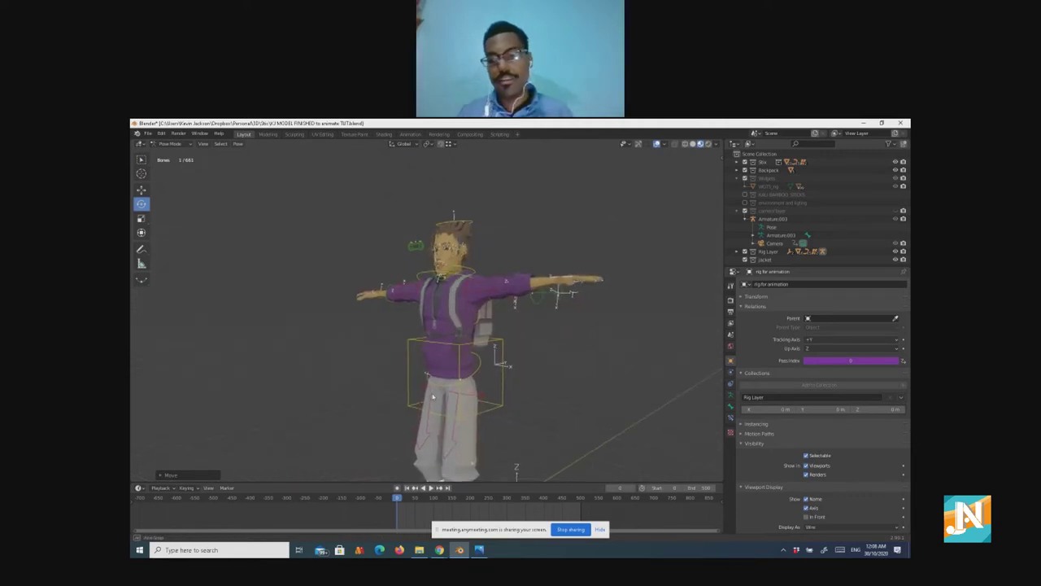
# Step: Insert keyframes for the current pose from the timeline menu and enlarge the timeline area
pyautogui.rightClick(402, 513)
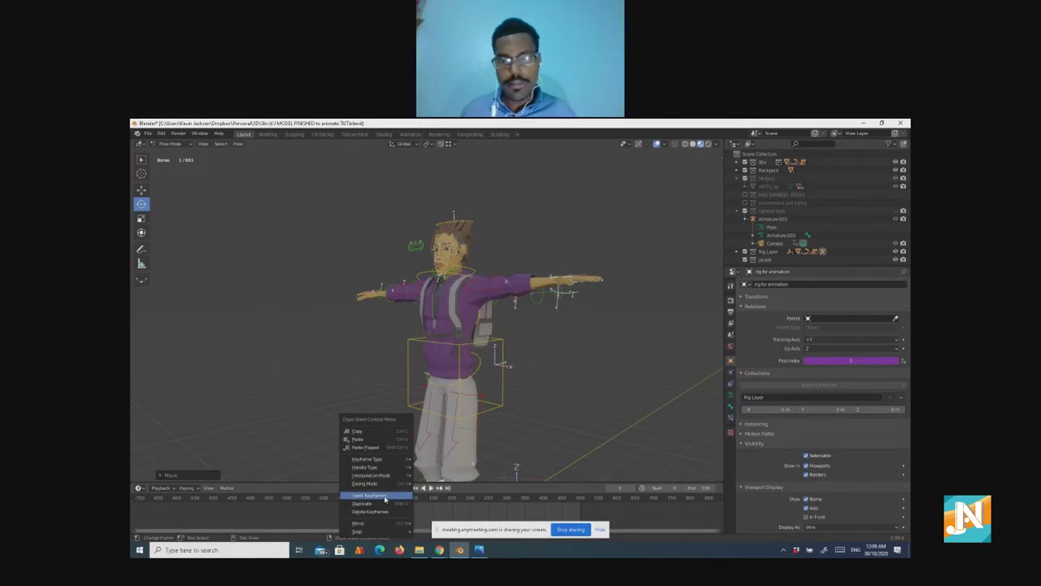
pyautogui.click(386, 496)
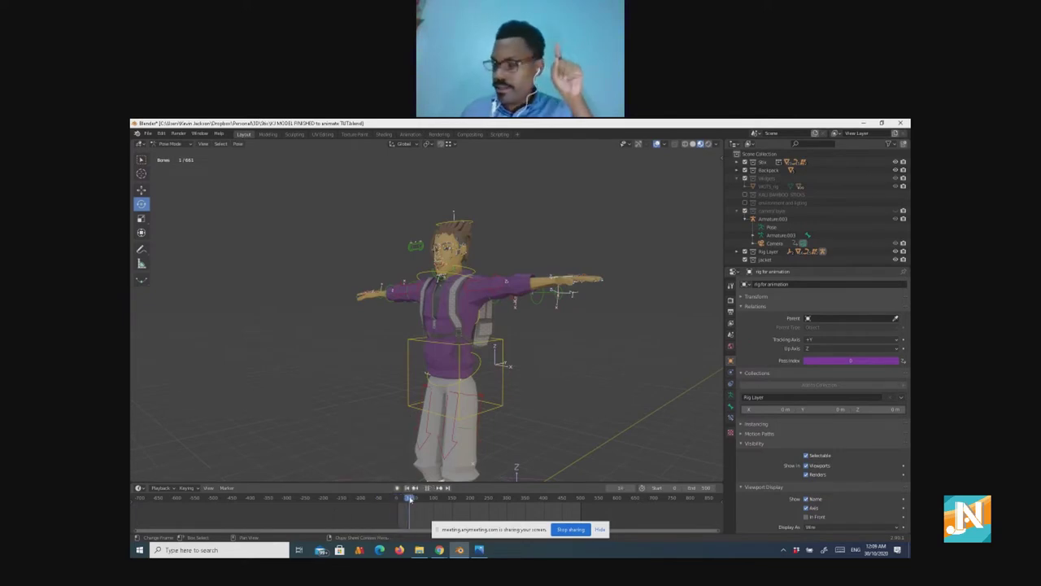
pyautogui.moveTo(411, 500); pyautogui.dragTo(399, 500)
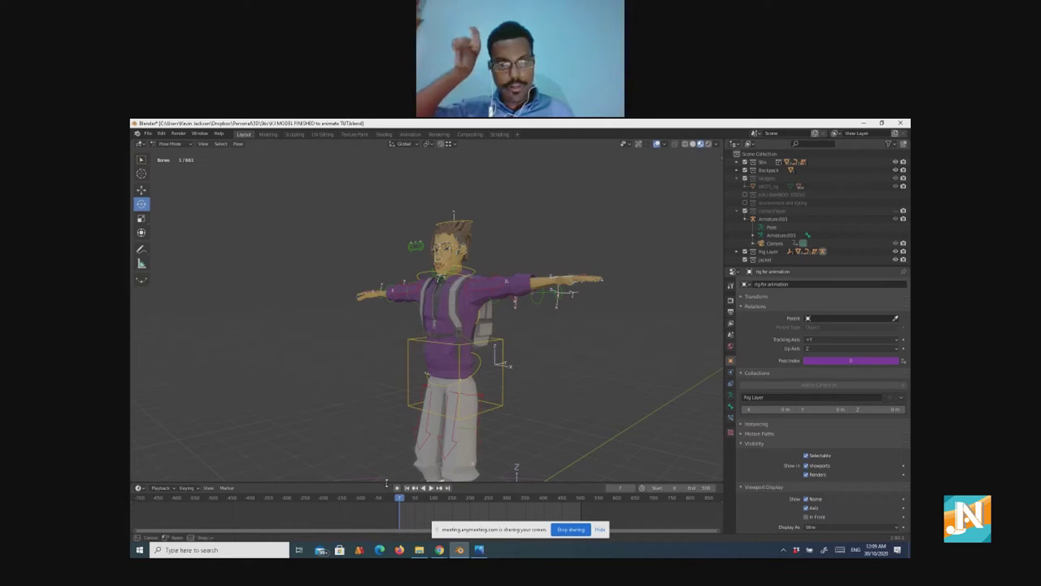
pyautogui.moveTo(393, 483)
pyautogui.mouseDown()
pyautogui.moveTo(395, 455)
pyautogui.moveTo(394, 466)
pyautogui.mouseUp()
# Step: Keyframe all channels of the rig, then play and stop the animation preview
pyautogui.press('i')
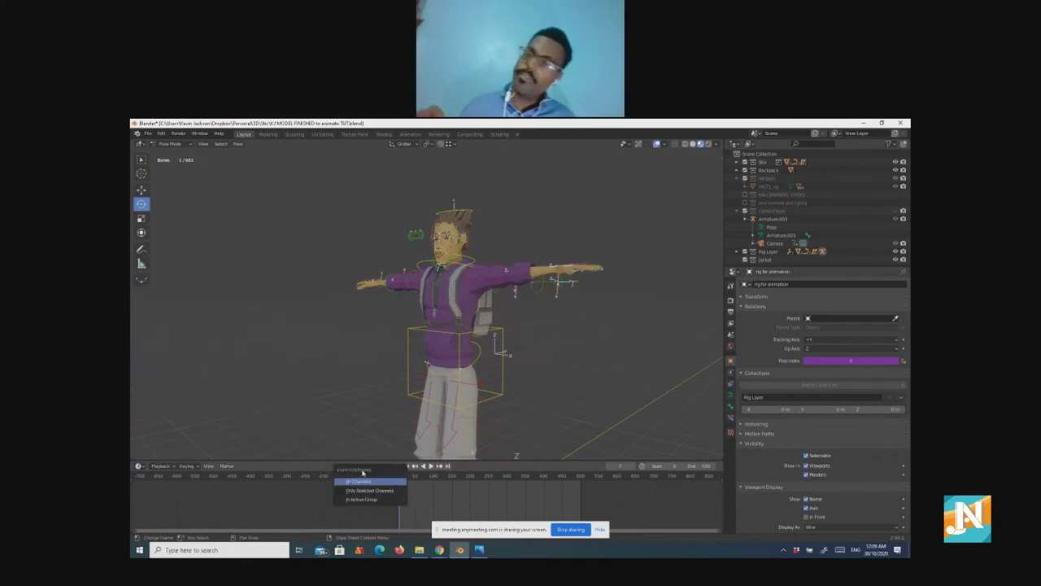
pyautogui.click(367, 481)
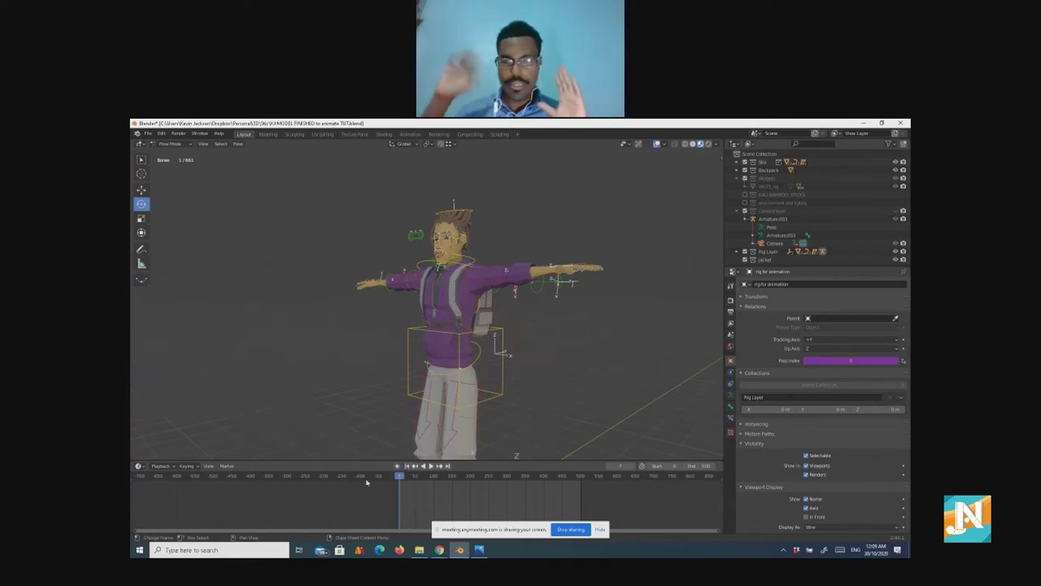
pyautogui.press('space')
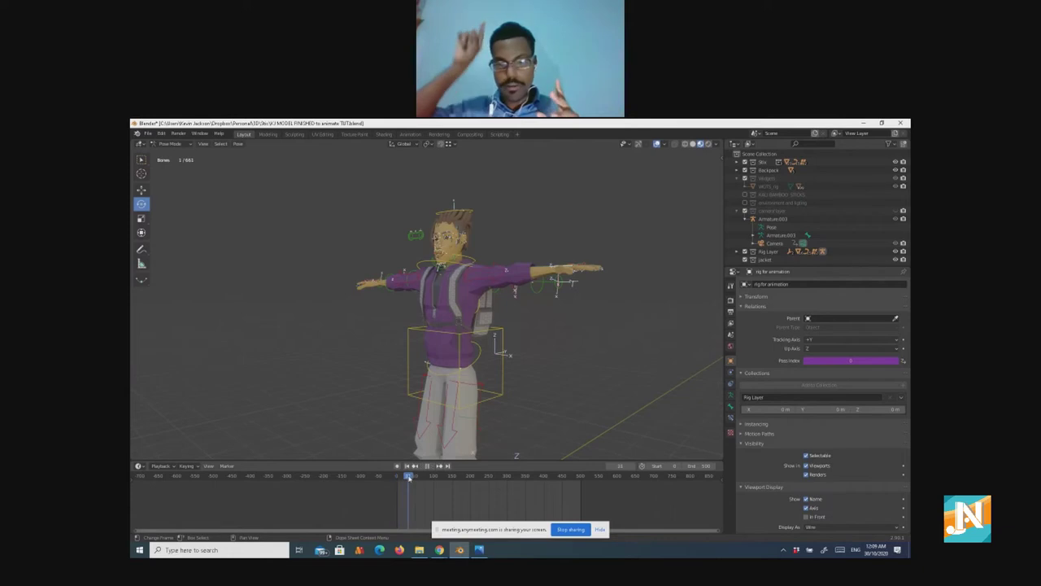
pyautogui.press('Escape')
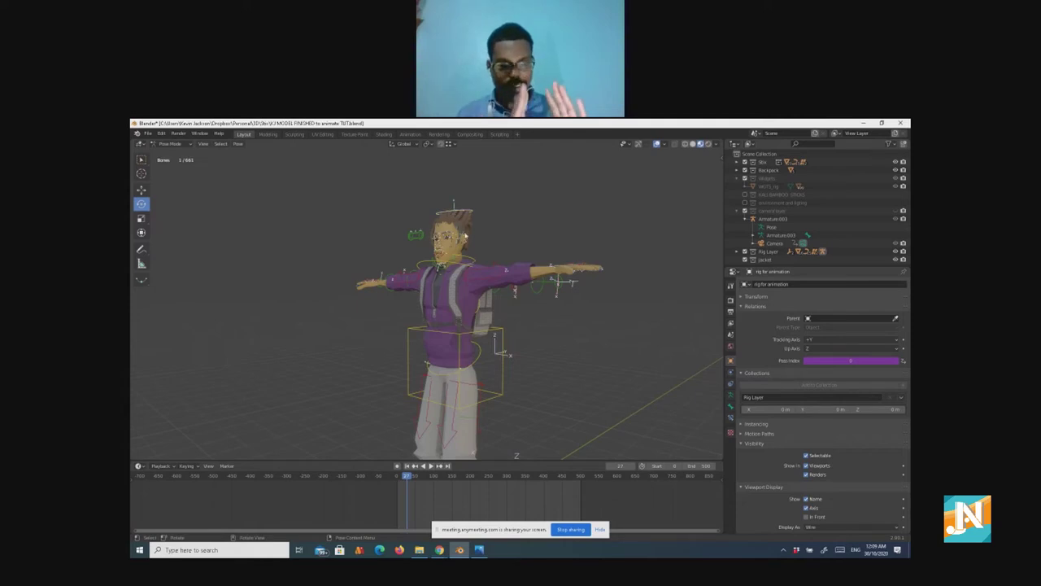
# Step: Move the hand IK control down to rest at the character's hip
pyautogui.moveTo(478, 243); pyautogui.dragTo(463, 251, button='middle')
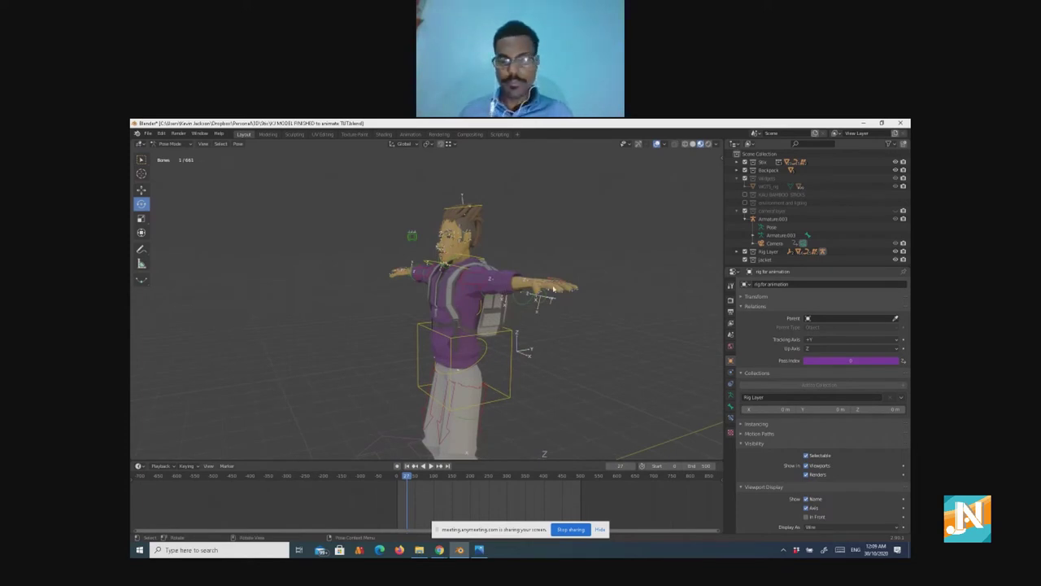
pyautogui.moveTo(551, 300); pyautogui.dragTo(323, 314, button='middle')
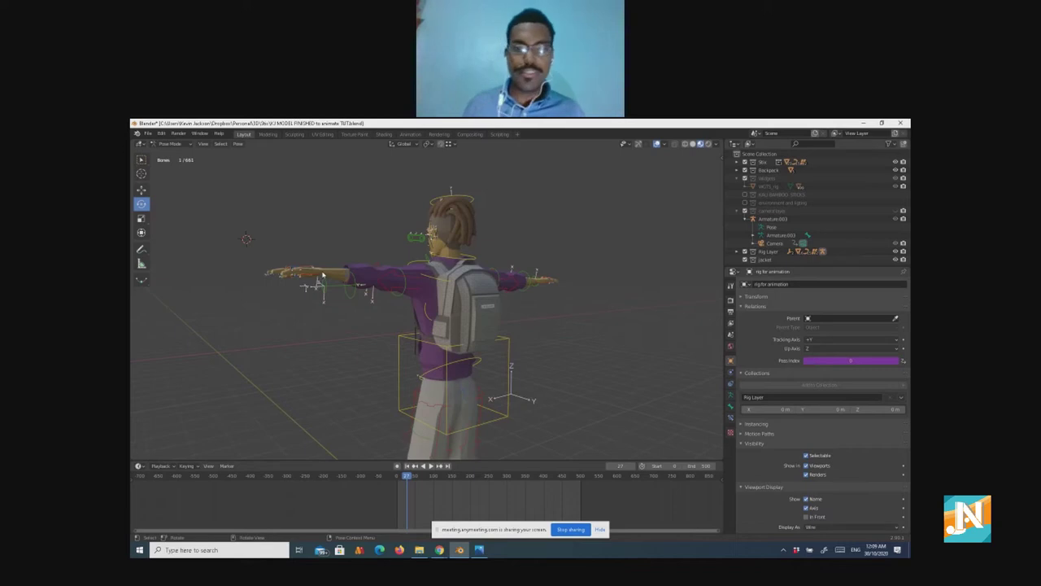
pyautogui.press('s')
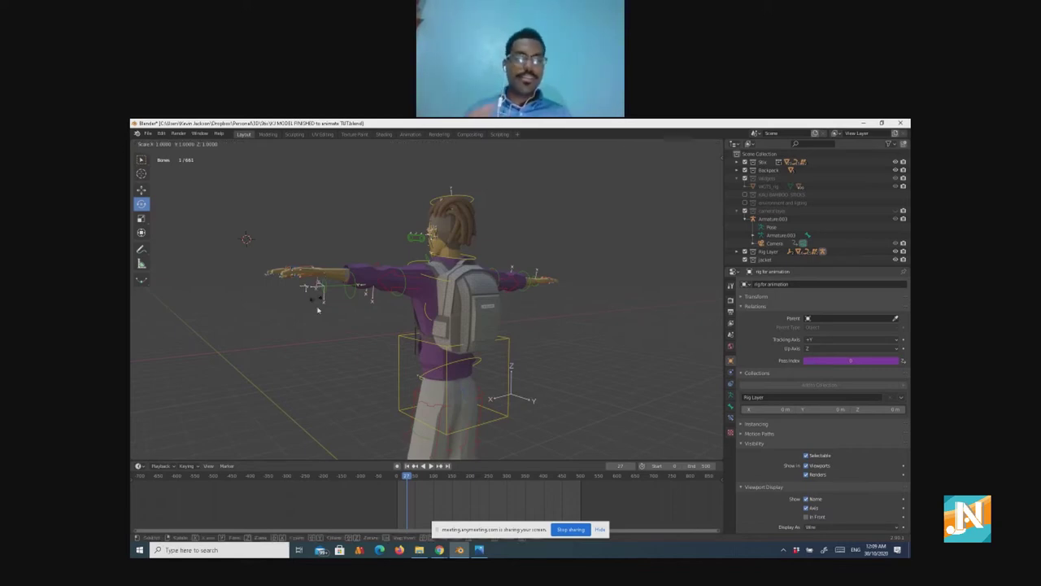
pyautogui.click(319, 278)
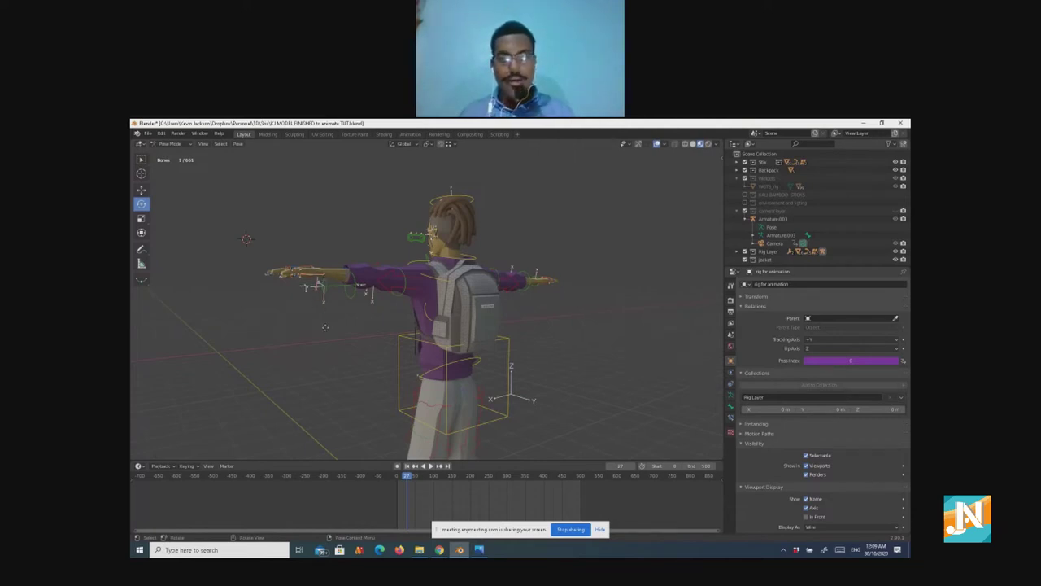
pyautogui.press('g')
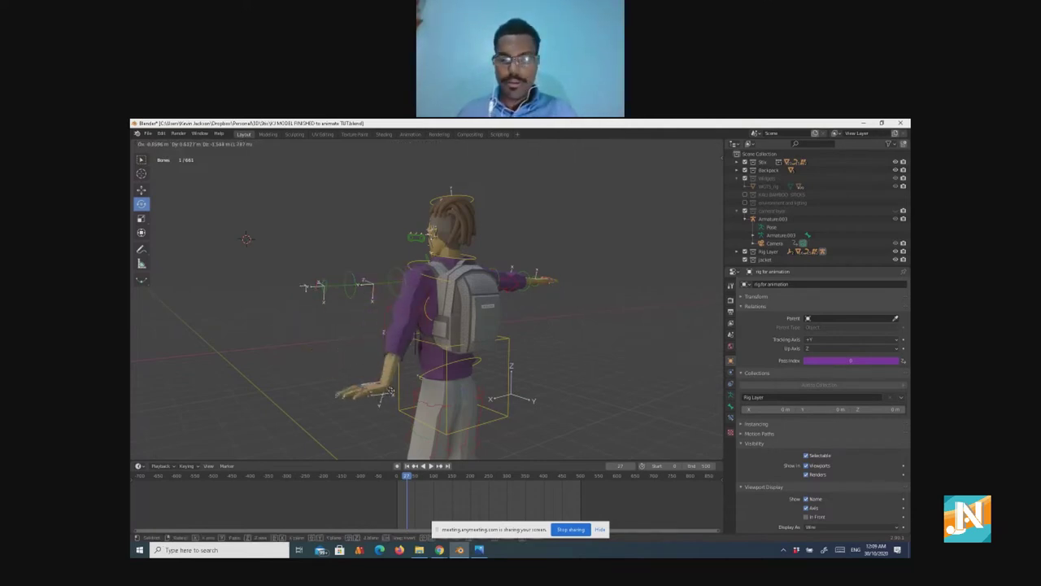
pyautogui.click(391, 392)
# Step: Rotate the lowered hand and refine its position and angle beside the leg
pyautogui.moveTo(380, 397); pyautogui.dragTo(358, 423, button='middle')
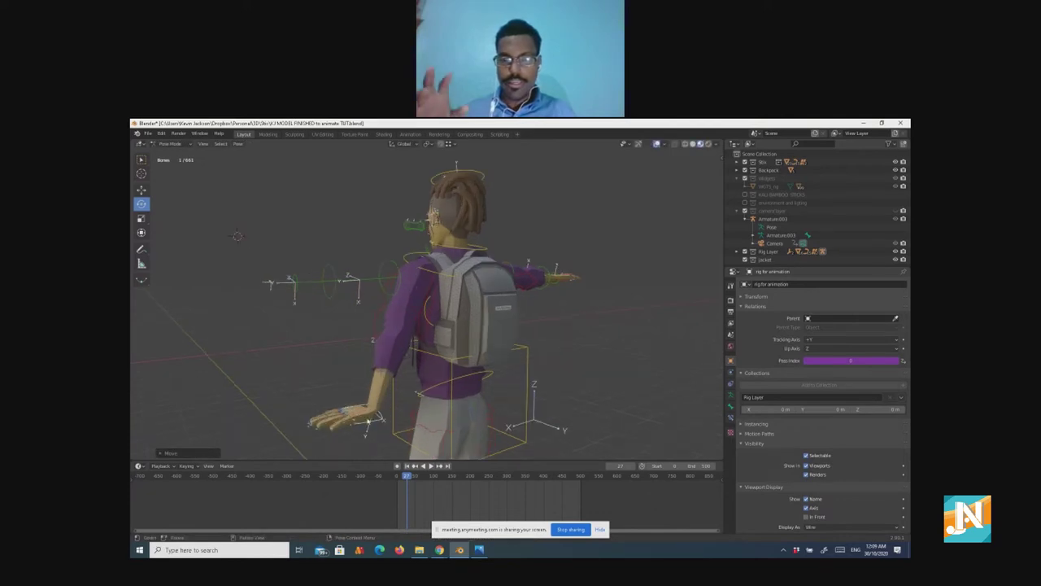
pyautogui.press('r')
pyautogui.click(372, 447)
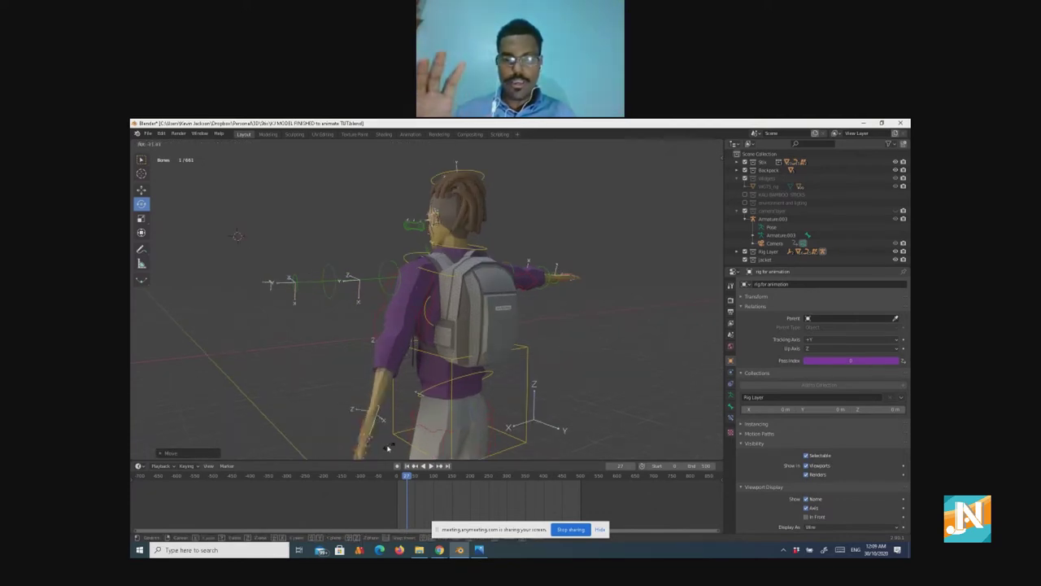
pyautogui.moveTo(373, 447); pyautogui.dragTo(520, 366, button='middle')
pyautogui.press('g')
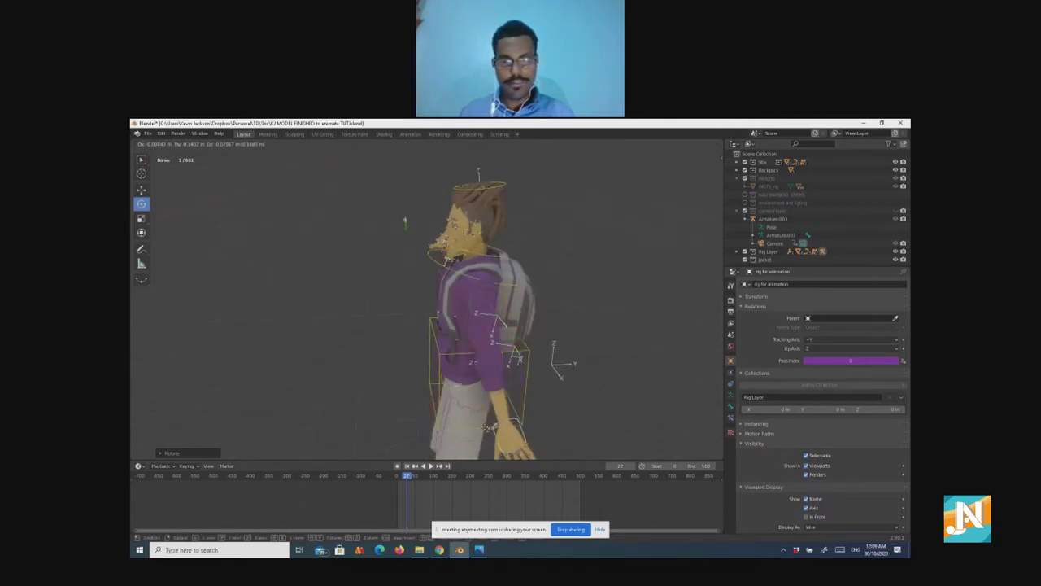
pyautogui.click(456, 433)
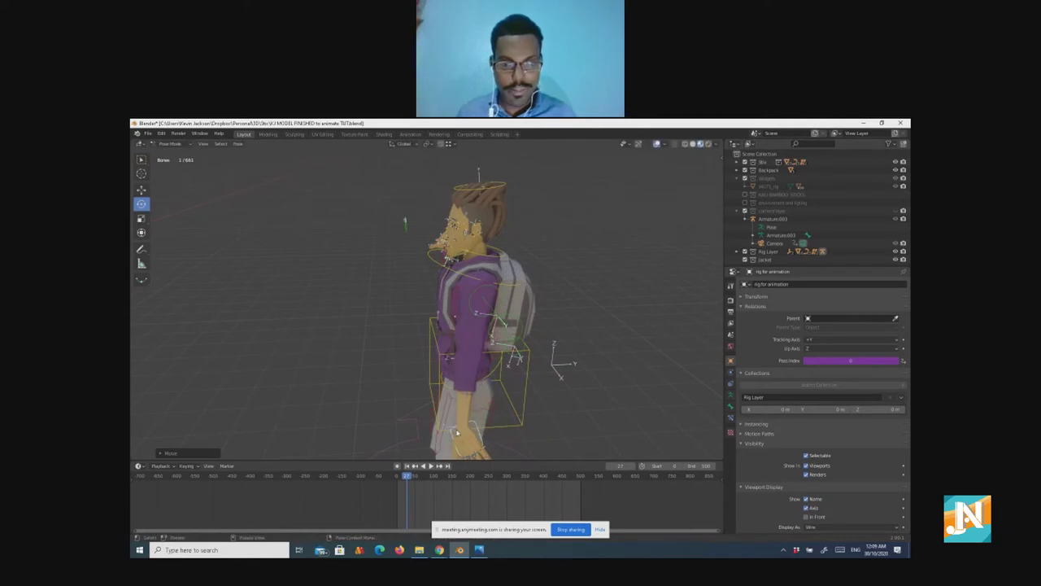
pyautogui.press('r')
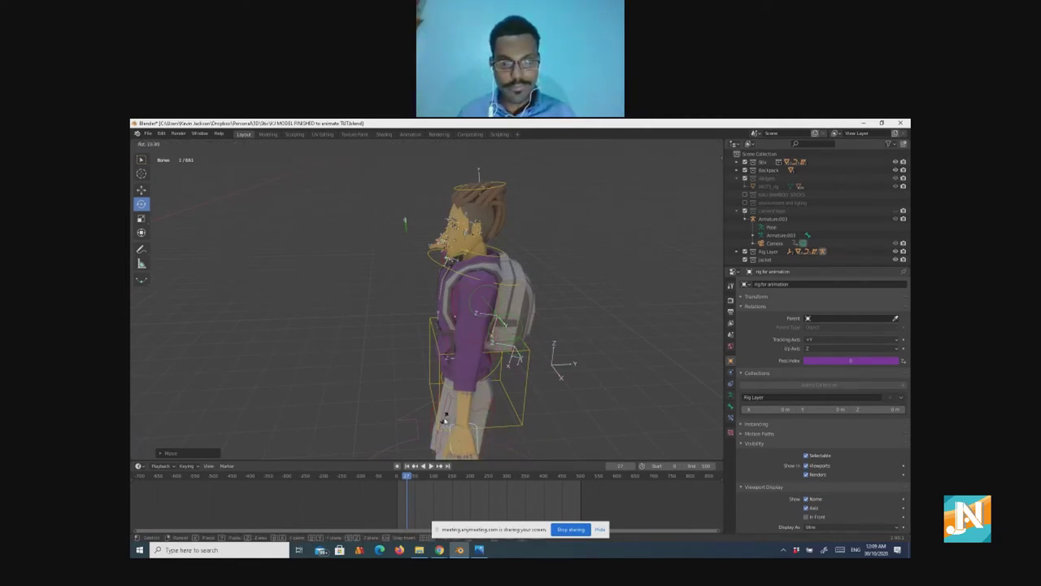
pyautogui.click(445, 421)
pyautogui.moveTo(372, 402); pyautogui.dragTo(391, 353, button='middle')
# Step: Orbit and zoom in until the outstretched hand fills the viewport
pyautogui.scroll(2, 311, 295)
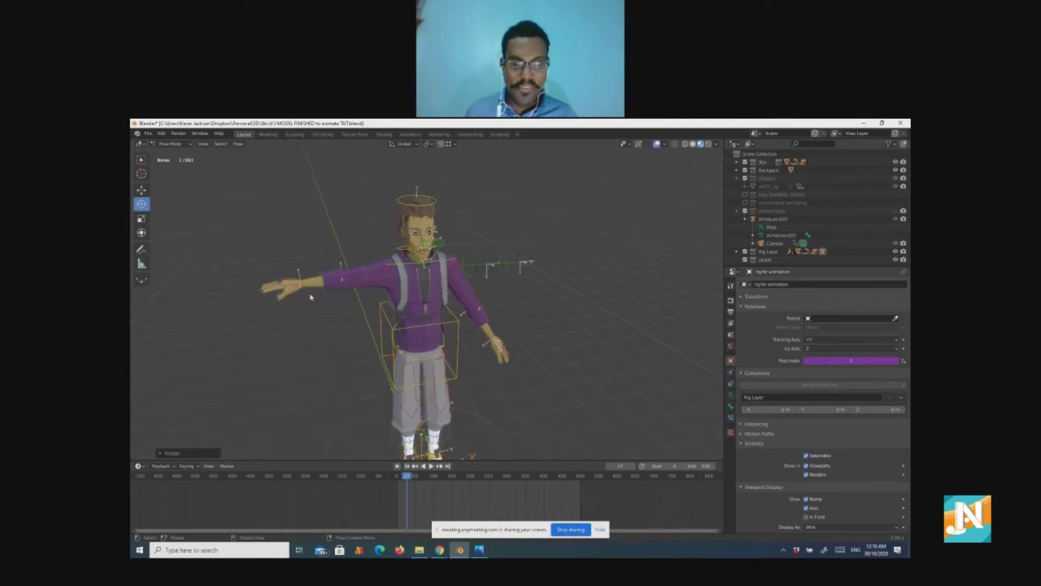
pyautogui.moveTo(313, 311); pyautogui.dragTo(299, 274, button='middle')
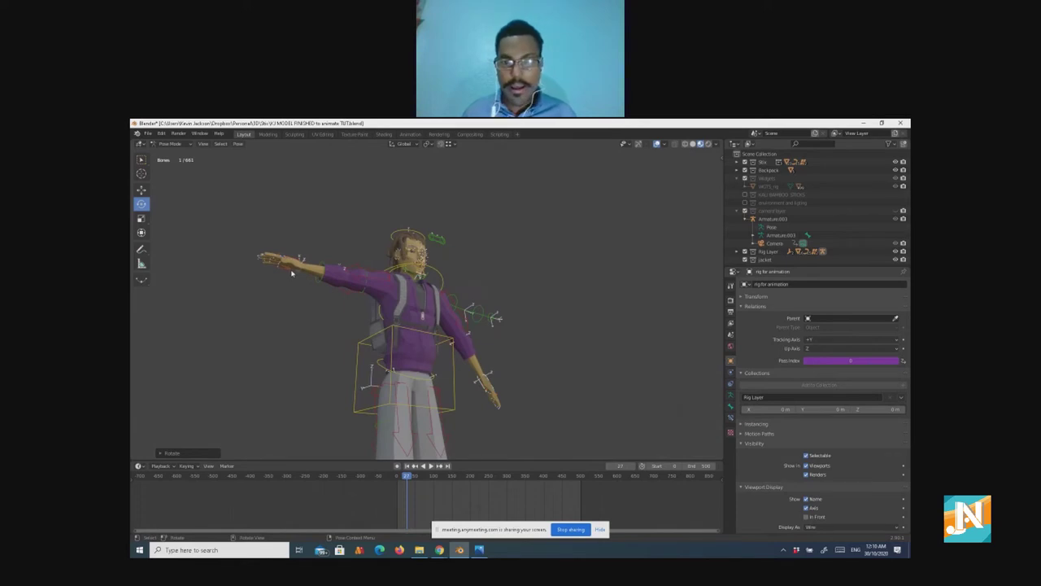
pyautogui.scroll(2, 290, 270)
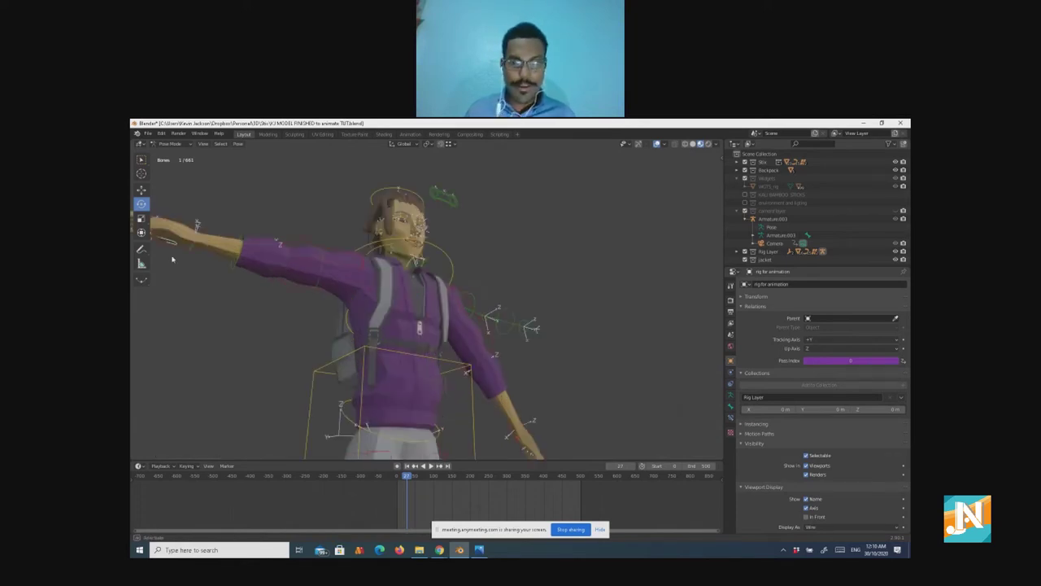
pyautogui.moveTo(200, 263); pyautogui.dragTo(248, 258, button='middle')
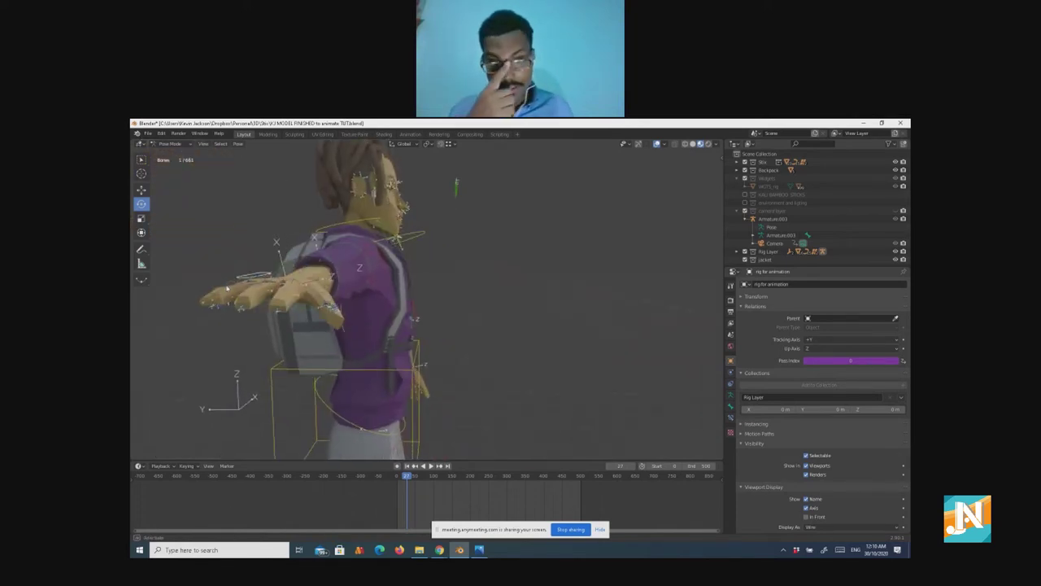
pyautogui.moveTo(219, 309); pyautogui.dragTo(188, 310, button='middle')
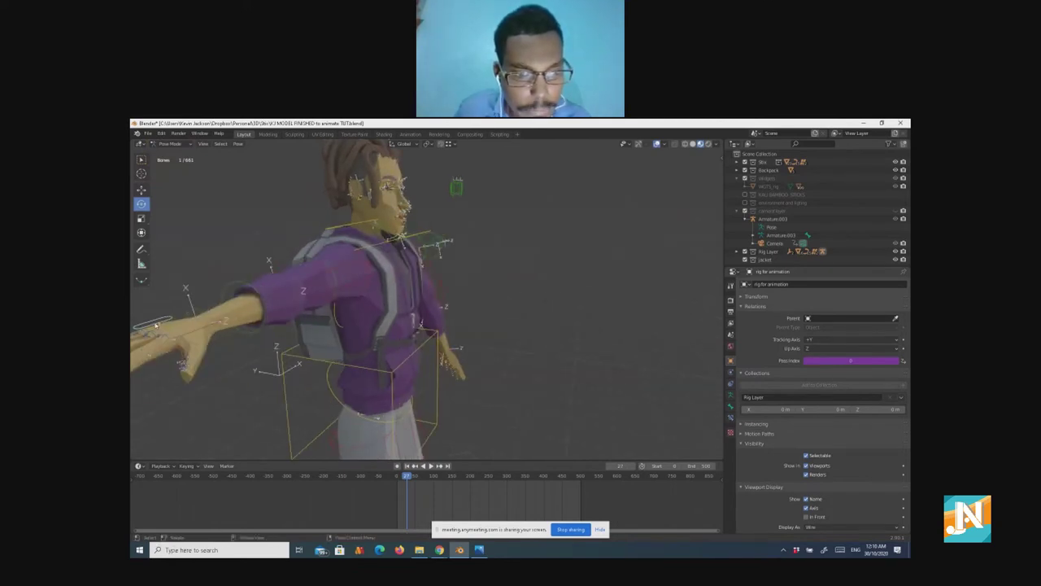
pyautogui.moveTo(156, 326); pyautogui.dragTo(227, 334, button='middle')
pyautogui.moveTo(237, 335); pyautogui.dragTo(373, 337, button='middle')
pyautogui.scroll(2, 195, 349)
pyautogui.scroll(4, 229, 348)
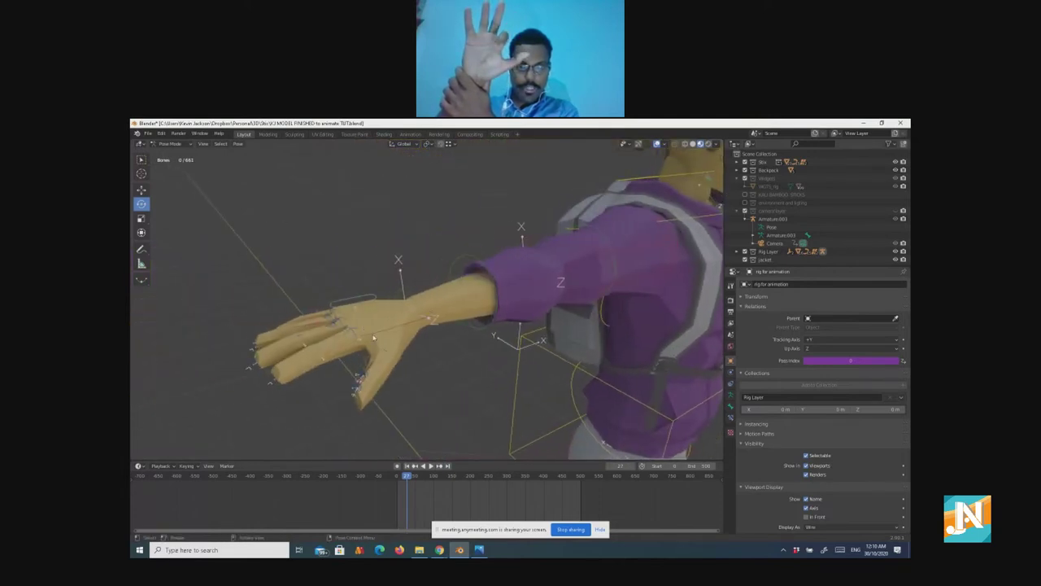
# Step: Select a finger control on the outstretched hand and rotate it to bend the finger
pyautogui.click(340, 307)
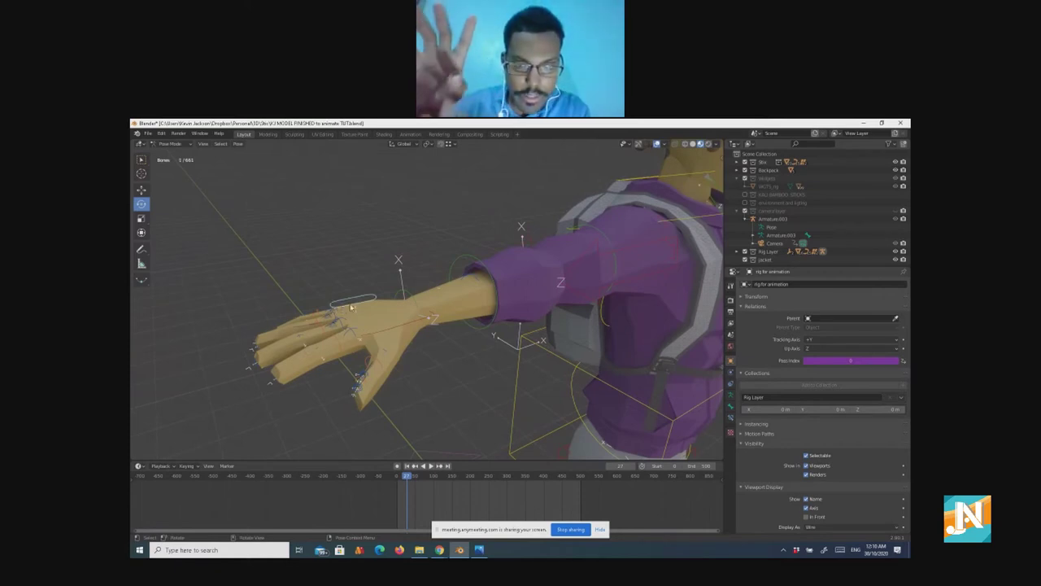
pyautogui.click(370, 360)
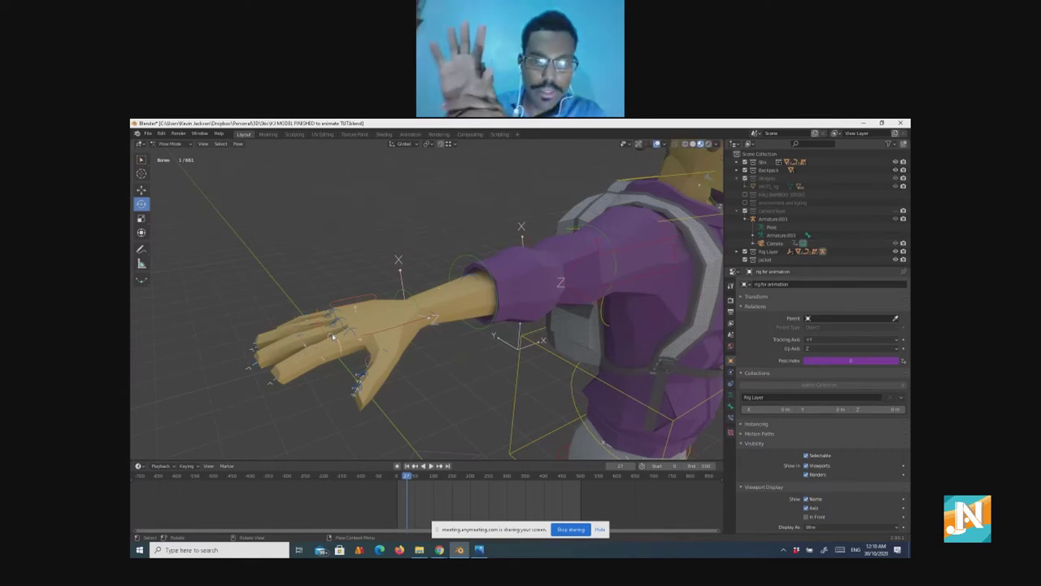
pyautogui.press('r')
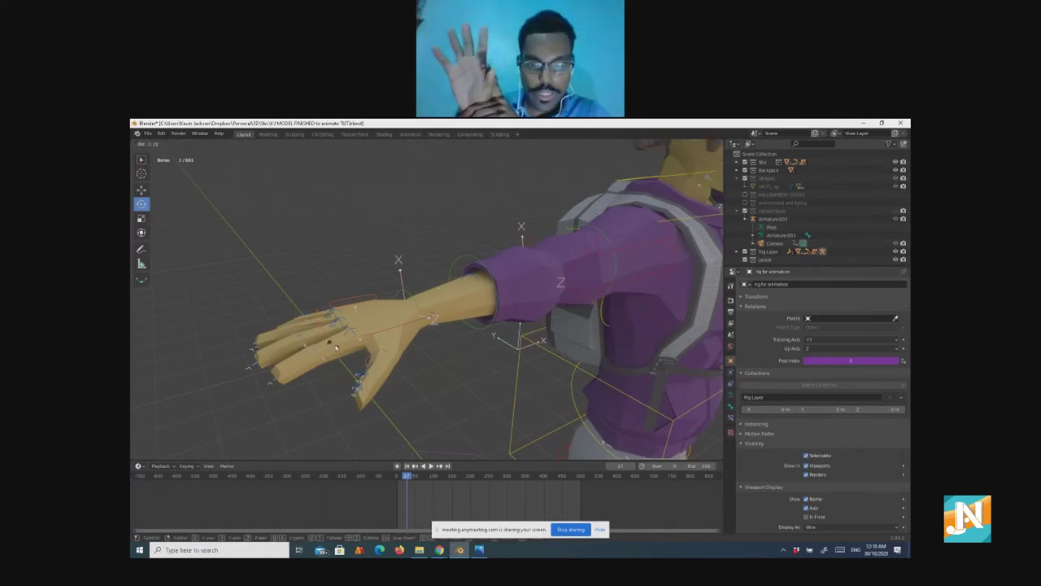
pyautogui.click(332, 347)
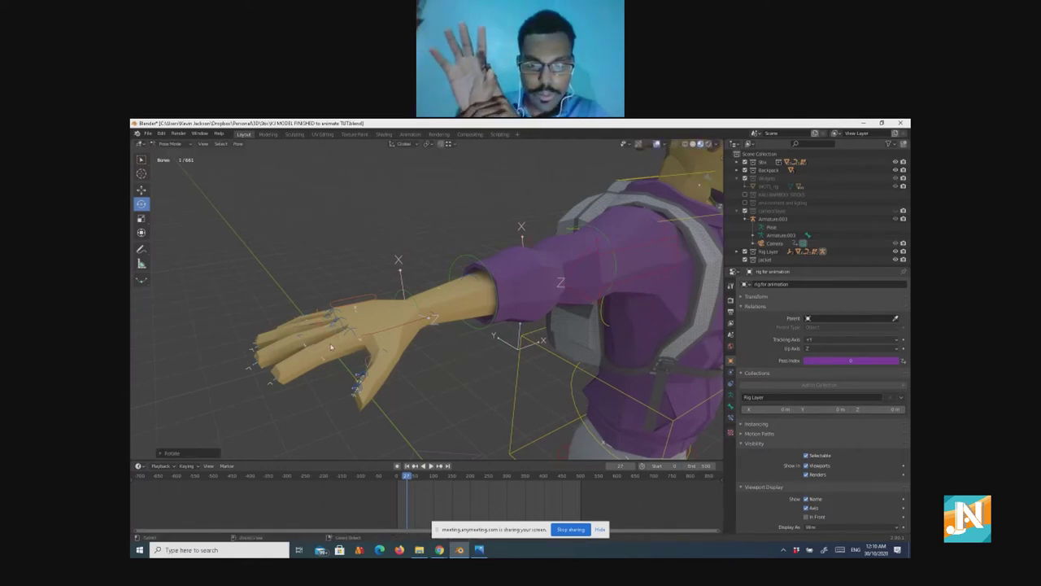
# Step: Rotate another finger bone so the fingers curl downward
pyautogui.click(366, 303)
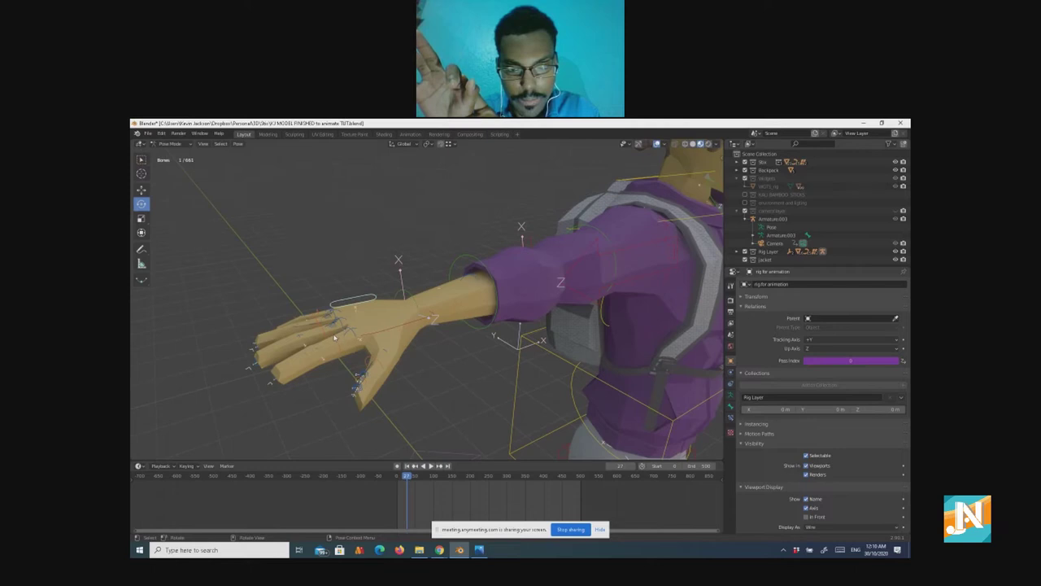
pyautogui.click(333, 338)
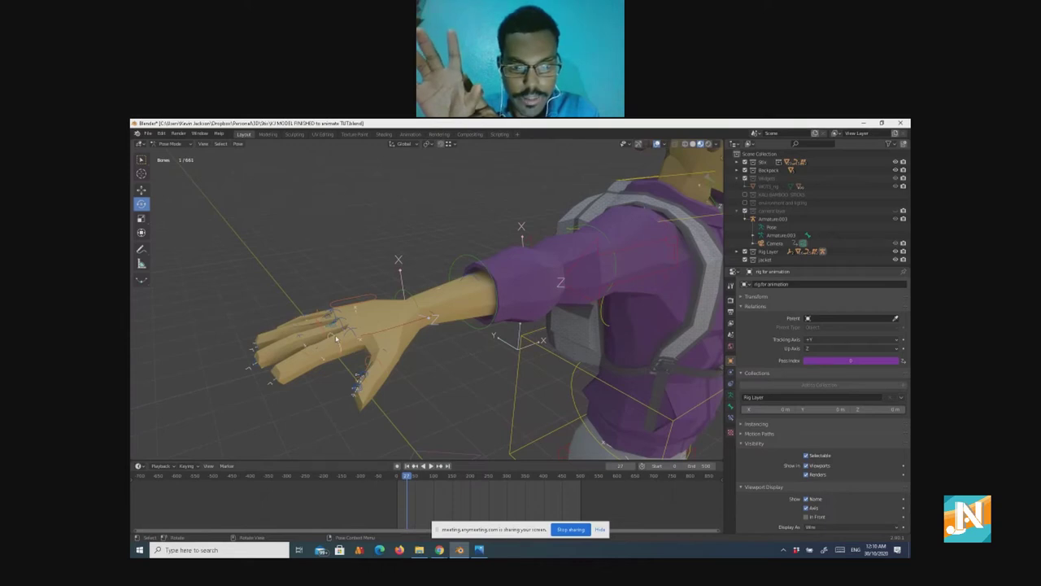
pyautogui.press('r')
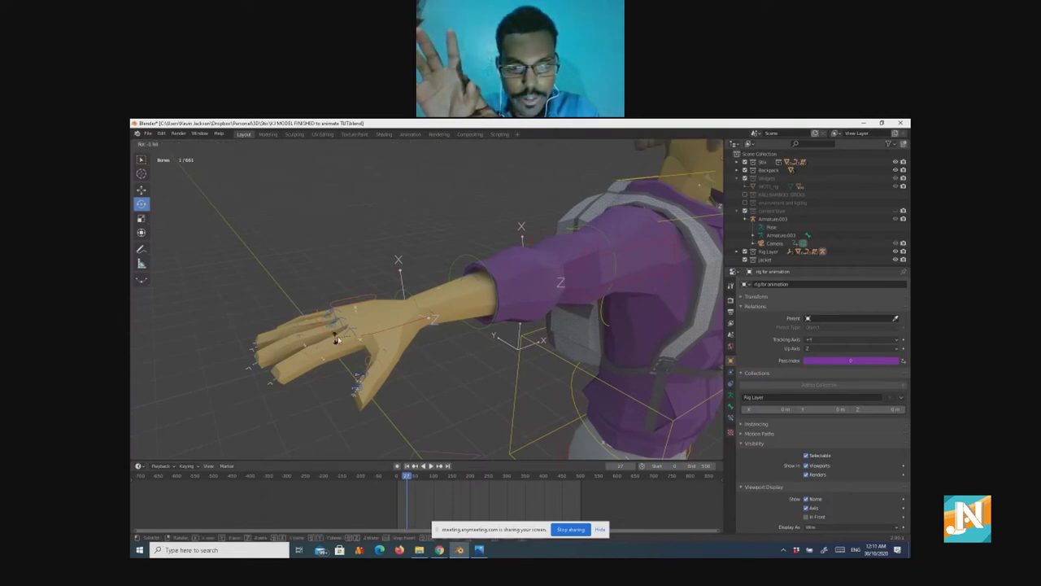
pyautogui.click(336, 342)
pyautogui.press('r')
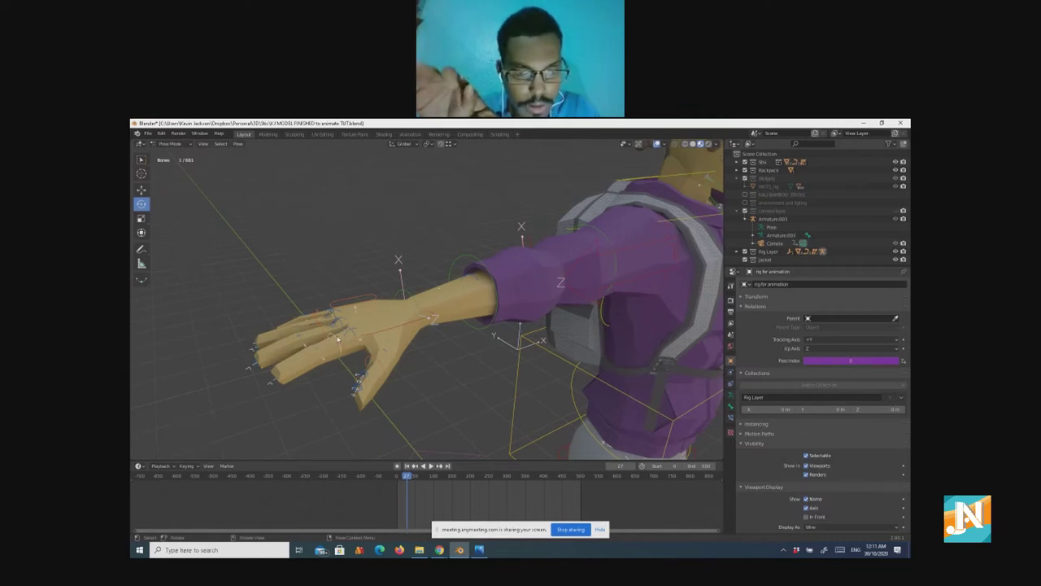
pyautogui.press('r')
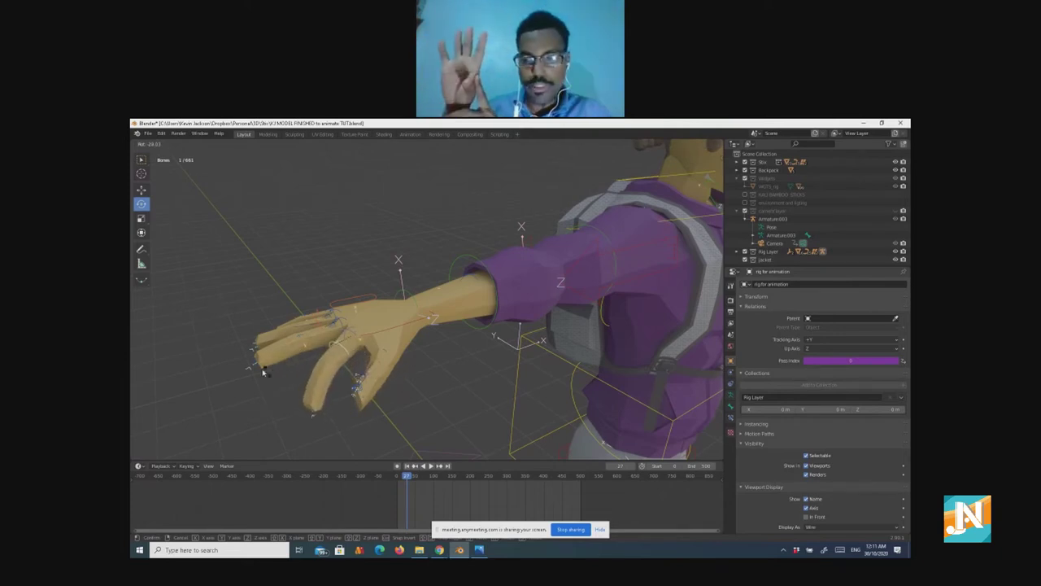
pyautogui.click(238, 342)
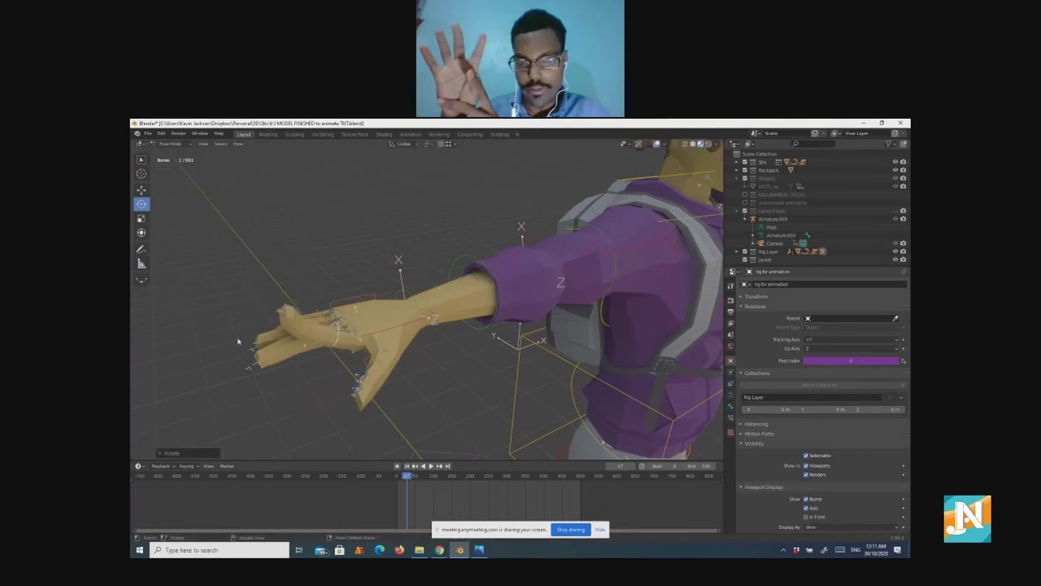
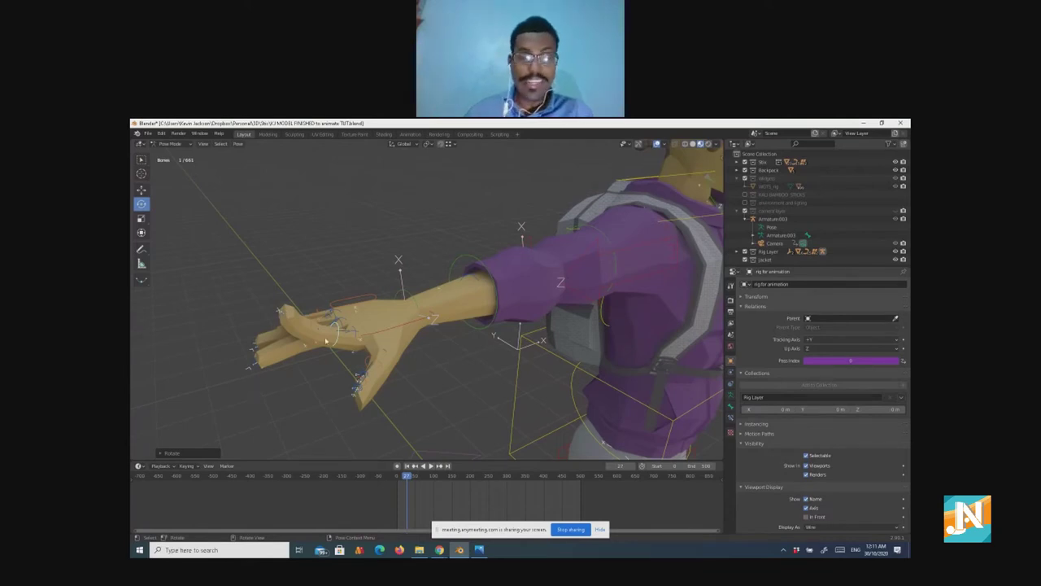
# Step: Undo the previous finger pose and bend one finger bone of the outstretched hand downward
pyautogui.hotkey('ctrl', 'z')
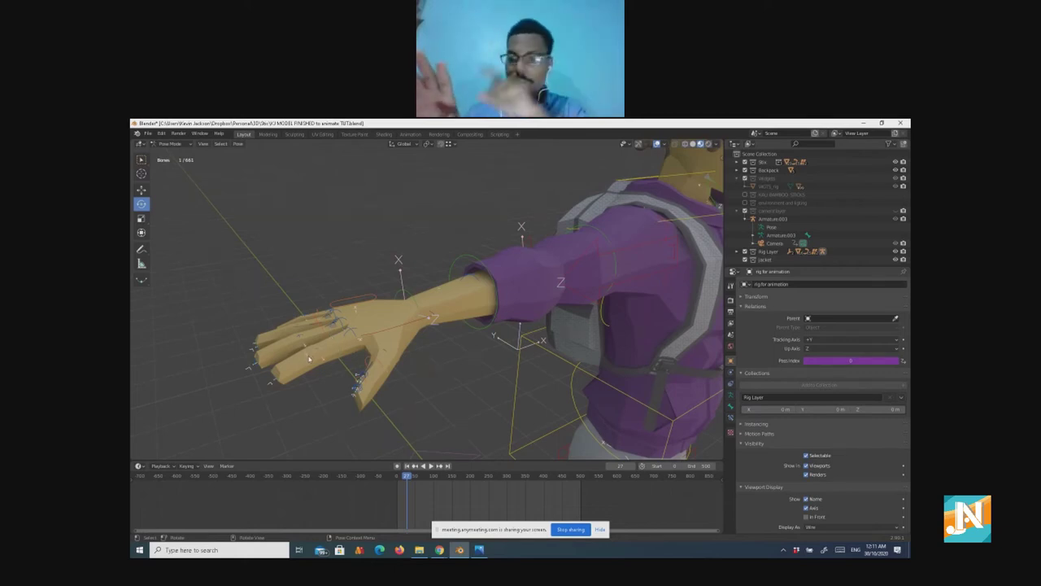
pyautogui.press('r')
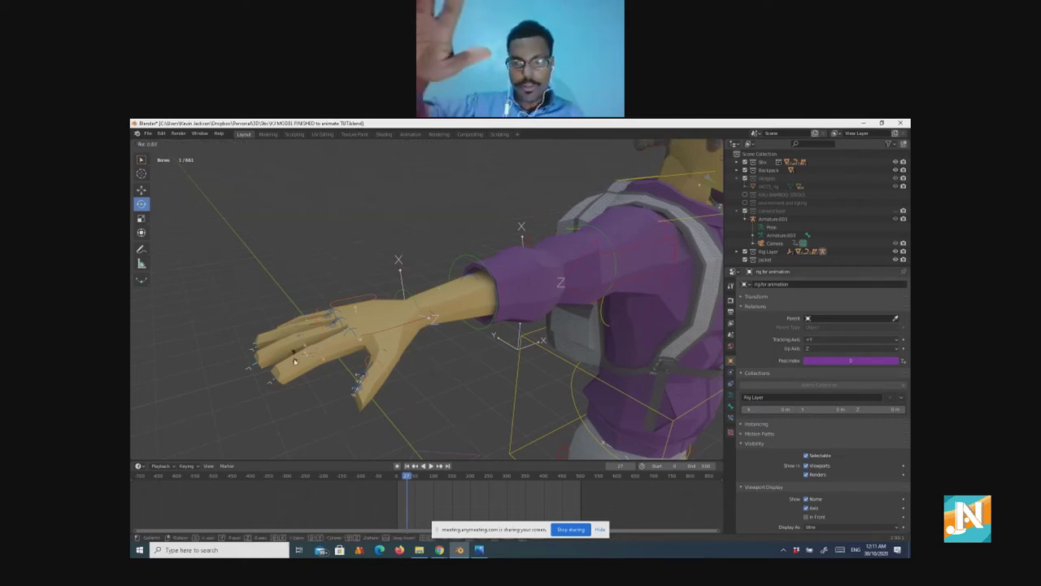
pyautogui.click(308, 401)
pyautogui.moveTo(308, 400); pyautogui.dragTo(346, 342, button='middle')
# Step: Switch the transform orientation to Local and rotate the selected finger bones
pyautogui.click(406, 144)
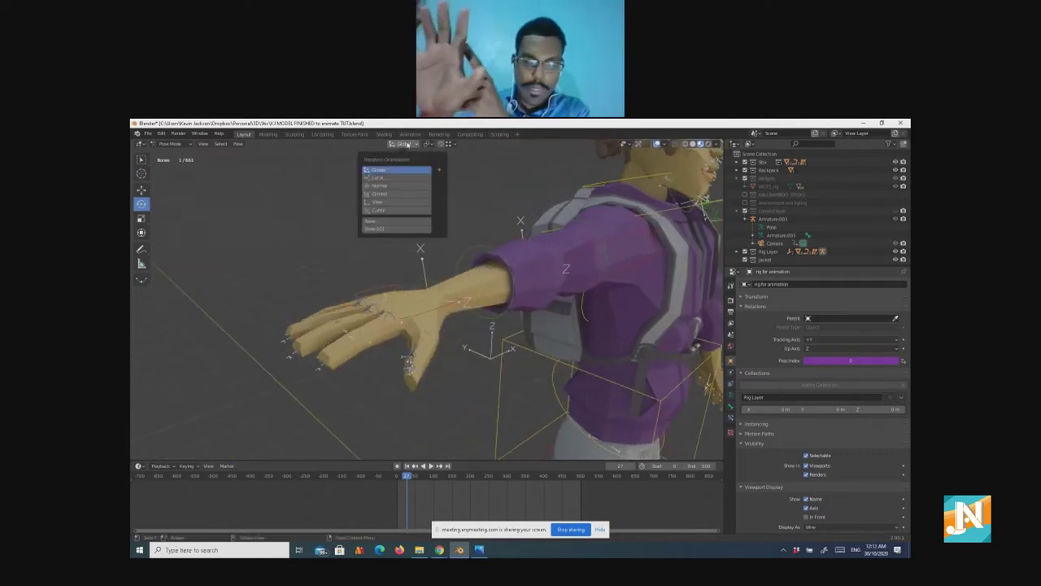
pyautogui.click(389, 177)
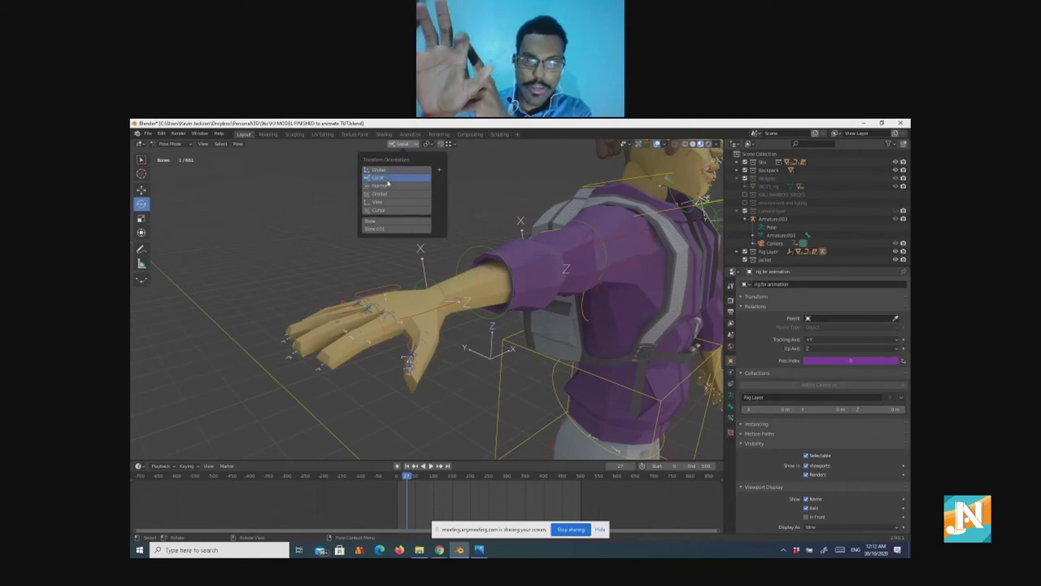
pyautogui.press('r')
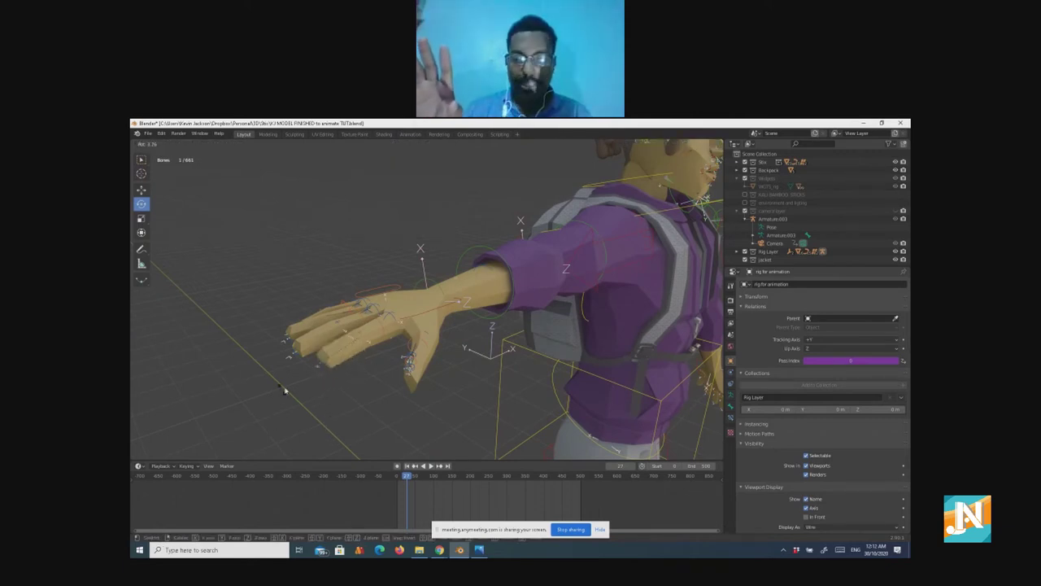
pyautogui.click(425, 424)
# Step: Bend the finger bones slightly about their X axis, then restore Global orientation
pyautogui.press('r')
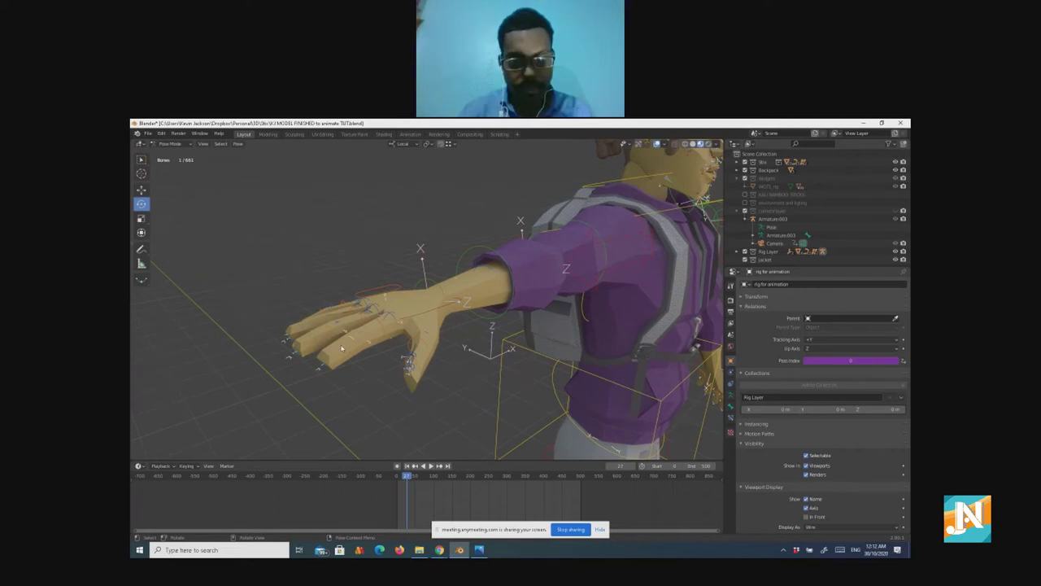
pyautogui.press('r')
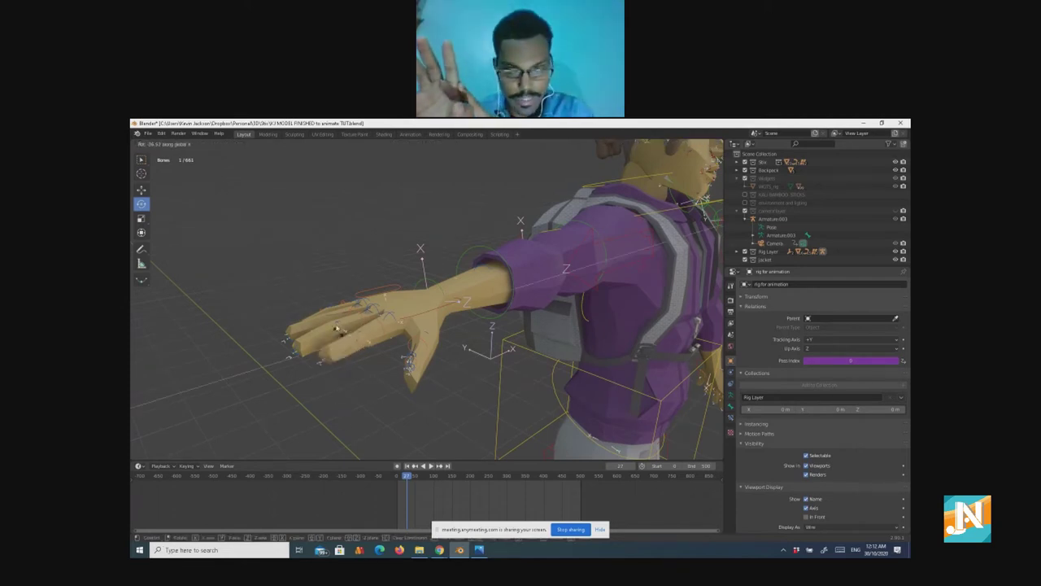
pyautogui.press('x')
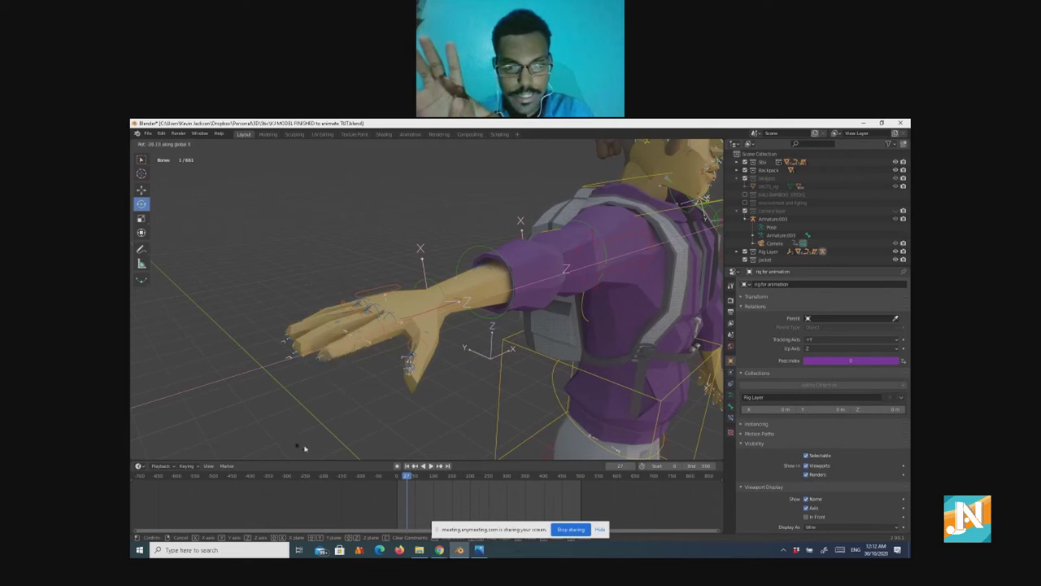
pyautogui.click(303, 438)
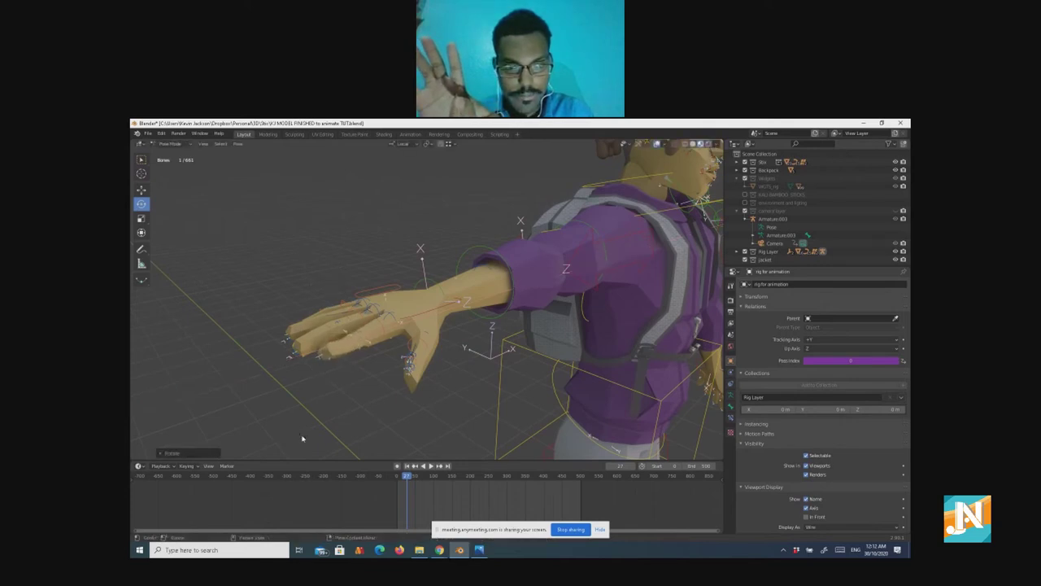
pyautogui.click(317, 397)
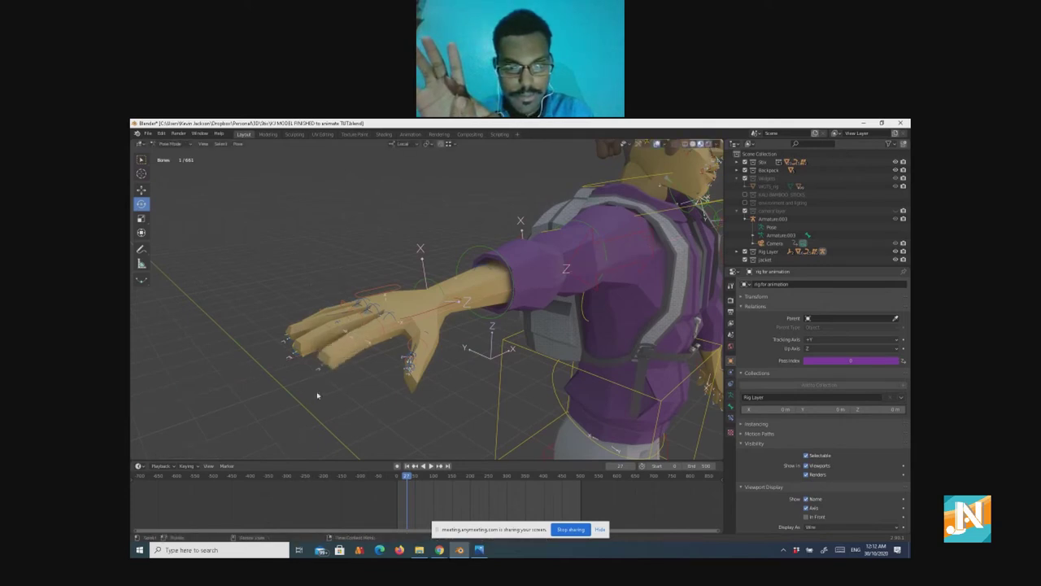
pyautogui.click(417, 146)
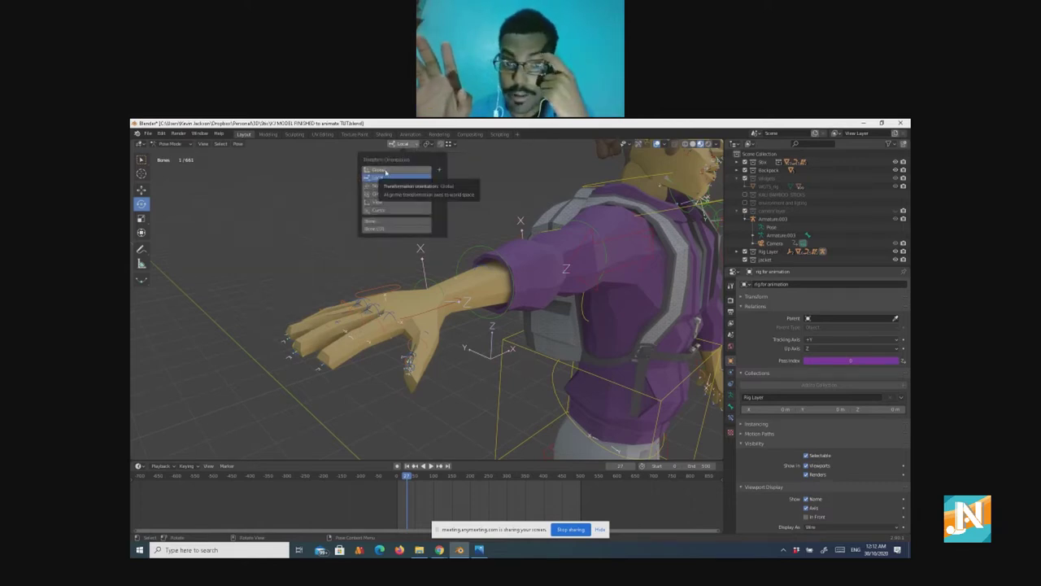
pyautogui.click(383, 171)
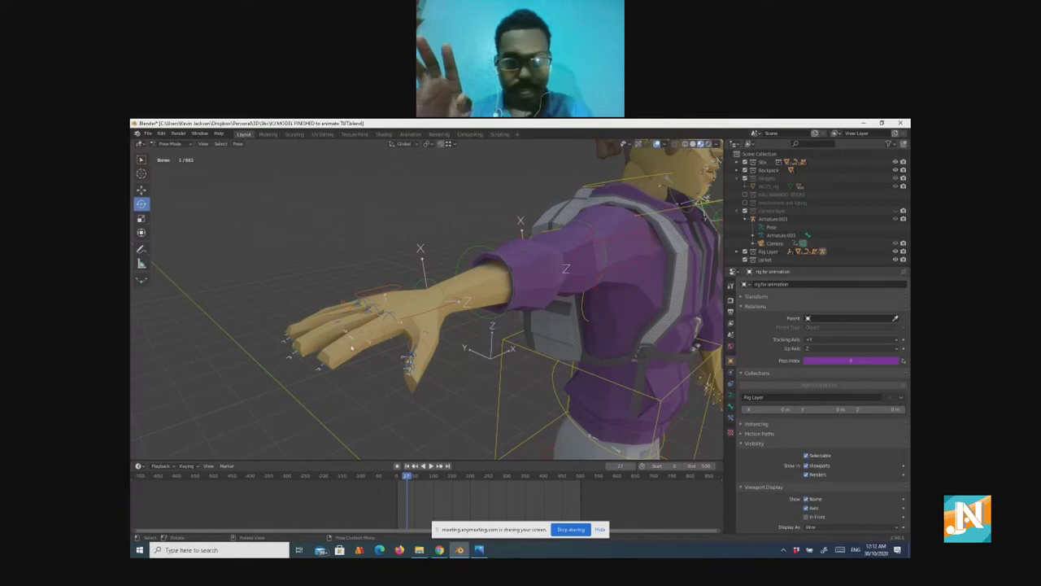
# Step: Try a local X rotation on the finger bones, then undo it
pyautogui.press('r')
pyautogui.press('x')
pyautogui.press('x')
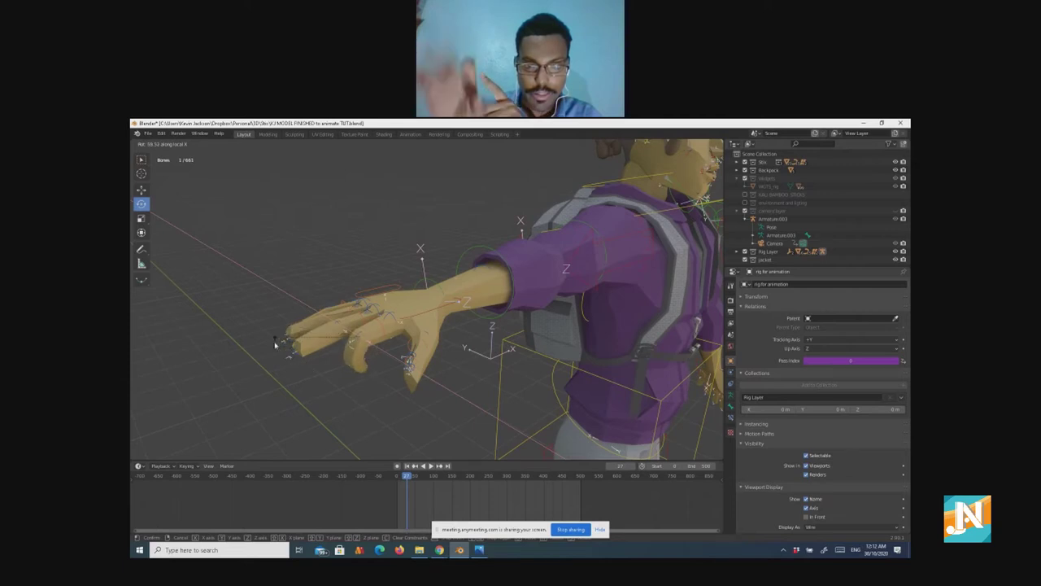
pyautogui.click(327, 312)
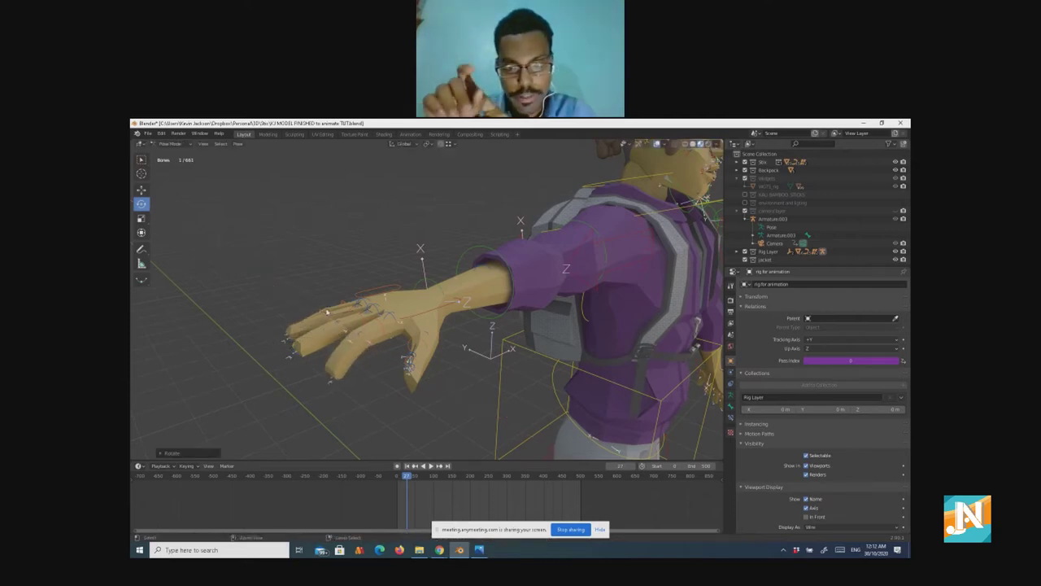
pyautogui.hotkey('ctrl', 'z')
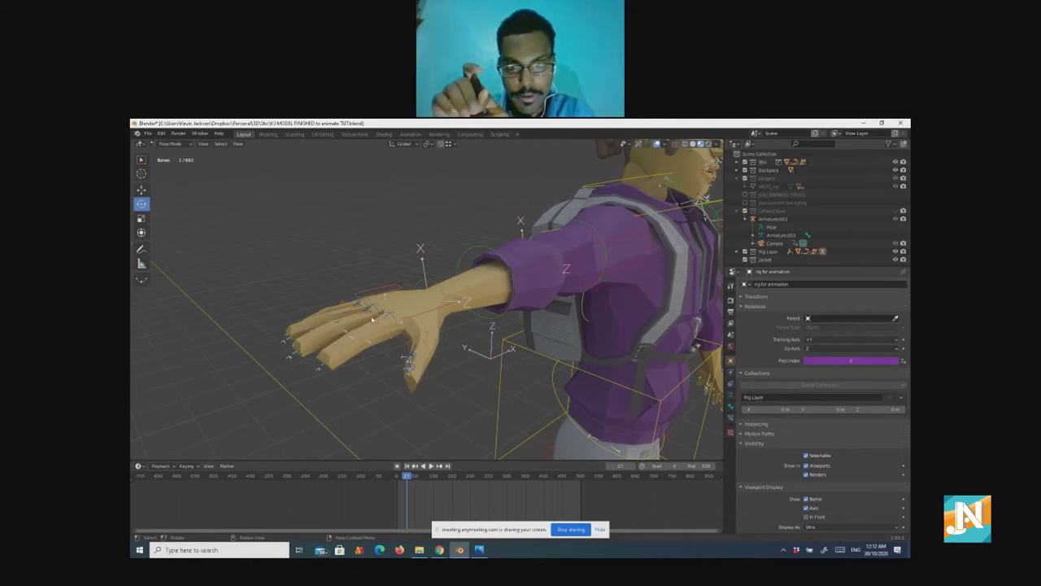
# Step: Curl the finger bones deeper downward with two local X rotations
pyautogui.press('r')
pyautogui.press('x')
pyautogui.press('x')
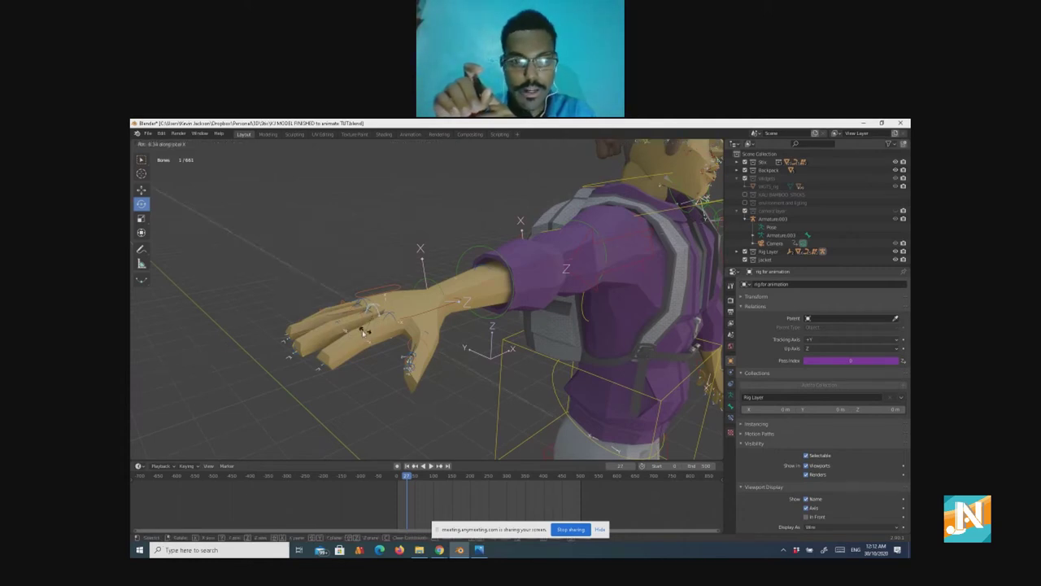
pyautogui.click(366, 327)
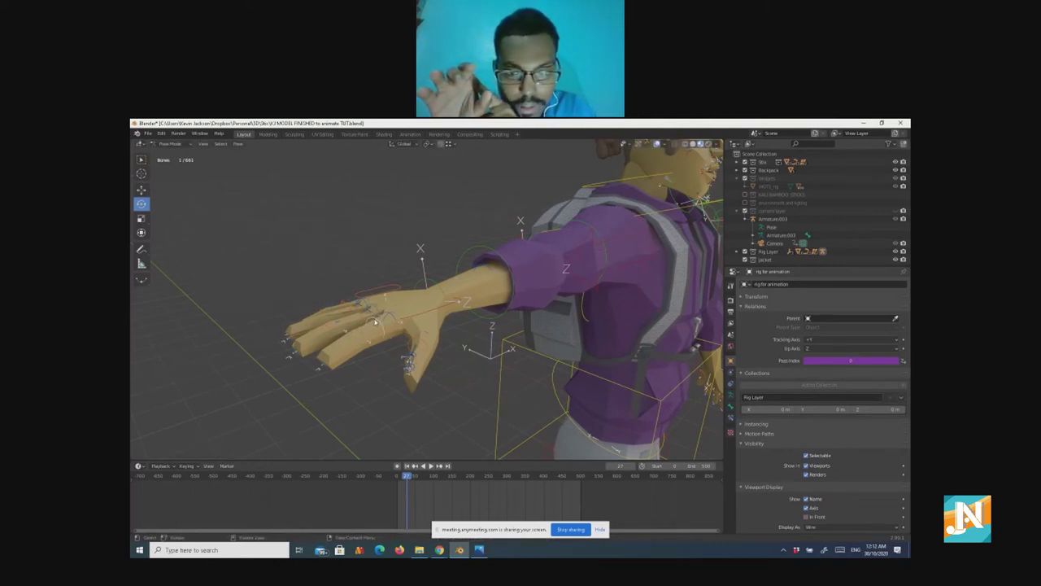
pyautogui.press('r')
pyautogui.press('x')
pyautogui.press('x')
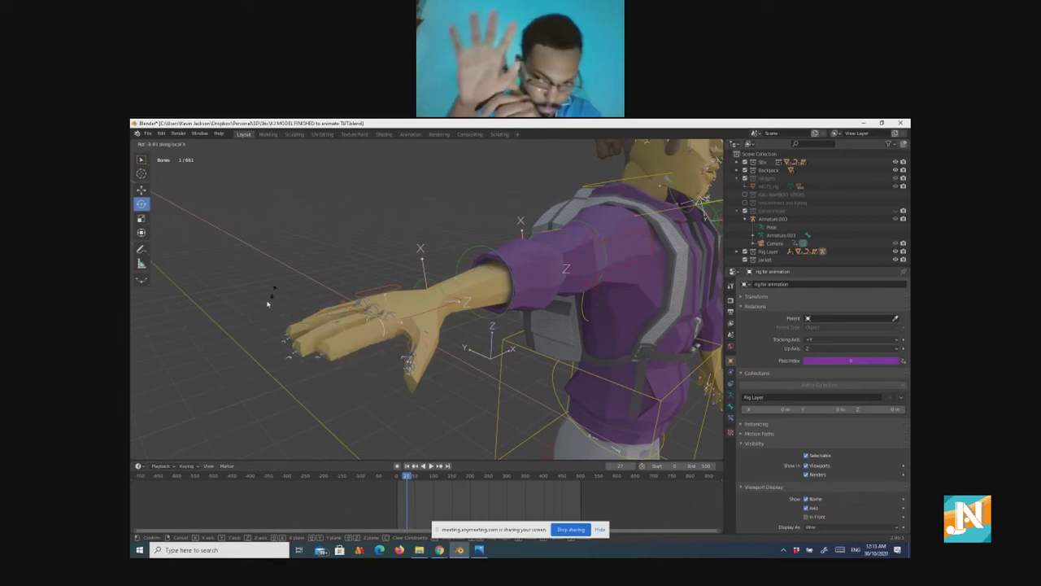
pyautogui.click(249, 340)
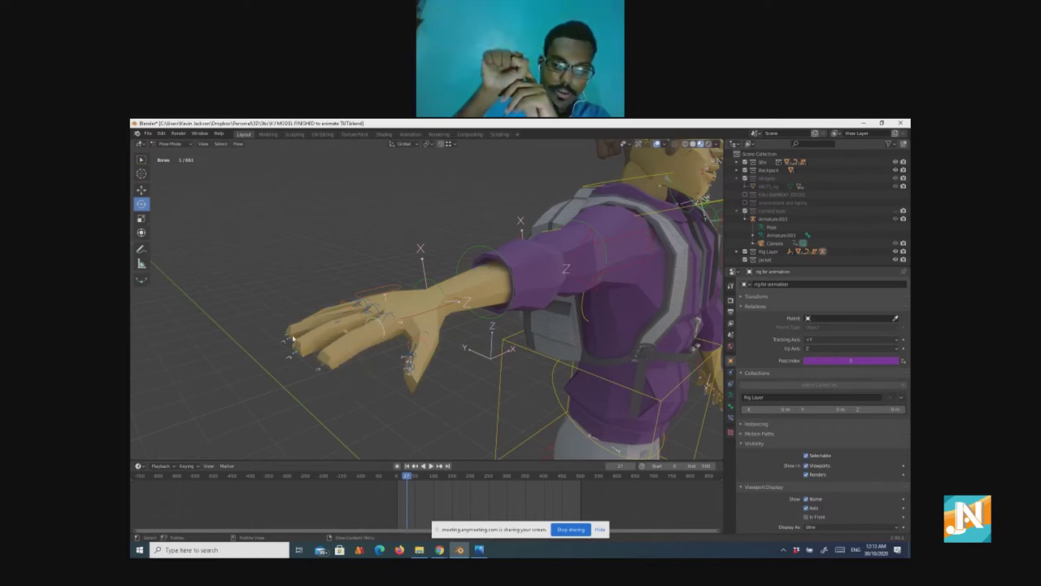
pyautogui.moveTo(292, 337); pyautogui.dragTo(423, 370, button='middle')
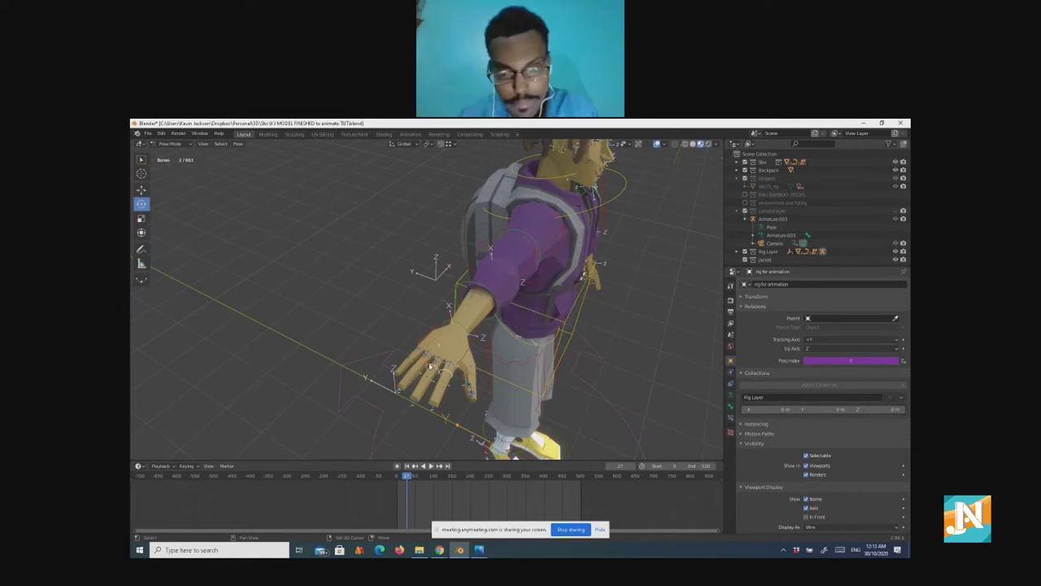
# Step: Add the remaining finger bones to the selection and curl them inward about local X into a loose fist
pyautogui.keyDown('shift'); pyautogui.click(421, 360); pyautogui.keyUp('shift')
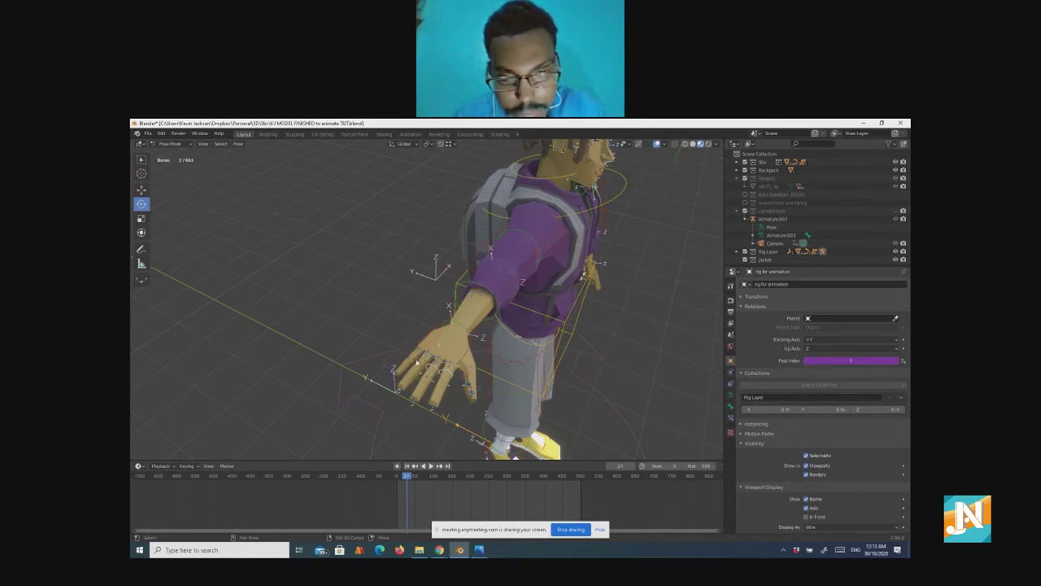
pyautogui.scroll(5, 425, 367)
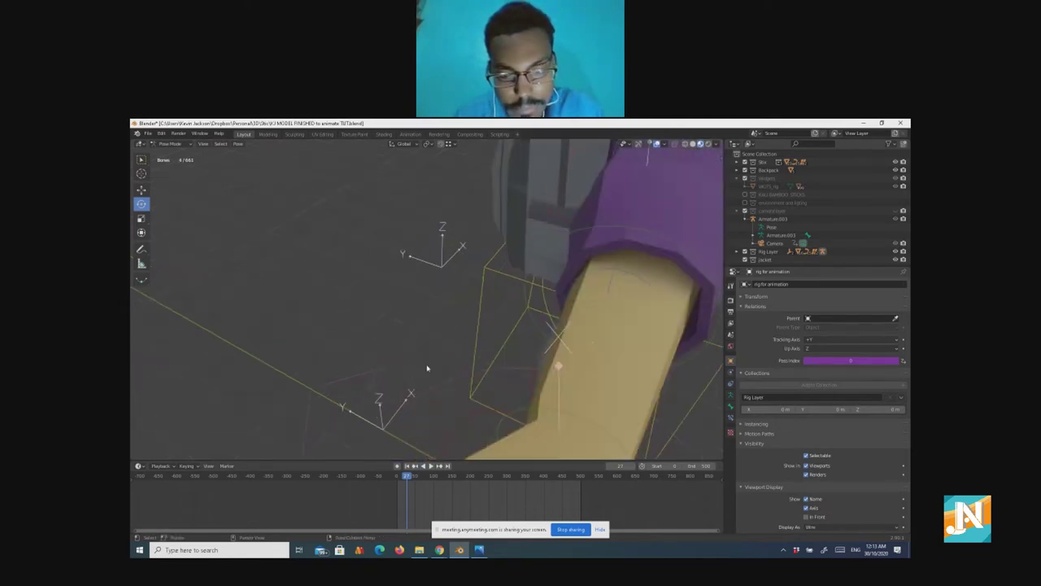
pyautogui.scroll(-3, 386, 379)
pyautogui.keyDown('shift'); pyautogui.click(409, 391); pyautogui.keyUp('shift')
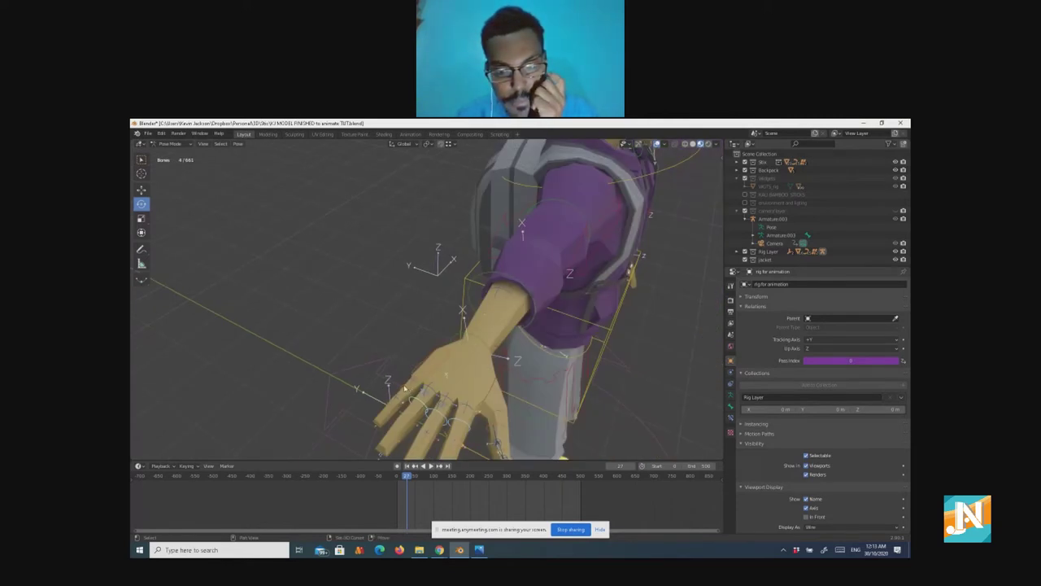
pyautogui.keyDown('shift'); pyautogui.click(405, 391); pyautogui.keyUp('shift')
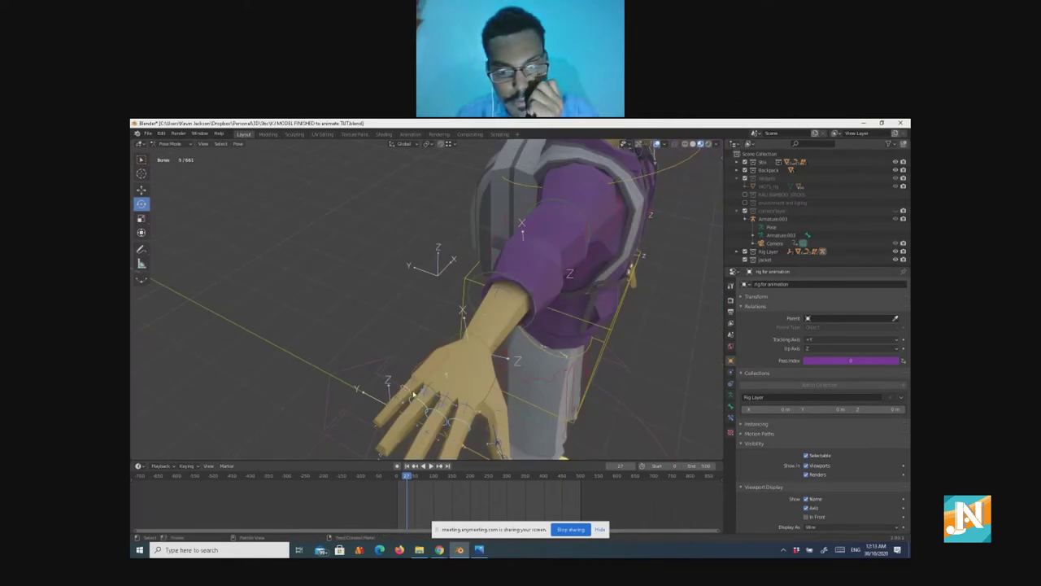
pyautogui.press('r')
pyautogui.press('x')
pyautogui.press('x')
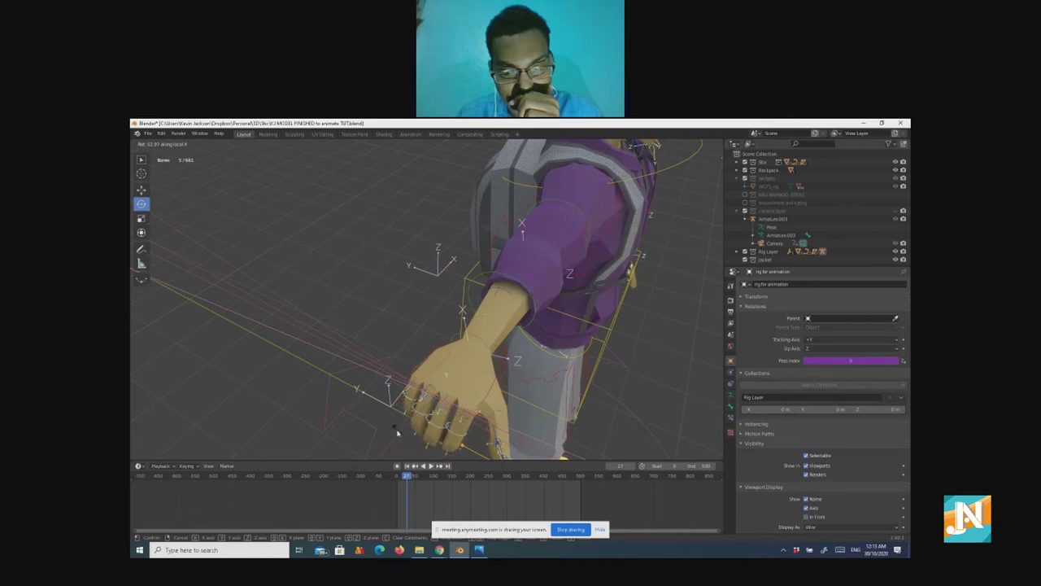
pyautogui.click(398, 433)
pyautogui.moveTo(370, 345); pyautogui.dragTo(312, 355, button='middle')
pyautogui.press('r')
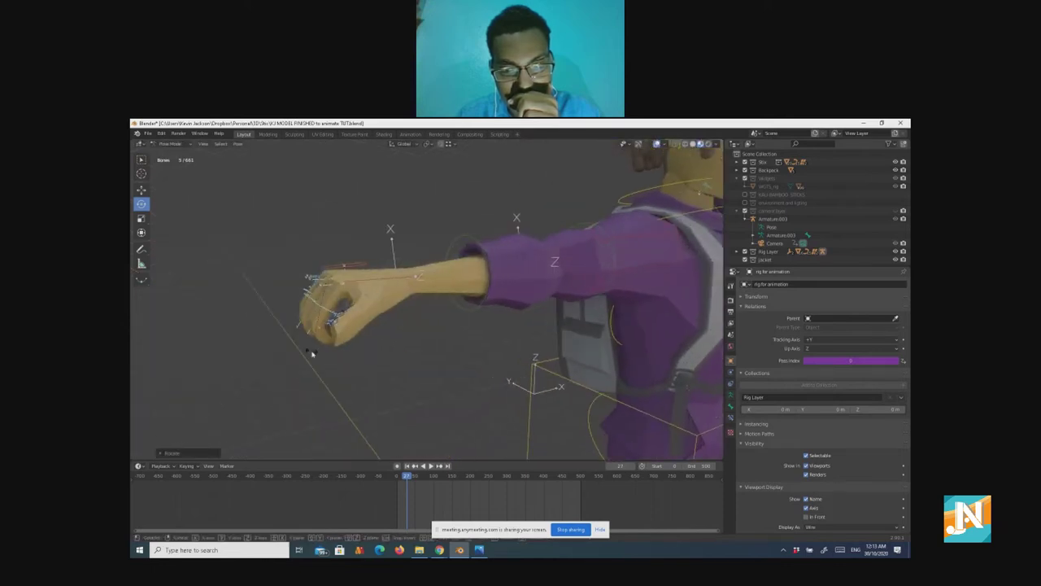
pyautogui.press('x')
pyautogui.press('x')
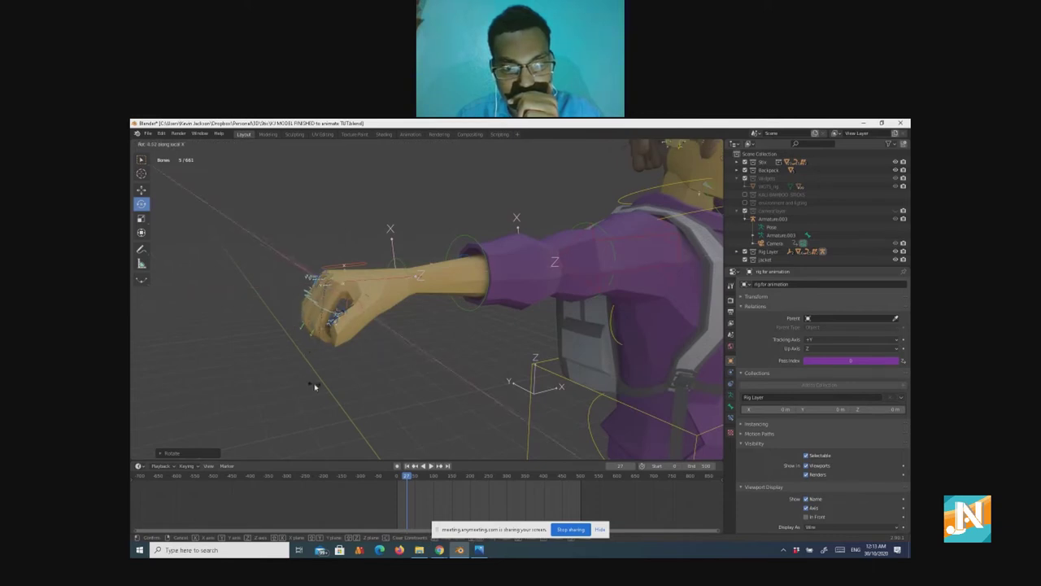
pyautogui.click(376, 392)
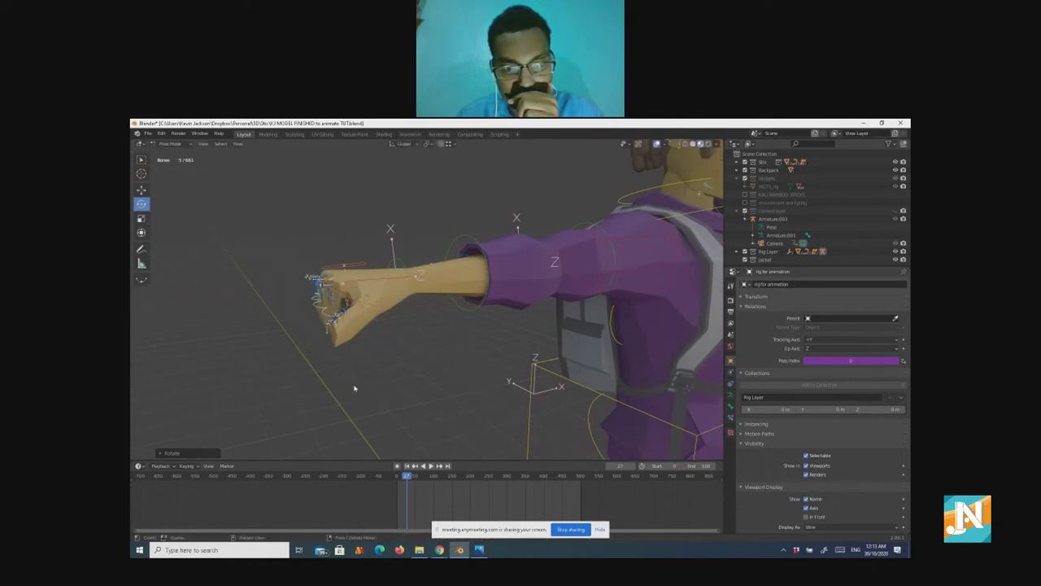
pyautogui.moveTo(372, 383); pyautogui.dragTo(345, 379, button='middle')
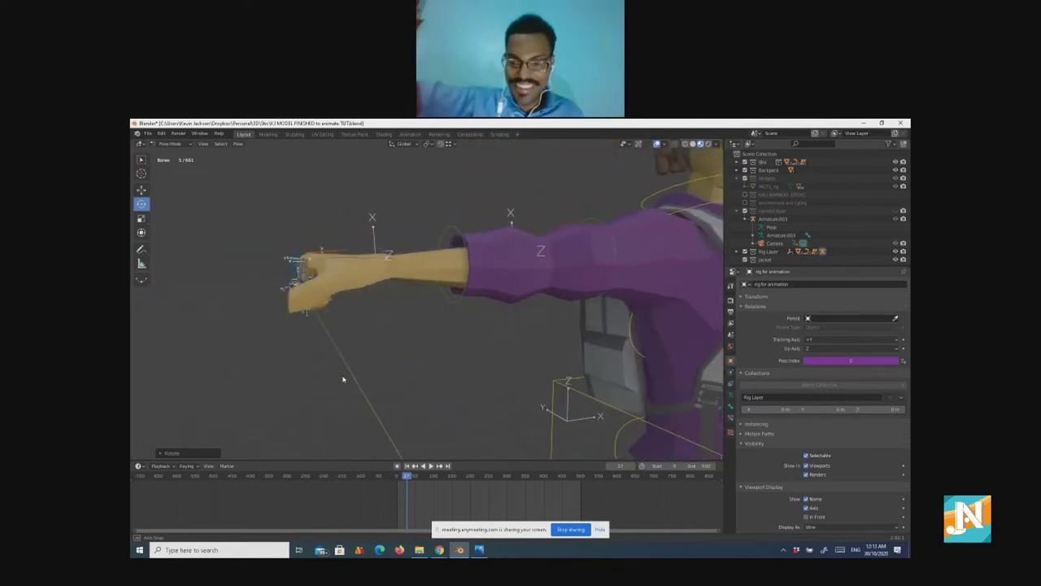
pyautogui.click(380, 284)
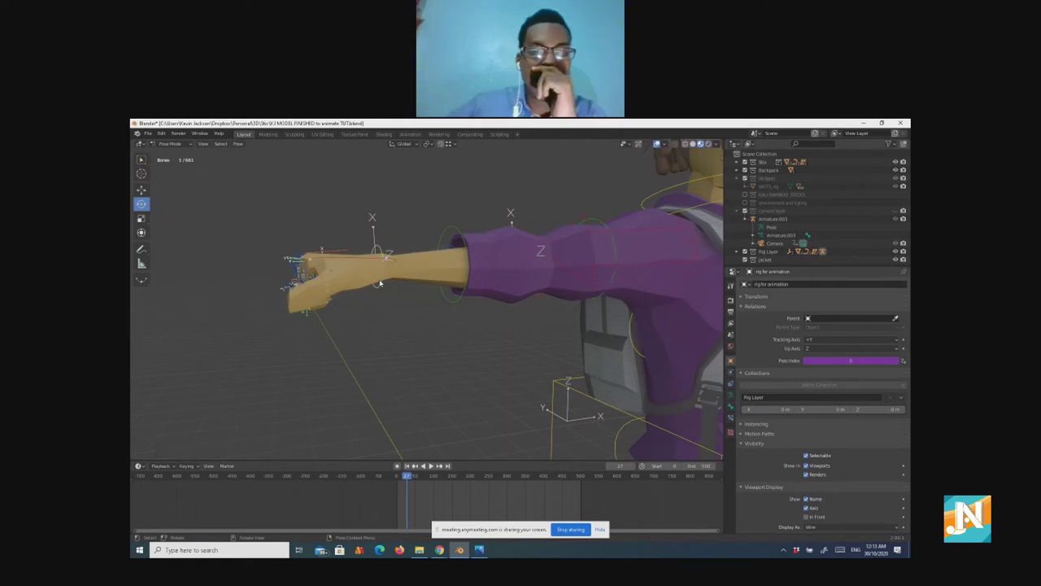
pyautogui.press('r')
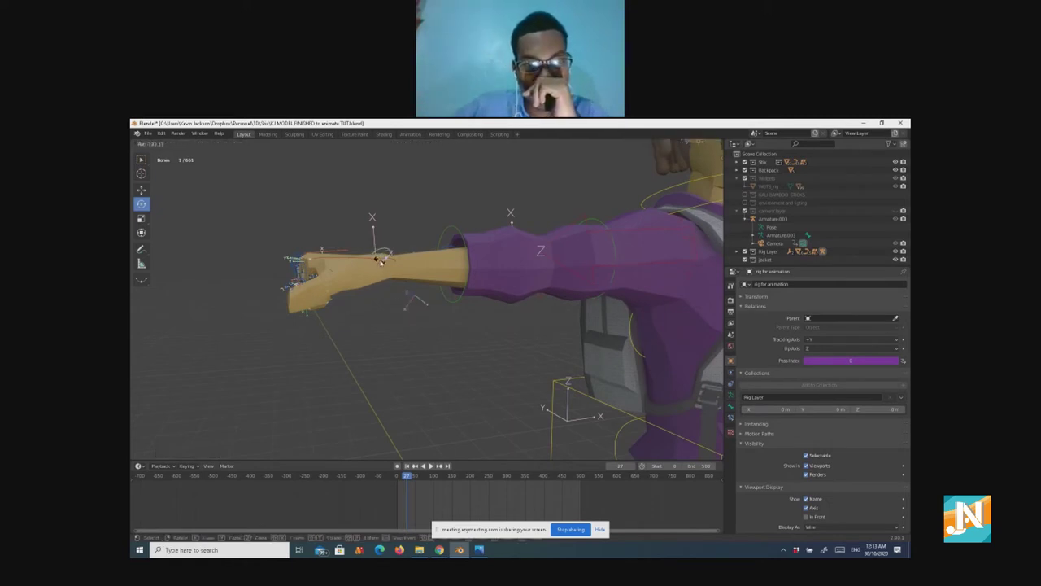
pyautogui.click(381, 264)
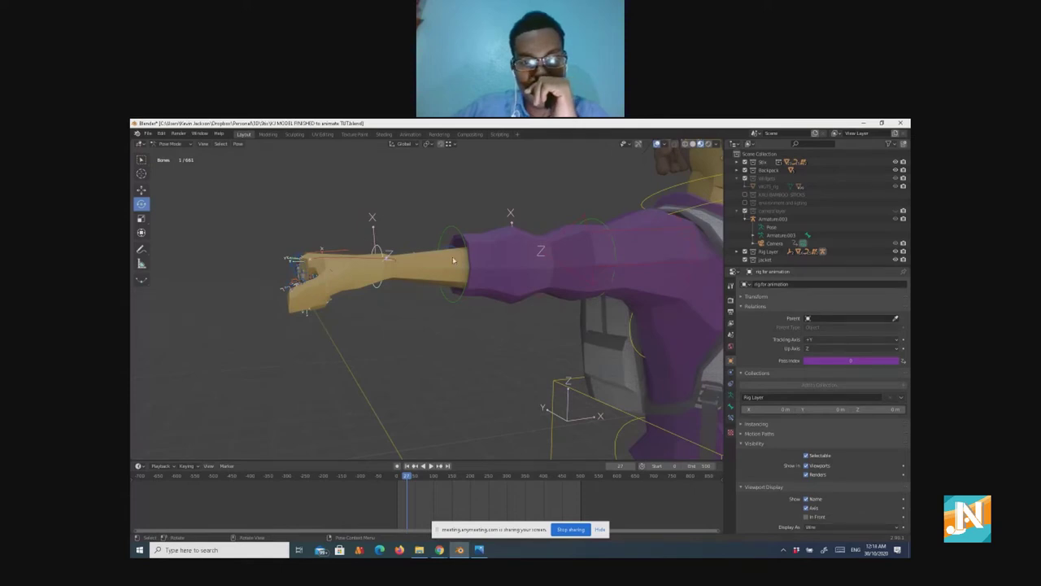
pyautogui.moveTo(407, 297); pyautogui.dragTo(435, 258, button='middle')
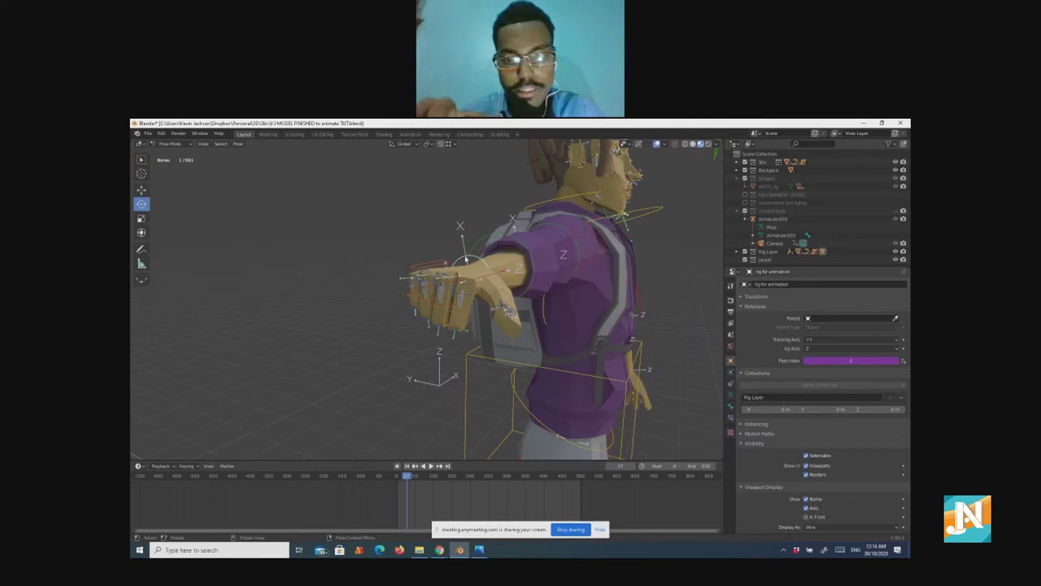
pyautogui.click(434, 266)
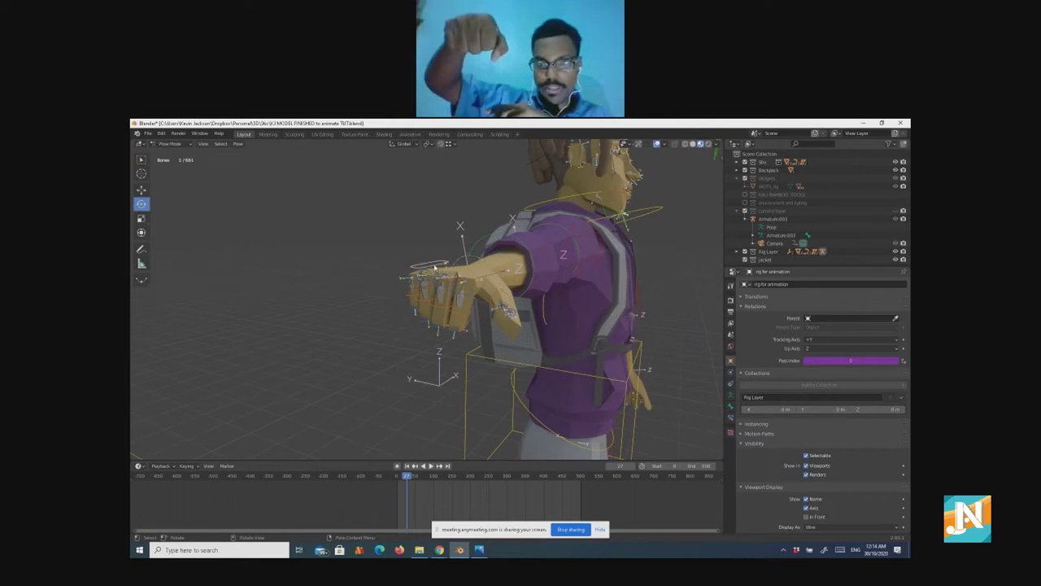
pyautogui.press('r')
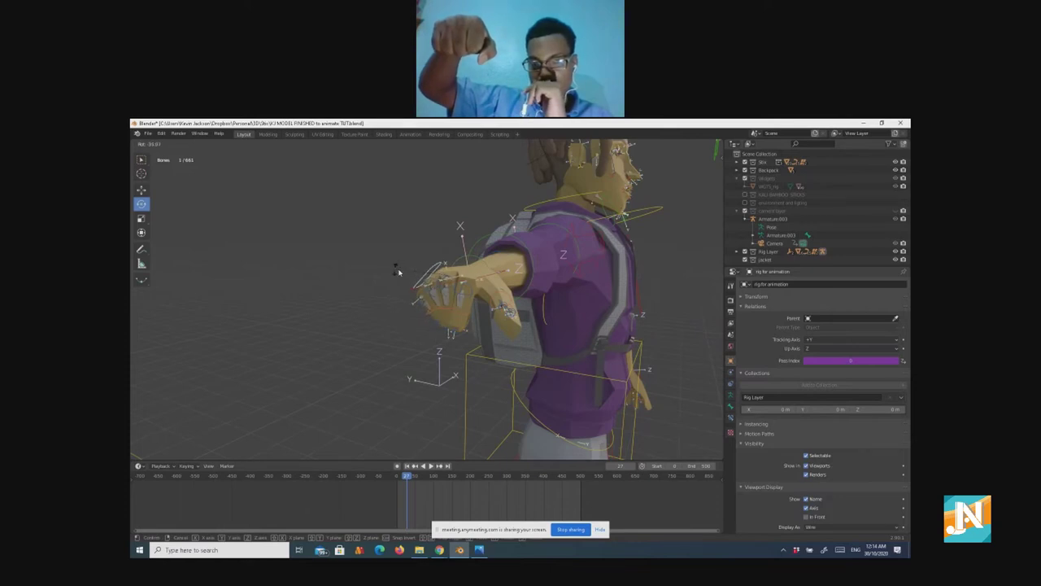
pyautogui.rightClick(398, 273)
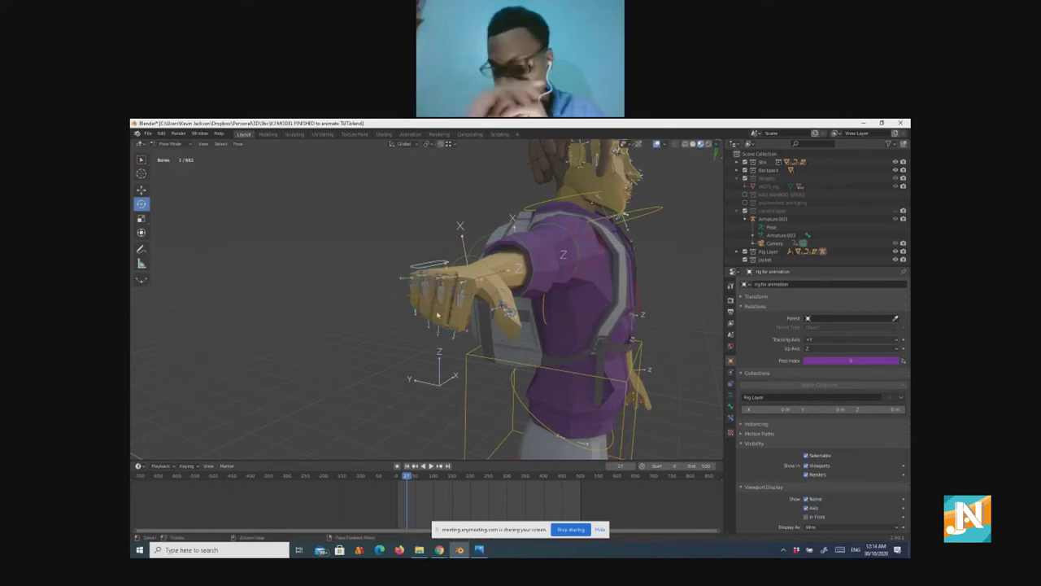
pyautogui.moveTo(372, 328); pyautogui.dragTo(493, 307, button='middle')
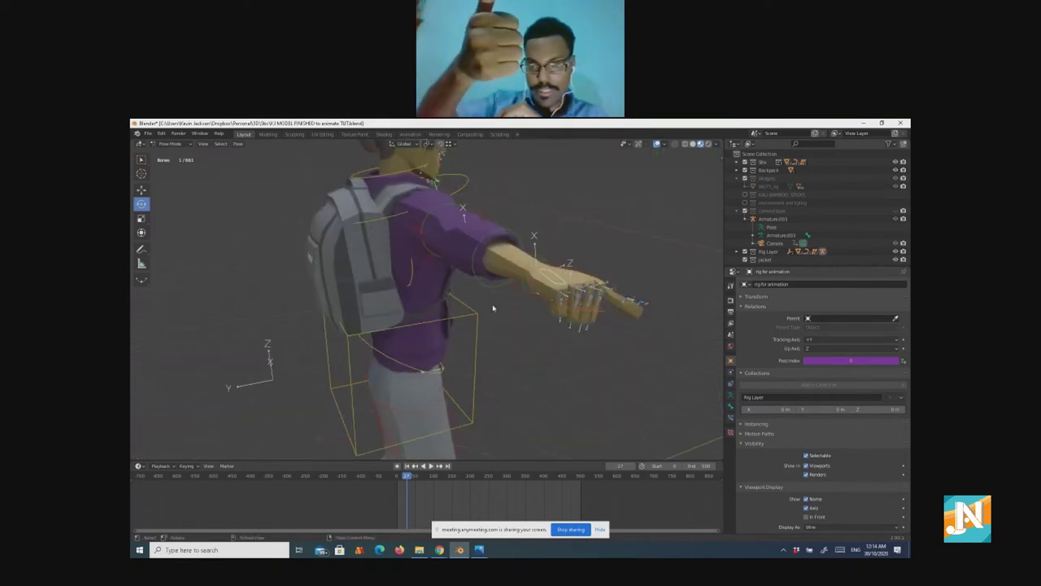
pyautogui.hotkey('alt', 'Tab')
pyautogui.hotkey('alt', 'Tab')
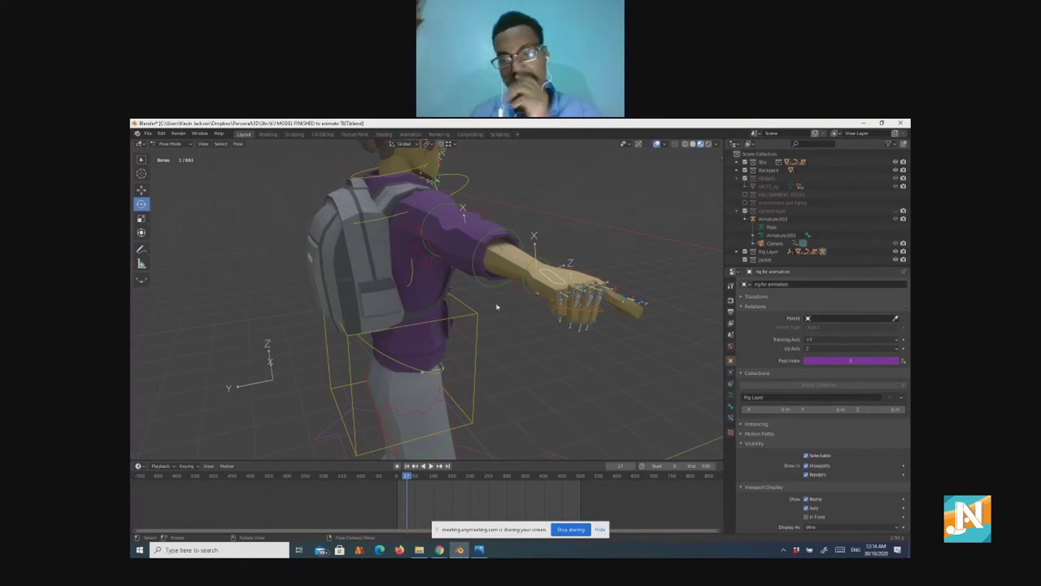
pyautogui.moveTo(496, 306)
pyautogui.mouseDown(button='middle')
pyautogui.moveTo(521, 309)
pyautogui.moveTo(476, 311)
pyautogui.mouseUp(button='middle')
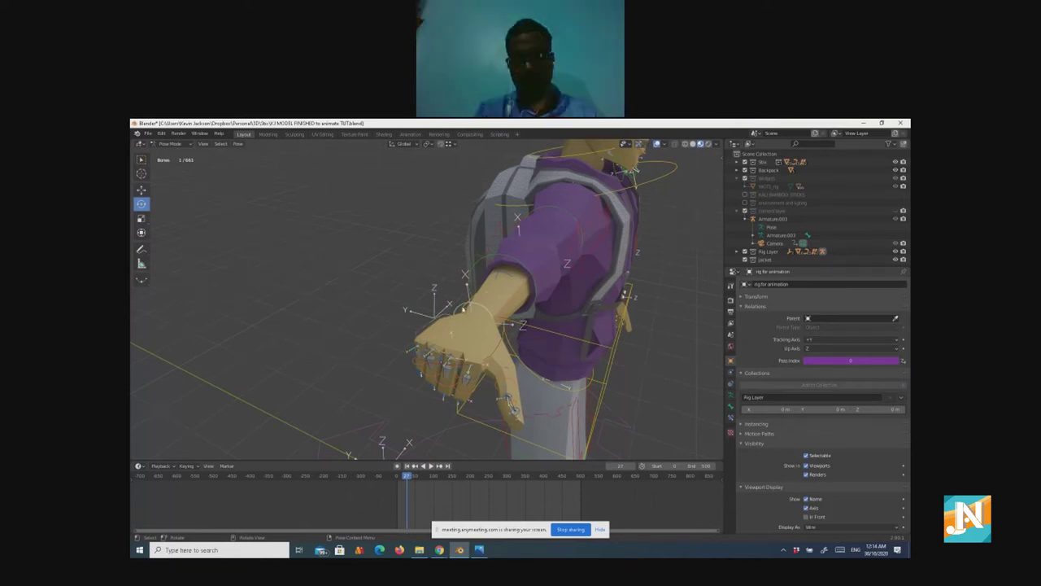
# Step: Rotate the forearm control, then twist it about its own Y axis
pyautogui.moveTo(462, 308); pyautogui.dragTo(332, 292, button='middle')
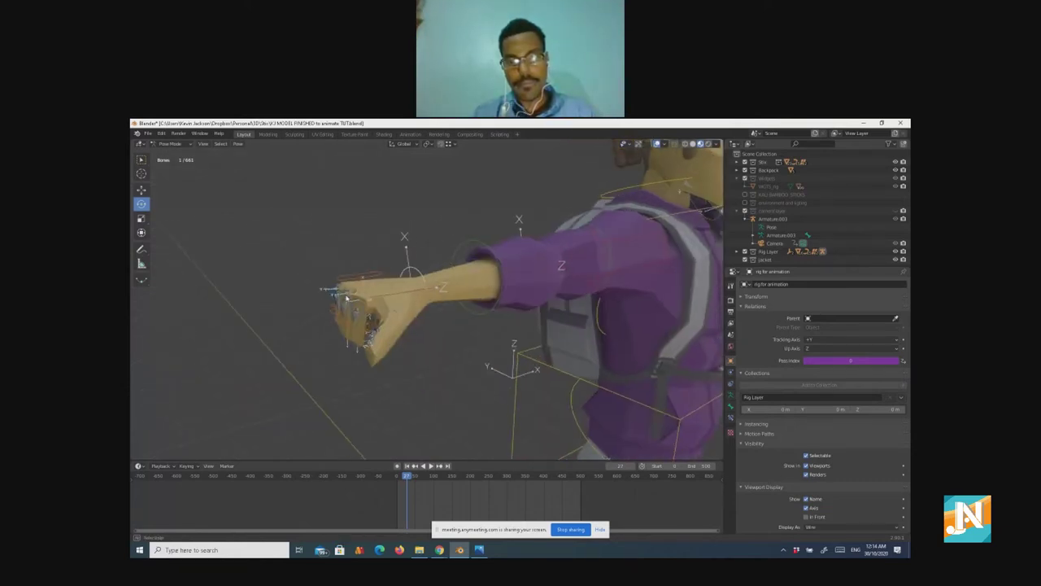
pyautogui.click(481, 244)
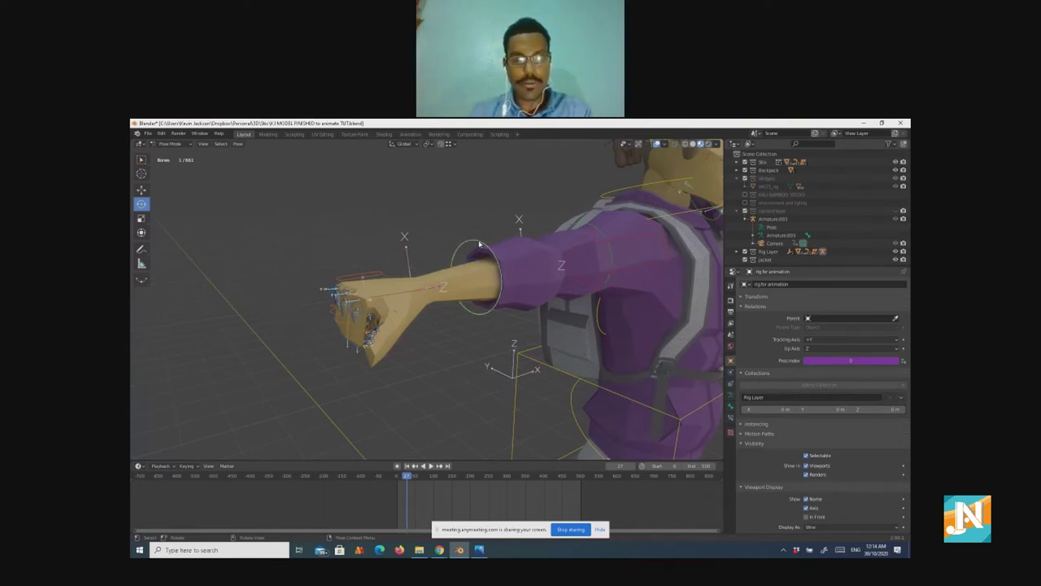
pyautogui.press('r')
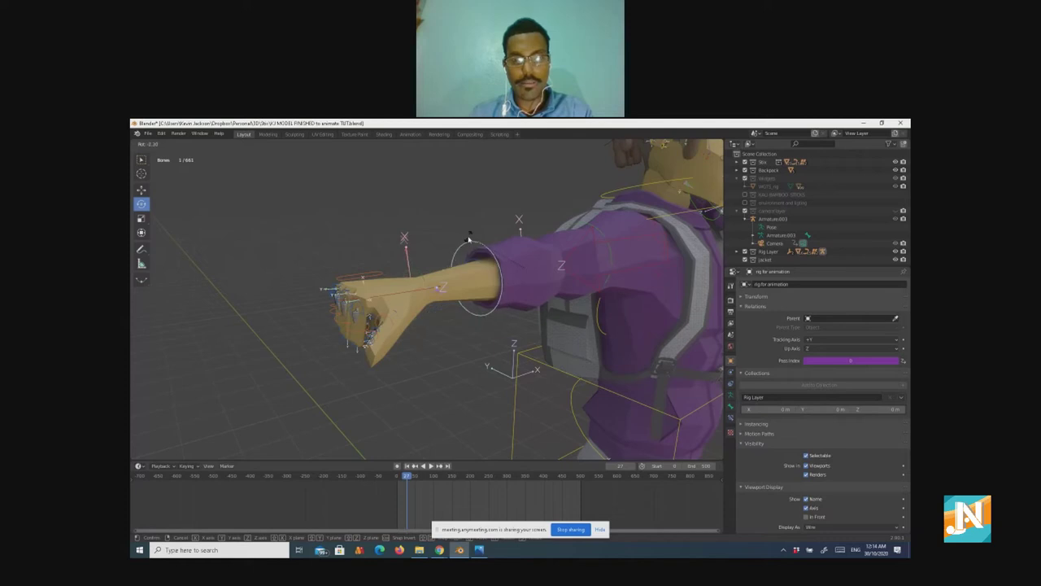
pyautogui.click(468, 239)
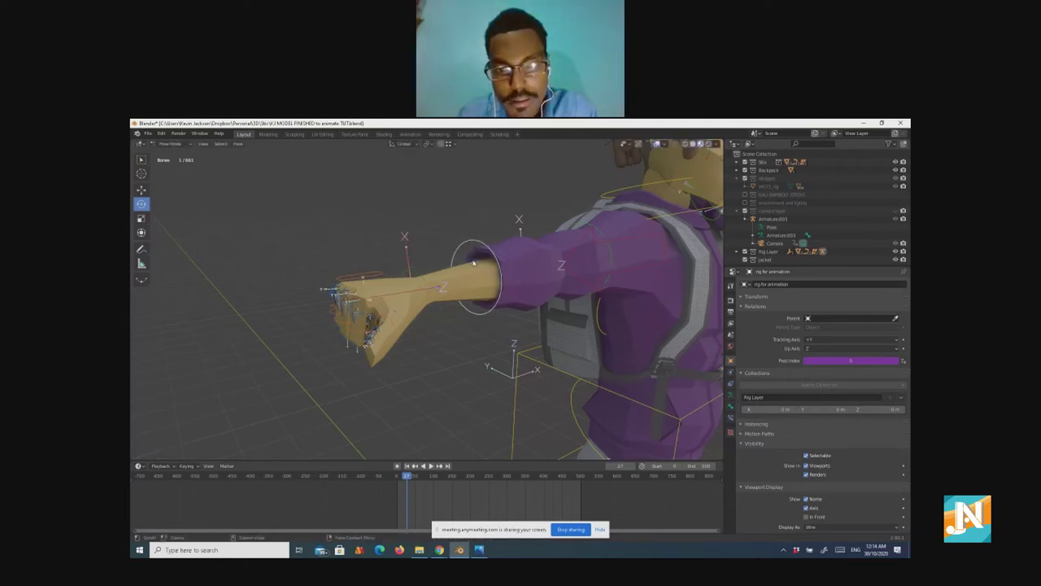
pyautogui.press('h')
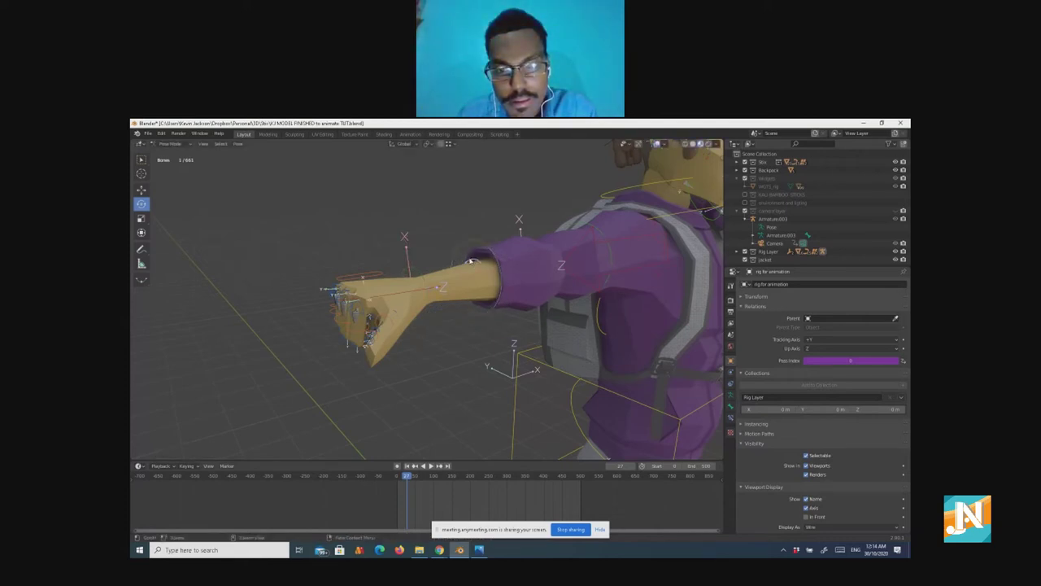
pyautogui.press('r')
pyautogui.press('y')
pyautogui.press('y')
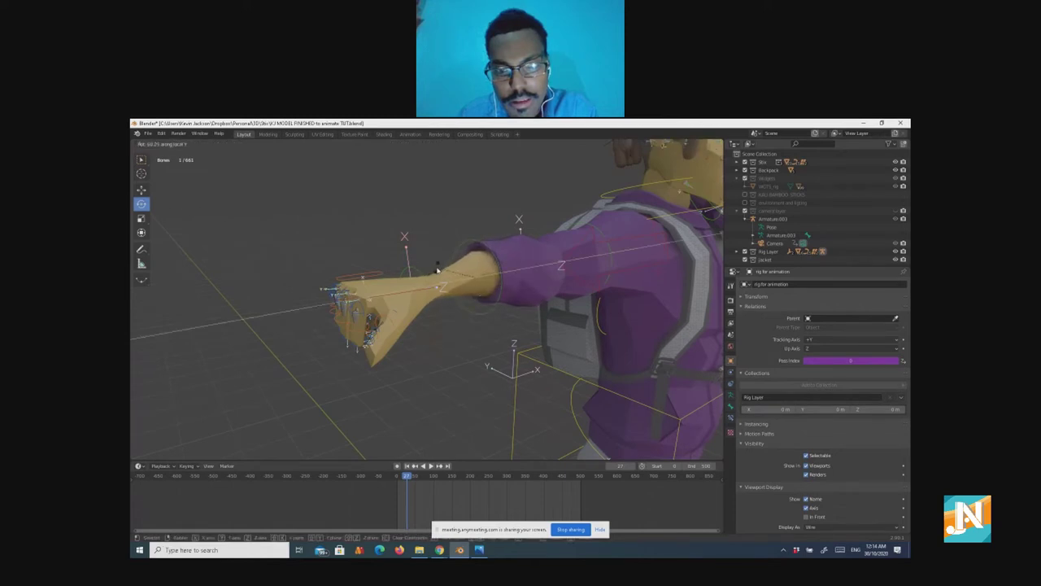
pyautogui.click(437, 270)
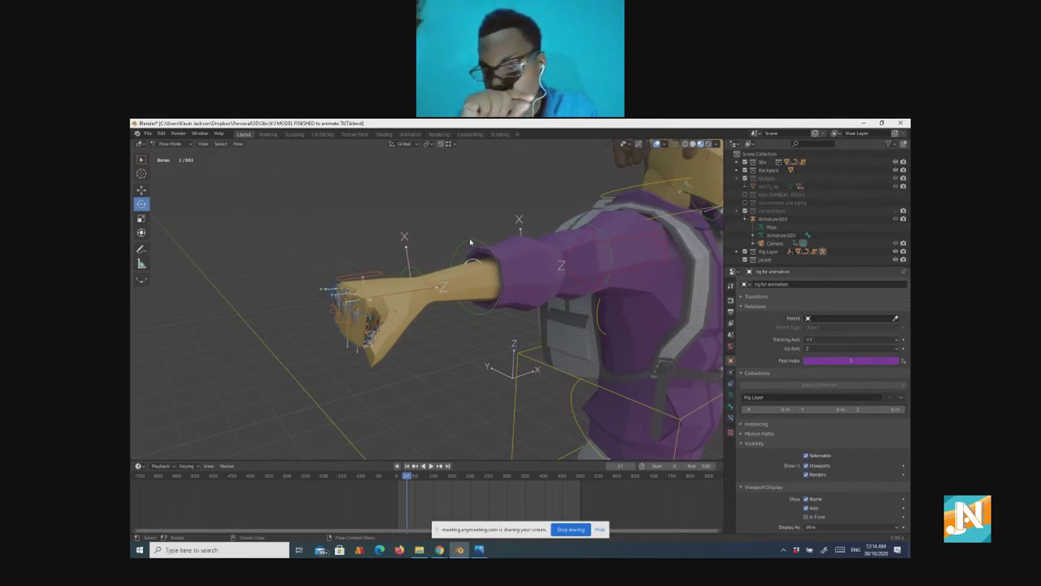
# Step: Try raising the upper arm on its local X axis, then undo it
pyautogui.click(469, 242)
pyautogui.press('r')
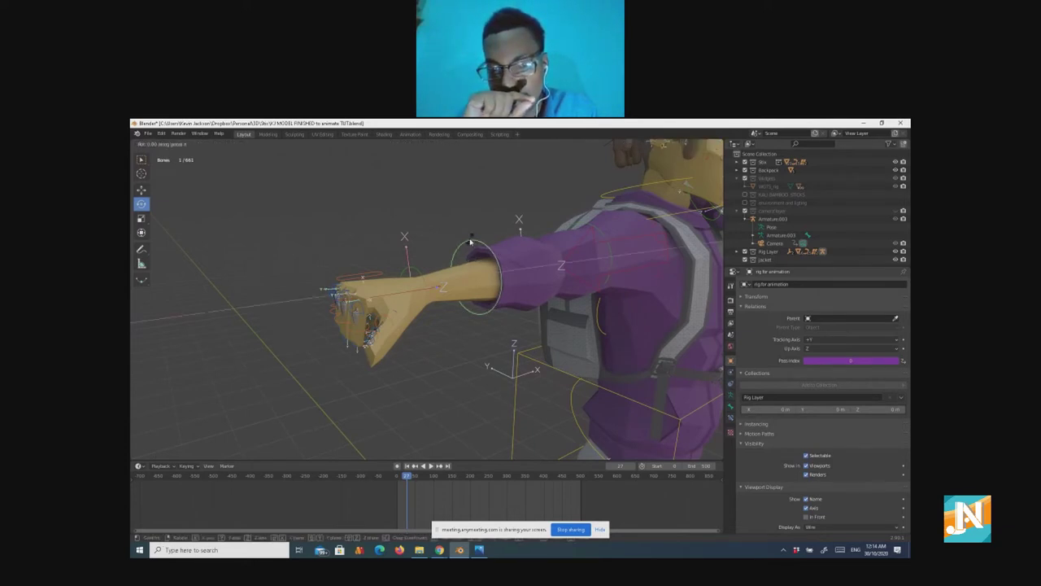
pyautogui.press('x')
pyautogui.press('x')
pyautogui.click(455, 247)
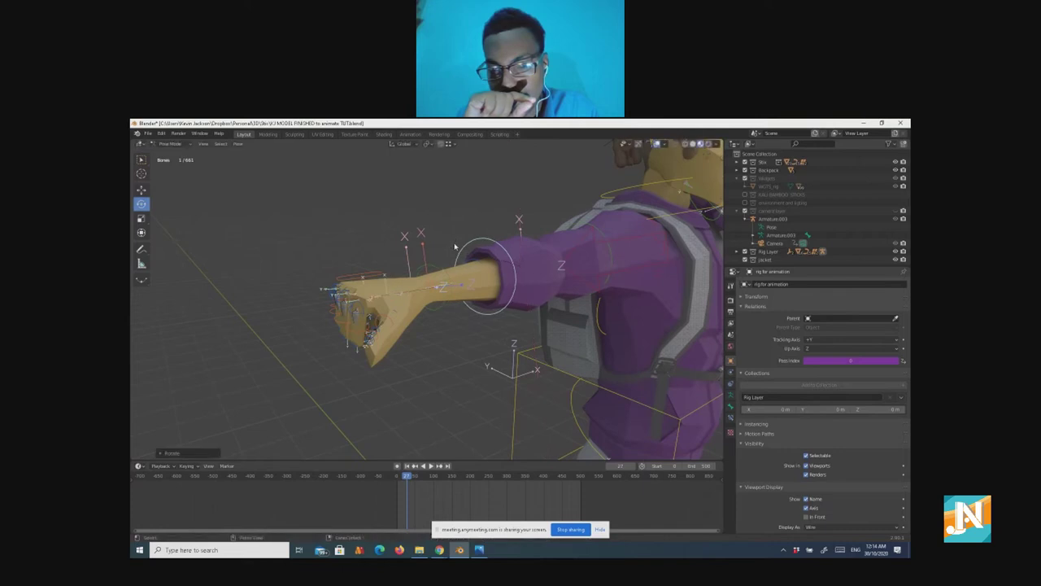
pyautogui.hotkey('ctrl', 'z')
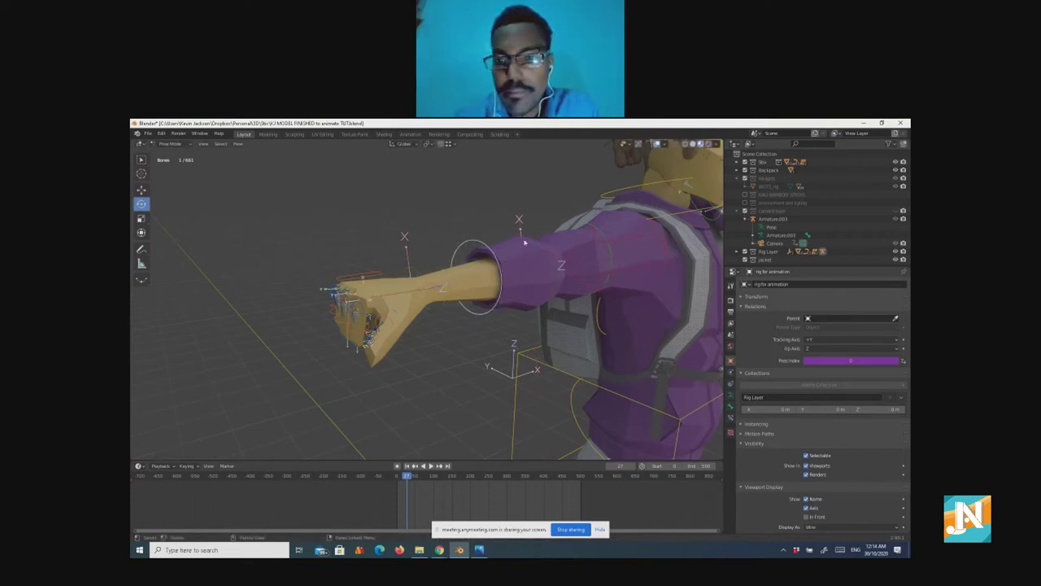
pyautogui.moveTo(511, 277); pyautogui.dragTo(483, 269, button='middle')
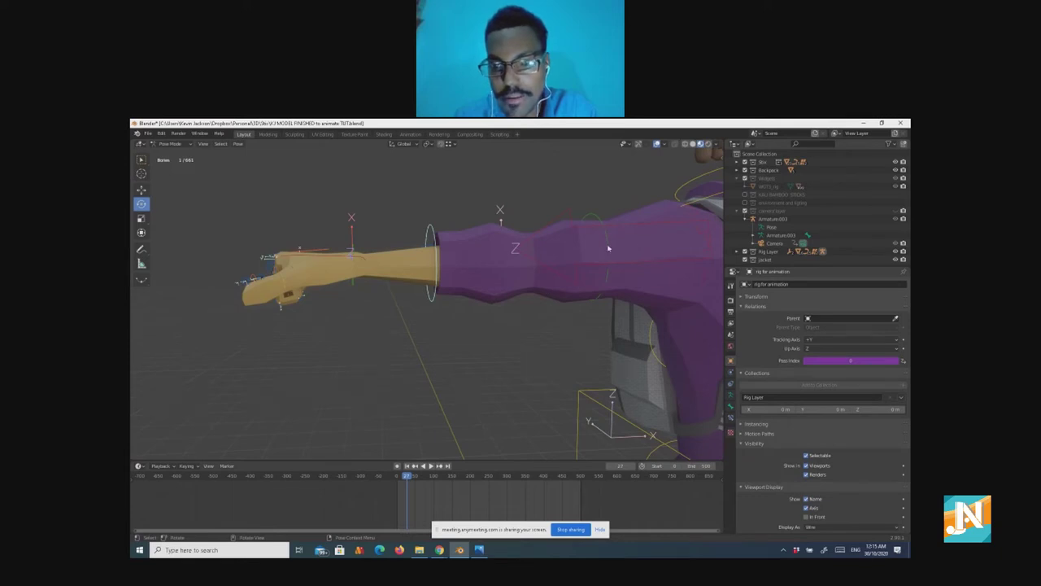
# Step: Roll the upper arm control around its local Y axis
pyautogui.click(598, 222)
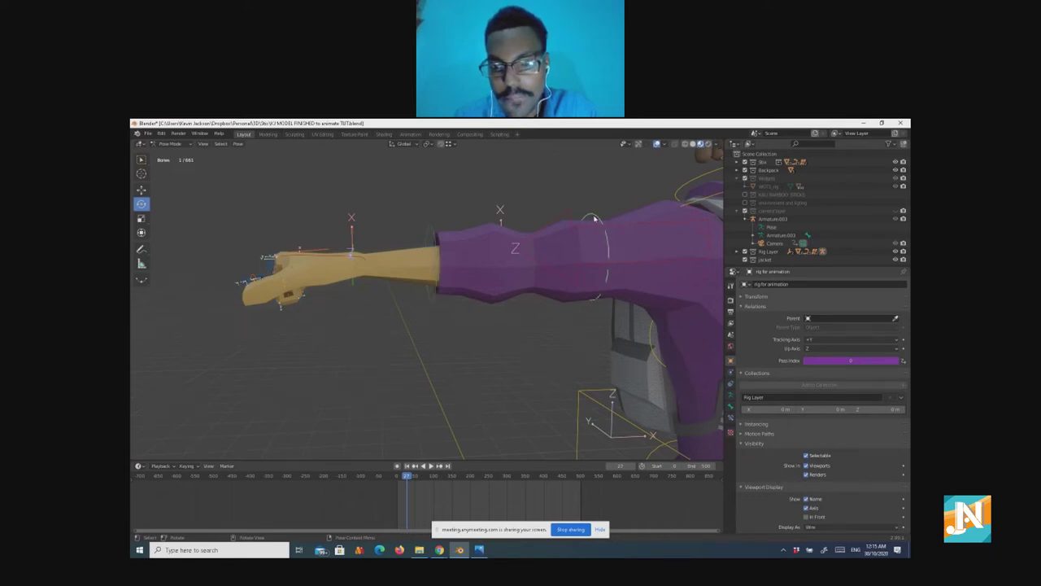
pyautogui.moveTo(593, 220); pyautogui.dragTo(597, 222, button='middle')
pyautogui.press('r')
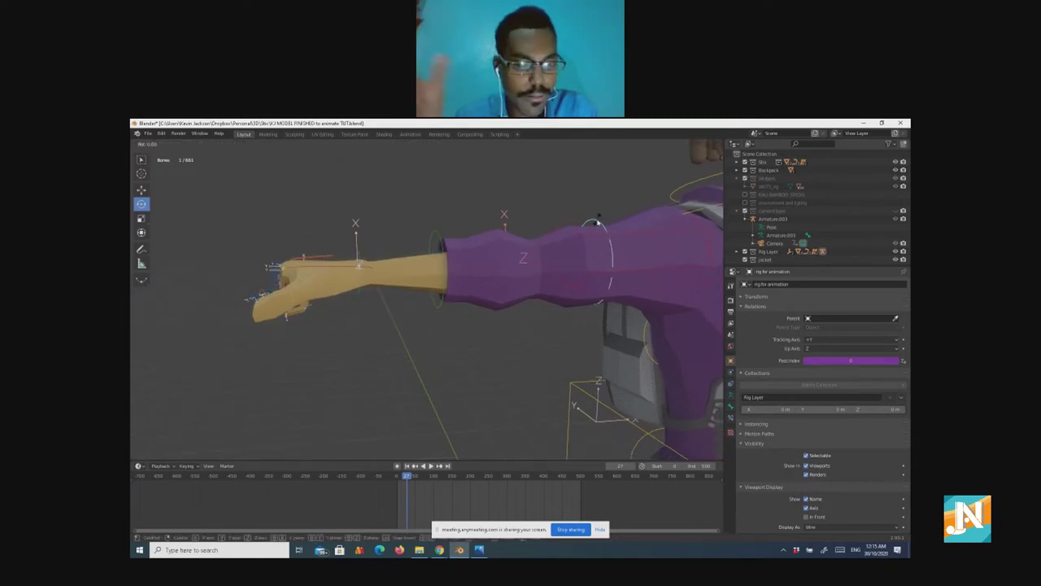
pyautogui.press('y')
pyautogui.press('y')
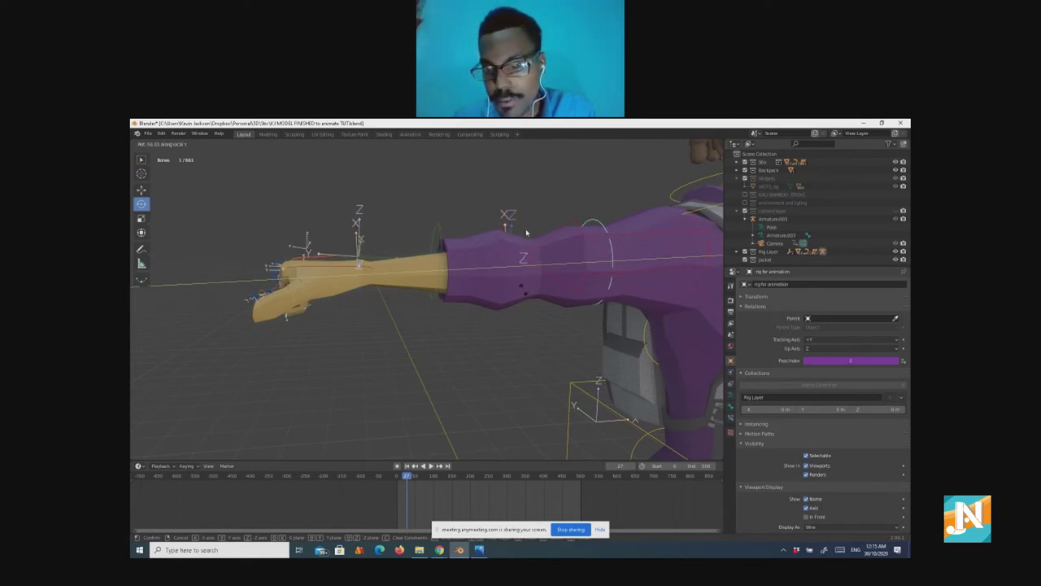
pyautogui.click(555, 180)
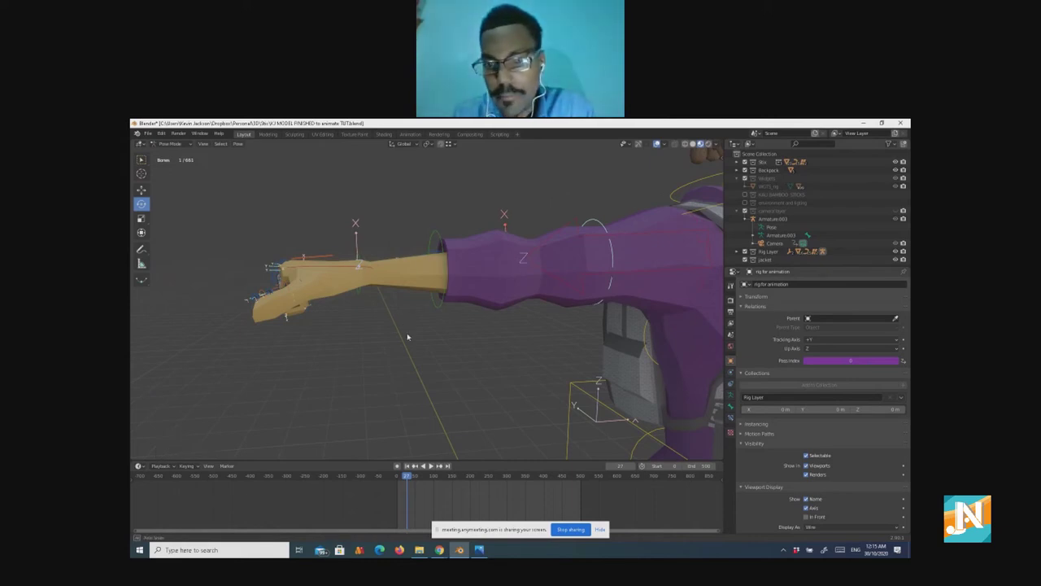
# Step: Try tilting the hand bone, then clear its rotation and cancel the Y twist to keep it straight
pyautogui.moveTo(409, 339); pyautogui.dragTo(394, 317, button='middle')
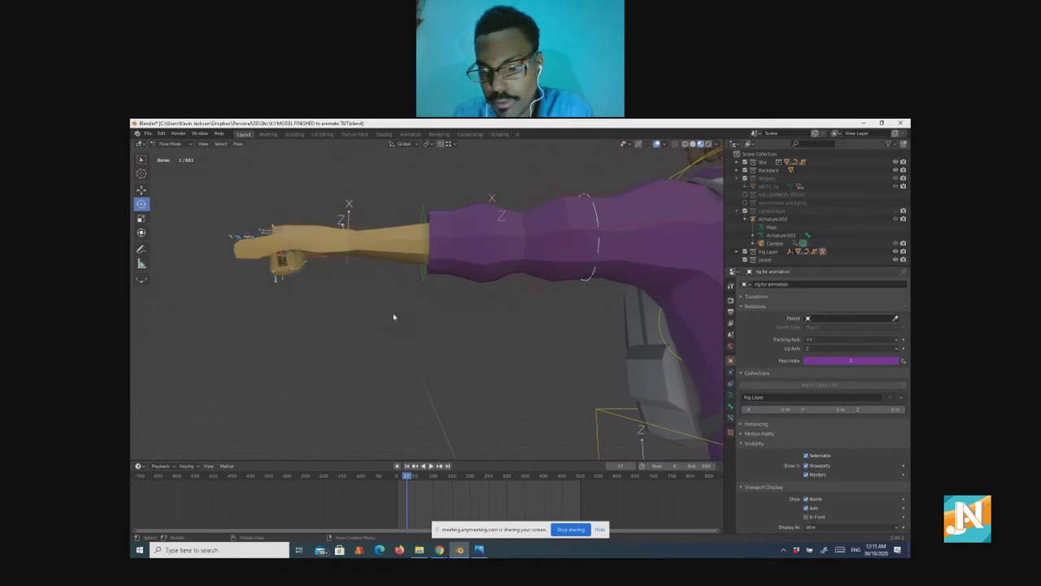
pyautogui.click(346, 261)
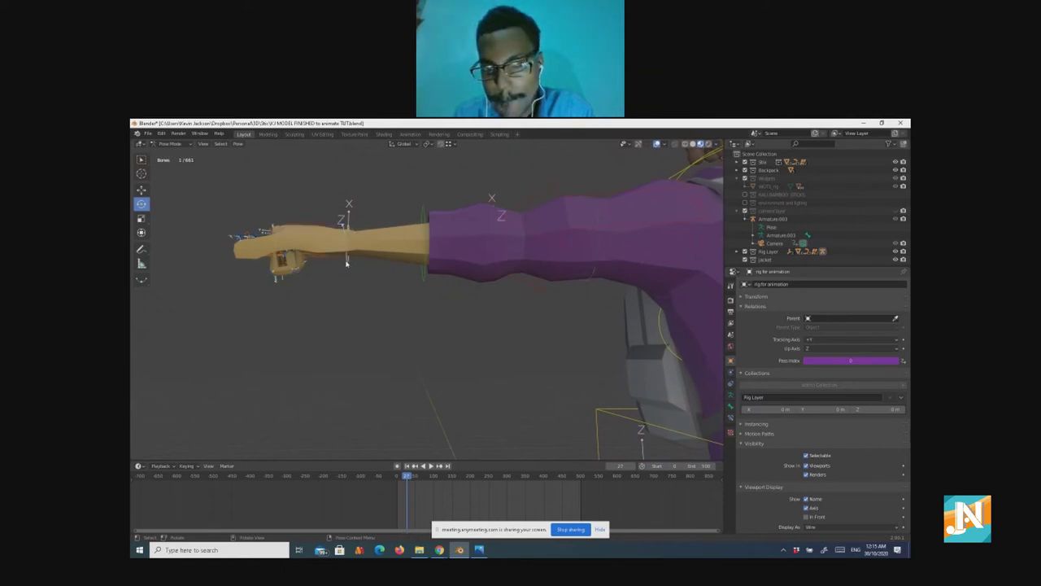
pyautogui.moveTo(341, 260); pyautogui.dragTo(339, 266)
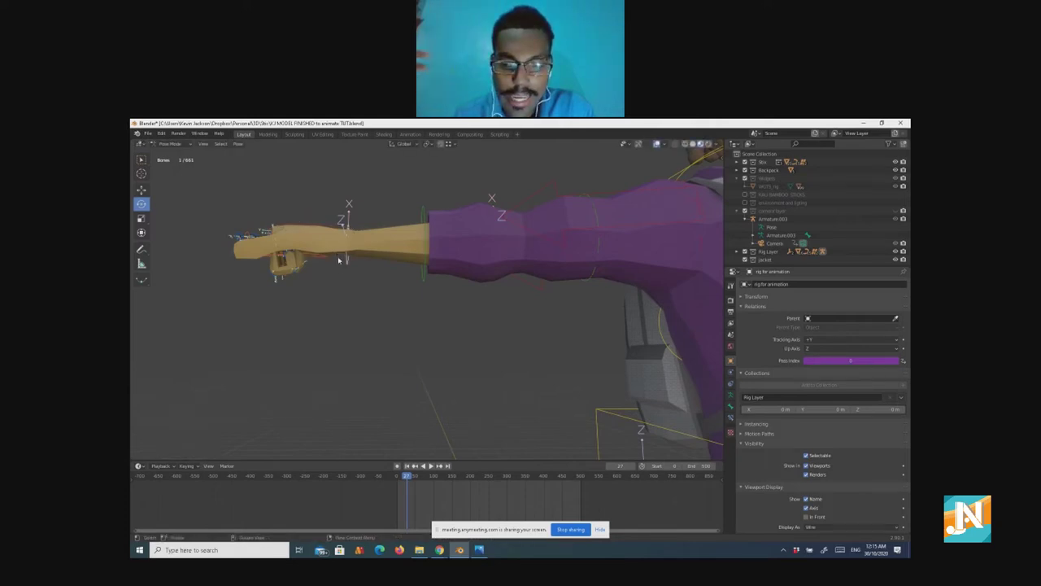
pyautogui.moveTo(339, 260); pyautogui.dragTo(301, 348)
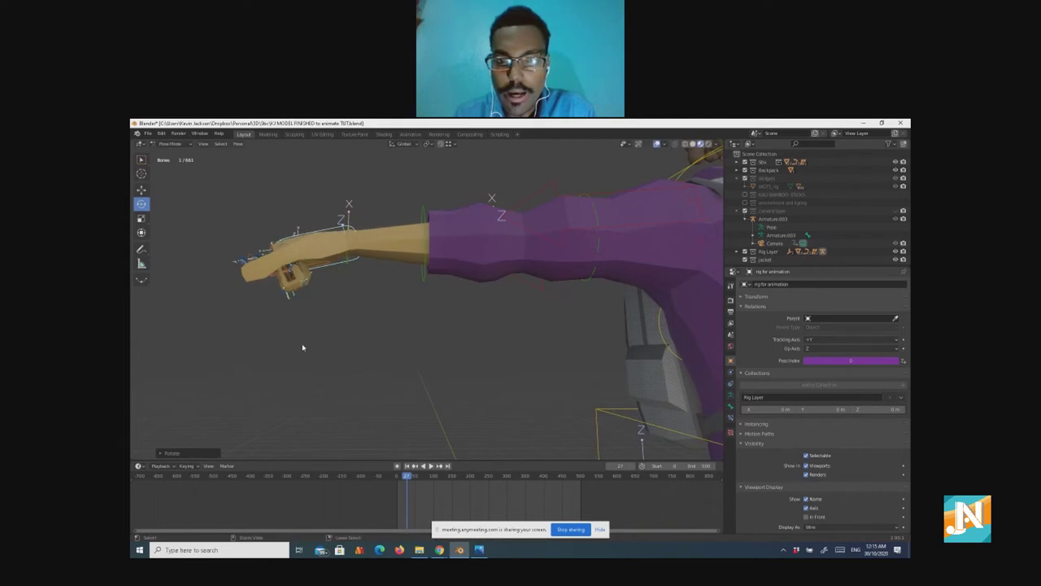
pyautogui.hotkey('alt', 'r')
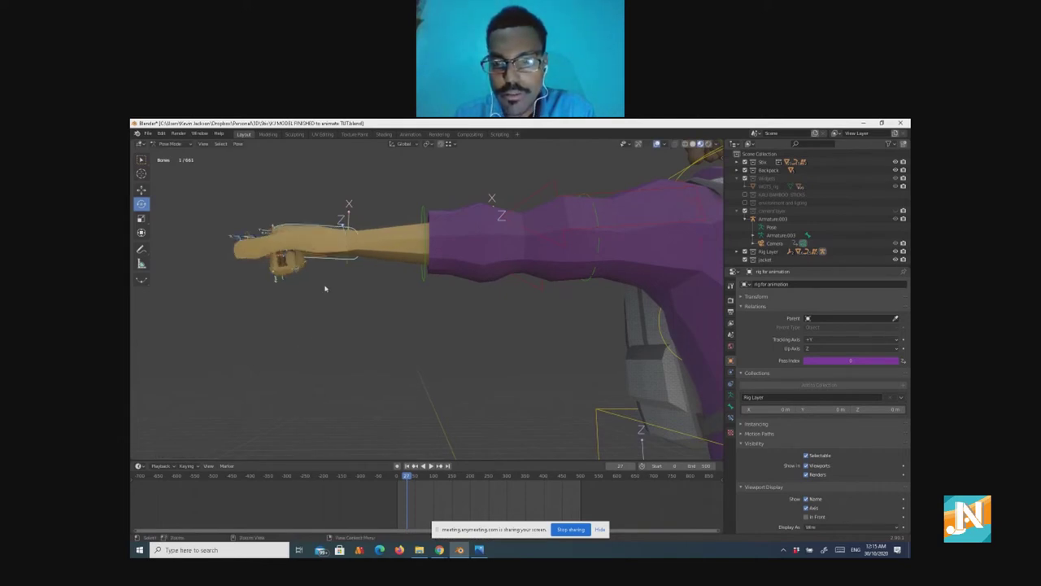
pyautogui.press('r')
pyautogui.press('y')
pyautogui.press('y')
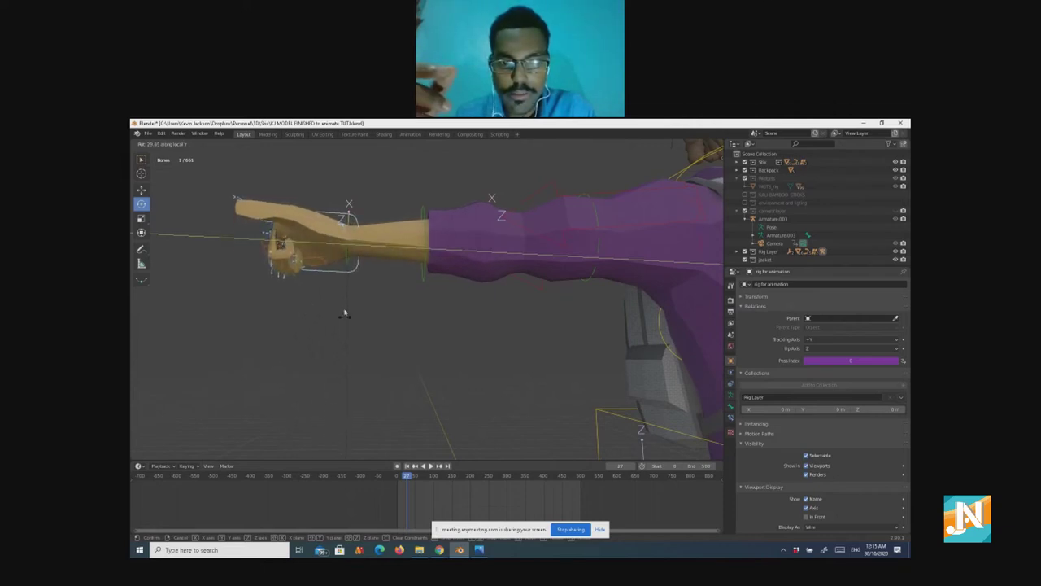
pyautogui.press('Escape')
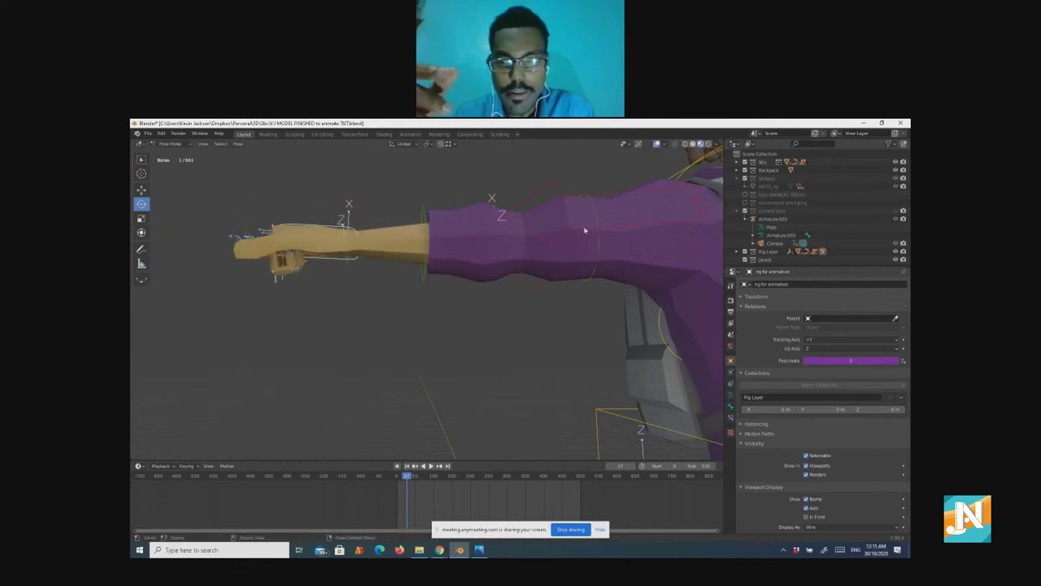
# Step: Roll the arrow-shaped arm control about its local Y axis
pyautogui.click(527, 201)
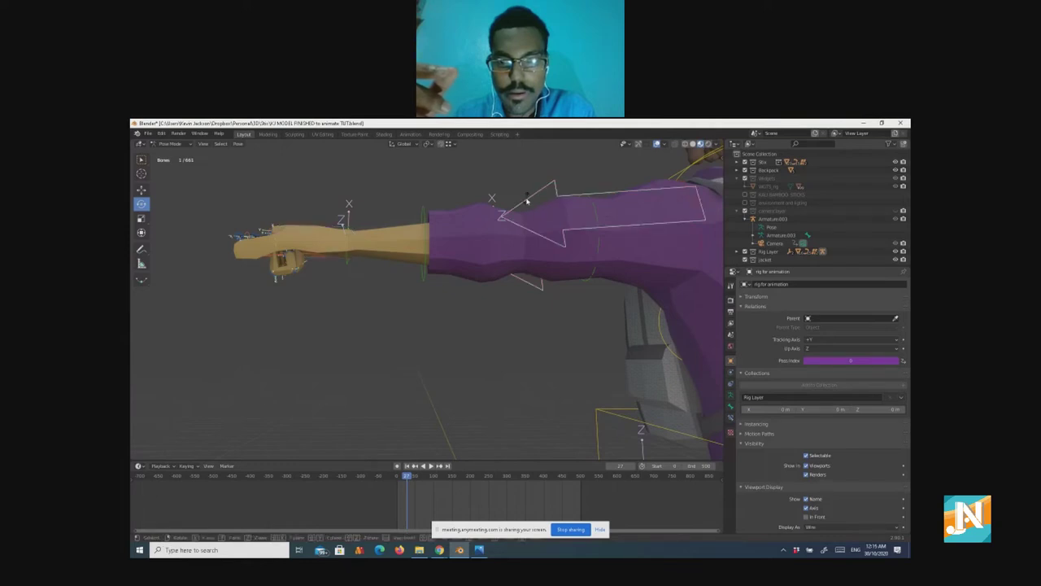
pyautogui.press('r')
pyautogui.press('y')
pyautogui.press('y')
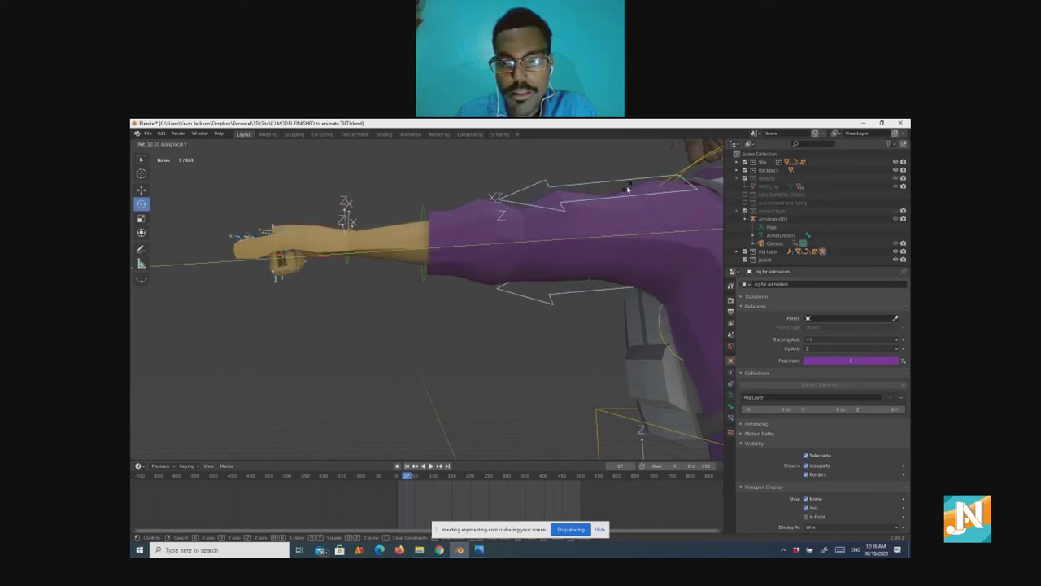
pyautogui.click(632, 186)
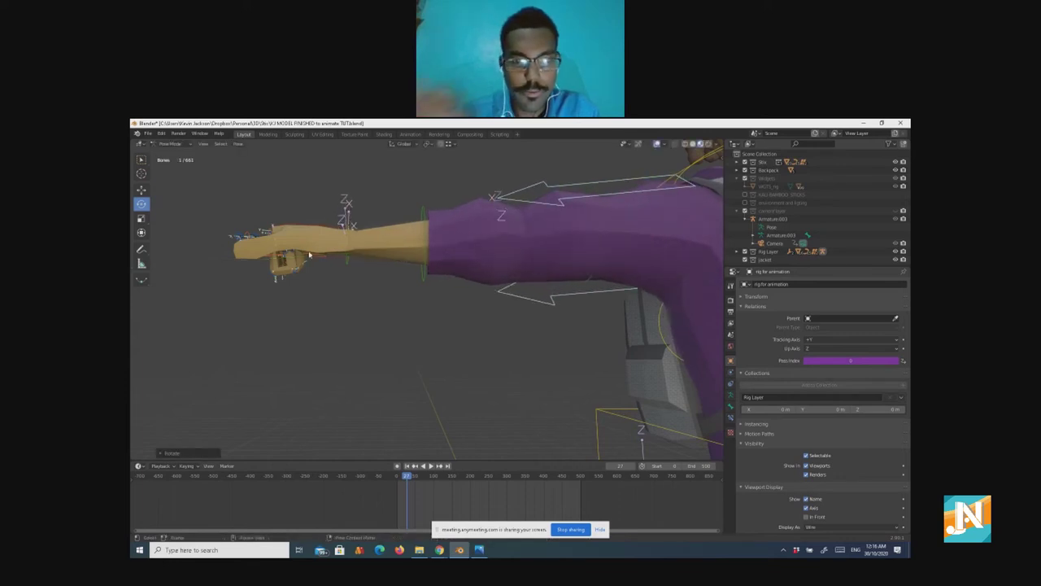
# Step: Twist the hand bones about their local Y axis so the pointing finger angles upward
pyautogui.moveTo(316, 258); pyautogui.dragTo(315, 256, button='middle')
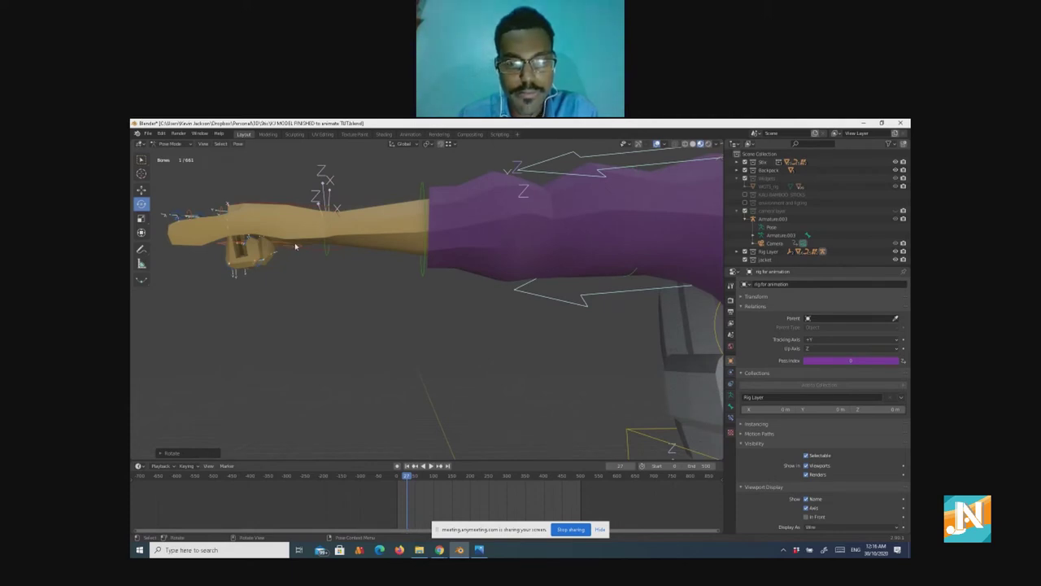
pyautogui.press('r')
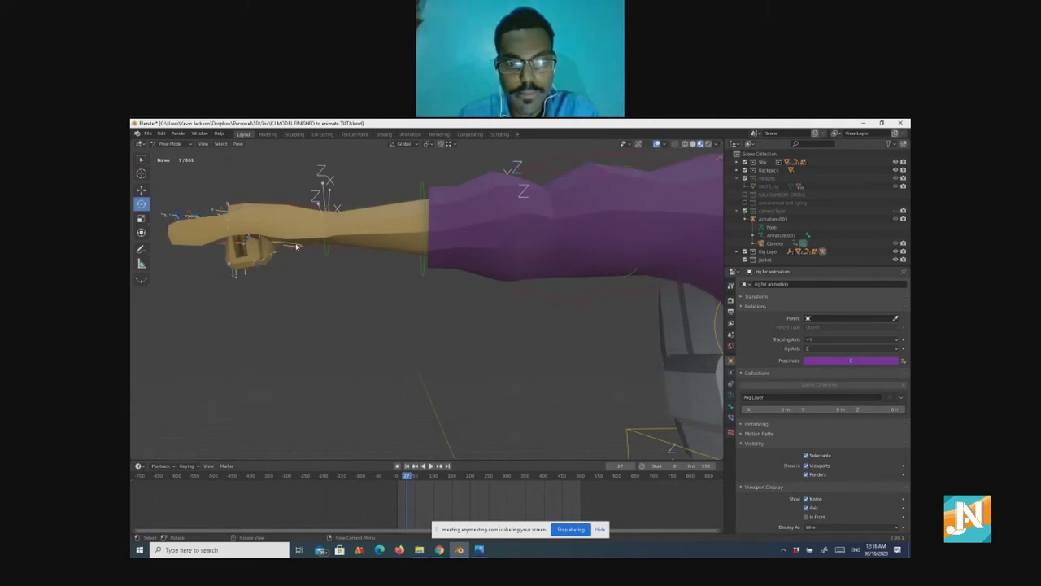
pyautogui.press('r')
pyautogui.press('y')
pyautogui.press('y')
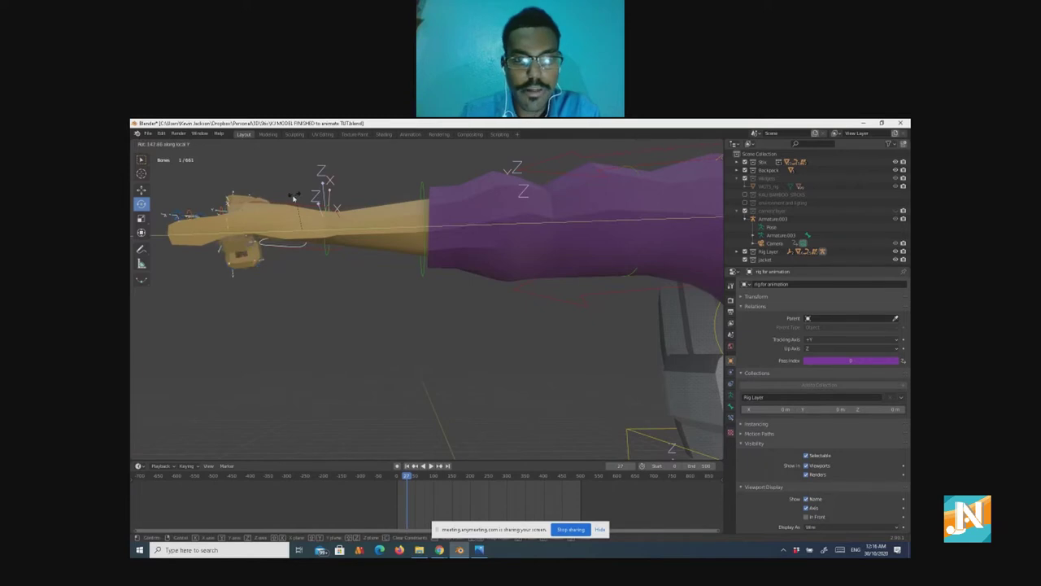
pyautogui.click(312, 250)
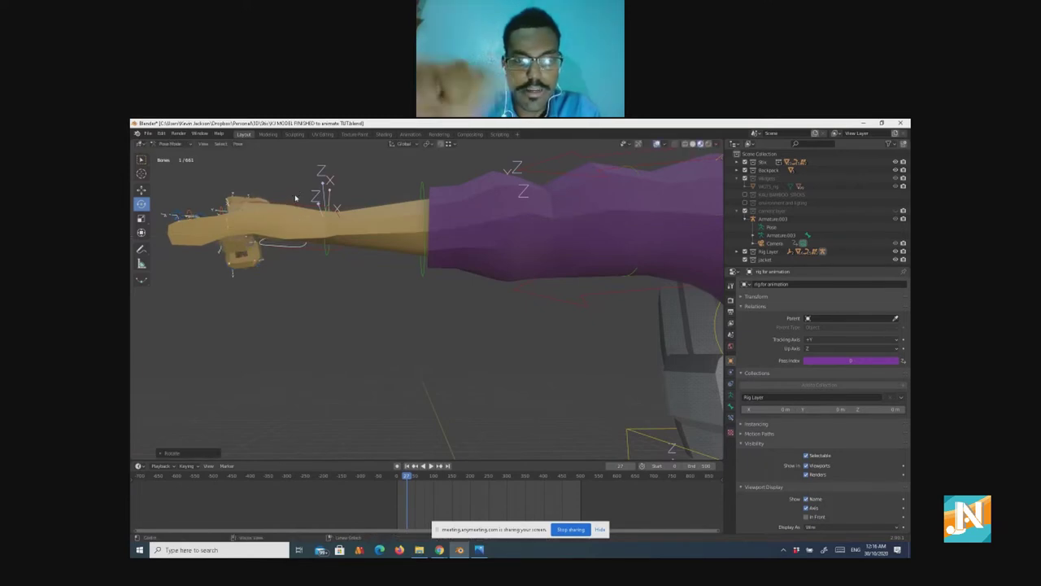
pyautogui.click(313, 251)
pyautogui.press('r')
pyautogui.press('y')
pyautogui.press('y')
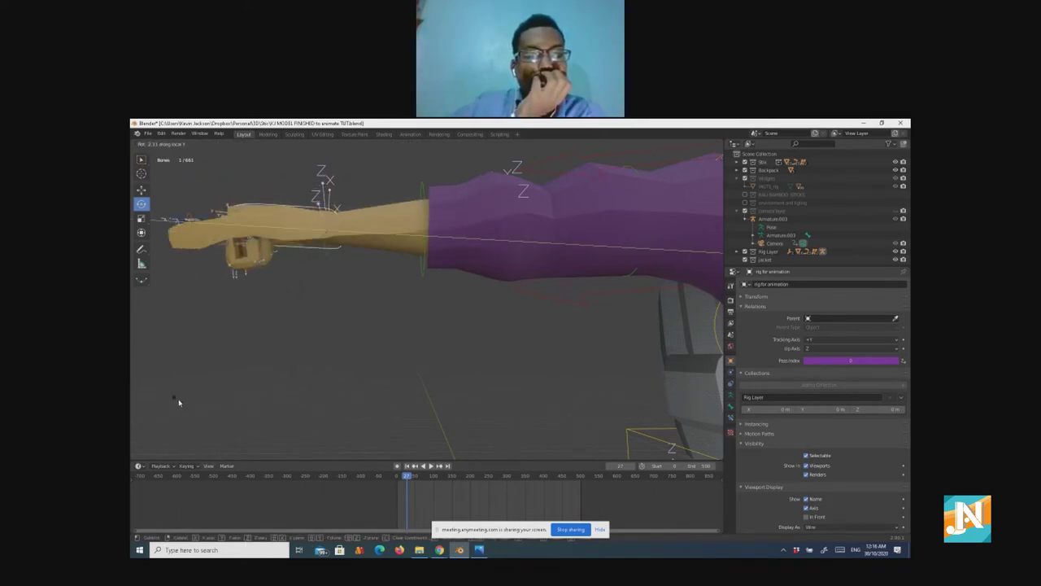
pyautogui.click(295, 461)
# Step: Adjust the hand bones with two more local Y twists so the hand faces forward
pyautogui.moveTo(350, 309); pyautogui.dragTo(360, 316, button='middle')
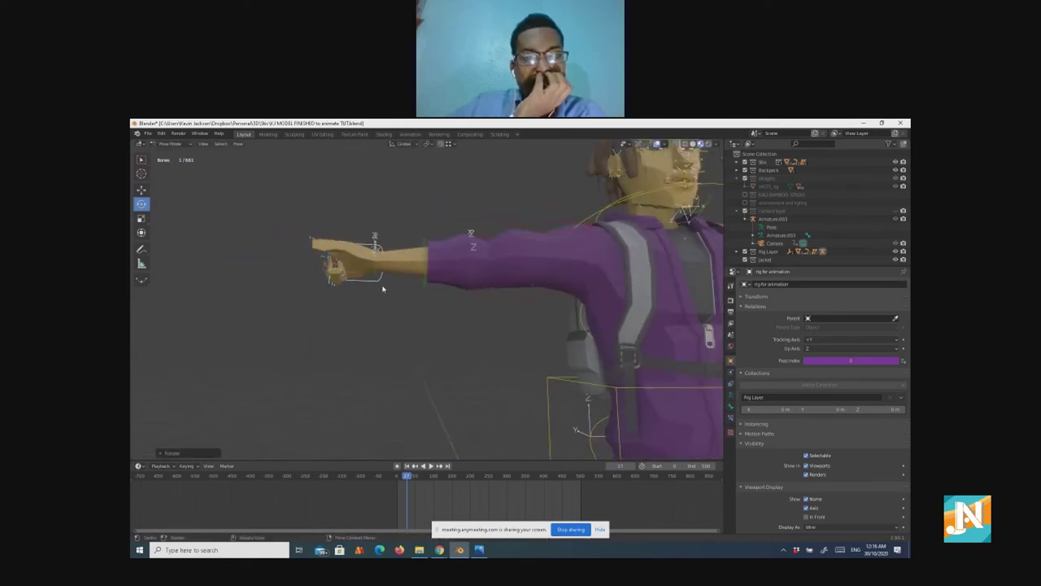
pyautogui.press('r')
pyautogui.press('y')
pyautogui.press('y')
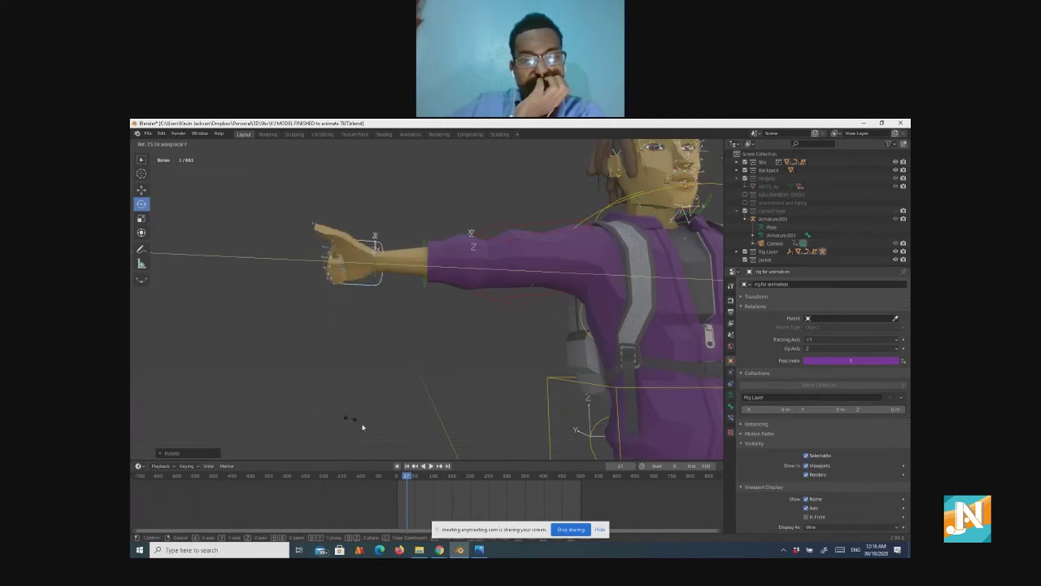
pyautogui.click(369, 382)
pyautogui.moveTo(369, 381); pyautogui.dragTo(480, 342, button='middle')
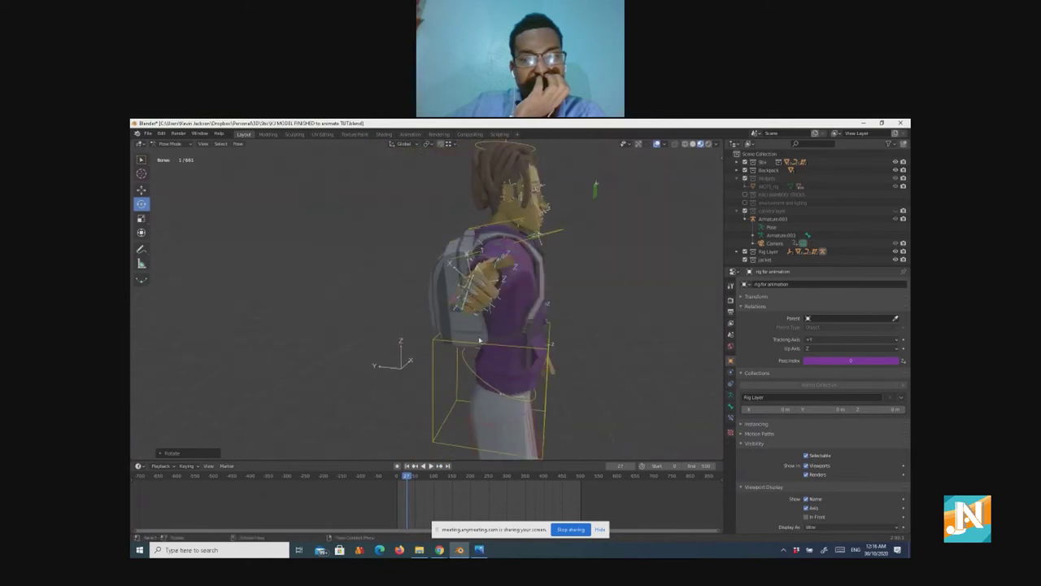
pyautogui.press('r')
pyautogui.press('y')
pyautogui.press('y')
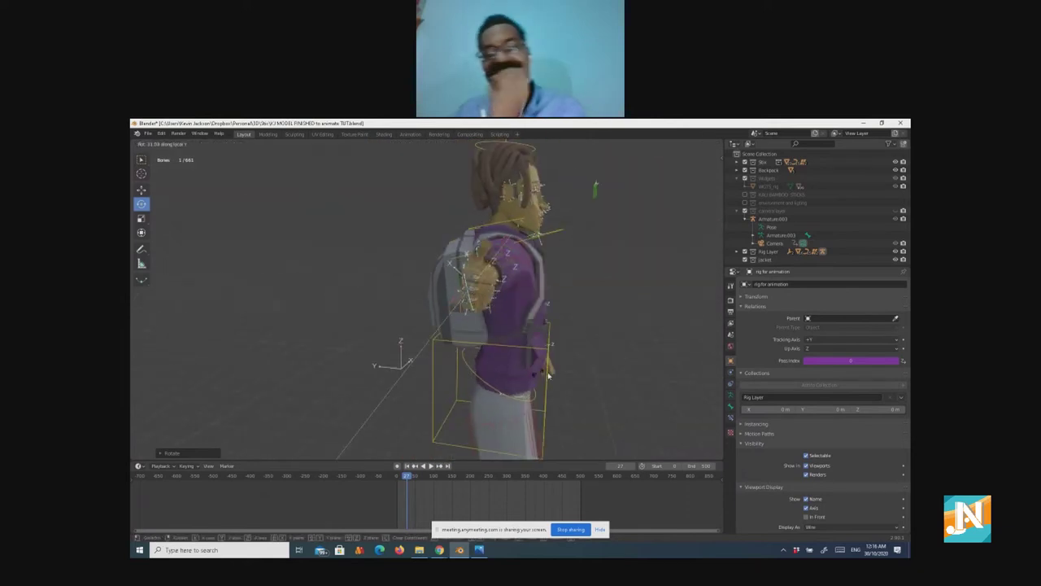
pyautogui.click(550, 374)
# Step: Orbit and zoom to a front view of the whole posed character
pyautogui.moveTo(550, 374); pyautogui.dragTo(574, 362, button='middle')
pyautogui.scroll(4, 497, 374)
pyautogui.scroll(-2, 453, 374)
pyautogui.scroll(-3, 480, 351)
pyautogui.moveTo(532, 379); pyautogui.dragTo(488, 391, button='middle')
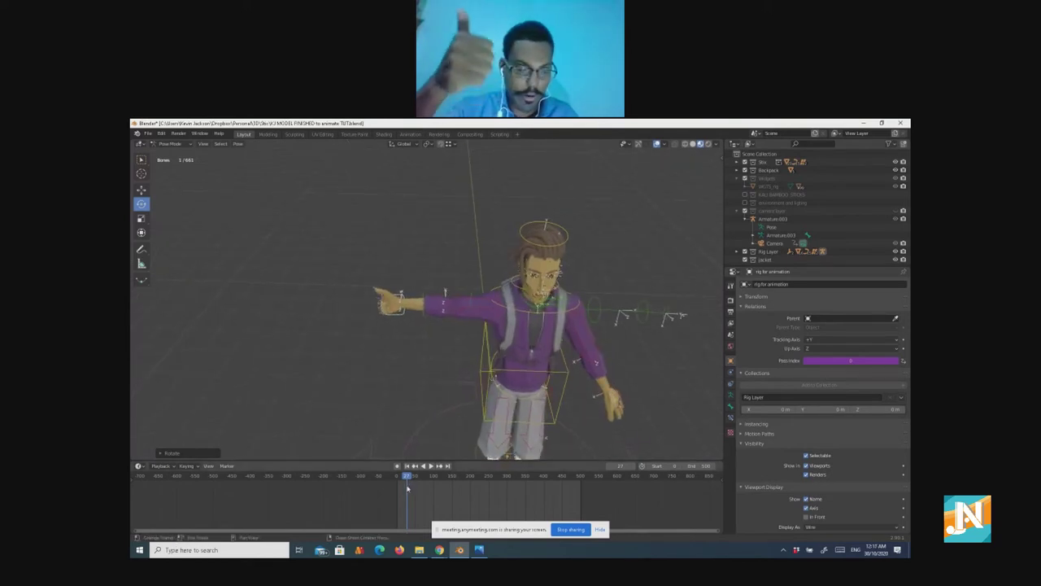
# Step: Play the animation and stop it at frame 0
pyautogui.rightClick(407, 488)
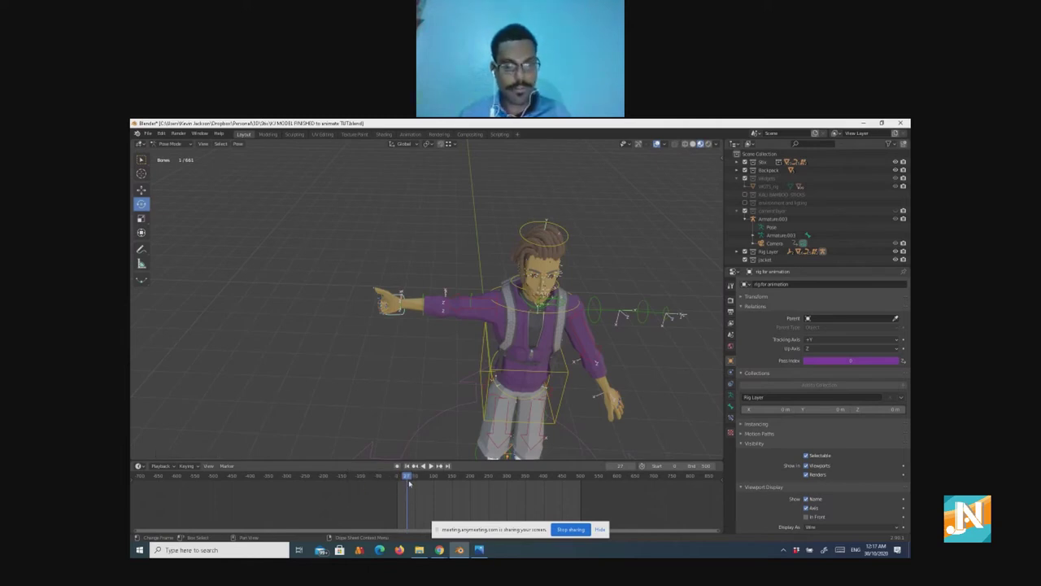
pyautogui.hotkey('shift', 'ctrl', 'space')
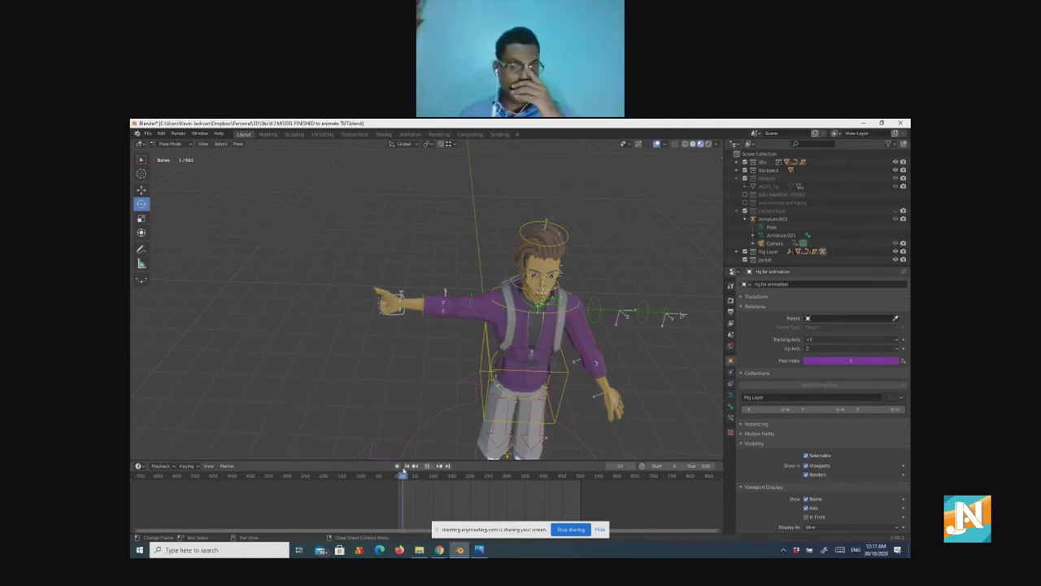
pyautogui.click(427, 465)
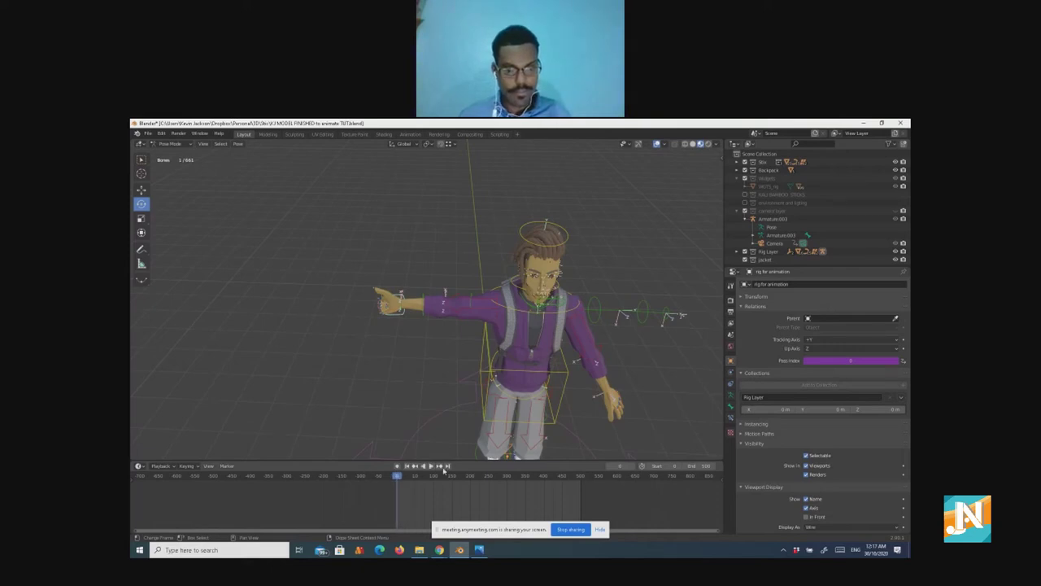
pyautogui.scroll(1, 427, 494)
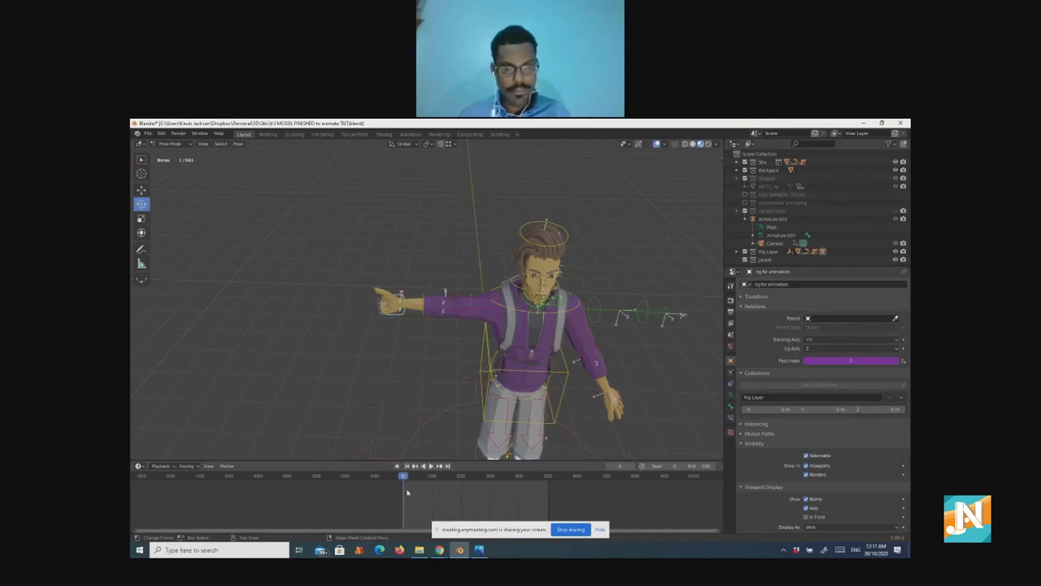
# Step: Apply a small bone rotation, then cancel a move of the hand to keep the arm extended
pyautogui.press('r')
pyautogui.click(365, 458)
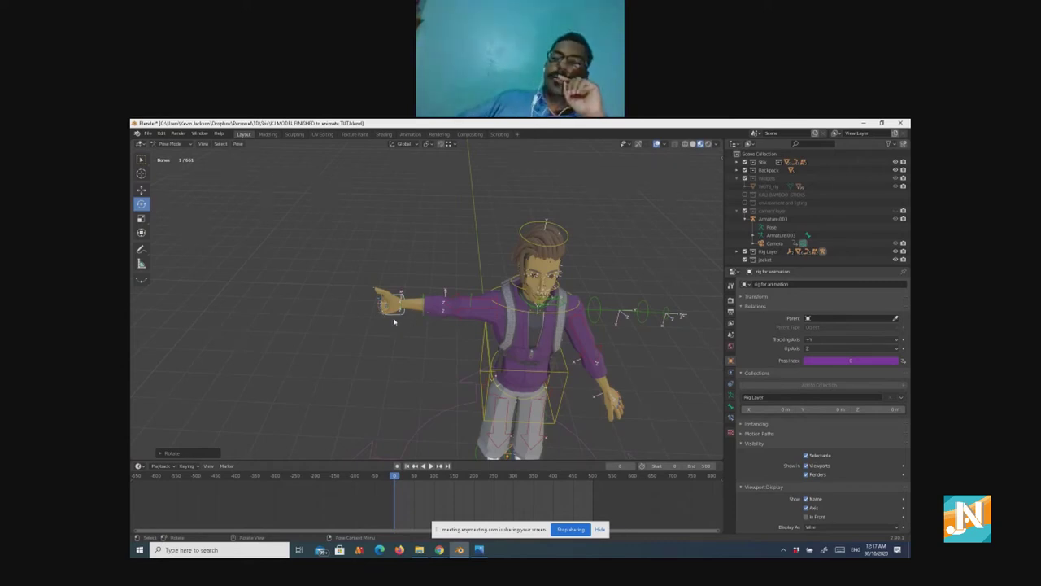
pyautogui.press('g')
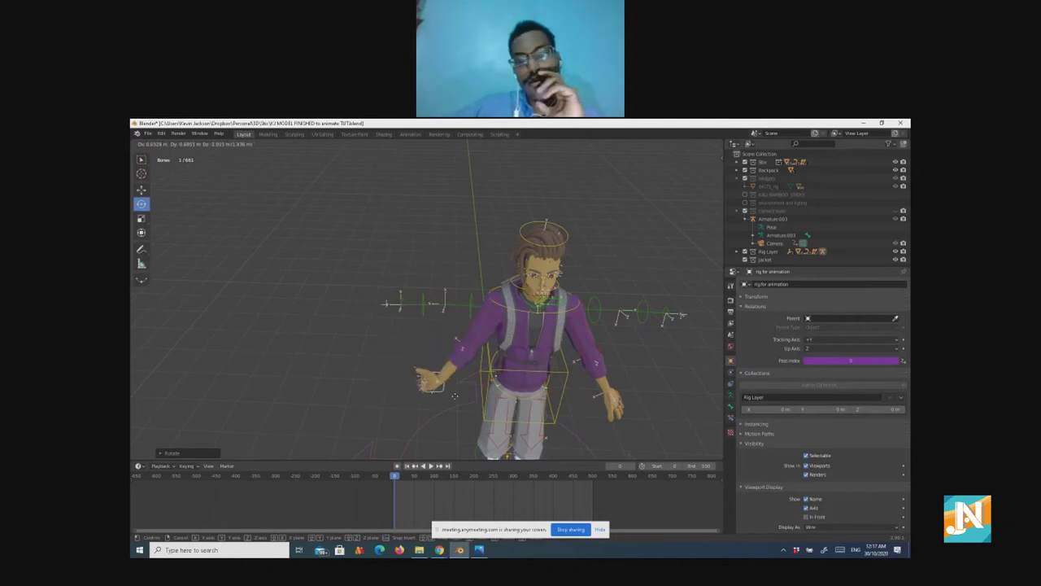
pyautogui.rightClick(453, 397)
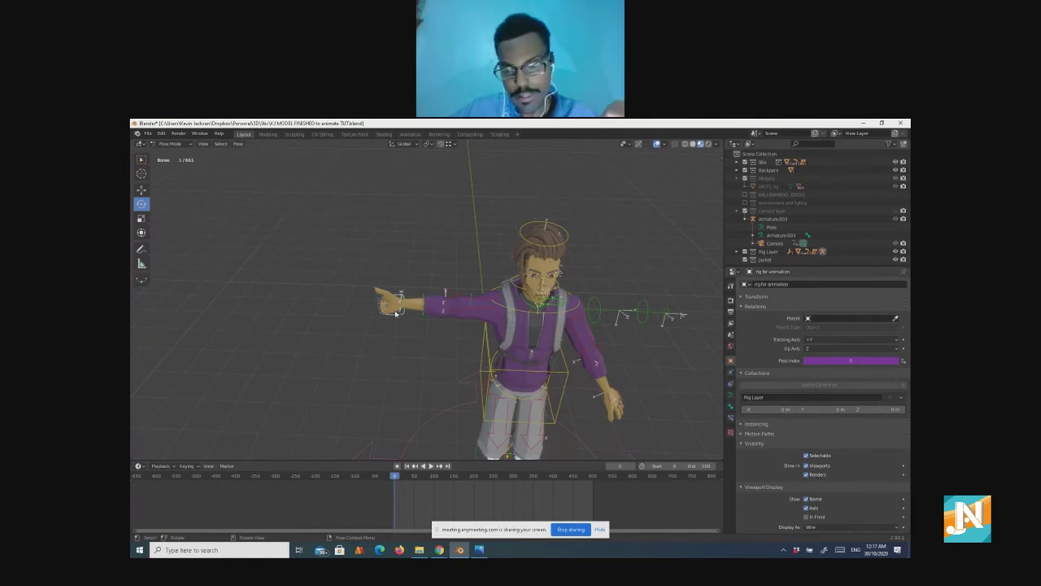
# Step: Select all bones and insert a Location, Rotation & Scale keyframe for the pointing pose
pyautogui.press('a')
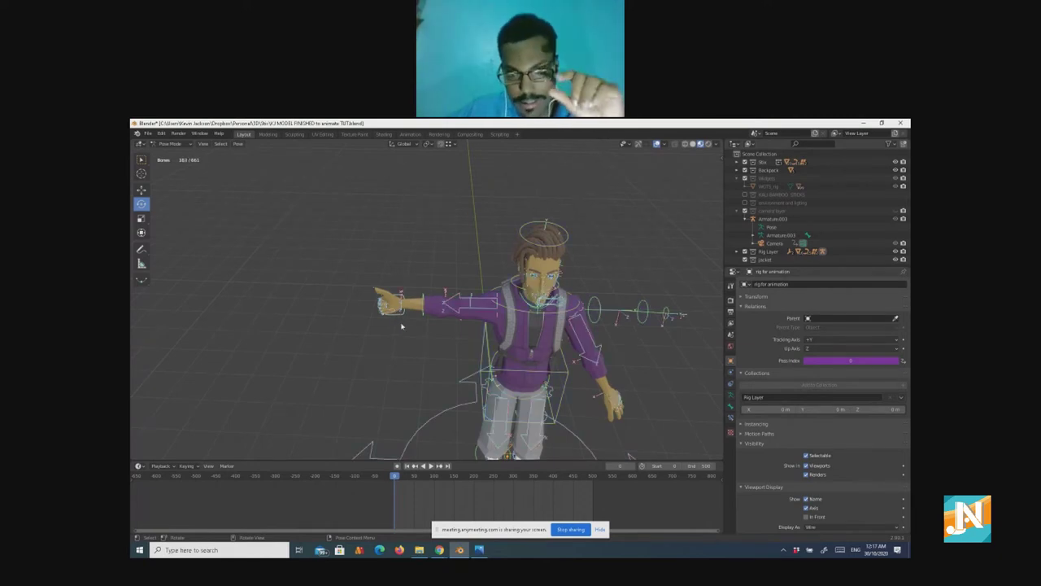
pyautogui.scroll(-5, 407, 328)
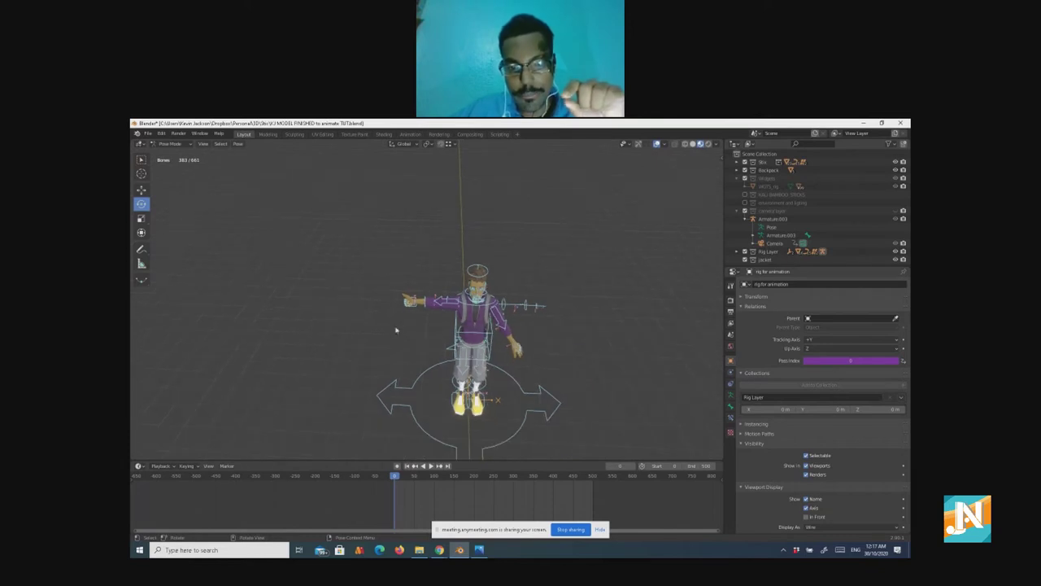
pyautogui.moveTo(395, 319); pyautogui.dragTo(386, 317, button='middle')
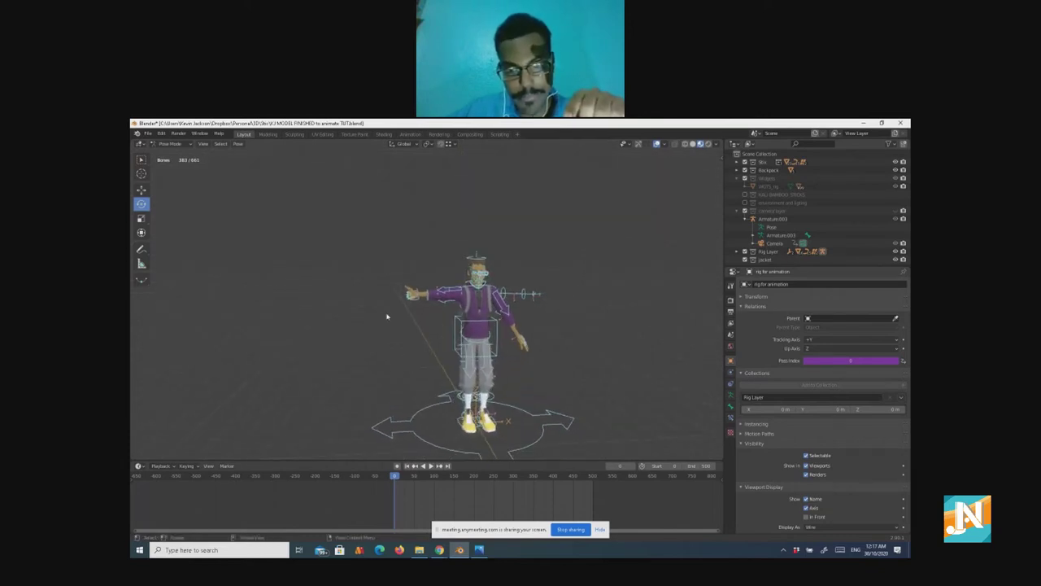
pyautogui.press('i')
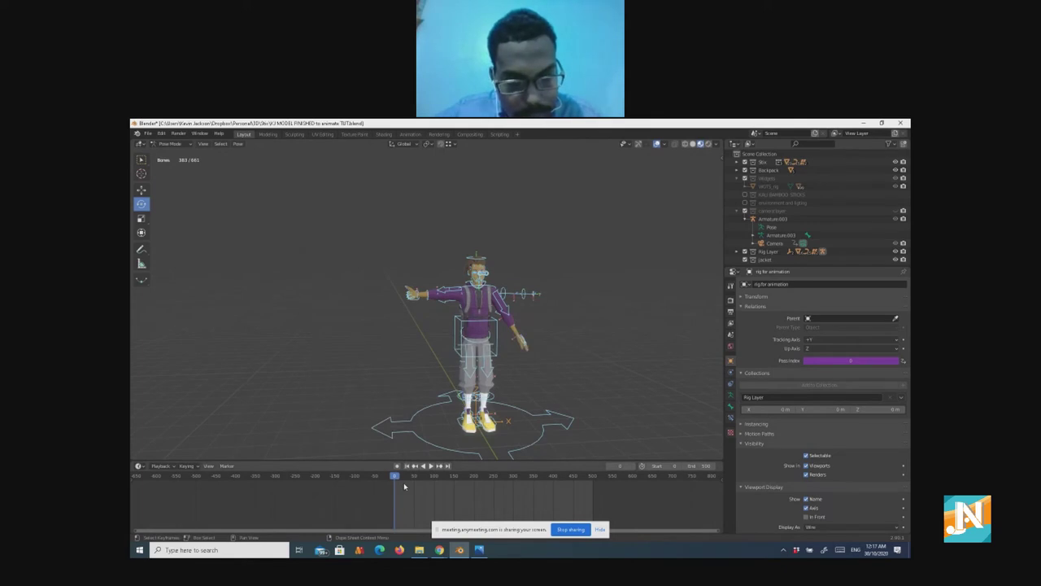
pyautogui.press('i')
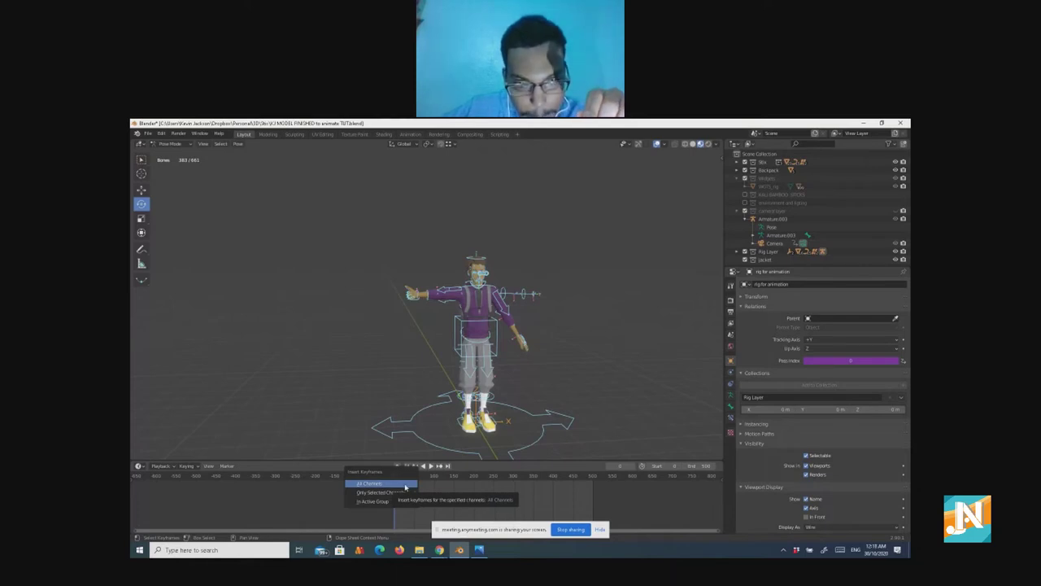
pyautogui.click(363, 513)
pyautogui.rightClick(382, 297)
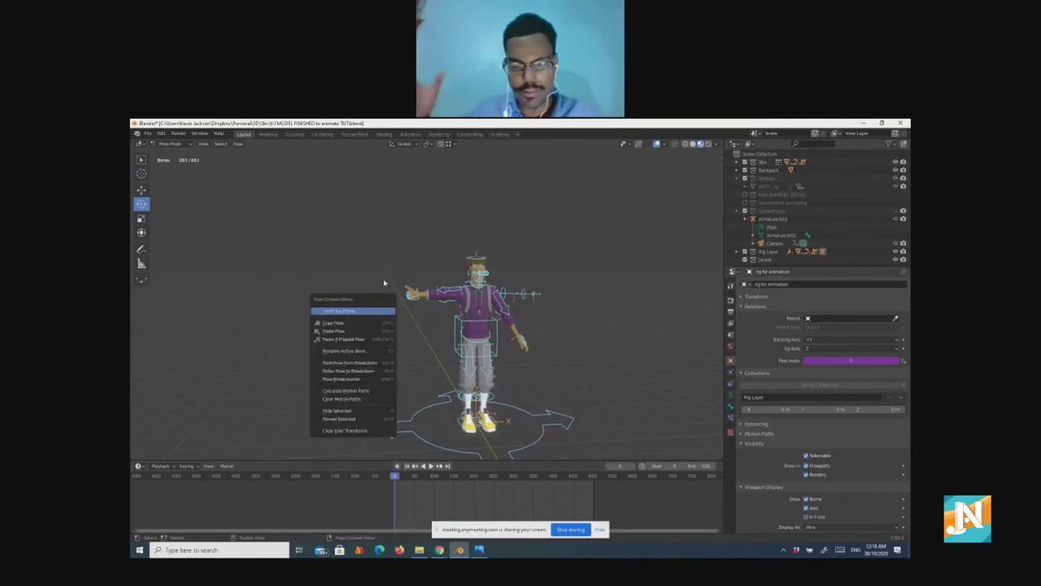
pyautogui.click(358, 312)
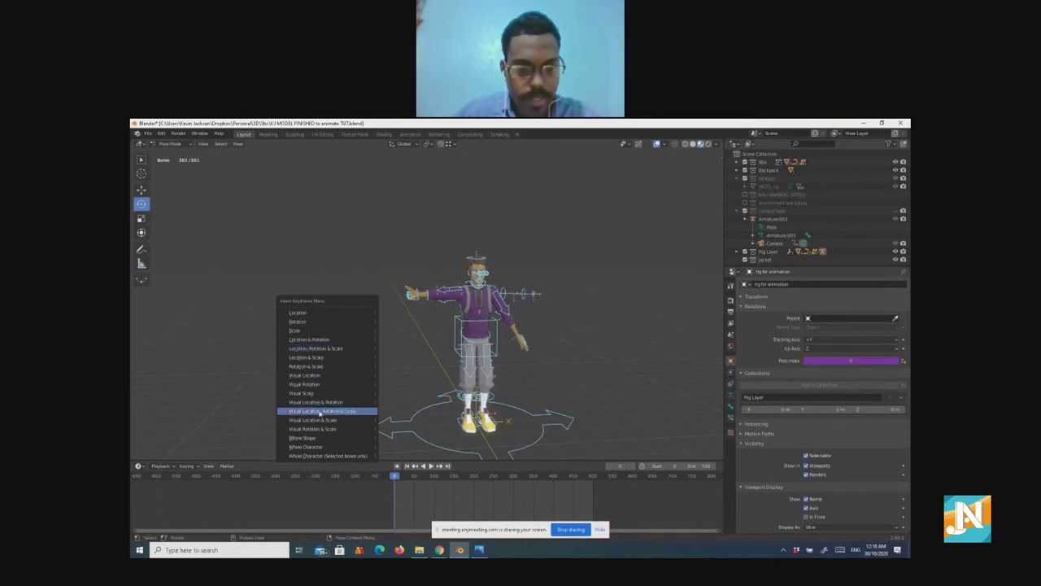
pyautogui.click(316, 349)
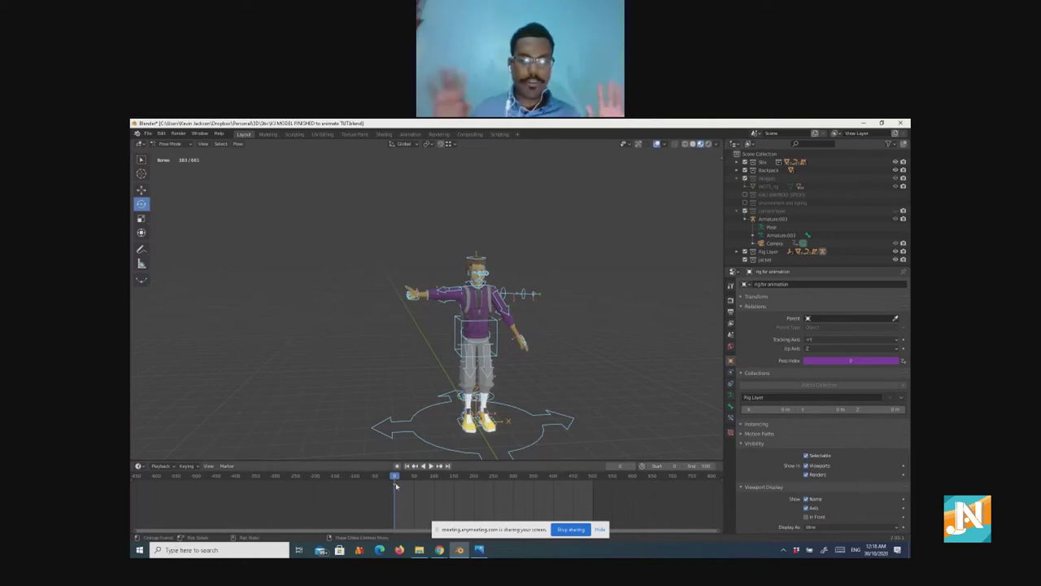
# Step: Play back the animation, then clear the hand's rotation to its rest pose with Alt+R
pyautogui.press('space')
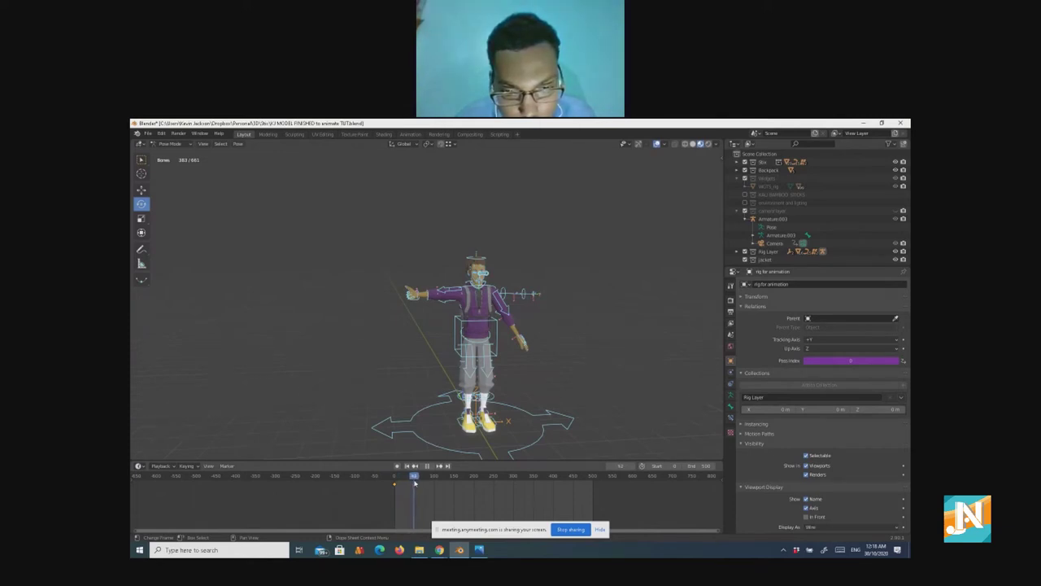
pyautogui.press('space')
pyautogui.scroll(2, 424, 309)
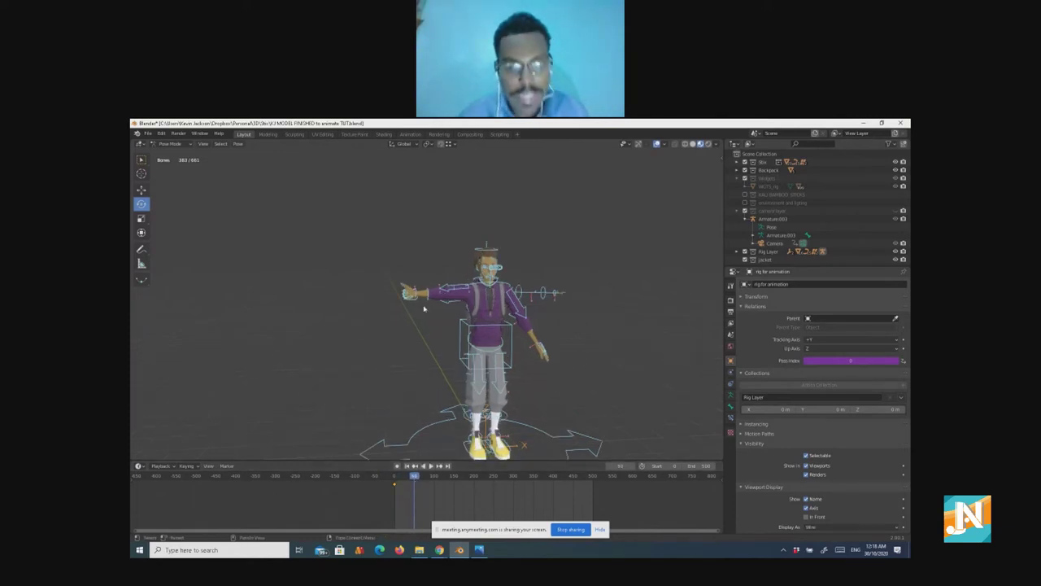
pyautogui.scroll(6, 424, 309)
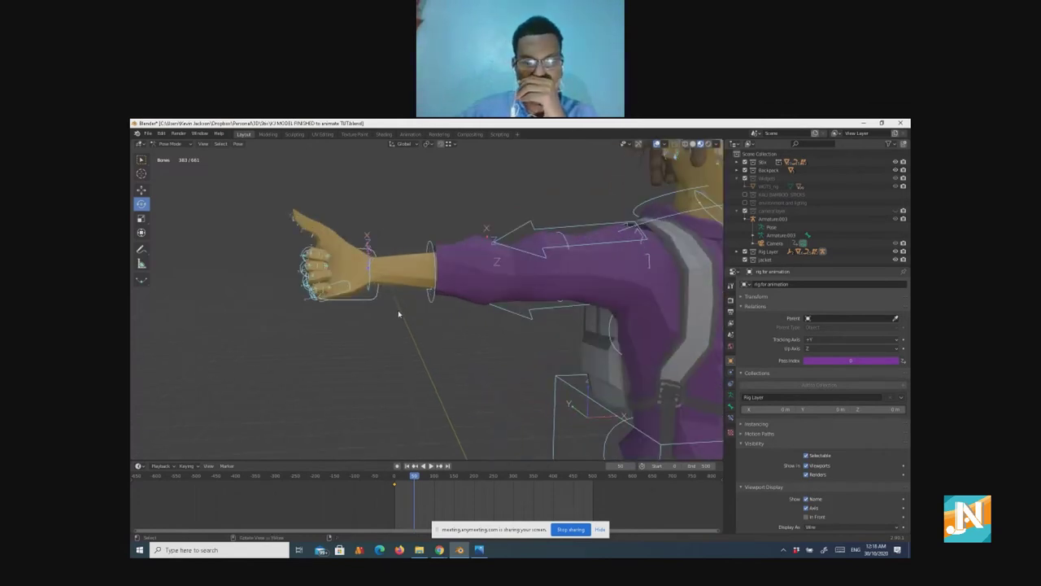
pyautogui.hotkey('alt', 'r')
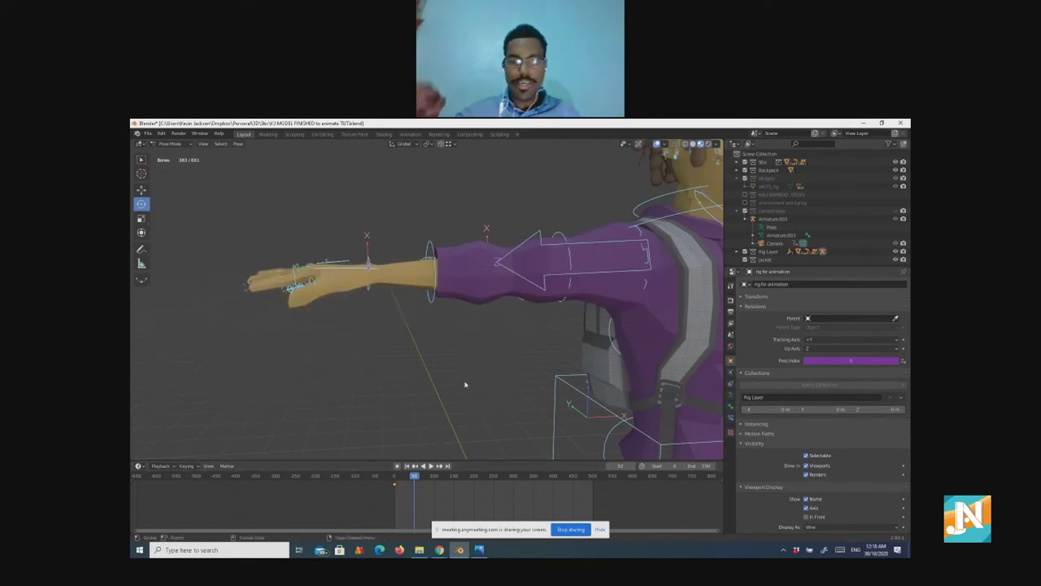
pyautogui.scroll(-5, 472, 378)
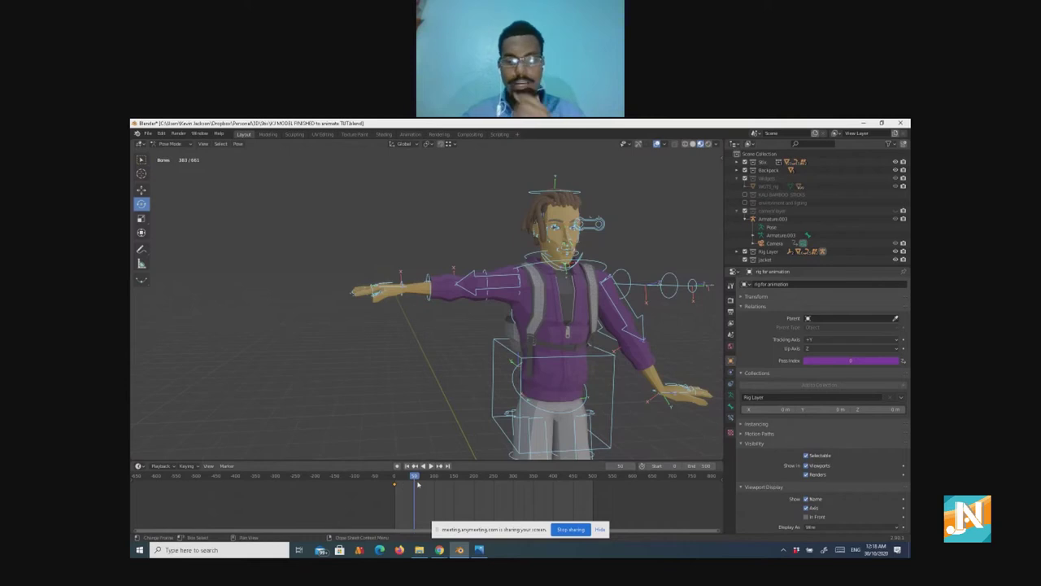
# Step: Keyframe the pose's location, rotation and scale and slide that keyframe along the timeline
pyautogui.rightClick(379, 353)
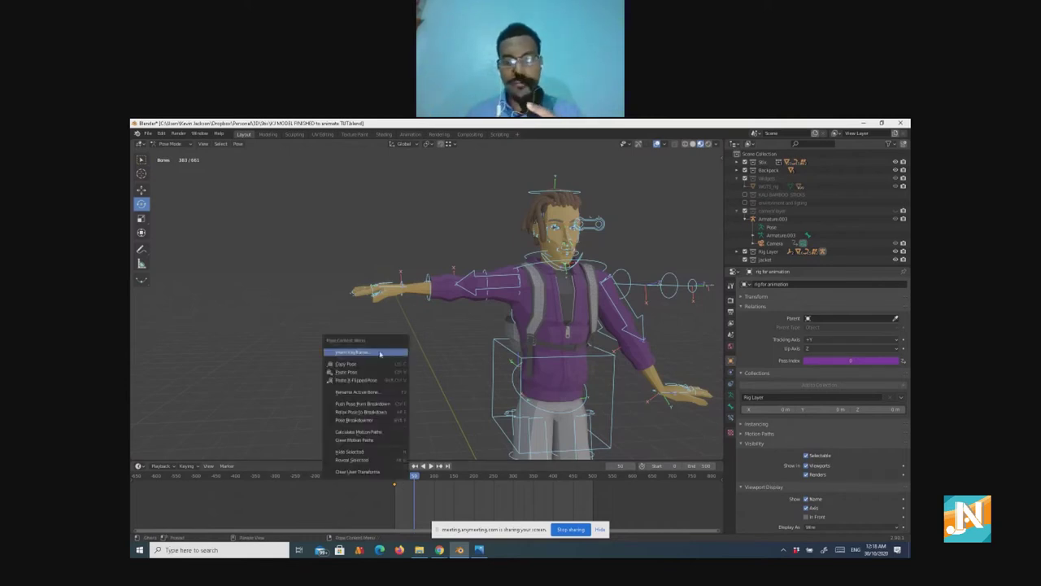
pyautogui.click(369, 353)
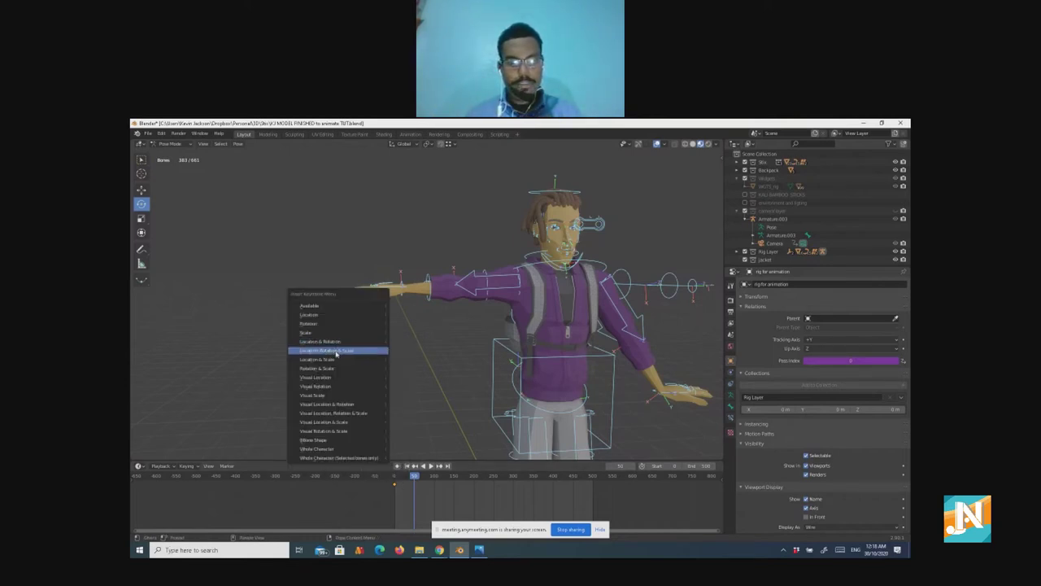
pyautogui.click(340, 354)
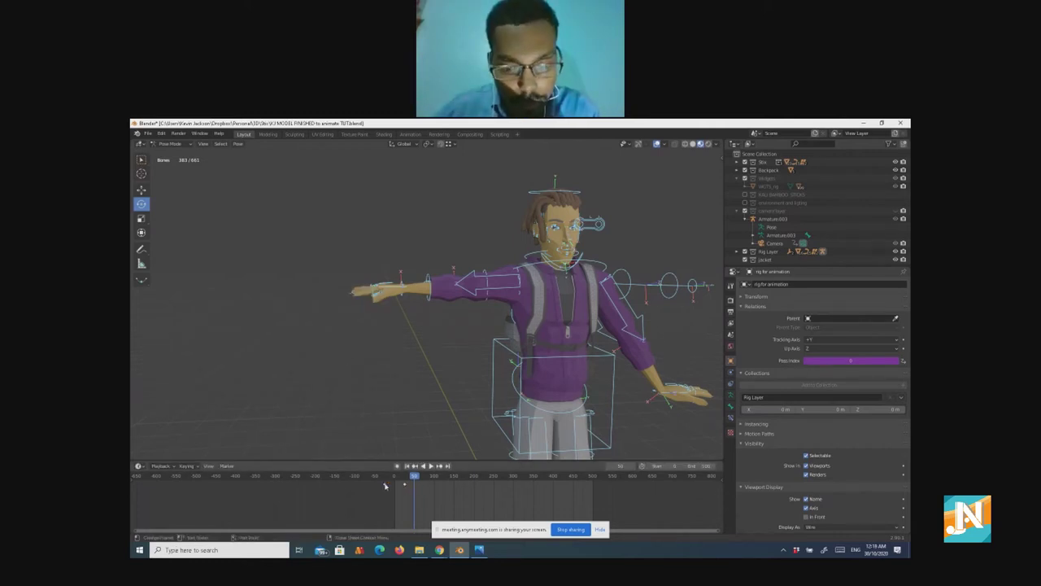
pyautogui.moveTo(404, 486)
pyautogui.mouseDown()
pyautogui.moveTo(413, 484)
pyautogui.moveTo(397, 476)
pyautogui.mouseUp()
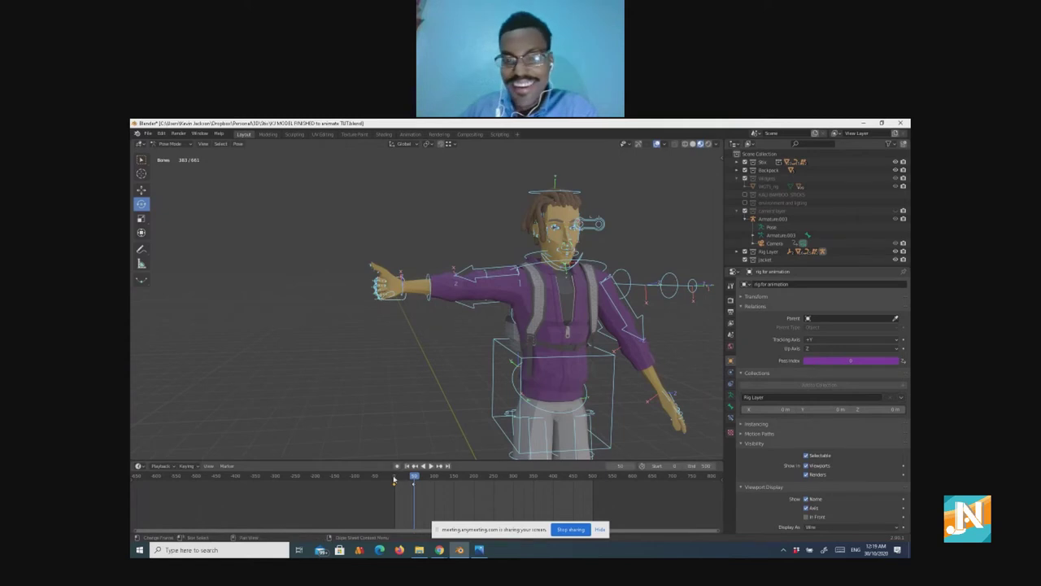
# Step: Play the animation and shift the selected arm keyframes 20 frames, then adjust their timing again
pyautogui.click(393, 478)
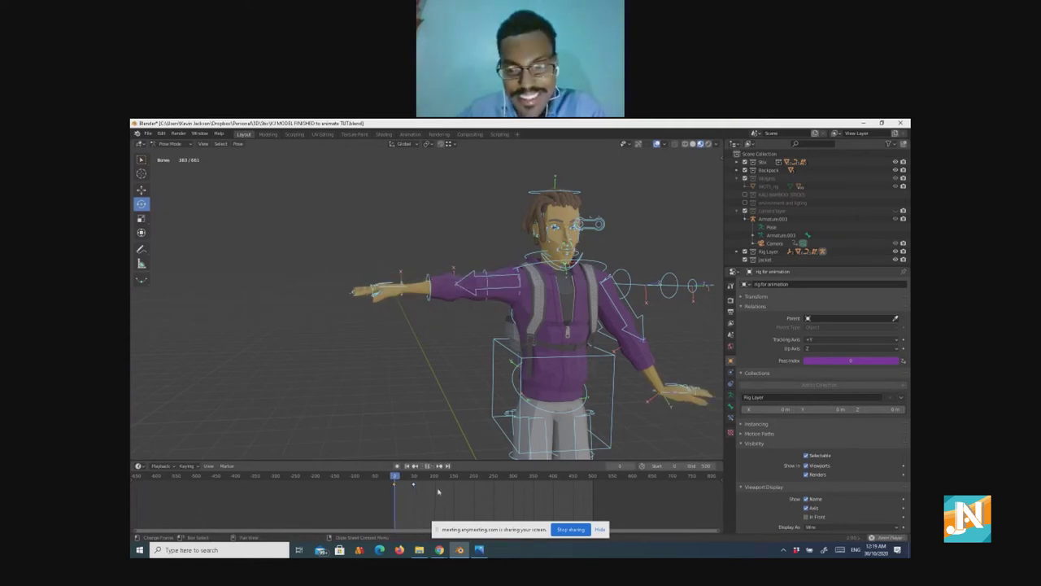
pyautogui.press('space')
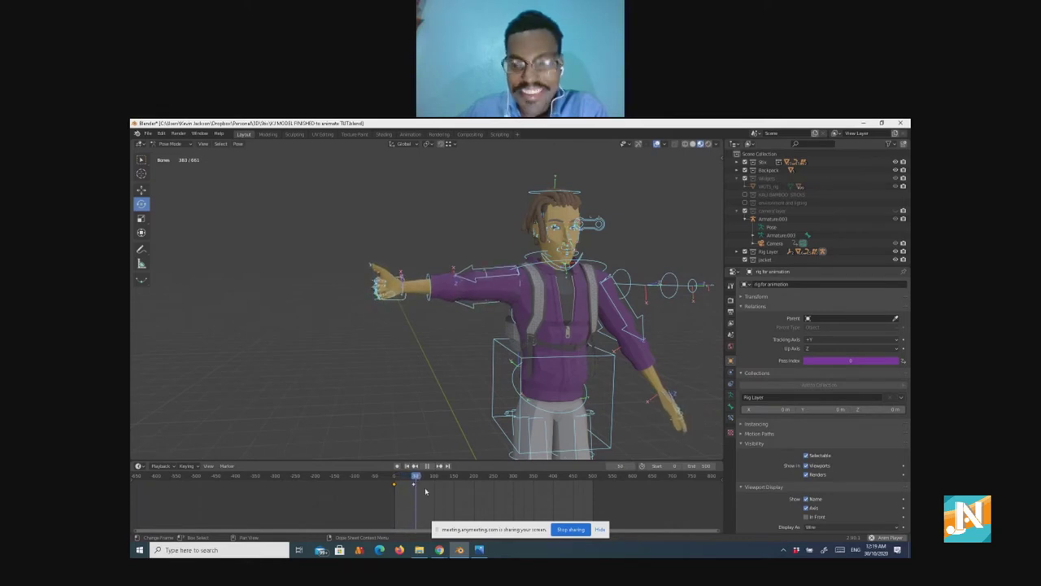
pyautogui.press('space')
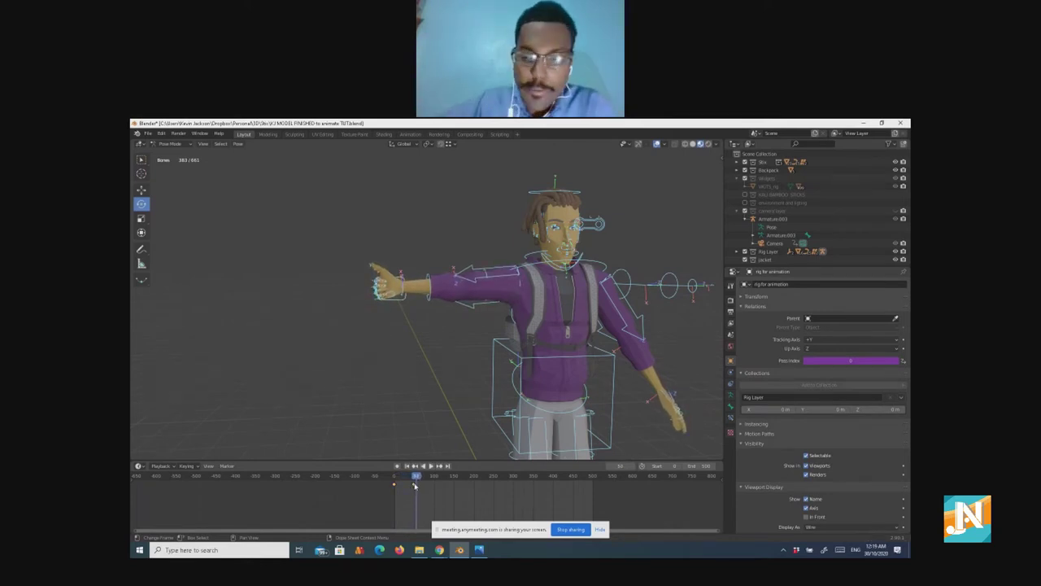
pyautogui.press('g')
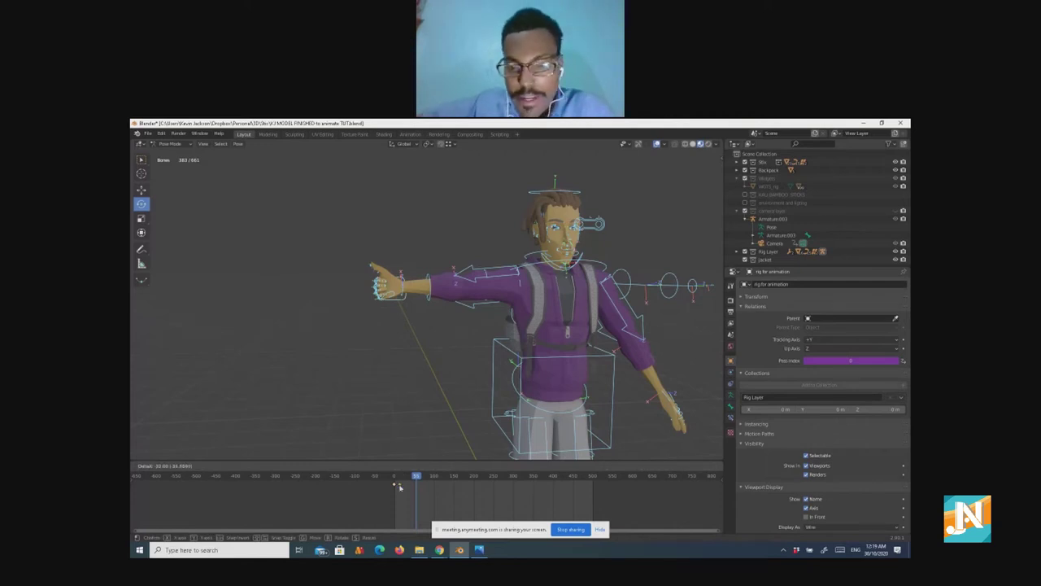
pyautogui.click(395, 481)
pyautogui.press('space')
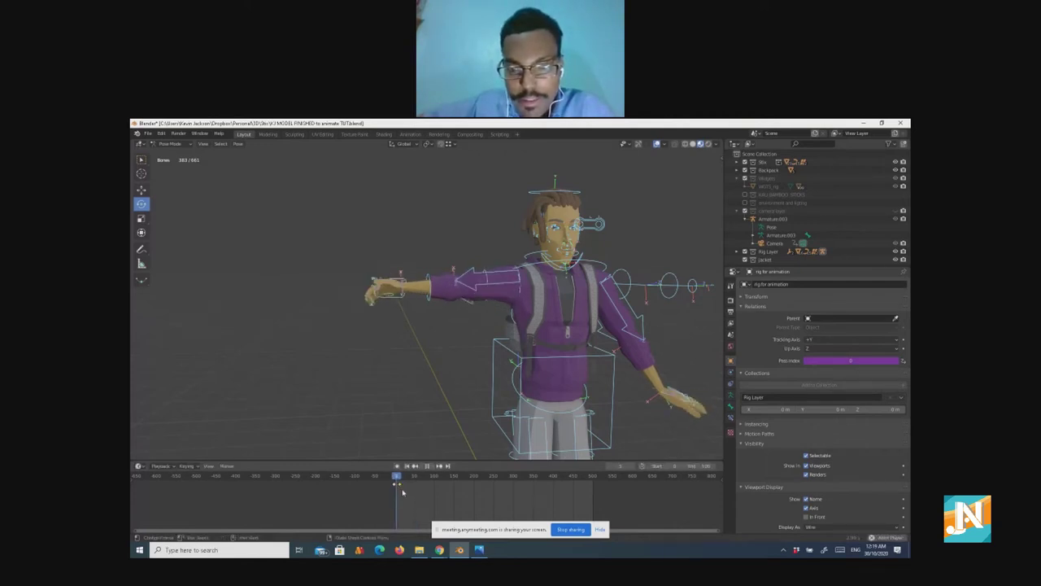
pyautogui.press('space')
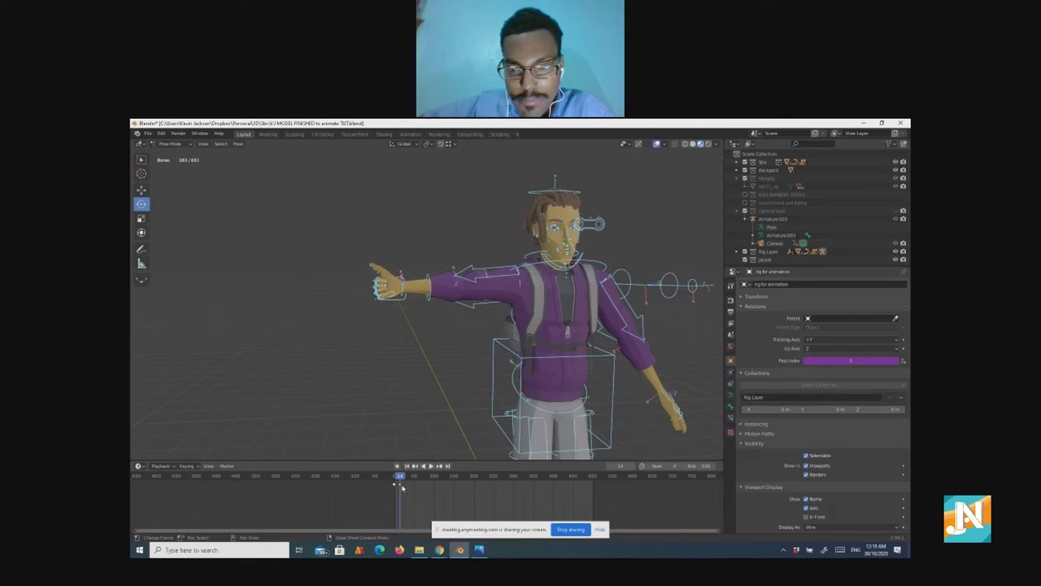
pyautogui.press('g')
pyautogui.click(396, 485)
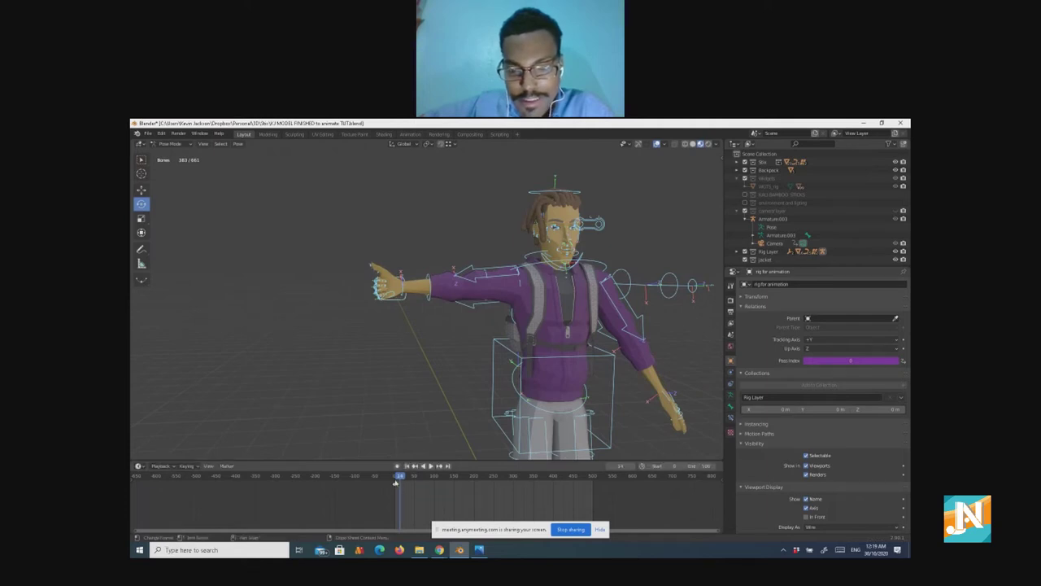
# Step: Replay from frame 2 and scrub a few frames to check the T-pose-to-pointing swing
pyautogui.click(396, 481)
pyautogui.press('space')
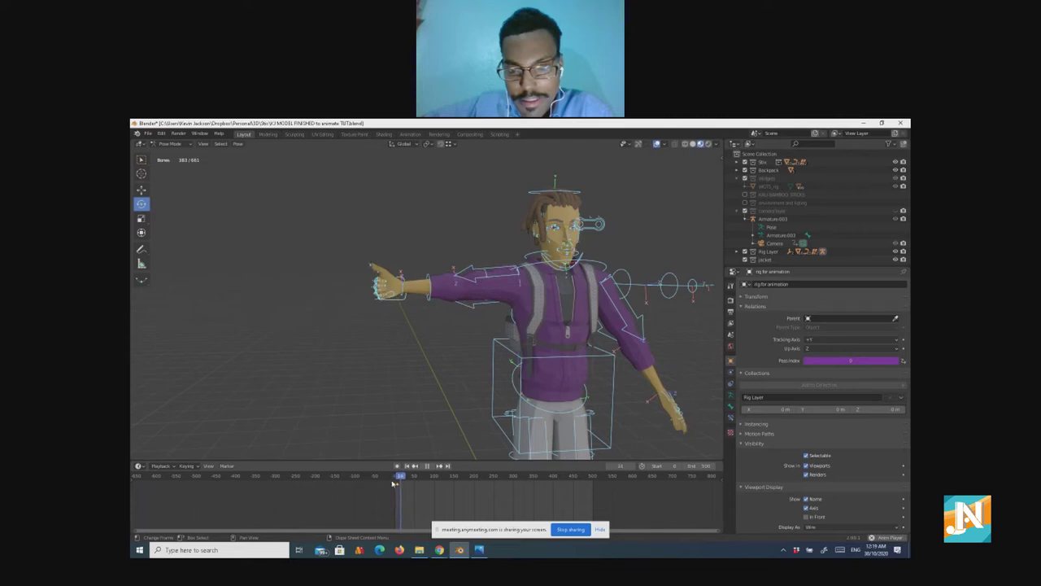
pyautogui.press('space')
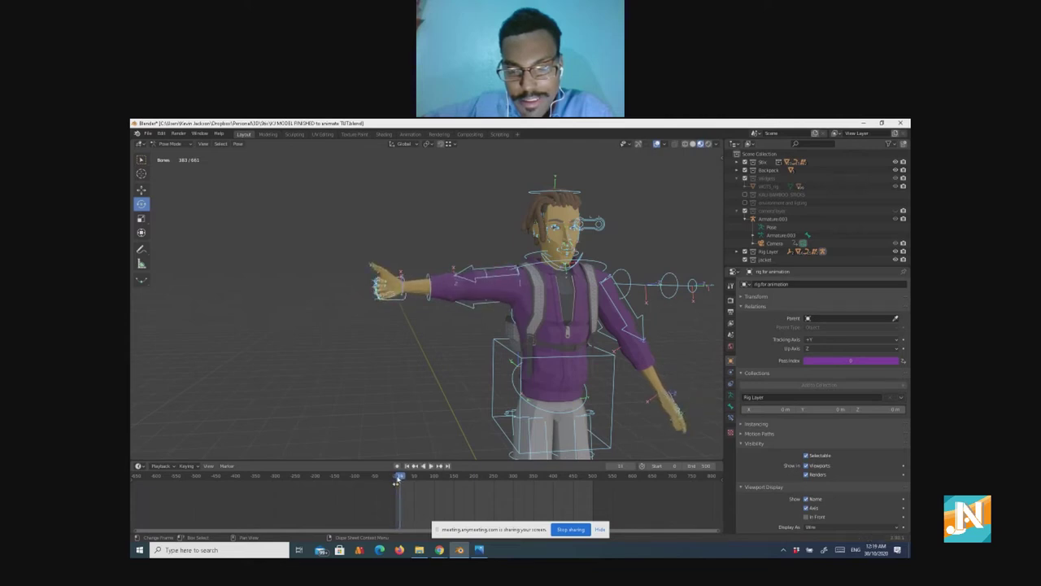
pyautogui.moveTo(396, 480); pyautogui.dragTo(395, 480)
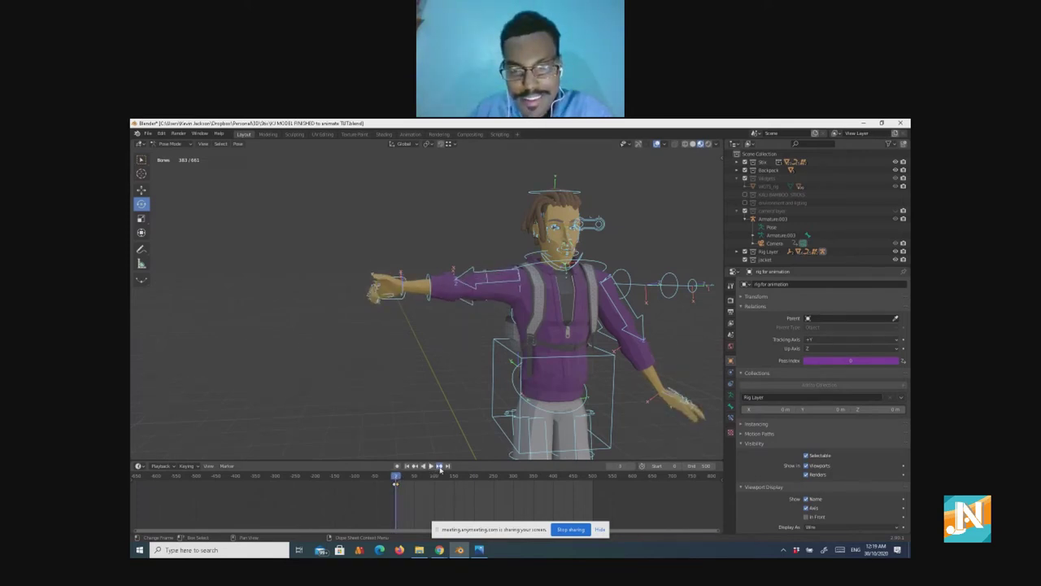
pyautogui.click(441, 467)
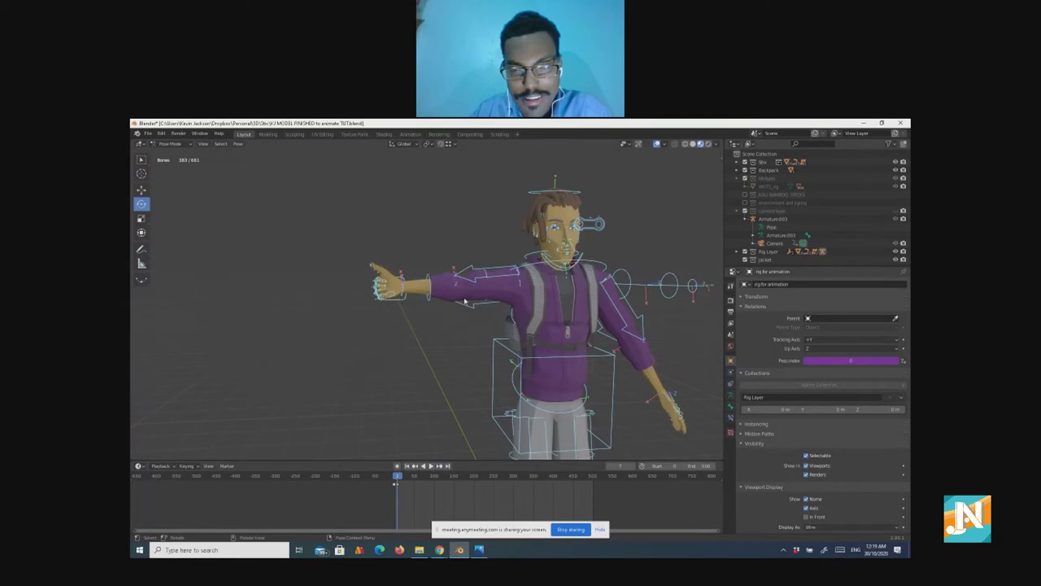
# Step: Raise the hand control, rotate it around its local X axis, and play back to check
pyautogui.click(399, 301)
pyautogui.press('g')
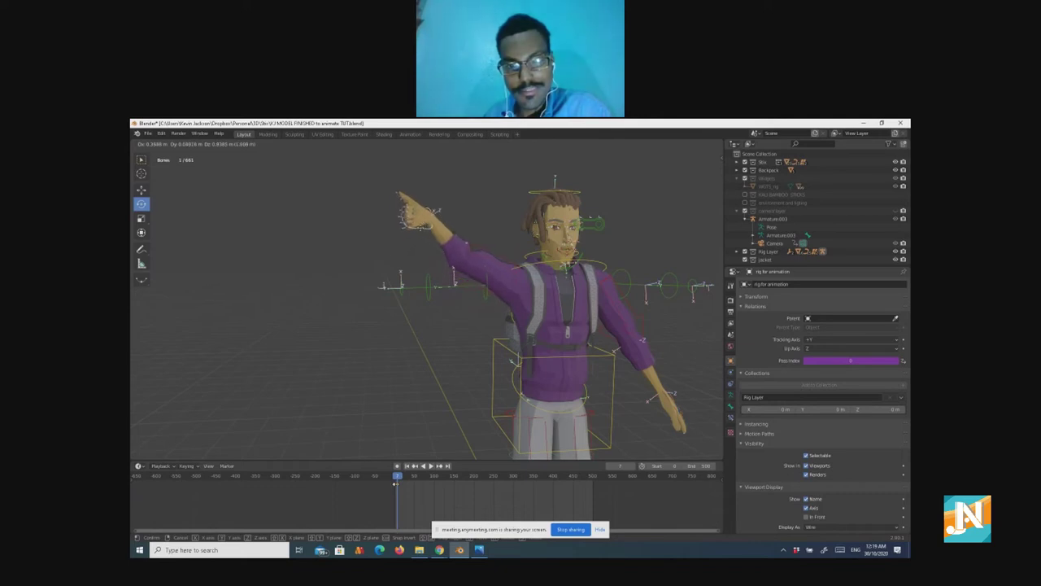
pyautogui.click(418, 219)
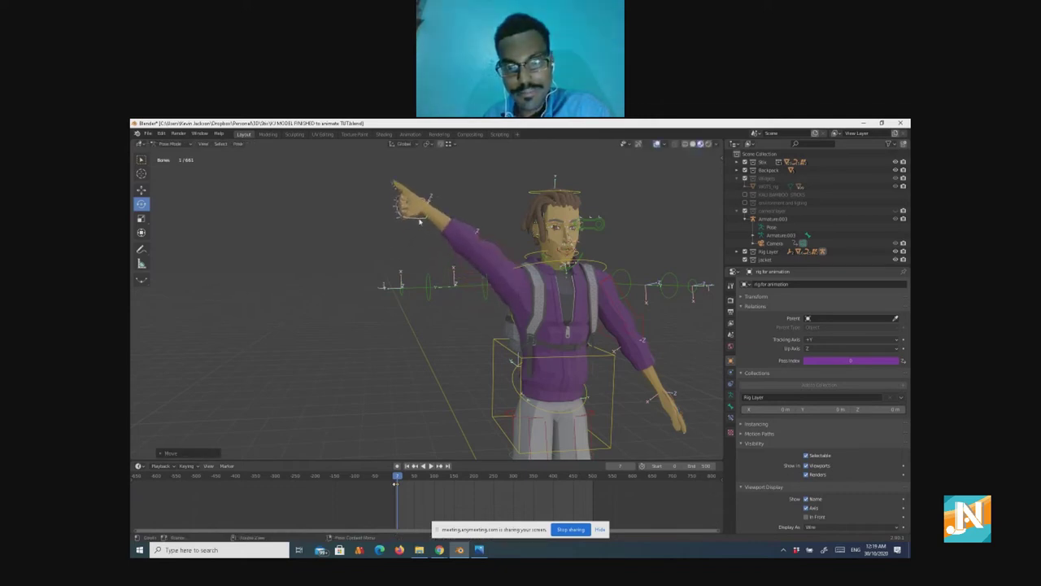
pyautogui.press('r')
pyautogui.press('x')
pyautogui.press('x')
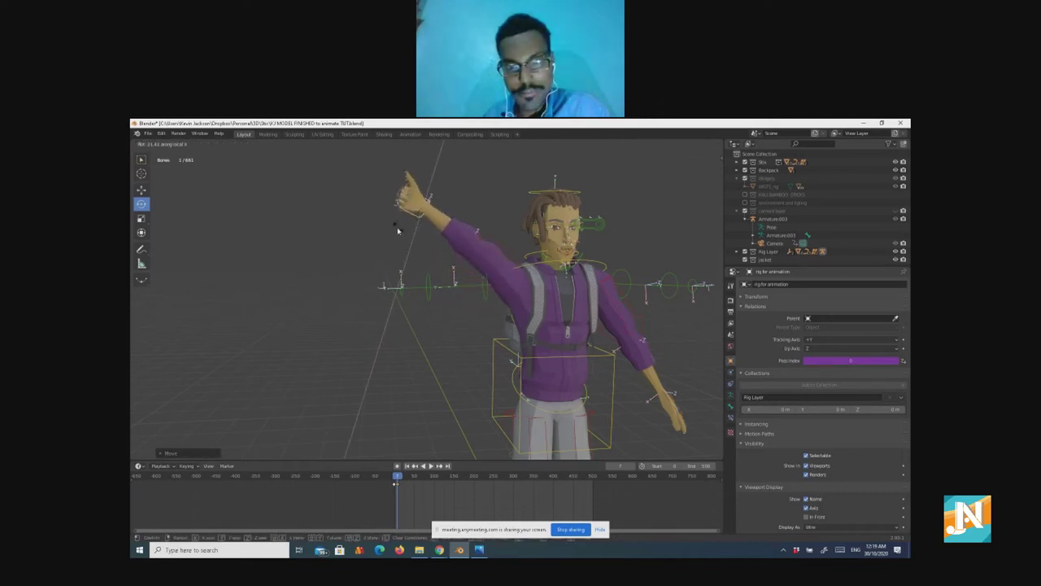
pyautogui.click(394, 229)
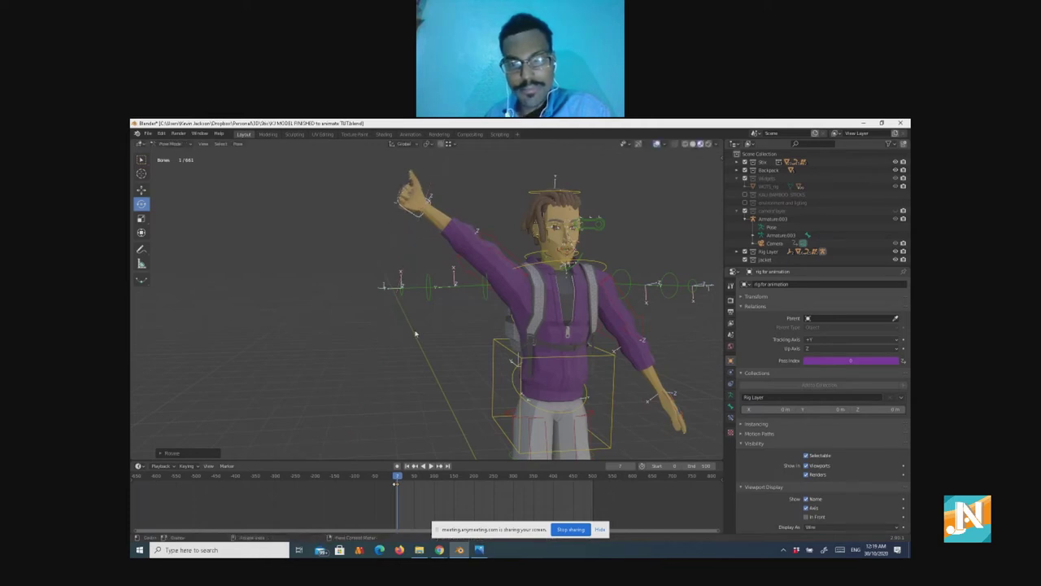
pyautogui.press('space')
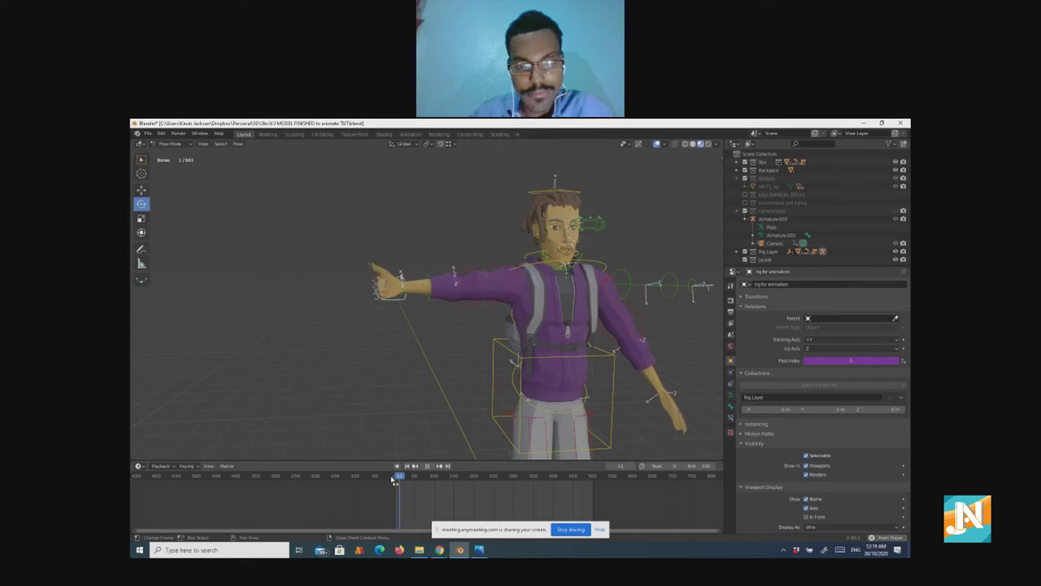
pyautogui.click(396, 478)
pyautogui.click(427, 466)
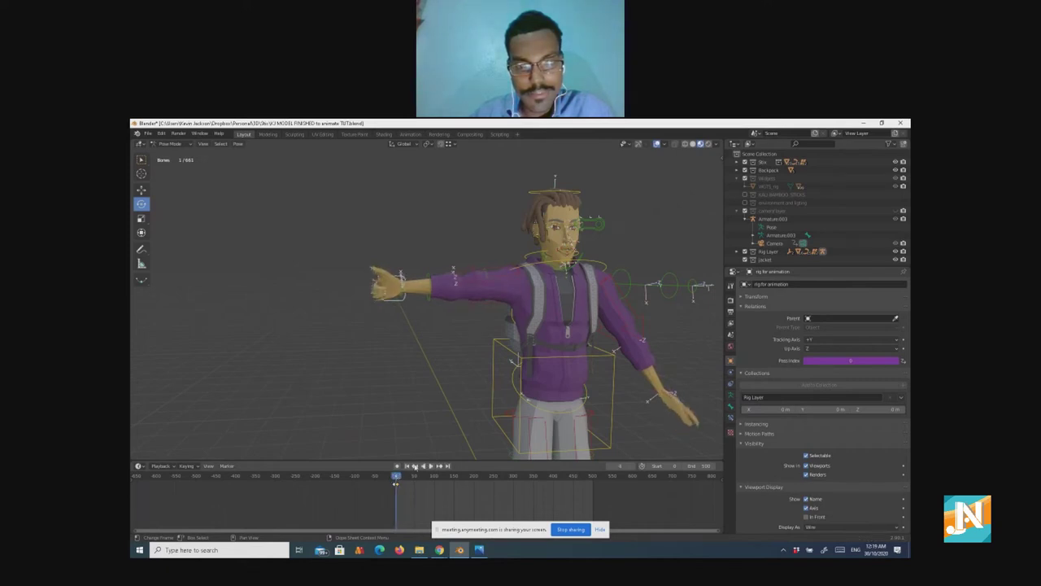
# Step: Lift the hand again, turn it into a thumbs-up, and keyframe location, rotation and scale
pyautogui.click(379, 291)
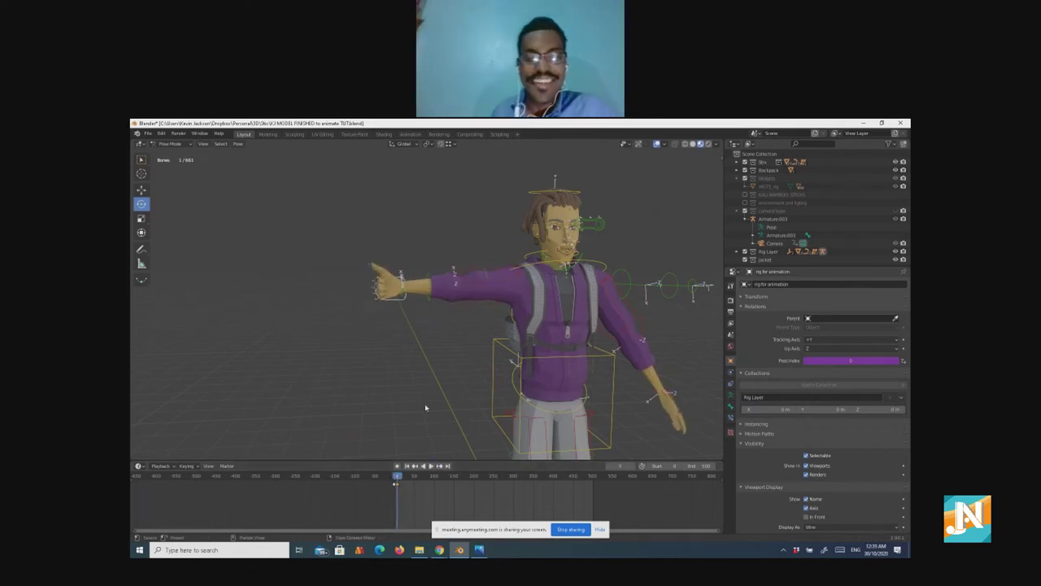
pyautogui.press('g')
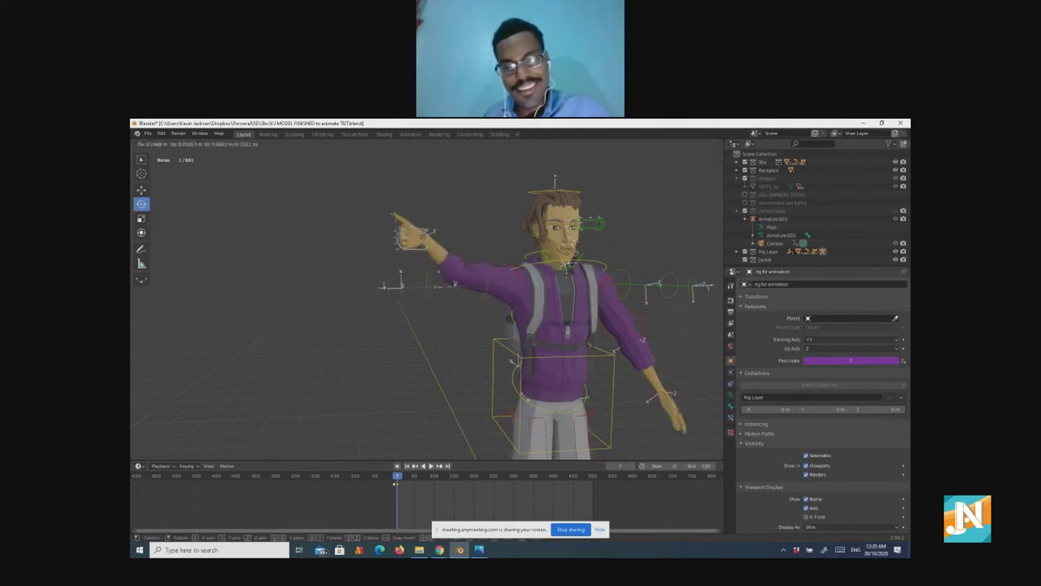
pyautogui.click(422, 235)
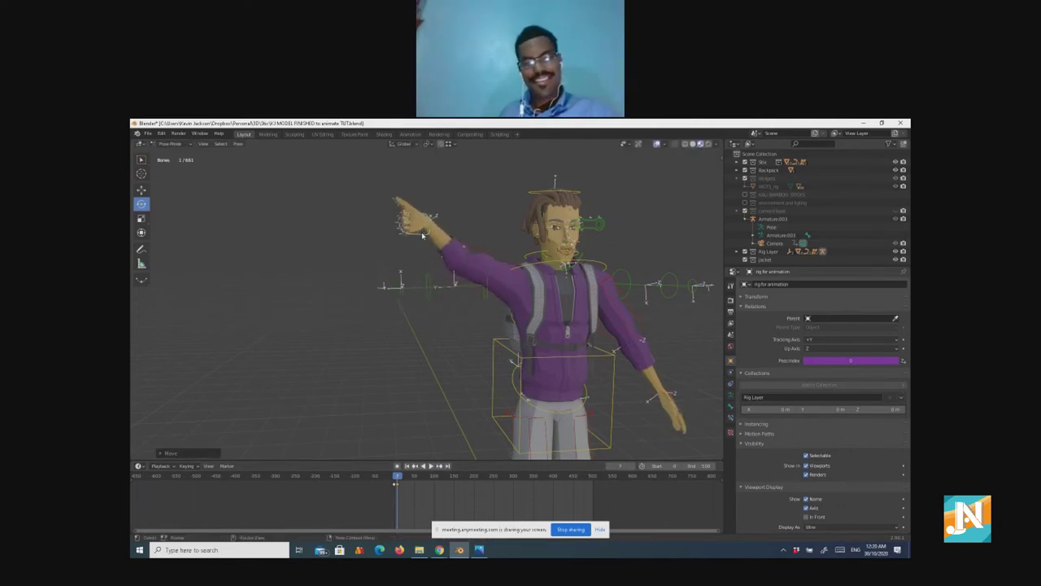
pyautogui.press('r')
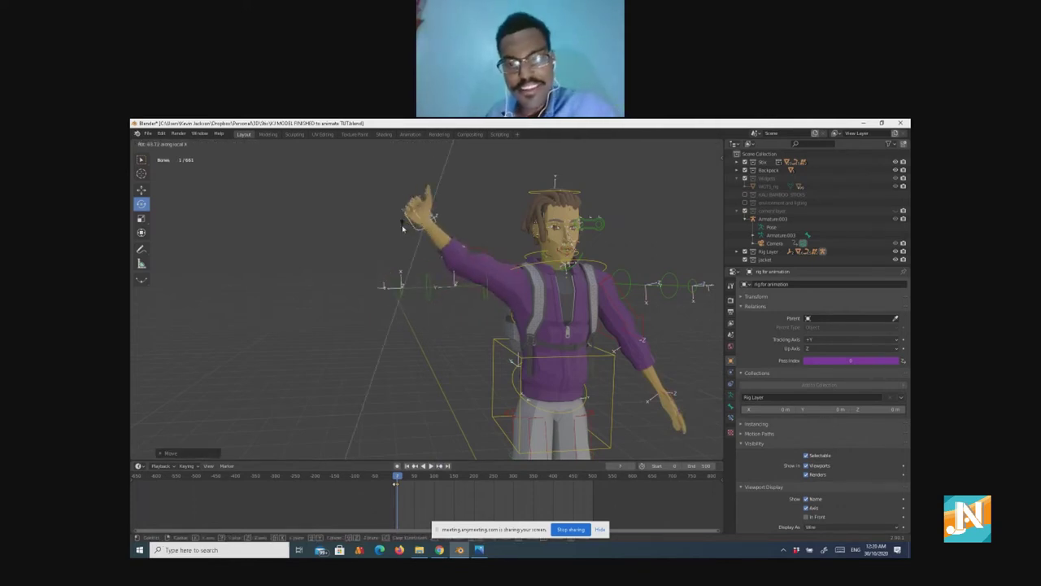
pyautogui.click(402, 229)
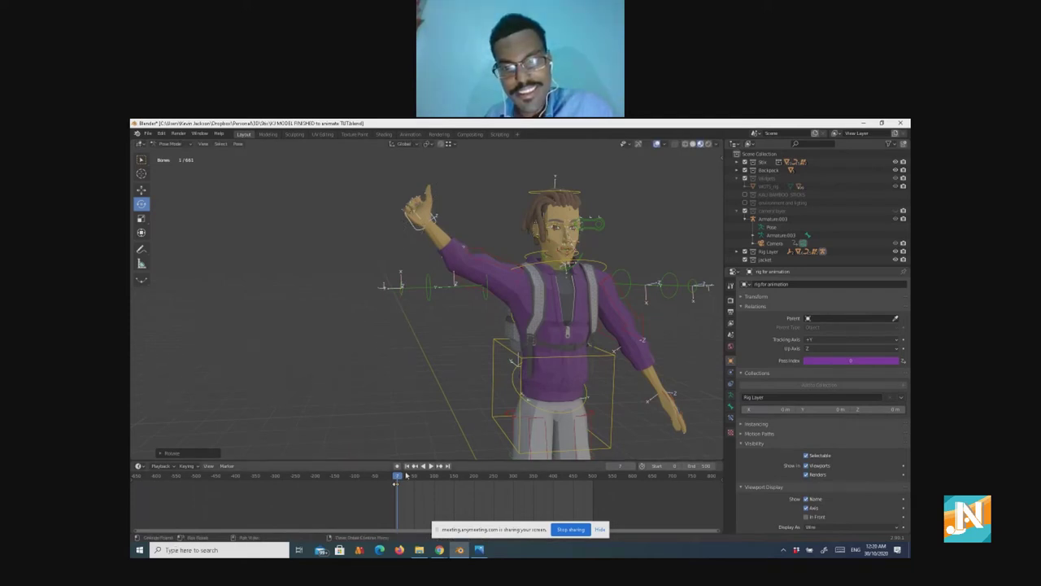
pyautogui.rightClick(372, 374)
pyautogui.click(372, 375)
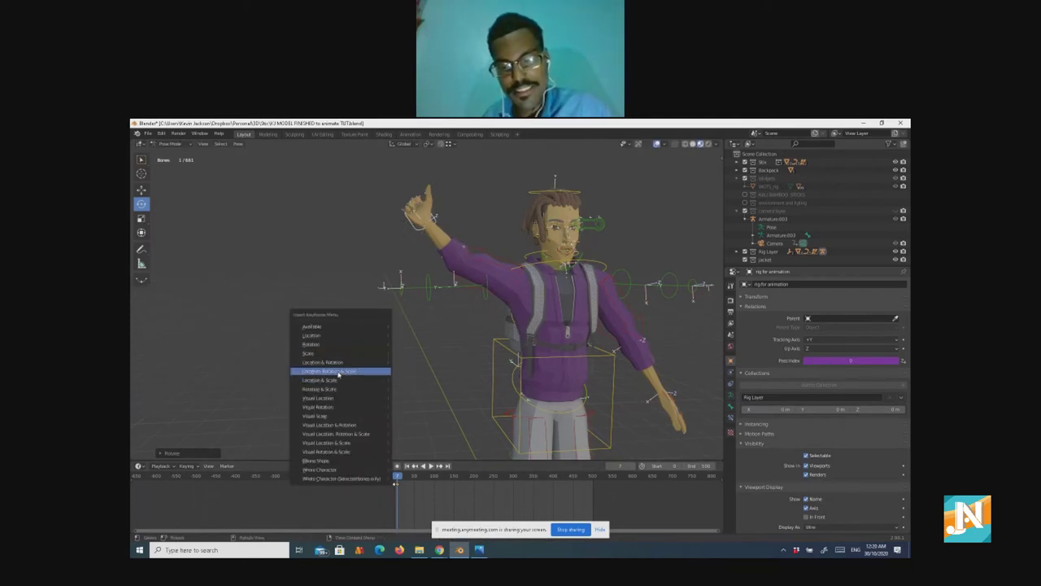
pyautogui.click(338, 372)
# Step: Scrub to compare the arm poses, then delete the rig's keyframes at frame 0
pyautogui.click(396, 480)
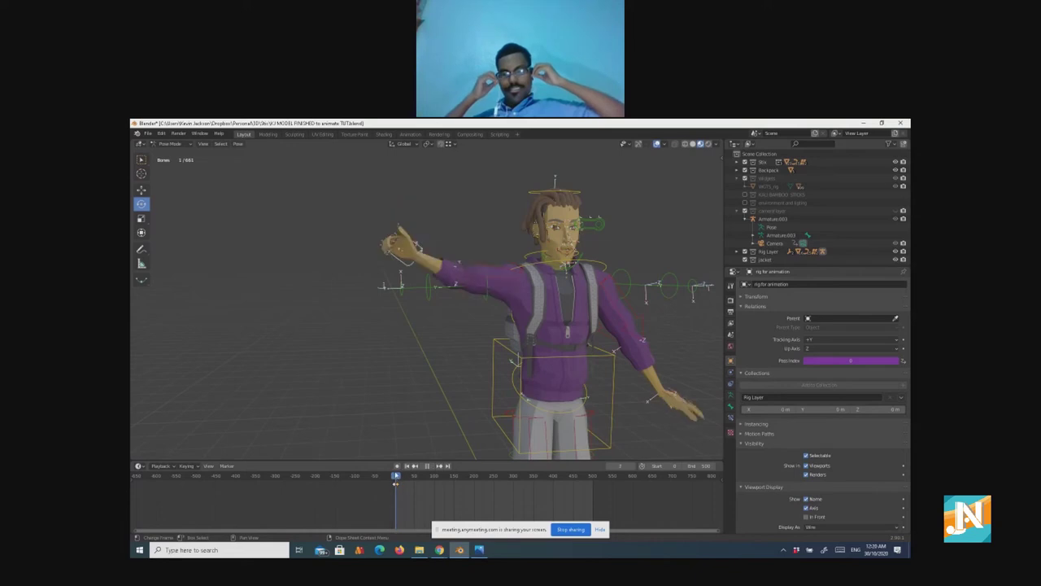
pyautogui.moveTo(396, 480); pyautogui.dragTo(398, 475)
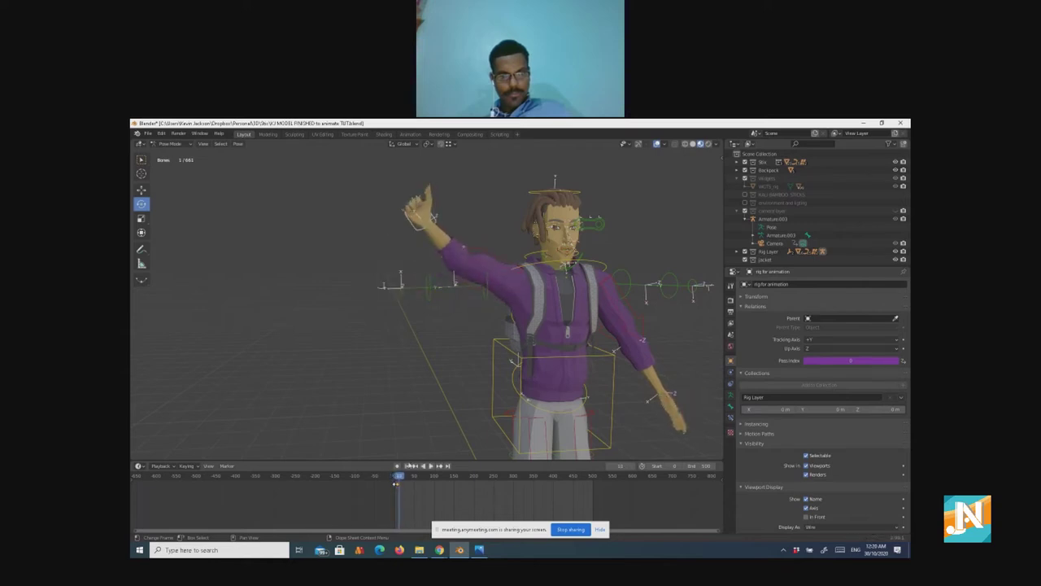
pyautogui.click(396, 480)
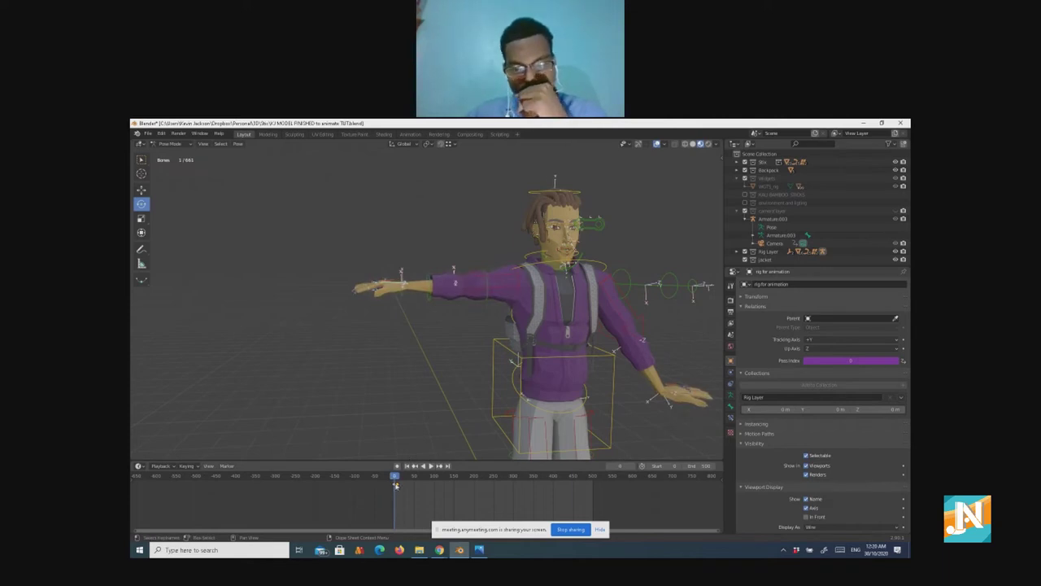
pyautogui.press('x')
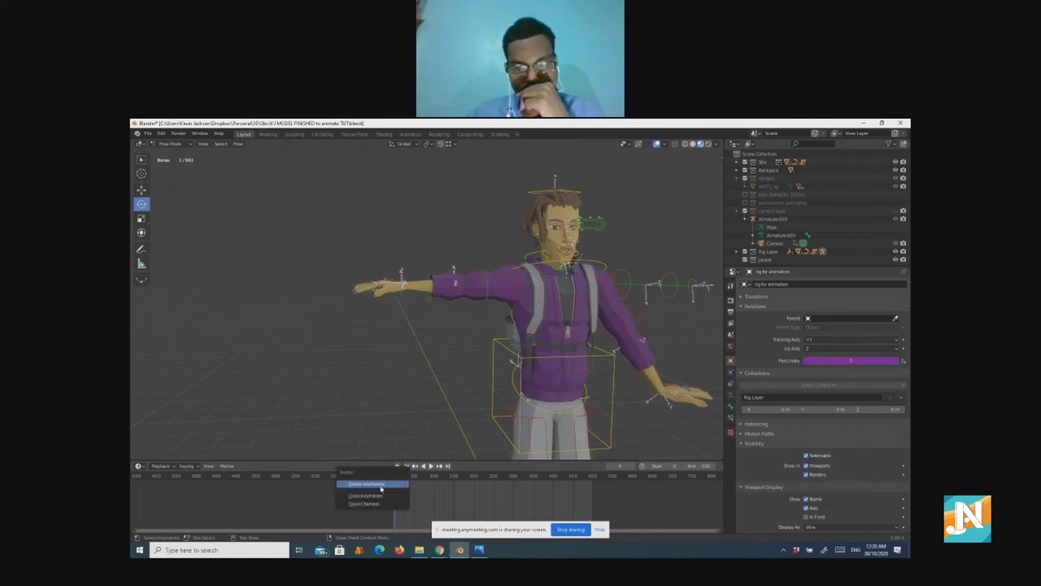
pyautogui.click(374, 484)
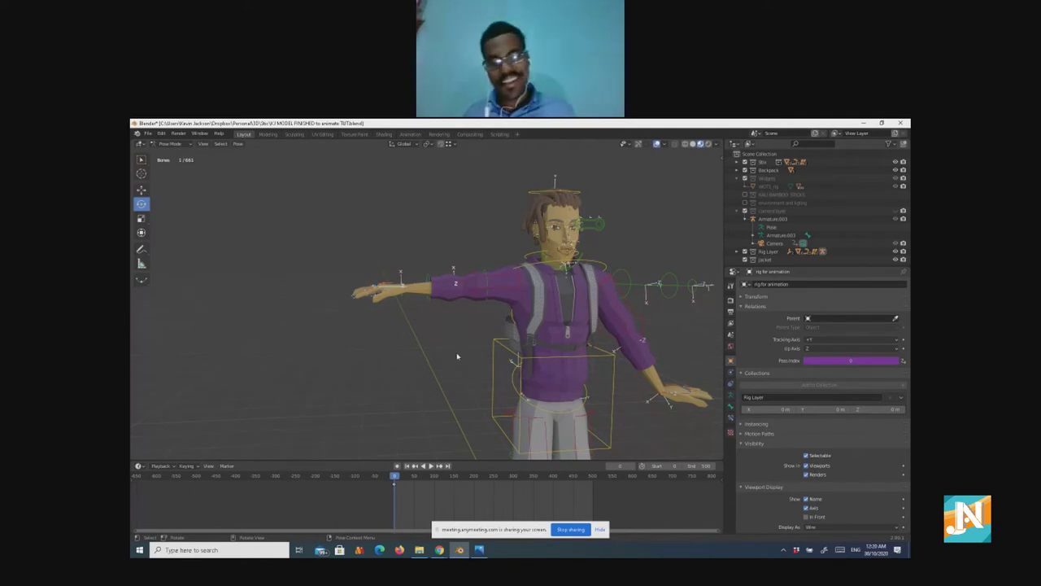
pyautogui.scroll(-3, 457, 356)
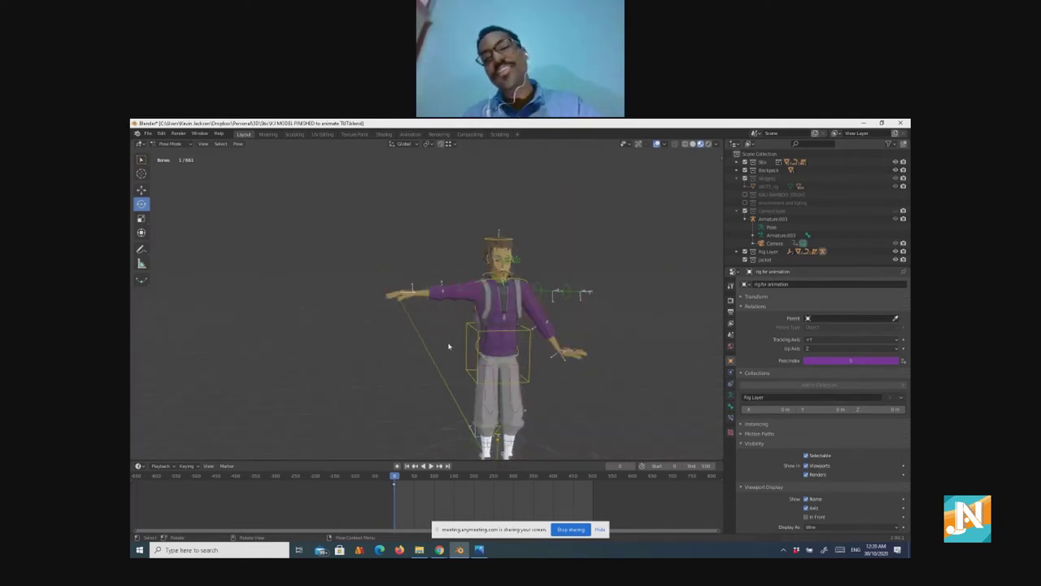
pyautogui.moveTo(448, 348); pyautogui.dragTo(492, 409, button='middle')
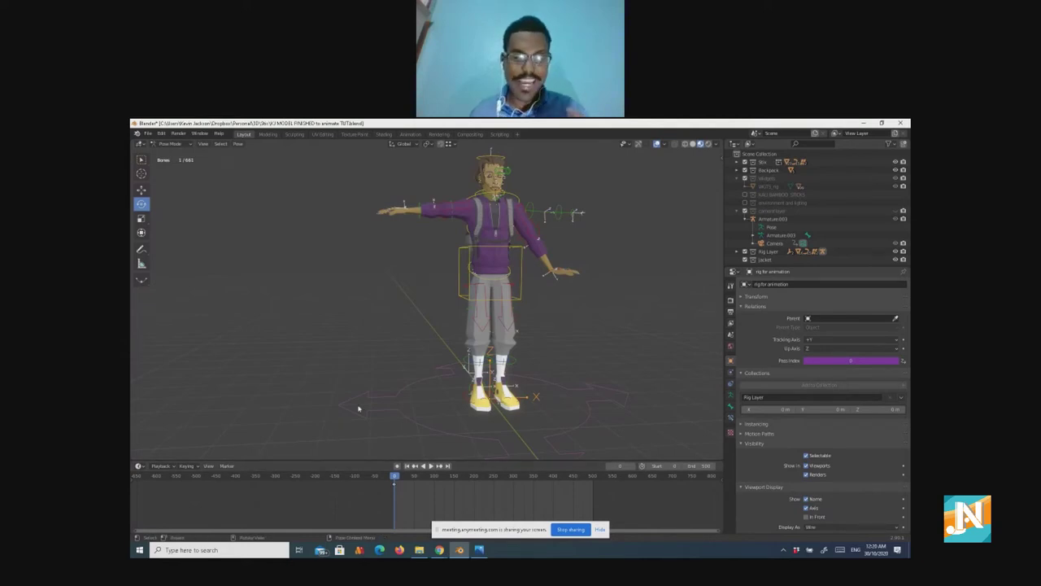
pyautogui.moveTo(388, 398); pyautogui.dragTo(374, 379, button='middle')
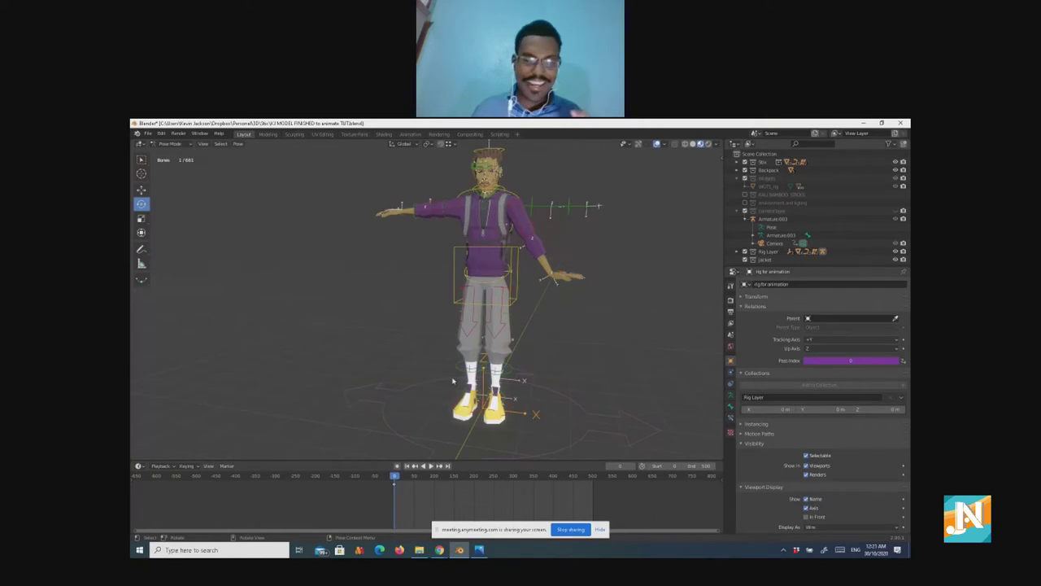
pyautogui.moveTo(423, 374); pyautogui.dragTo(445, 355, button='middle')
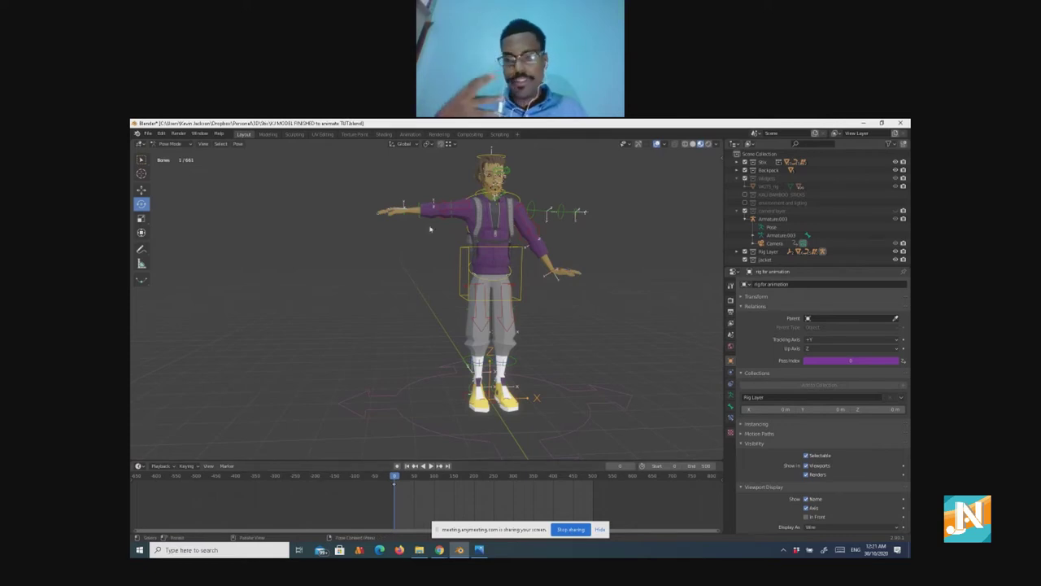
pyautogui.scroll(4, 428, 241)
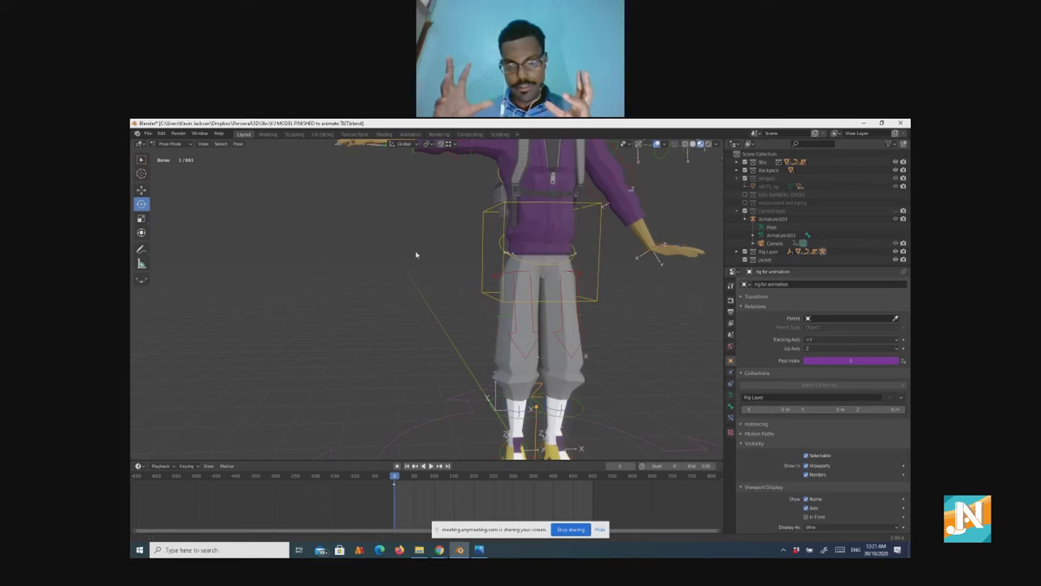
pyautogui.keyDown('shift'); pyautogui.moveTo(428, 242); pyautogui.dragTo(371, 335, button='middle'); pyautogui.keyUp('shift')
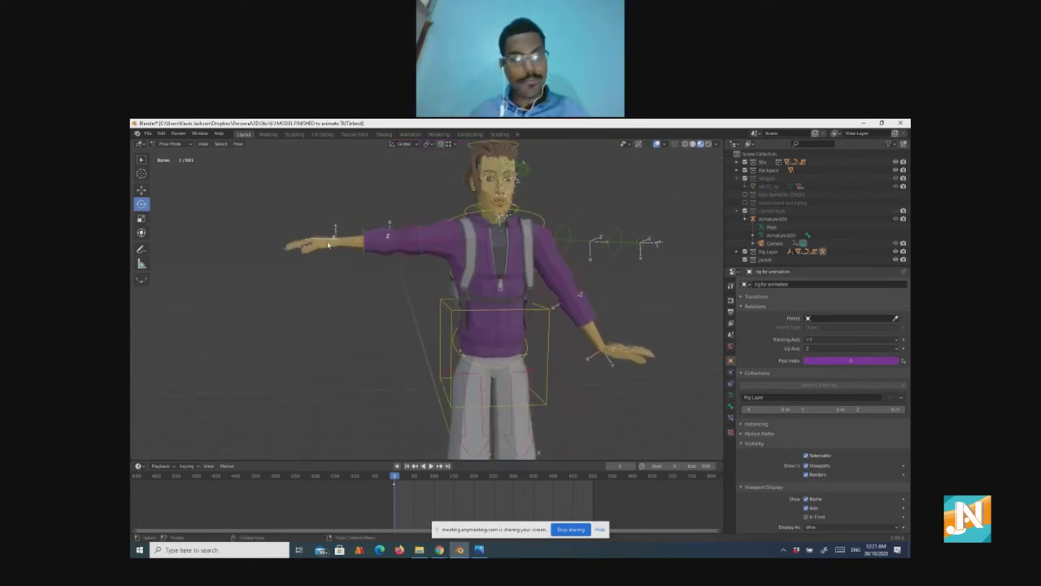
# Step: Move the raised arm down beside the body and shift the hand bone left, then back right
pyautogui.press('g')
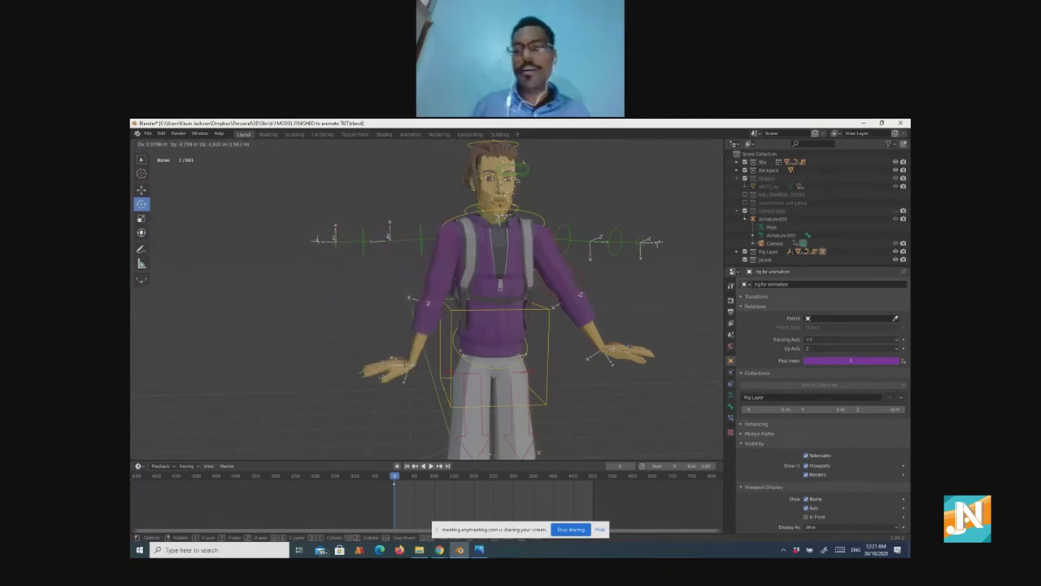
pyautogui.click(411, 368)
pyautogui.moveTo(411, 368); pyautogui.dragTo(492, 358, button='middle')
pyautogui.press('g')
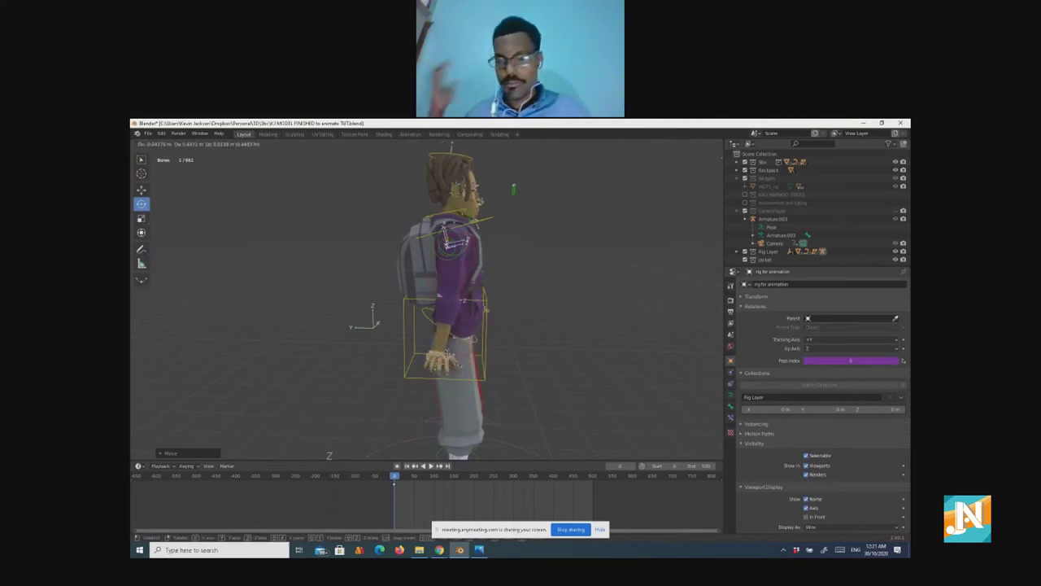
pyautogui.click(448, 360)
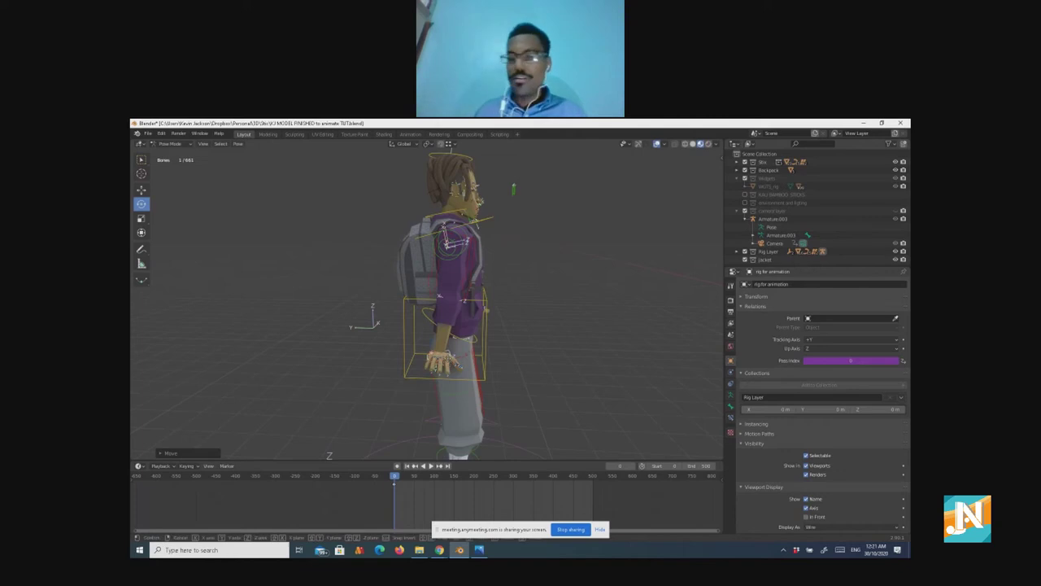
pyautogui.press('g')
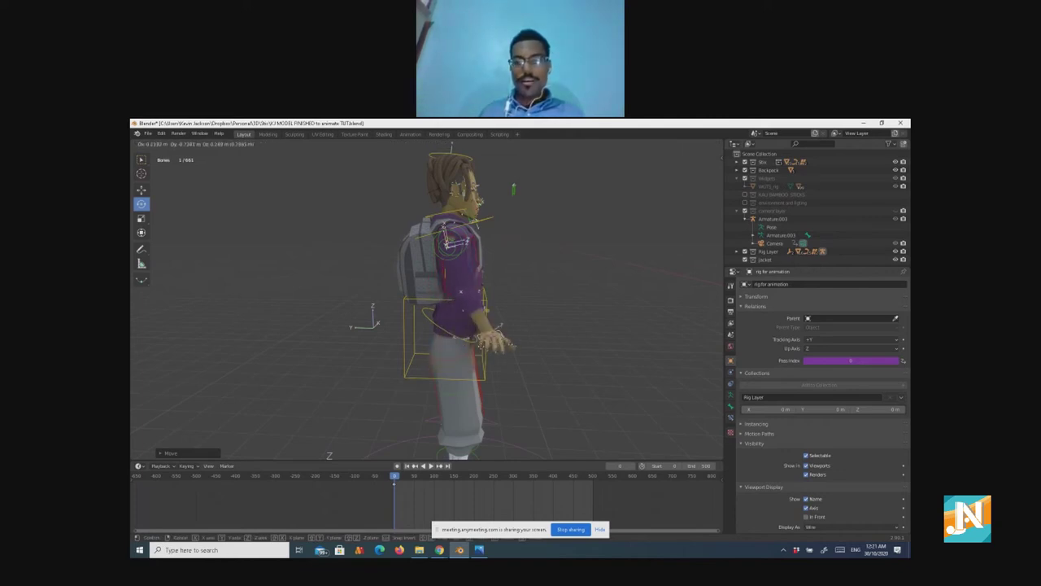
pyautogui.click(495, 337)
# Step: Reposition a bone on the arm and clear the bone selection
pyautogui.moveTo(494, 338); pyautogui.dragTo(477, 264, button='middle')
pyautogui.click(474, 266)
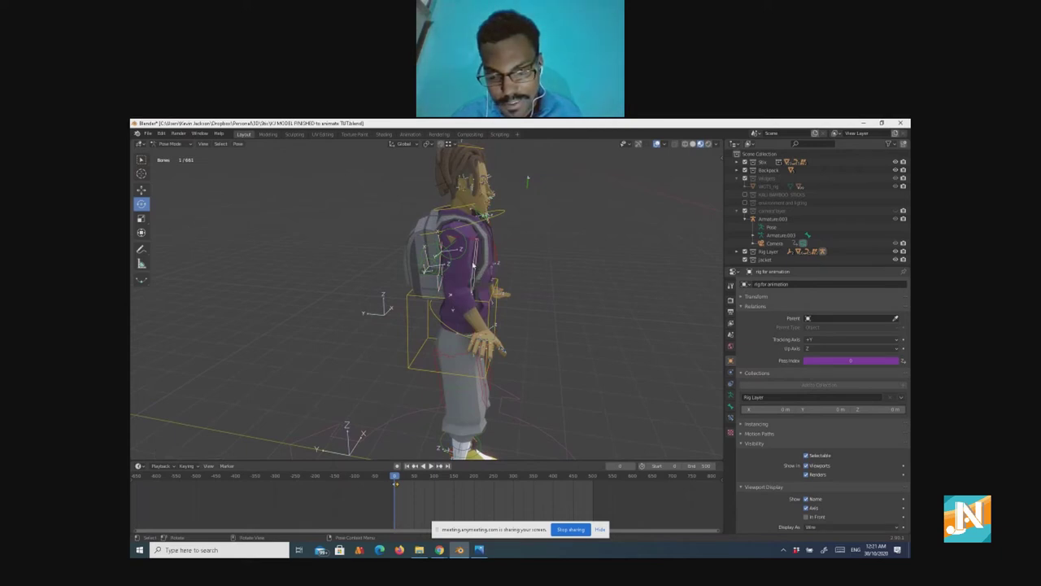
pyautogui.press('g')
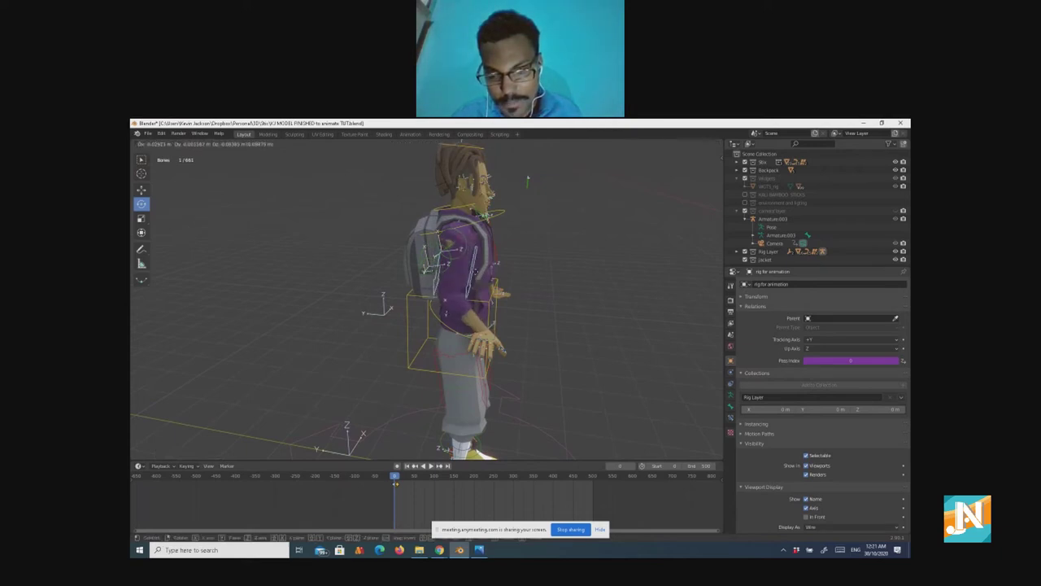
pyautogui.click(477, 277)
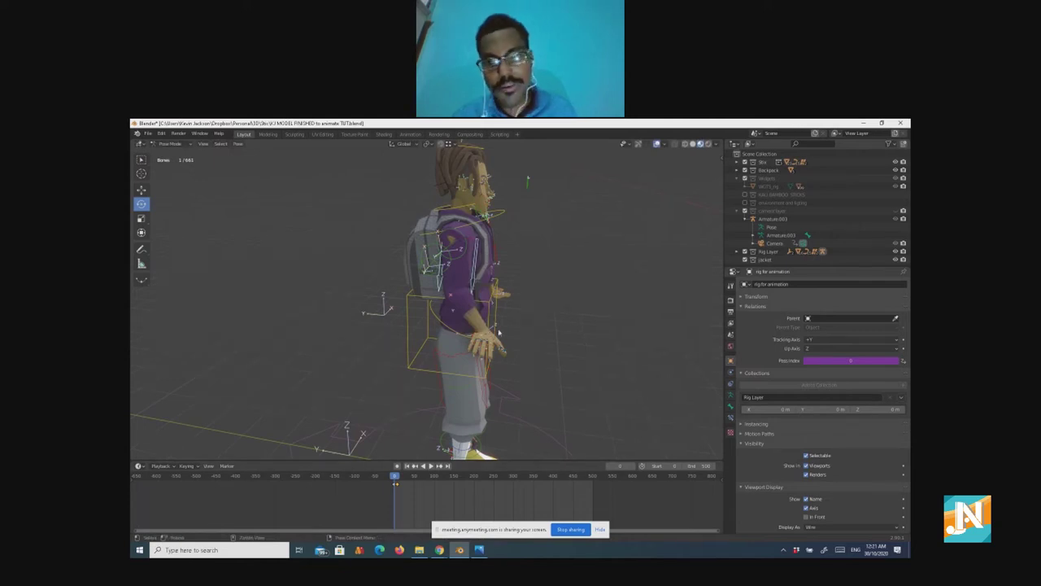
pyautogui.hotkey('alt', 'a')
# Step: Rotate the right hand bone about its local X axis and move it slightly
pyautogui.moveTo(491, 330); pyautogui.dragTo(362, 344, button='middle')
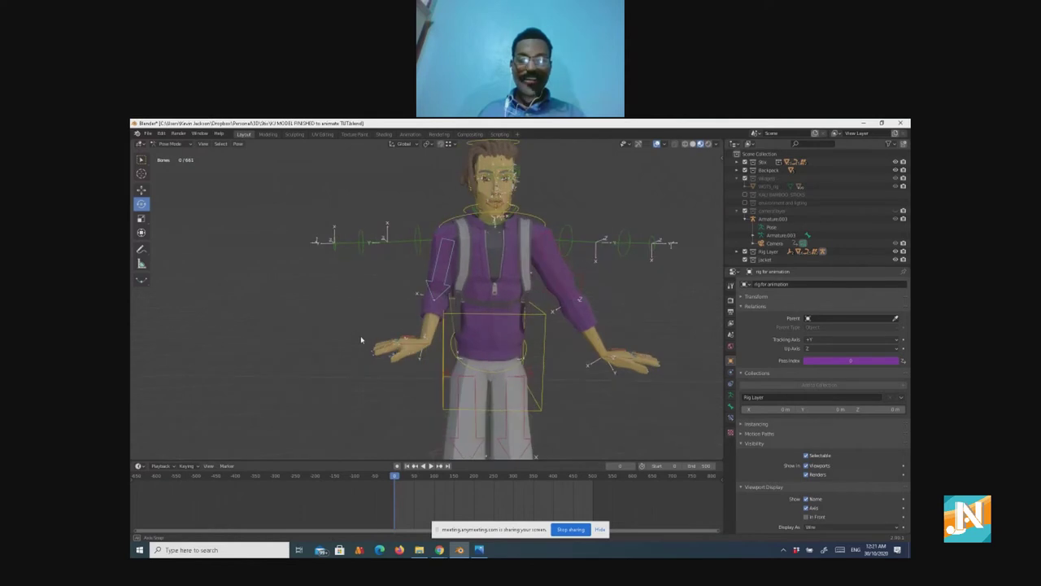
pyautogui.click(414, 346)
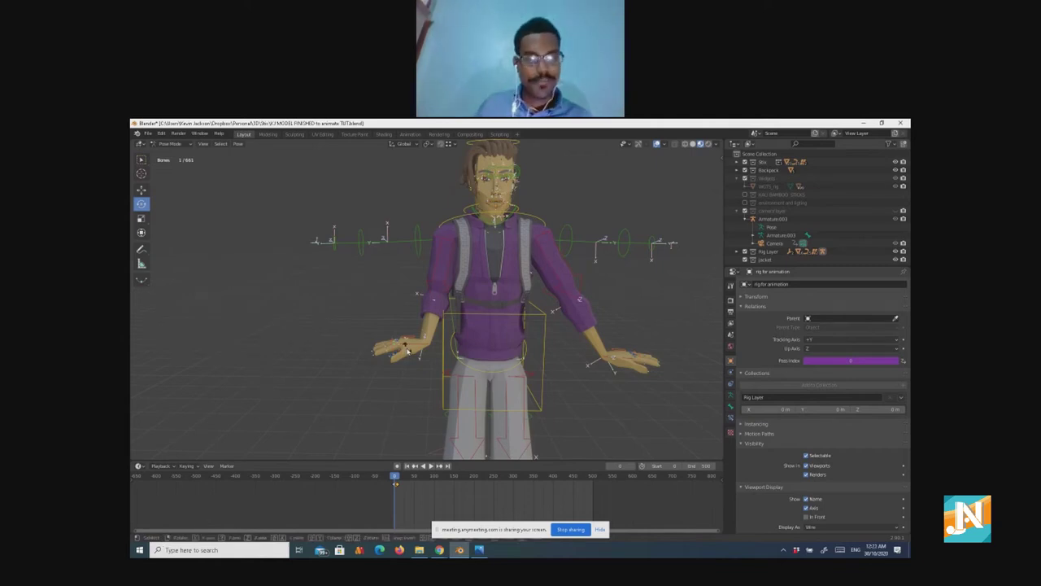
pyautogui.press('r')
pyautogui.press('x')
pyautogui.press('x')
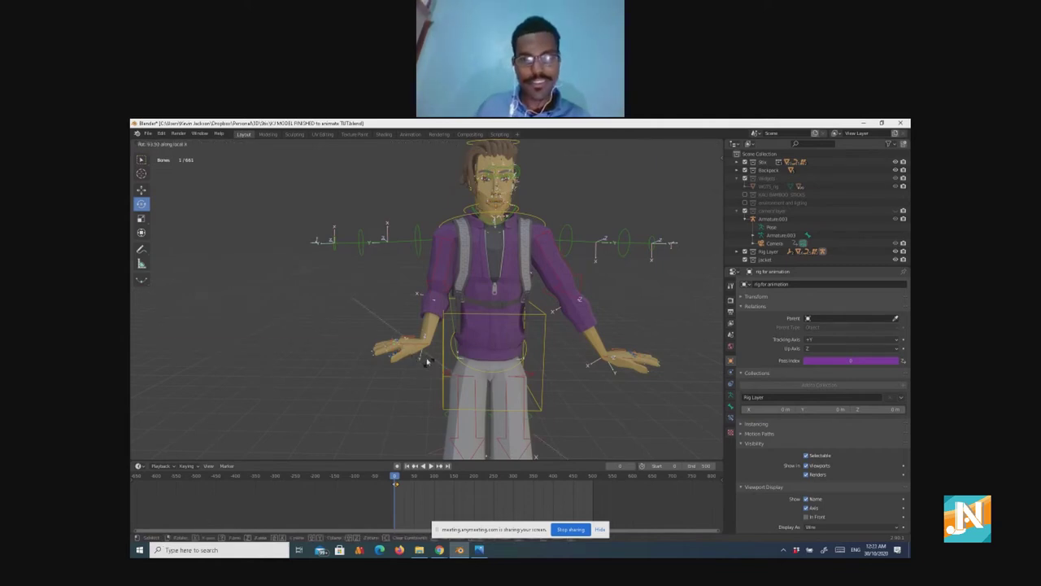
pyautogui.press('Return')
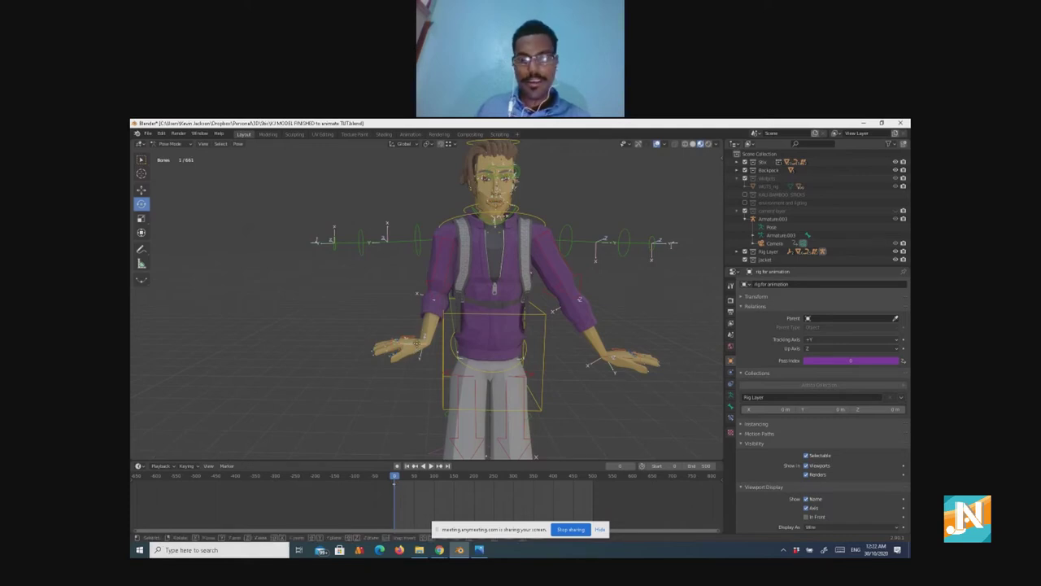
pyautogui.press('g')
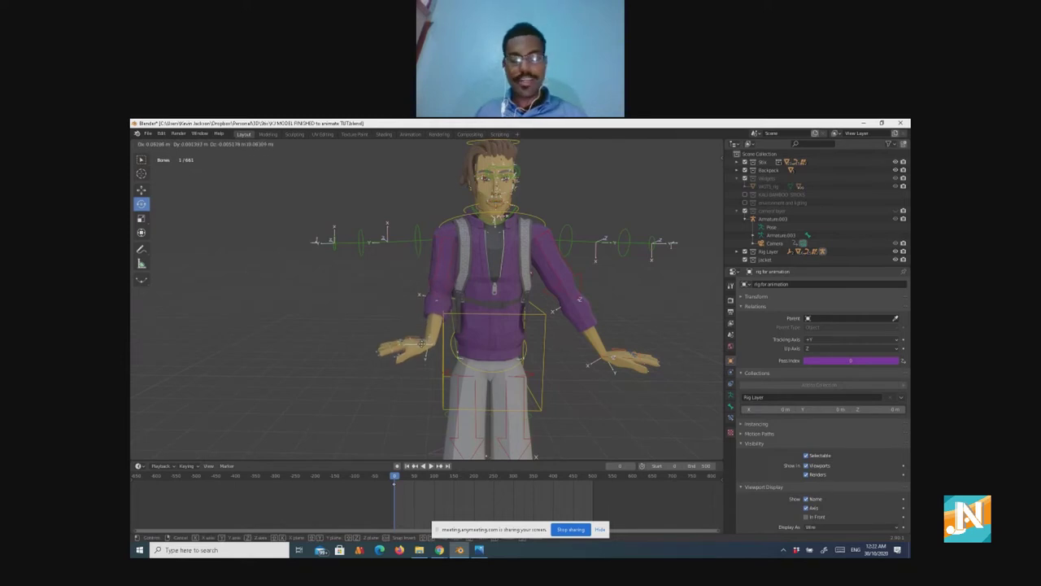
pyautogui.click(422, 348)
# Step: Turn the hand 90° around its local Y axis
pyautogui.moveTo(424, 350); pyautogui.dragTo(402, 354, button='middle')
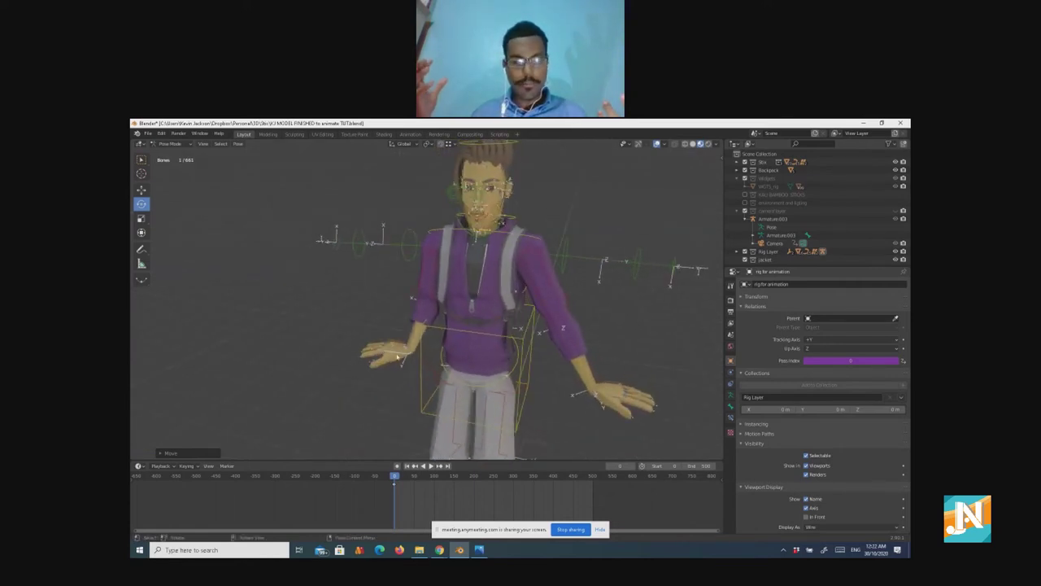
pyautogui.press('r')
pyautogui.press('y')
pyautogui.press('y')
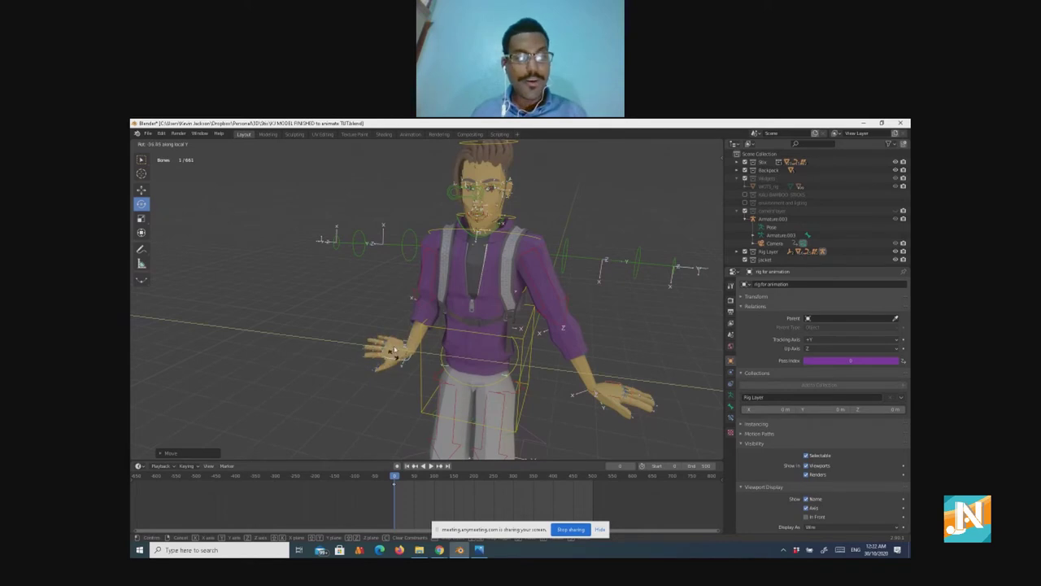
pyautogui.write('90')
pyautogui.press('Return')
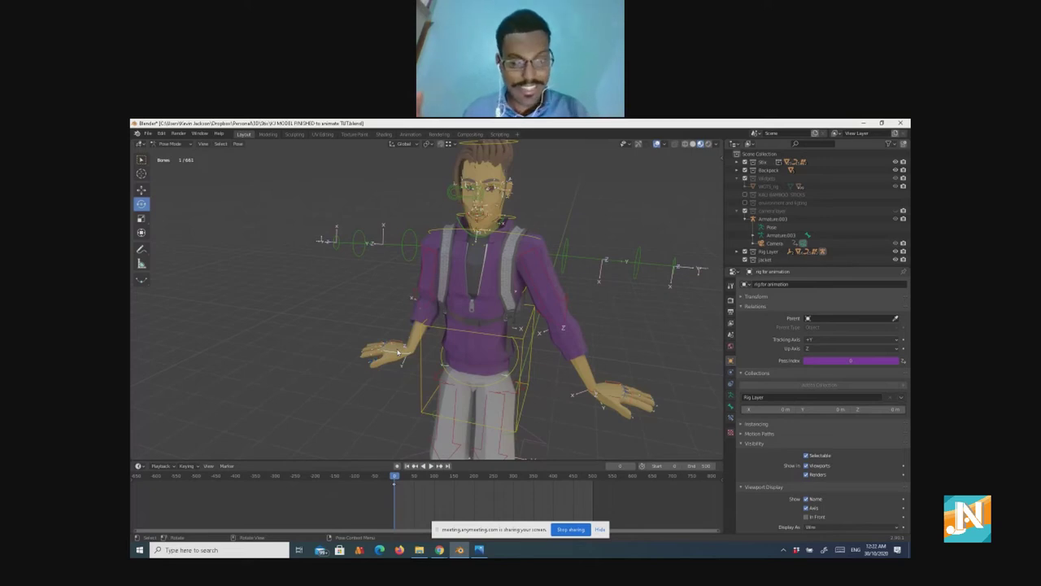
# Step: Undo a bad X-axis turn, rotate the hand about Z instead, and start moving it beside the hip
pyautogui.press('r')
pyautogui.press('x')
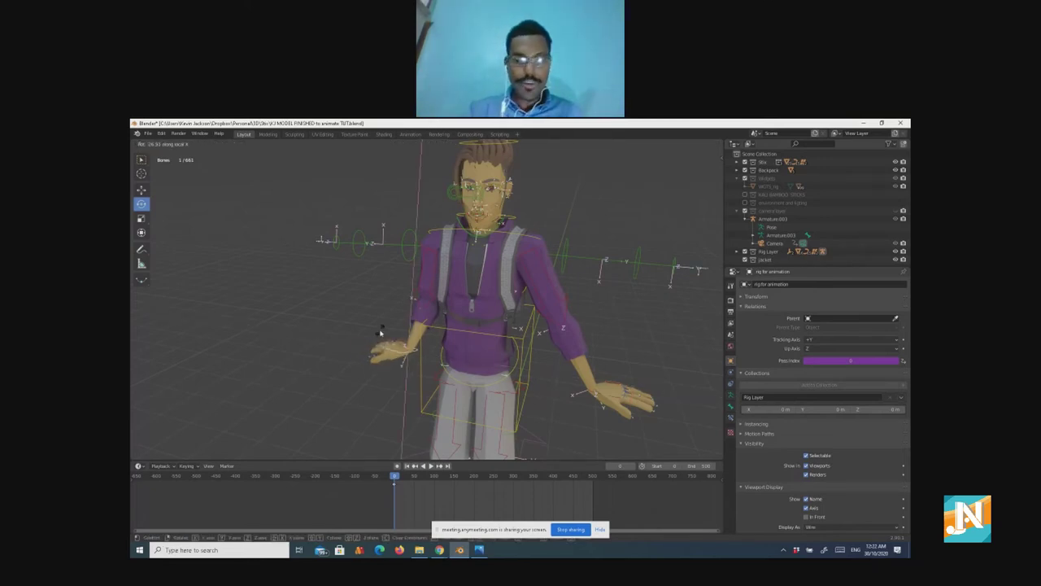
pyautogui.click(380, 332)
pyautogui.hotkey('ctrl', 'z')
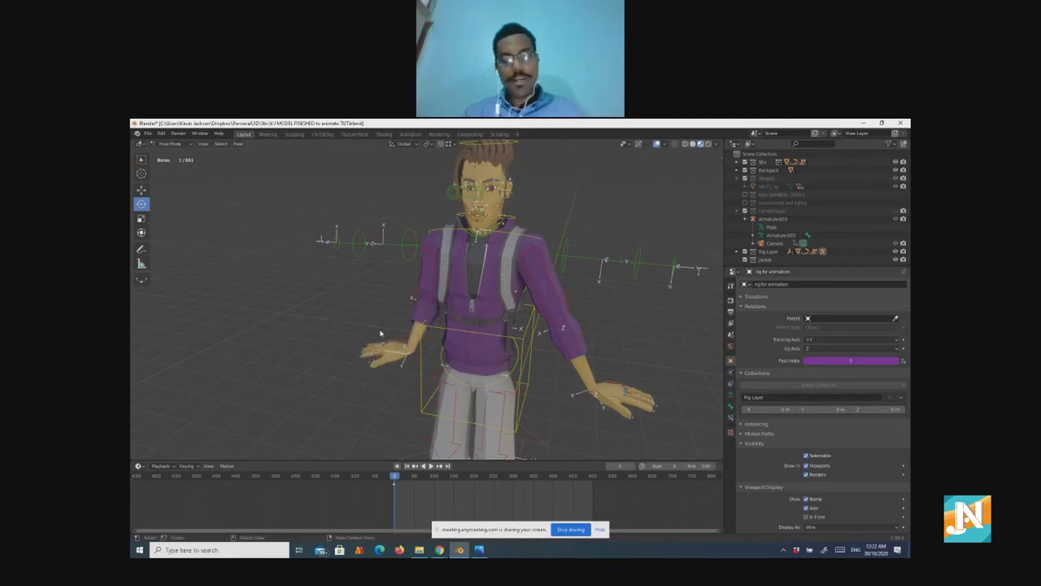
pyautogui.press('r')
pyautogui.press('z')
pyautogui.press('z')
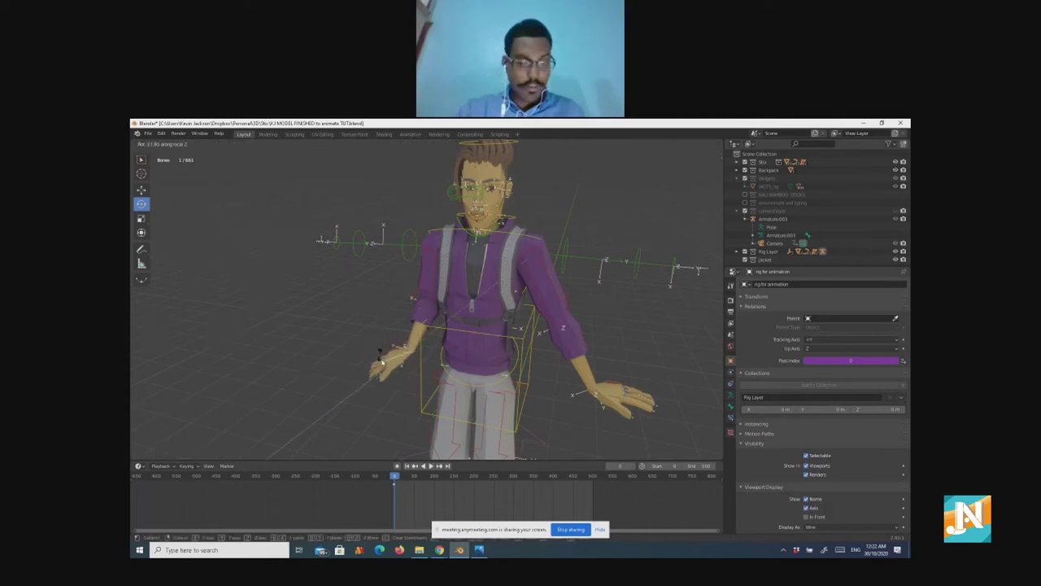
pyautogui.click(386, 364)
pyautogui.moveTo(388, 367); pyautogui.dragTo(520, 360, button='middle')
pyautogui.press('g')
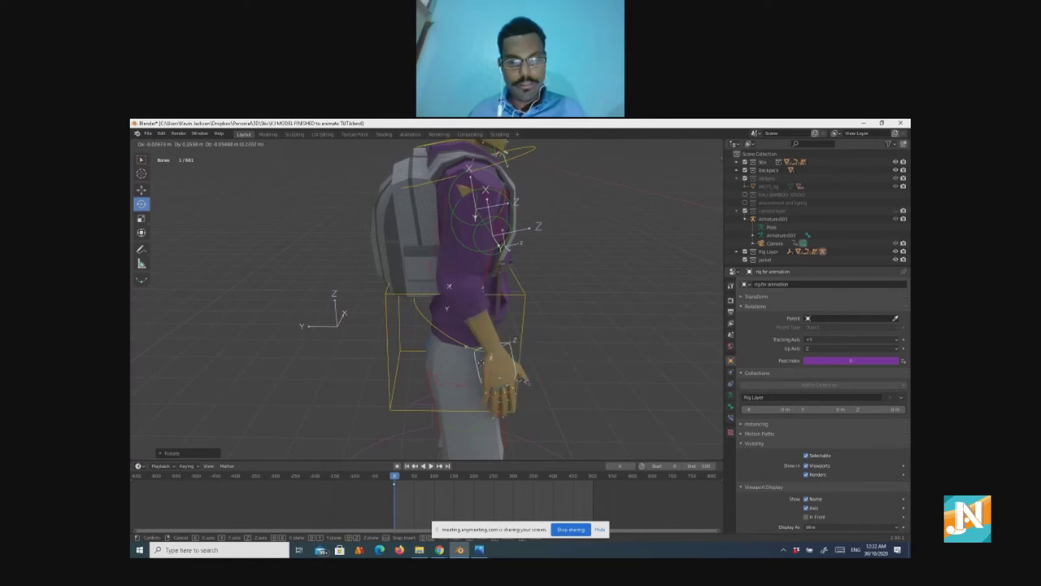
# Step: Place the hand beside the hip and nudge the arm bone slightly
pyautogui.click(478, 367)
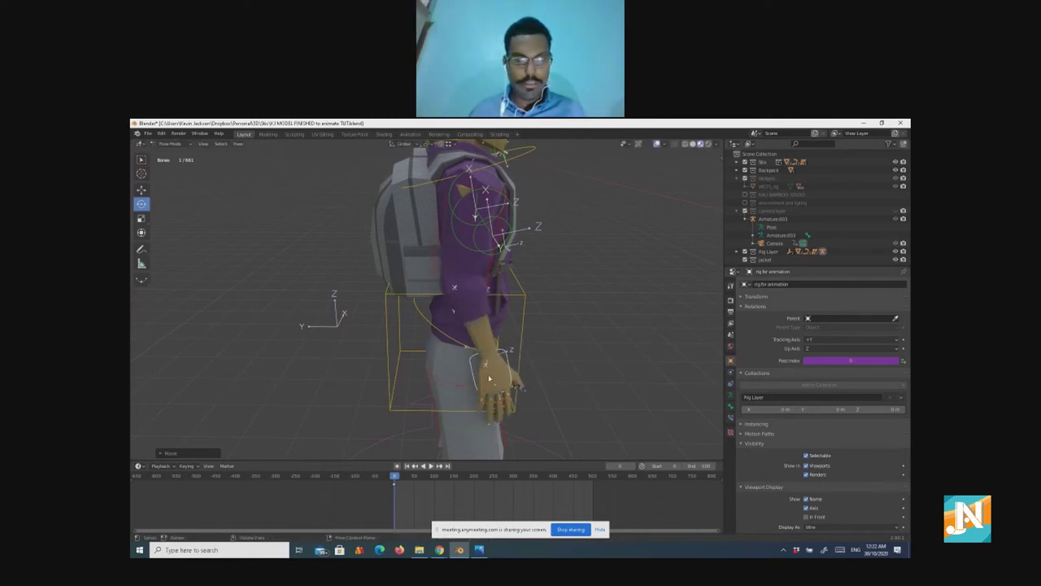
pyautogui.moveTo(478, 367); pyautogui.dragTo(408, 348, button='middle')
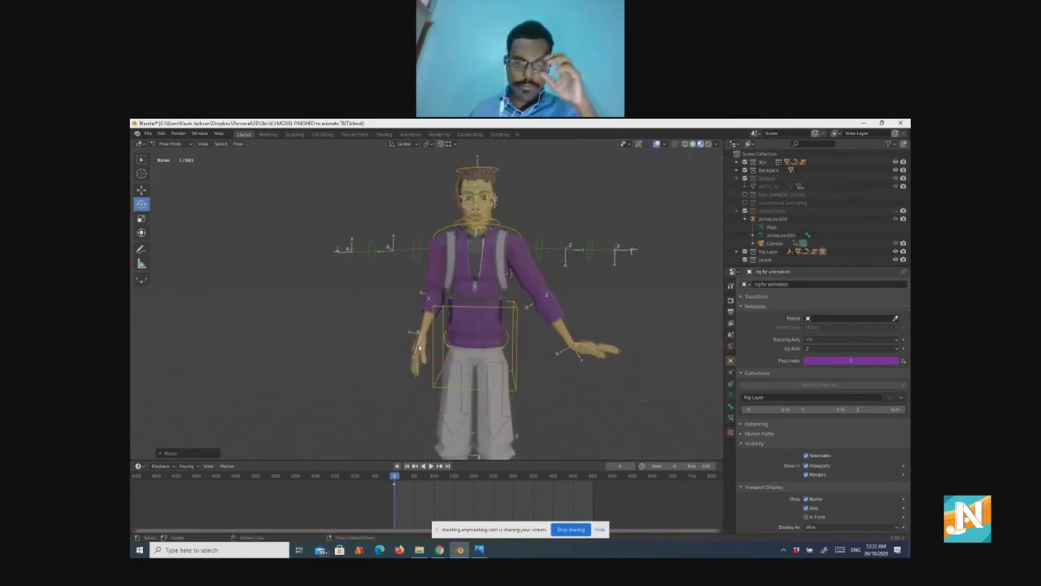
pyautogui.press('g')
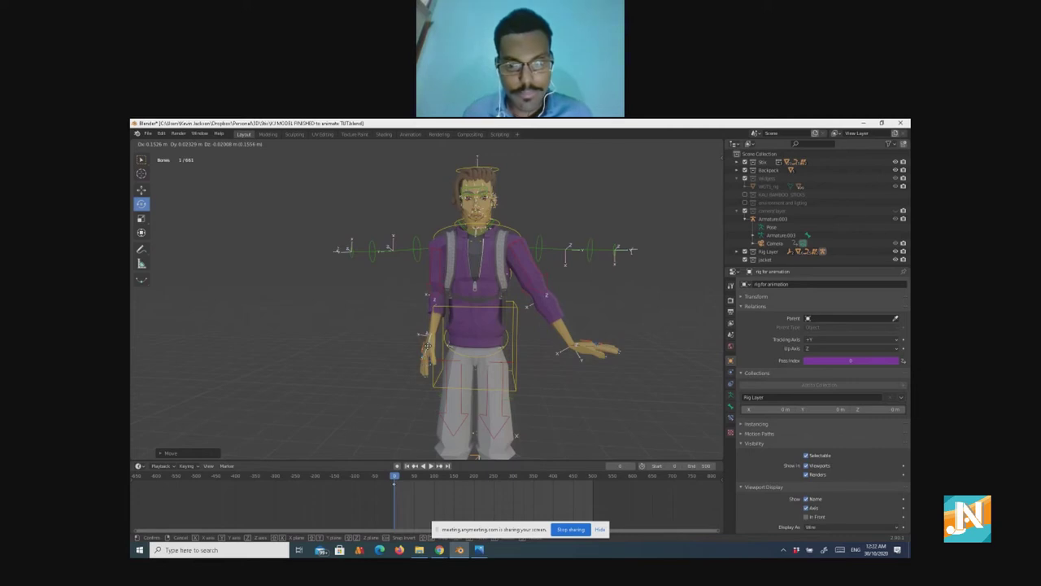
pyautogui.click(428, 348)
# Step: Orbit and zoom around the character to inspect the lowered arm and jacket
pyautogui.moveTo(428, 349); pyautogui.dragTo(409, 391, button='middle')
pyautogui.scroll(2, 482, 342)
pyautogui.scroll(2, 480, 338)
pyautogui.scroll(2, 352, 339)
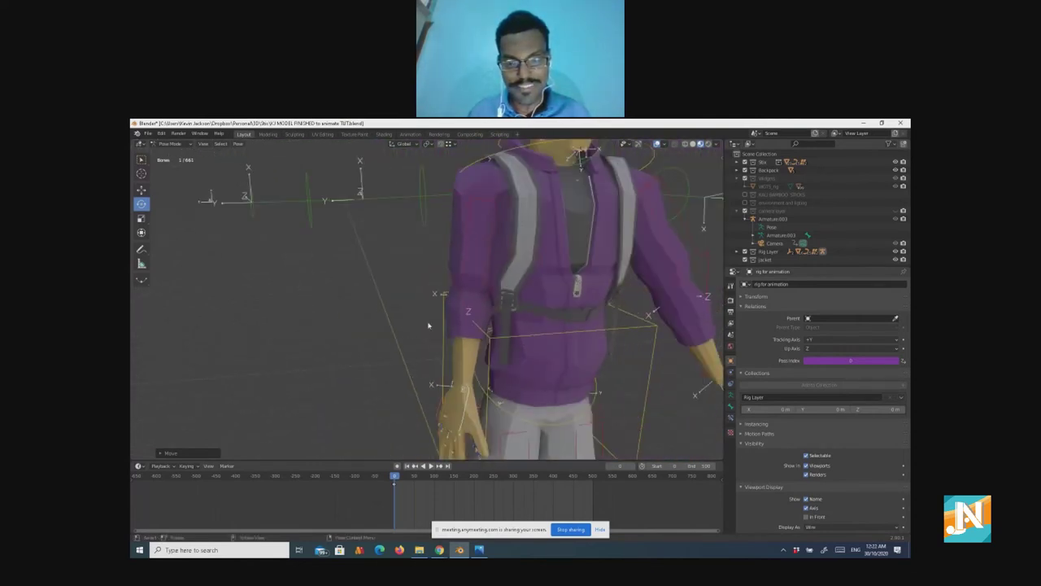
pyautogui.moveTo(413, 330); pyautogui.dragTo(443, 310, button='middle')
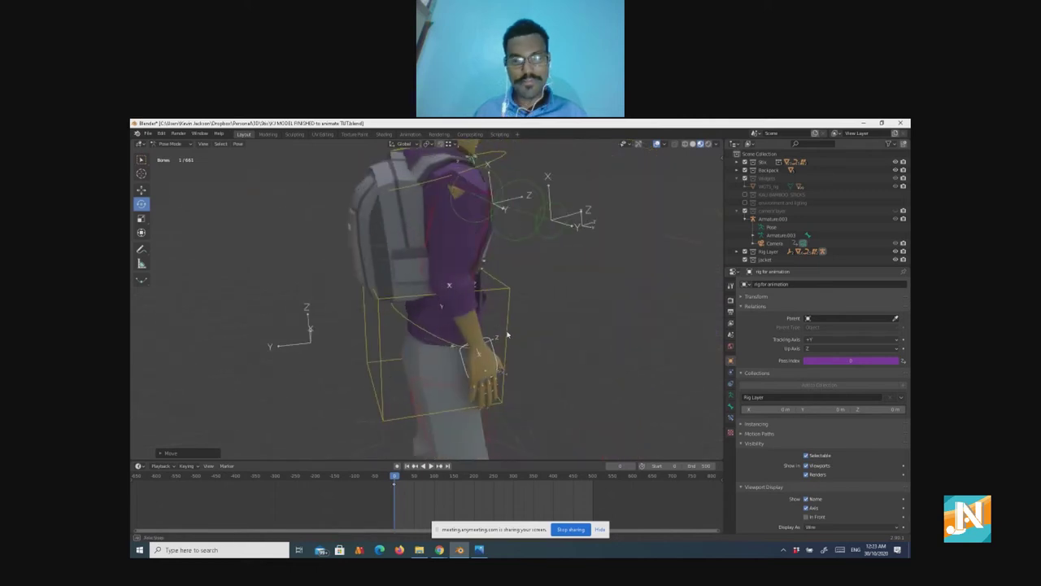
pyautogui.moveTo(374, 319); pyautogui.dragTo(298, 325, button='middle')
pyautogui.scroll(-5, 402, 332)
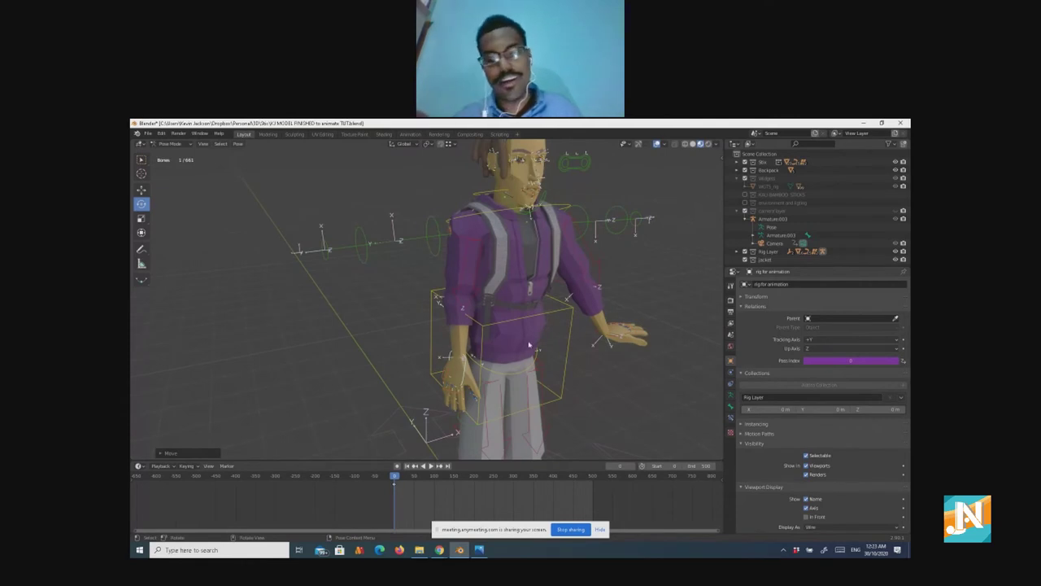
pyautogui.moveTo(504, 351); pyautogui.dragTo(460, 352, button='middle')
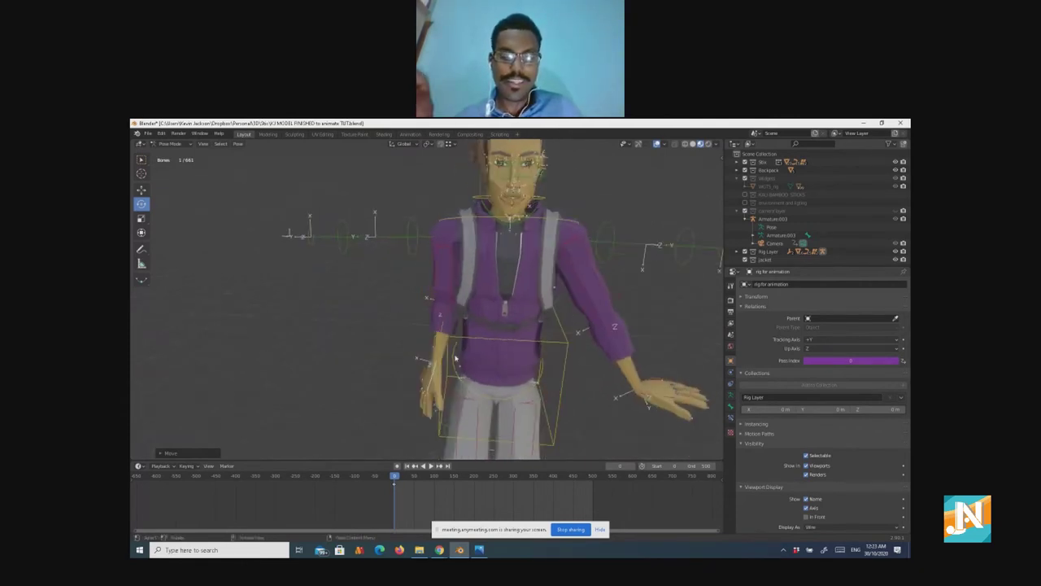
pyautogui.press('g')
pyautogui.click(409, 372)
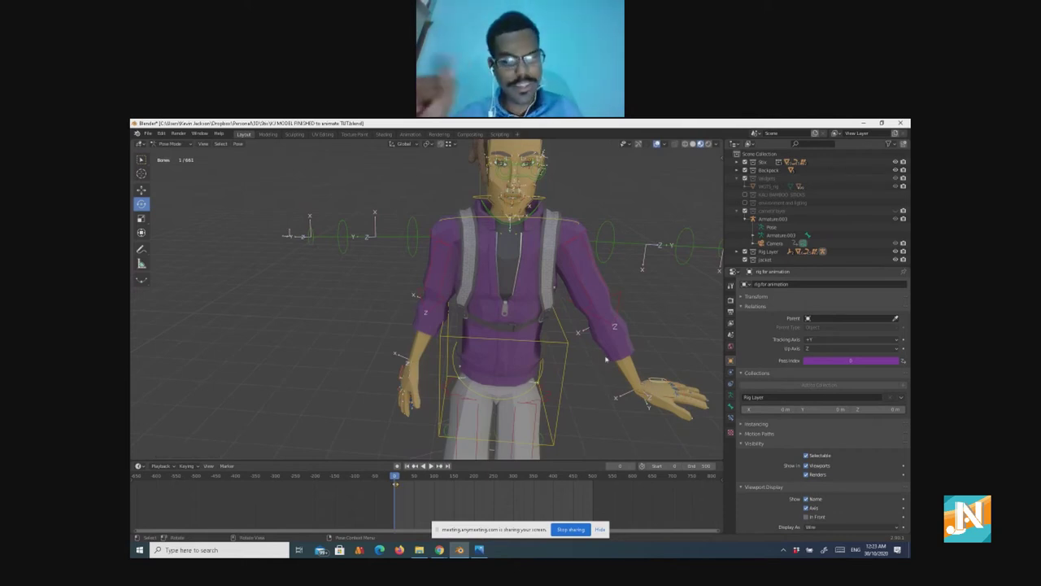
pyautogui.moveTo(605, 359); pyautogui.dragTo(658, 413, button='middle')
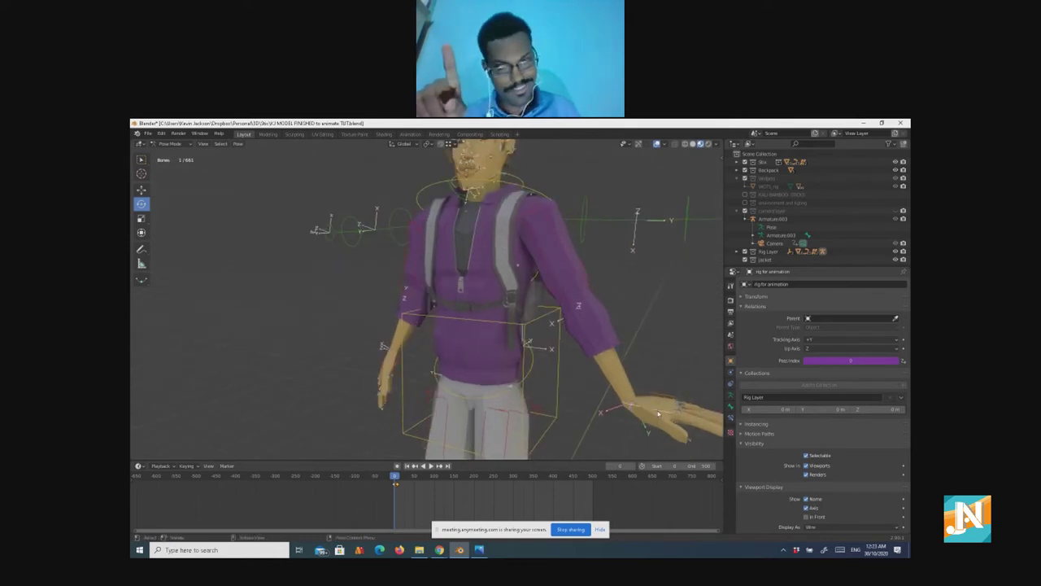
pyautogui.press('s')
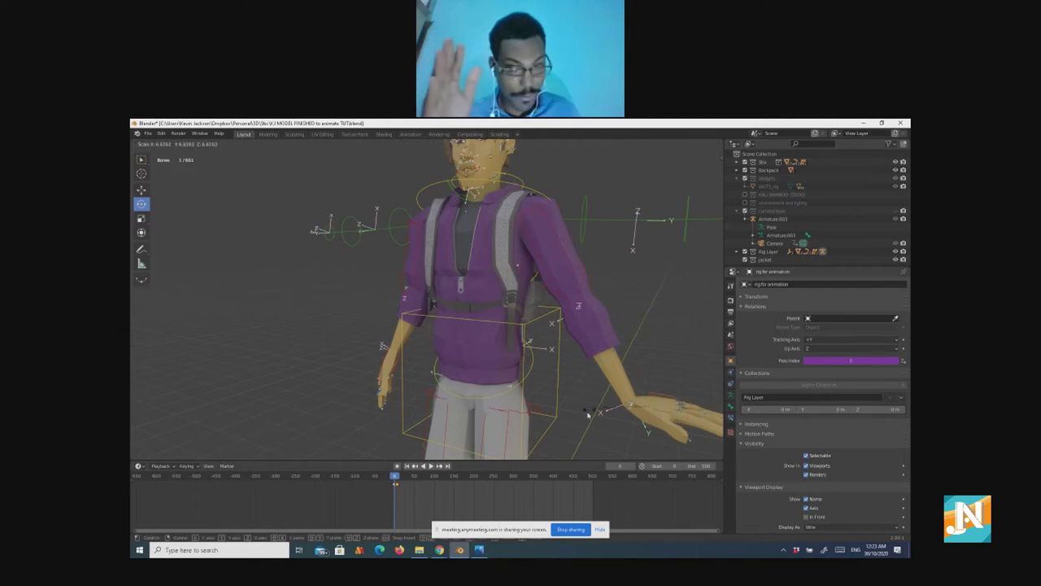
pyautogui.click(639, 419)
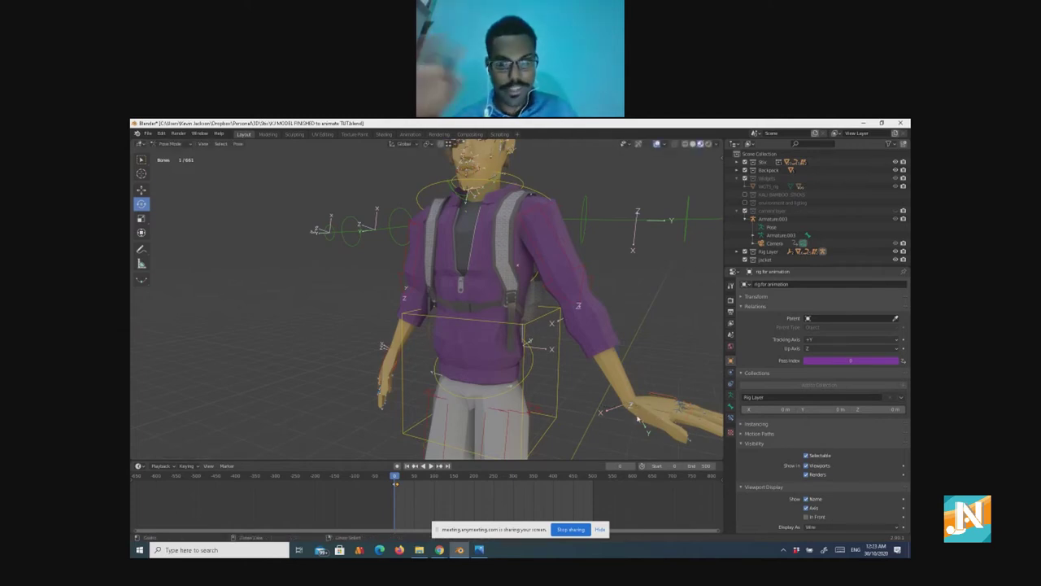
pyautogui.hotkey('ctrl', 'z')
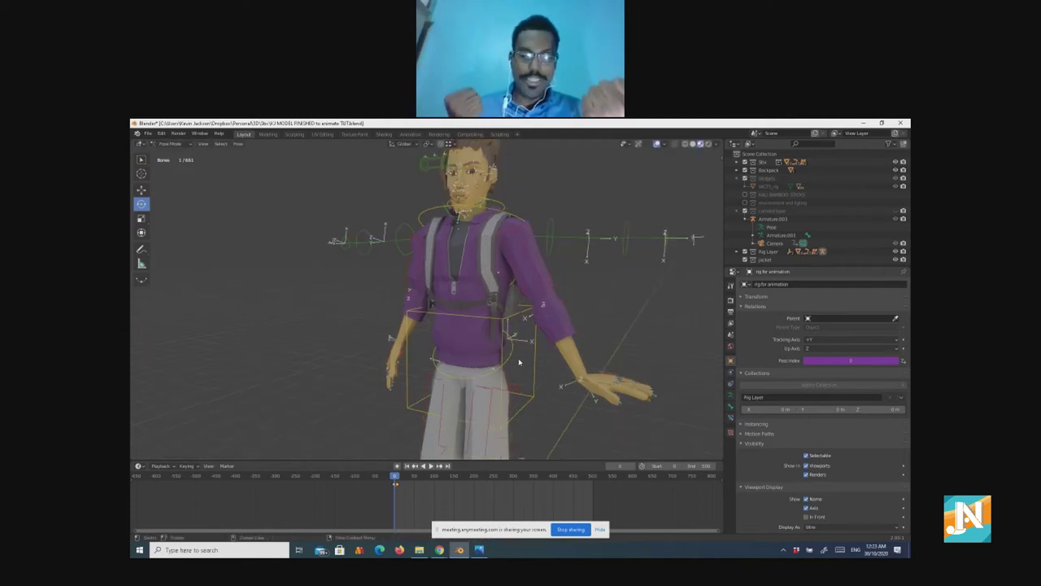
pyautogui.scroll(-2, 519, 362)
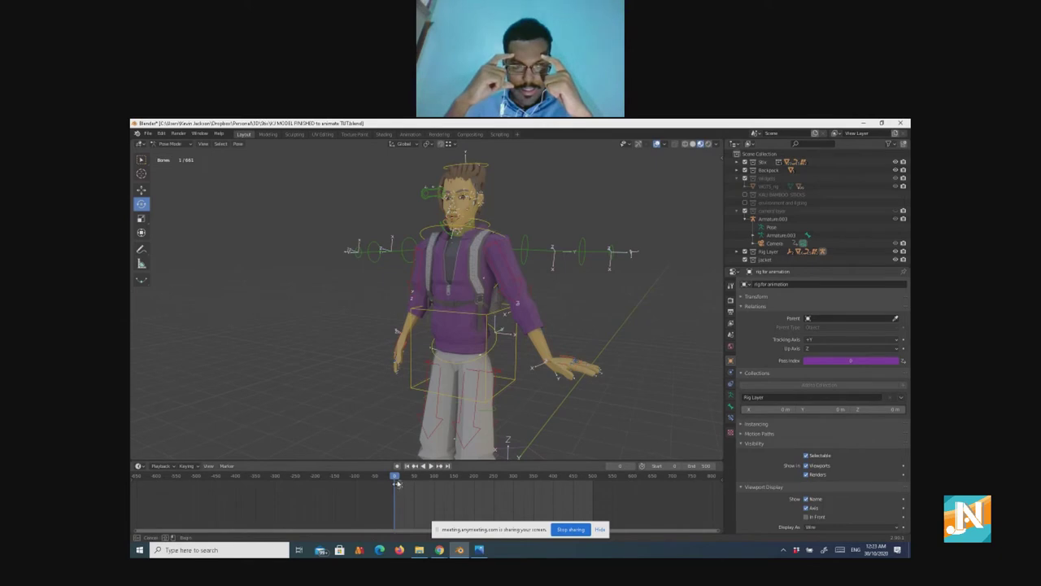
# Step: Delete the selected arm's keyframes and deselect all bones in the rig
pyautogui.press('x')
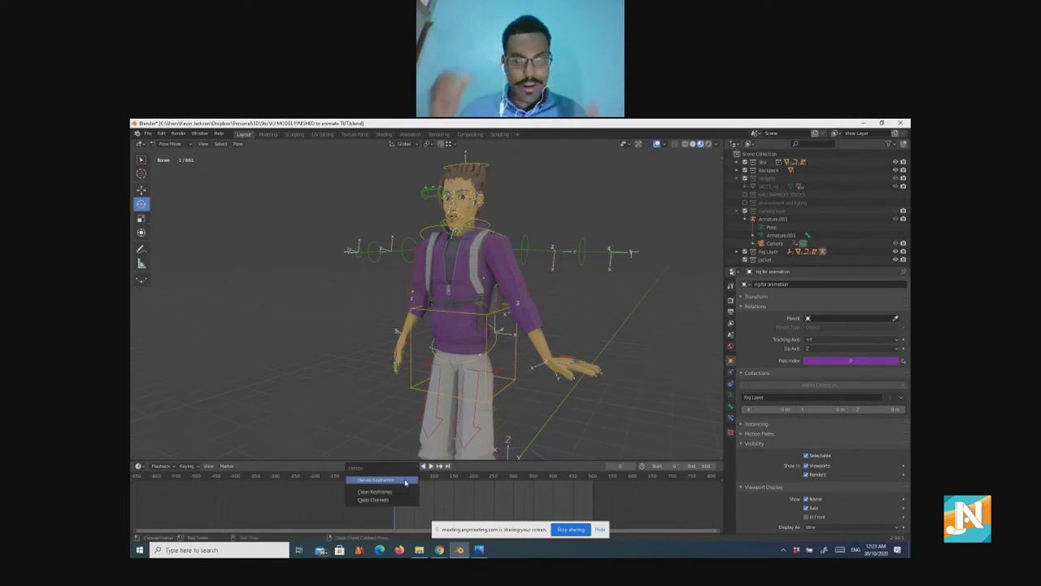
pyautogui.click(390, 481)
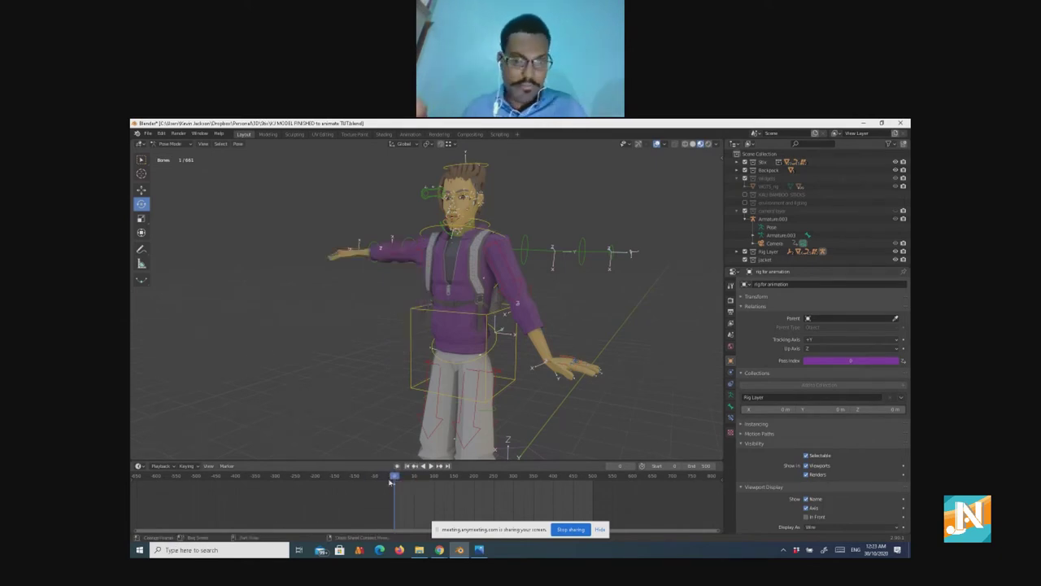
pyautogui.click(398, 422)
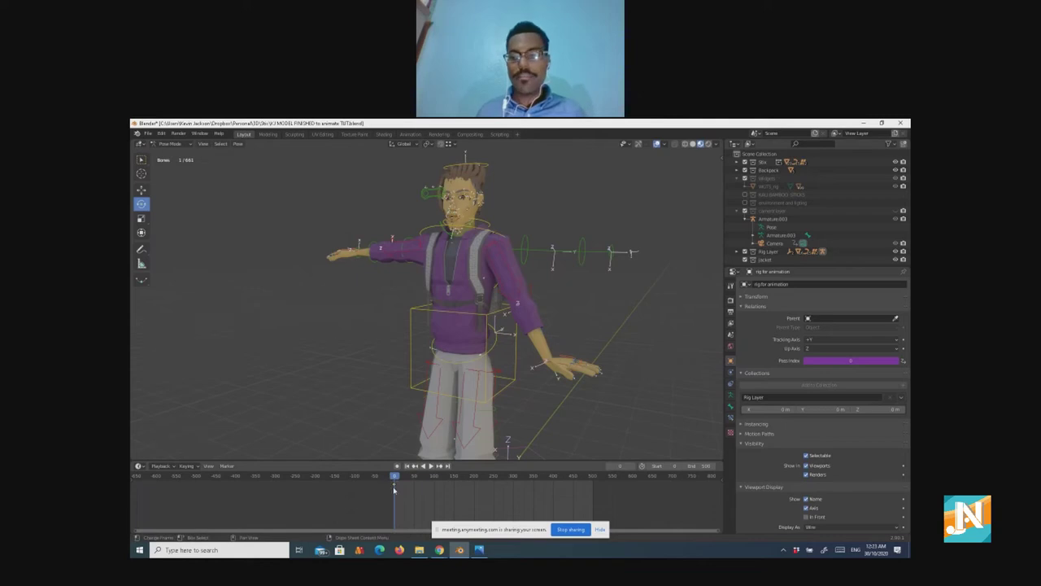
pyautogui.click(356, 365)
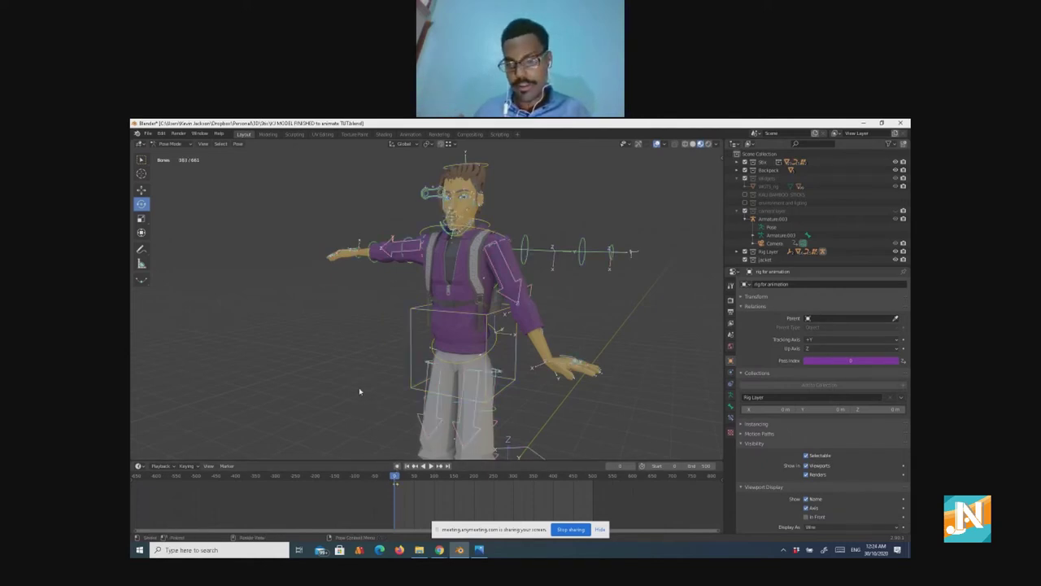
# Step: Select all armature bones and delete their keyframes
pyautogui.press('a')
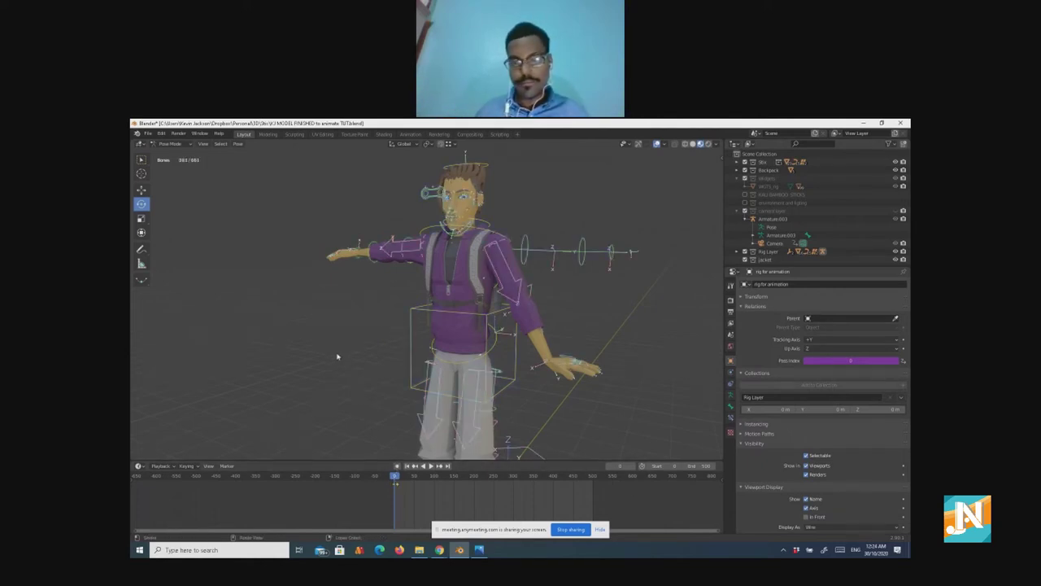
pyautogui.press('x')
pyautogui.click(370, 483)
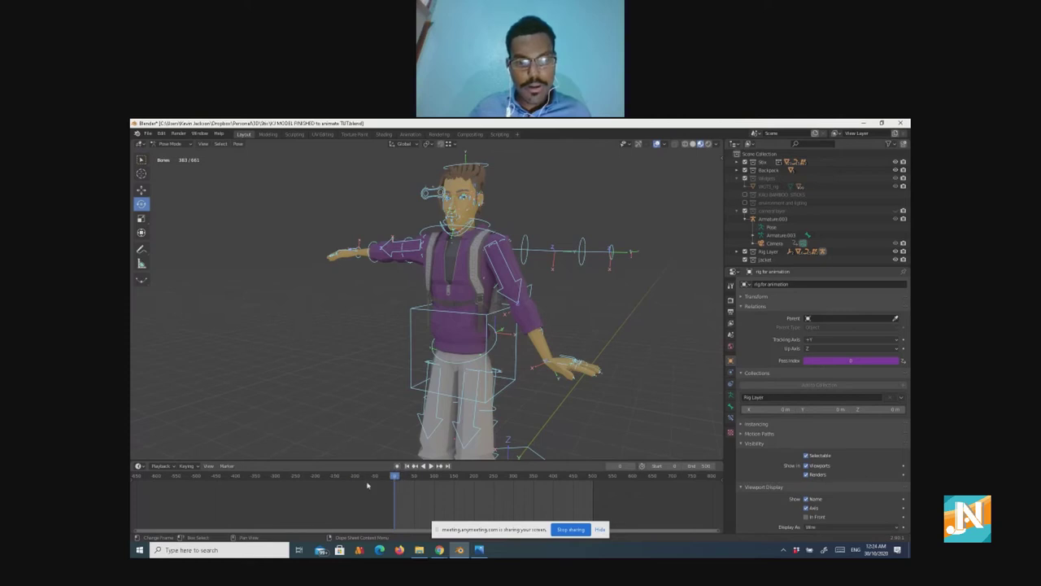
# Step: Clear the lowered arm's rotation with Alt+R to return it toward the T-pose
pyautogui.moveTo(374, 384); pyautogui.dragTo(415, 383, button='middle')
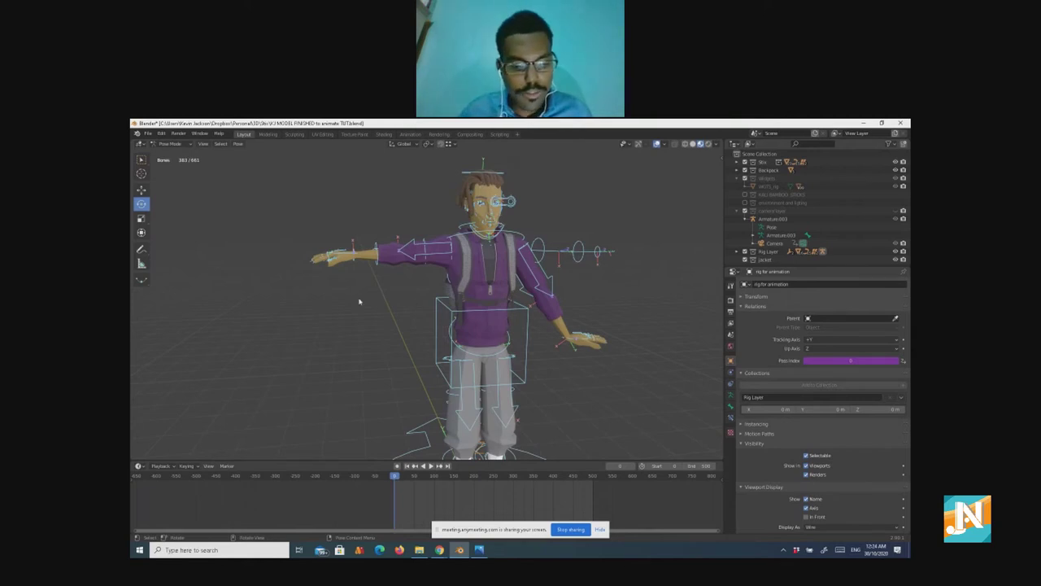
pyautogui.scroll(3, 364, 307)
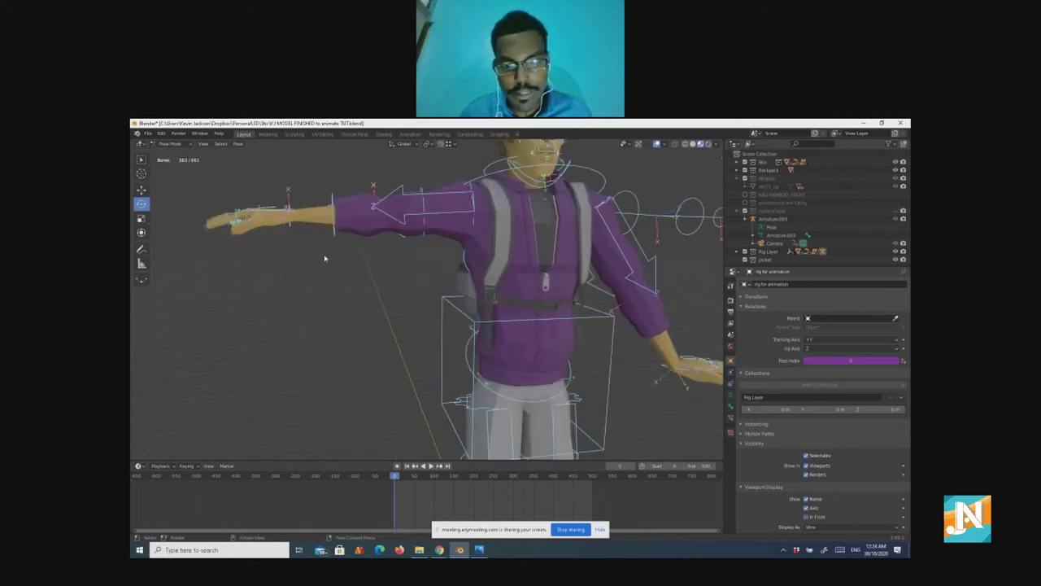
pyautogui.scroll(-5, 324, 259)
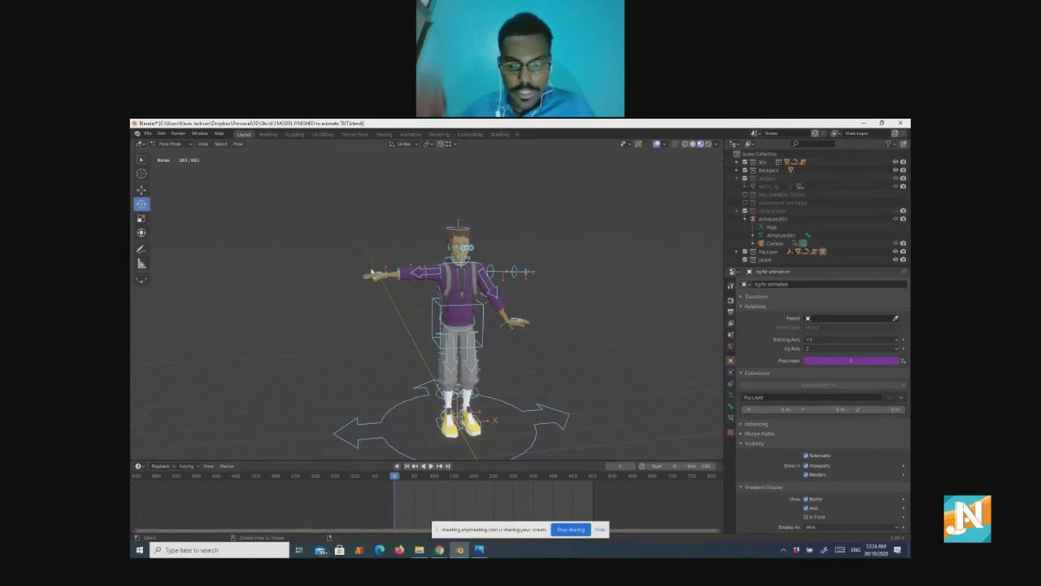
pyautogui.hotkey('alt', 'r')
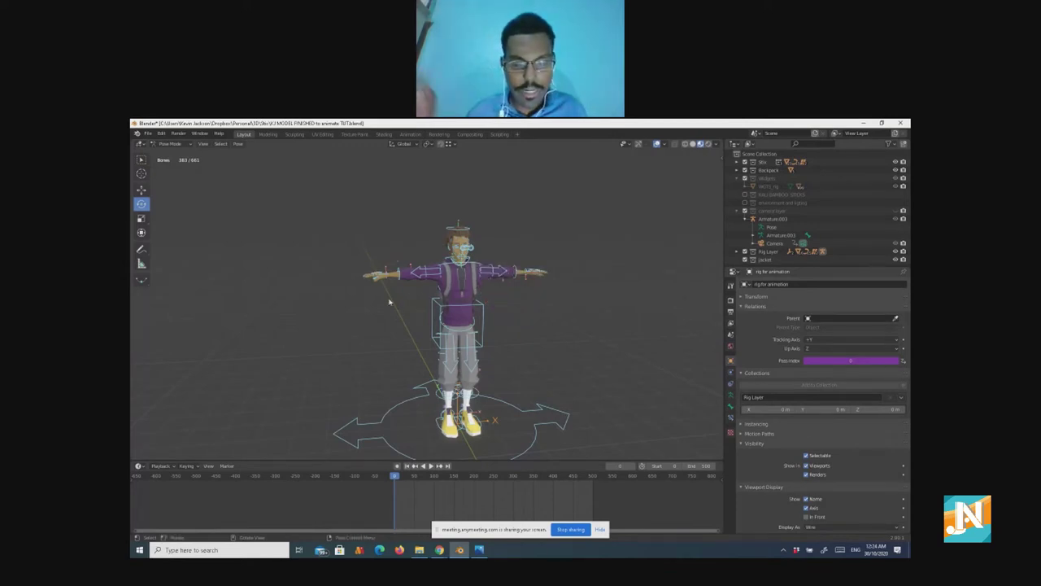
pyautogui.moveTo(388, 309); pyautogui.dragTo(288, 295, button='middle')
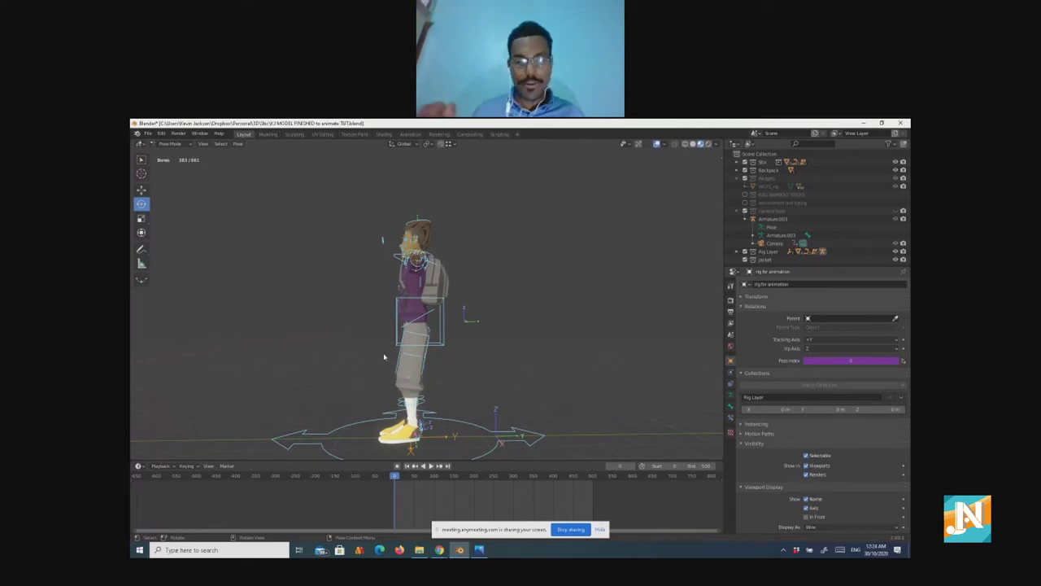
# Step: Select only the torso bone, reposition it, and reframe a front view
pyautogui.click(444, 327)
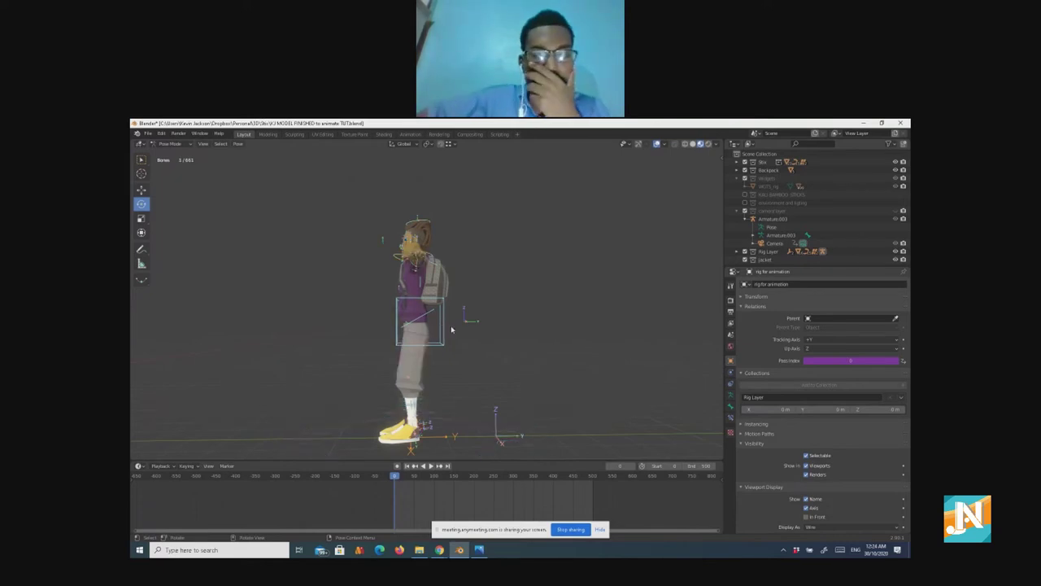
pyautogui.press('g')
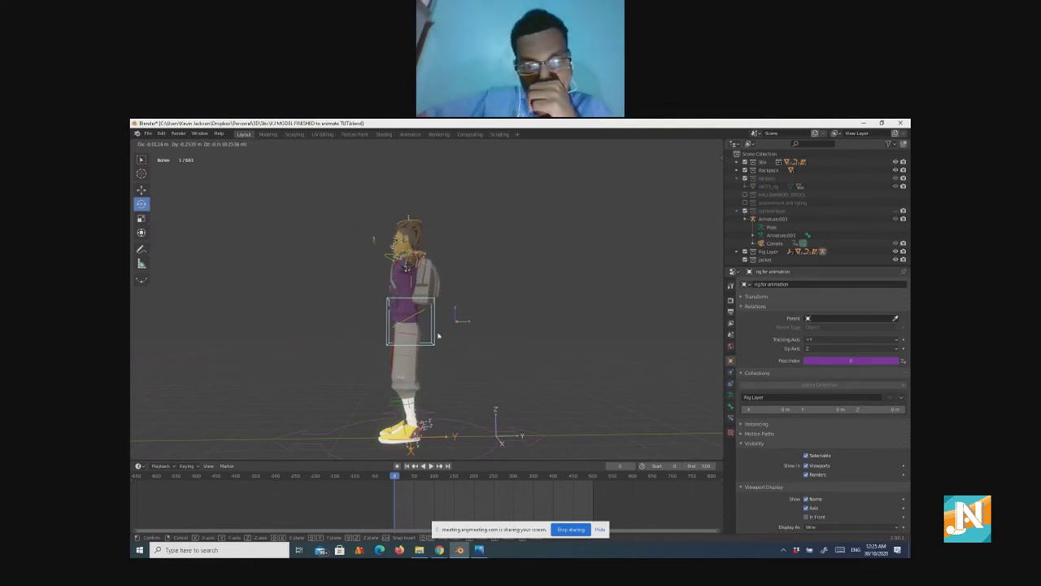
pyautogui.click(437, 332)
pyautogui.moveTo(444, 336); pyautogui.dragTo(517, 357, button='middle')
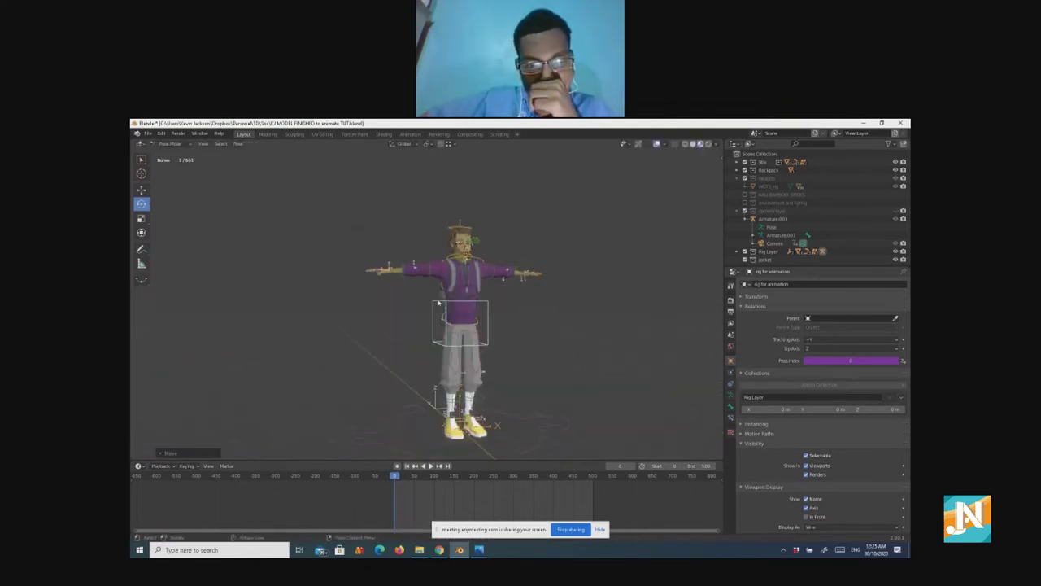
pyautogui.scroll(5, 413, 313)
pyautogui.moveTo(360, 282); pyautogui.dragTo(420, 271, button='middle')
pyautogui.scroll(2, 457, 288)
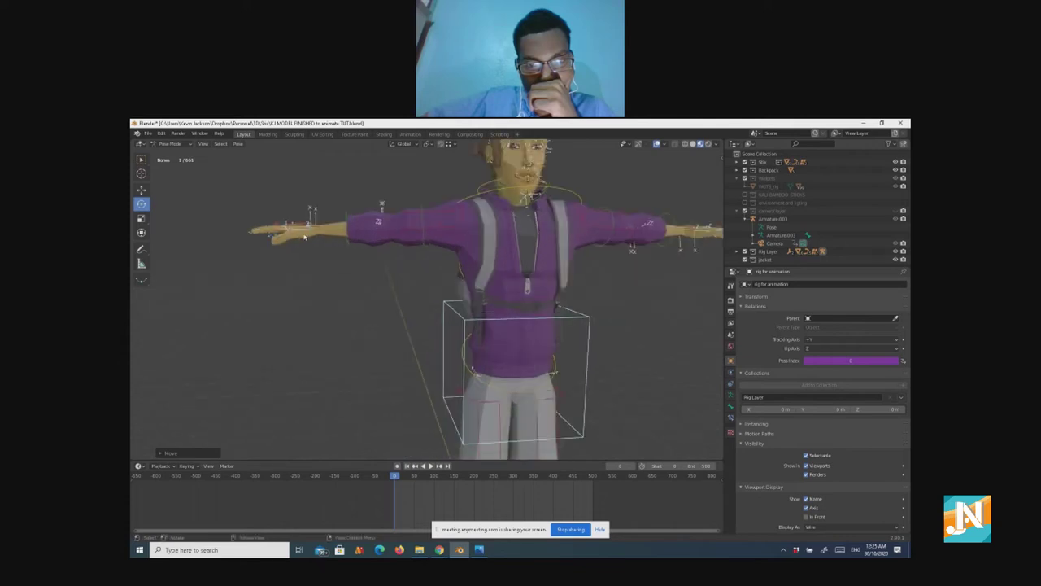
pyautogui.scroll(6, 325, 271)
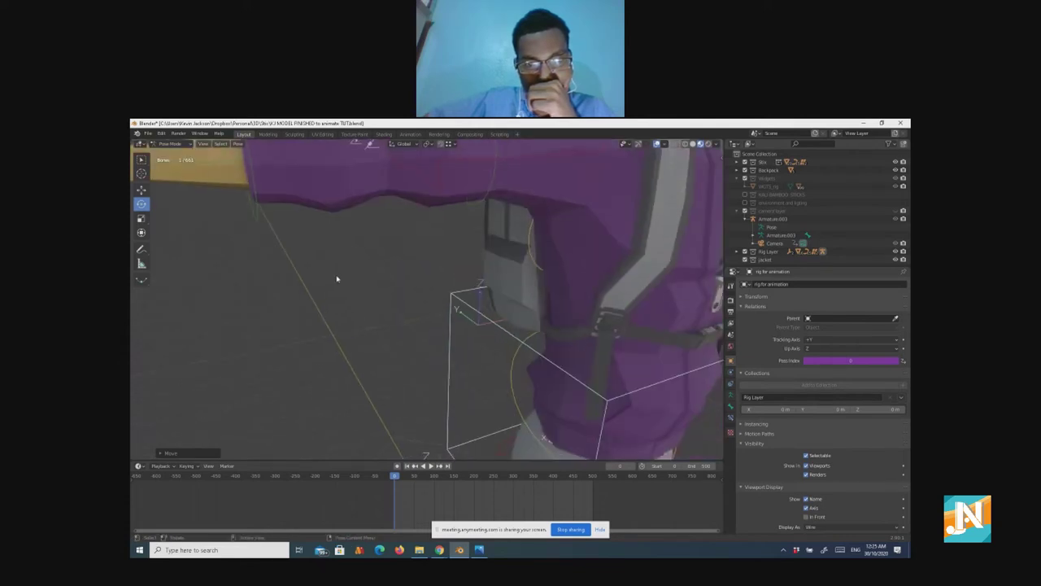
pyautogui.scroll(-5, 336, 279)
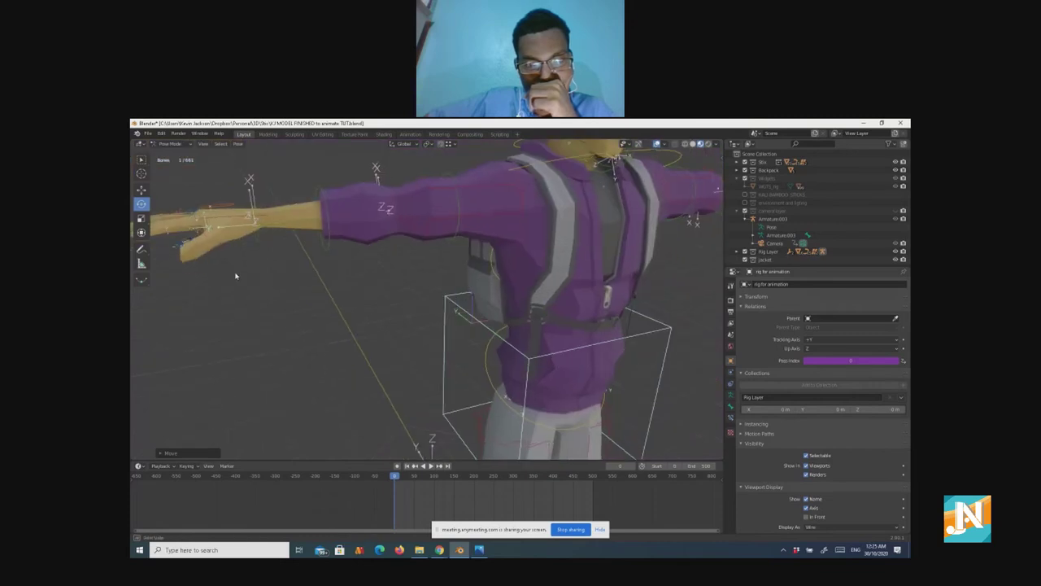
# Step: Deselect the hand bone and check the pose from several angles, including above
pyautogui.scroll(2, 215, 240)
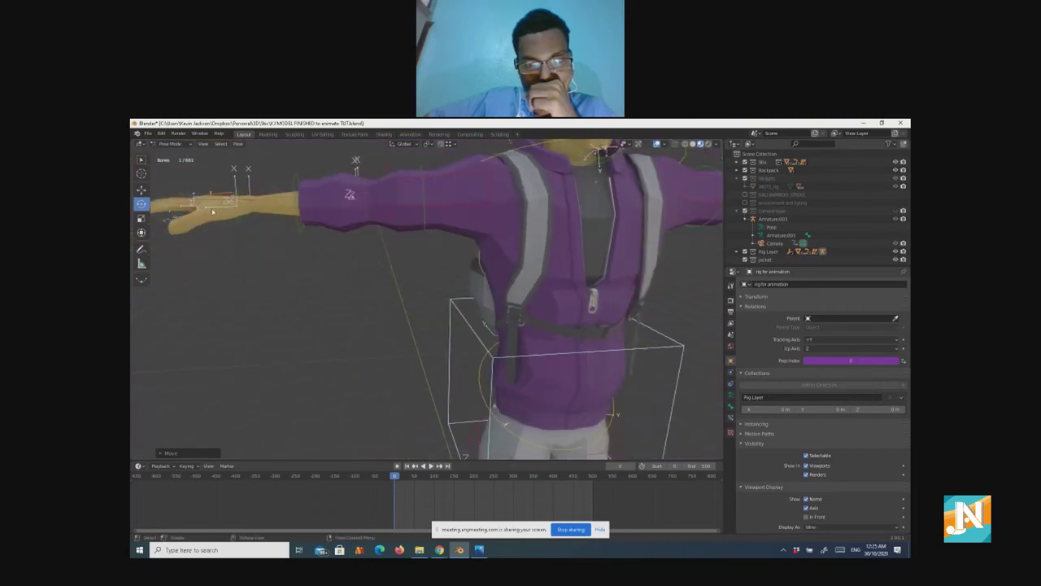
pyautogui.click(344, 306)
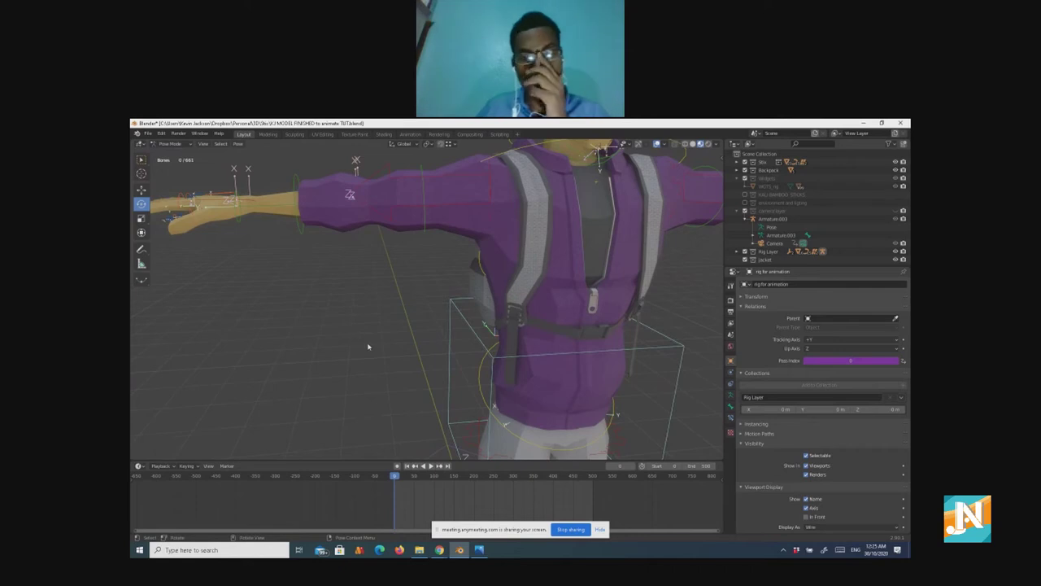
pyautogui.scroll(-2, 382, 346)
pyautogui.scroll(1, 570, 321)
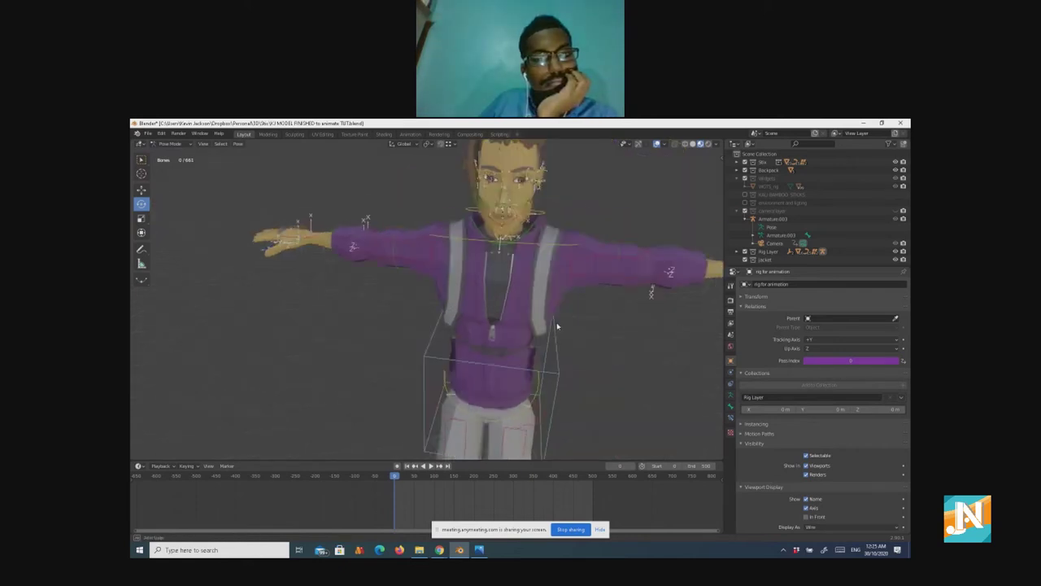
pyautogui.moveTo(557, 326)
pyautogui.mouseDown(button='middle')
pyautogui.moveTo(521, 323)
pyautogui.moveTo(567, 323)
pyautogui.mouseUp(button='middle')
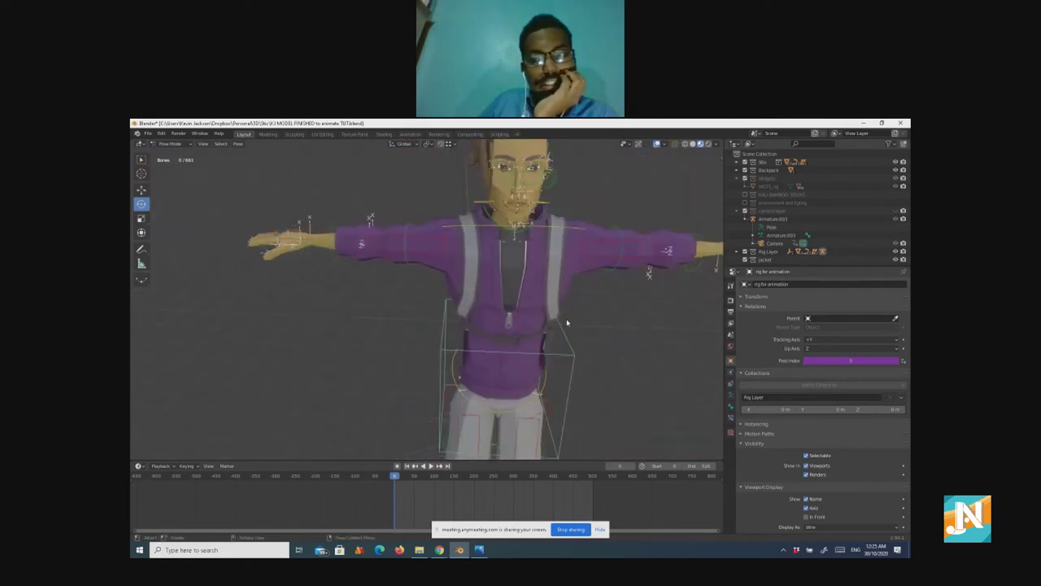
pyautogui.scroll(-2, 470, 316)
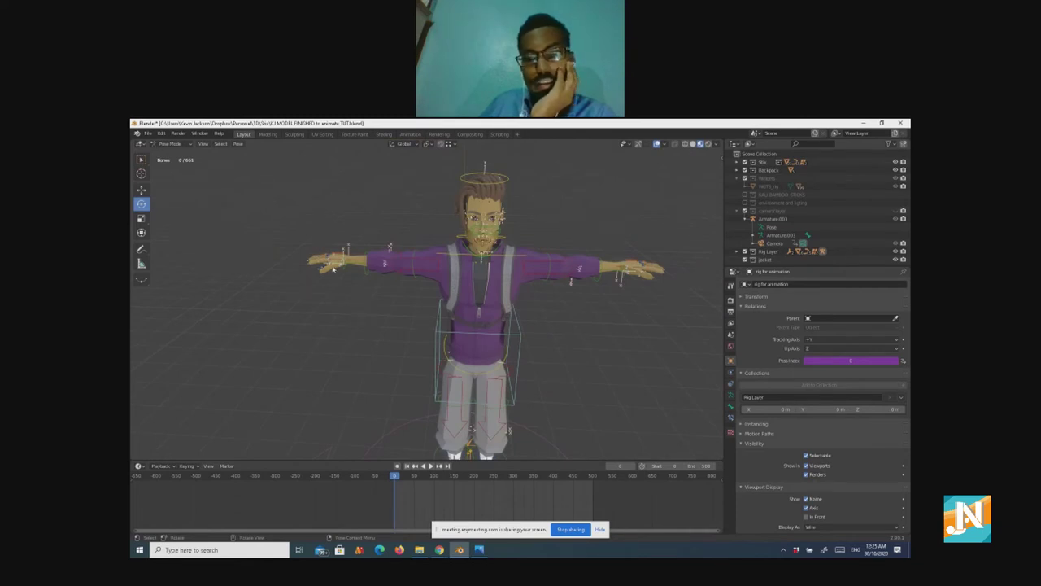
pyautogui.scroll(4, 338, 281)
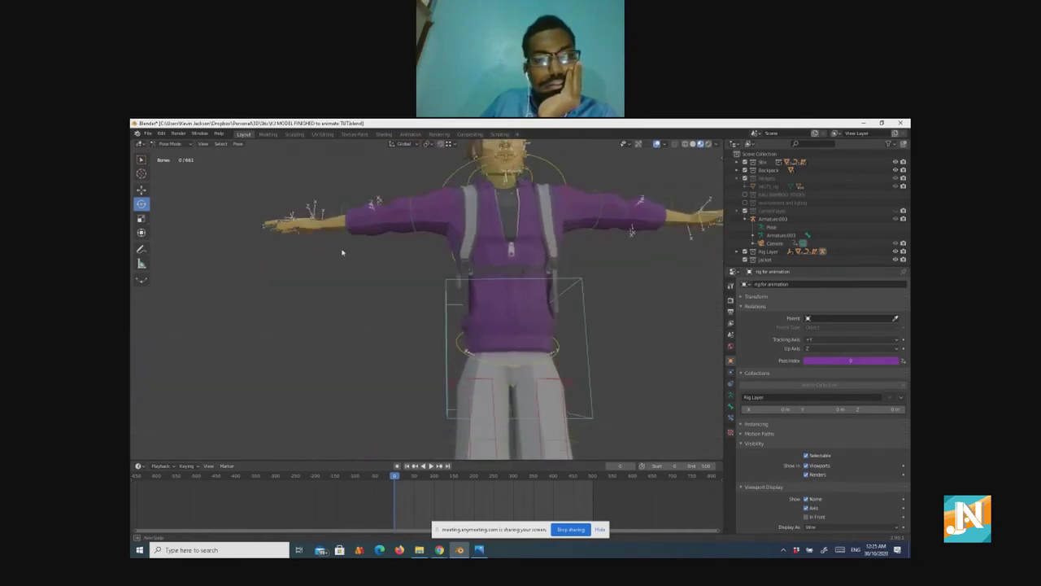
pyautogui.moveTo(342, 253); pyautogui.dragTo(335, 241, button='middle')
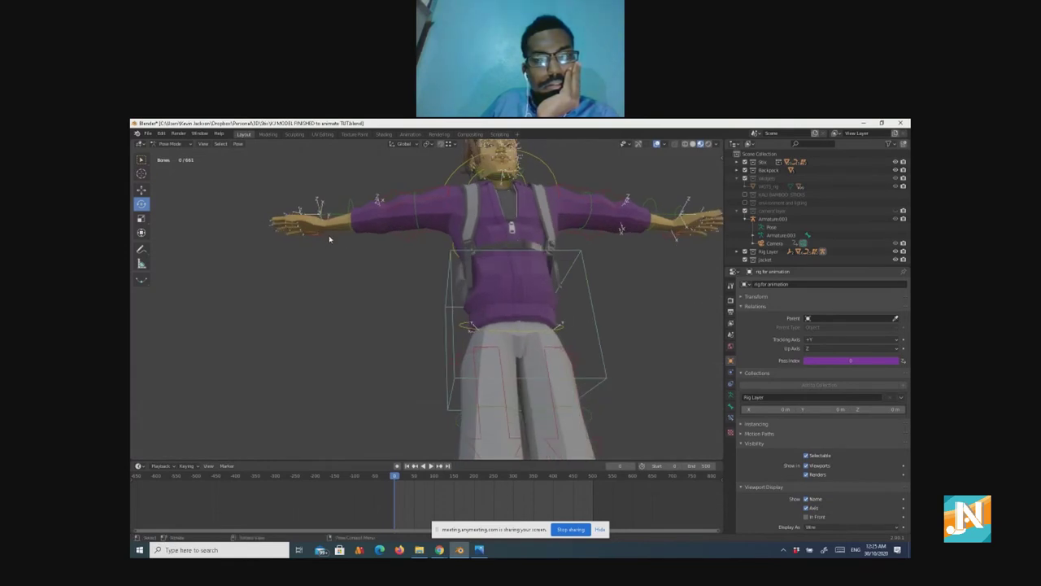
# Step: Select both hand controls and move them down so the arms angle from the shoulders
pyautogui.click(329, 235)
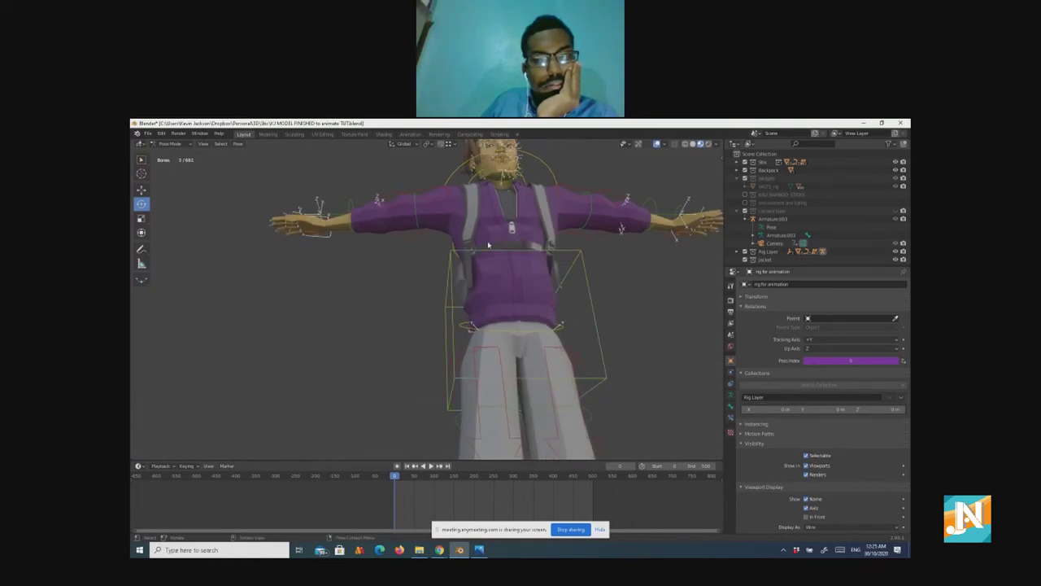
pyautogui.keyDown('shift'); pyautogui.click(665, 238); pyautogui.keyUp('shift')
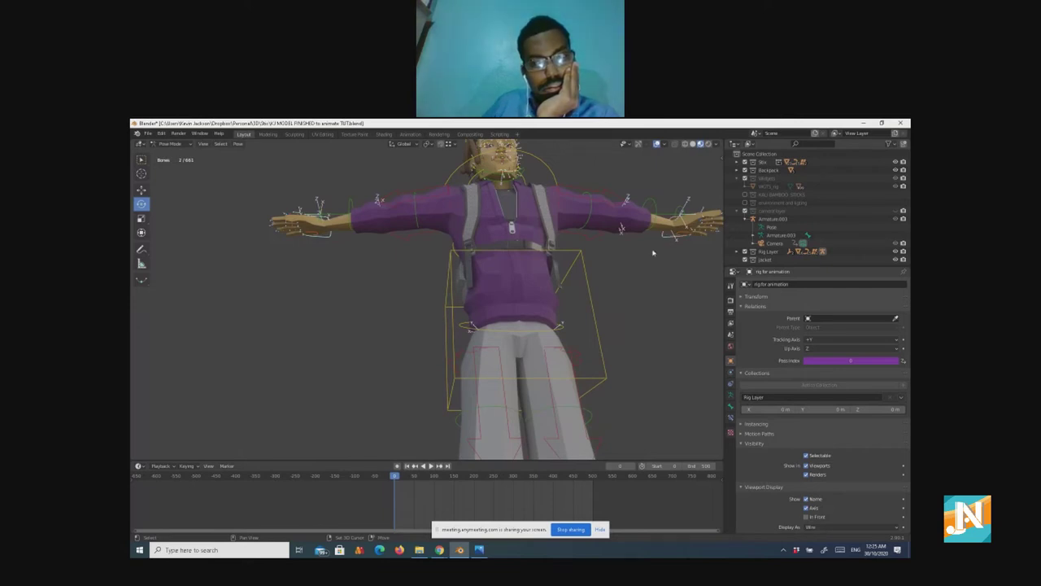
pyautogui.click(665, 239)
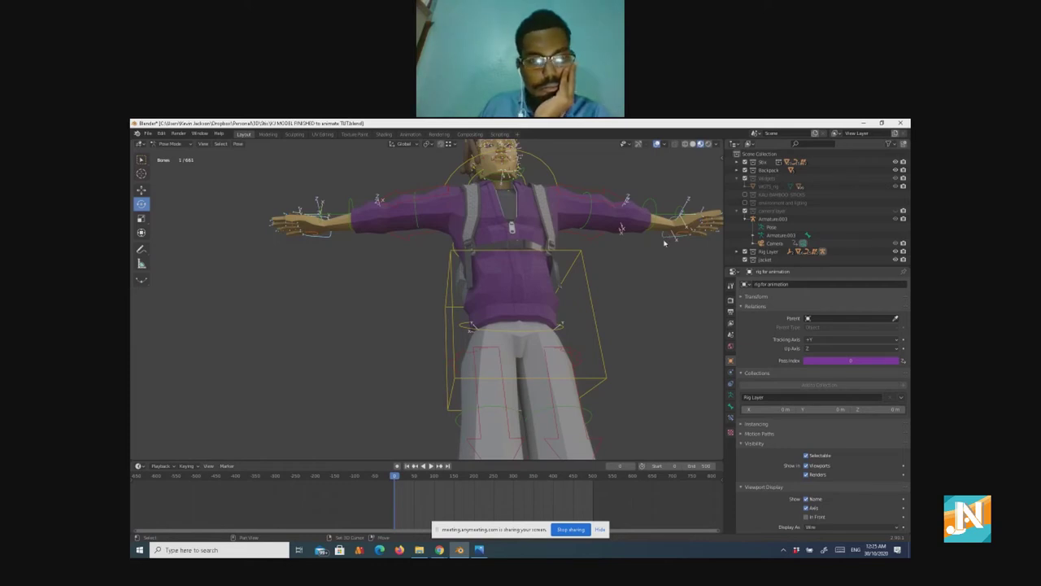
pyautogui.keyDown('shift'); pyautogui.click(665, 238); pyautogui.keyUp('shift')
pyautogui.scroll(-5, 619, 274)
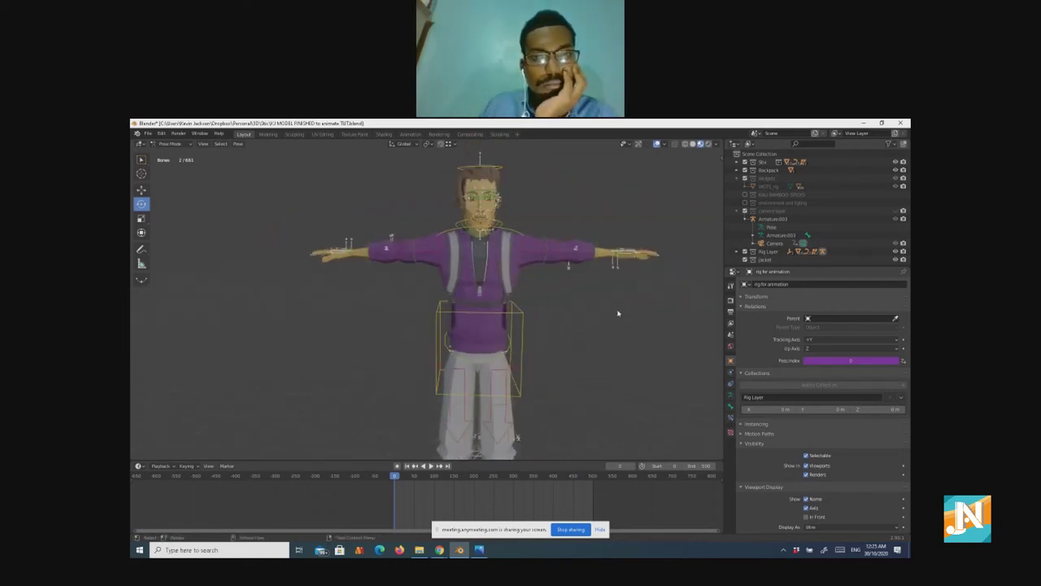
pyautogui.press('g')
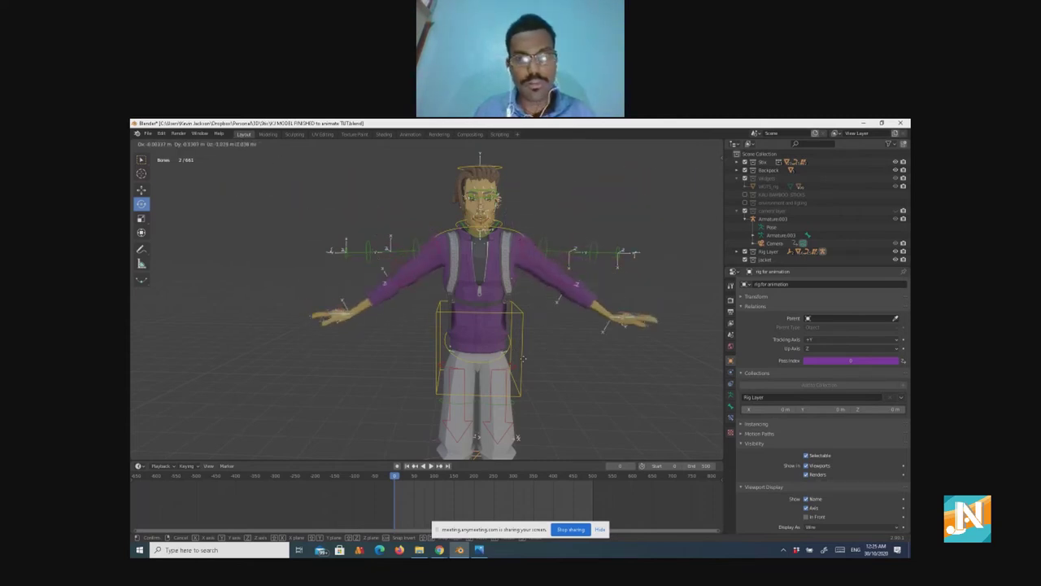
pyautogui.click(535, 336)
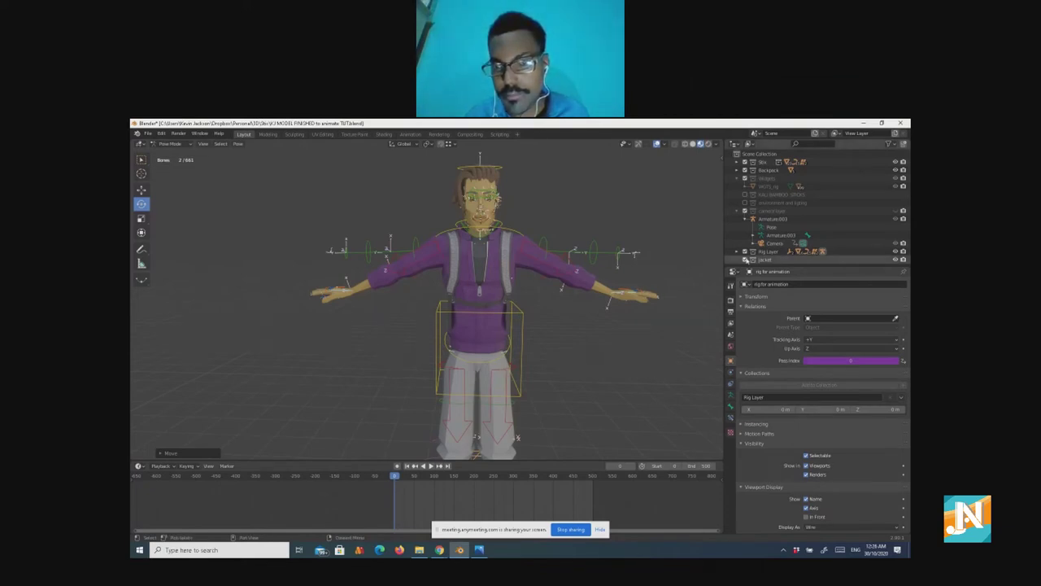
# Step: Deselect all bones and show the sidebar's Tool tab with Auto-IK and X-Axis Mirror pose options
pyautogui.click(719, 146)
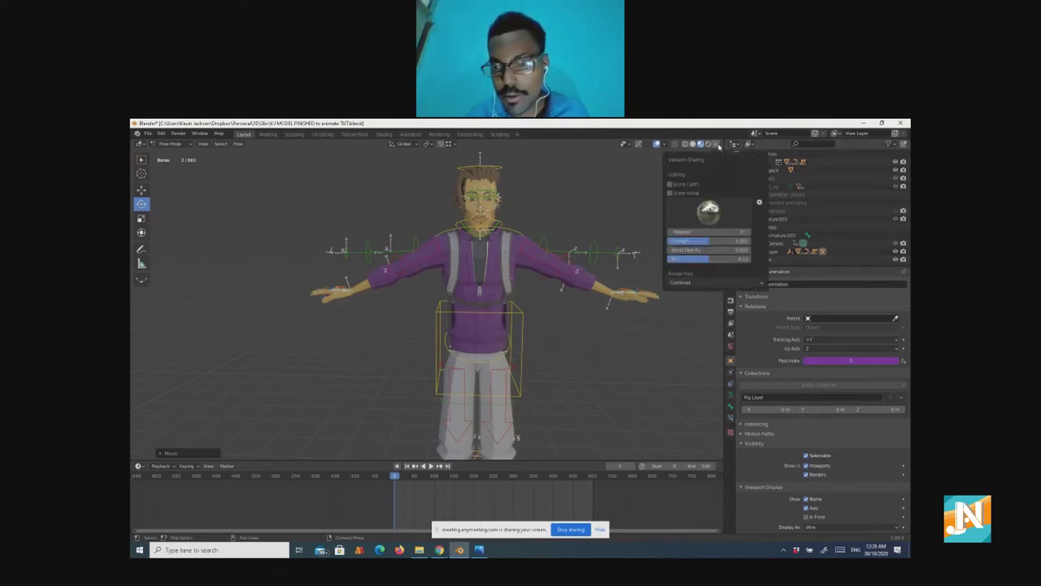
pyautogui.click(636, 172)
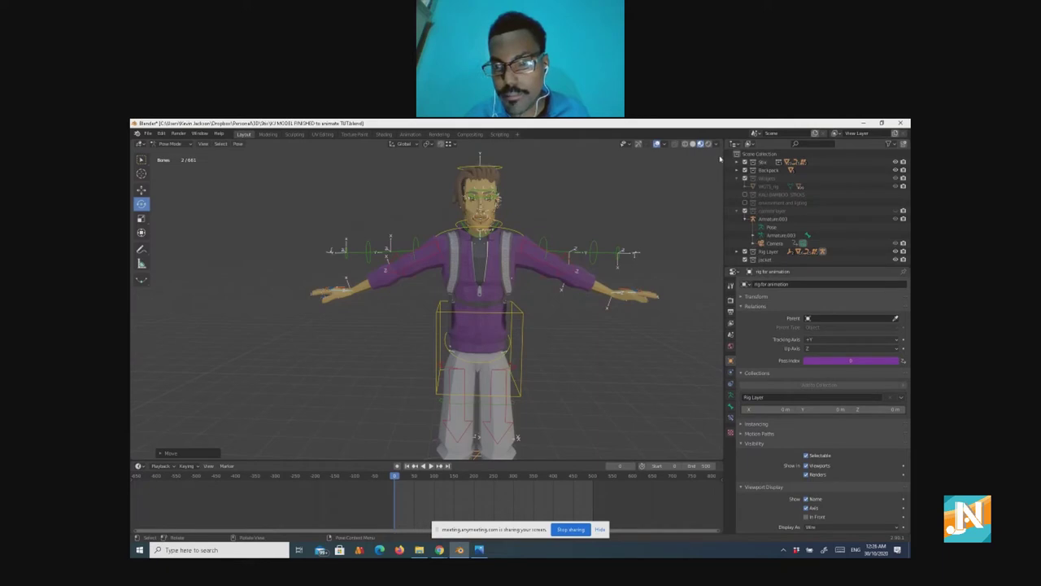
pyautogui.click(721, 160)
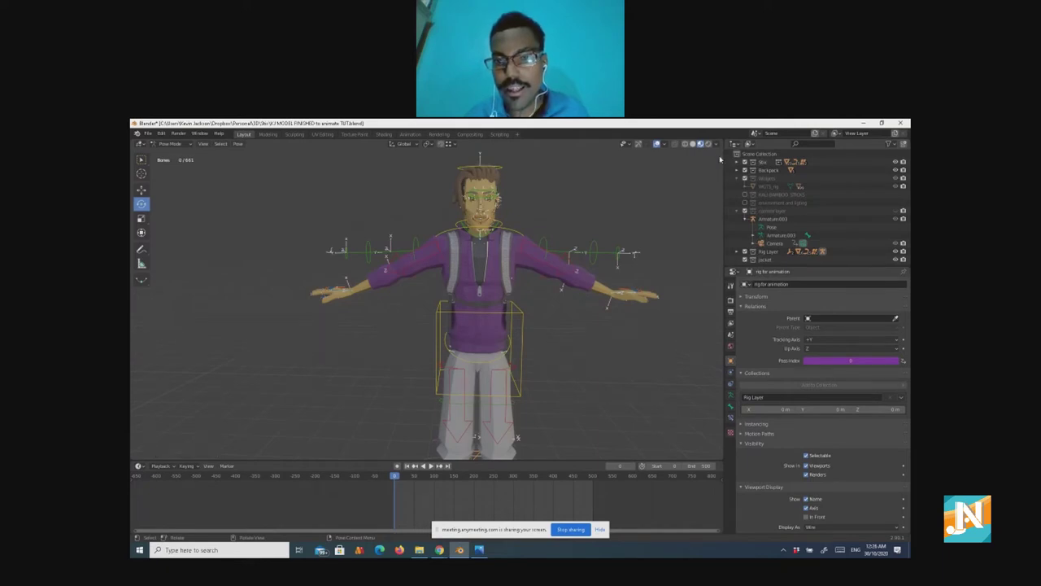
pyautogui.click(720, 161)
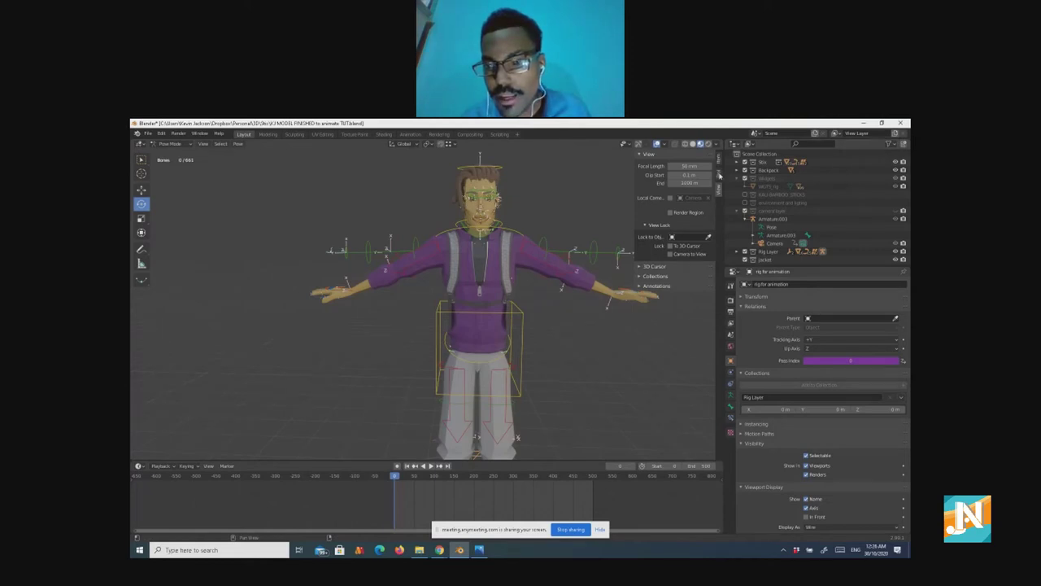
pyautogui.click(719, 175)
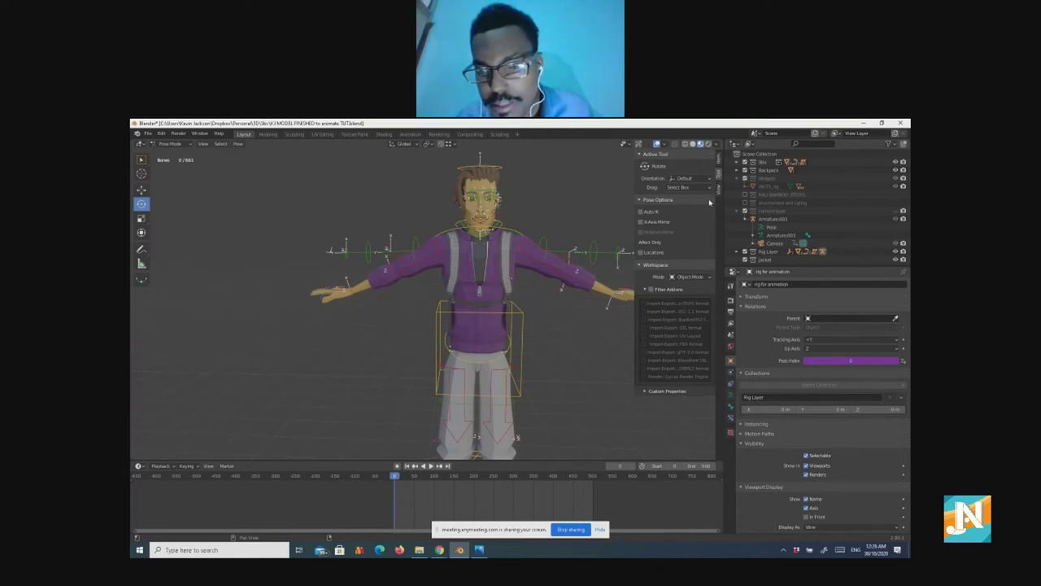
# Step: Turn on X-Axis Mirror in Pose Options and return to a front view of the character
pyautogui.click(641, 222)
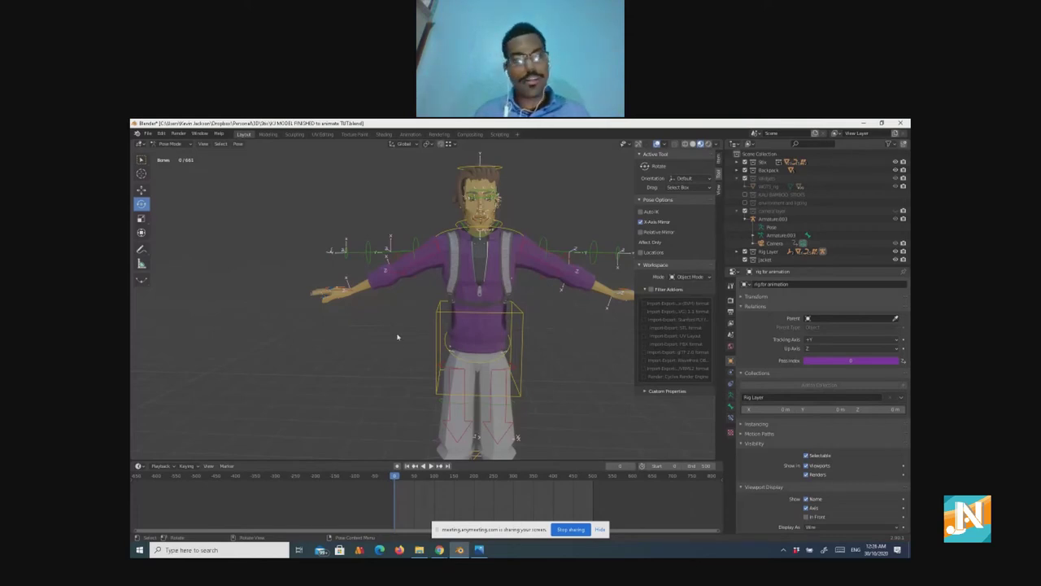
pyautogui.moveTo(360, 318); pyautogui.dragTo(354, 284, button='middle')
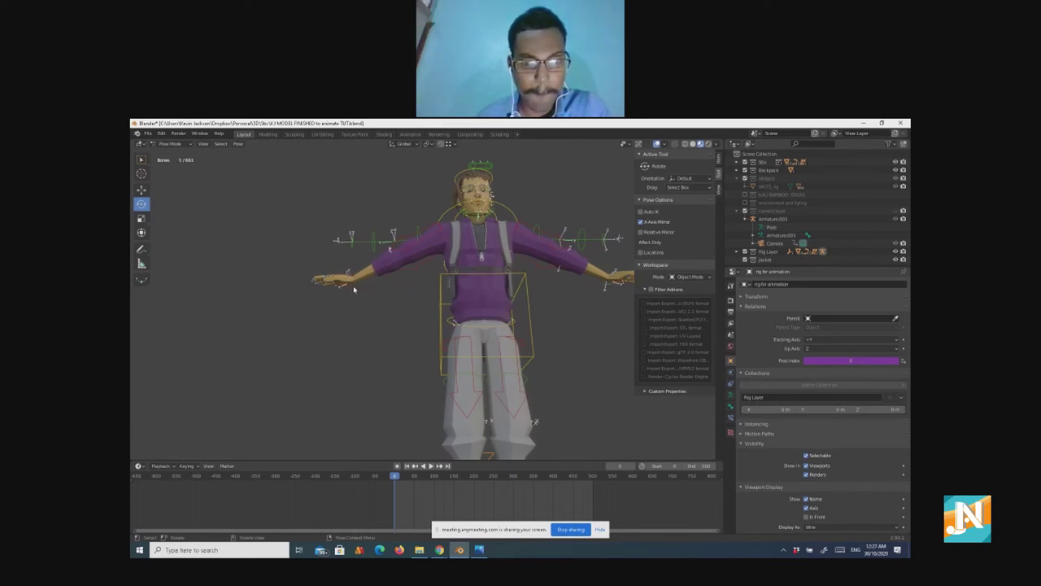
pyautogui.scroll(3, 354, 288)
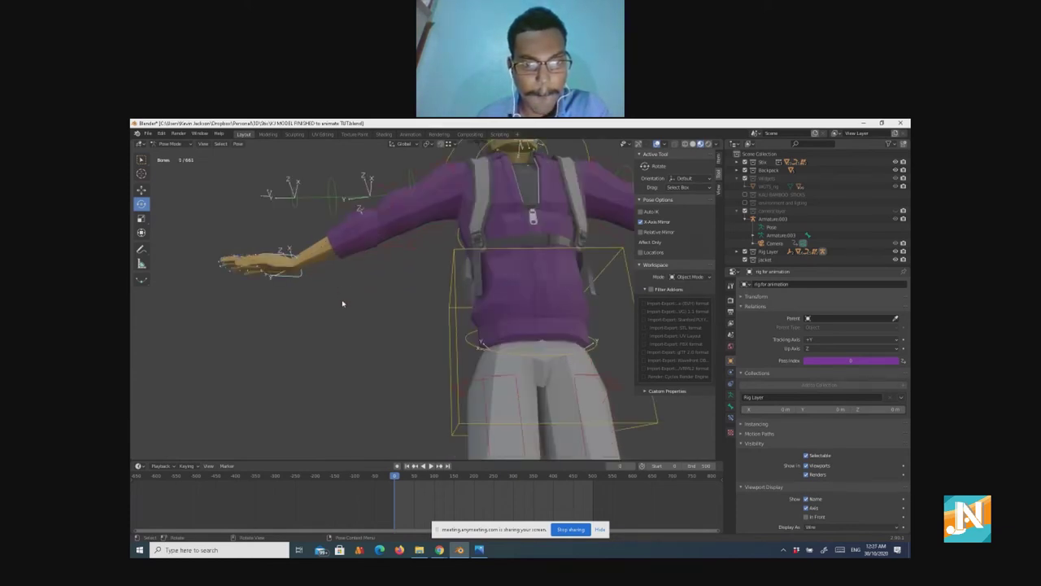
pyautogui.moveTo(350, 311); pyautogui.dragTo(355, 329, button='middle')
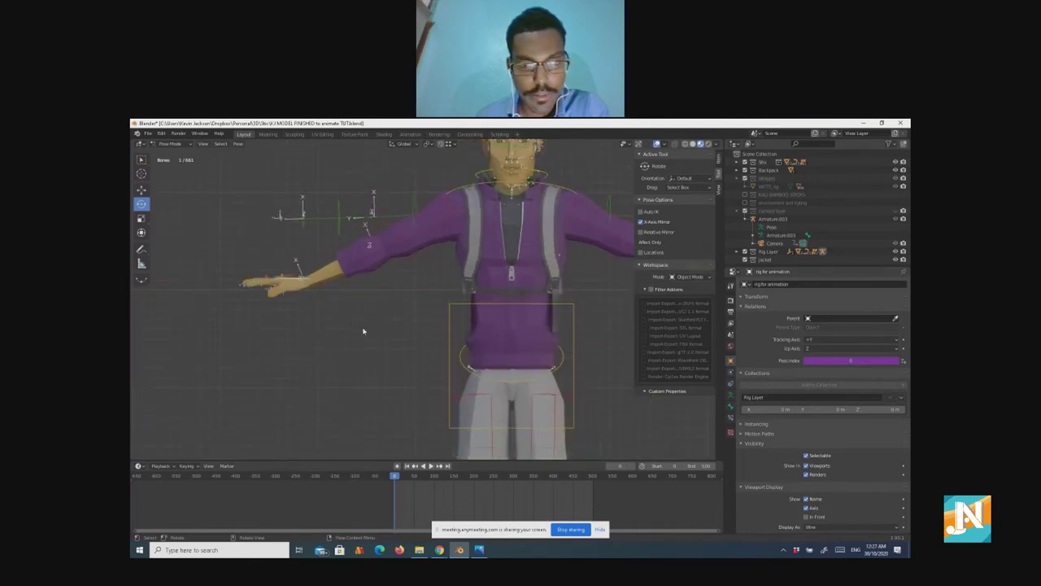
# Step: Move the hand bones down, then rotate the mirrored arms so they hang at the sides
pyautogui.press('g')
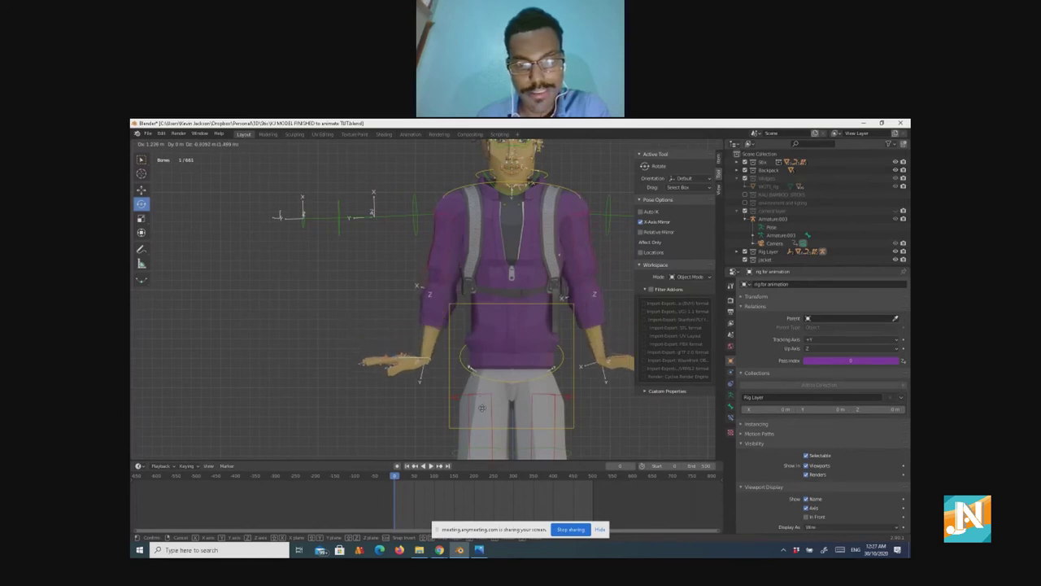
pyautogui.click(481, 408)
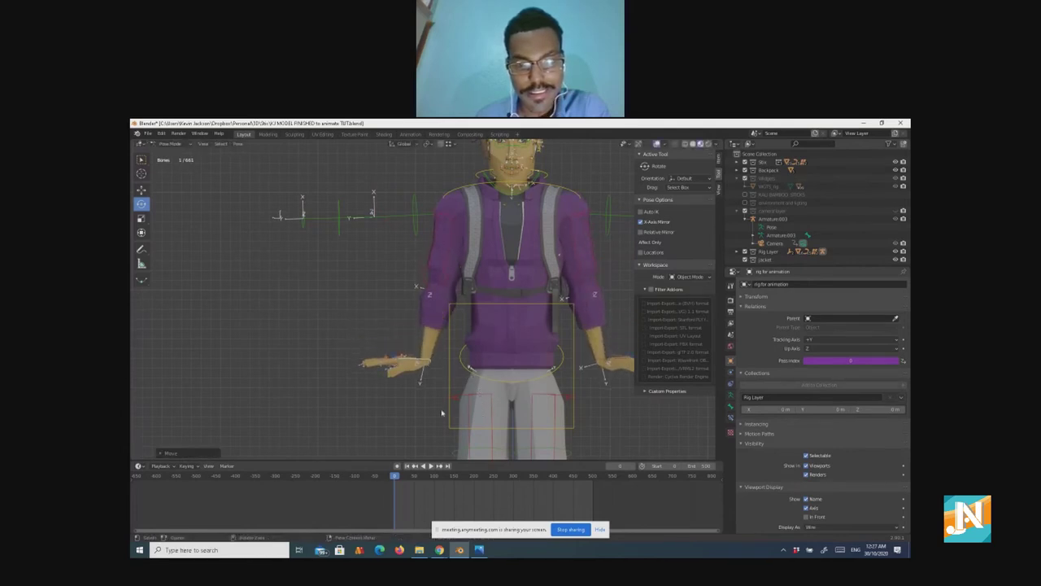
pyautogui.click(410, 359)
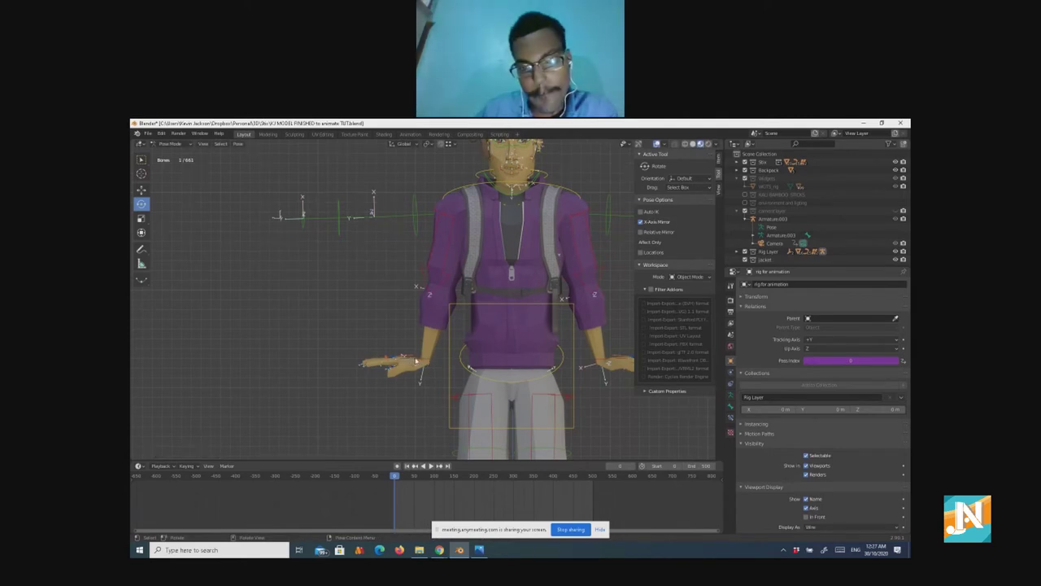
pyautogui.press('r')
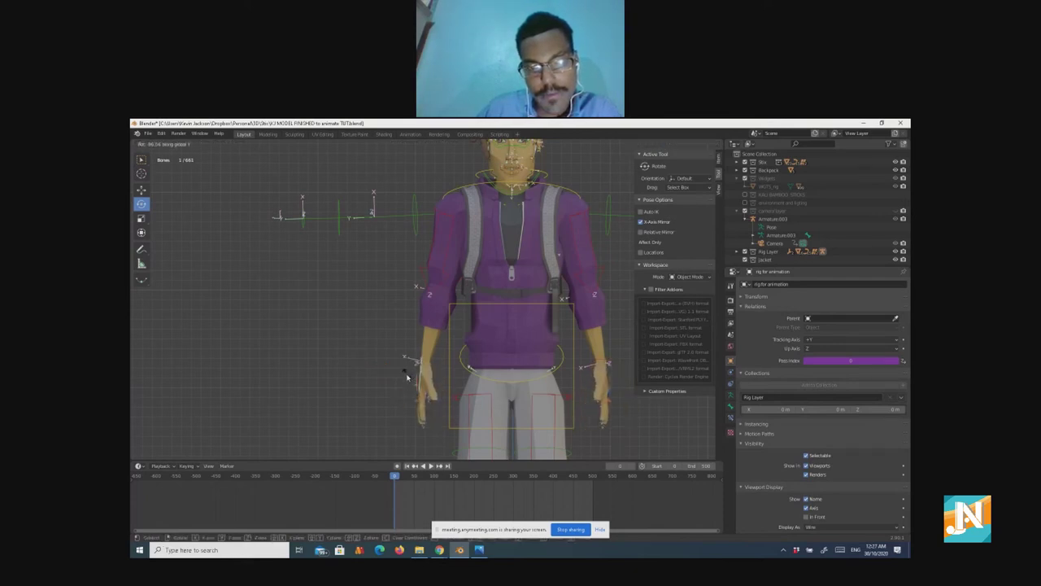
pyautogui.click(407, 377)
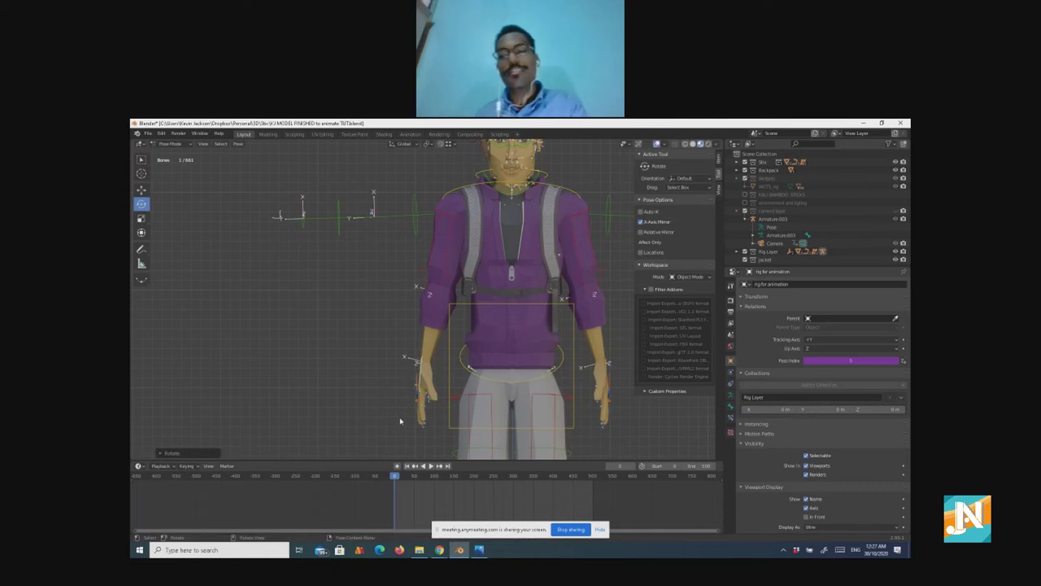
pyautogui.moveTo(408, 377); pyautogui.dragTo(467, 413, button='middle')
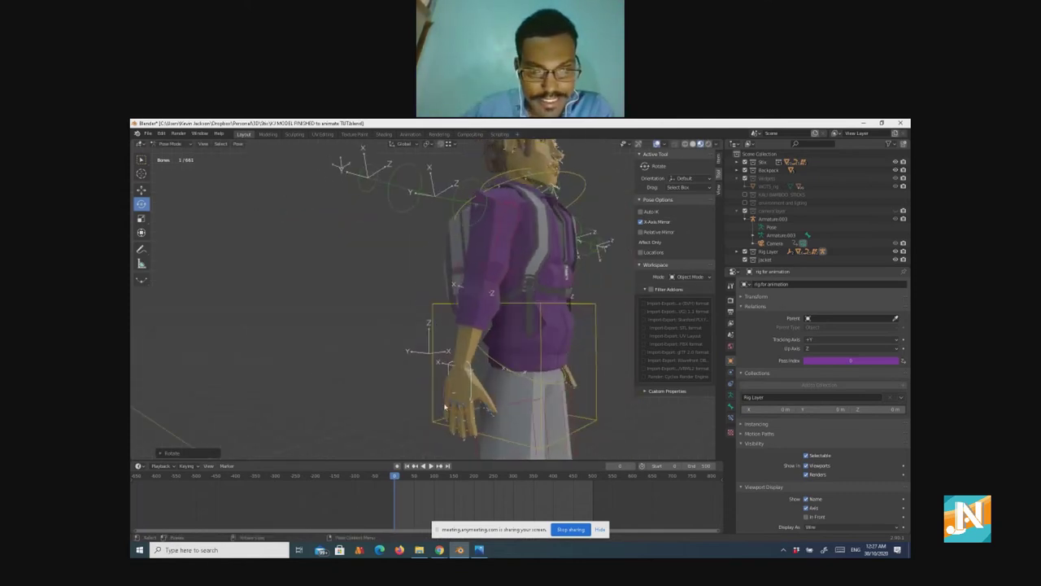
# Step: Rotate the two selected hand bones around their local X axis
pyautogui.keyDown('shift'); pyautogui.click(449, 406); pyautogui.keyUp('shift')
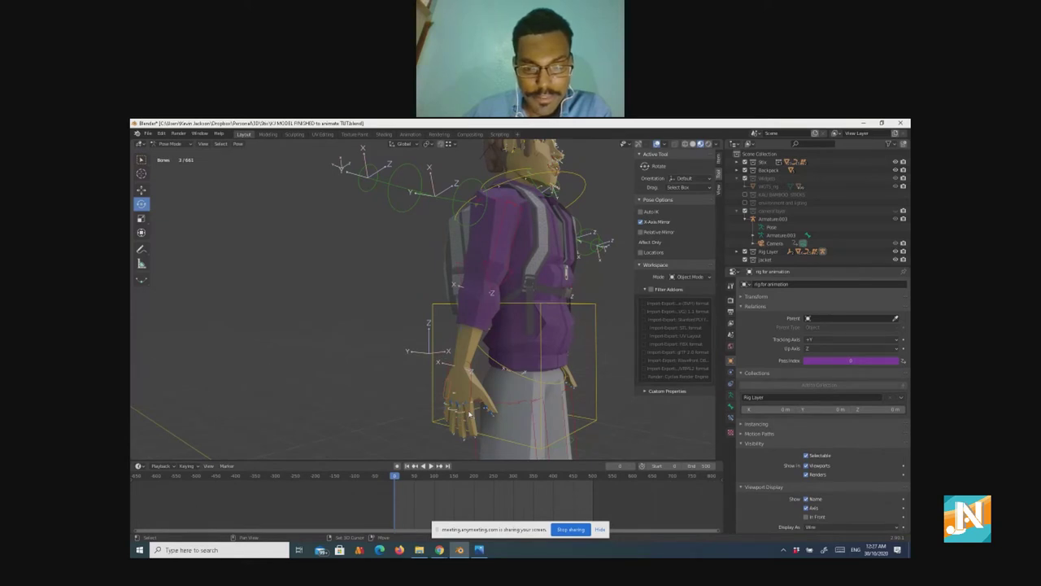
pyautogui.keyDown('shift'); pyautogui.click(457, 423); pyautogui.keyUp('shift')
pyautogui.moveTo(444, 422); pyautogui.dragTo(421, 417, button='middle')
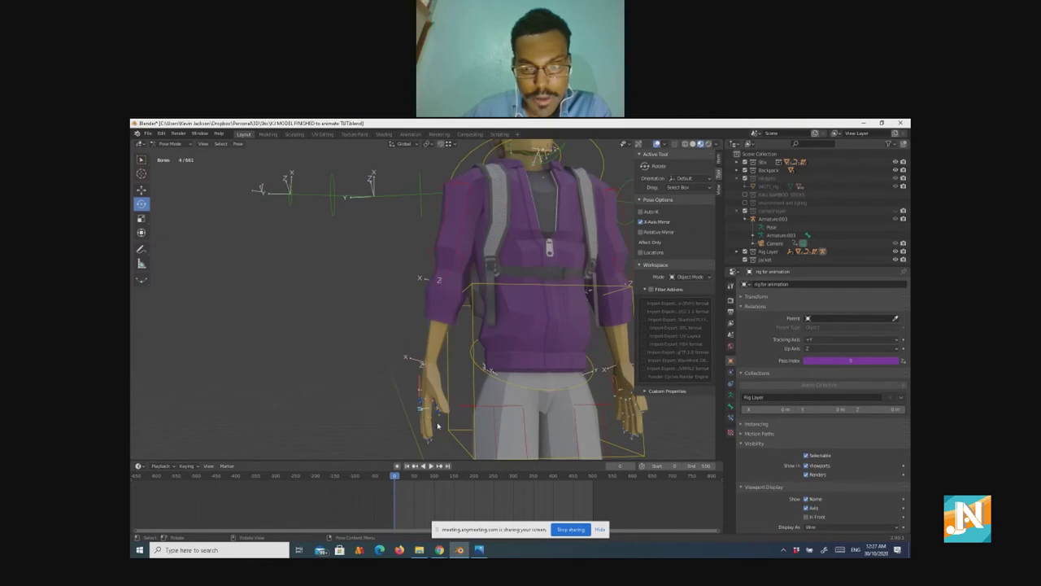
pyautogui.press('r')
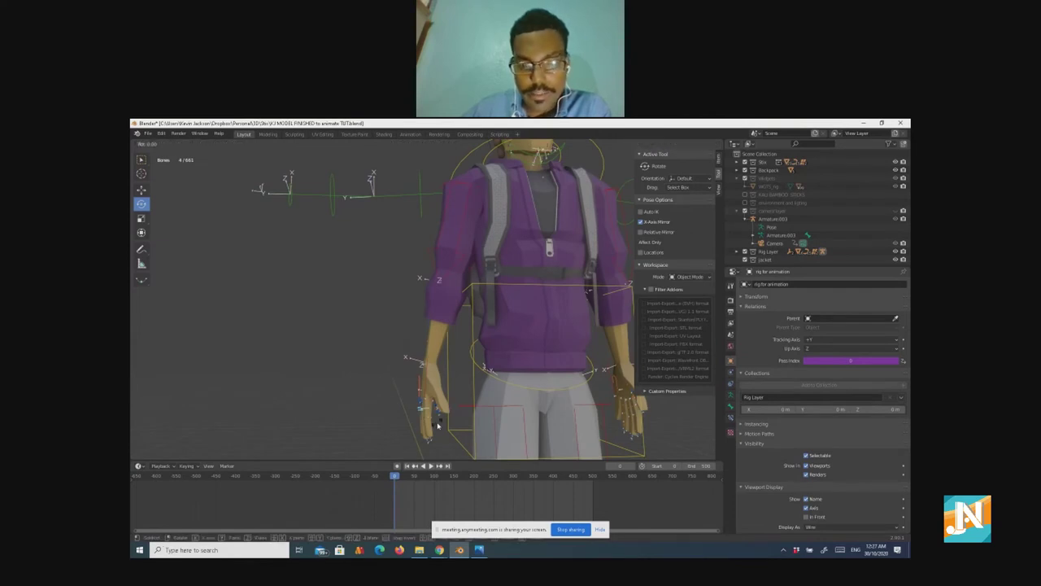
pyautogui.press('x')
pyautogui.press('x')
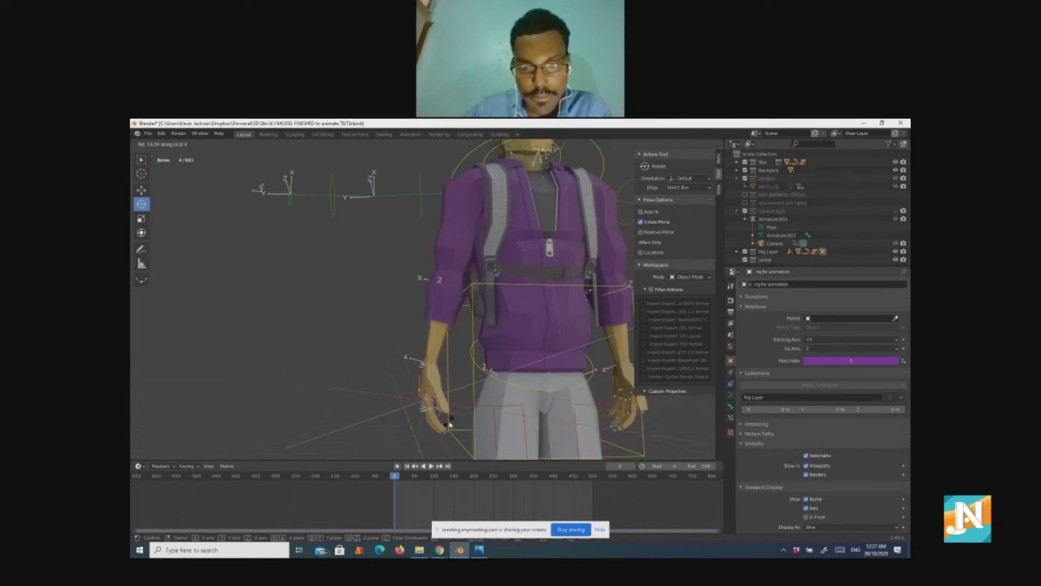
pyautogui.click(439, 427)
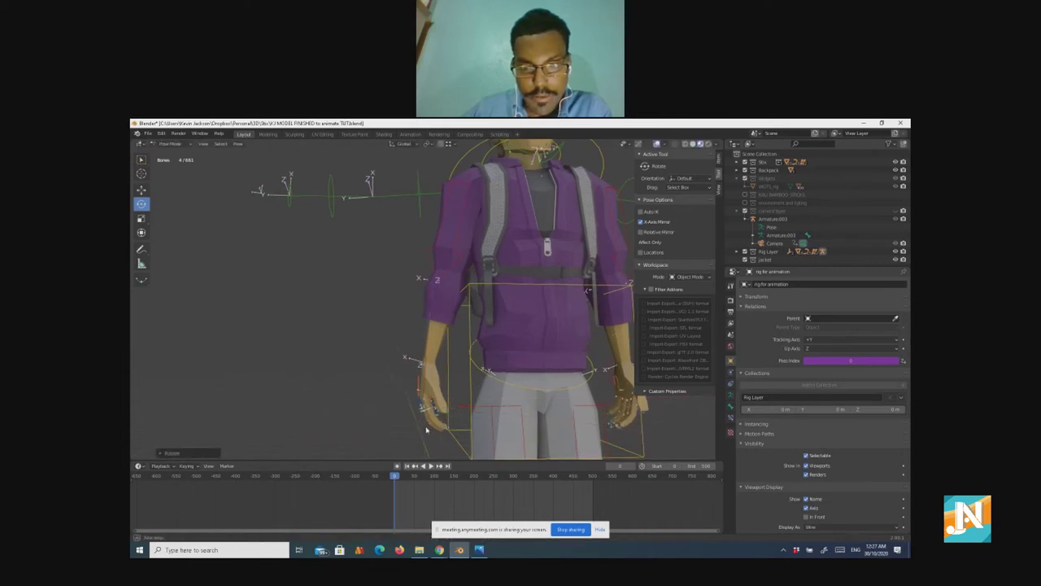
# Step: Move a single hand bone so the hand rests snugly beside the thigh
pyautogui.scroll(-3, 464, 427)
pyautogui.moveTo(485, 431); pyautogui.dragTo(551, 439, button='middle')
pyautogui.scroll(3, 521, 411)
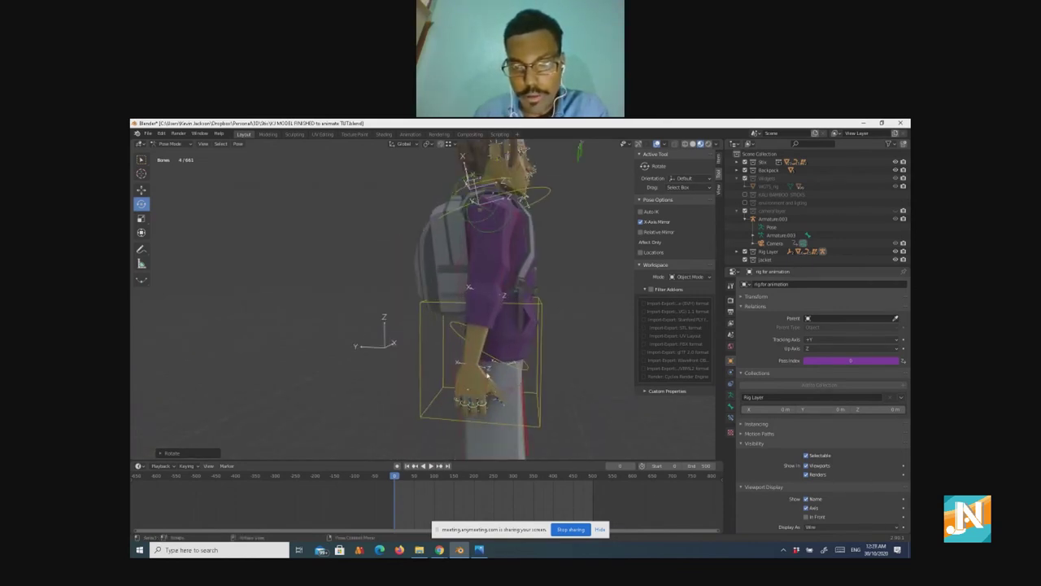
pyautogui.click(486, 375)
pyautogui.press('g')
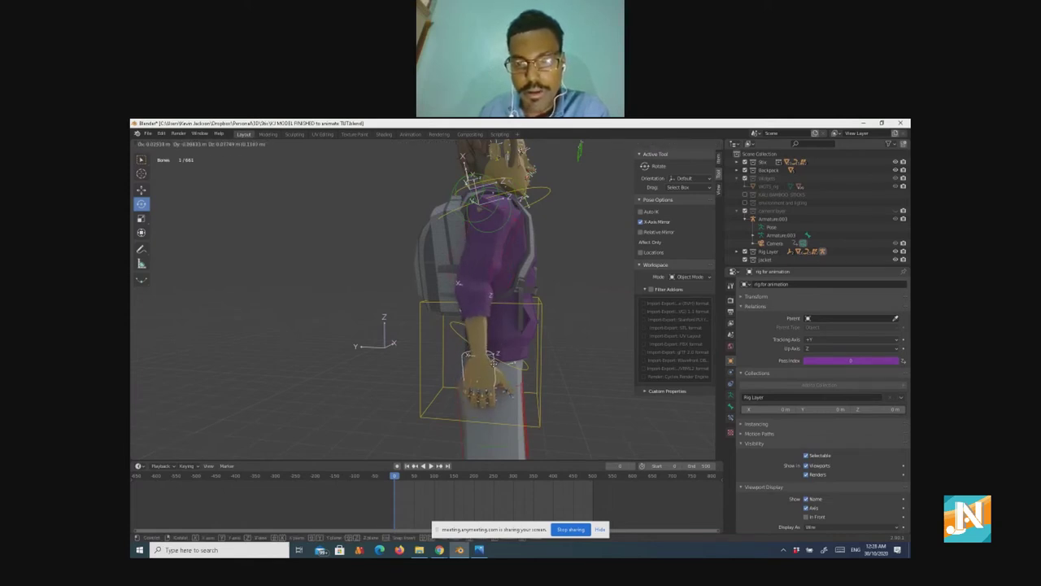
pyautogui.click(496, 365)
pyautogui.moveTo(496, 365); pyautogui.dragTo(411, 382, button='middle')
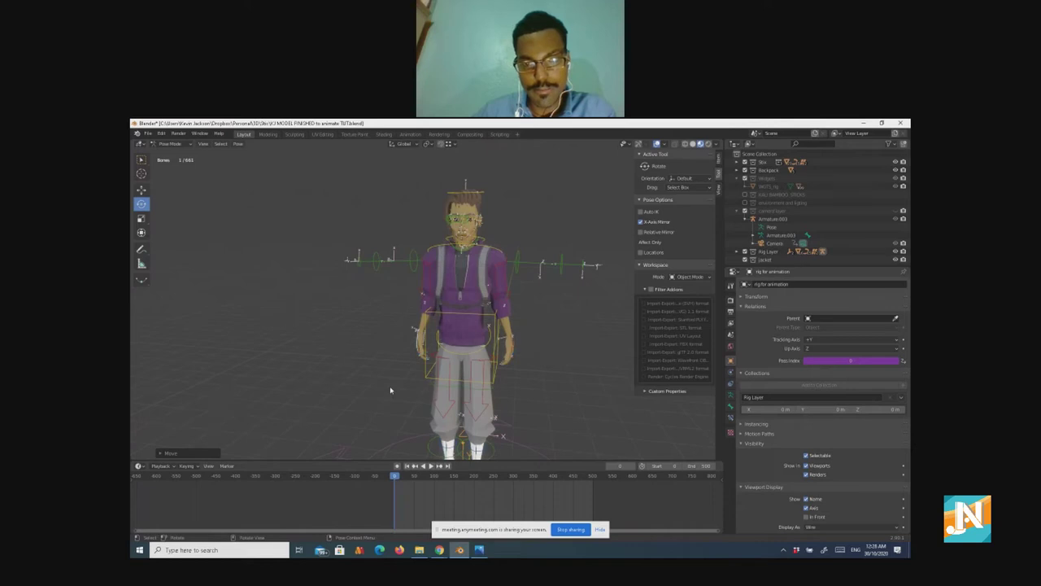
# Step: Select all bones and insert a Location, Rotation & Scale keyframe for the arms-down pose
pyautogui.press('a')
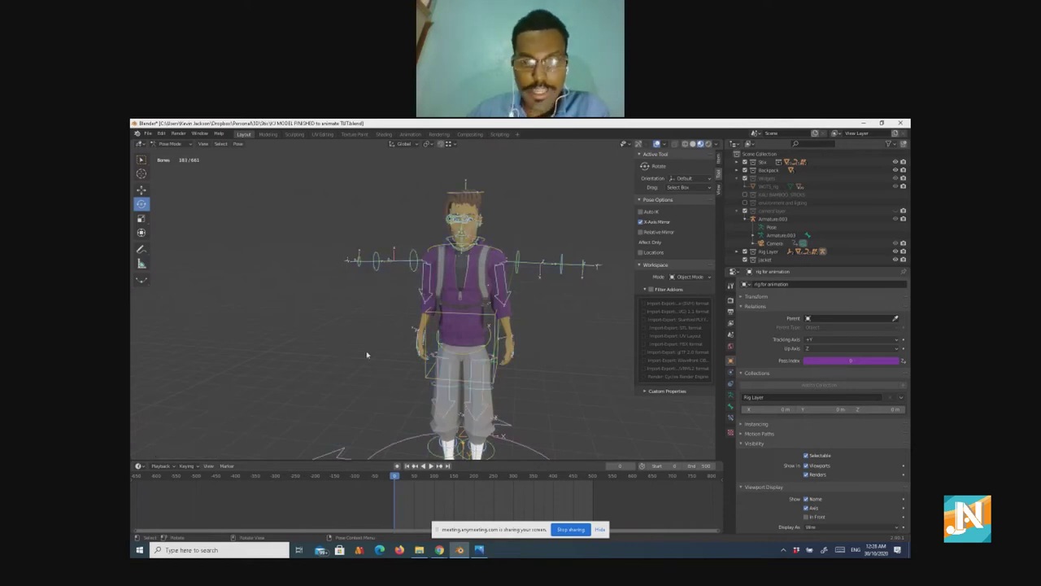
pyautogui.rightClick(338, 353)
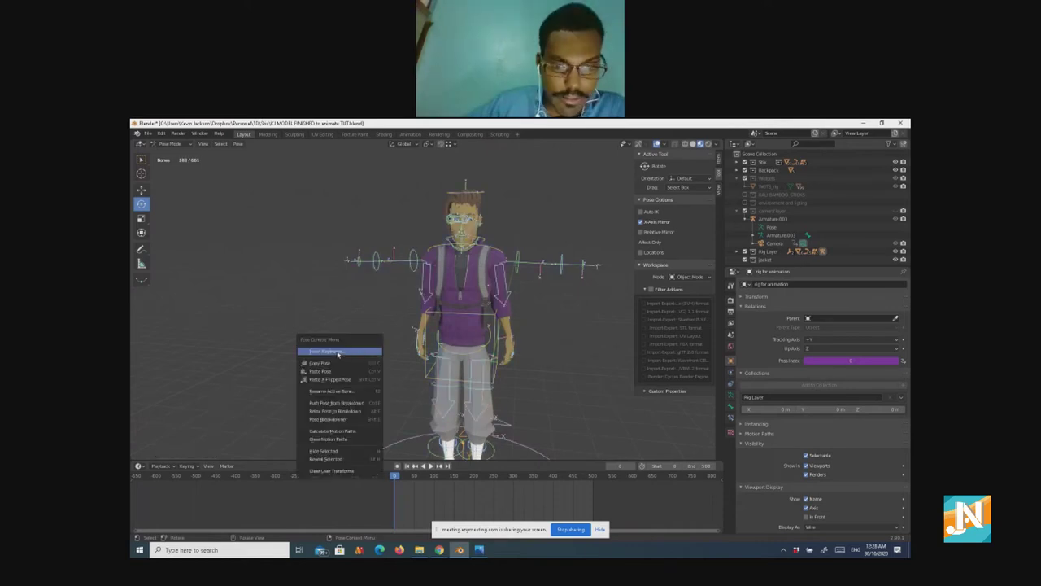
pyautogui.click(338, 352)
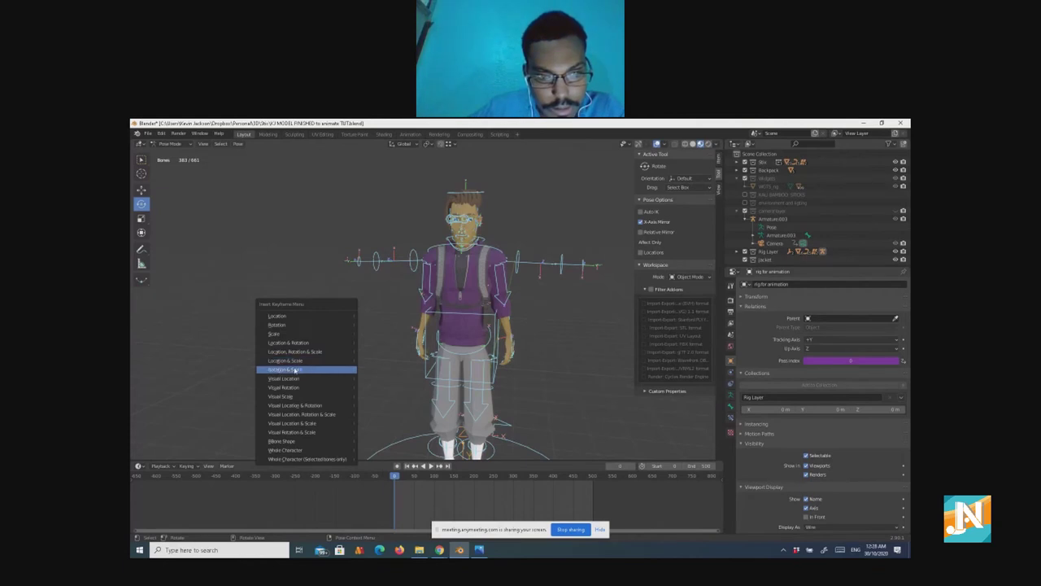
pyautogui.click(309, 355)
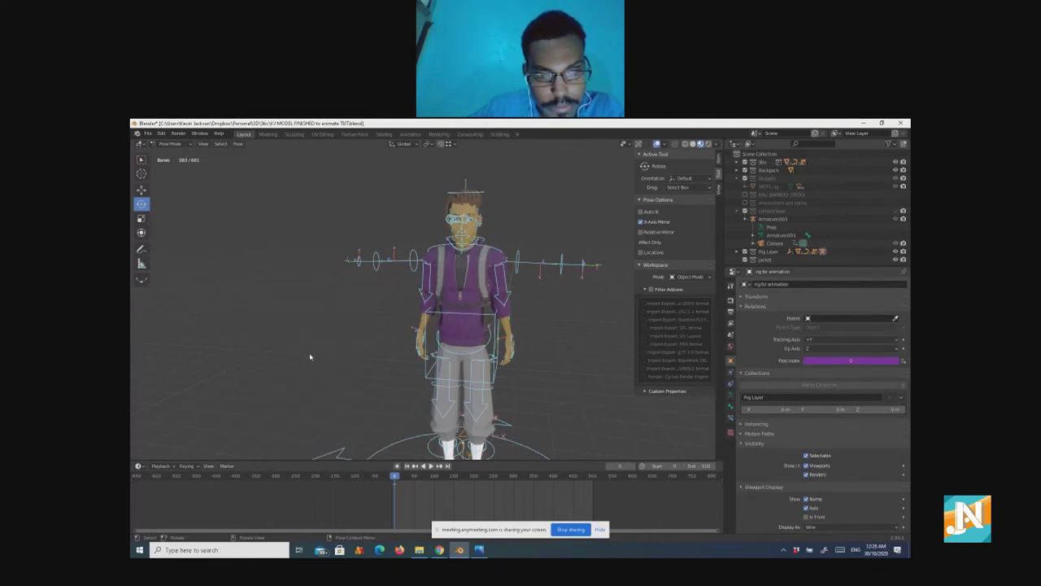
pyautogui.moveTo(372, 361); pyautogui.dragTo(399, 490, button='middle')
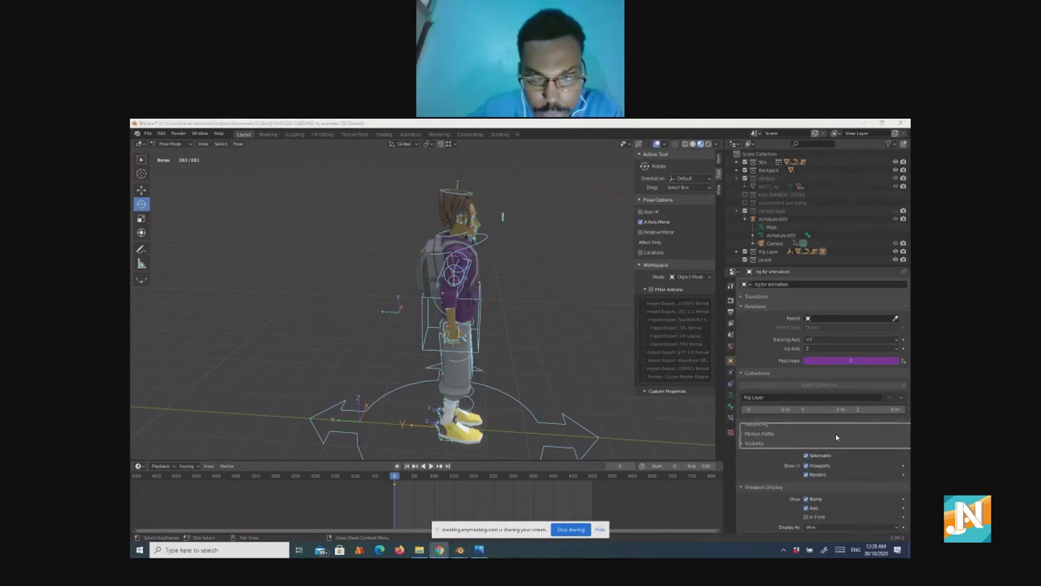
# Step: Bring the timeline start into view and play the animation to preview it
pyautogui.moveTo(837, 438); pyautogui.dragTo(837, 459)
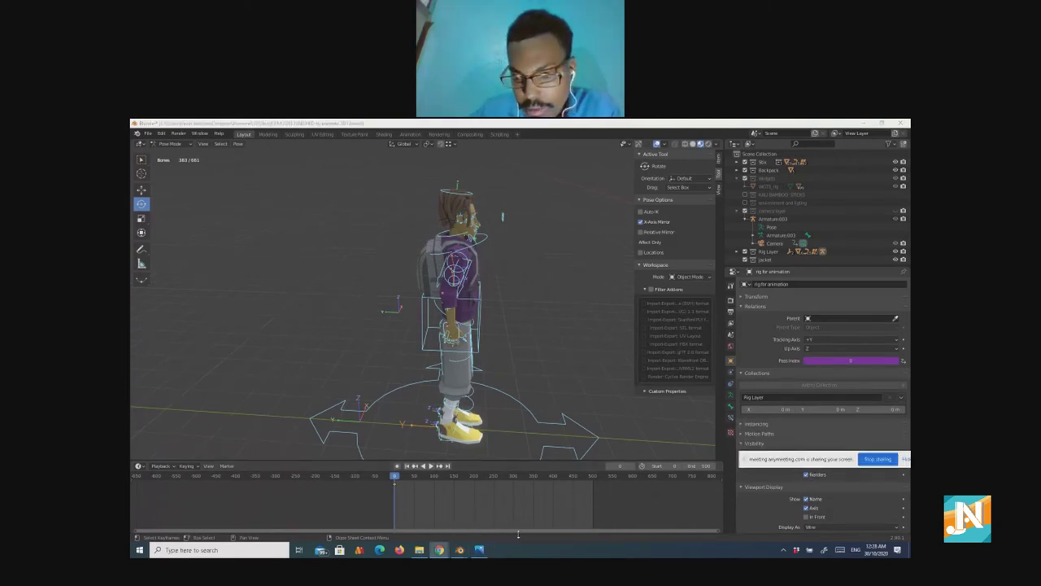
pyautogui.scroll(6, 463, 509)
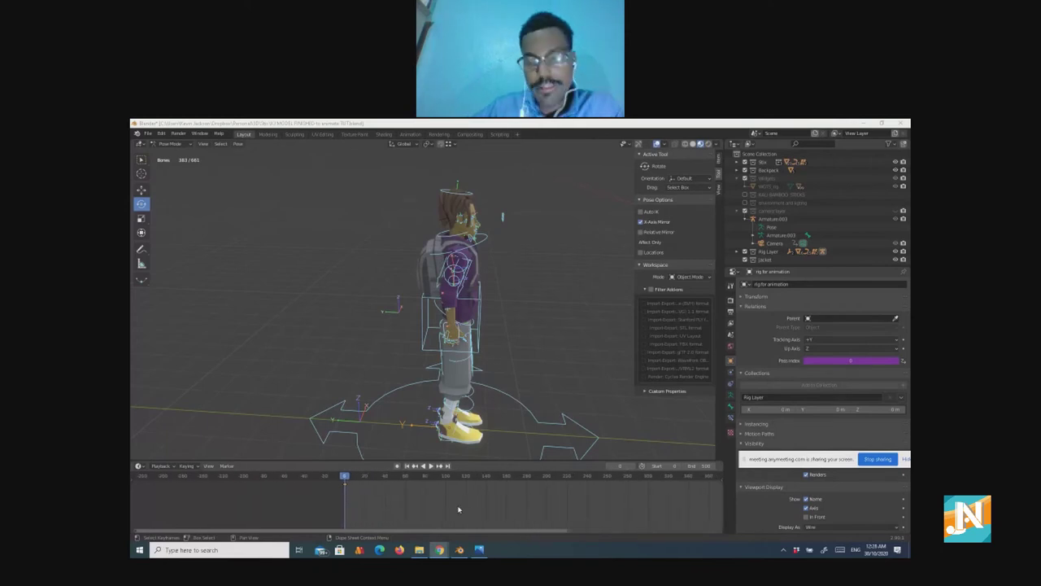
pyautogui.click(397, 507)
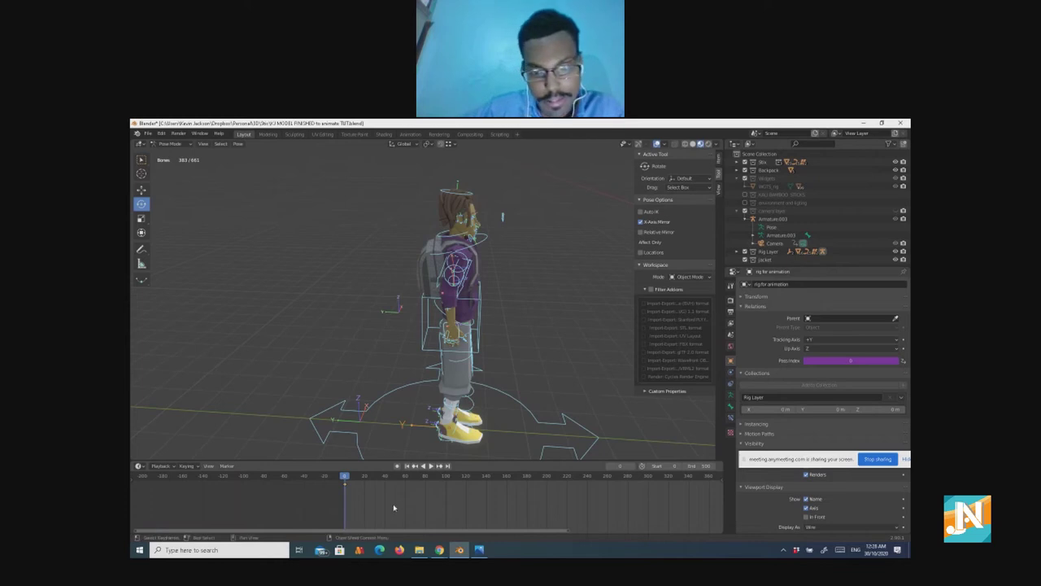
pyautogui.moveTo(394, 508); pyautogui.dragTo(188, 502, button='middle')
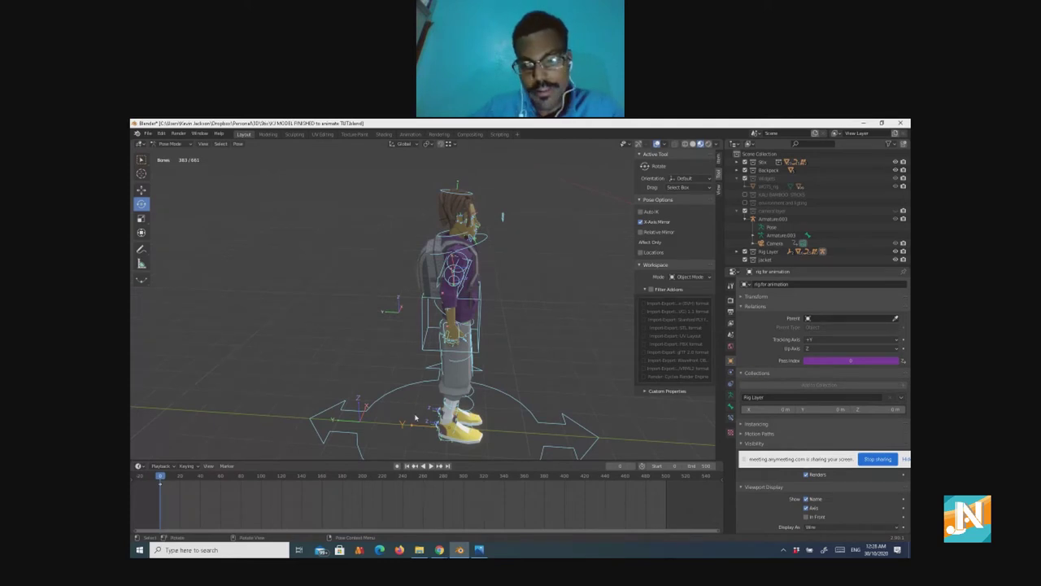
pyautogui.scroll(1, 449, 385)
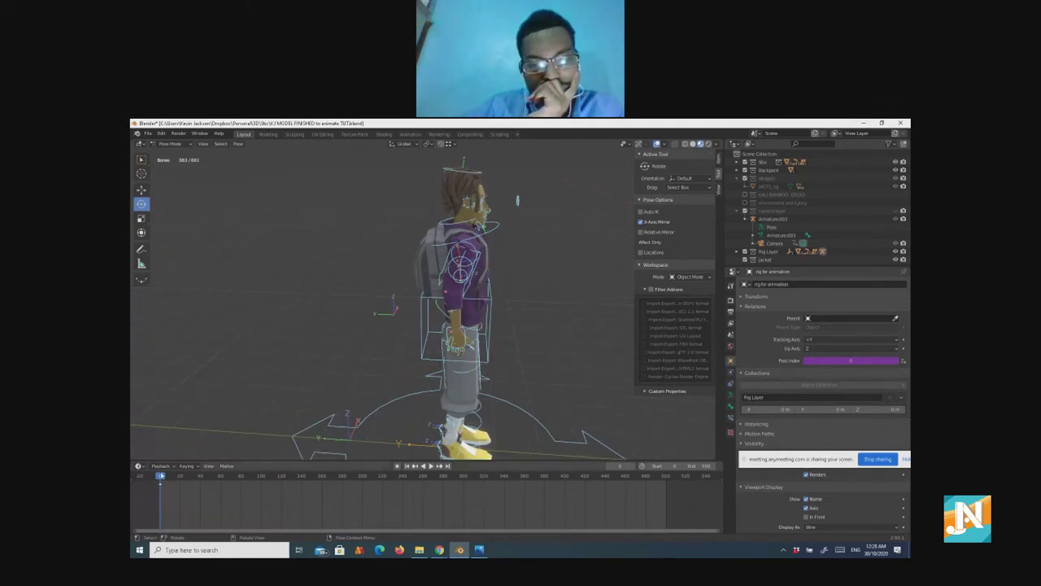
pyautogui.press('space')
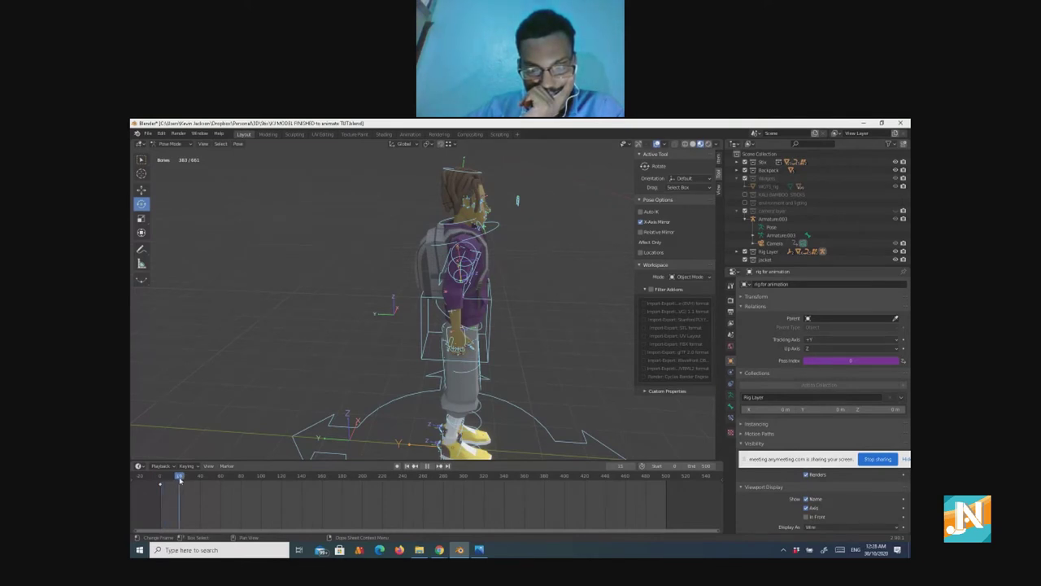
# Step: Scrub back to around frame 10 and select the hip control bone
pyautogui.moveTo(180, 480); pyautogui.dragTo(169, 477)
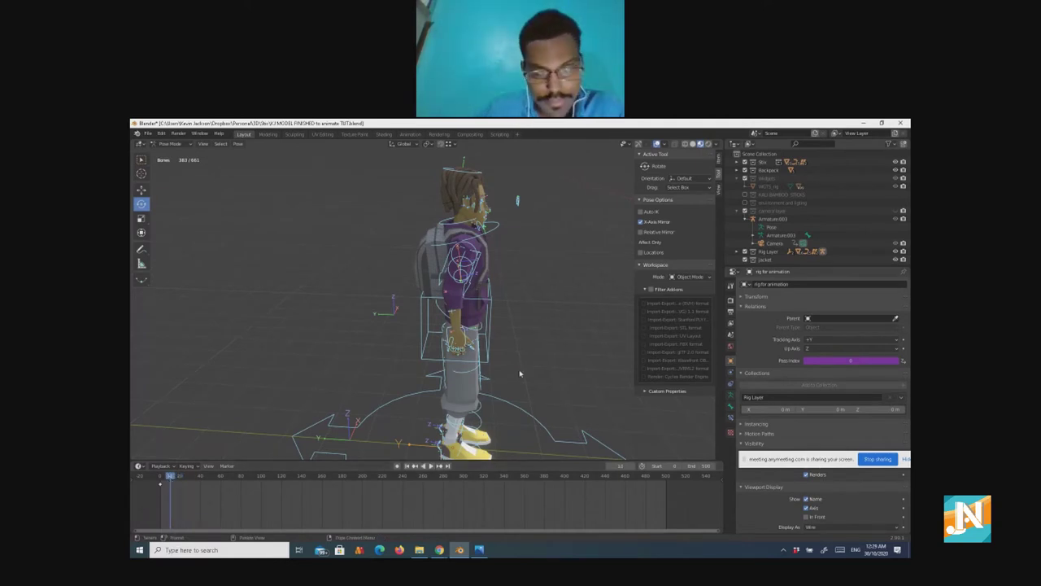
pyautogui.scroll(-1, 520, 375)
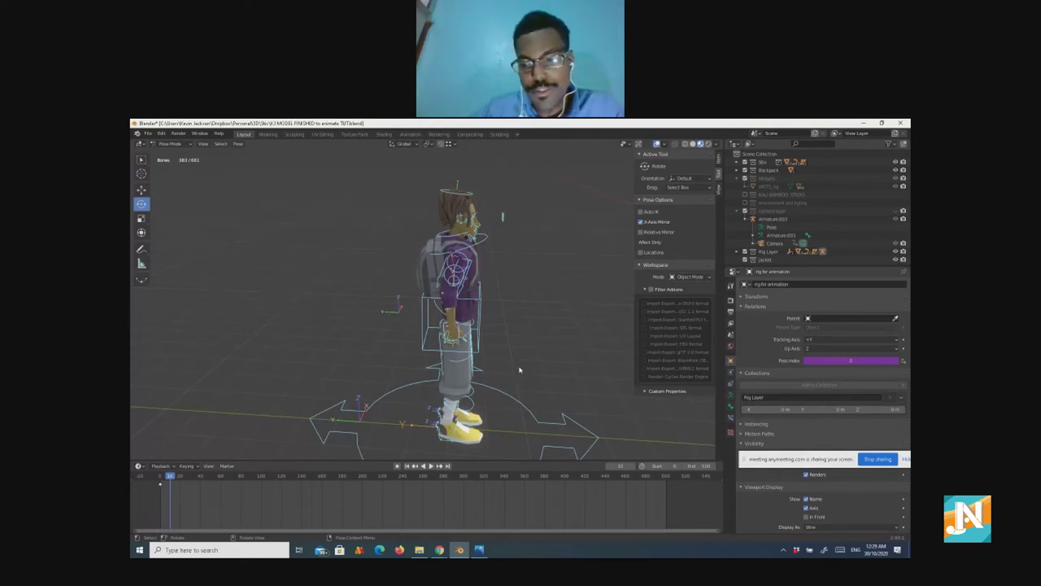
pyautogui.click(418, 326)
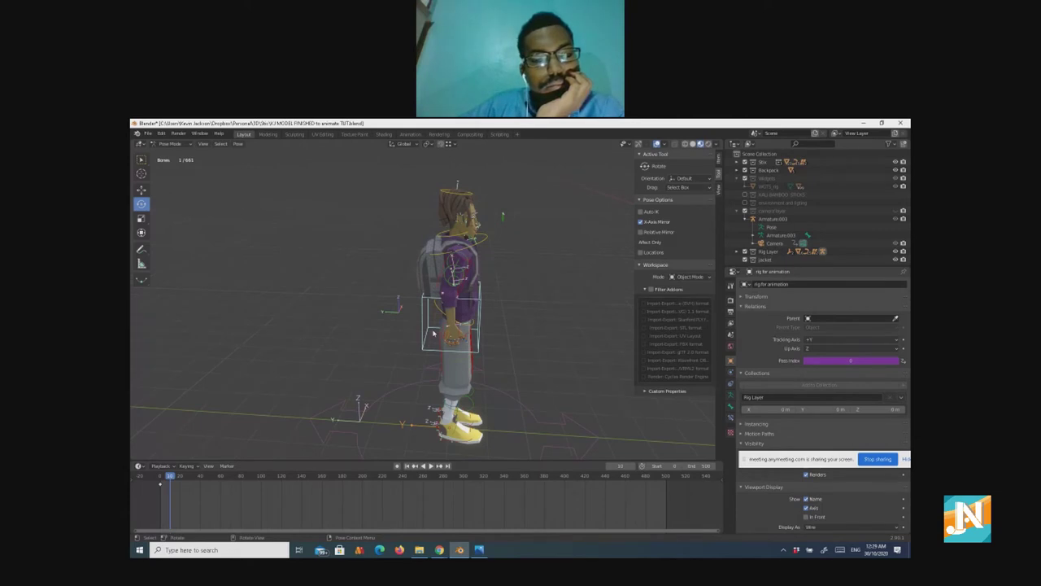
# Step: Drag the hip bone down to bend the knees into a slight crouch
pyautogui.press('g')
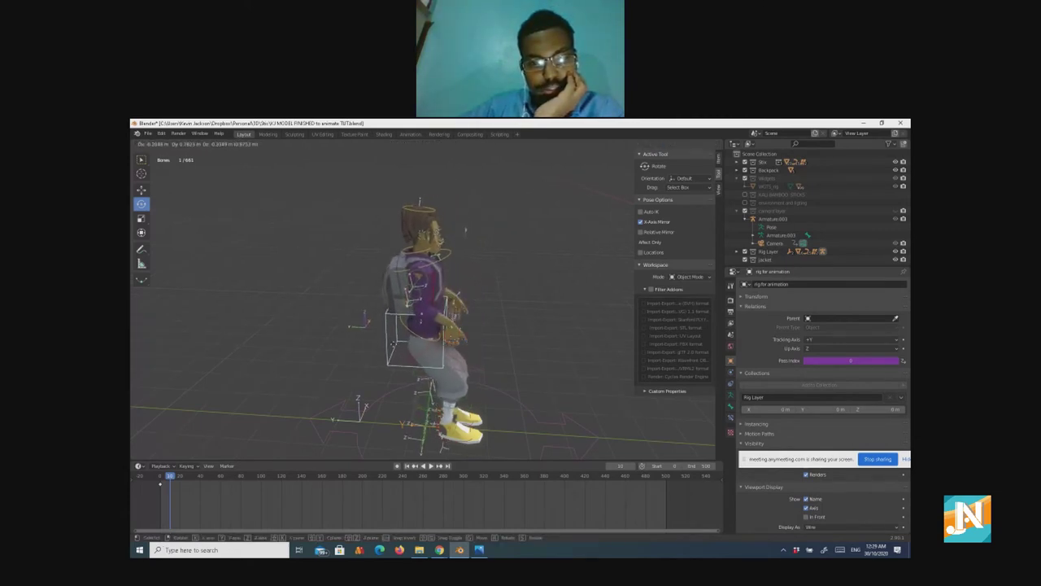
pyautogui.click(389, 348)
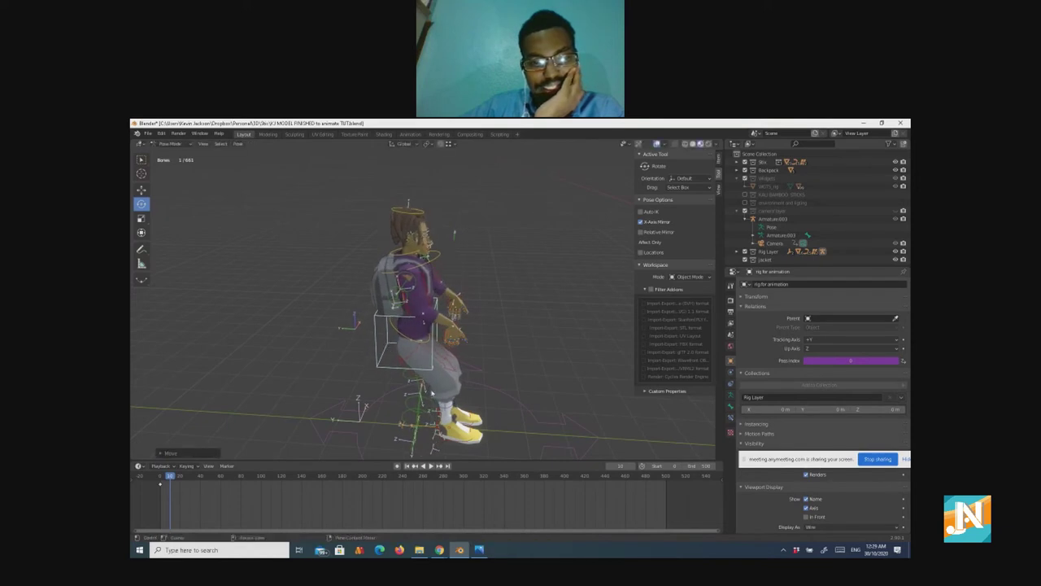
pyautogui.moveTo(456, 409); pyautogui.dragTo(485, 409, button='middle')
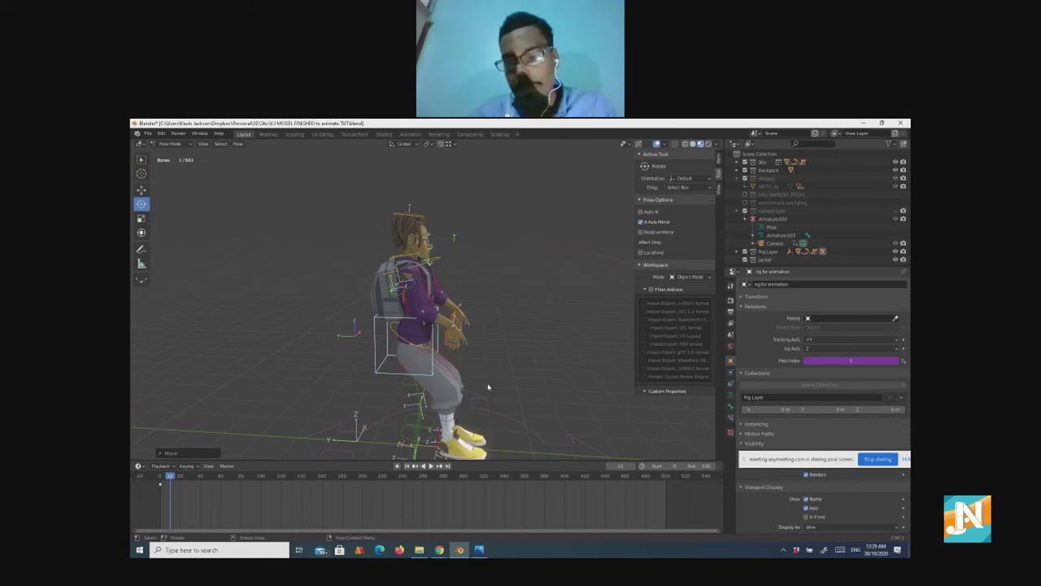
pyautogui.moveTo(496, 383)
pyautogui.mouseDown(button='middle')
pyautogui.moveTo(501, 357)
pyautogui.moveTo(489, 370)
pyautogui.mouseUp(button='middle')
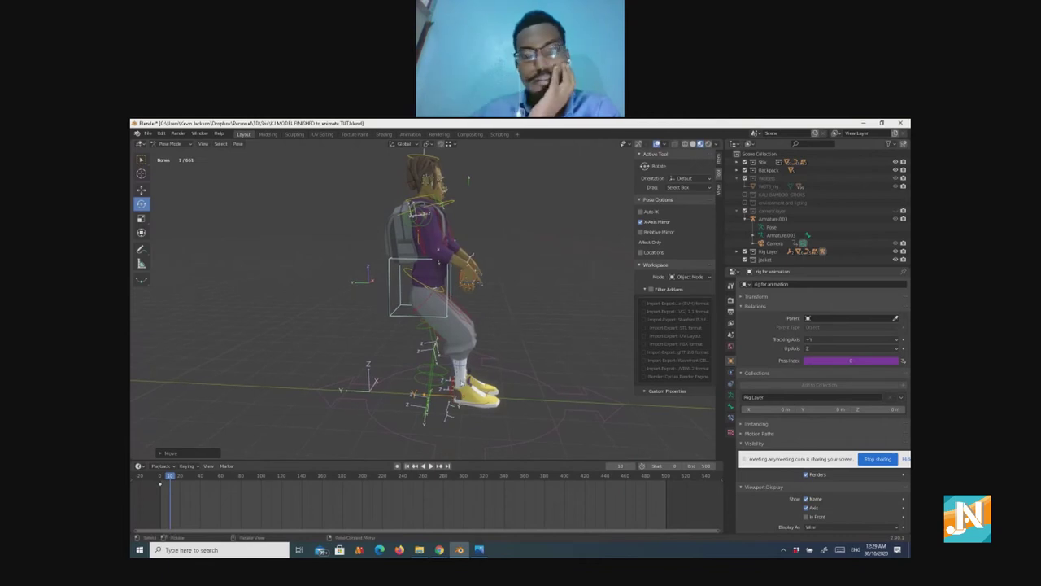
# Step: Turn off X-Axis Mirror and move the foot IK control outward into a wider stance
pyautogui.click(640, 221)
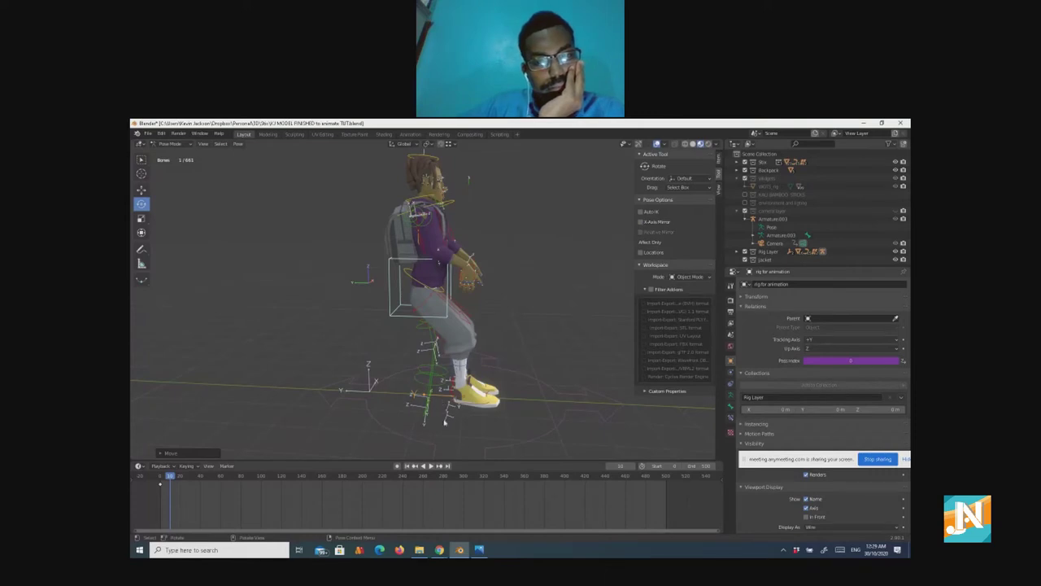
pyautogui.scroll(3, 446, 413)
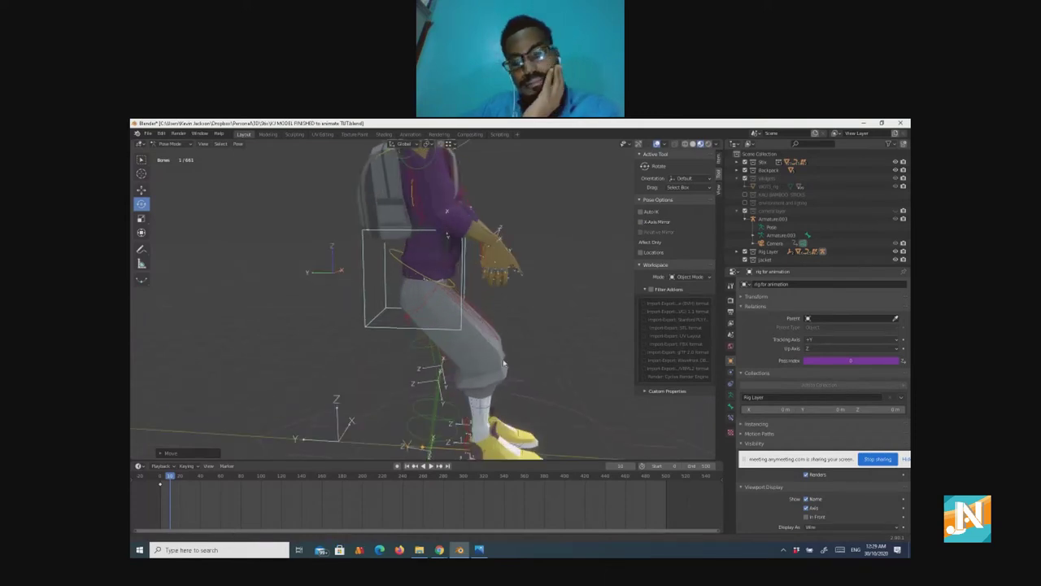
pyautogui.keyDown('shift'); pyautogui.scroll(-5, 455, 362); pyautogui.keyUp('shift')
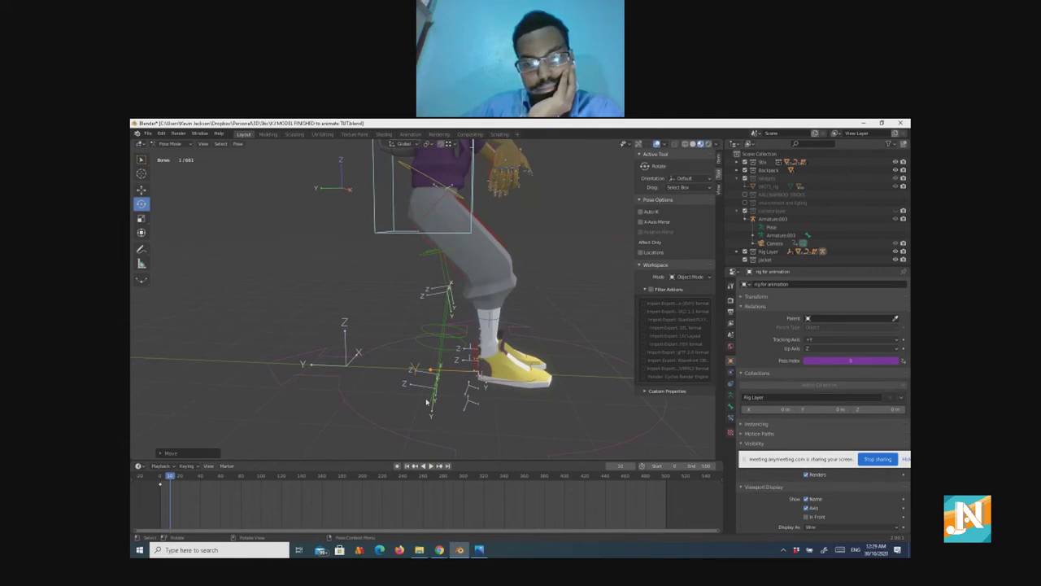
pyautogui.click(426, 348)
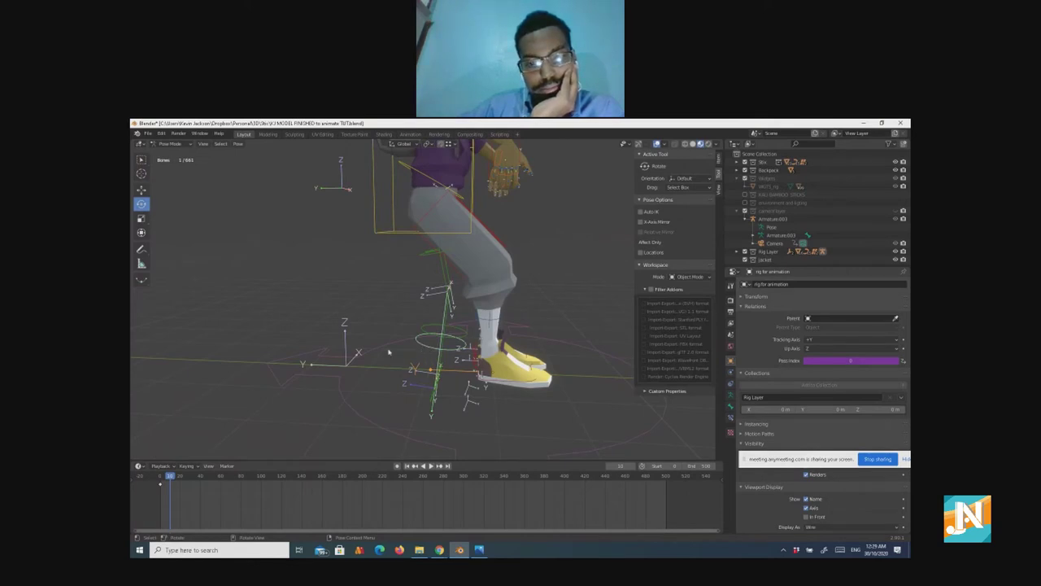
pyautogui.press('r')
pyautogui.click(508, 381)
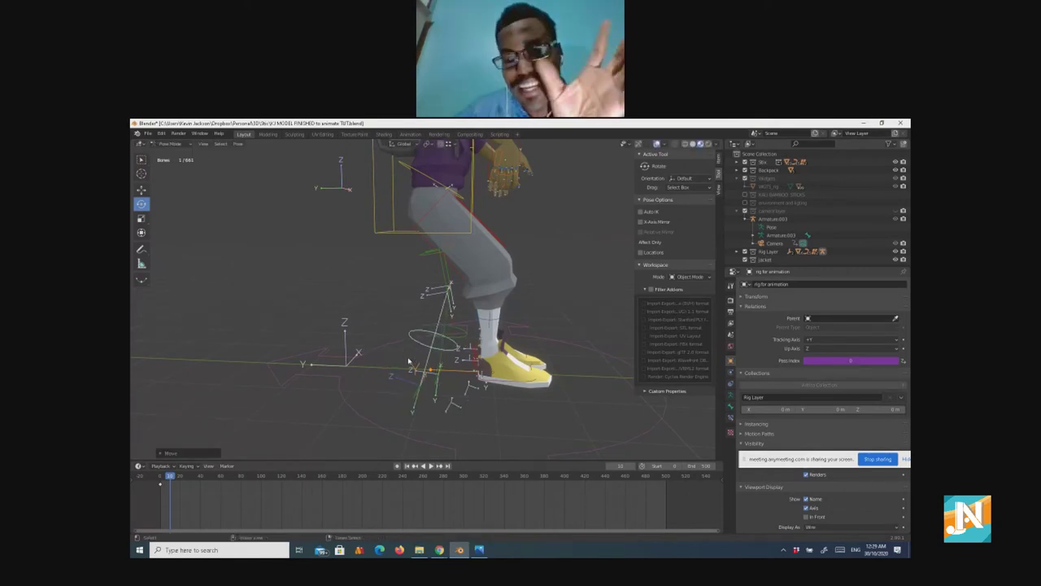
pyautogui.hotkey('ctrl', 'z')
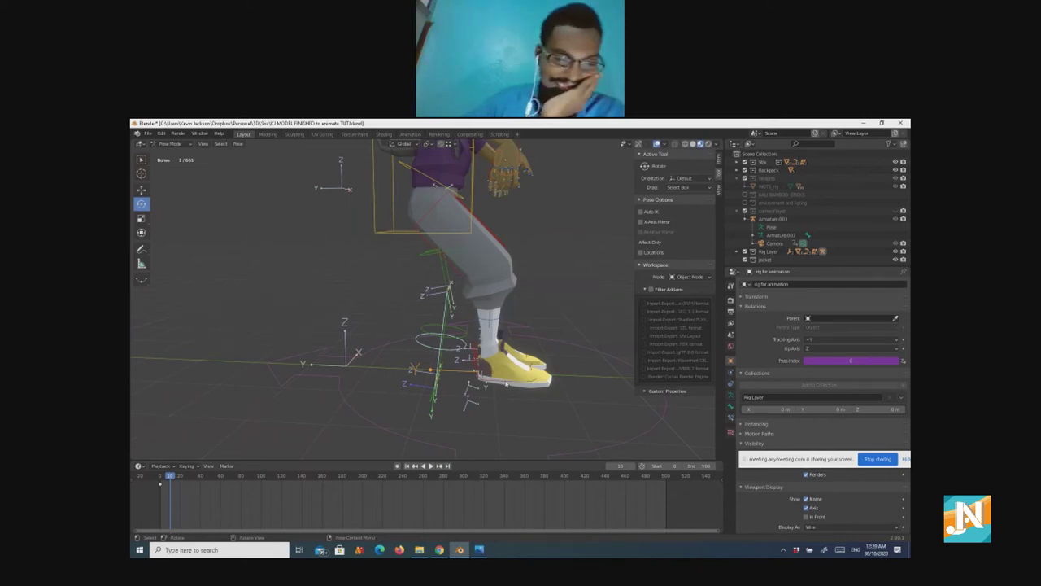
pyautogui.press('g')
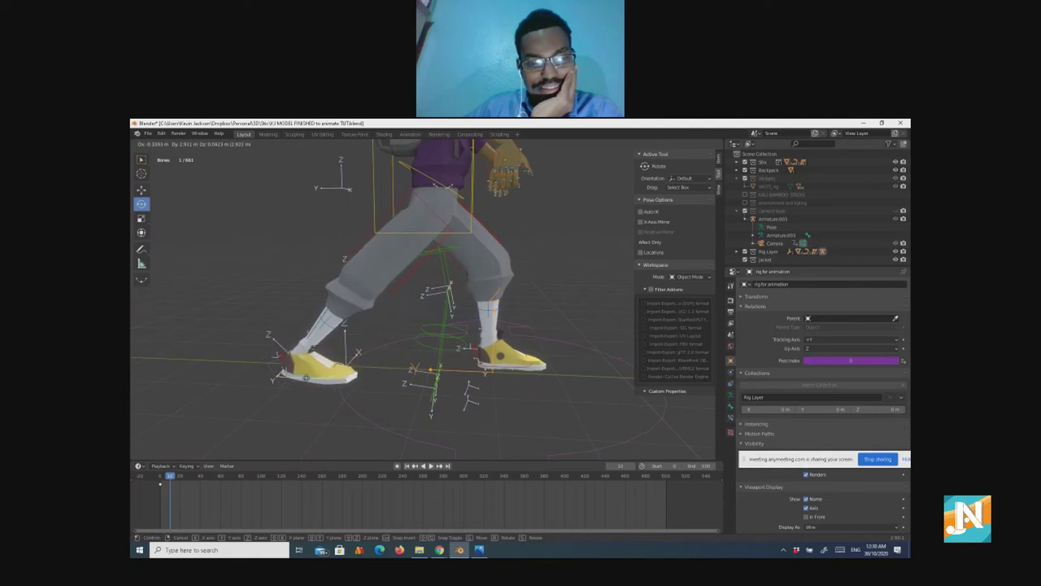
pyautogui.click(342, 383)
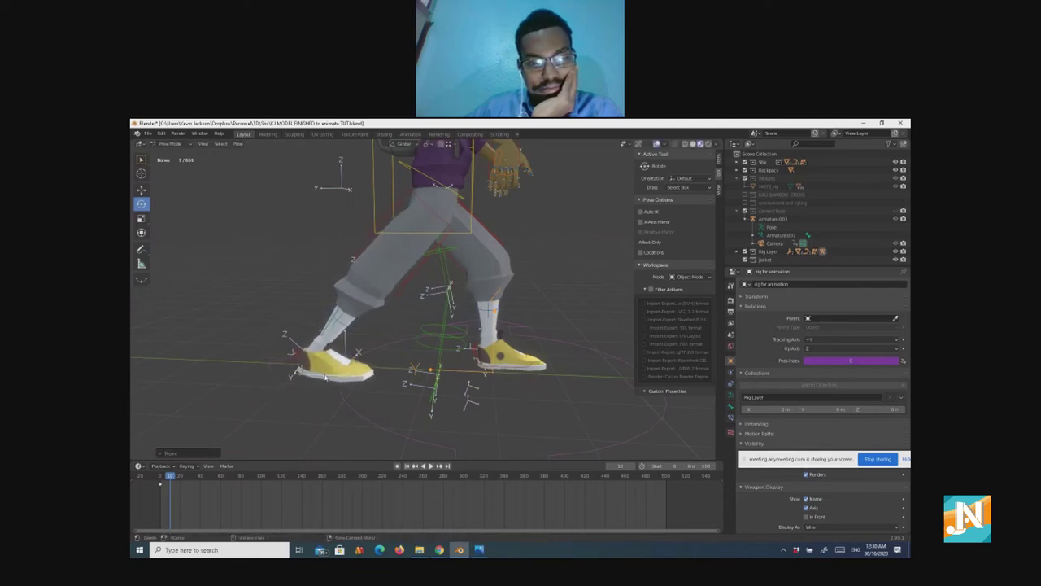
pyautogui.moveTo(317, 399); pyautogui.dragTo(455, 352, button='middle')
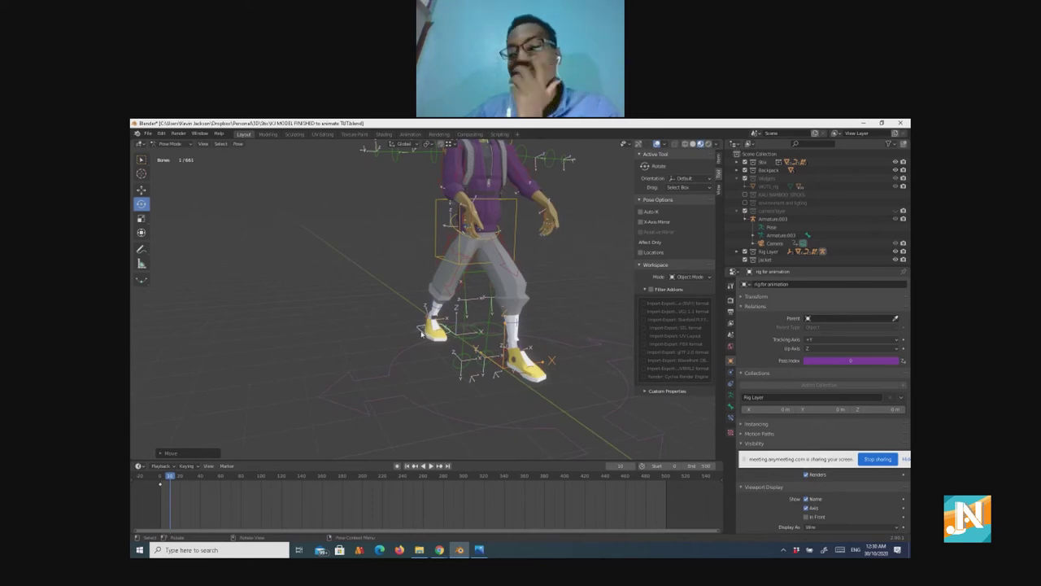
# Step: Rotate the foot bone about X and Y, then turn the left foot outward around Z
pyautogui.press('r')
pyautogui.press('x')
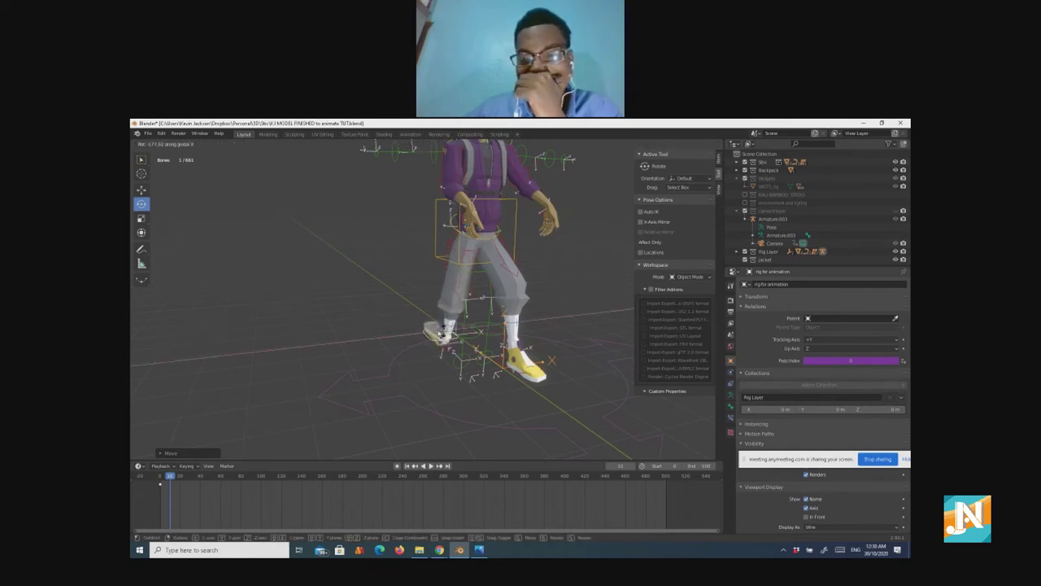
pyautogui.click(437, 332)
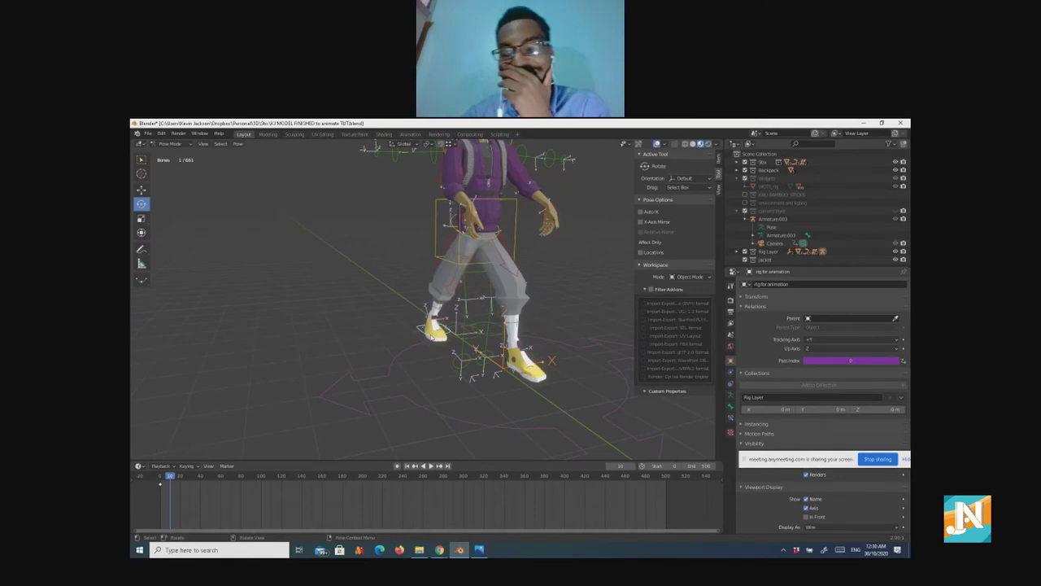
pyautogui.press('r')
pyautogui.press('y')
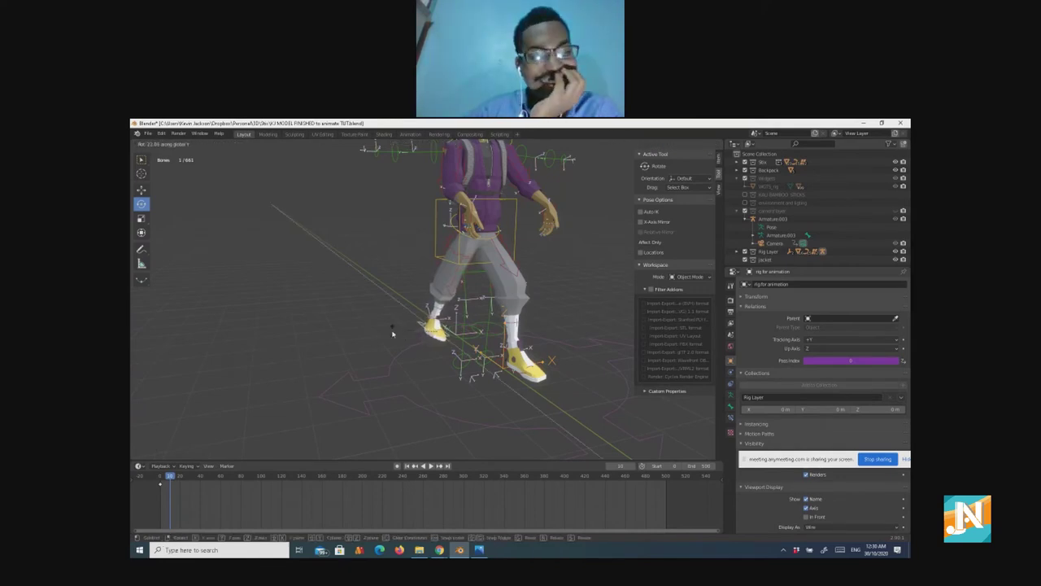
pyautogui.click(394, 332)
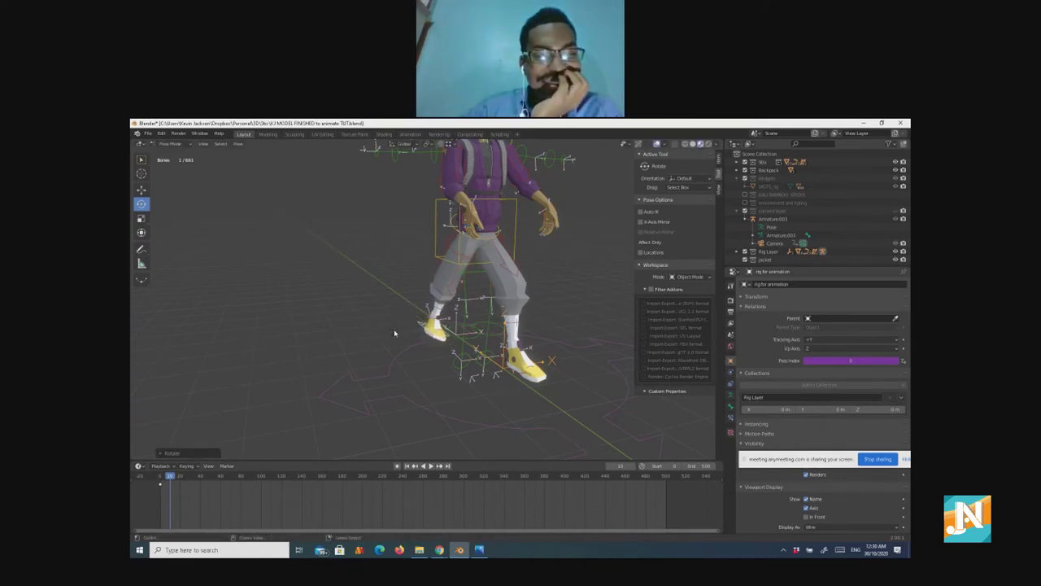
pyautogui.click(430, 327)
pyautogui.press('r')
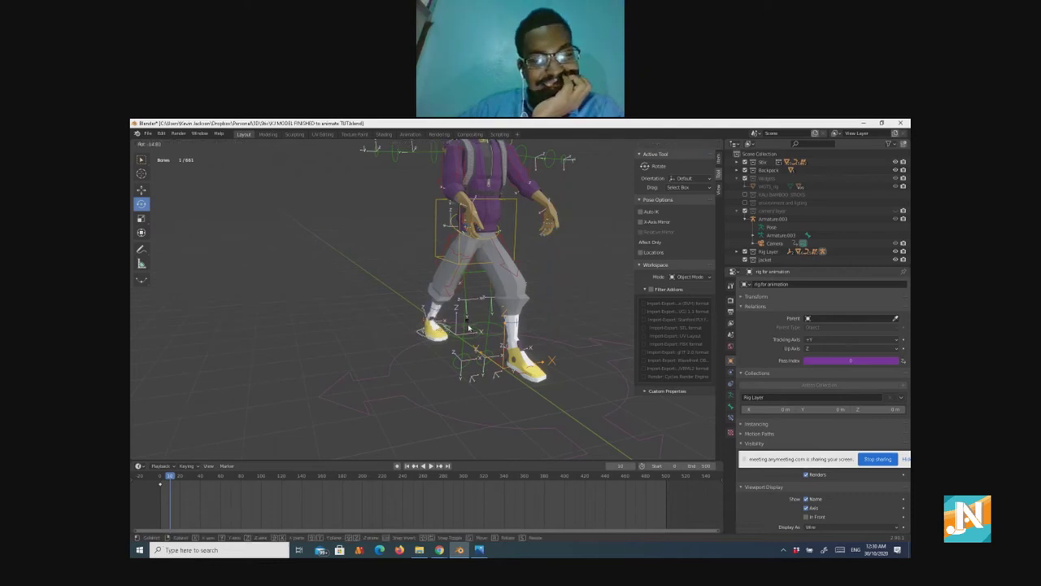
pyautogui.press('z')
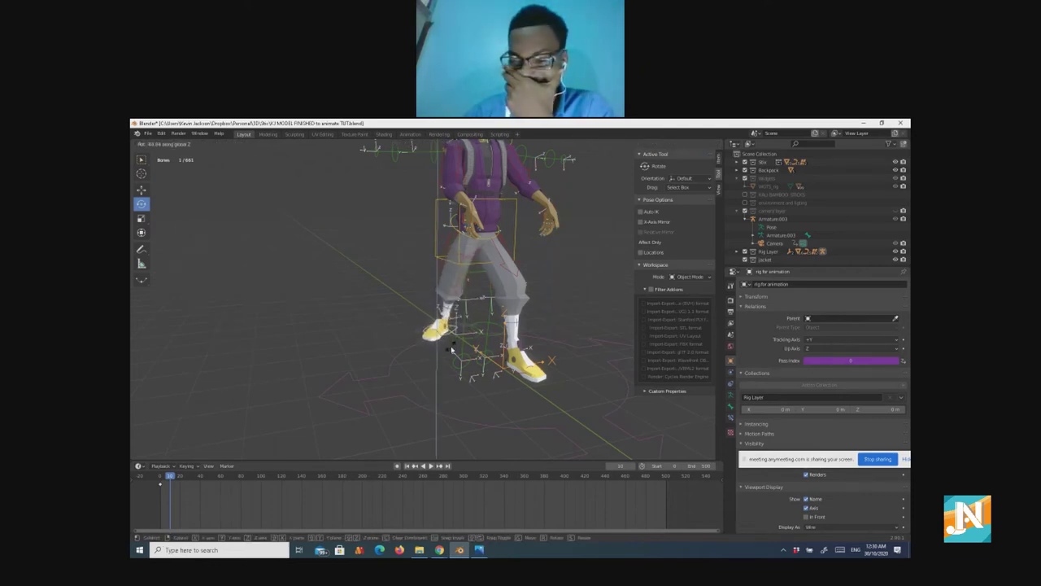
pyautogui.click(452, 349)
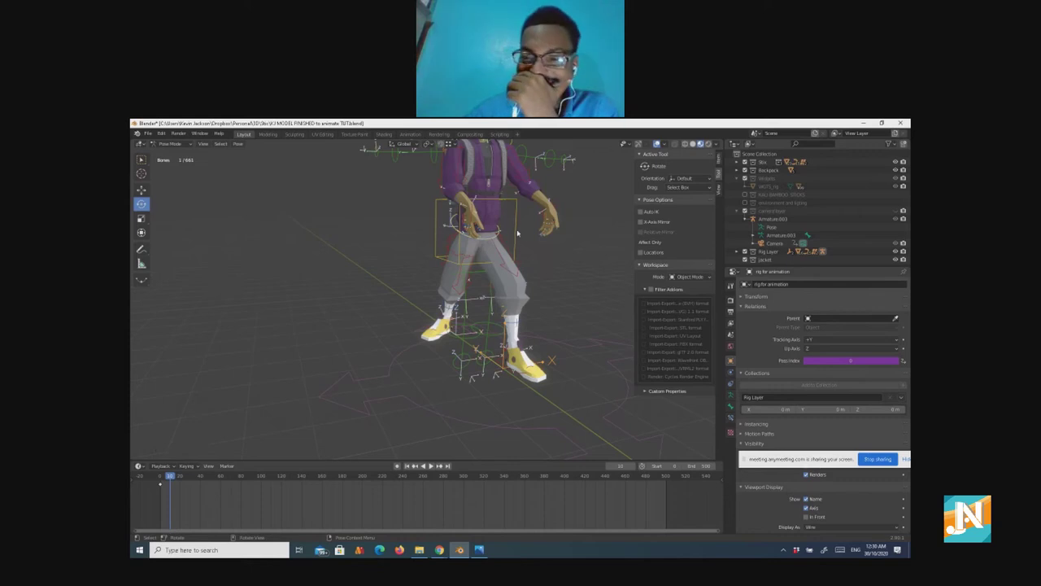
# Step: Twist the chest control bone around the vertical Z axis
pyautogui.click(514, 230)
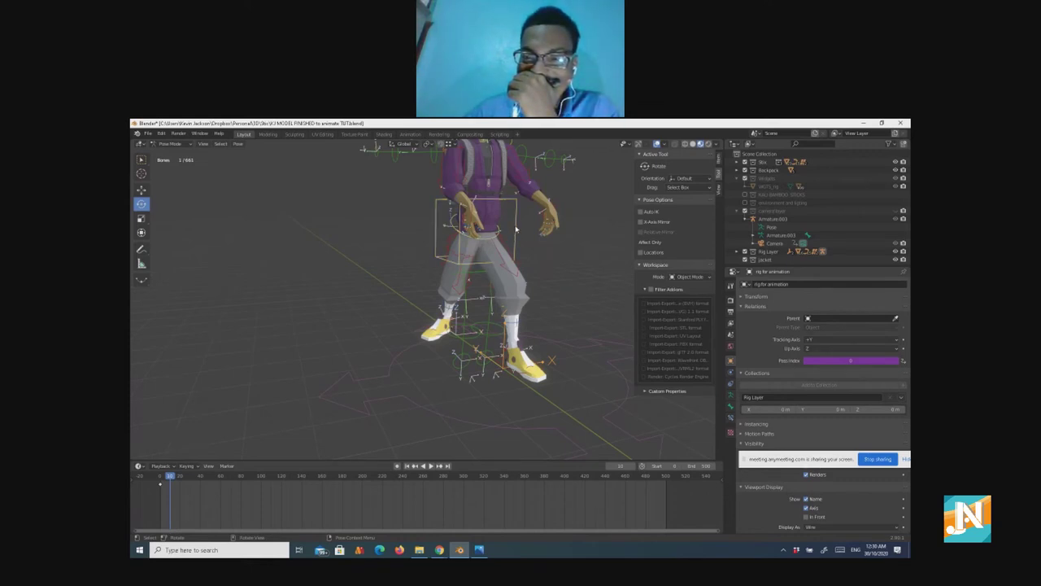
pyautogui.press('r')
pyautogui.press('z')
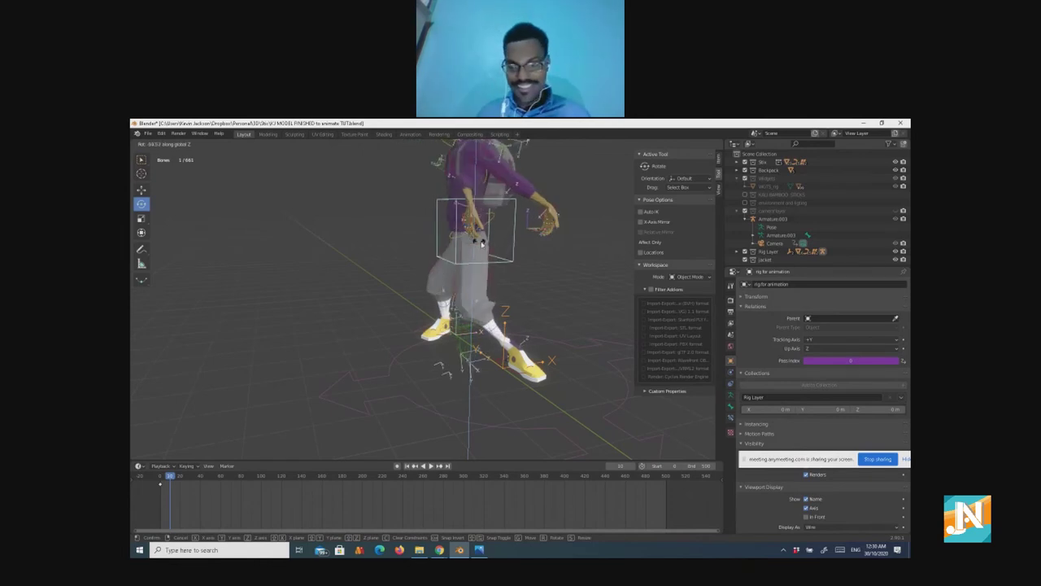
pyautogui.click(483, 242)
pyautogui.moveTo(488, 342); pyautogui.dragTo(533, 366, button='middle')
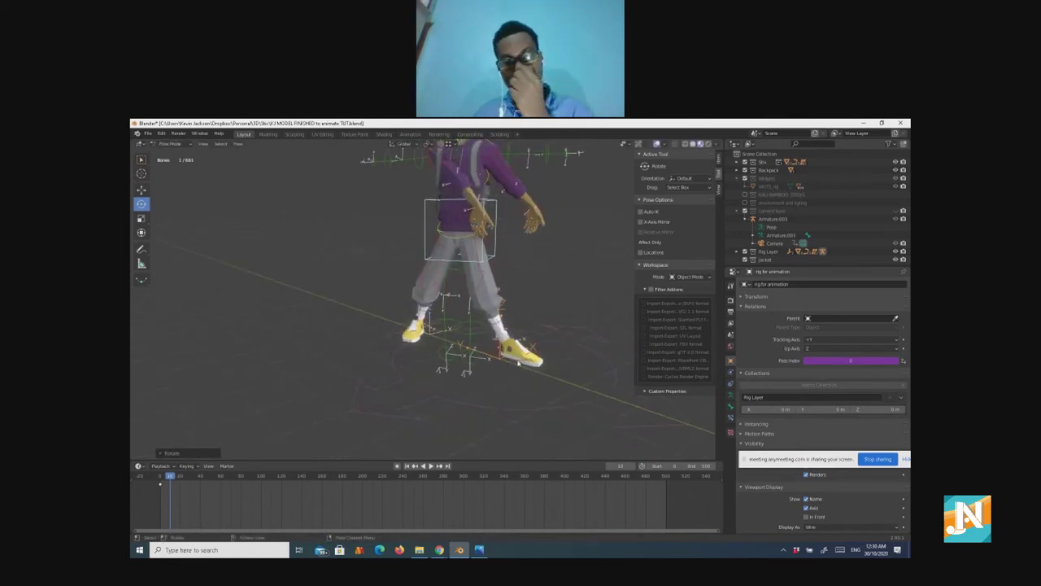
# Step: Rotate around the vertical Z axis again to angle the foot's toes outward
pyautogui.press('r')
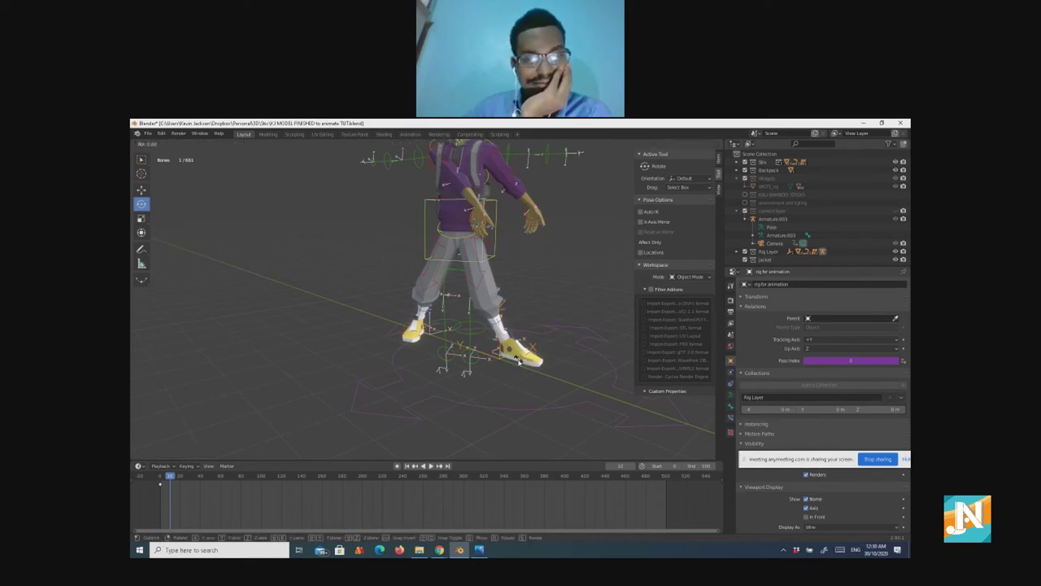
pyautogui.press('z')
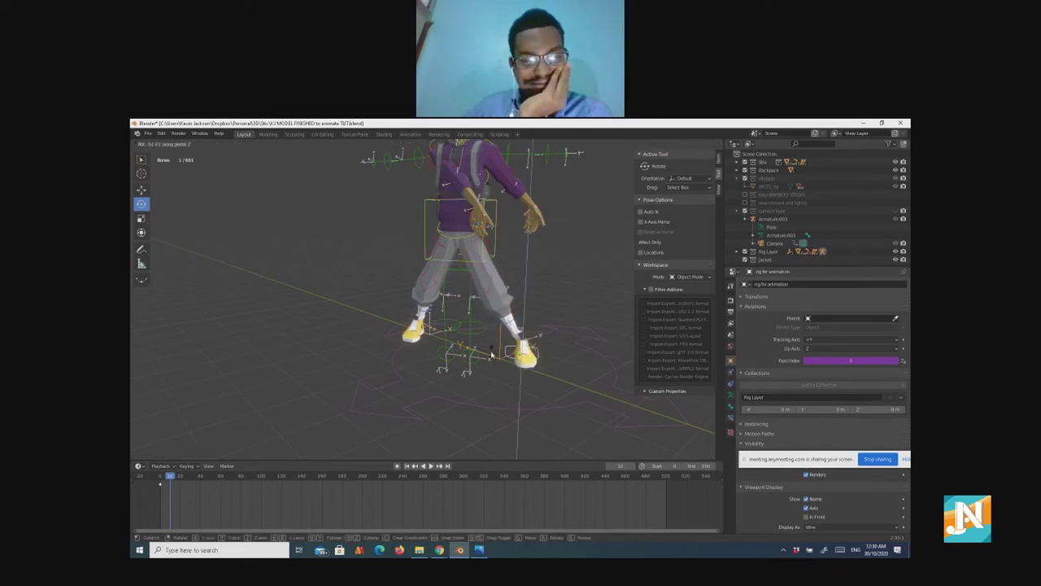
pyautogui.click(506, 331)
pyautogui.moveTo(516, 291); pyautogui.dragTo(472, 287, button='middle')
pyautogui.scroll(-3, 413, 339)
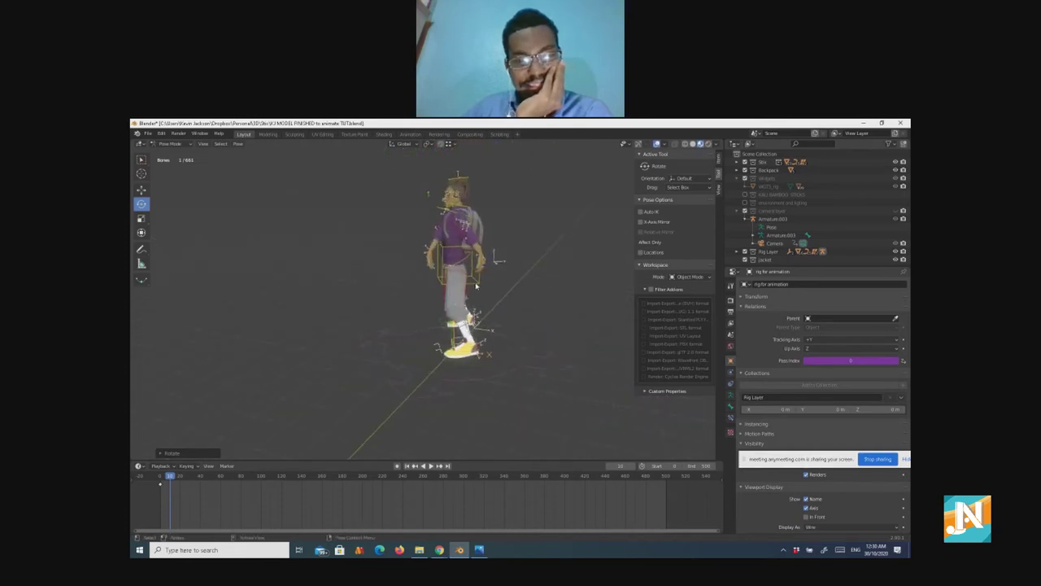
# Step: Shift the hip bone to a new position
pyautogui.click(480, 285)
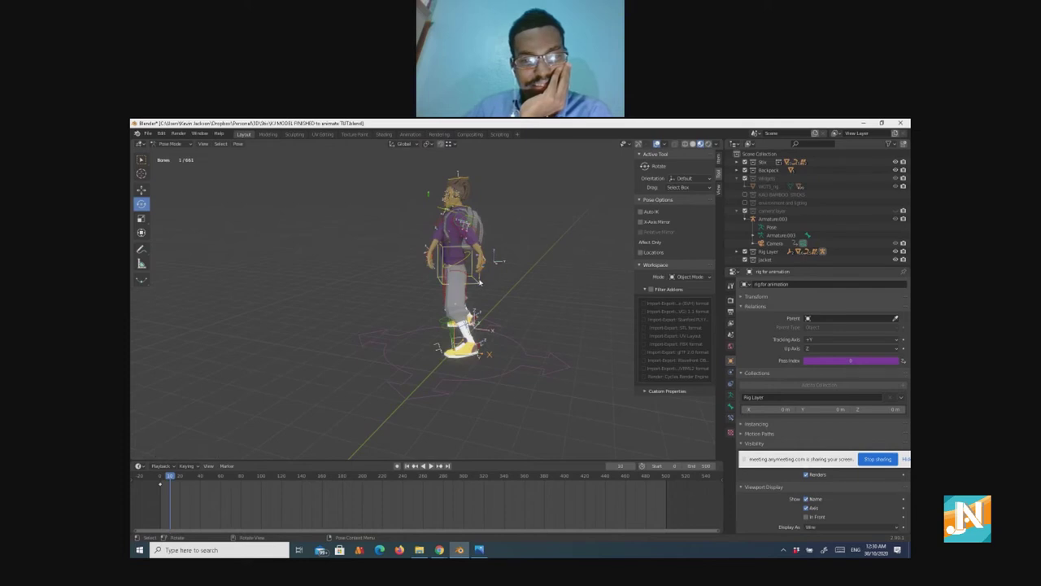
pyautogui.press('g')
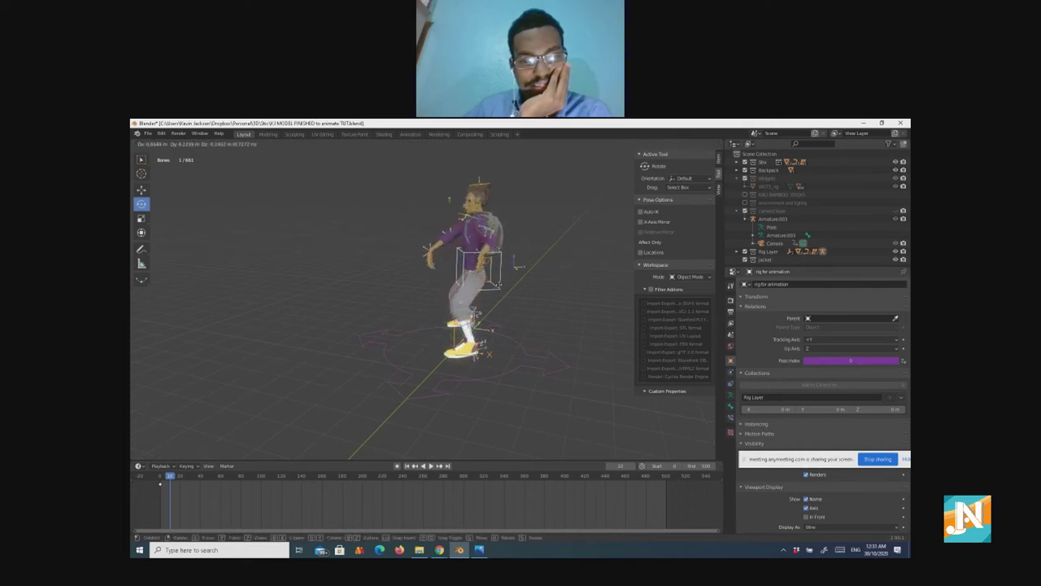
pyautogui.click(499, 286)
pyautogui.moveTo(500, 286); pyautogui.dragTo(477, 303, button='middle')
pyautogui.scroll(4, 412, 332)
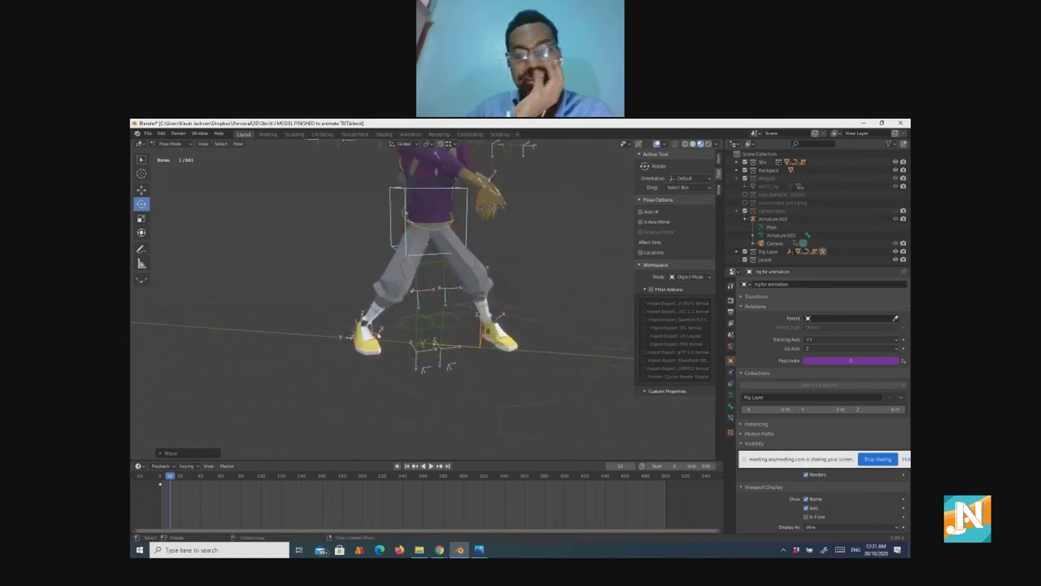
# Step: Turn the left foot around the vertical Z axis and move it to a new spot
pyautogui.click(384, 344)
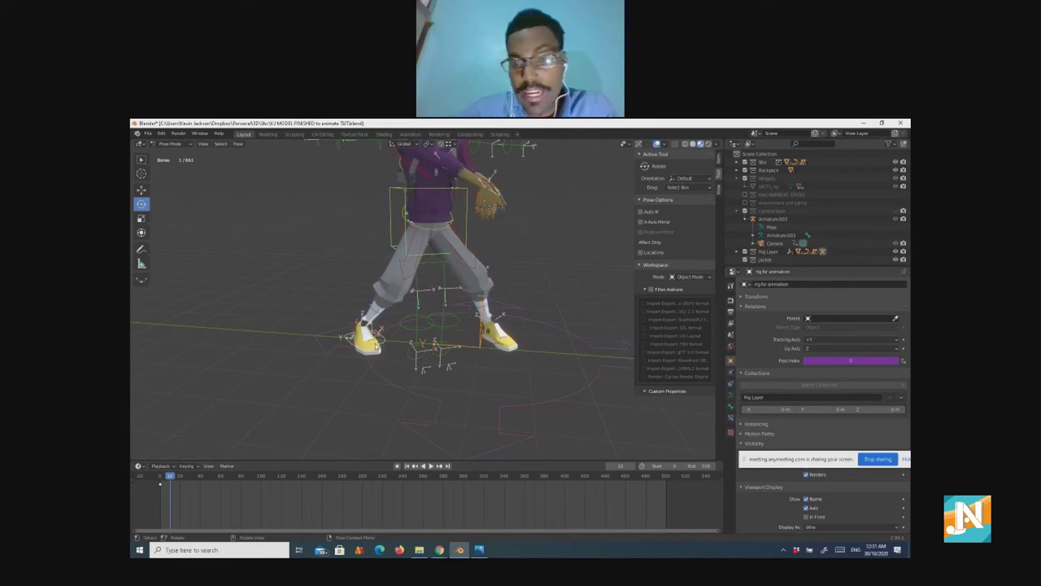
pyautogui.press('r')
pyautogui.press('z')
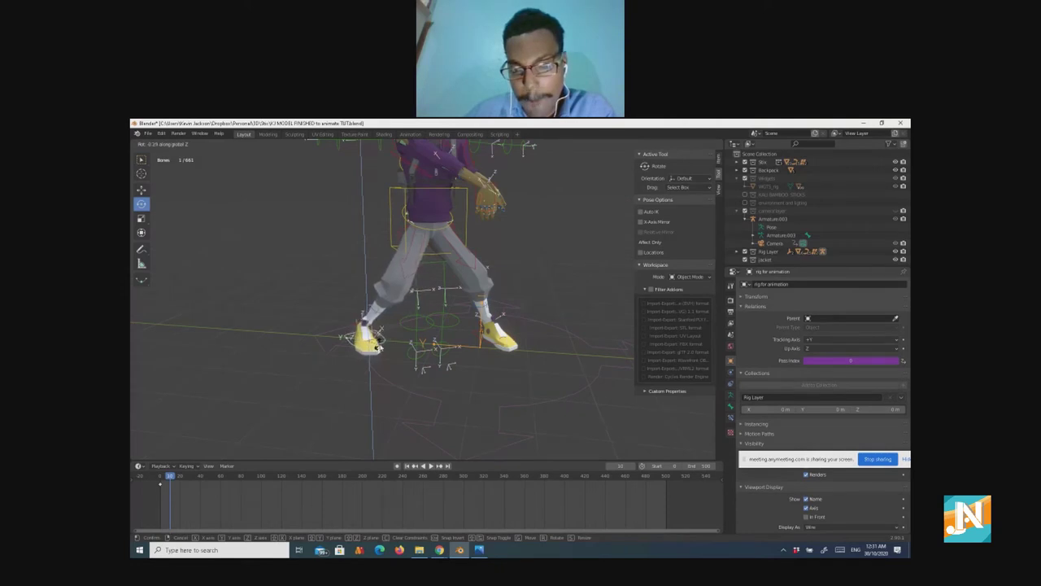
pyautogui.click(370, 346)
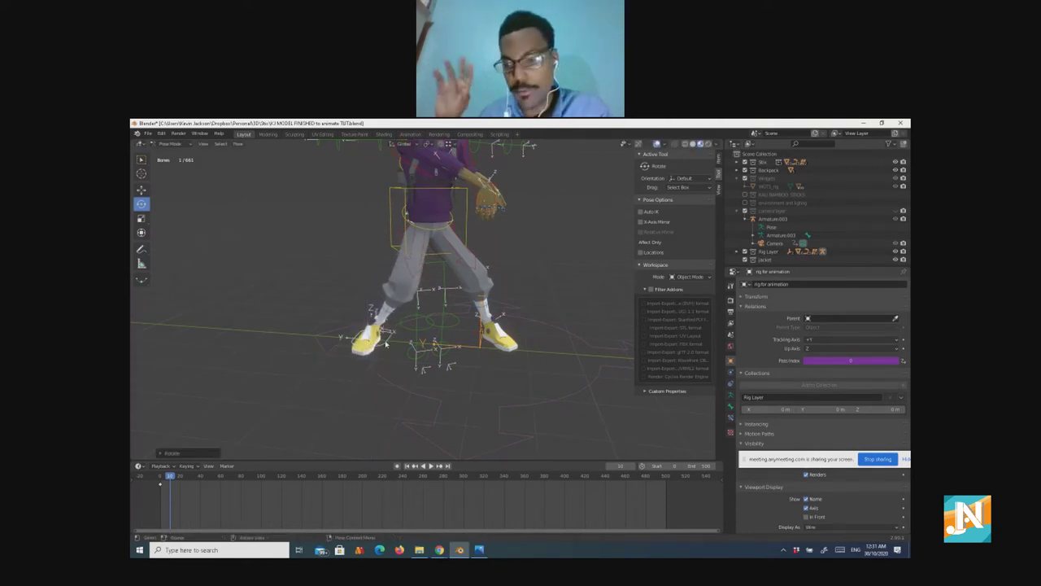
pyautogui.press('g')
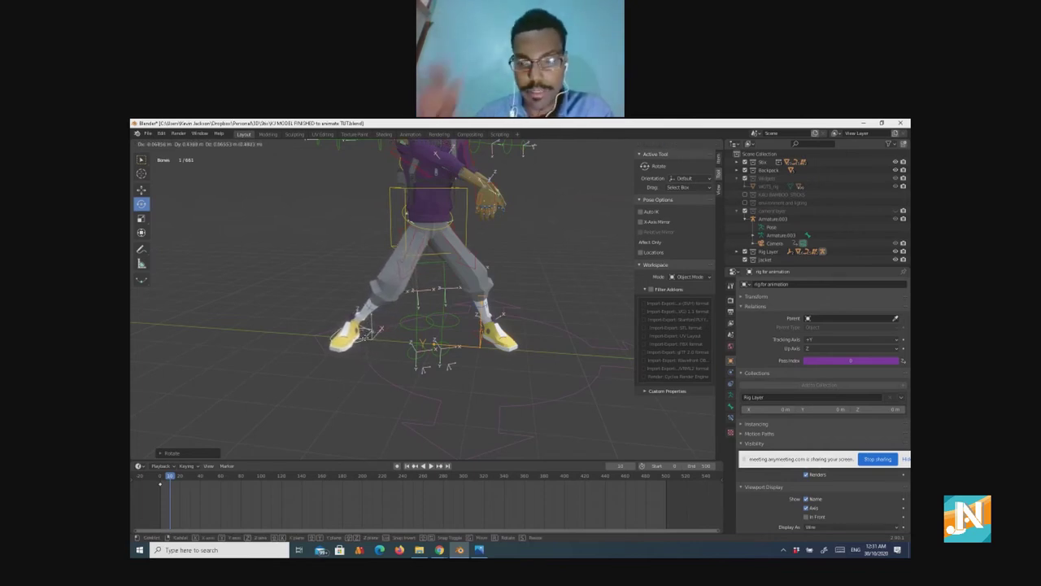
pyautogui.click(365, 333)
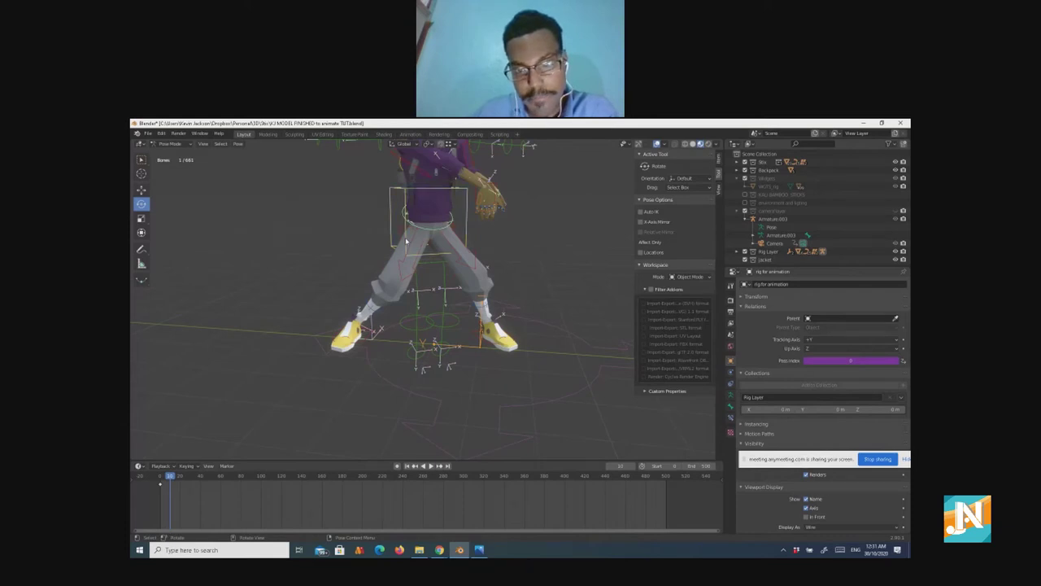
# Step: Move the hips and upper body once more
pyautogui.press('g')
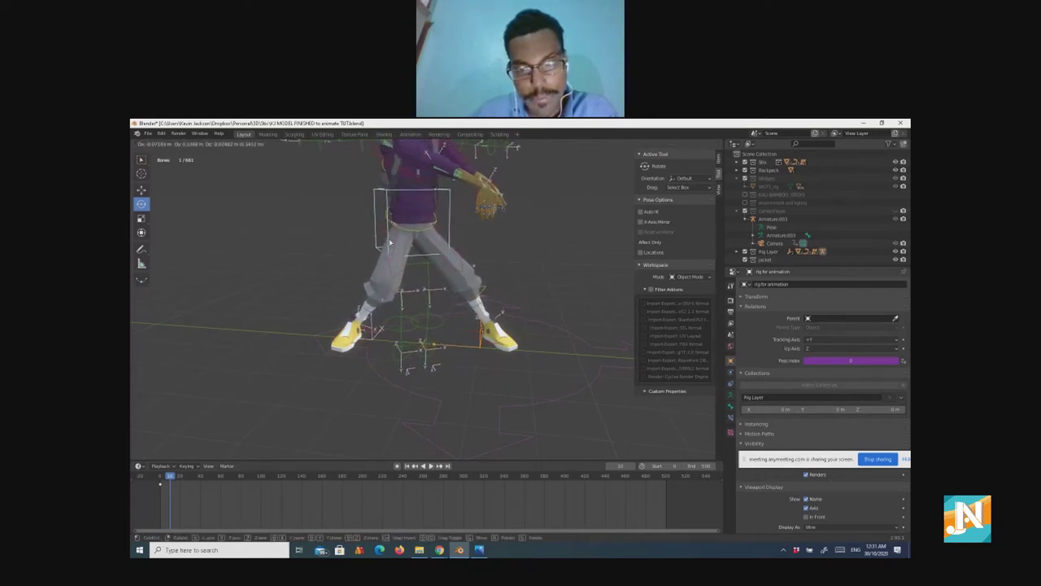
pyautogui.click(389, 243)
pyautogui.moveTo(389, 242); pyautogui.dragTo(490, 284, button='middle')
pyautogui.scroll(-3, 513, 266)
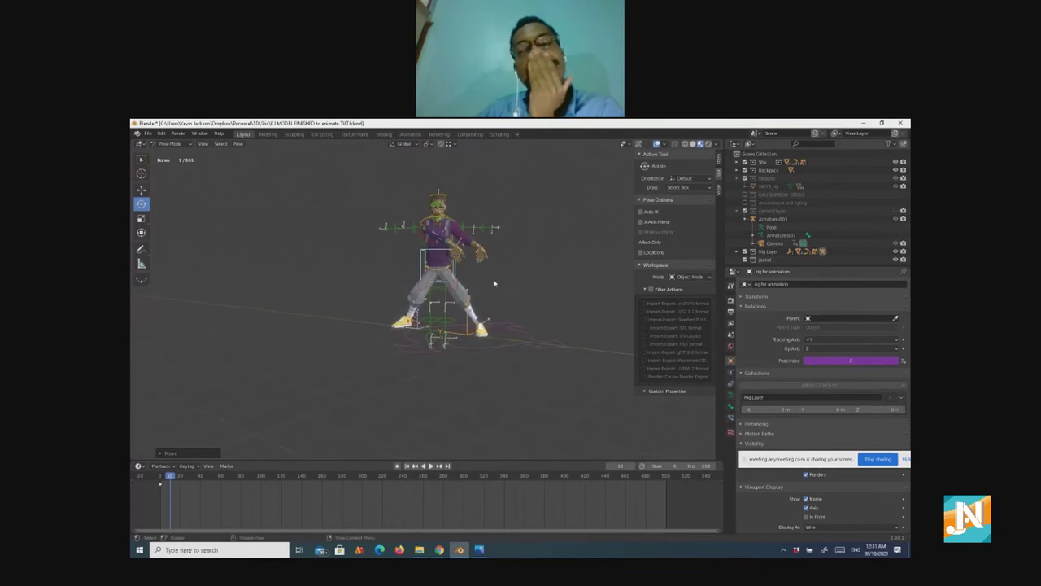
# Step: Move the raised arm's IK bone downward toward the body
pyautogui.scroll(4, 491, 284)
pyautogui.moveTo(510, 228); pyautogui.dragTo(462, 179, button='middle')
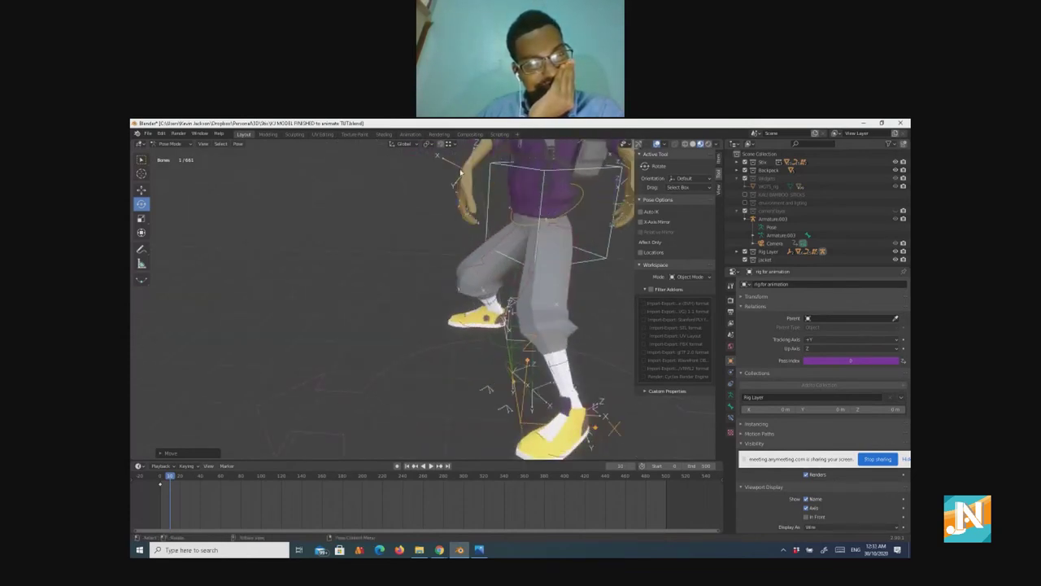
pyautogui.moveTo(462, 174); pyautogui.dragTo(475, 205, button='middle')
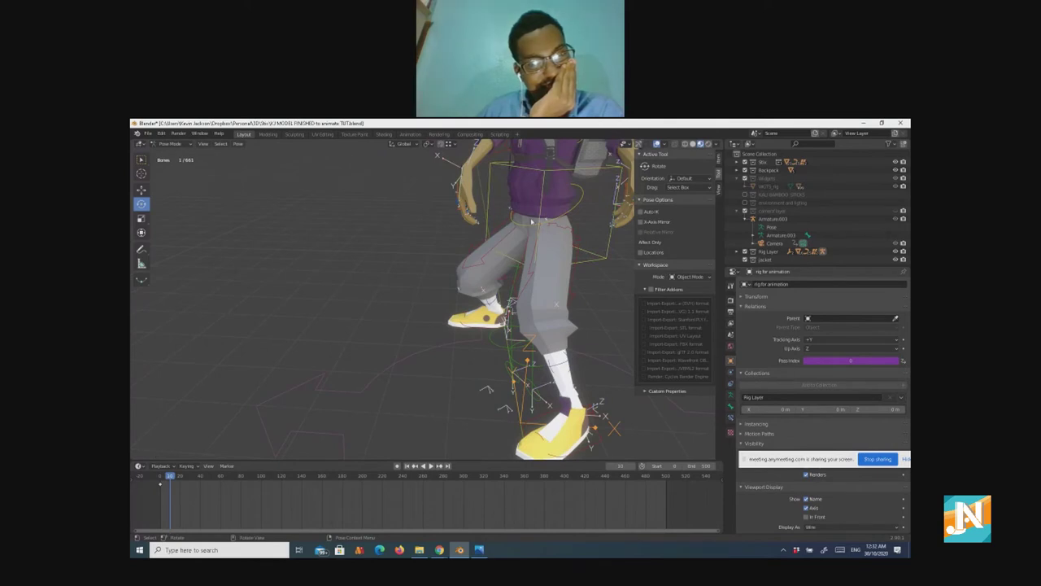
pyautogui.moveTo(450, 260); pyautogui.dragTo(514, 166, button='middle')
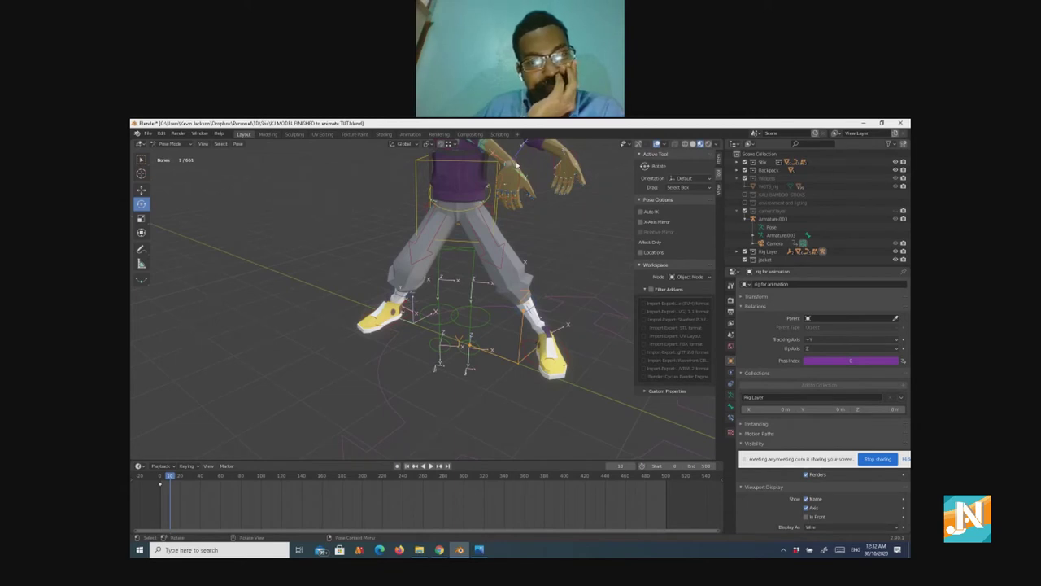
pyautogui.press('g')
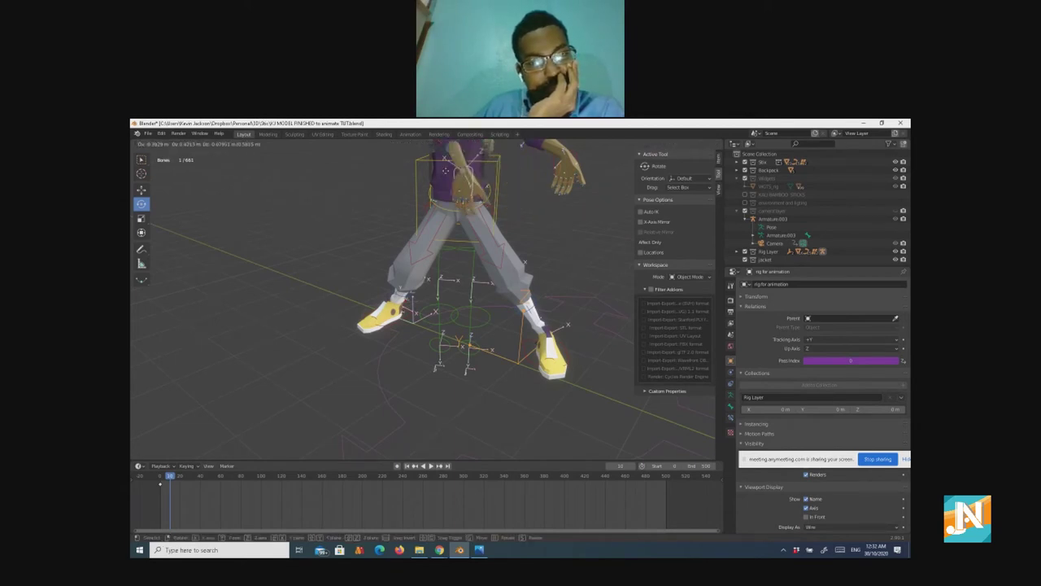
pyautogui.click(439, 244)
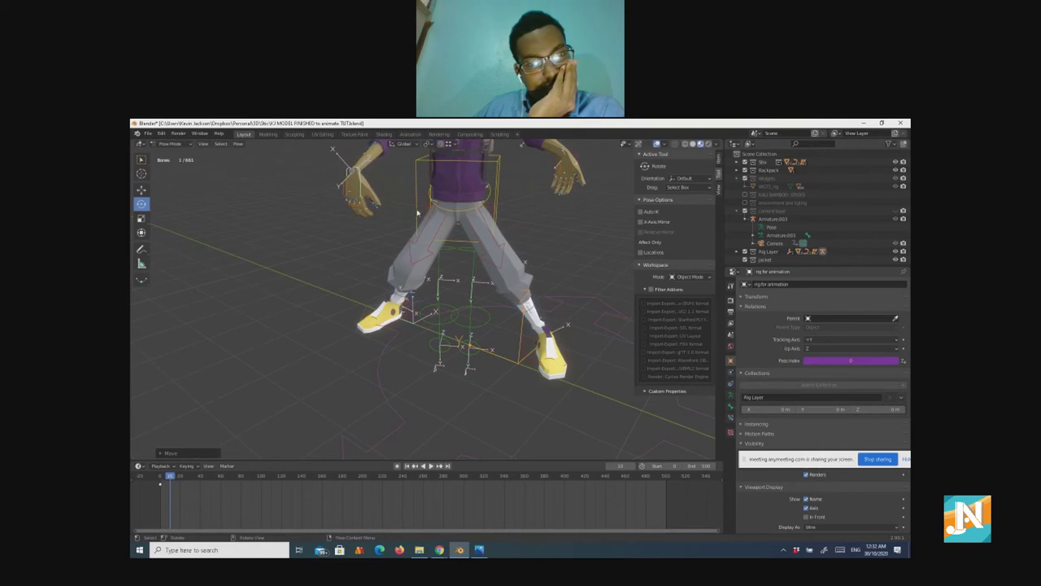
# Step: Move the arm bone again so the hand hangs at hip level beside the body
pyautogui.scroll(-3, 439, 245)
pyautogui.moveTo(439, 244)
pyautogui.mouseDown(button='middle')
pyautogui.moveTo(532, 249)
pyautogui.moveTo(458, 253)
pyautogui.mouseUp(button='middle')
pyautogui.press('g')
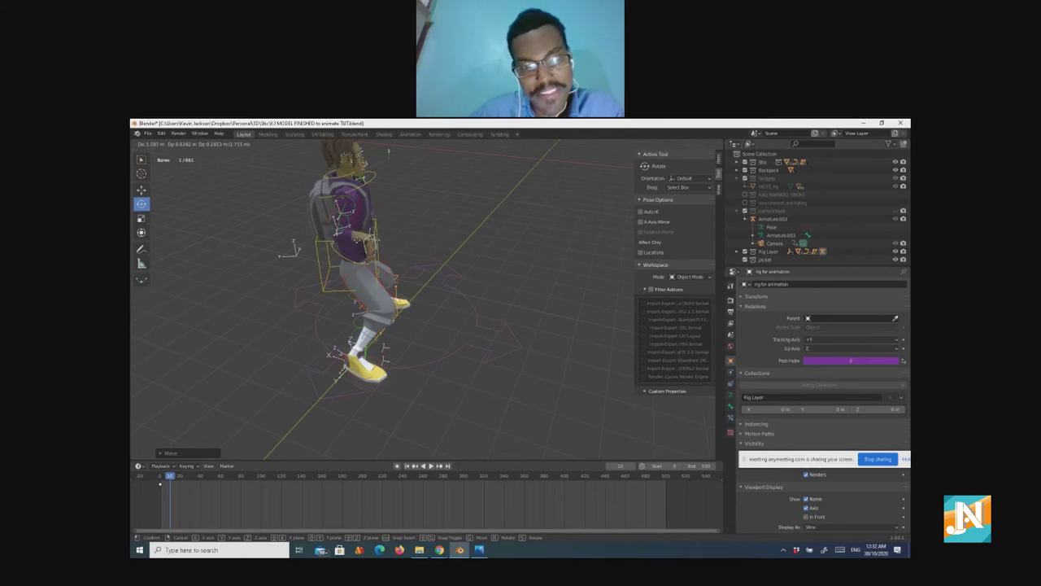
pyautogui.press('Return')
pyautogui.moveTo(353, 252); pyautogui.dragTo(454, 232, button='middle')
pyautogui.scroll(3, 270, 277)
pyautogui.scroll(-2, 436, 244)
pyautogui.scroll(-2, 447, 239)
pyautogui.scroll(6, 454, 232)
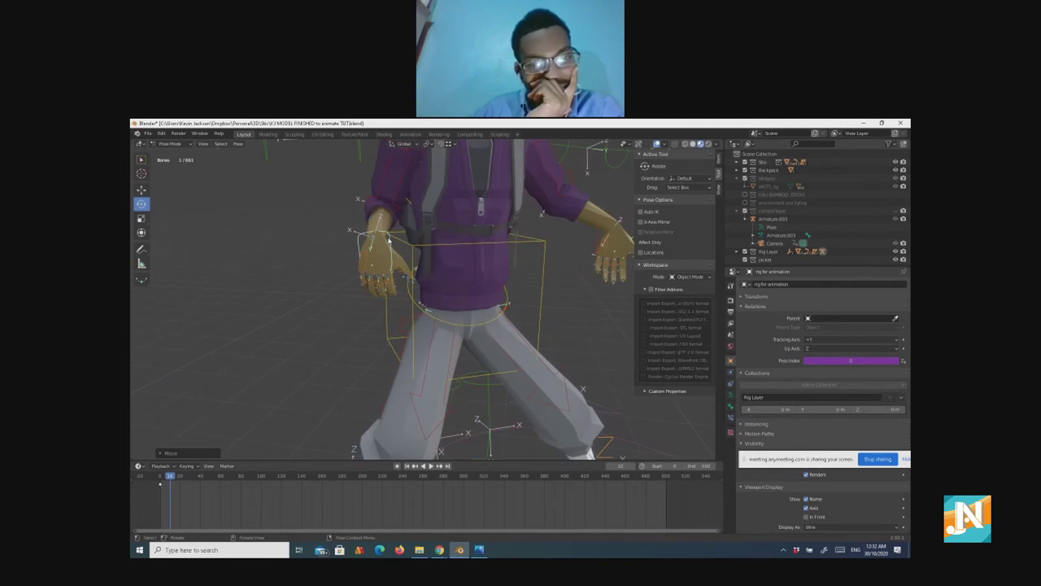
# Step: Rotate the hand bone freely, then around the X axis
pyautogui.press('r')
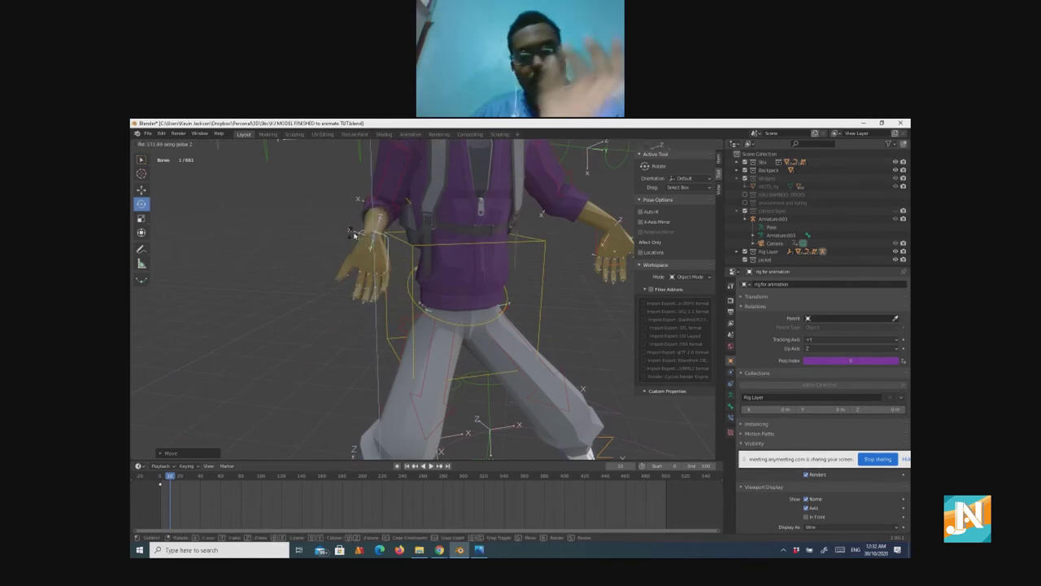
pyautogui.click(406, 246)
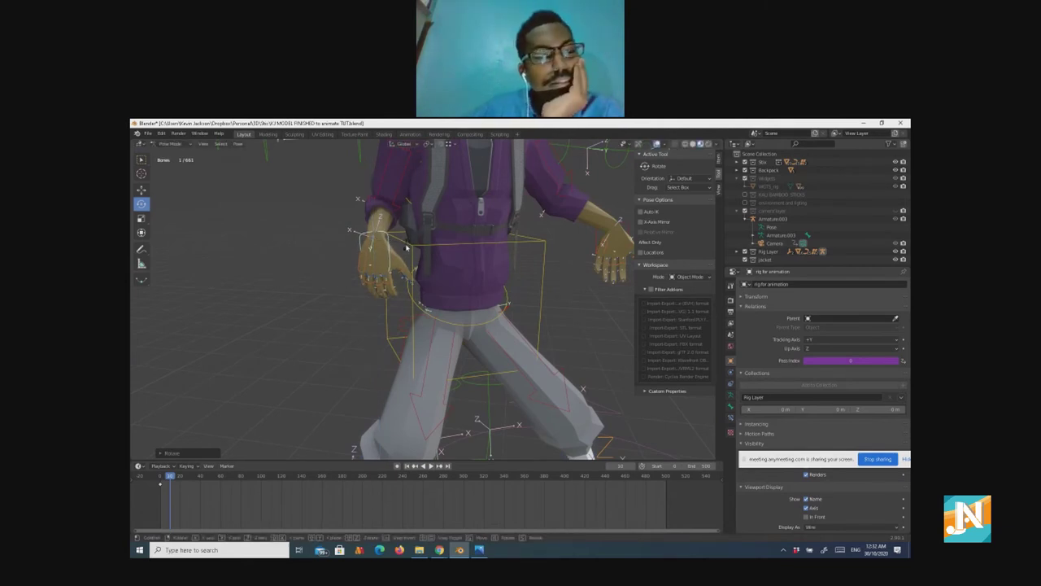
pyautogui.press('r')
pyautogui.press('x')
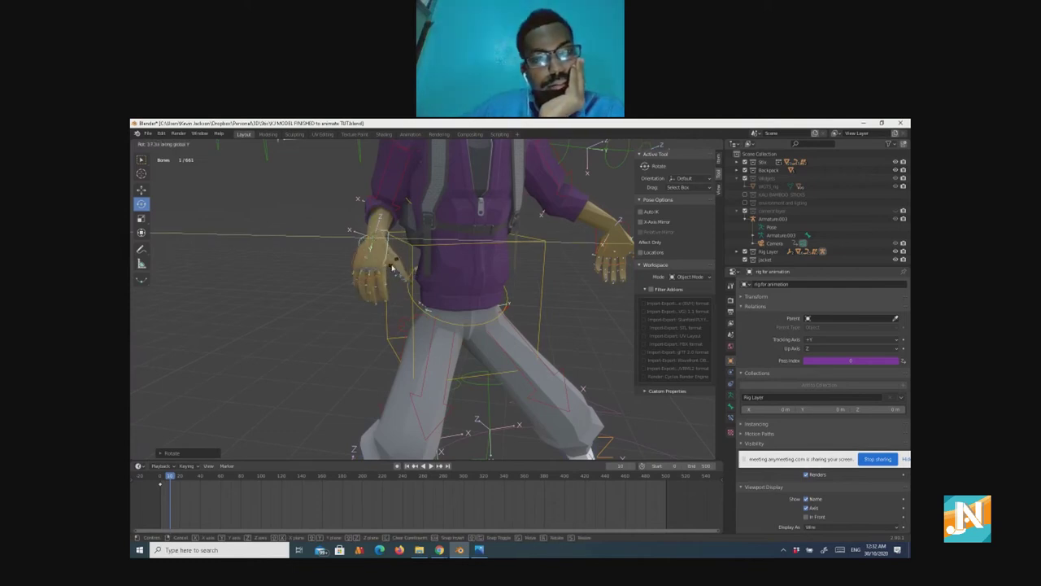
pyautogui.click(383, 271)
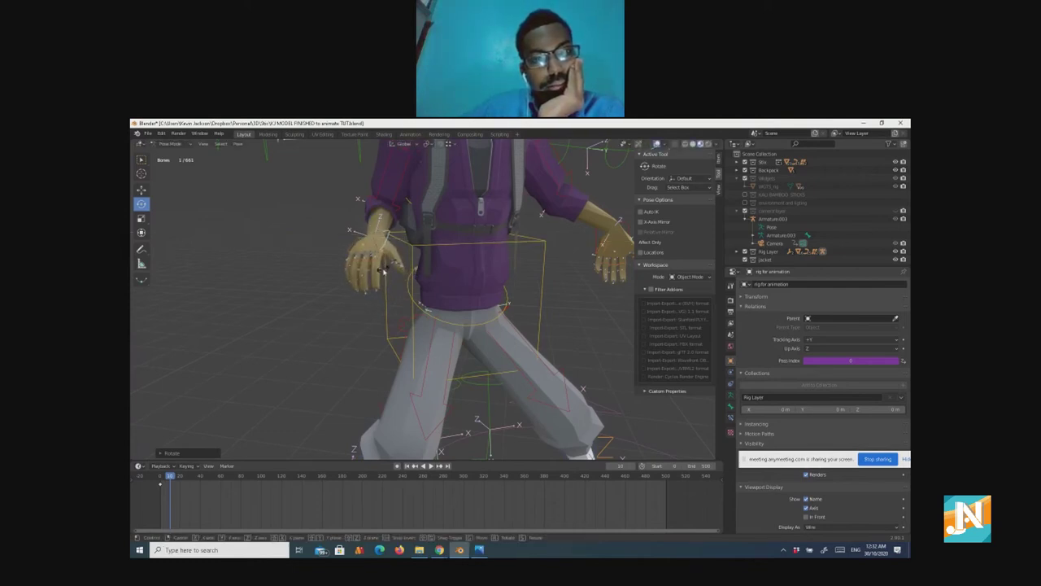
# Step: Rotate the hand around global Y, then X, so its fingers point outward to the side
pyautogui.press('r')
pyautogui.press('y')
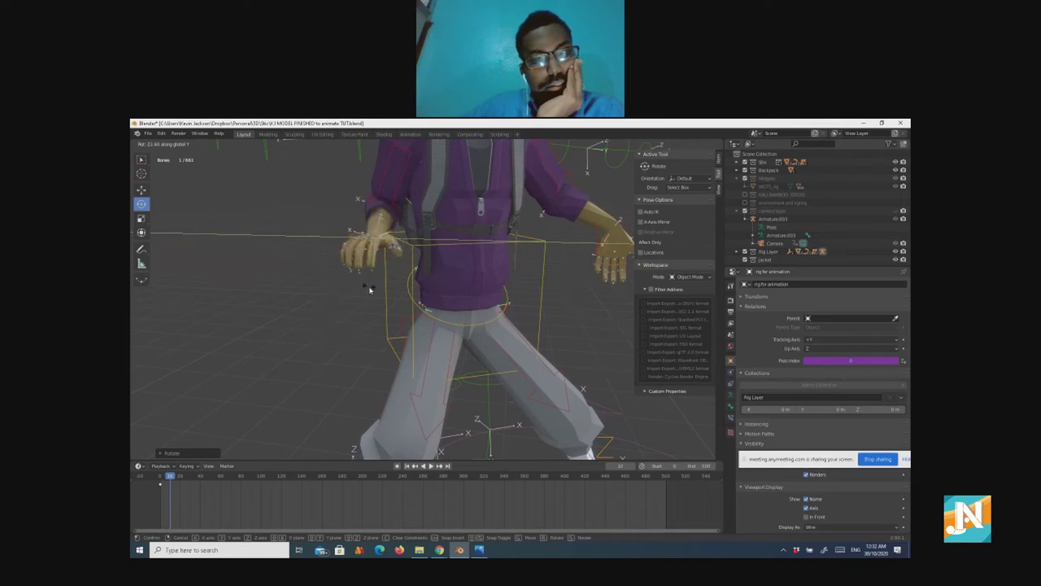
pyautogui.click(370, 290)
pyautogui.press('r')
pyautogui.press('y')
pyautogui.press('y')
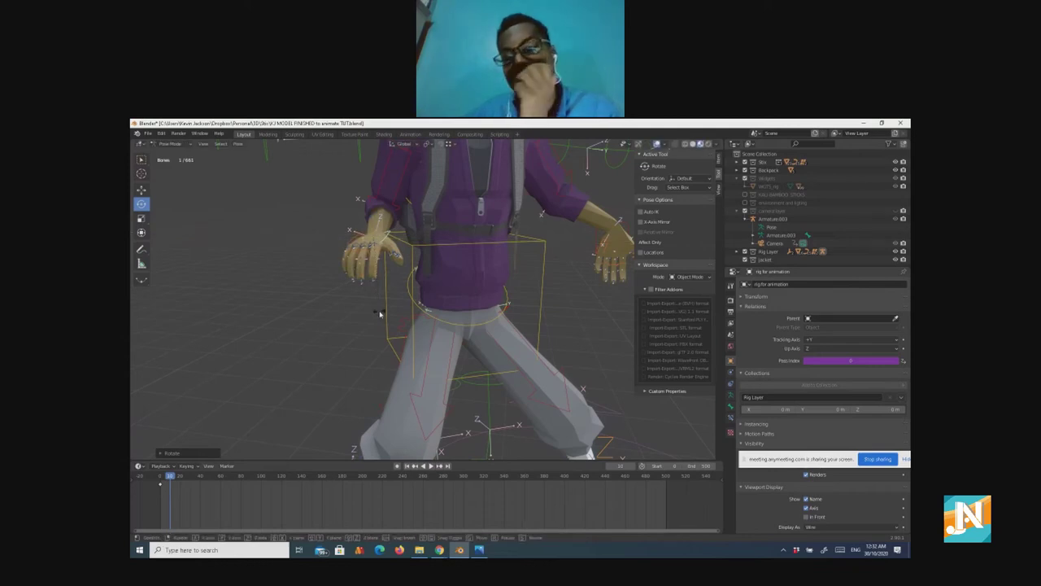
pyautogui.press('x')
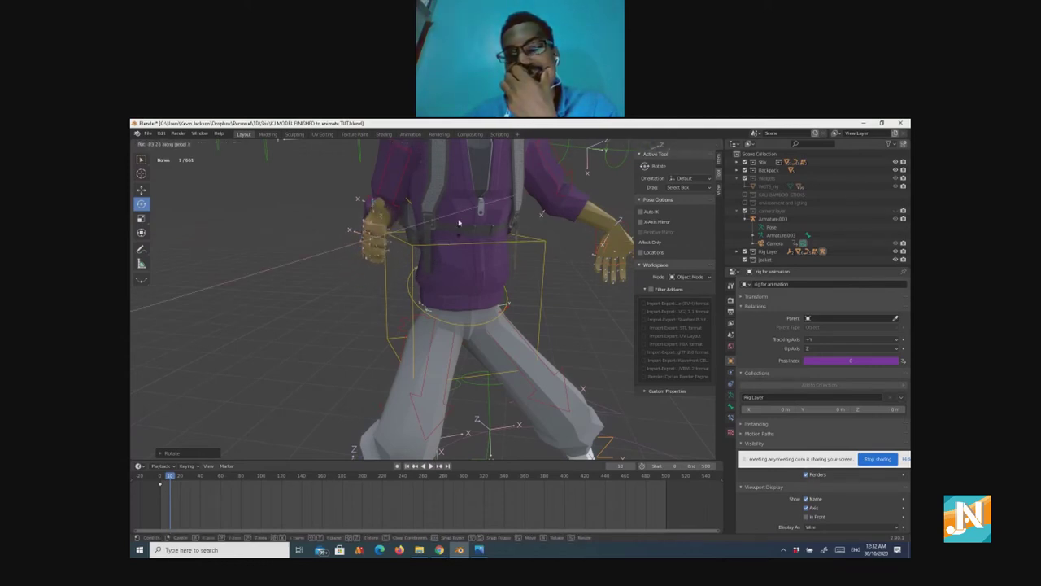
pyautogui.click(405, 171)
pyautogui.moveTo(379, 234); pyautogui.dragTo(306, 220, button='middle')
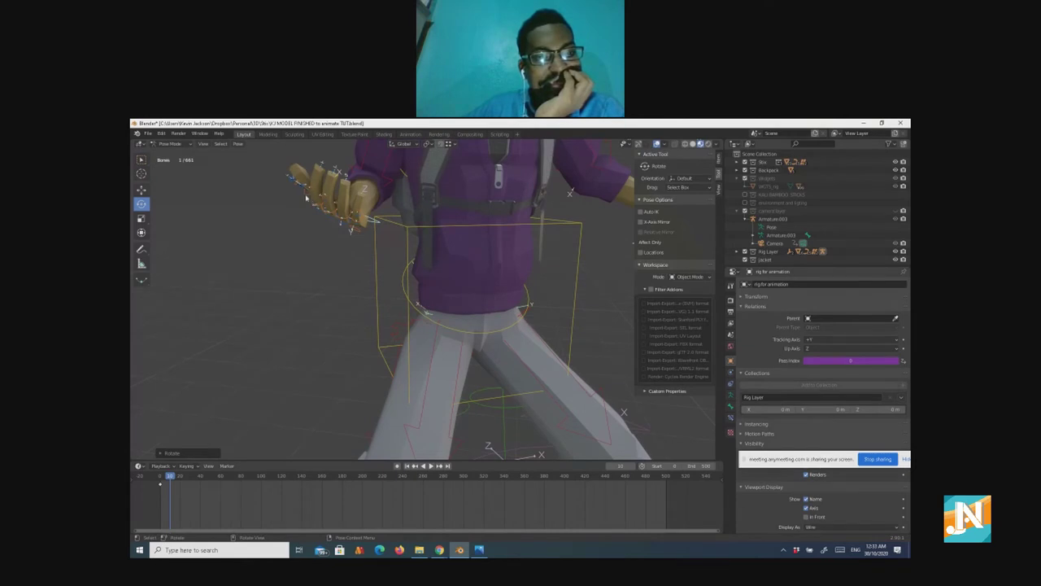
pyautogui.moveTo(306, 198); pyautogui.dragTo(267, 208, button='middle')
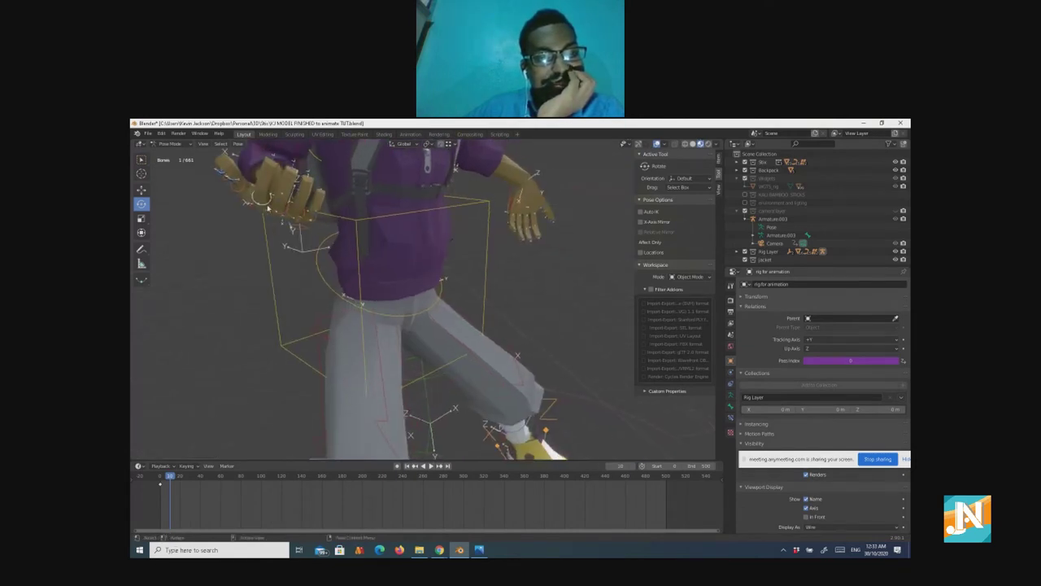
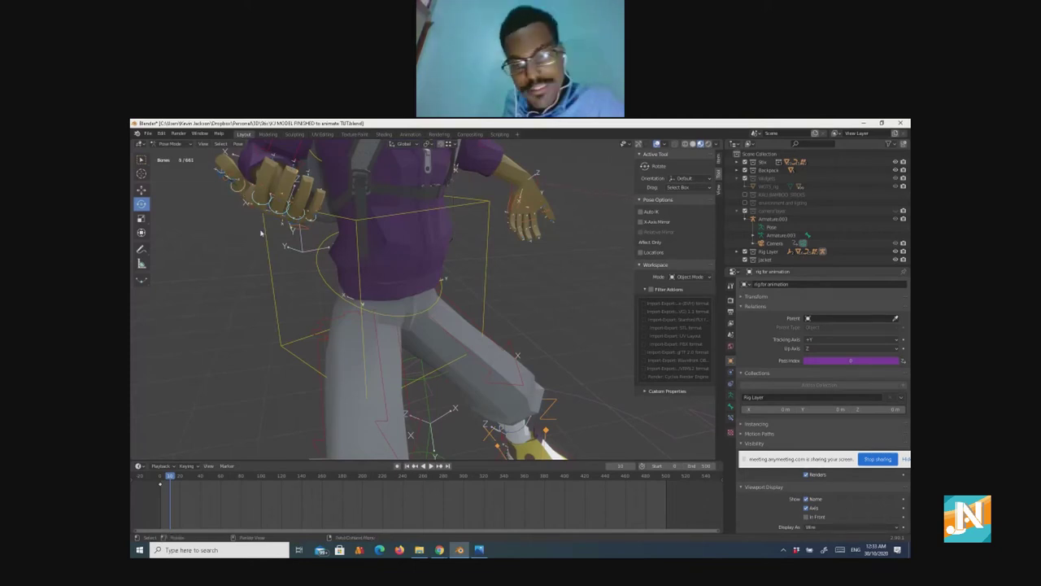
# Step: Rotate the fisted hand bones around their local X axis
pyautogui.press('r')
pyautogui.press('x')
pyautogui.press('x')
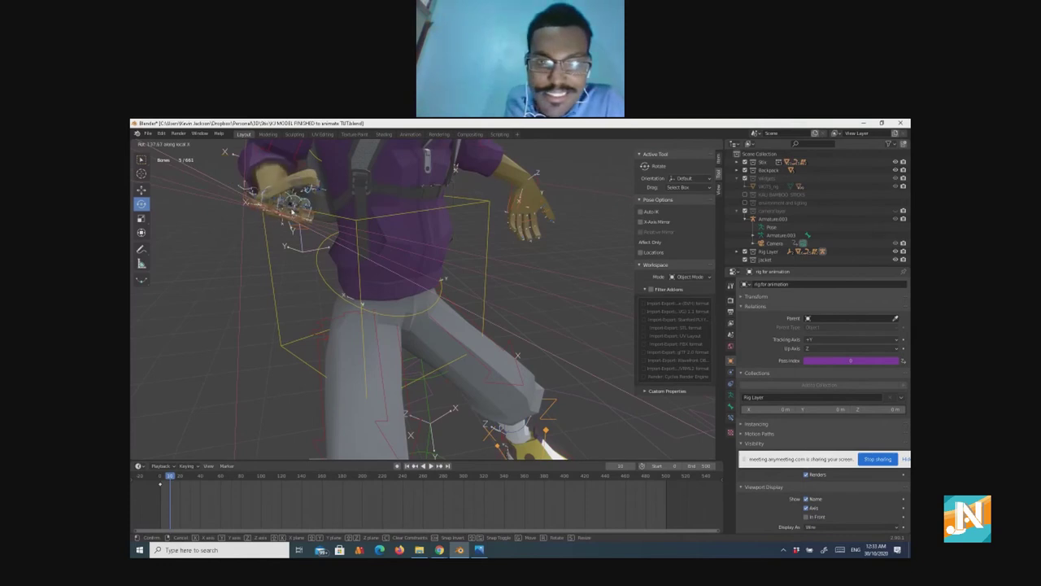
pyautogui.click(287, 227)
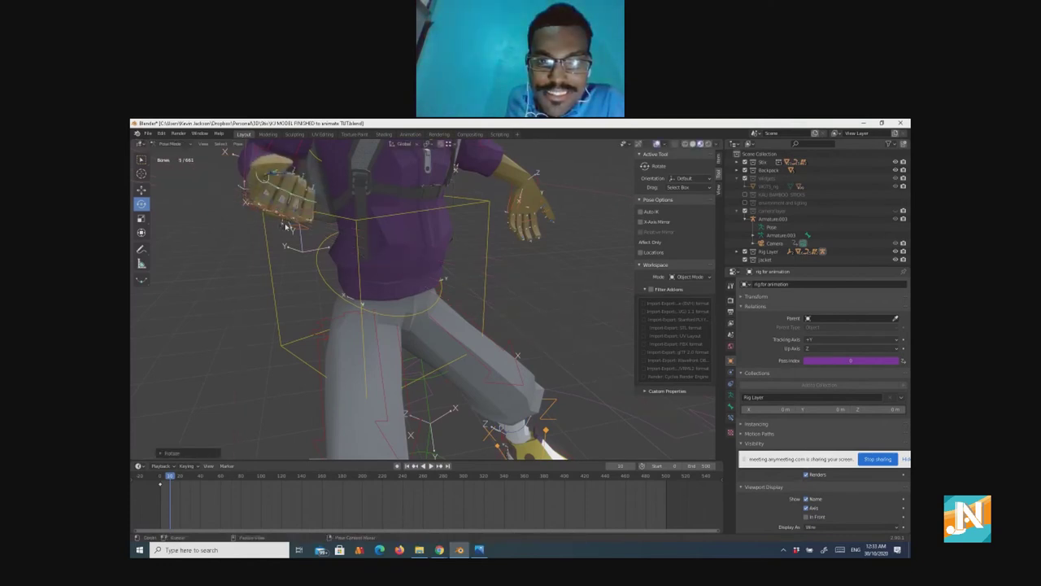
pyautogui.moveTo(290, 225); pyautogui.dragTo(362, 367, button='middle')
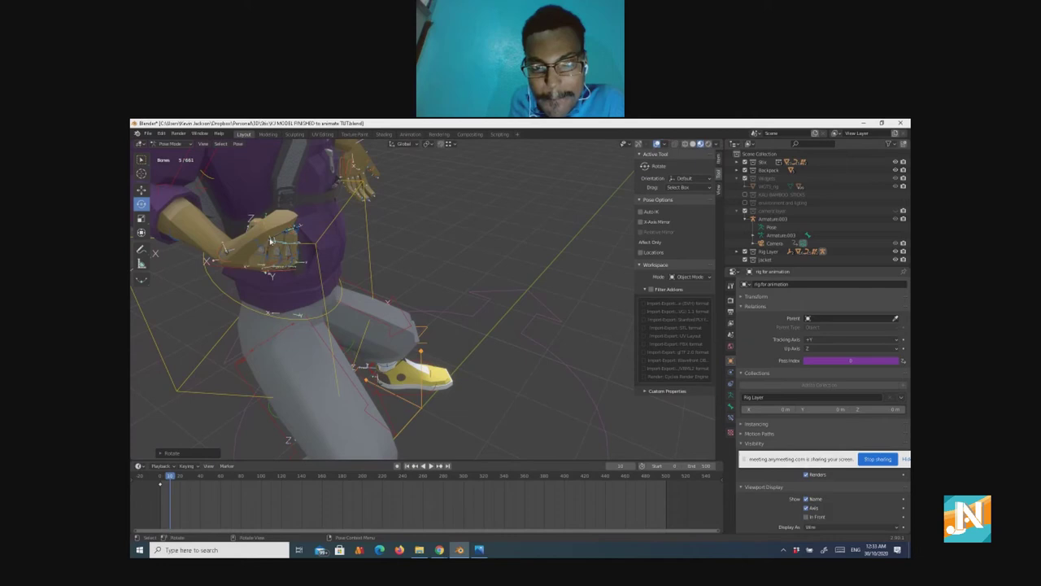
# Step: Move the single hand bone in closer to the torso, adjusting its position twice
pyautogui.click(272, 242)
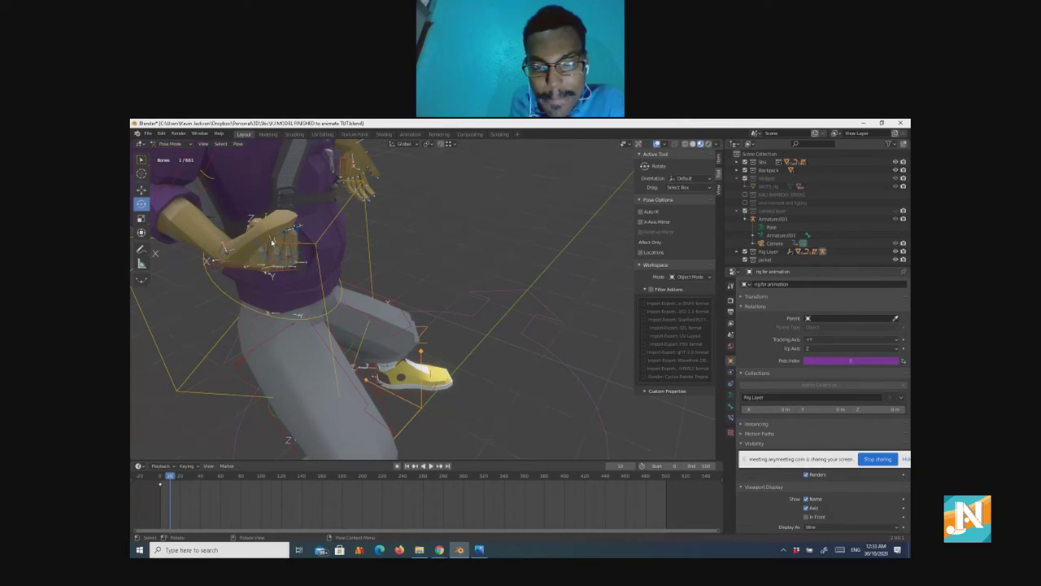
pyautogui.press('g')
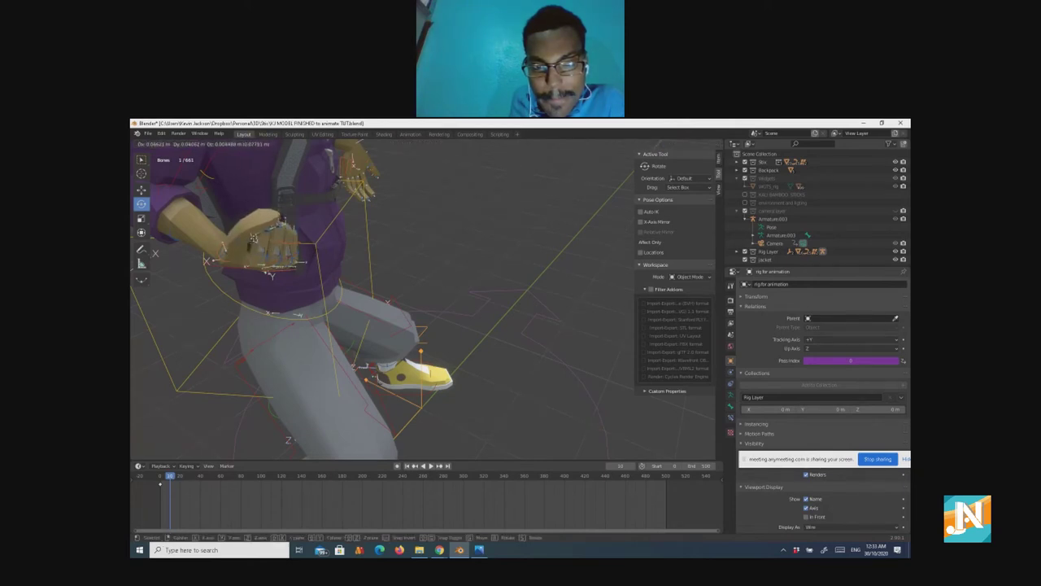
pyautogui.click(254, 241)
pyautogui.moveTo(254, 241); pyautogui.dragTo(312, 286, button='middle')
pyautogui.scroll(4, 312, 272)
pyautogui.press('g')
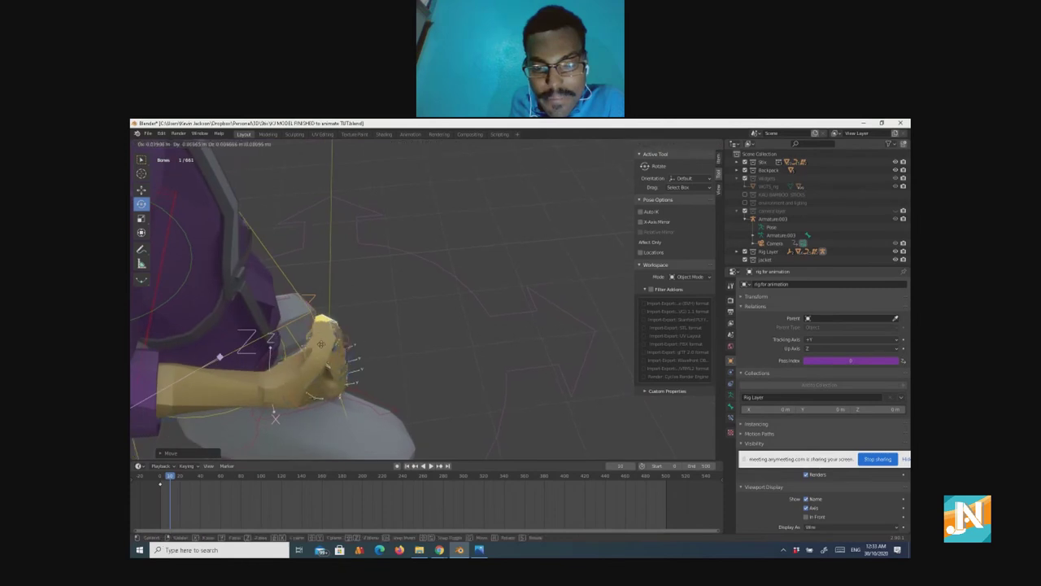
pyautogui.click(312, 344)
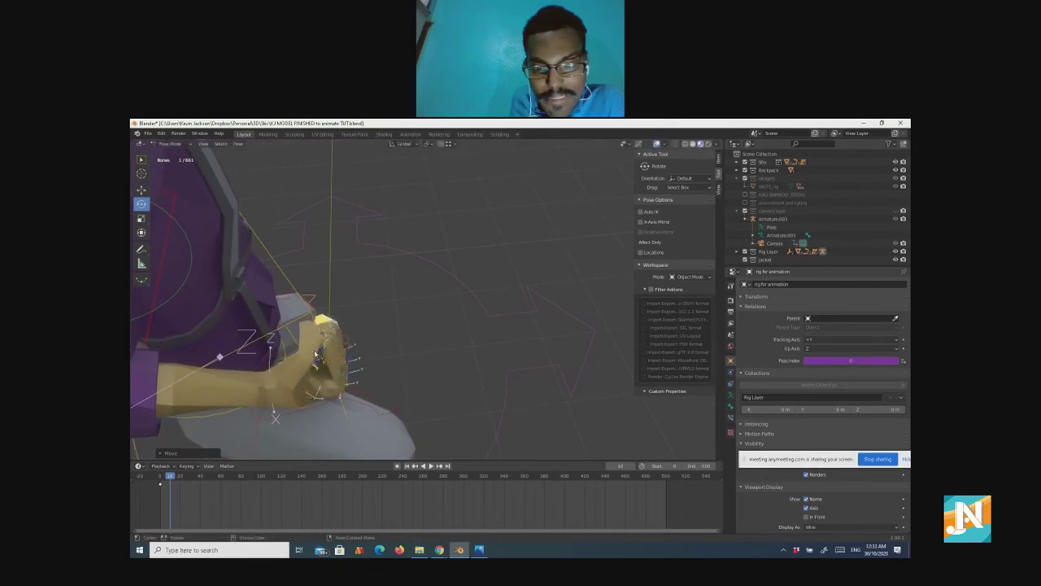
pyautogui.scroll(-5, 249, 372)
pyautogui.moveTo(249, 371); pyautogui.dragTo(558, 288, button='middle')
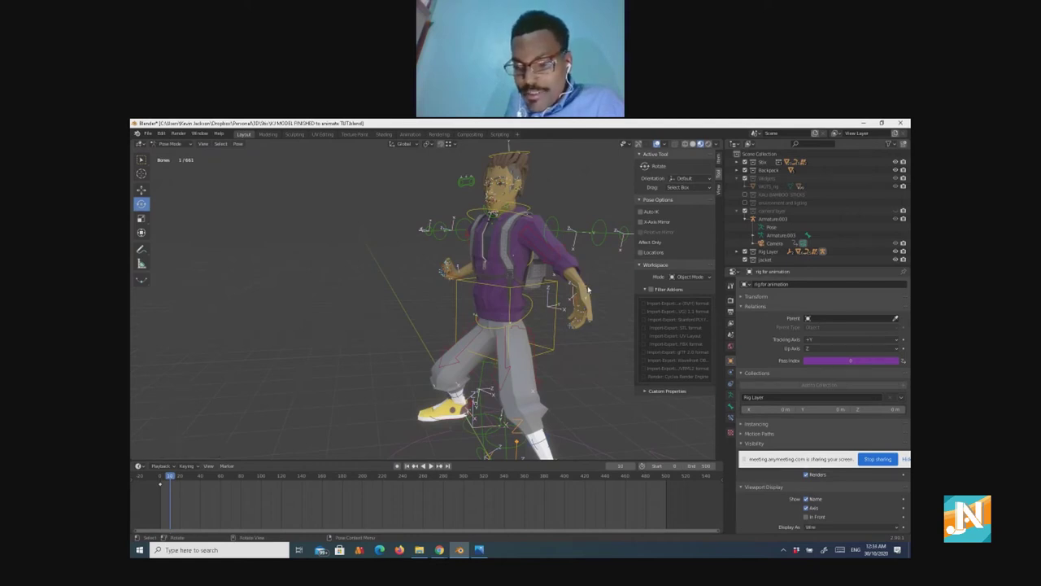
# Step: Raise the hand bone straight up along the Z axis
pyautogui.press('g')
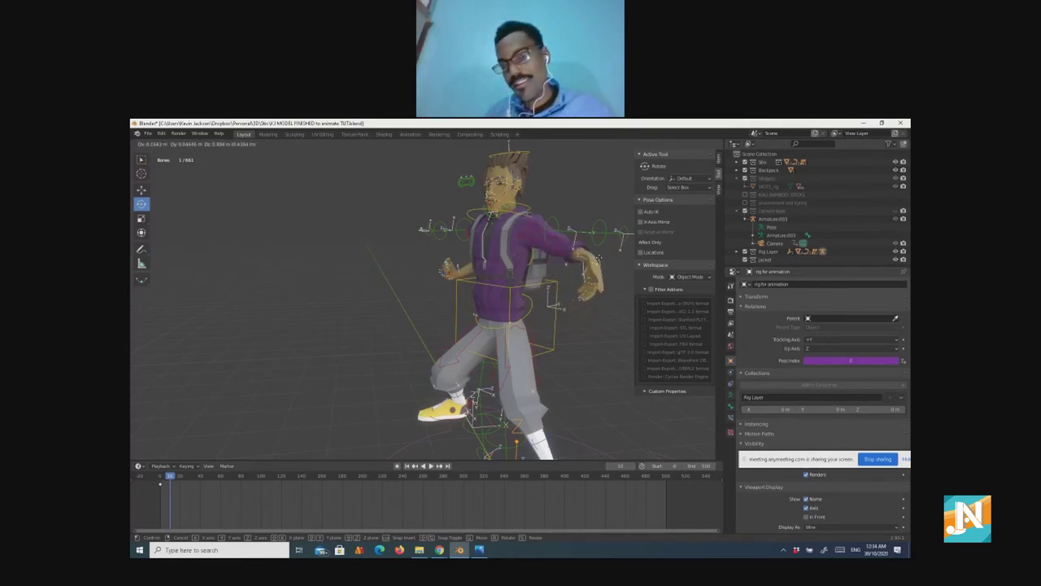
pyautogui.press('z')
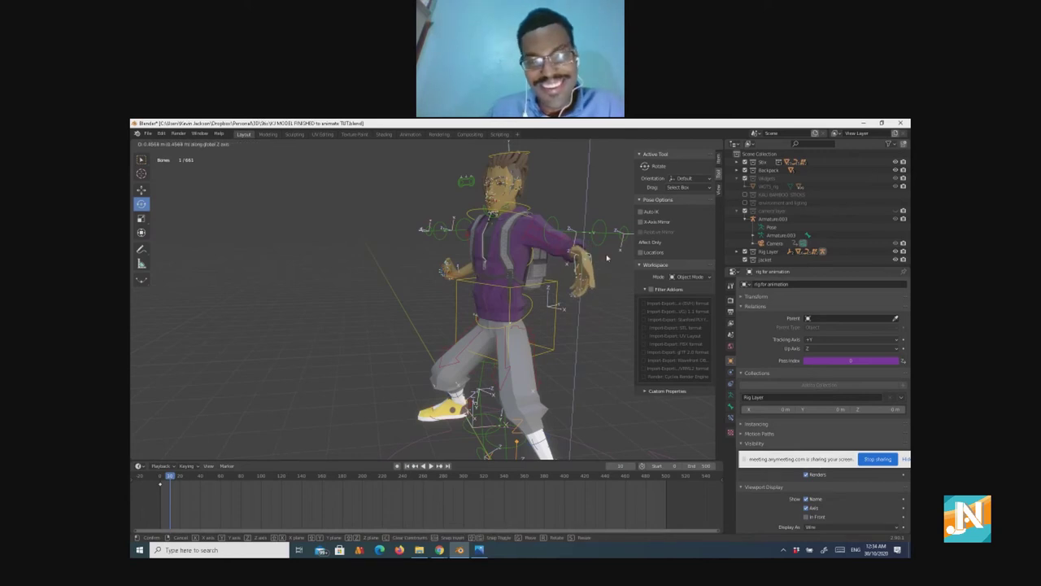
pyautogui.click(607, 258)
pyautogui.moveTo(581, 310); pyautogui.dragTo(486, 320, button='middle')
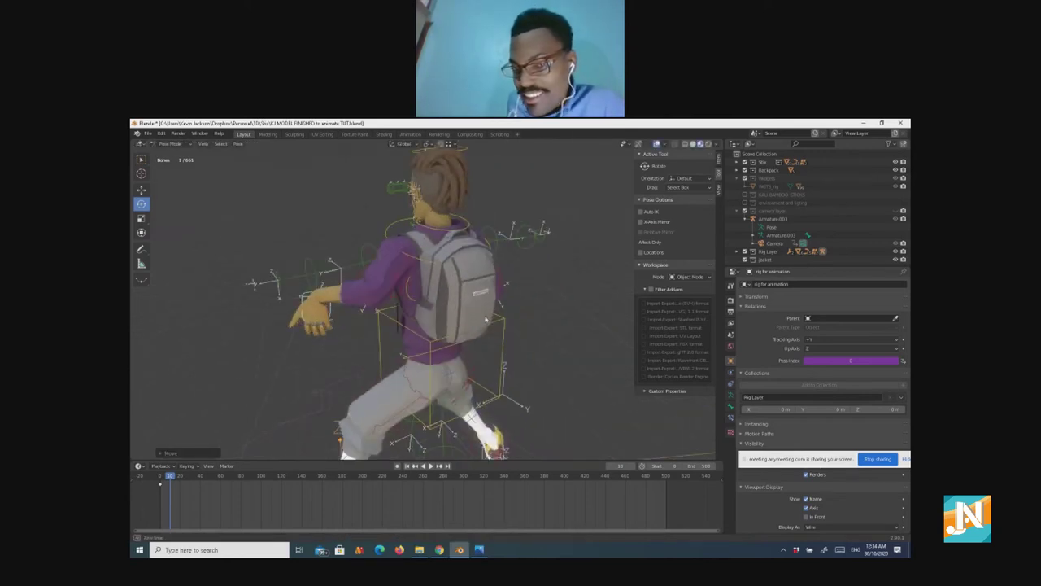
# Step: Rotate the hand freely, then about global Y so the arm swings forward
pyautogui.press('r')
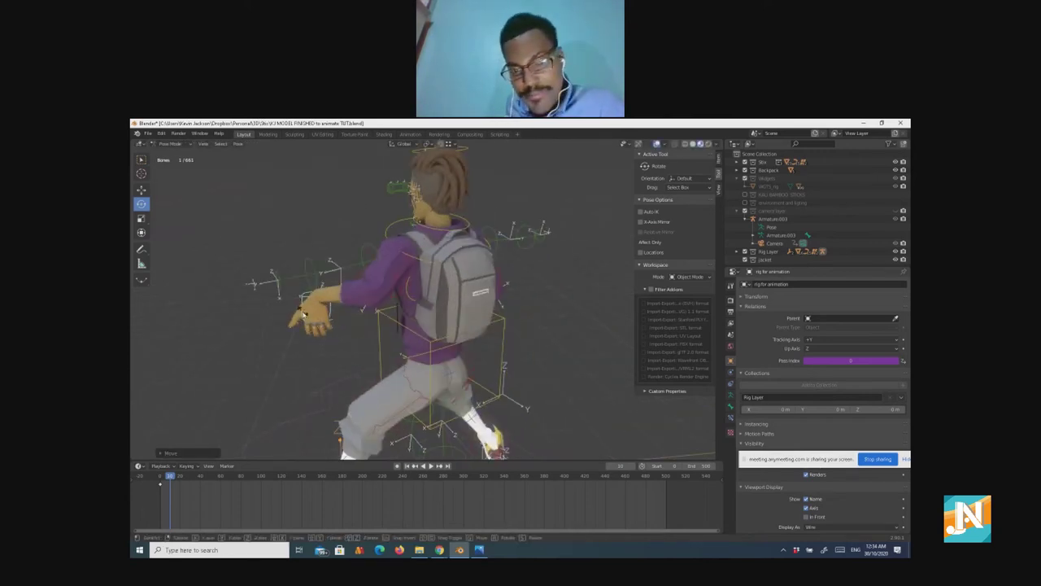
pyautogui.click(302, 265)
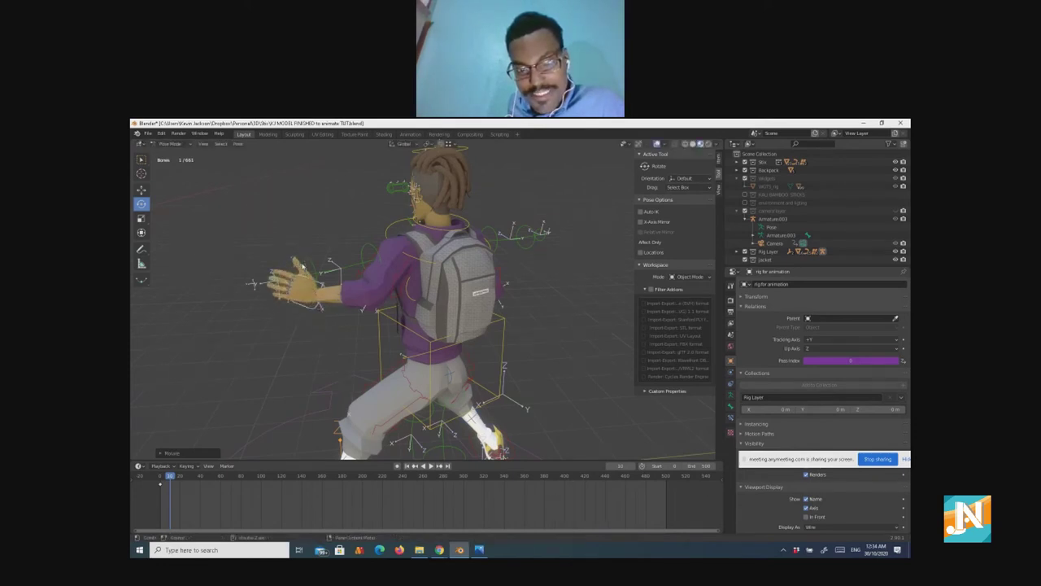
pyautogui.moveTo(312, 325); pyautogui.dragTo(456, 311, button='middle')
pyautogui.press('r')
pyautogui.press('z')
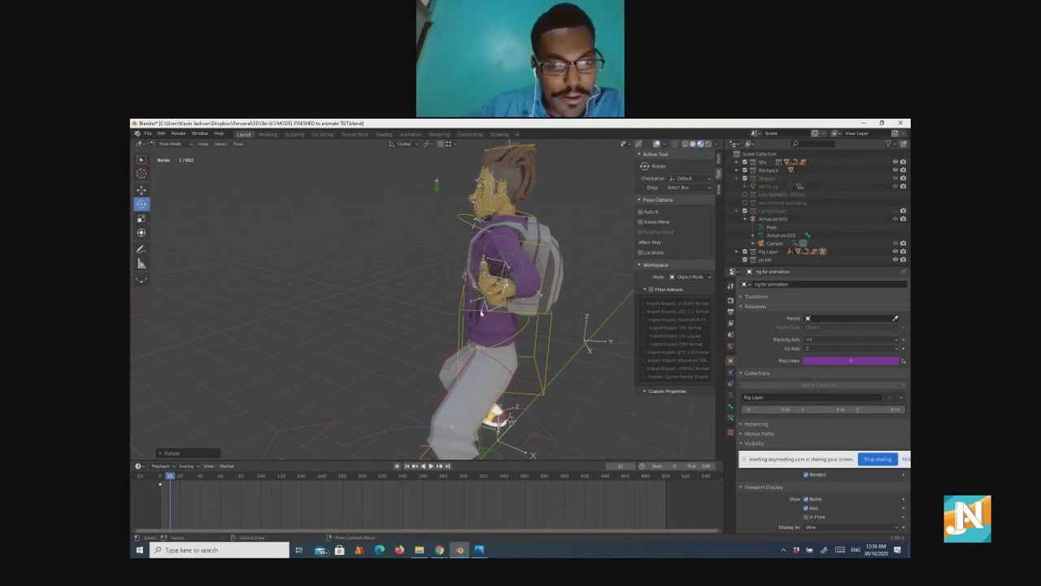
pyautogui.press('y')
pyautogui.click(493, 308)
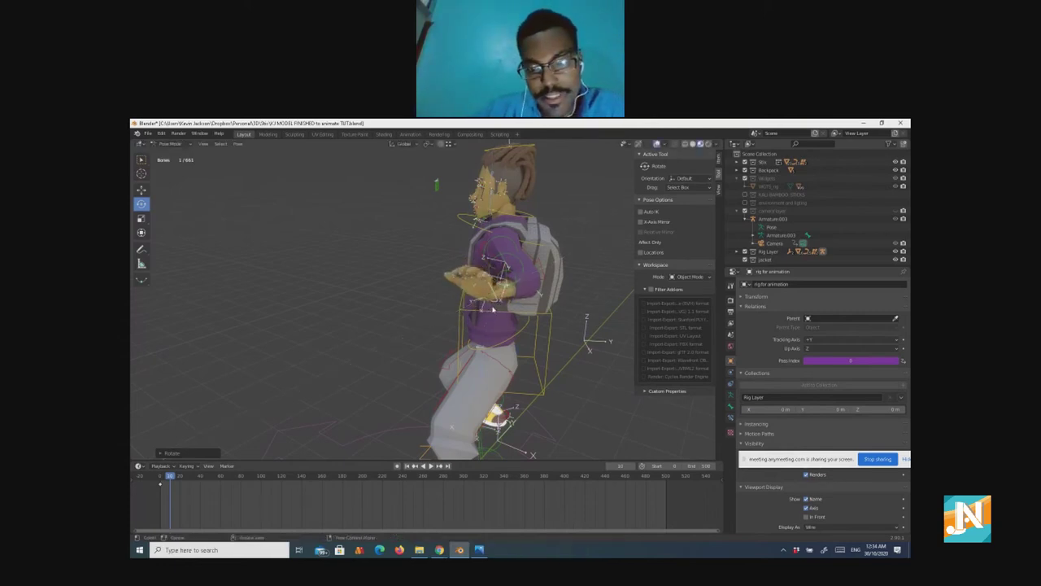
pyautogui.moveTo(482, 311); pyautogui.dragTo(434, 320, button='middle')
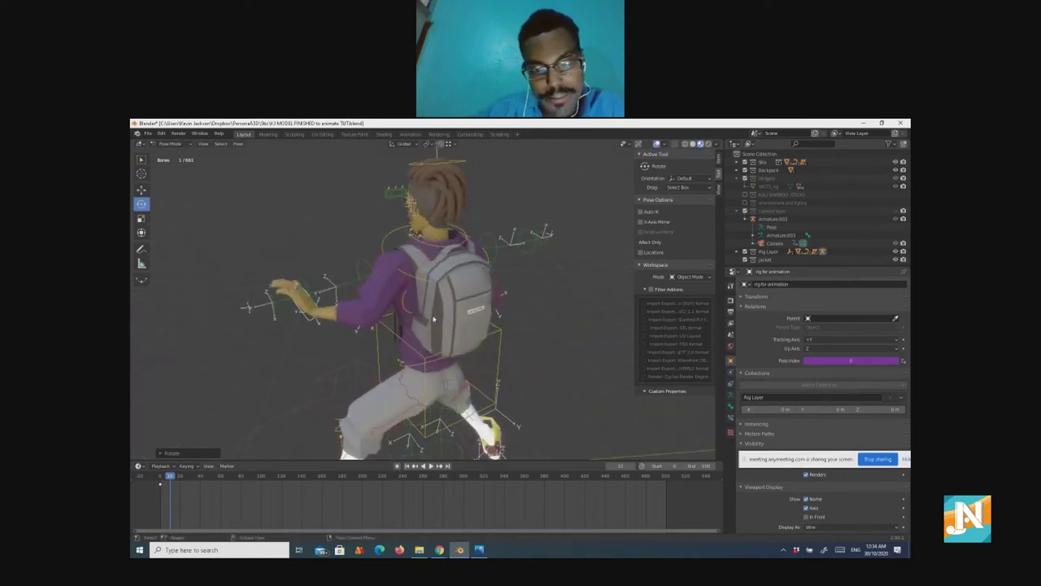
# Step: Insert a Location, Rotation & Scale keyframe for the posed hand bone
pyautogui.rightClick(259, 358)
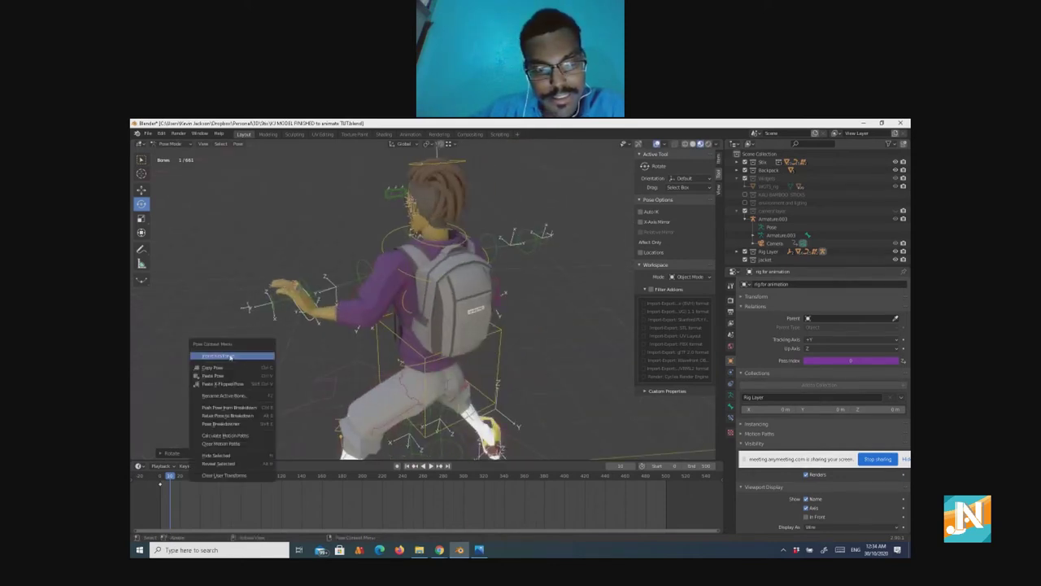
pyautogui.click(231, 357)
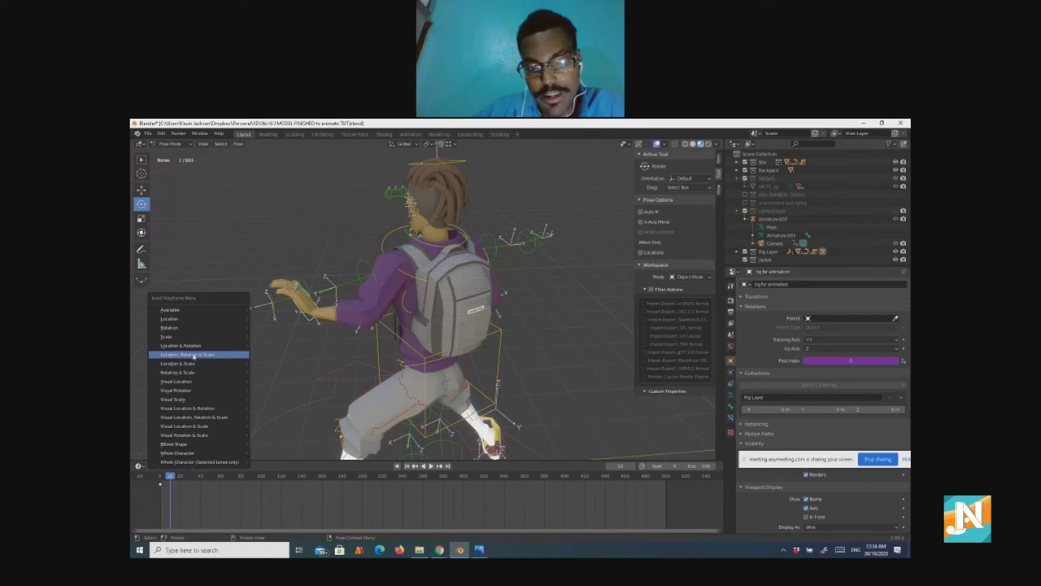
pyautogui.click(193, 356)
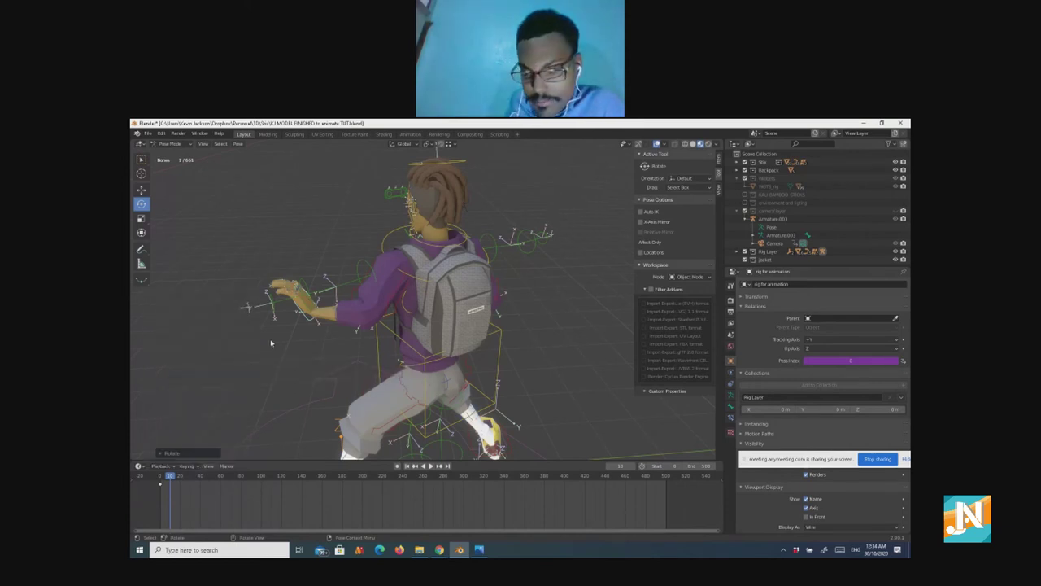
# Step: Select all bones and key their location, rotation and scale
pyautogui.press('a')
pyautogui.rightClick(271, 343)
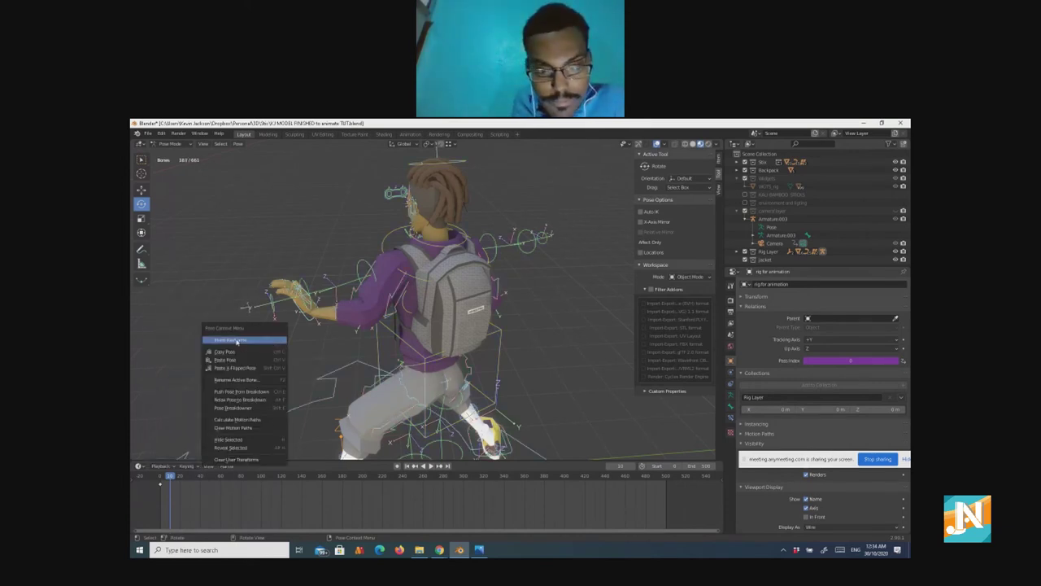
pyautogui.click(236, 340)
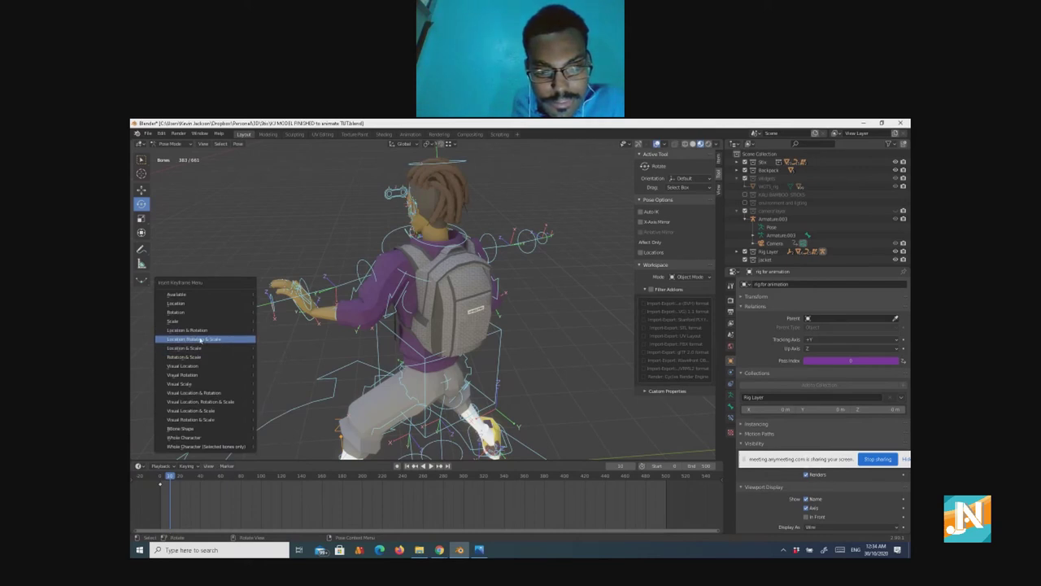
pyautogui.click(200, 340)
pyautogui.moveTo(267, 337); pyautogui.dragTo(400, 318, button='middle')
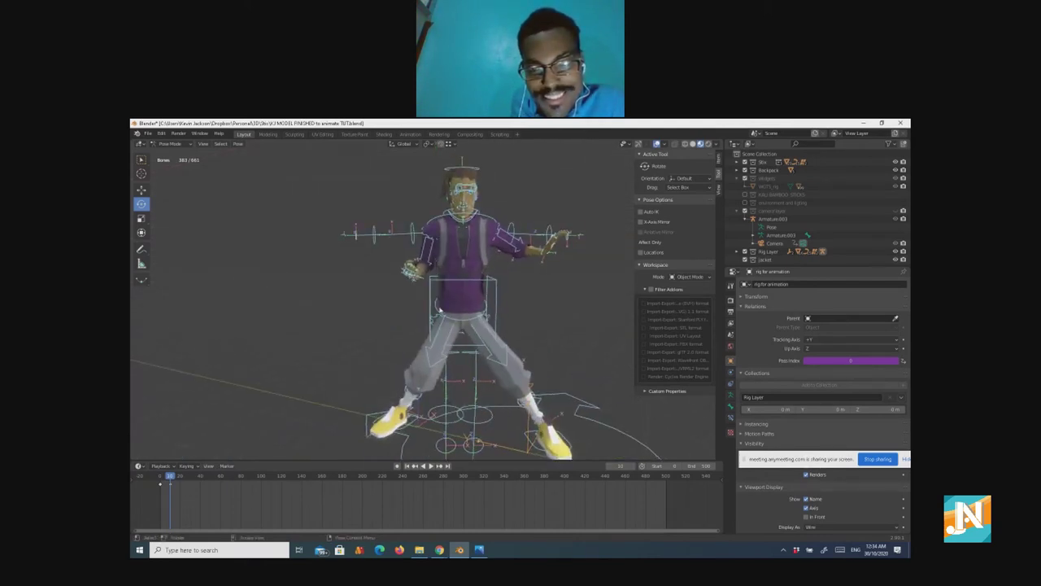
pyautogui.moveTo(558, 297); pyautogui.dragTo(398, 297, button='middle')
pyautogui.scroll(6, 434, 309)
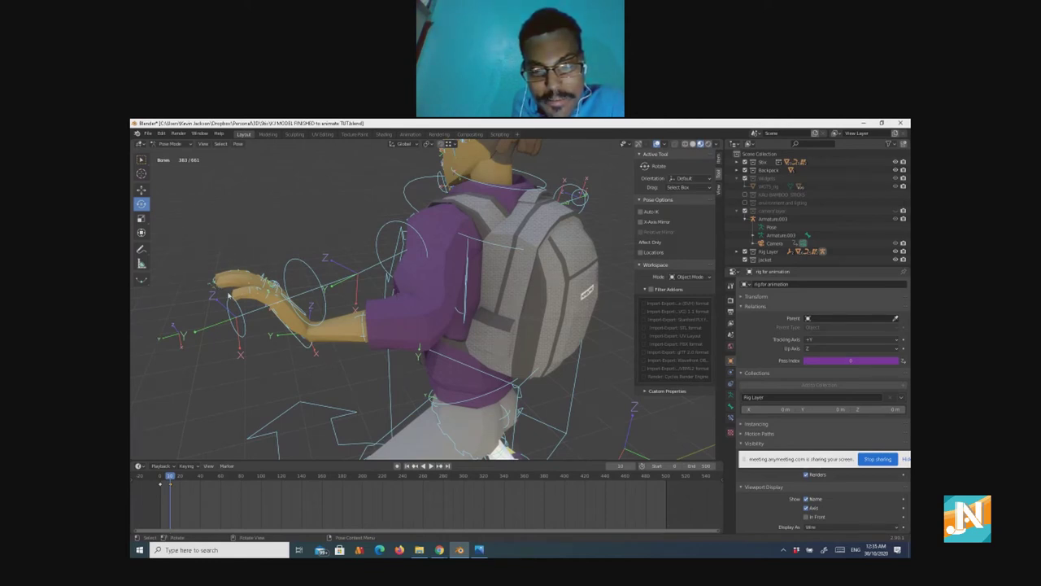
pyautogui.moveTo(228, 296); pyautogui.dragTo(498, 310, button='middle')
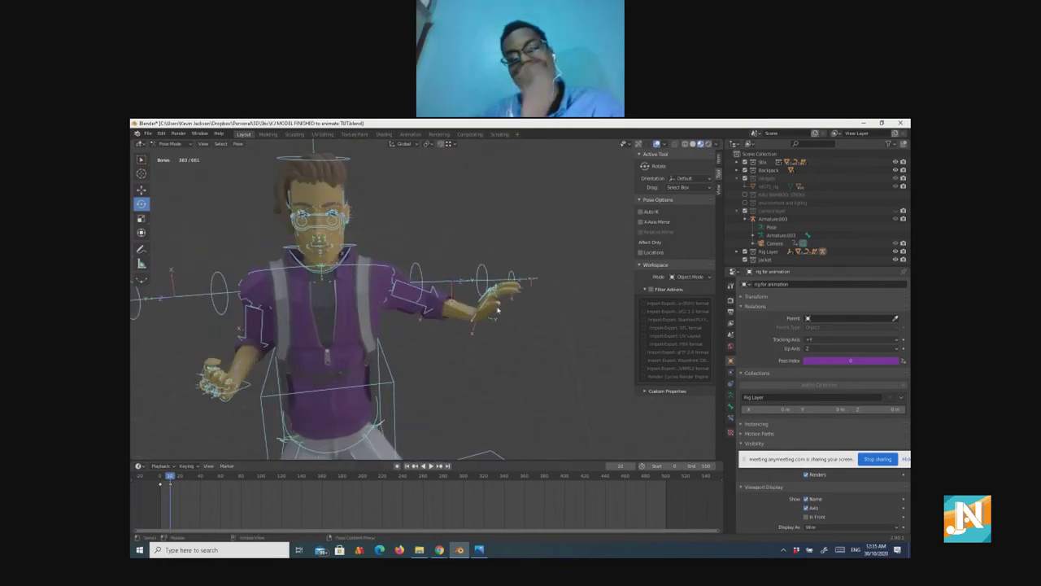
# Step: Rotate a bone on the outstretched hand, then rotate another arm bone around global Z
pyautogui.scroll(4, 498, 310)
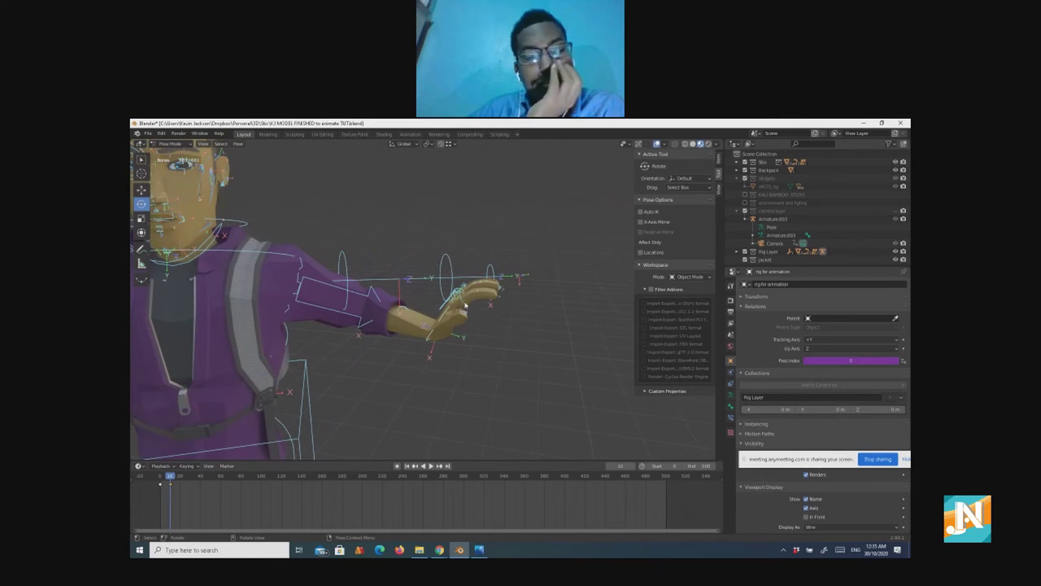
pyautogui.click(465, 302)
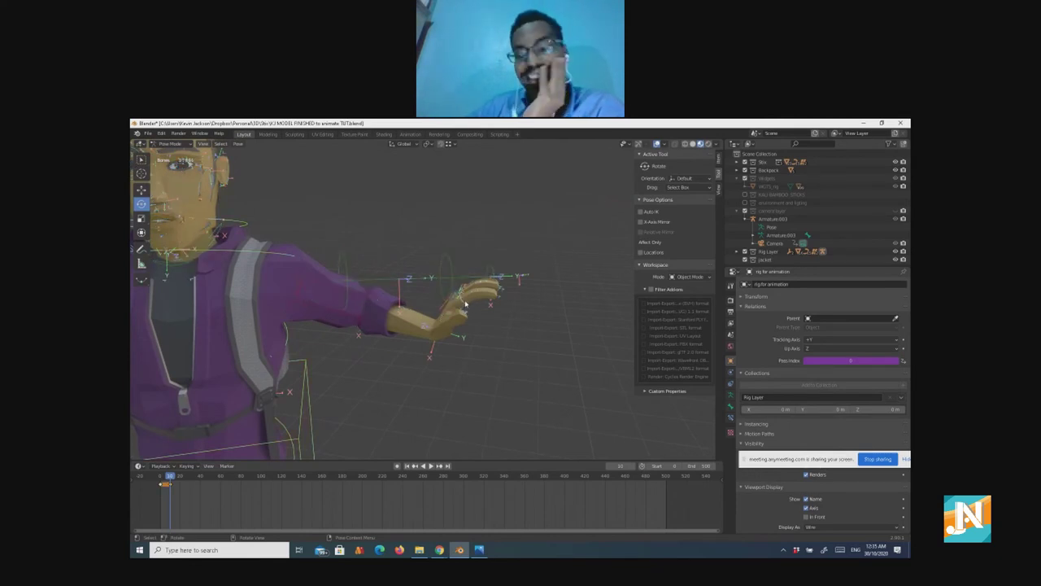
pyautogui.press('r')
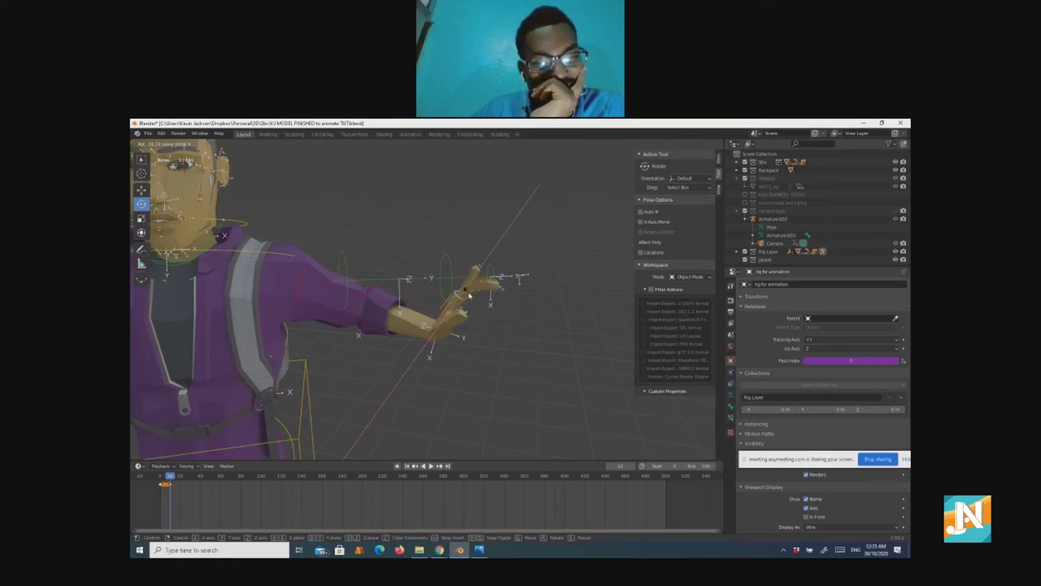
pyautogui.click(469, 296)
pyautogui.moveTo(477, 303); pyautogui.dragTo(497, 309, button='middle')
pyautogui.scroll(3, 478, 310)
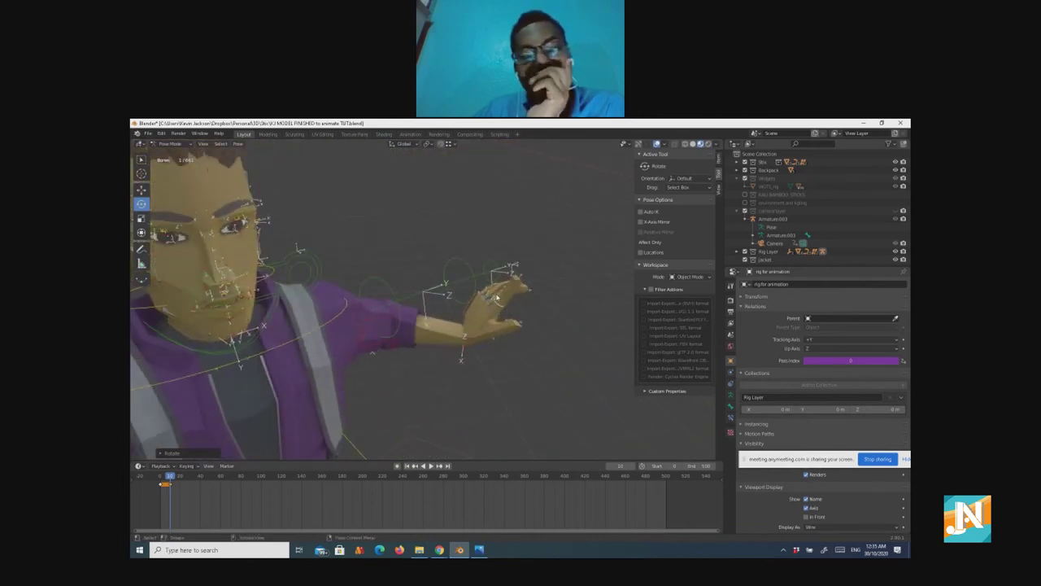
pyautogui.moveTo(497, 298); pyautogui.dragTo(521, 336, button='middle')
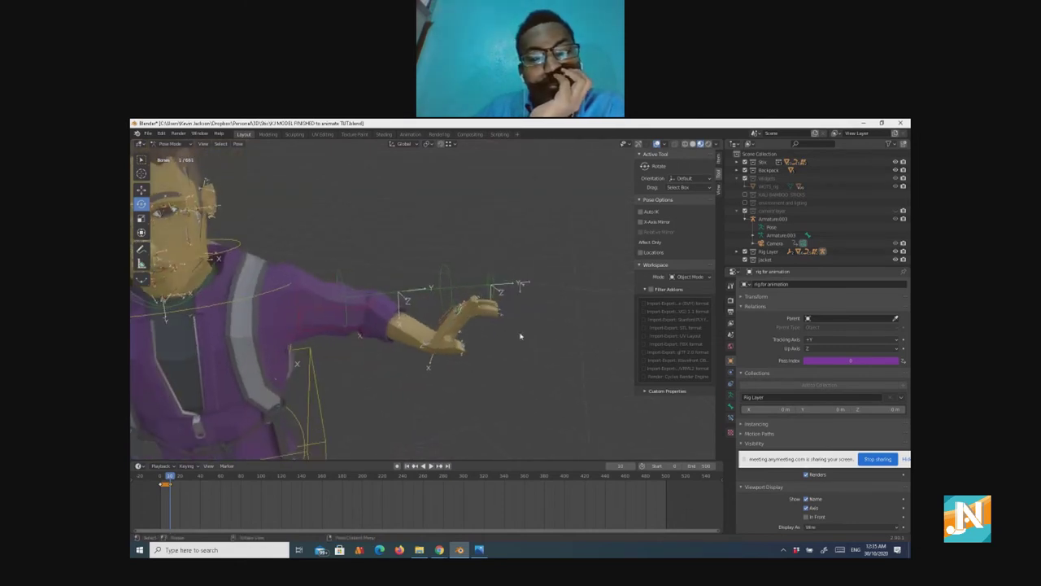
pyautogui.press('r')
pyautogui.press('z')
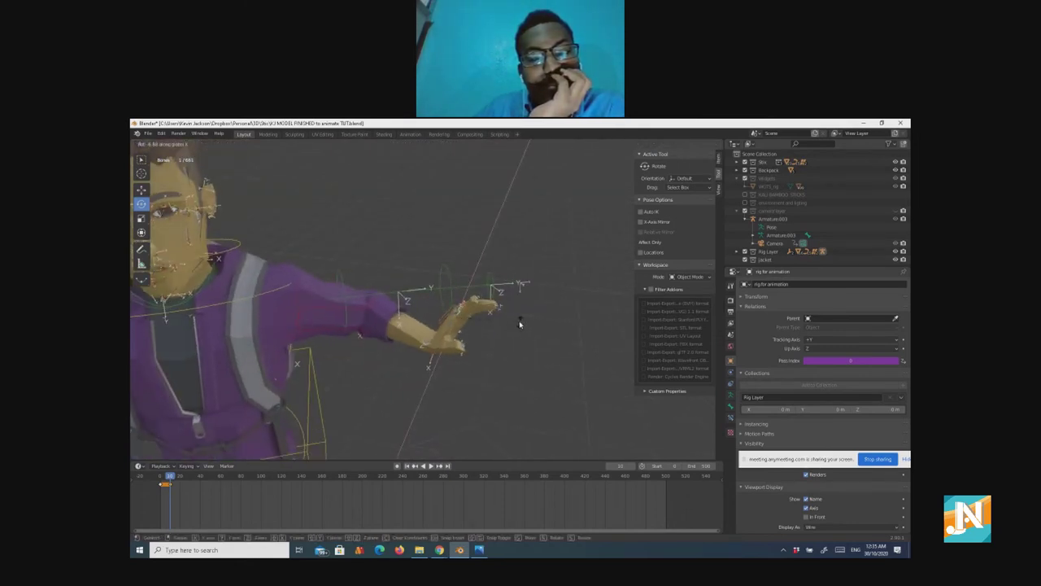
pyautogui.click(520, 324)
pyautogui.moveTo(509, 327); pyautogui.dragTo(260, 216, button='middle')
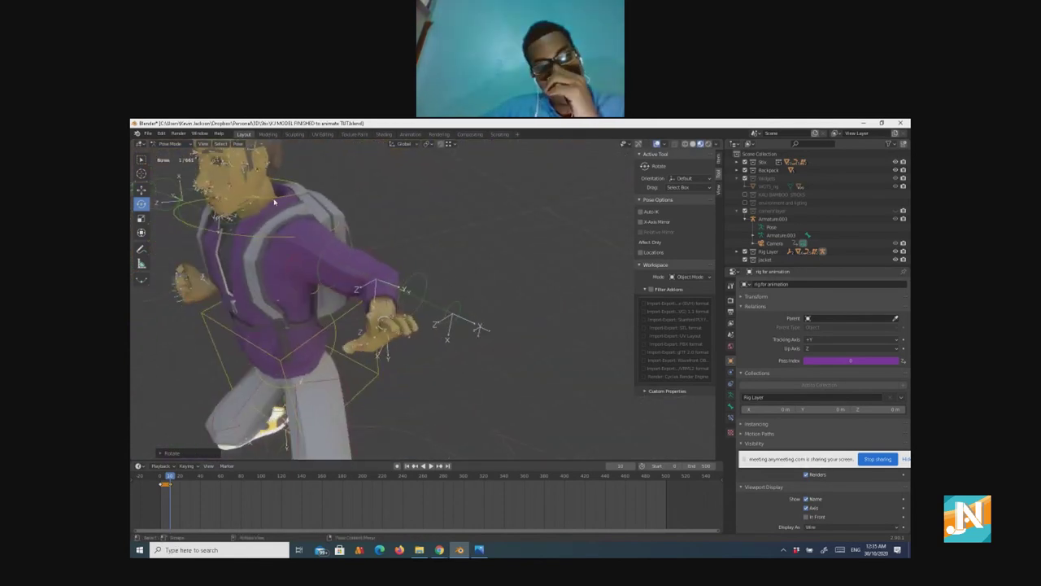
# Step: Tilt the head bone around global X and turn it around global Y
pyautogui.click(277, 200)
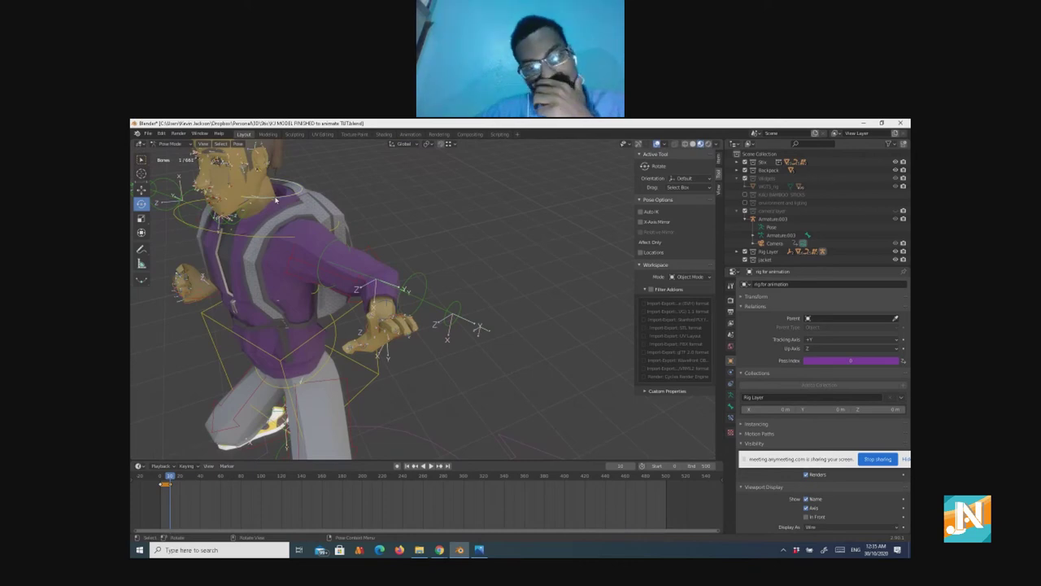
pyautogui.press('r')
pyautogui.press('x')
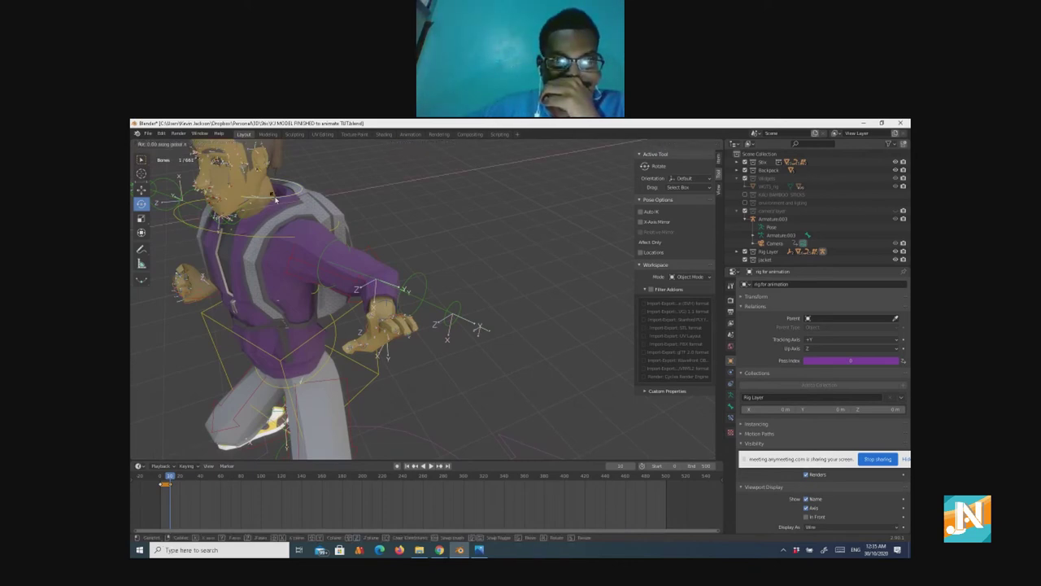
pyautogui.click(287, 199)
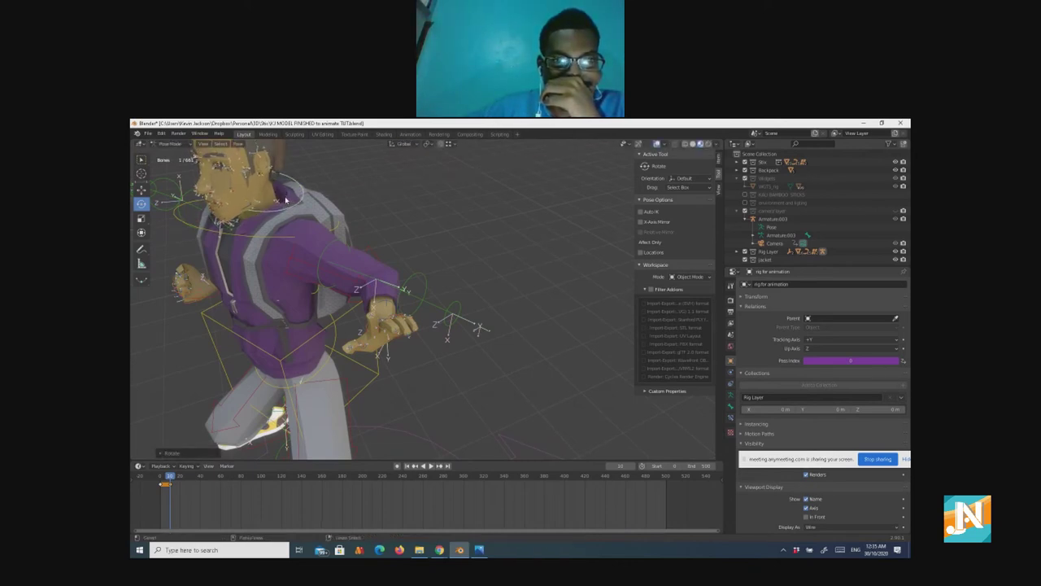
pyautogui.press('r')
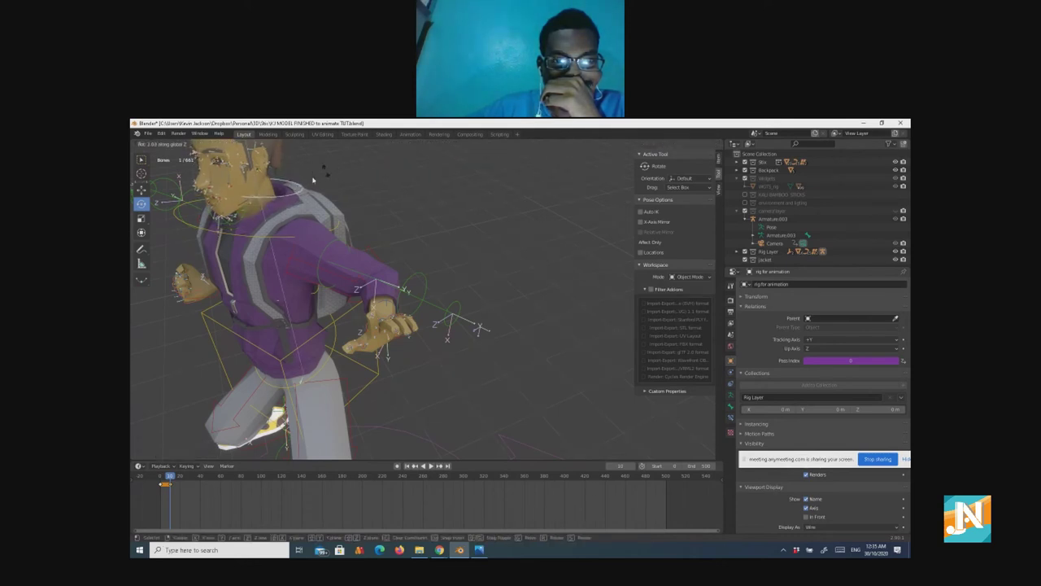
pyautogui.click(277, 194)
pyautogui.press('r')
pyautogui.press('y')
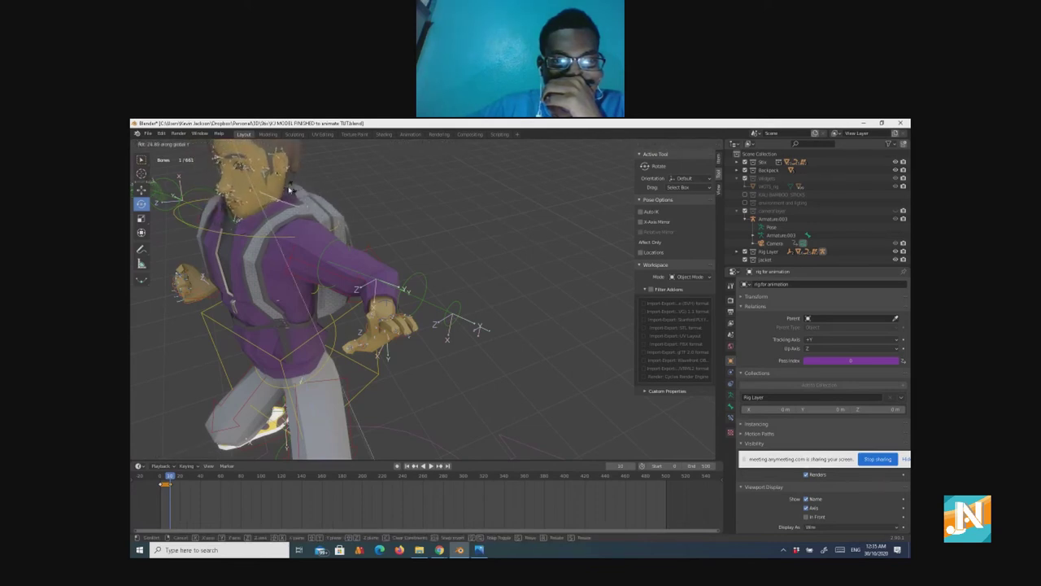
pyautogui.click(288, 191)
pyautogui.moveTo(288, 191); pyautogui.dragTo(264, 202)
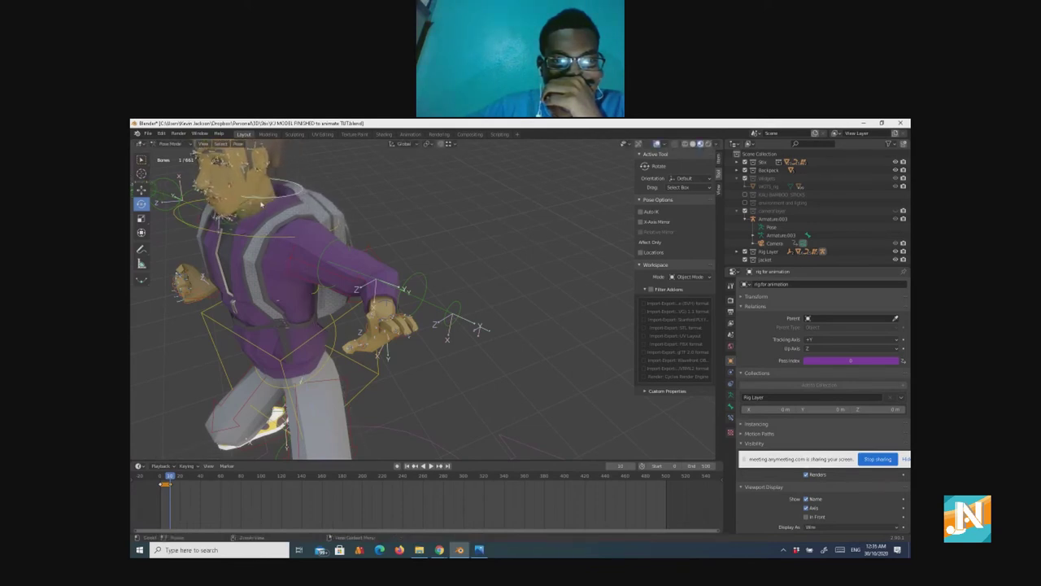
# Step: Turn the head around the global Z axis and check the pose from the front
pyautogui.moveTo(261, 204); pyautogui.dragTo(304, 204, button='middle')
pyautogui.moveTo(239, 244); pyautogui.dragTo(250, 217, button='middle')
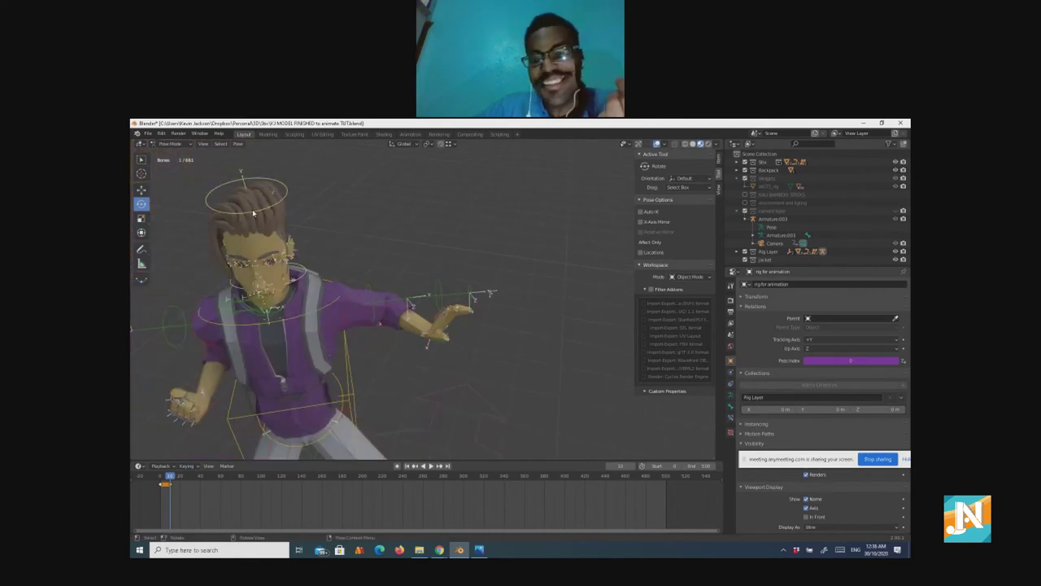
pyautogui.moveTo(253, 213); pyautogui.dragTo(184, 227)
pyautogui.moveTo(410, 304); pyautogui.dragTo(213, 281, button='middle')
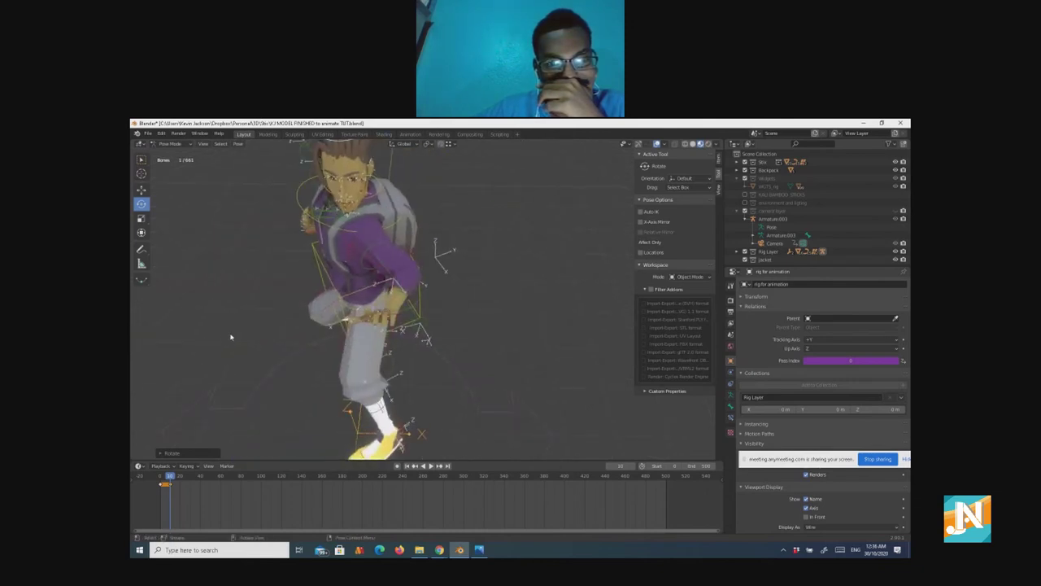
# Step: Select all bones and key their location, rotation and scale
pyautogui.press('a')
pyautogui.rightClick(228, 307)
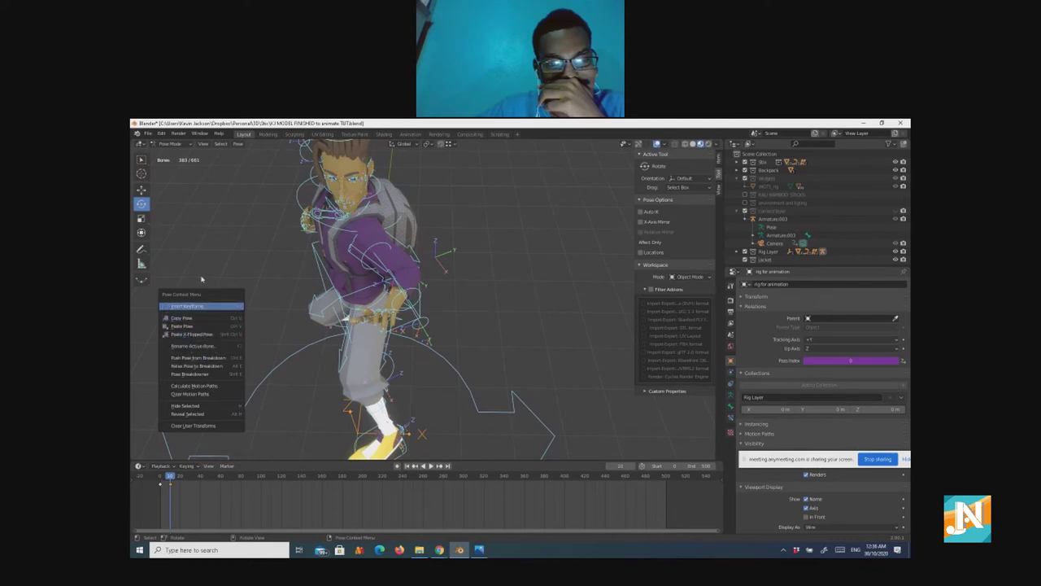
pyautogui.click(197, 305)
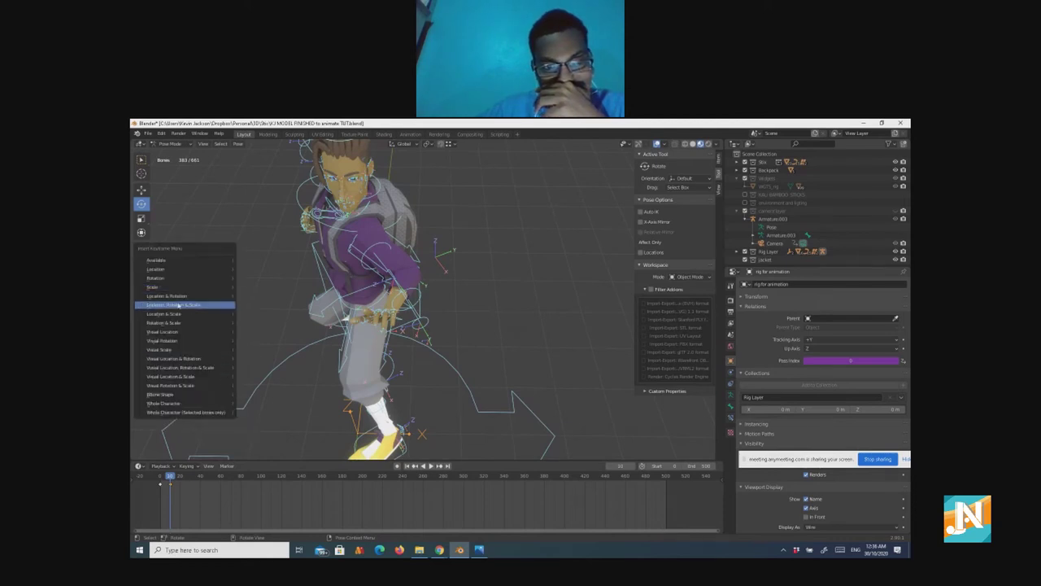
pyautogui.click(179, 305)
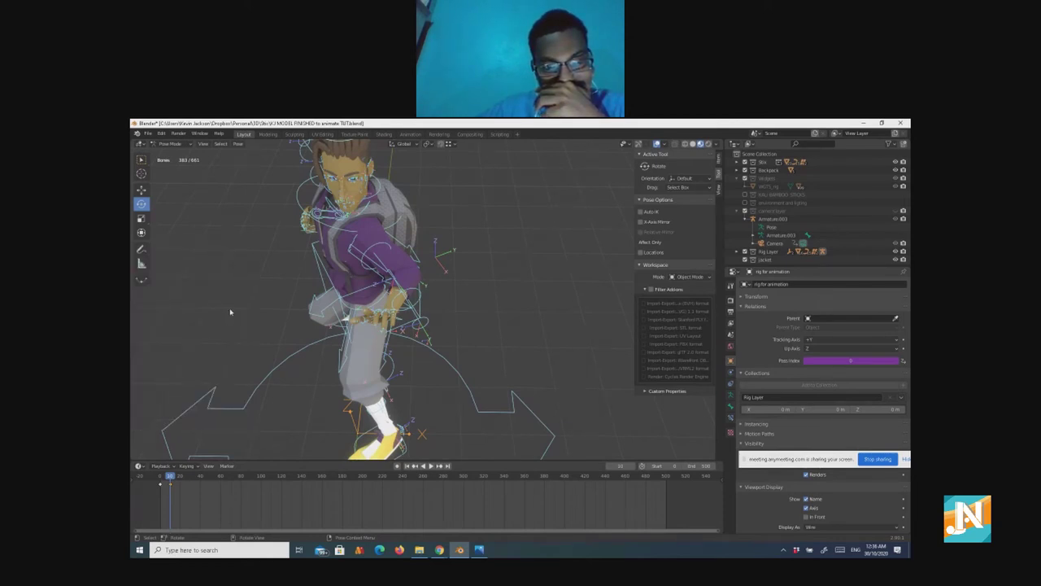
pyautogui.moveTo(231, 311); pyautogui.dragTo(204, 423, button='middle')
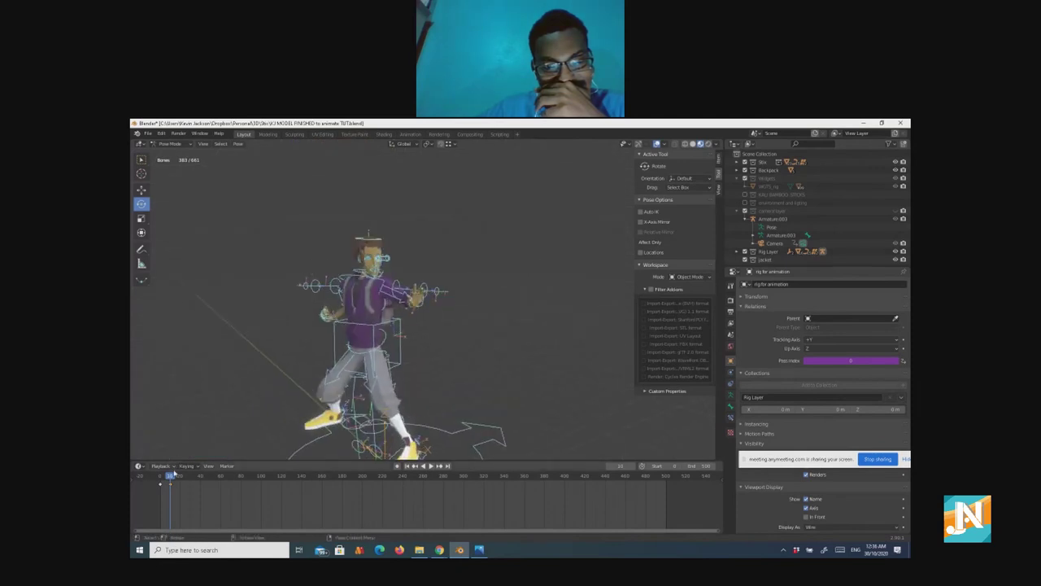
# Step: Return to frame 0 and play the animation in reverse
pyautogui.moveTo(172, 476)
pyautogui.mouseDown()
pyautogui.moveTo(146, 480)
pyautogui.moveTo(177, 480)
pyautogui.mouseUp()
pyautogui.scroll(1, 361, 367)
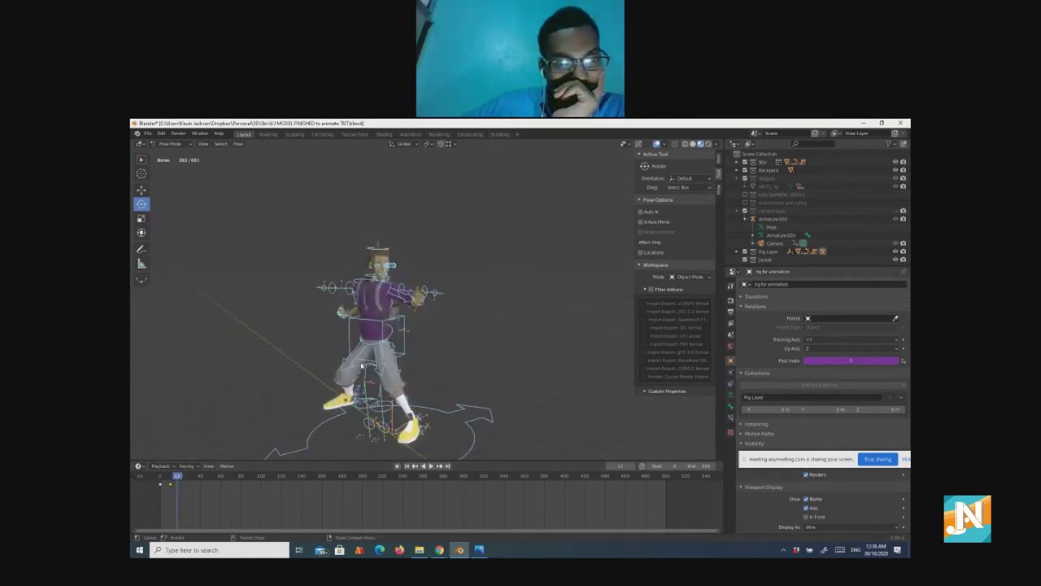
pyautogui.scroll(1, 361, 366)
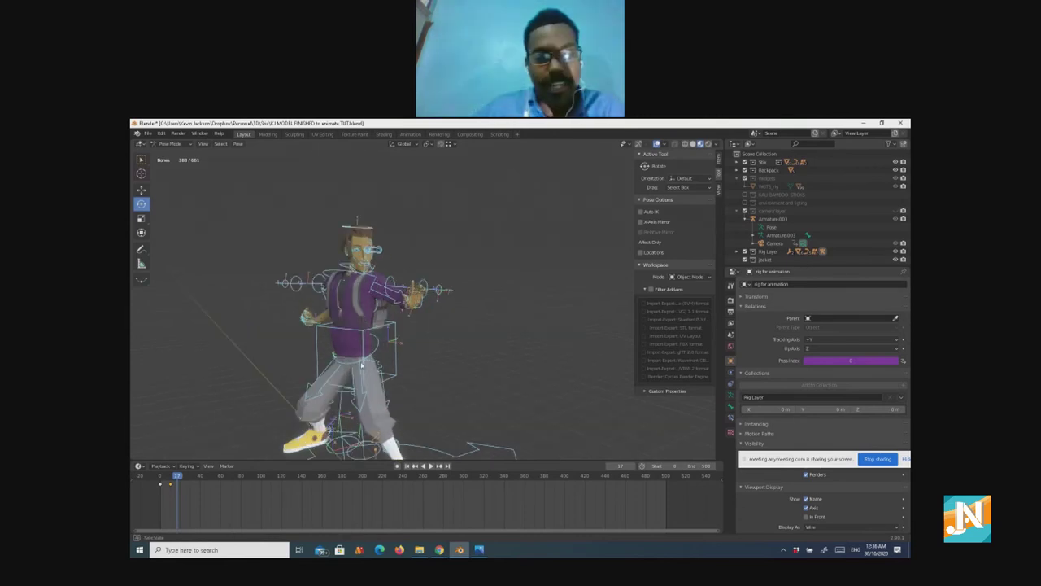
pyautogui.moveTo(362, 366); pyautogui.dragTo(235, 366, button='middle')
pyautogui.hotkey('shift', 'ctrl', 'space')
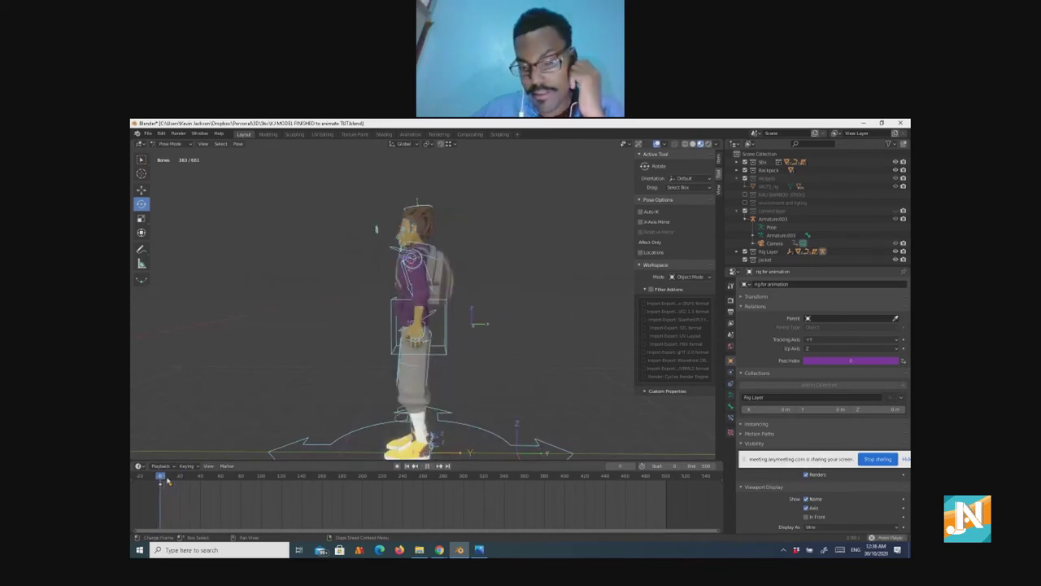
# Step: Scrub to frames 13 and 18, then replay the walk from frame 0
pyautogui.moveTo(167, 481); pyautogui.dragTo(161, 480)
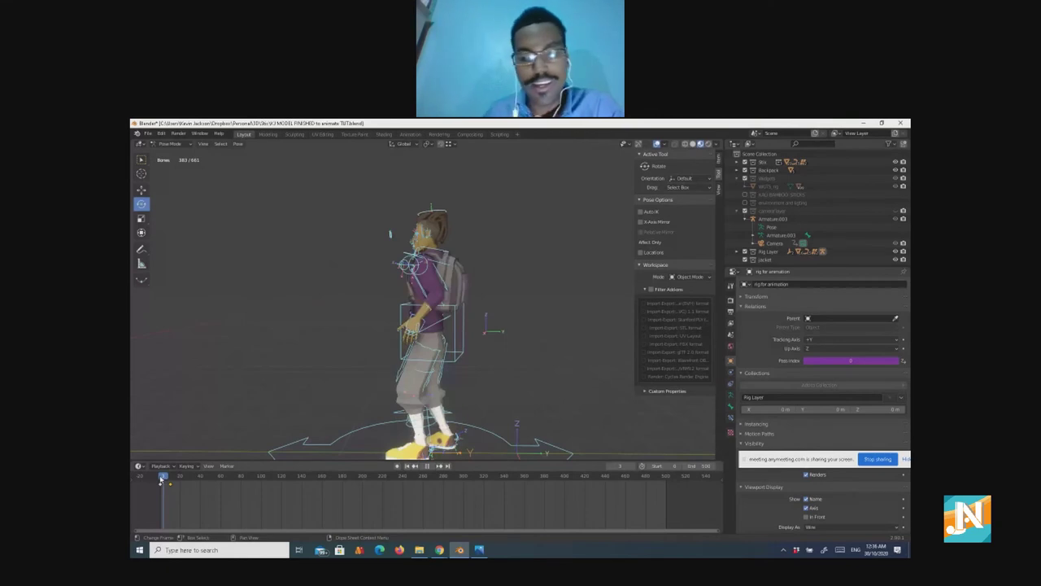
pyautogui.press('space')
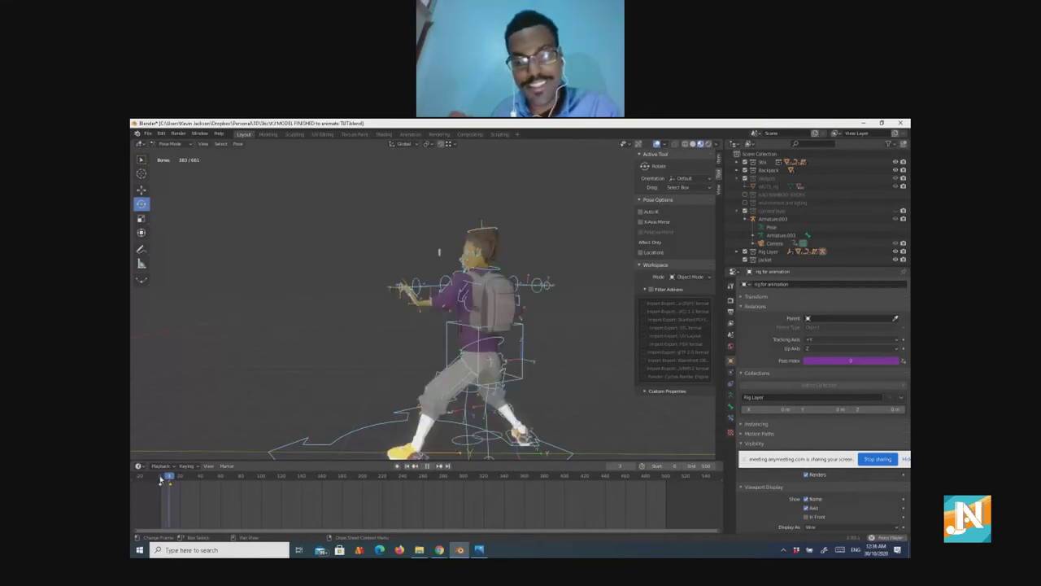
pyautogui.moveTo(160, 480)
pyautogui.mouseDown()
pyautogui.moveTo(177, 479)
pyautogui.moveTo(161, 480)
pyautogui.mouseUp()
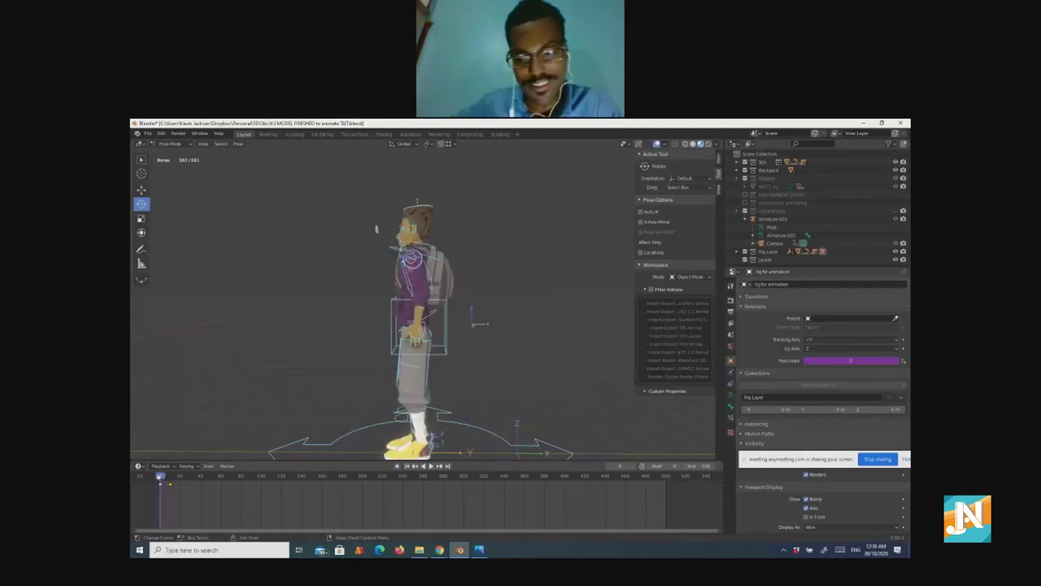
pyautogui.press('space')
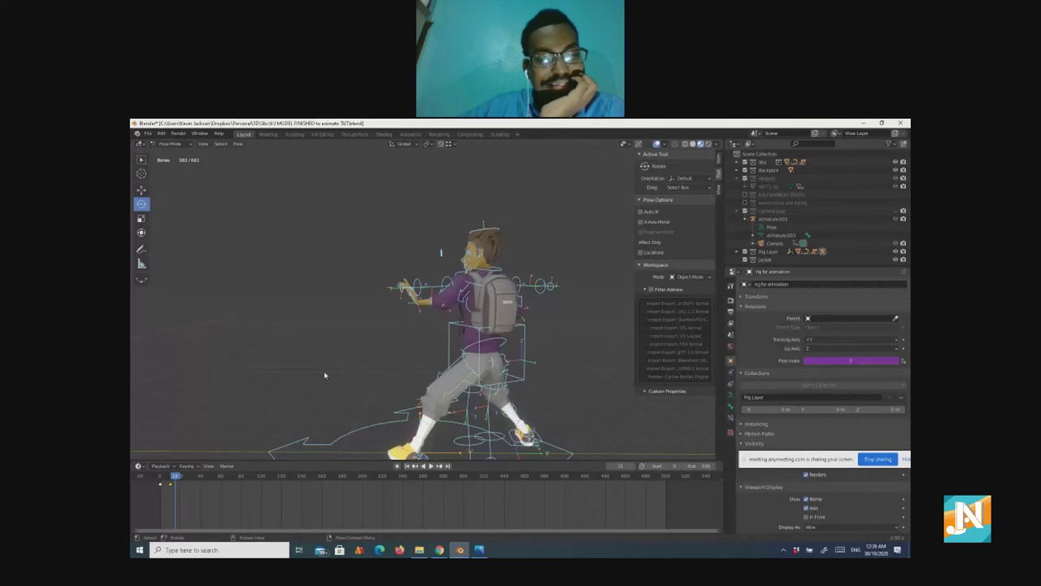
pyautogui.click(162, 481)
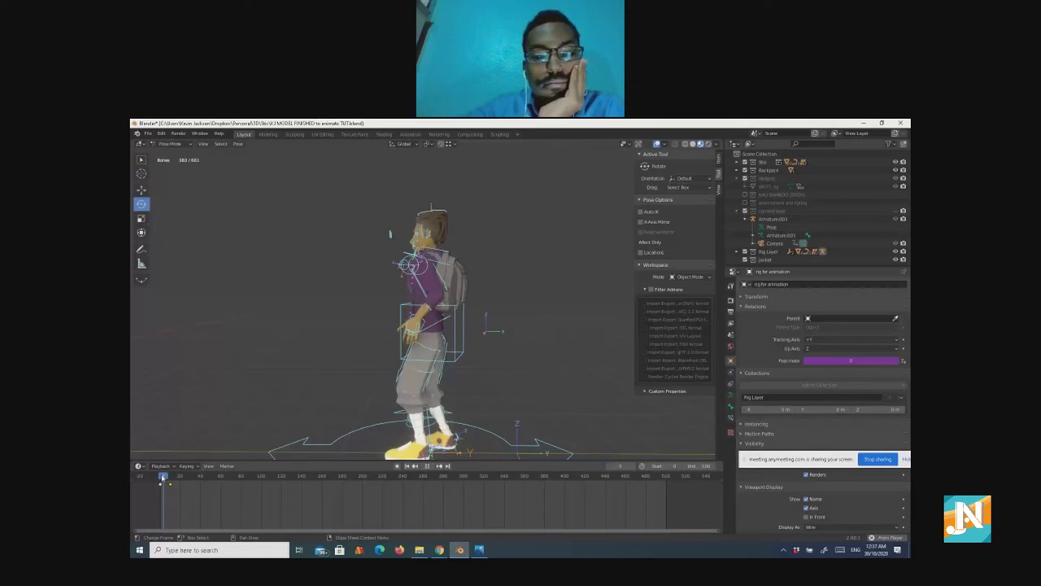
pyautogui.press('space')
pyautogui.click(161, 482)
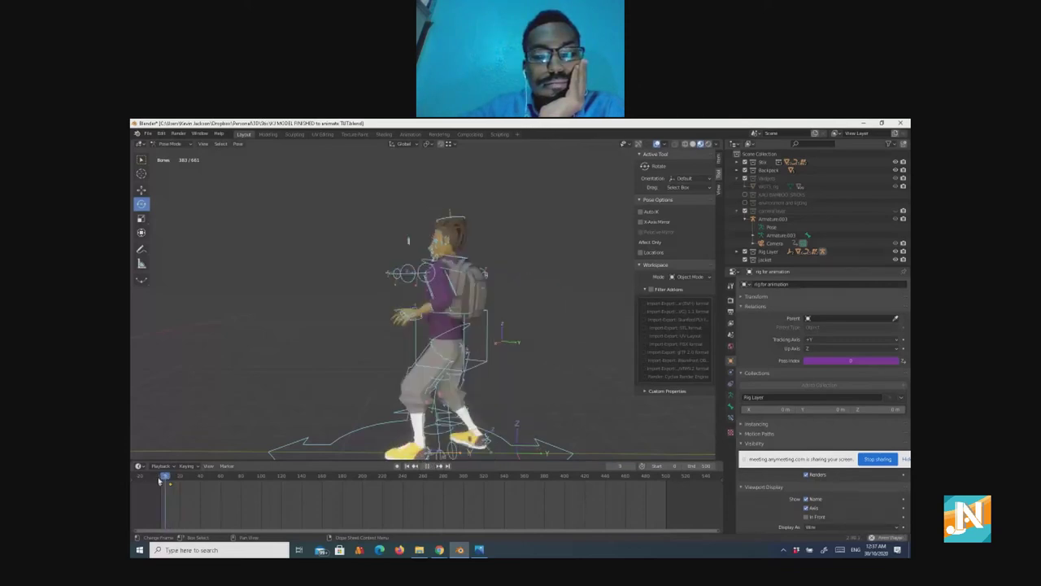
pyautogui.press('space')
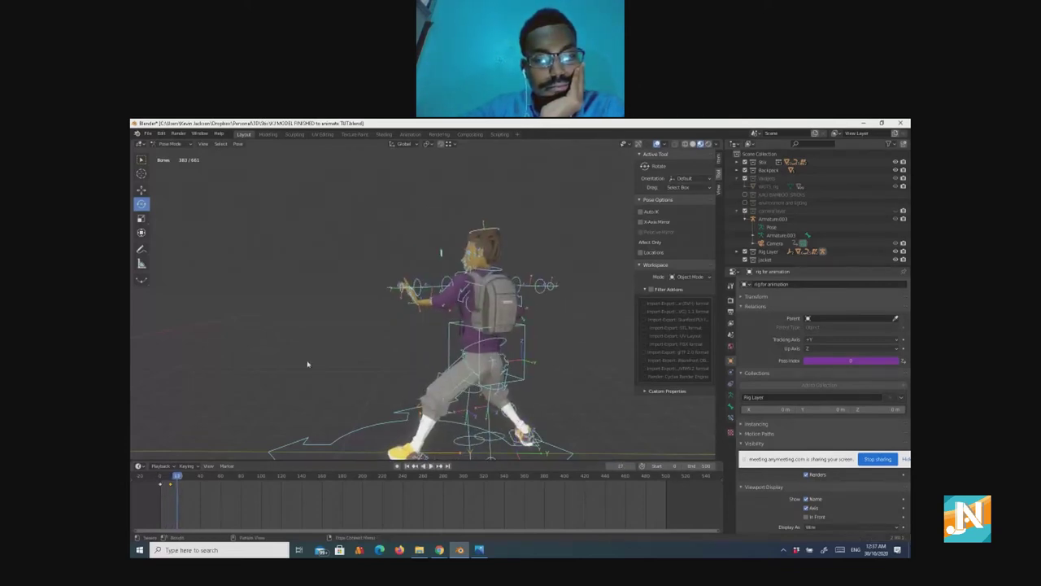
# Step: Insert a Location, Rotation & Scale keyframe for the current pose
pyautogui.rightClick(349, 345)
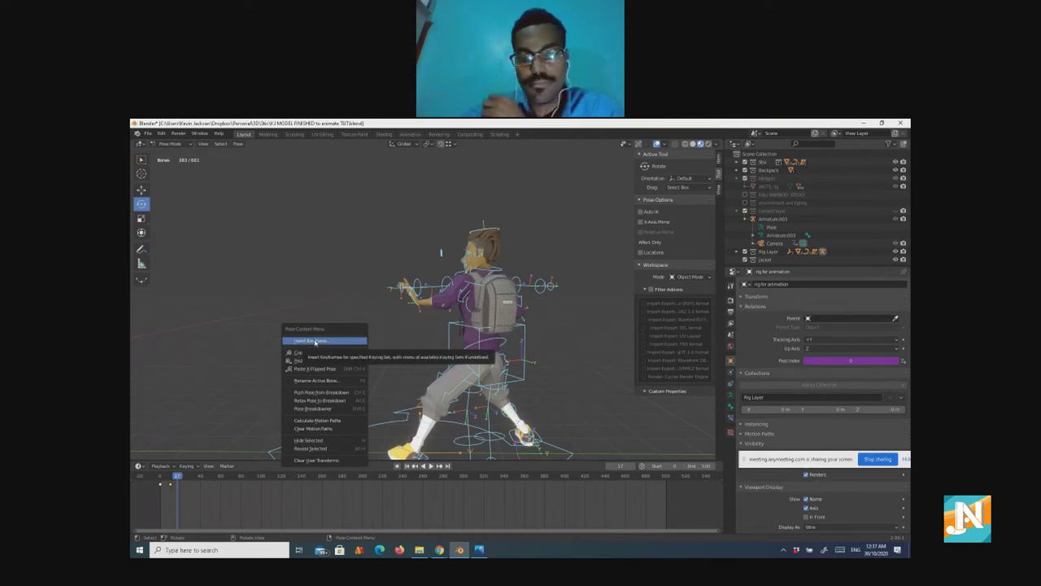
pyautogui.click(316, 342)
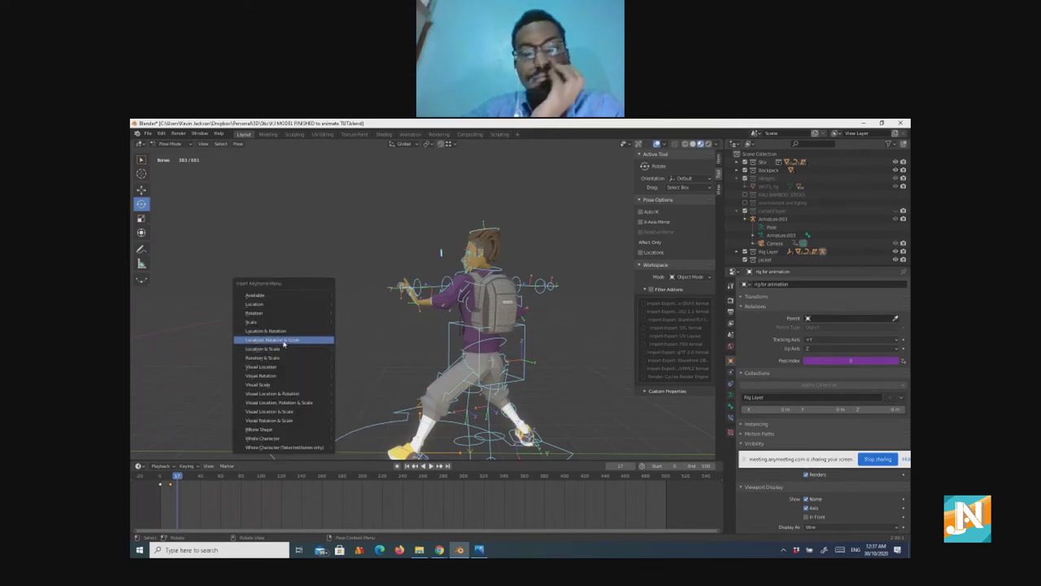
pyautogui.click(283, 342)
# Step: Play the animation backwards and move the playhead to frame 23
pyautogui.moveTo(258, 366); pyautogui.dragTo(435, 369, button='middle')
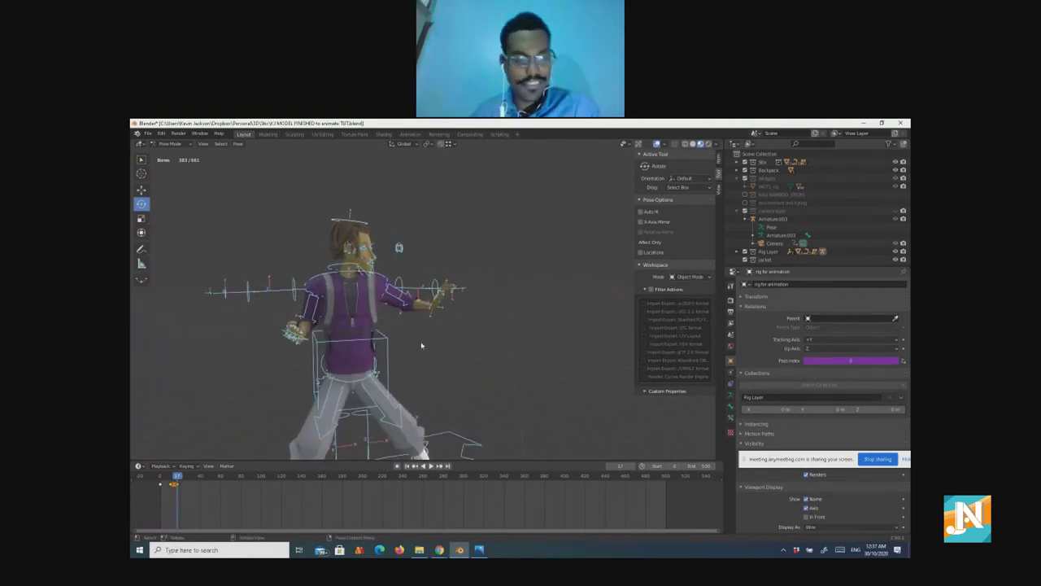
pyautogui.moveTo(425, 331); pyautogui.dragTo(412, 326, button='middle')
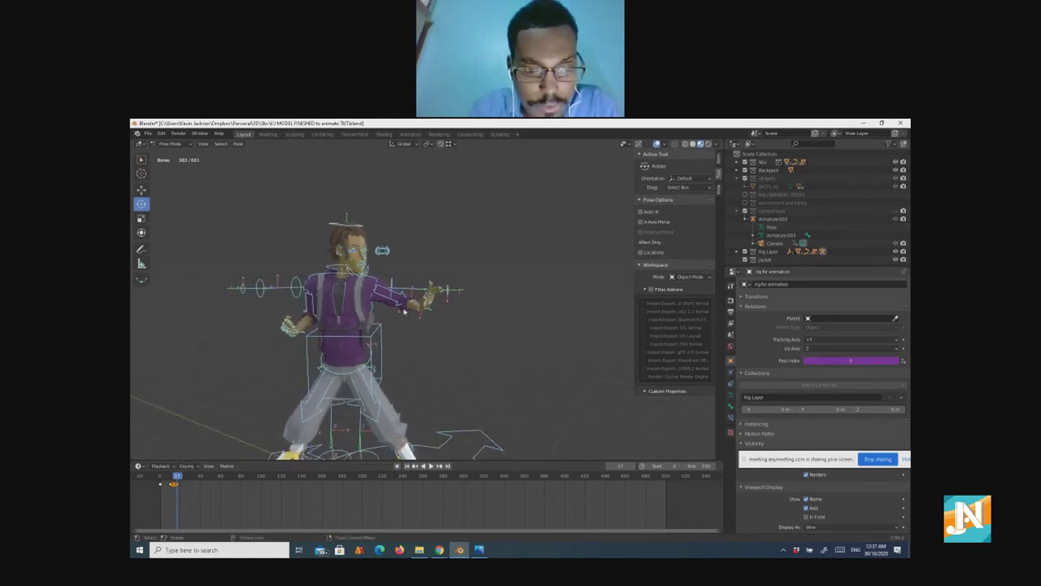
pyautogui.hotkey('shift', 'ctrl', 'space')
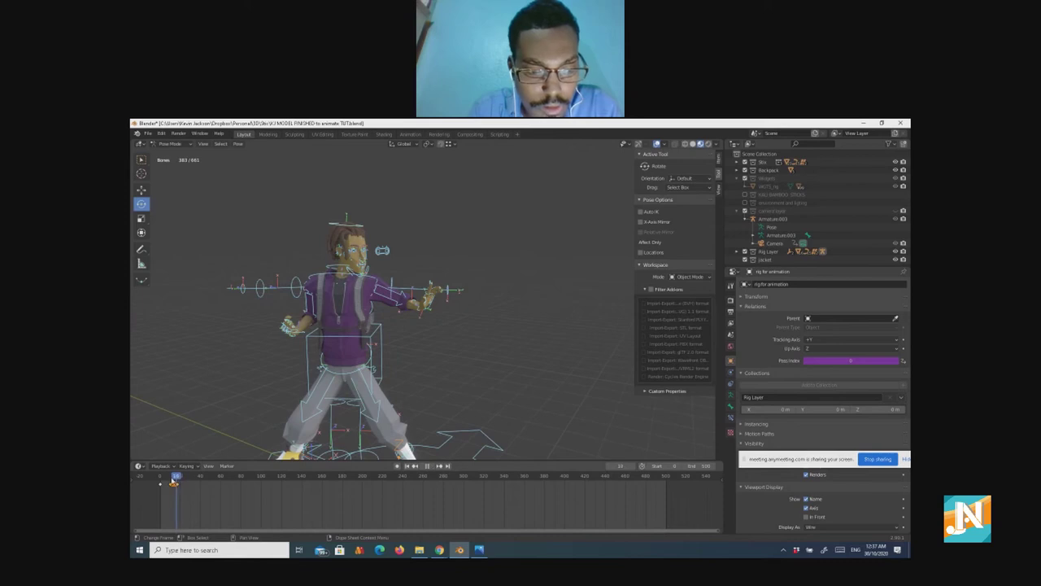
pyautogui.moveTo(172, 483); pyautogui.dragTo(185, 483)
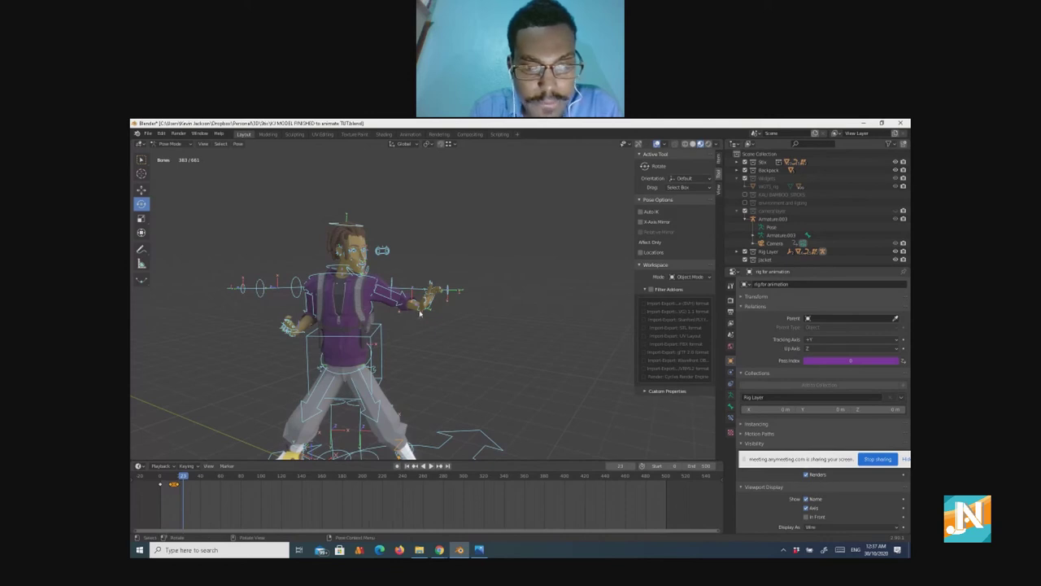
# Step: Select the hand bone and move it up and out to the right at frame 23
pyautogui.scroll(5, 420, 313)
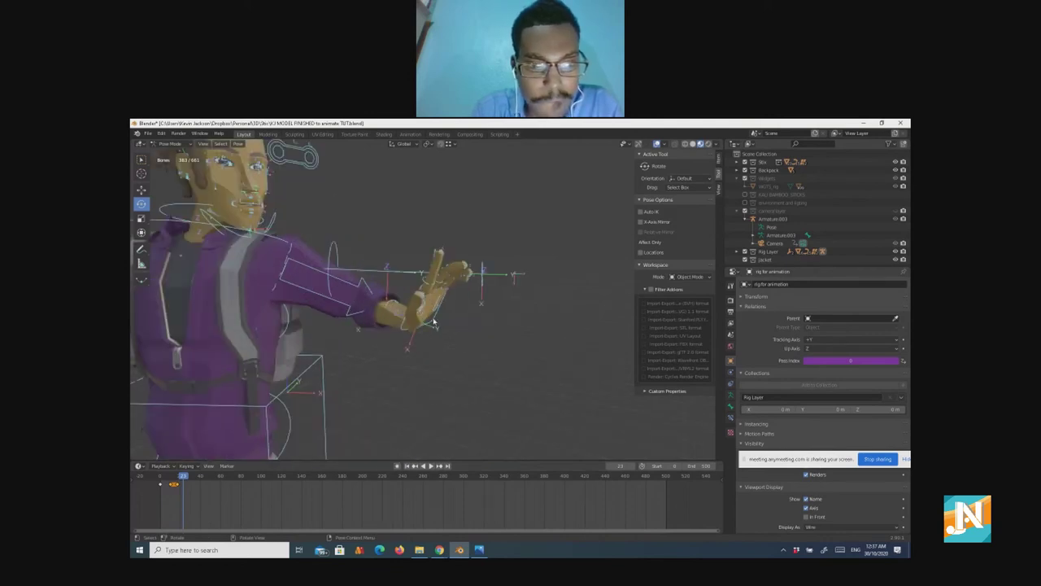
pyautogui.click(434, 324)
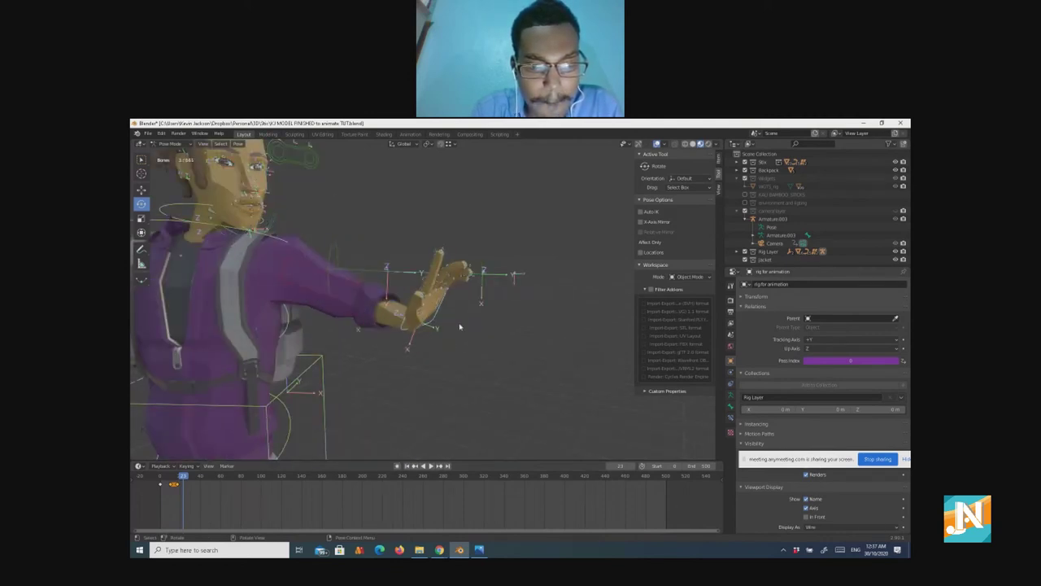
pyautogui.click(432, 324)
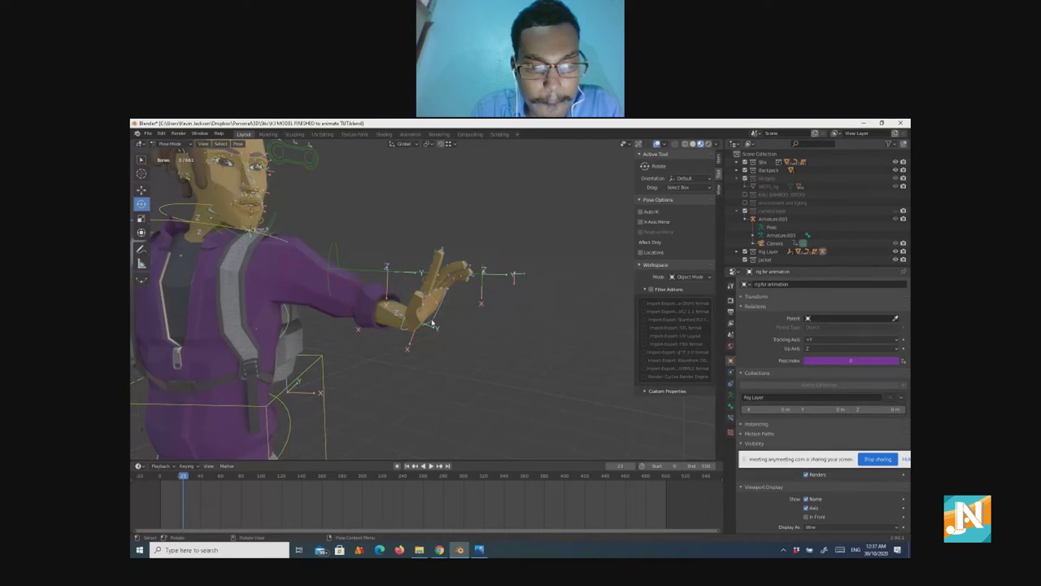
pyautogui.click(432, 324)
pyautogui.press('g')
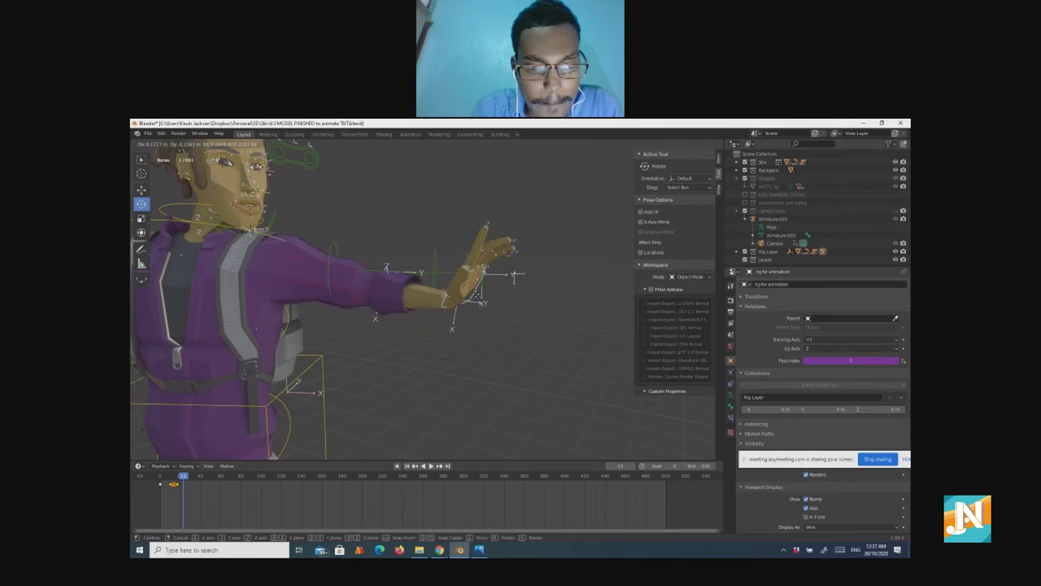
pyautogui.click(484, 286)
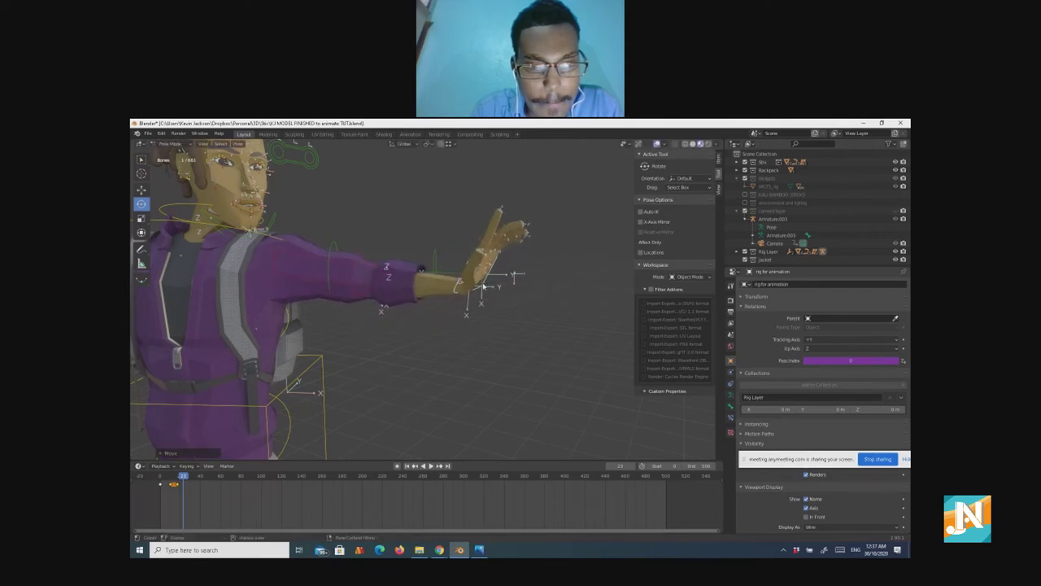
pyautogui.moveTo(365, 376)
pyautogui.mouseDown(button='middle')
pyautogui.moveTo(412, 377)
pyautogui.moveTo(362, 391)
pyautogui.mouseUp(button='middle')
pyautogui.scroll(-4, 390, 372)
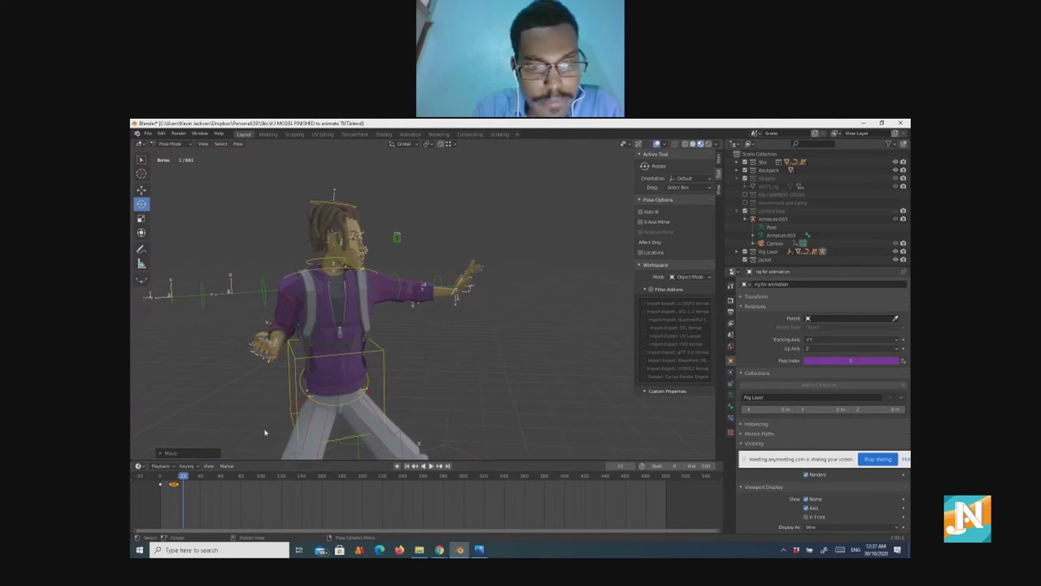
# Step: Move the hand bone again from a rear view to refine its position
pyautogui.moveTo(265, 418); pyautogui.dragTo(438, 373, button='middle')
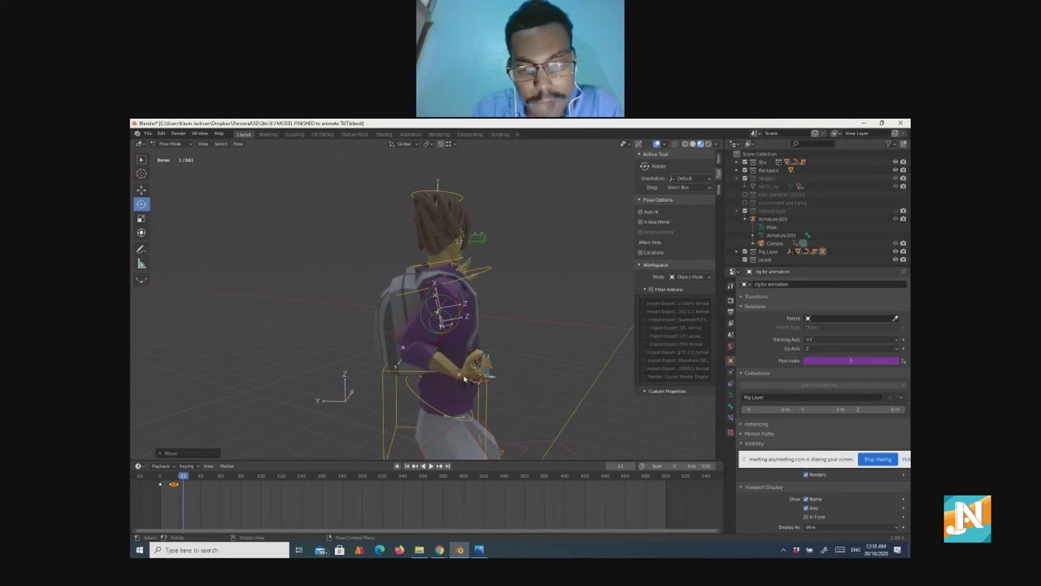
pyautogui.click(465, 377)
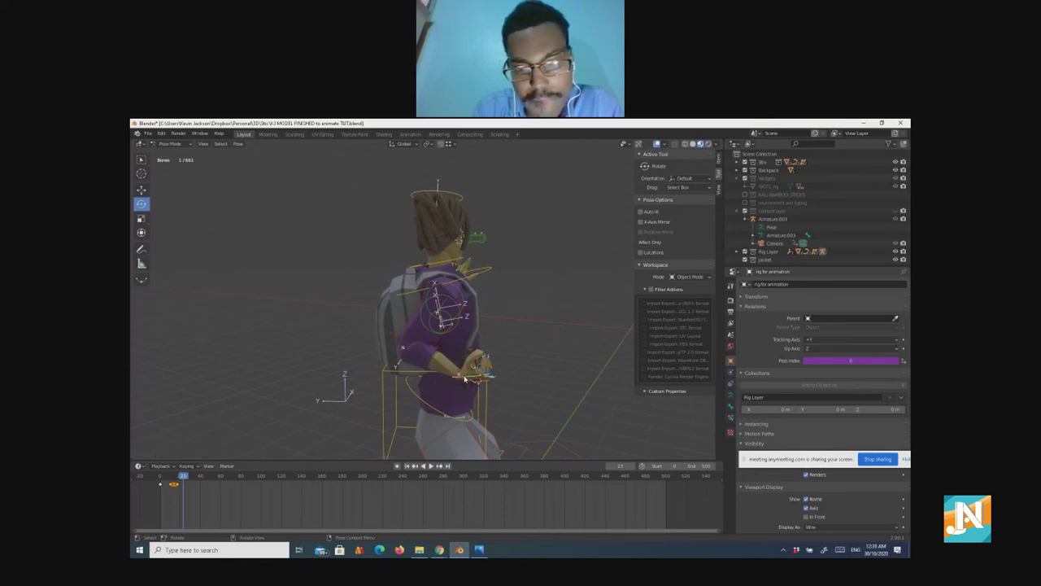
pyautogui.press('g')
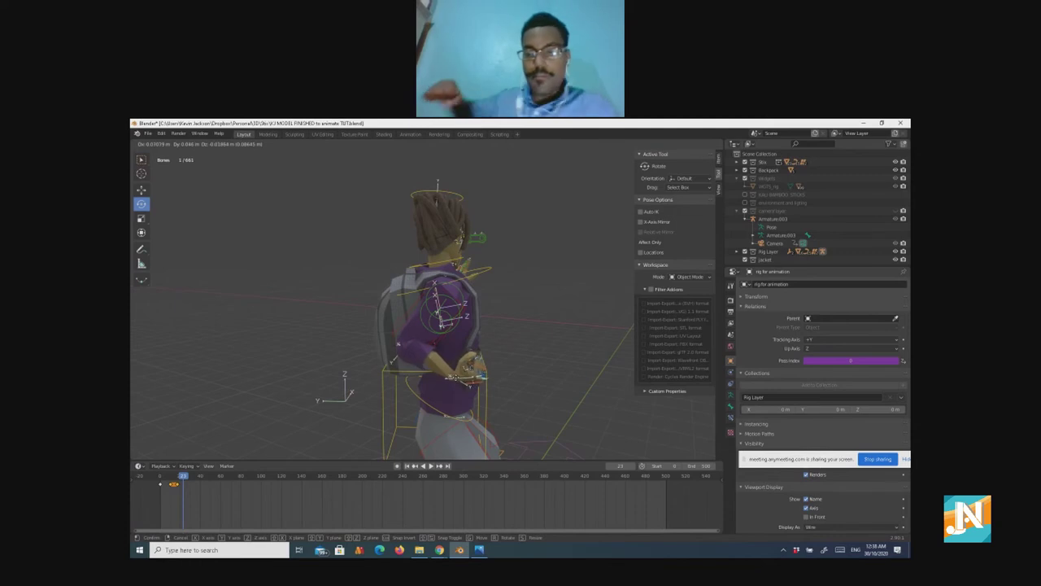
pyautogui.click(470, 378)
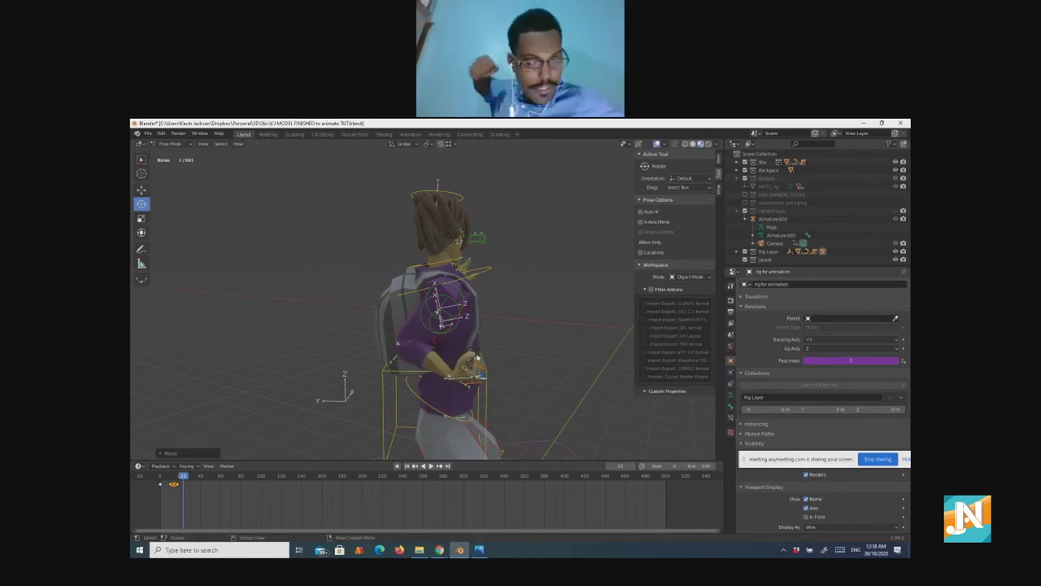
pyautogui.moveTo(478, 358); pyautogui.dragTo(314, 309, button='middle')
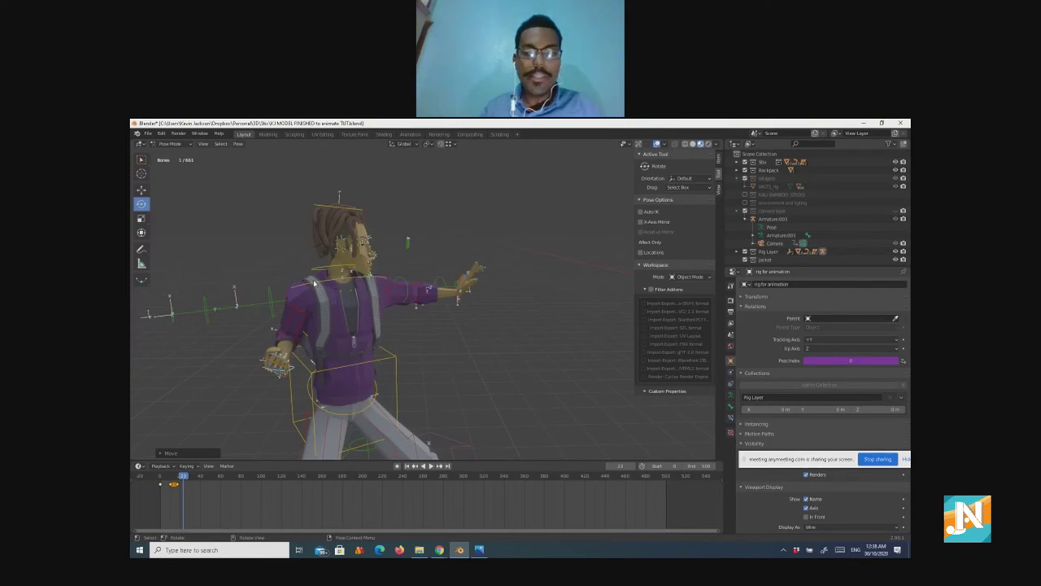
# Step: Shift the upper-body bone slightly left and twist it around the vertical Z axis
pyautogui.click(316, 282)
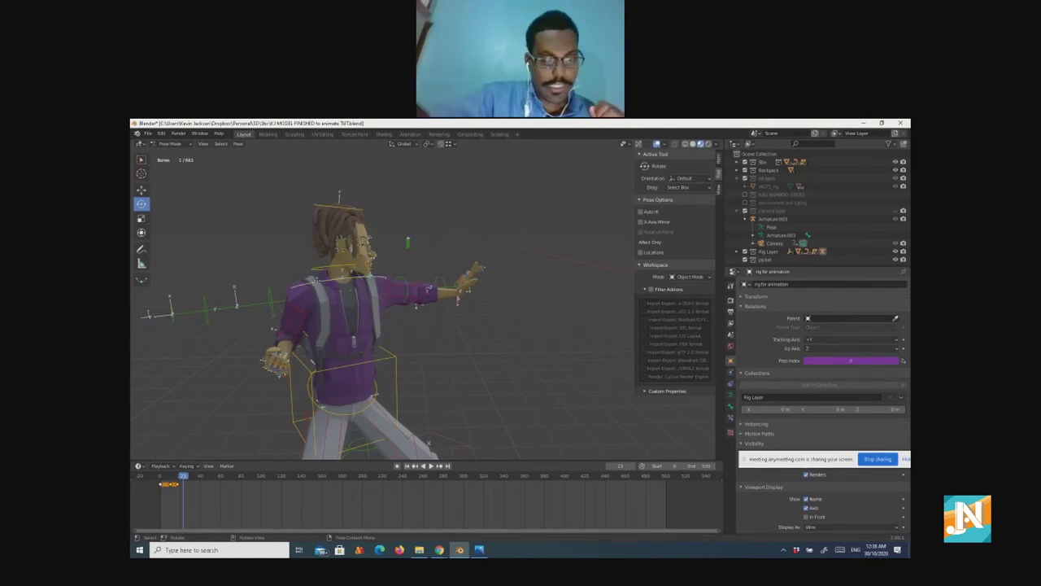
pyautogui.press('g')
pyautogui.click(313, 285)
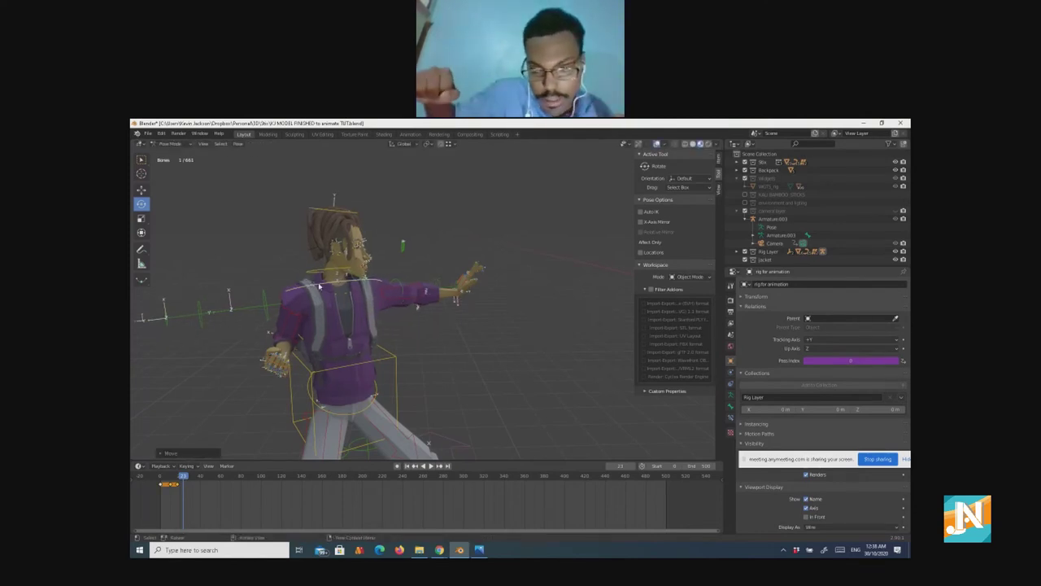
pyautogui.press('r')
pyautogui.press('z')
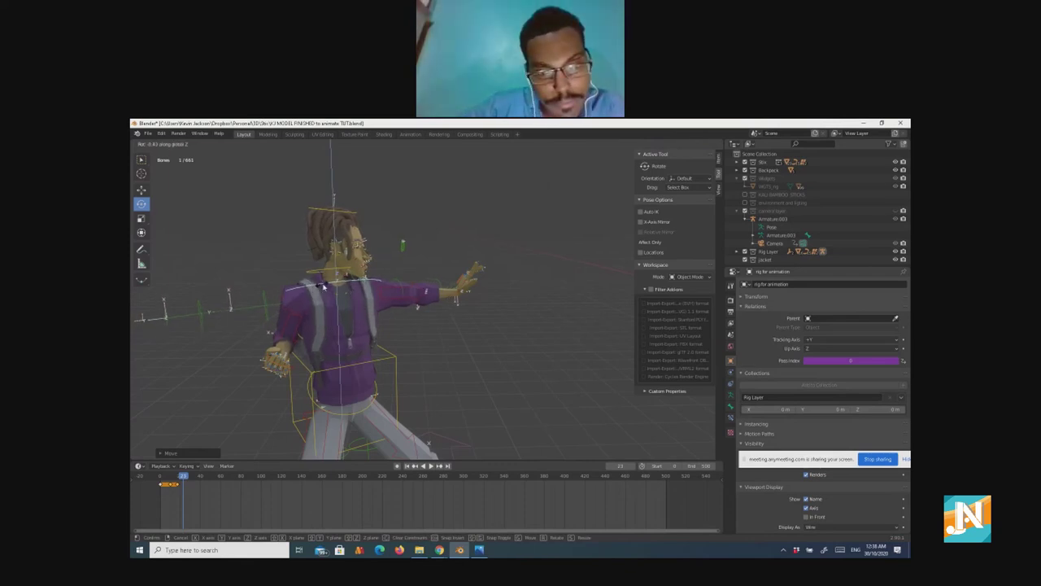
pyautogui.click(325, 286)
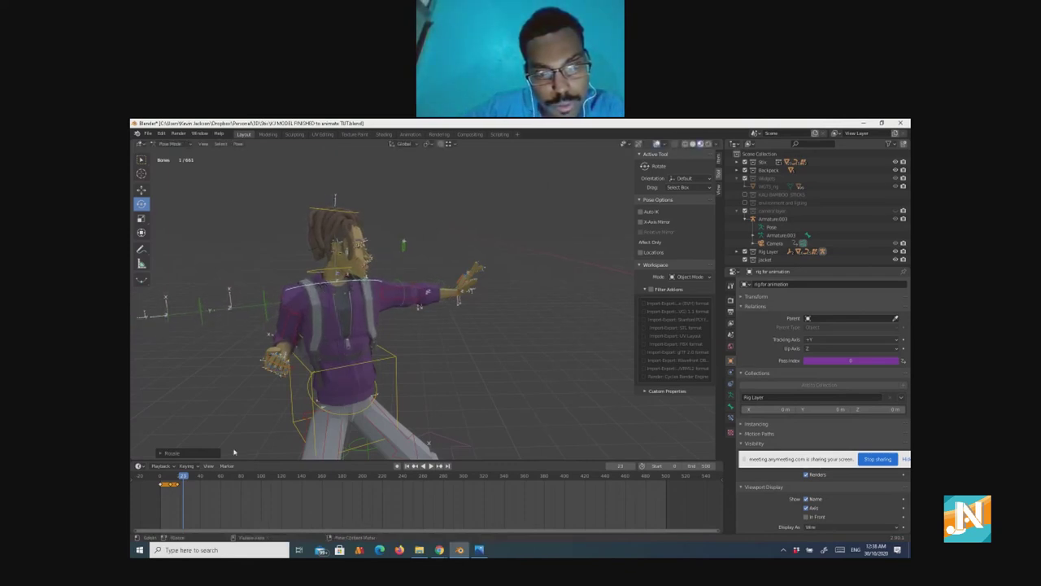
# Step: Select all bones and key their location, rotation and scale at frame 23
pyautogui.press('a')
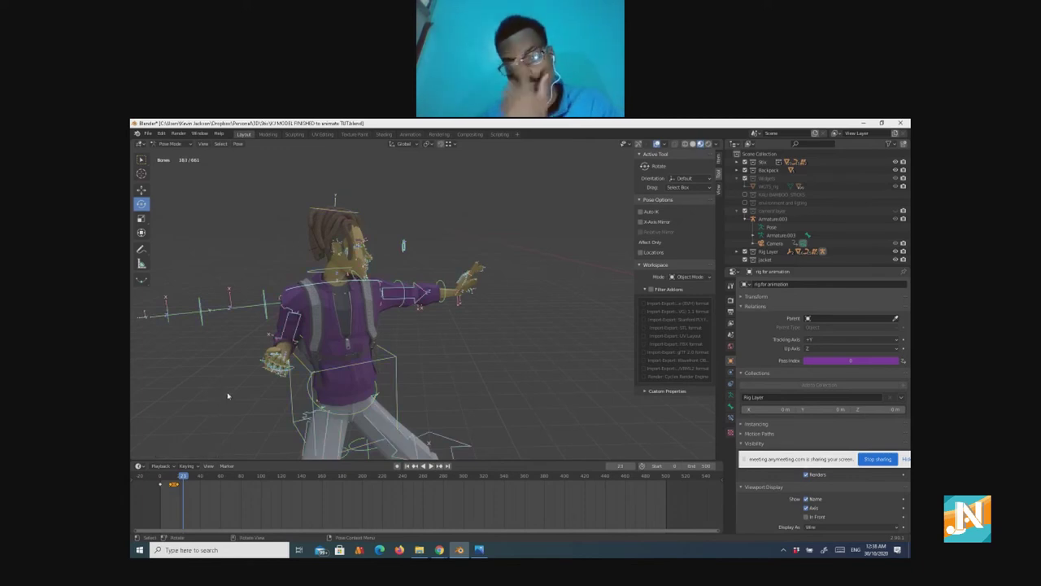
pyautogui.rightClick(228, 397)
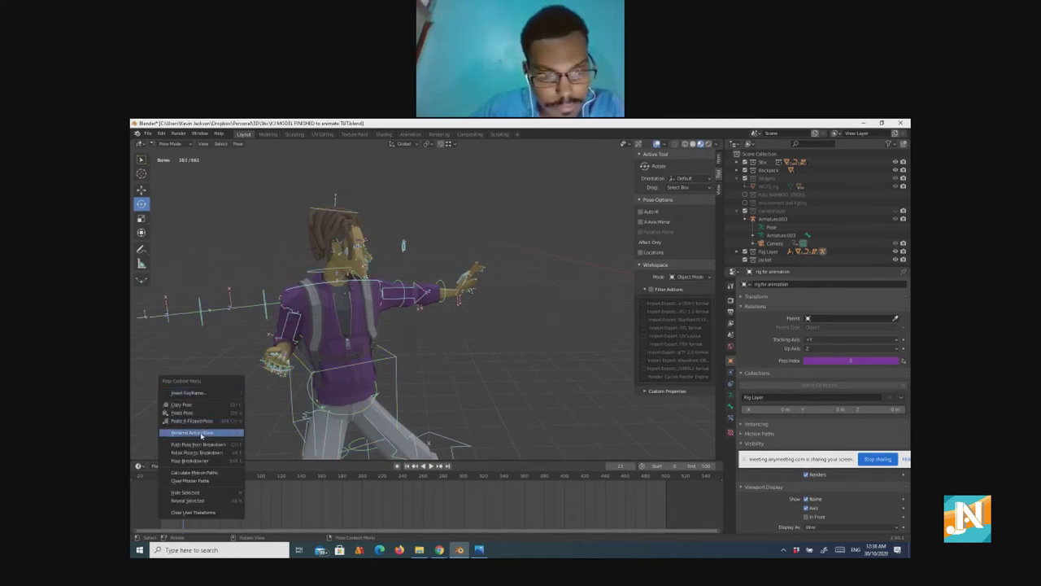
pyautogui.click(189, 393)
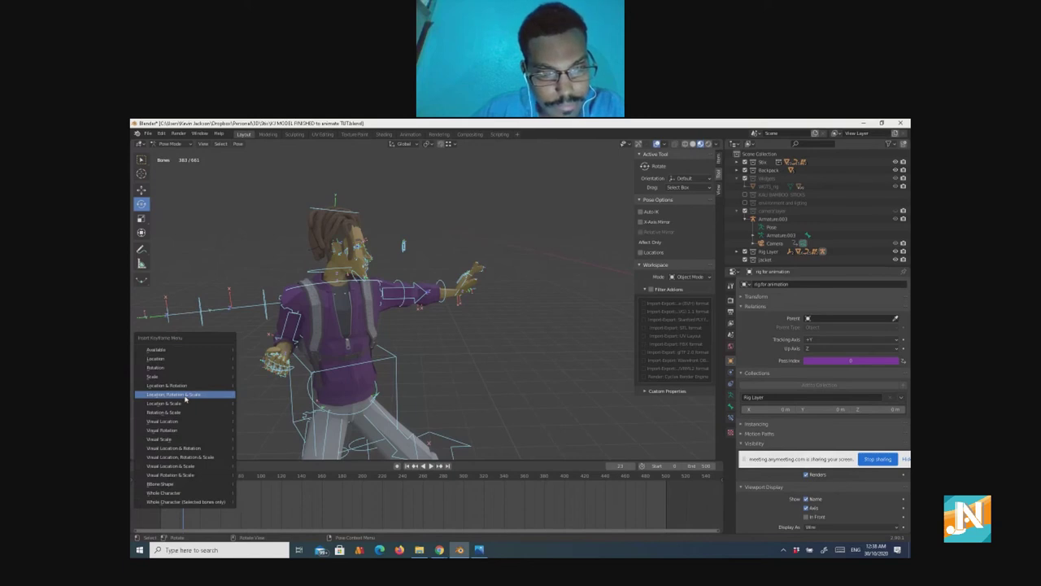
pyautogui.click(185, 394)
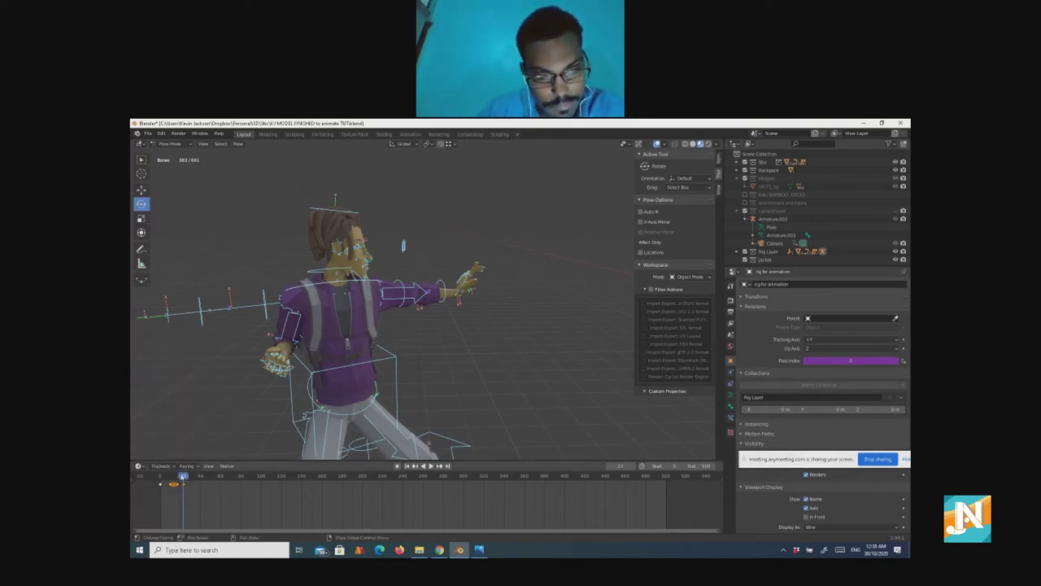
# Step: Scrub and play the animation, stopping near frame 20, then jump to the next keyframe
pyautogui.moveTo(165, 477); pyautogui.dragTo(161, 479)
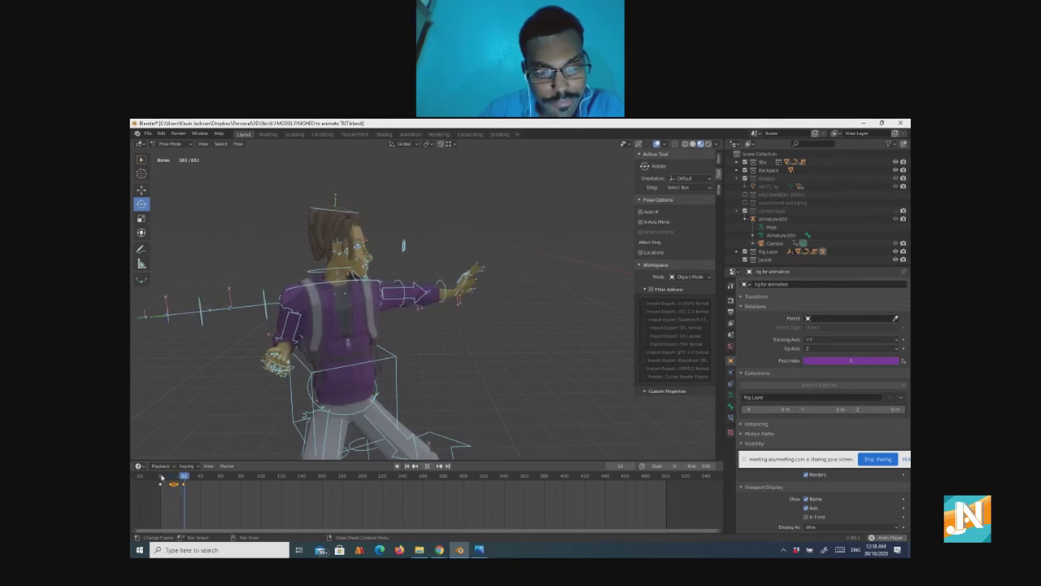
pyautogui.press('space')
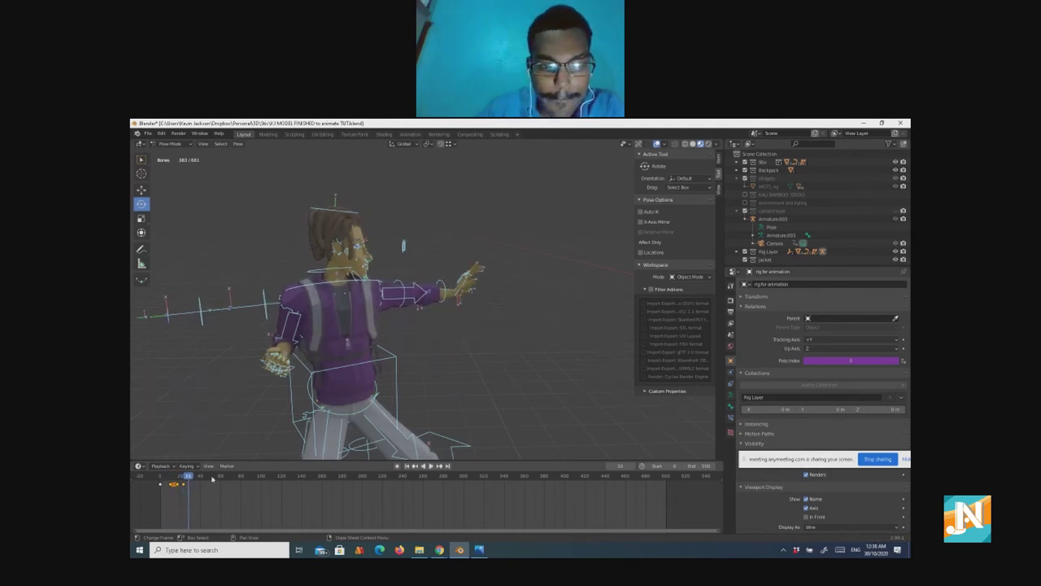
pyautogui.press('space')
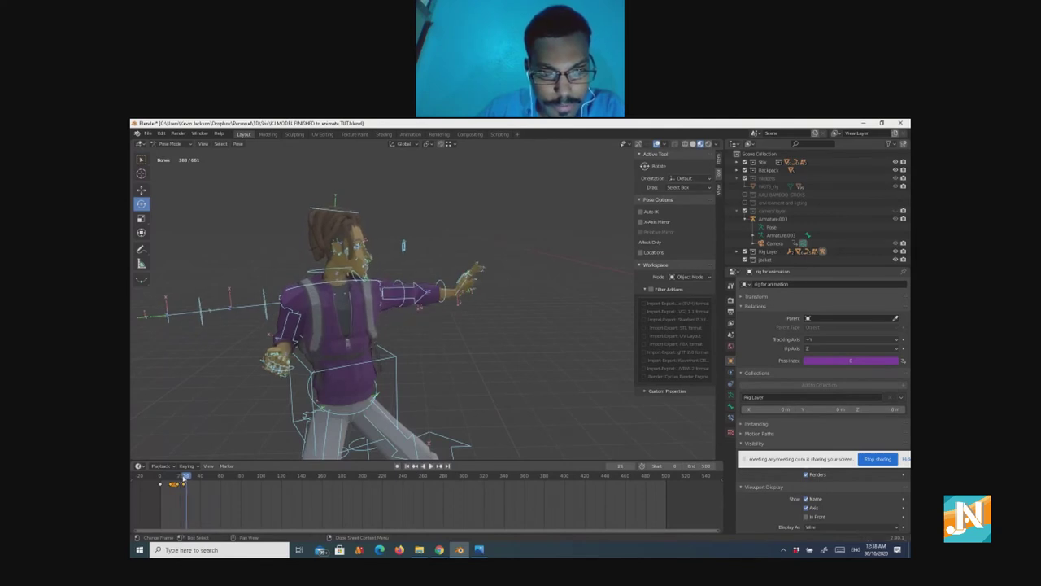
pyautogui.click(182, 479)
pyautogui.press('space')
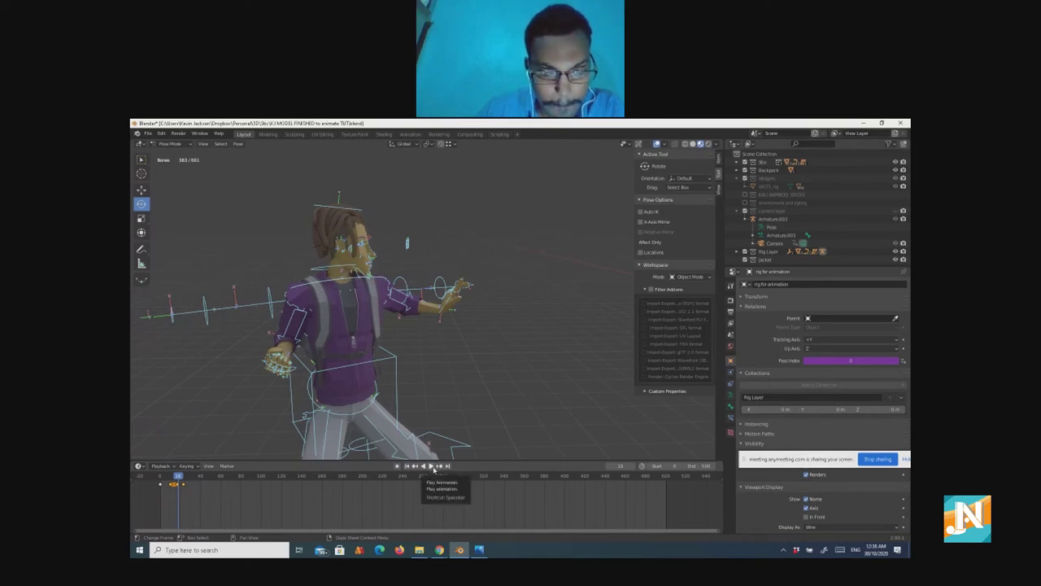
pyautogui.click(440, 466)
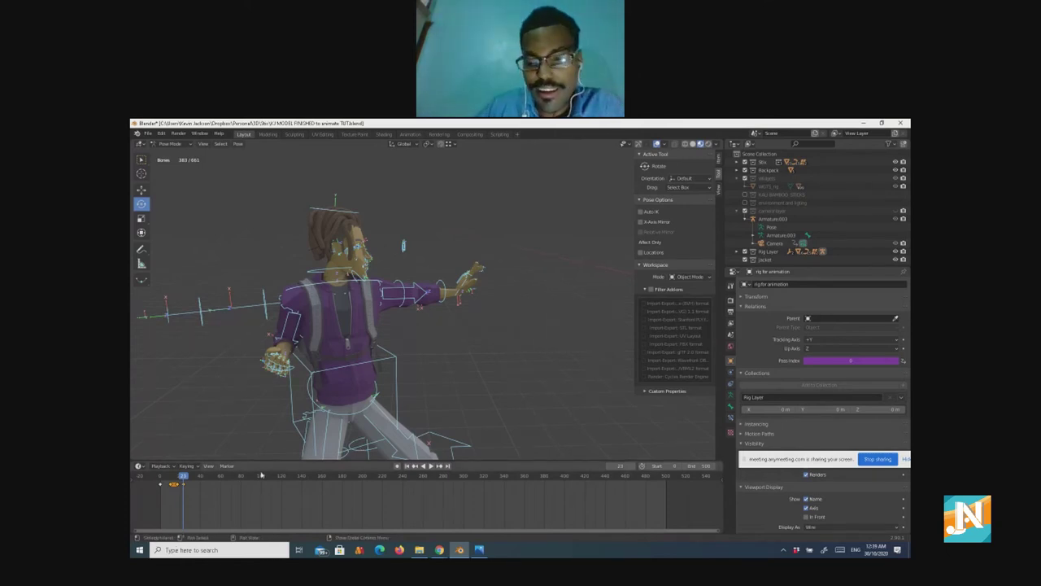
# Step: Rotate the selected hip bone around the vertical axis, undoing an initial X rotation
pyautogui.click(316, 429)
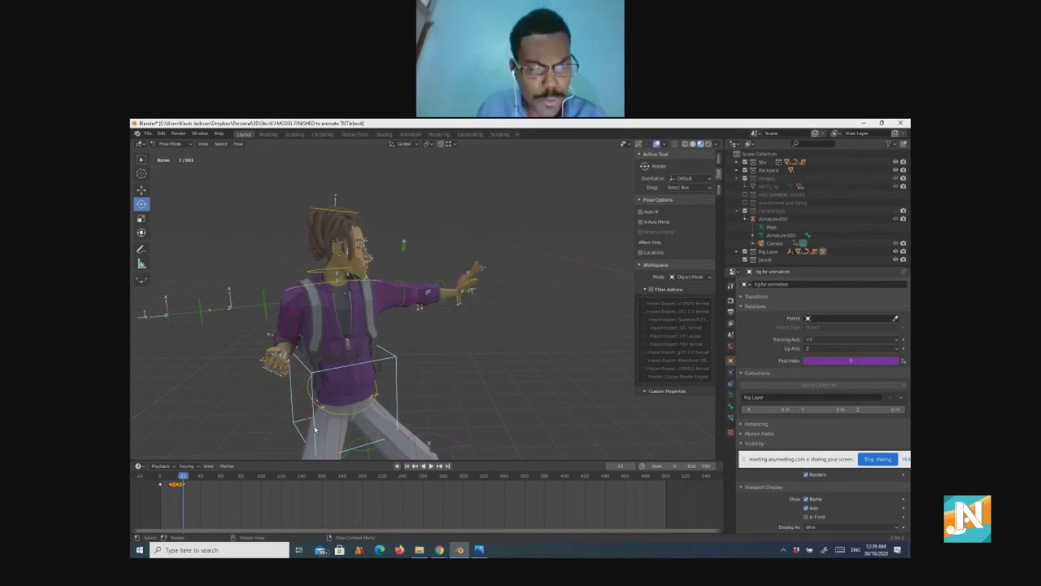
pyautogui.moveTo(315, 429); pyautogui.dragTo(327, 422)
pyautogui.hotkey('ctrl', 'z')
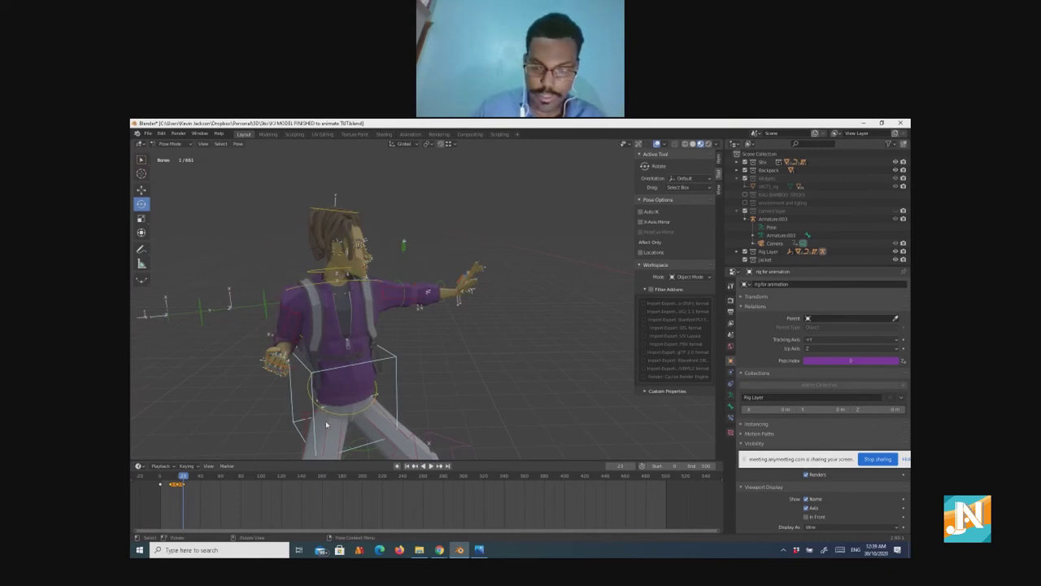
pyautogui.moveTo(326, 421); pyautogui.dragTo(336, 421)
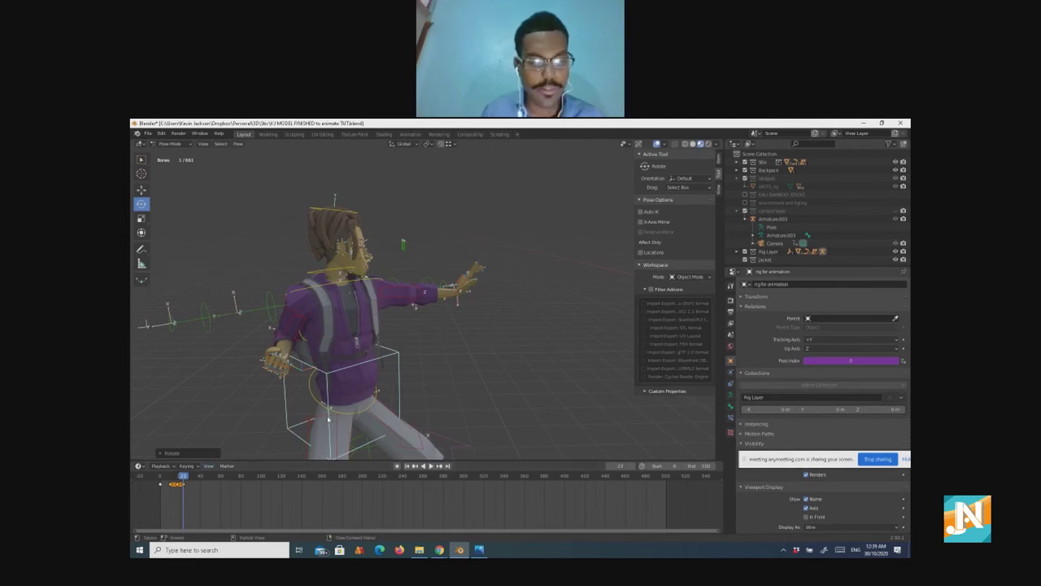
pyautogui.moveTo(328, 420); pyautogui.dragTo(294, 410)
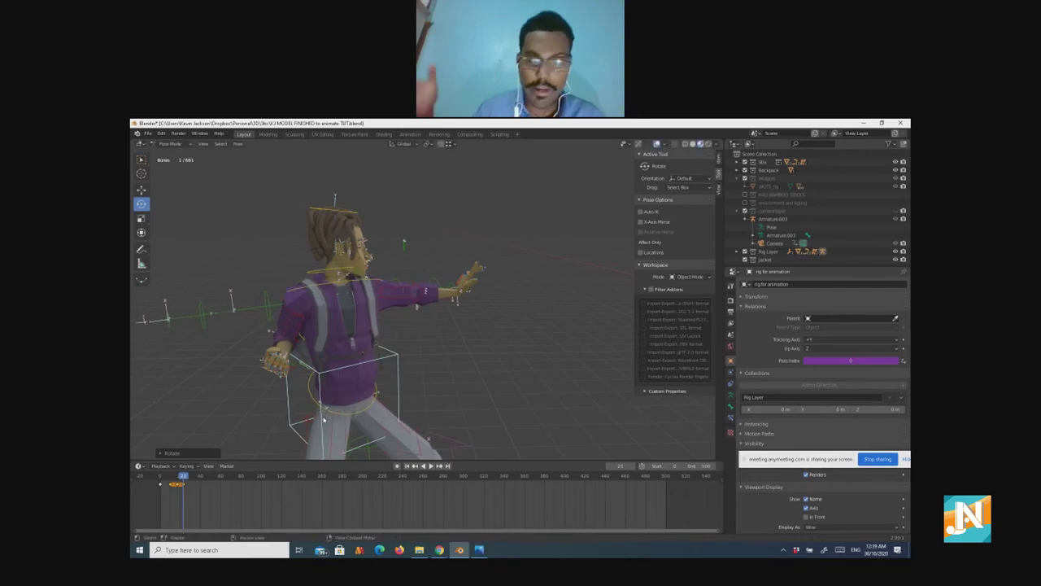
# Step: Select all bones and insert a Location, Rotation & Scale keyframe at frame 23
pyautogui.press('a')
pyautogui.rightClick(231, 401)
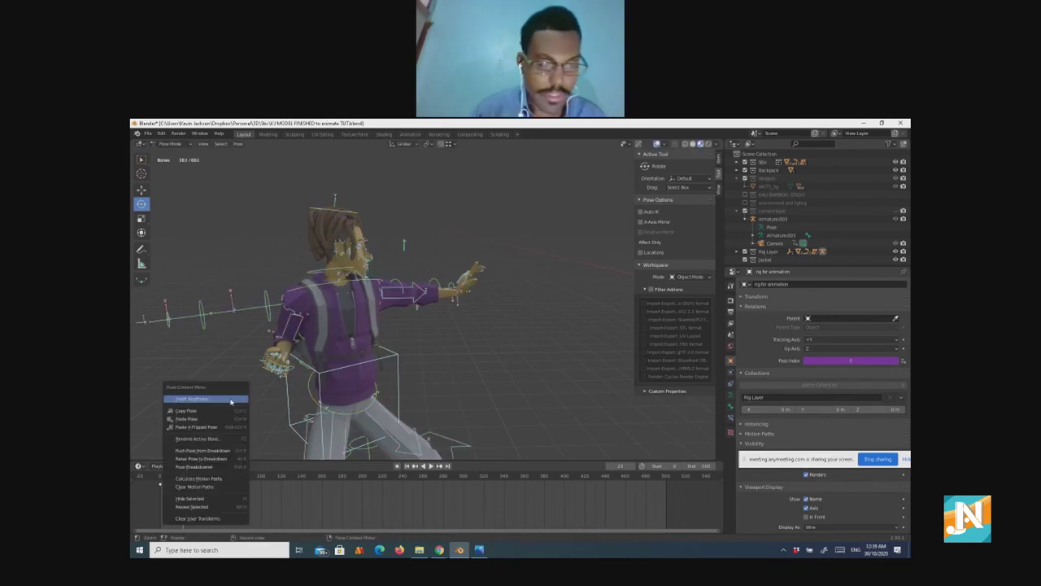
pyautogui.click(209, 402)
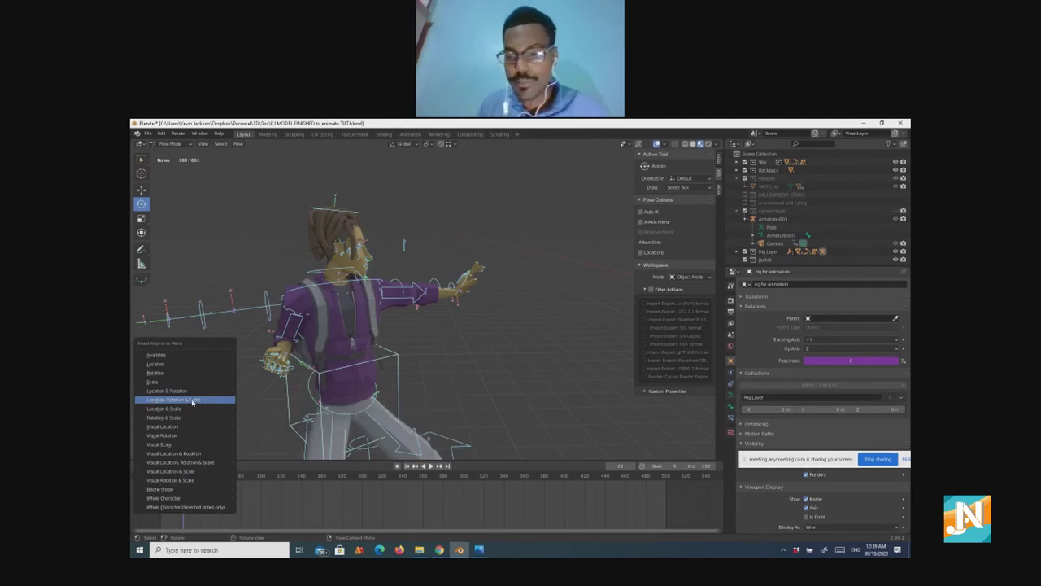
pyautogui.click(193, 402)
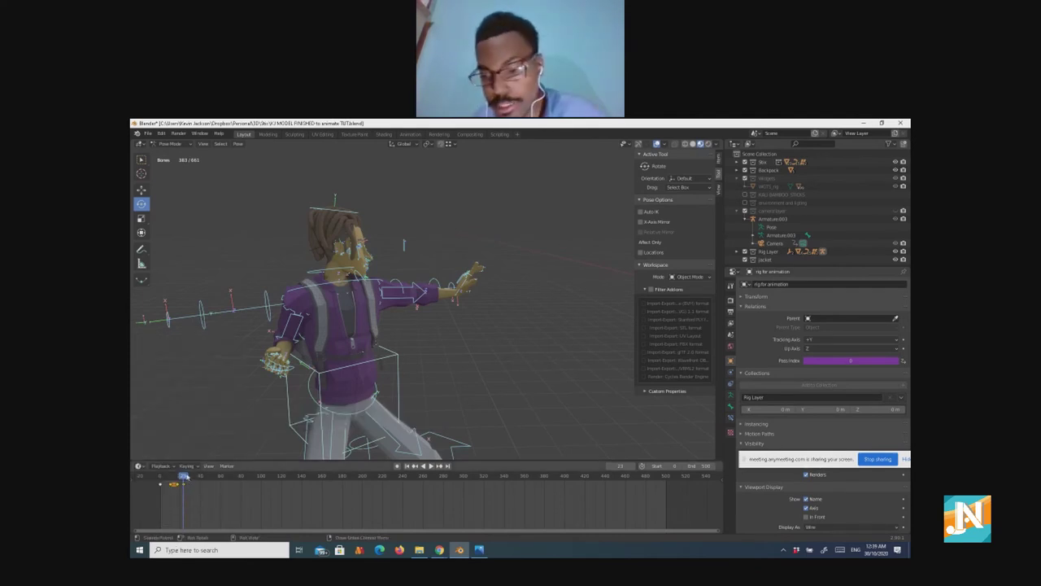
# Step: Scrub the timeline between frame 22 and the neighbouring keyframe to compare the poses
pyautogui.moveTo(186, 477); pyautogui.dragTo(174, 476)
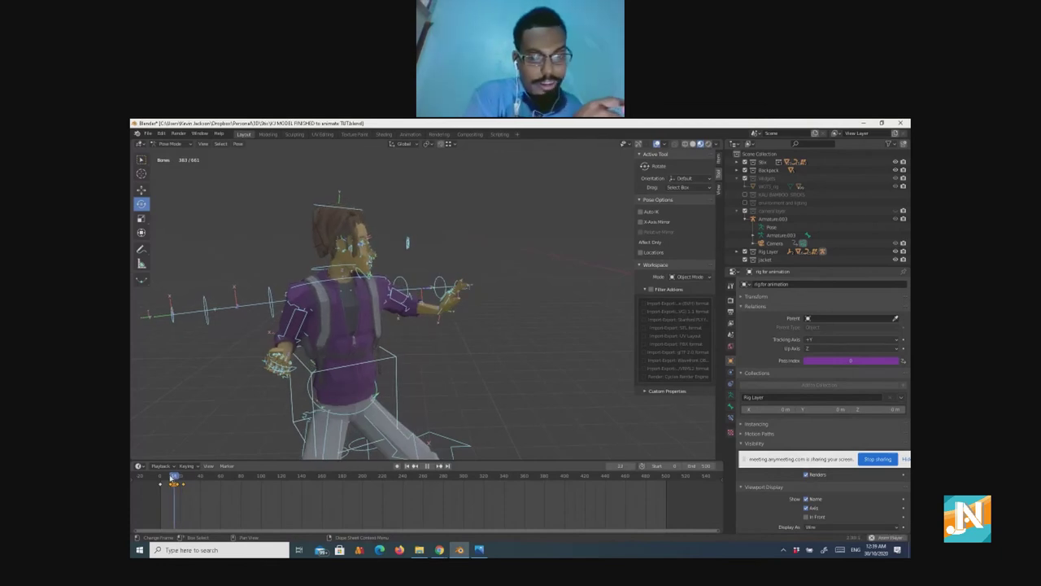
pyautogui.press('Right')
pyautogui.press('Right')
pyautogui.press('Right')
pyautogui.press('Right')
pyautogui.press('Right')
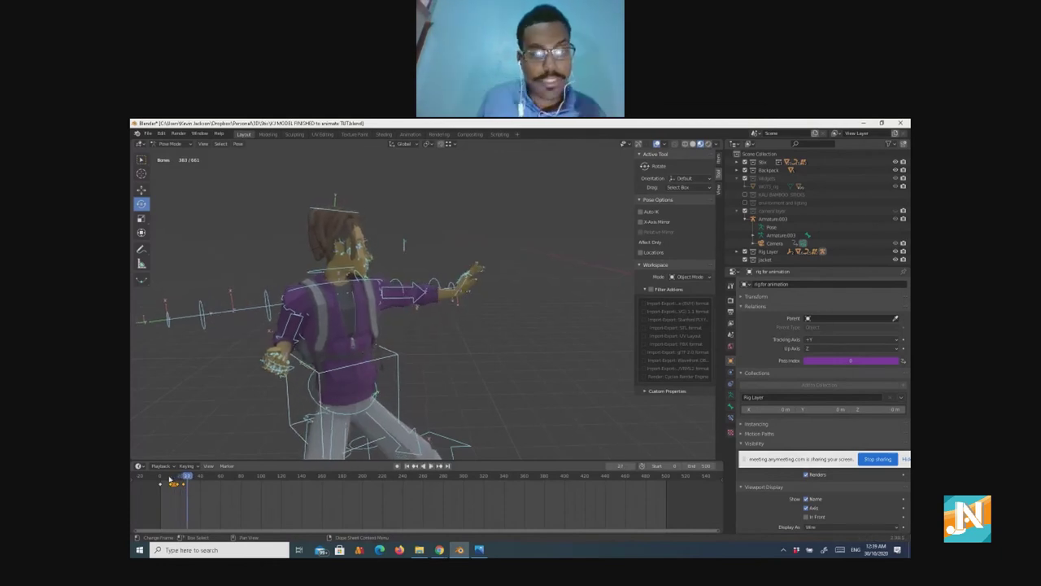
pyautogui.click(181, 476)
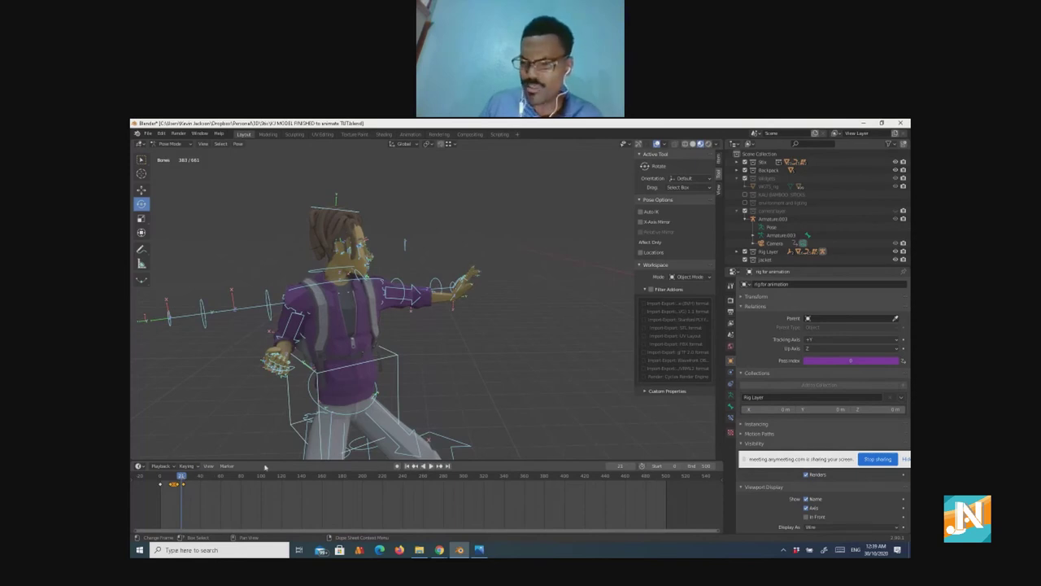
pyautogui.click(438, 467)
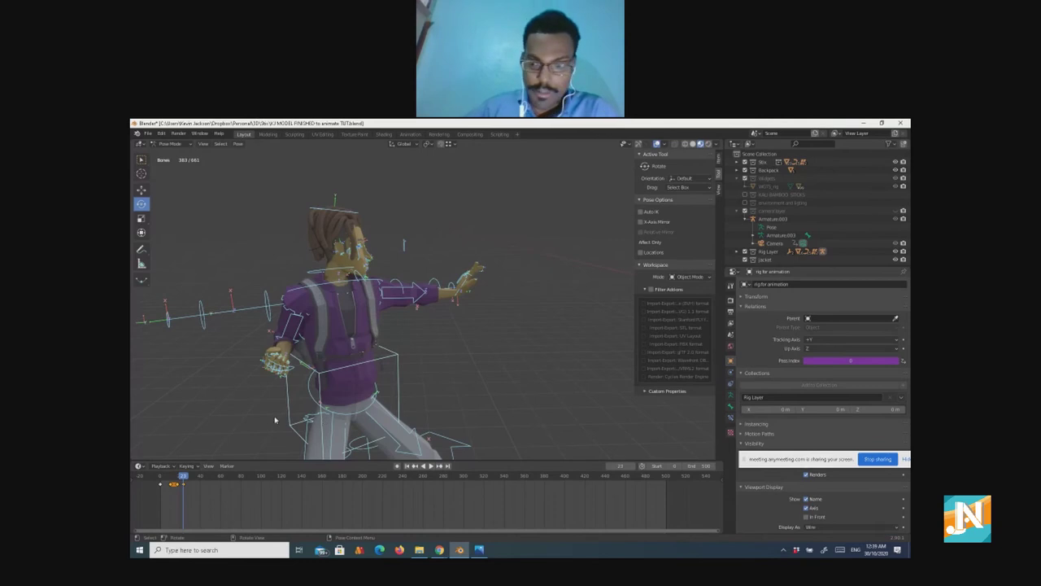
# Step: Select a single control bone and rotate it about -10° around the global Z axis
pyautogui.hotkey('alt', 'a')
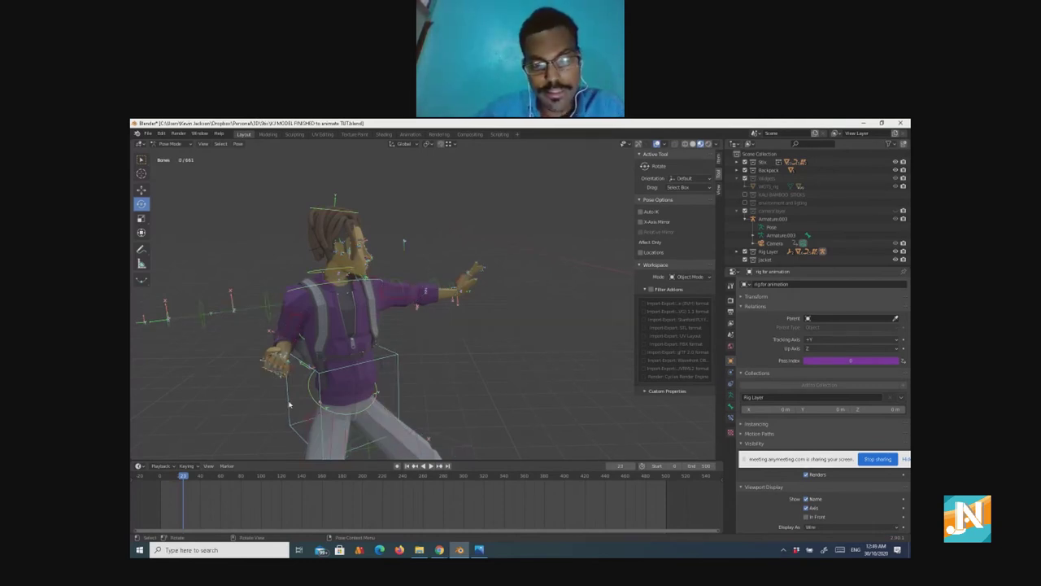
pyautogui.click(289, 405)
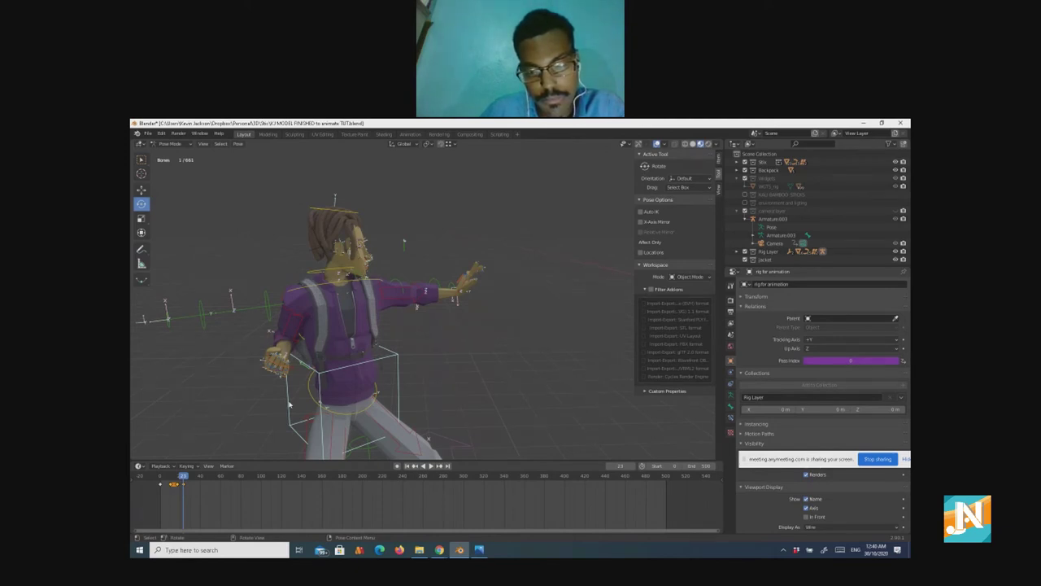
pyautogui.press('r')
pyautogui.press('z')
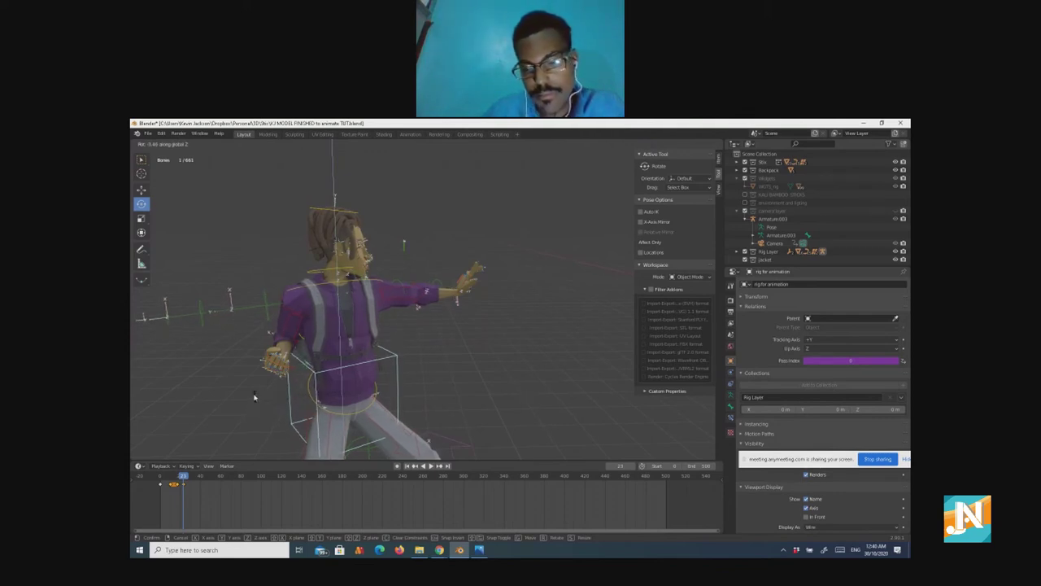
pyautogui.click(253, 396)
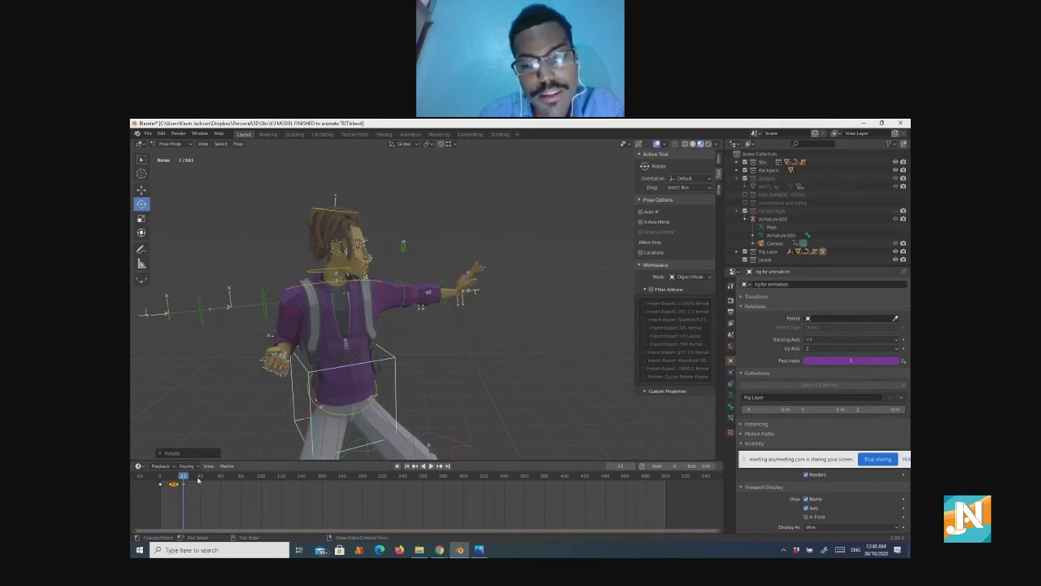
# Step: Keyframe Location, Rotation & Scale for all bones at frame 23, then scrub and play the animation
pyautogui.press('a')
pyautogui.rightClick(231, 392)
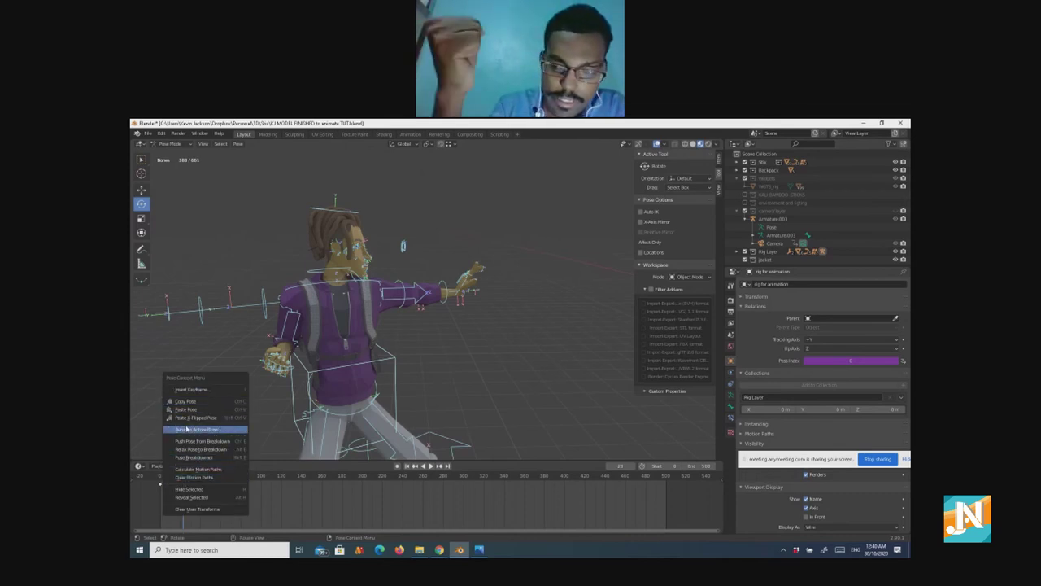
pyautogui.click(194, 390)
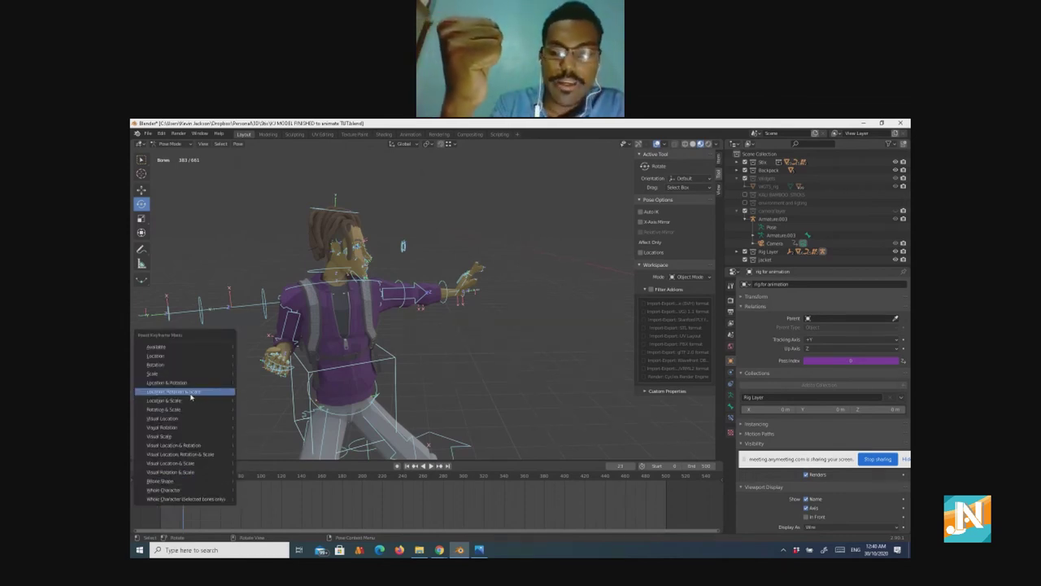
pyautogui.click(191, 392)
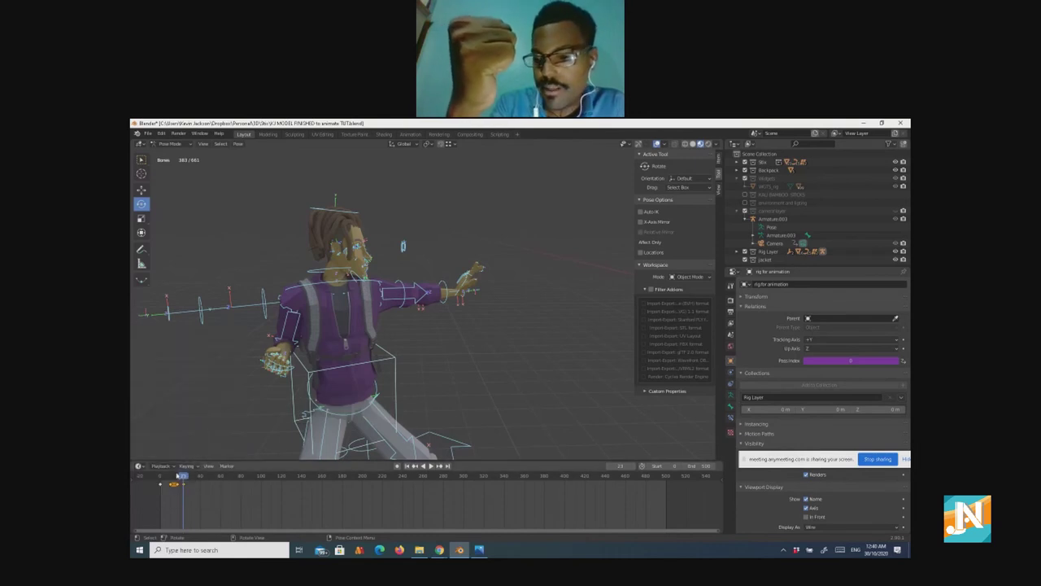
pyautogui.moveTo(181, 477); pyautogui.dragTo(176, 480)
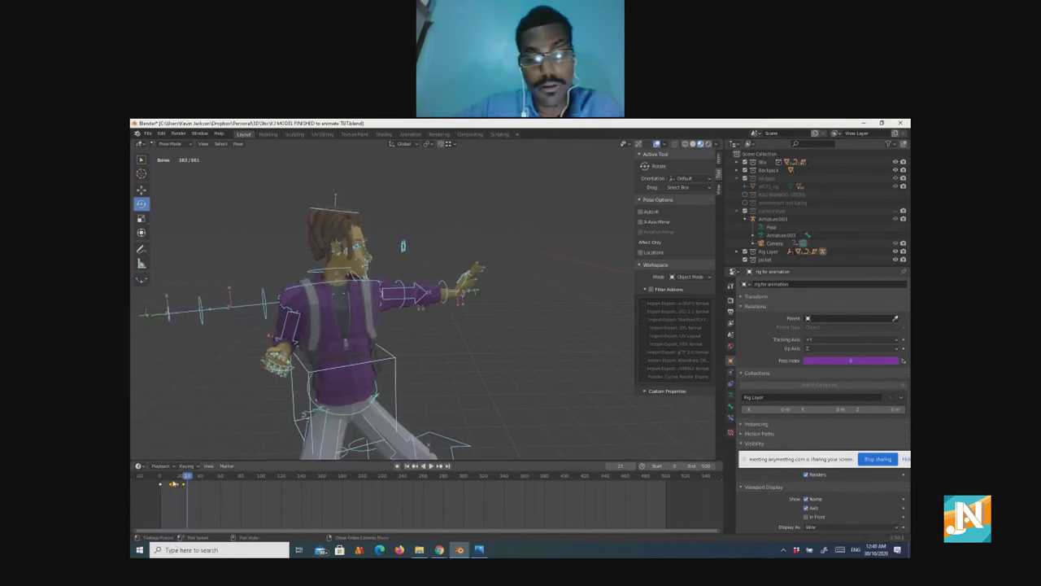
pyautogui.press('space')
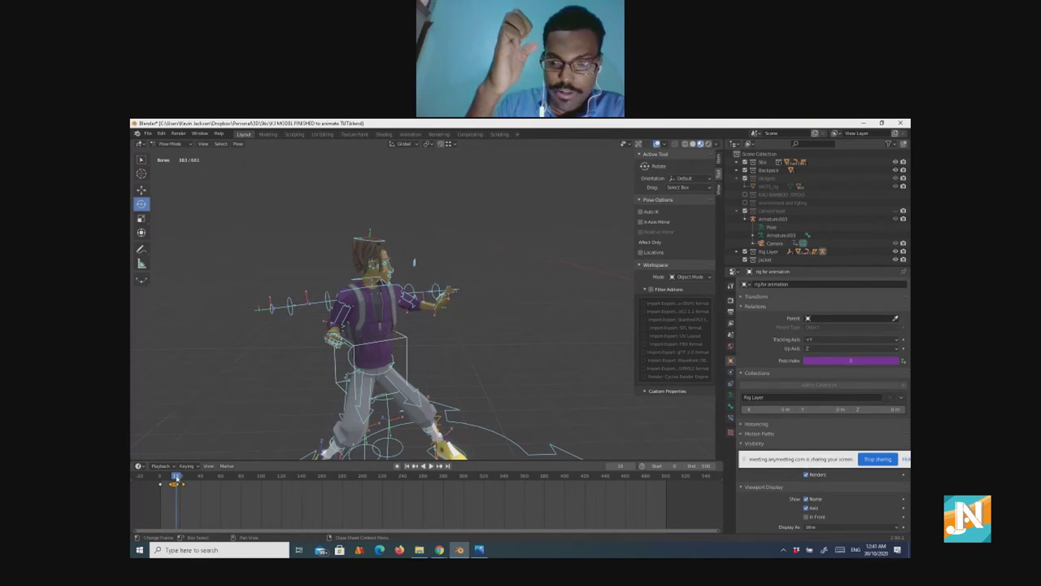
pyautogui.click(158, 480)
pyautogui.moveTo(159, 481)
pyautogui.mouseDown()
pyautogui.moveTo(181, 481)
pyautogui.moveTo(160, 479)
pyautogui.mouseUp()
pyautogui.press('space')
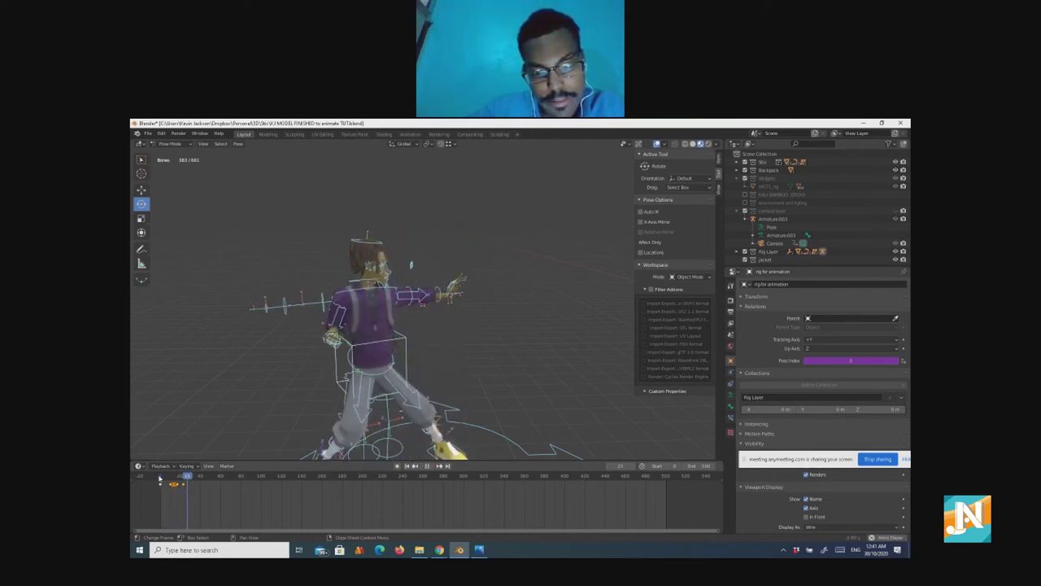
pyautogui.press('space')
pyautogui.moveTo(176, 478); pyautogui.dragTo(154, 480)
pyautogui.press('space')
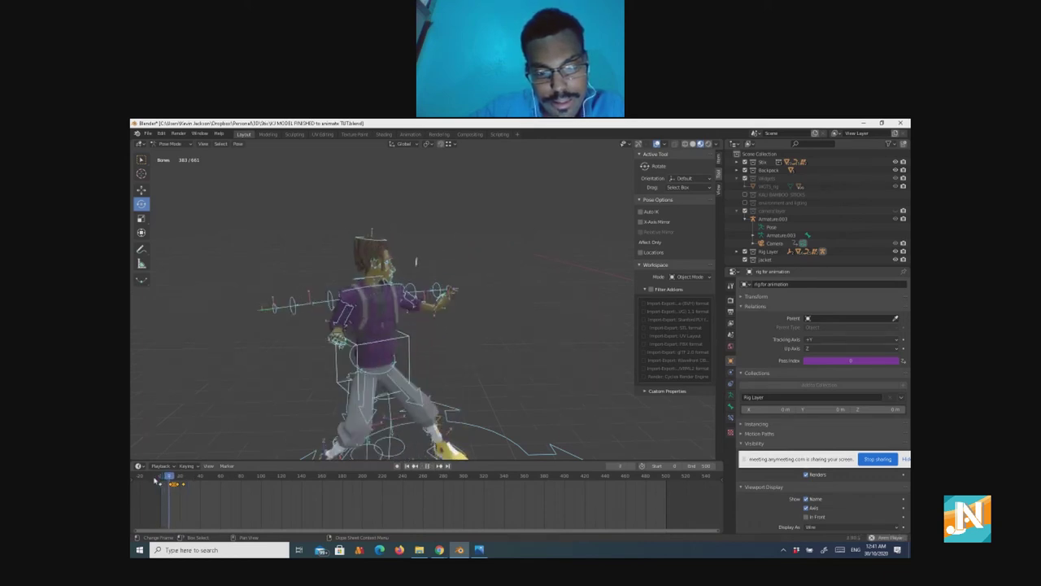
pyautogui.press('space')
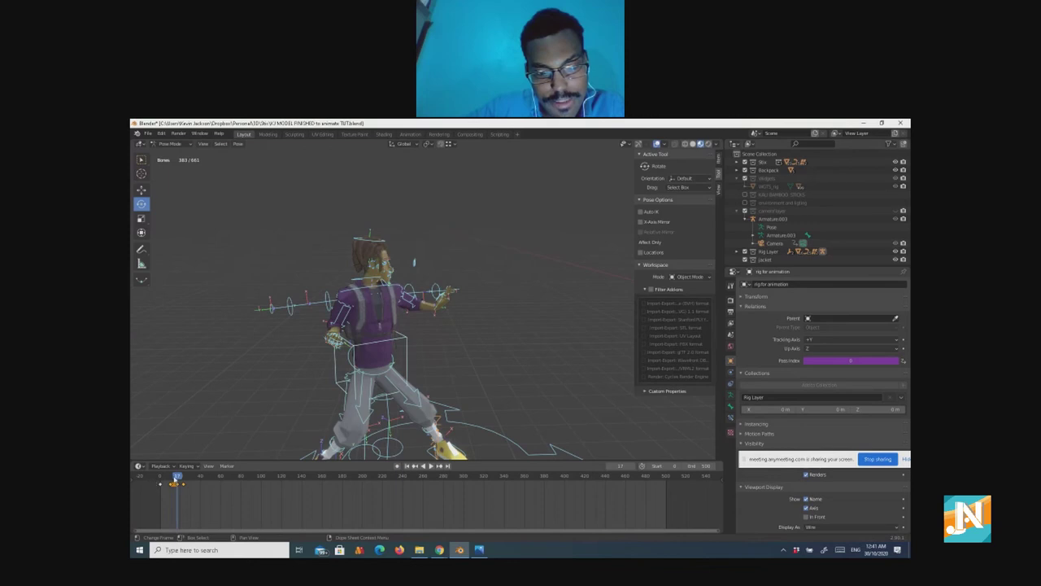
pyautogui.press('space')
pyautogui.hotkey('shift', 'Left')
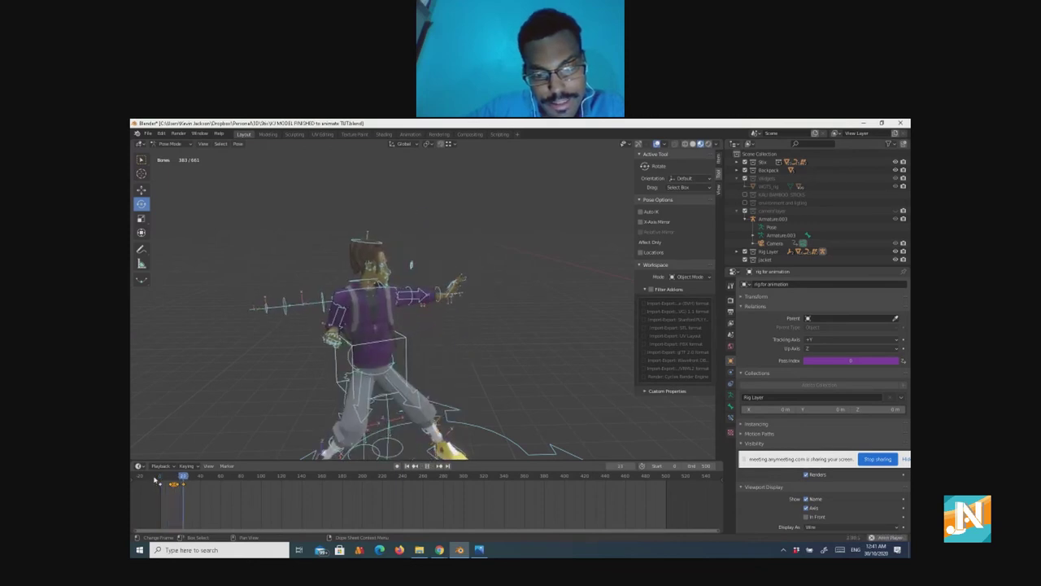
pyautogui.press('space')
pyautogui.click(159, 475)
pyautogui.press('space')
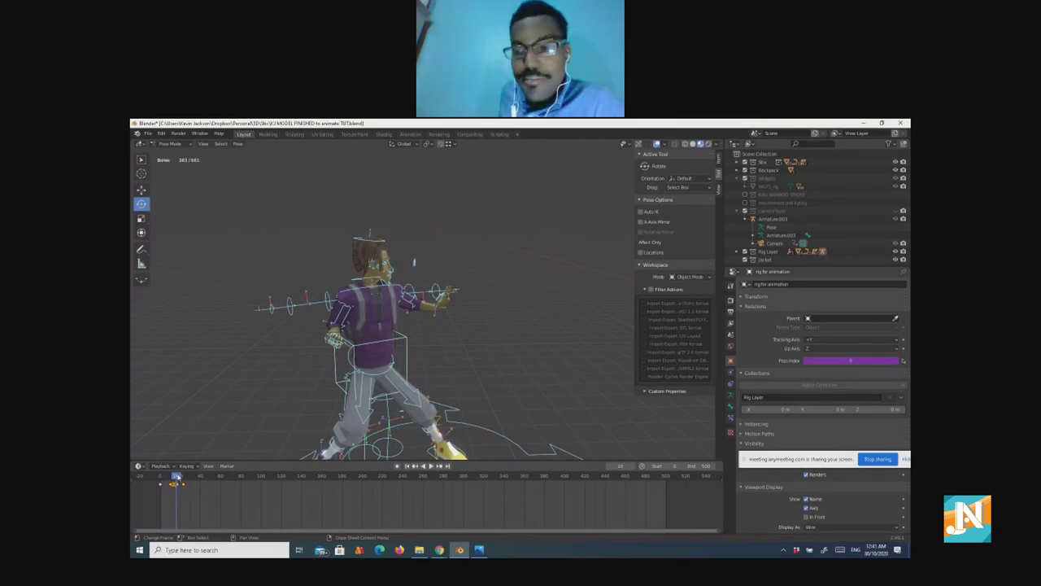
pyautogui.press('space')
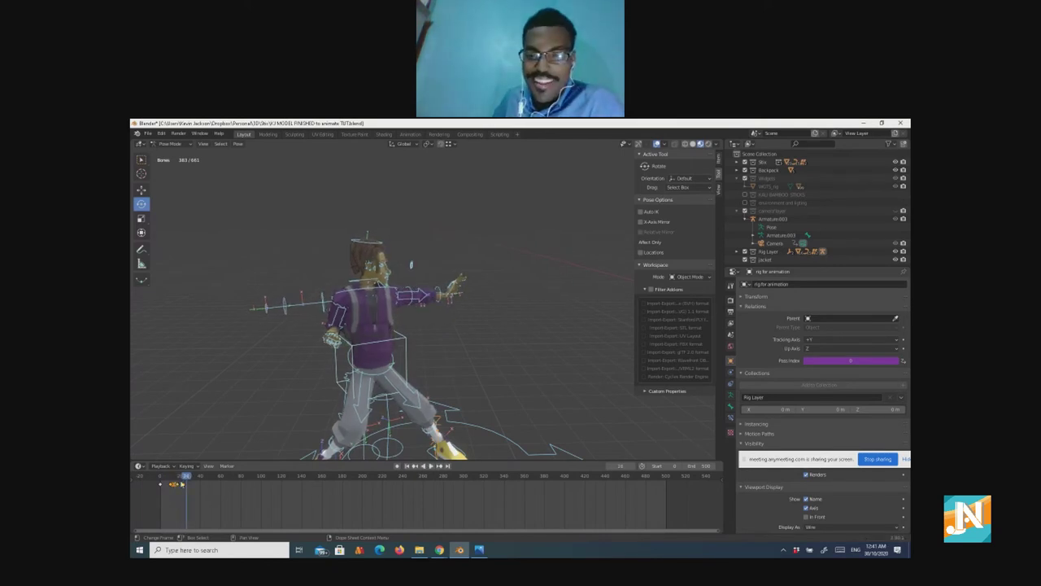
pyautogui.press('space')
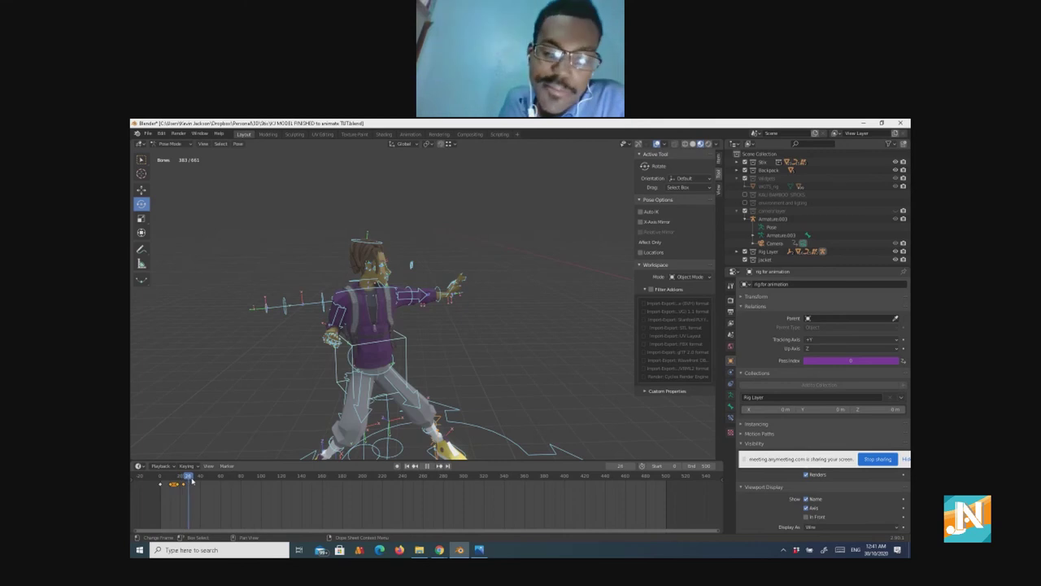
pyautogui.press('space')
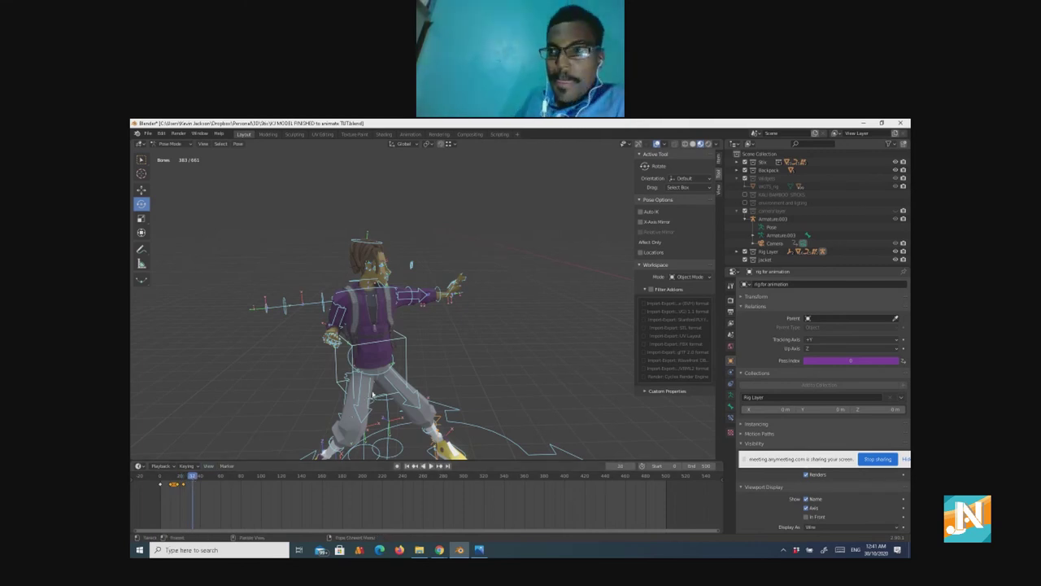
# Step: Select only the hip control bone and rotate it around the global Z axis
pyautogui.hotkey('alt', 'a')
pyautogui.click(338, 371)
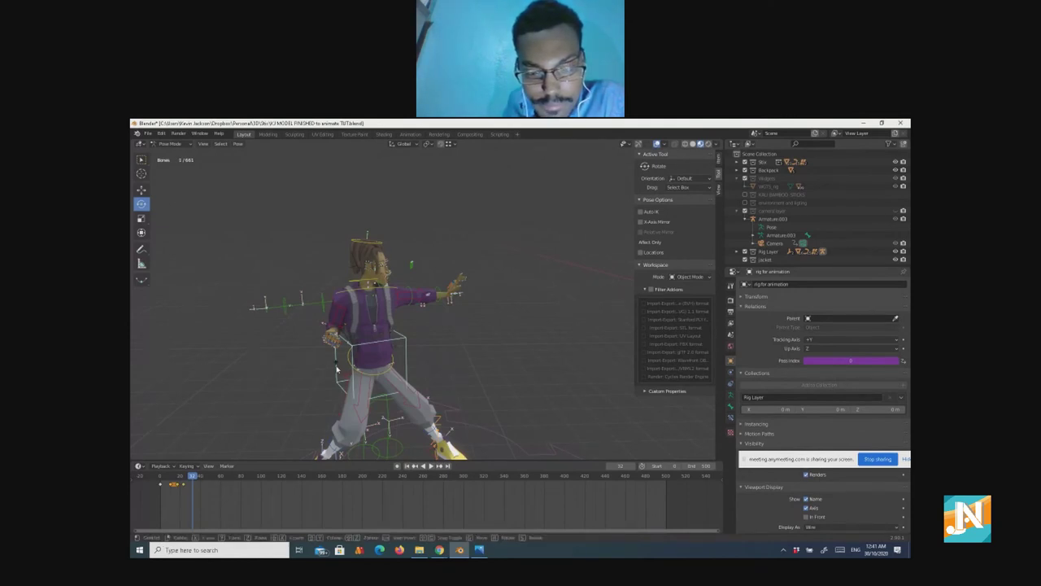
pyautogui.press('r')
pyautogui.press('z')
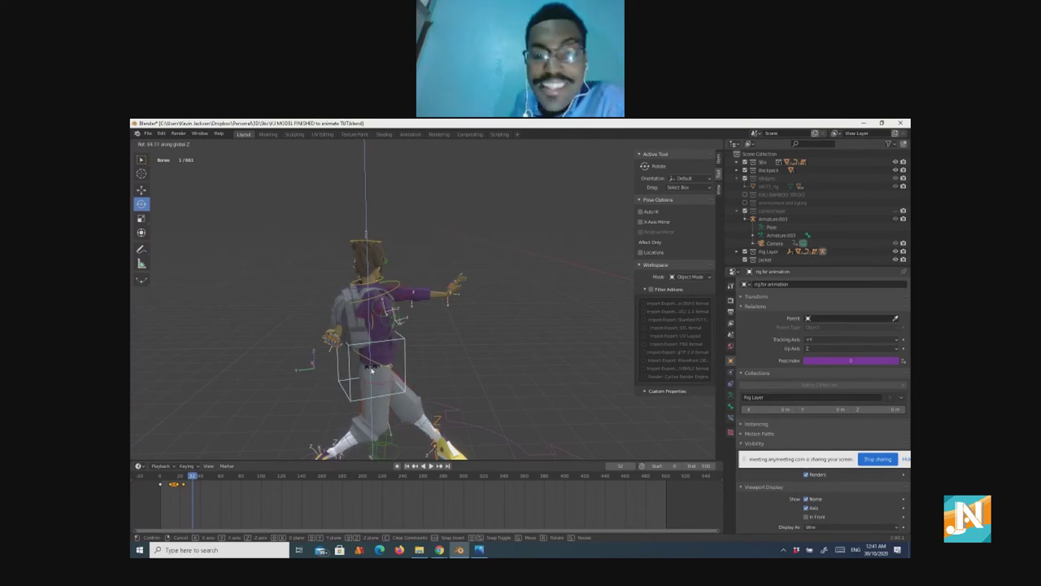
pyautogui.click(372, 371)
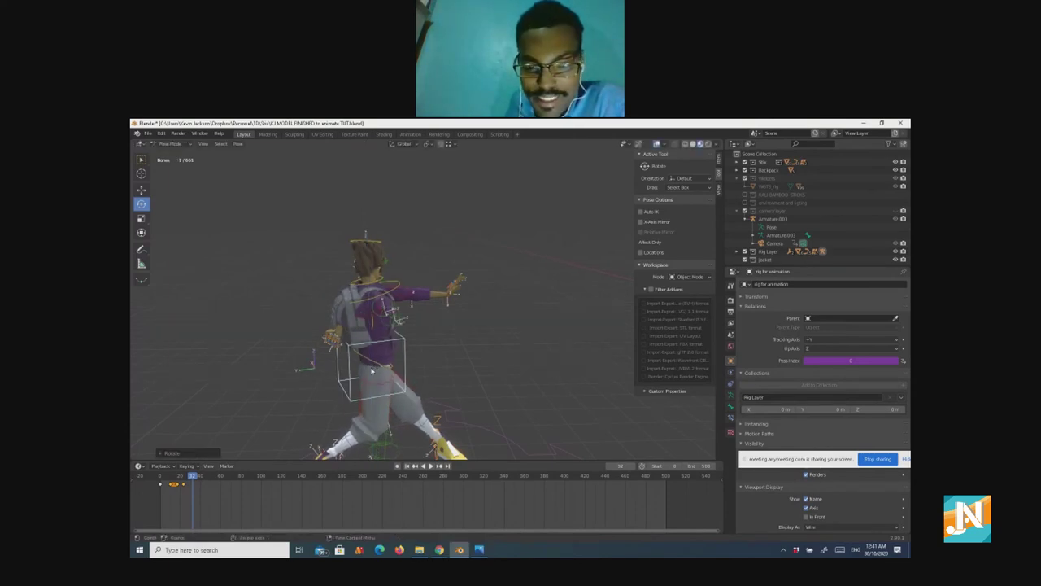
# Step: From a rear view, move the hand bone outward away from the body
pyautogui.moveTo(339, 379); pyautogui.dragTo(388, 399, button='middle')
pyautogui.scroll(-3, 445, 388)
pyautogui.scroll(5, 387, 398)
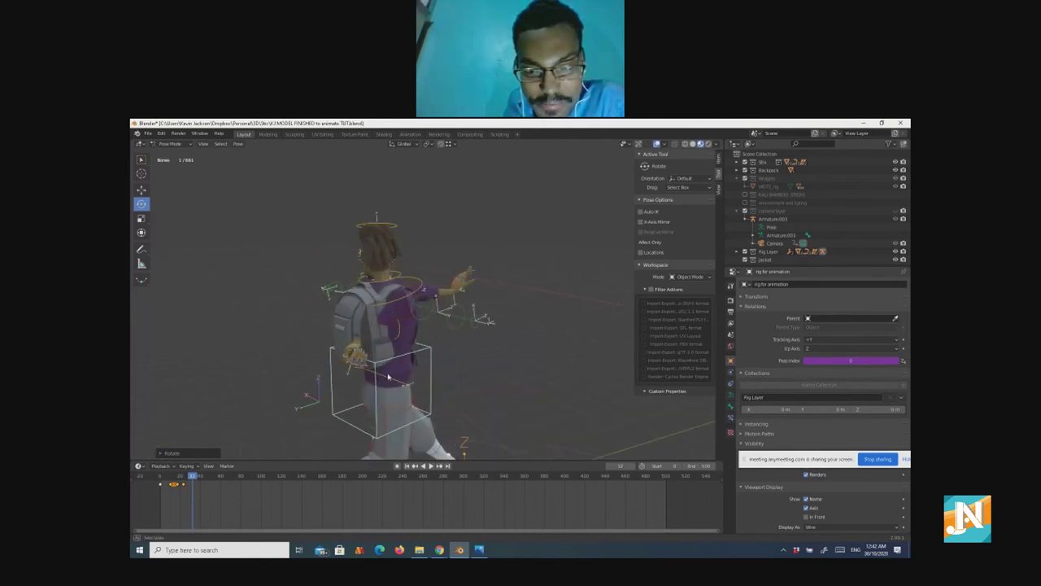
pyautogui.moveTo(361, 373); pyautogui.dragTo(440, 332, button='middle')
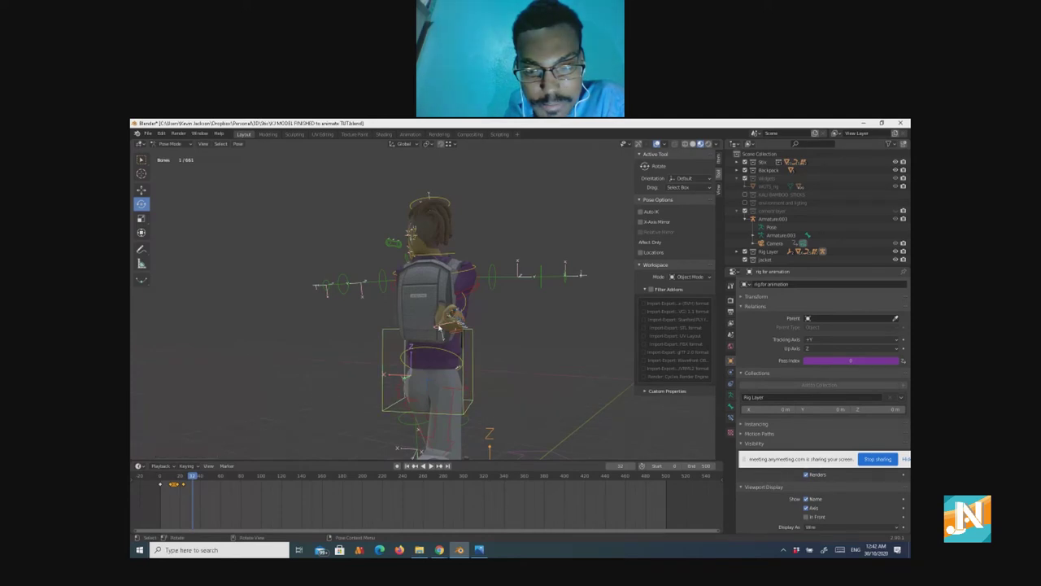
pyautogui.press('g')
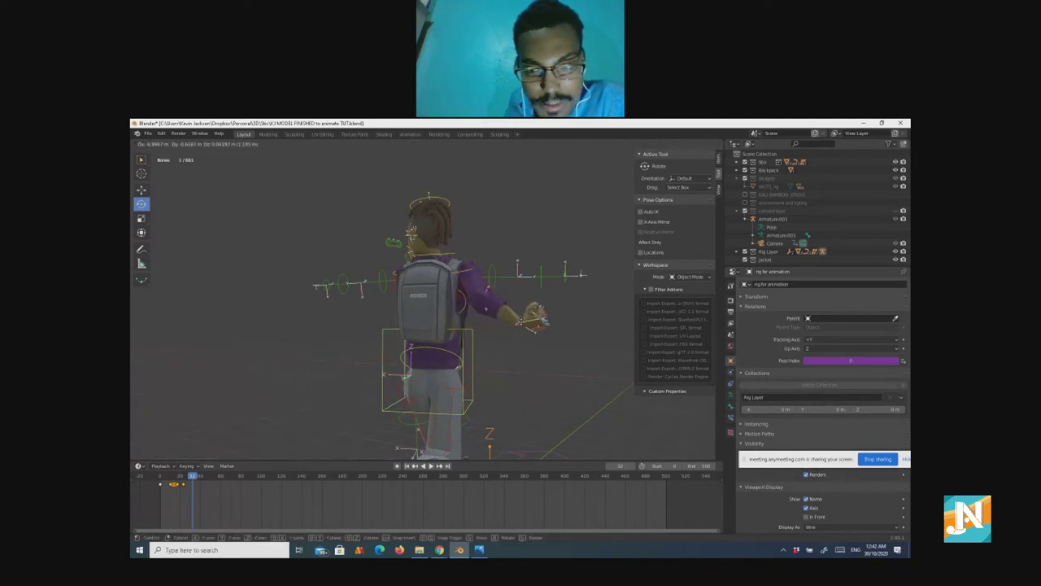
pyautogui.click(511, 334)
pyautogui.moveTo(512, 333); pyautogui.dragTo(411, 289, button='middle')
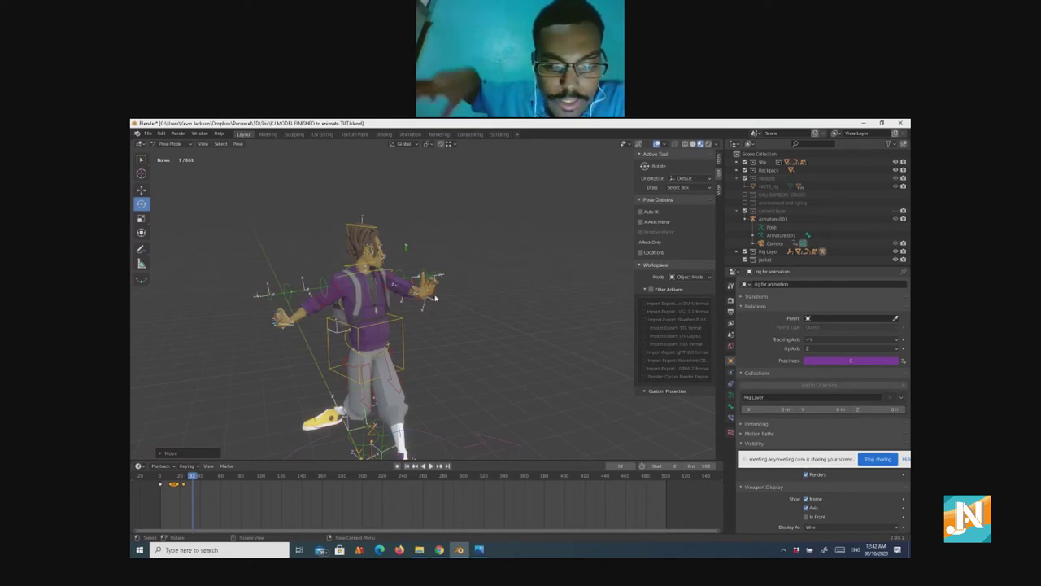
# Step: Keyframe the current pose, then move the hand bone along X and freely further out
pyautogui.press('i')
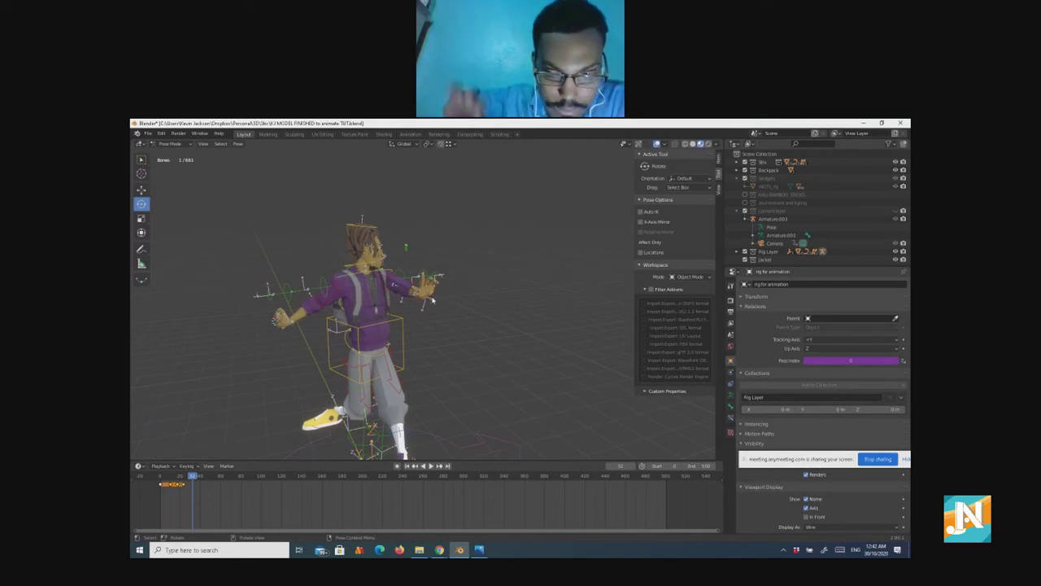
pyautogui.press('g')
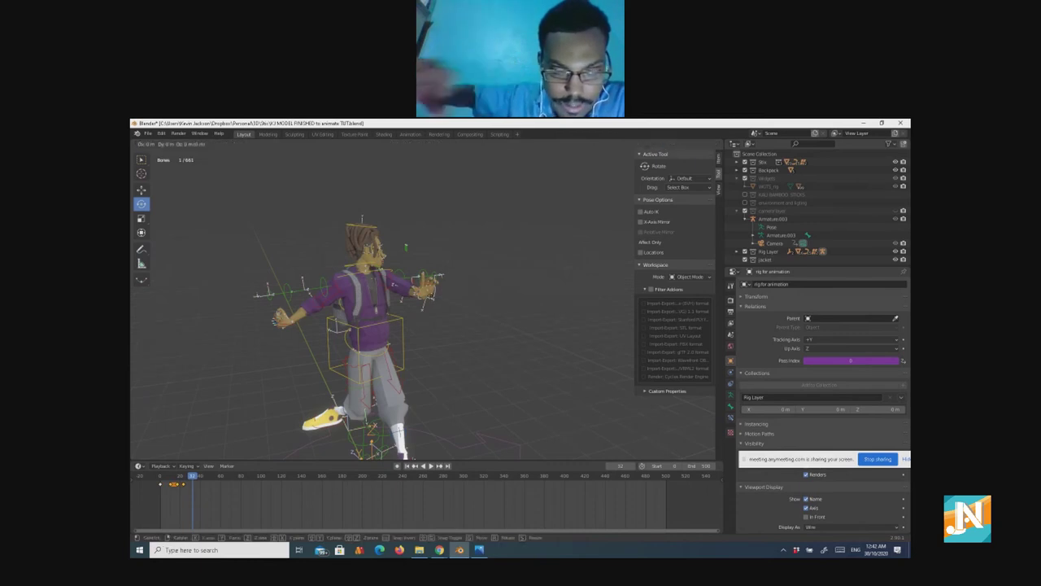
pyautogui.press('x')
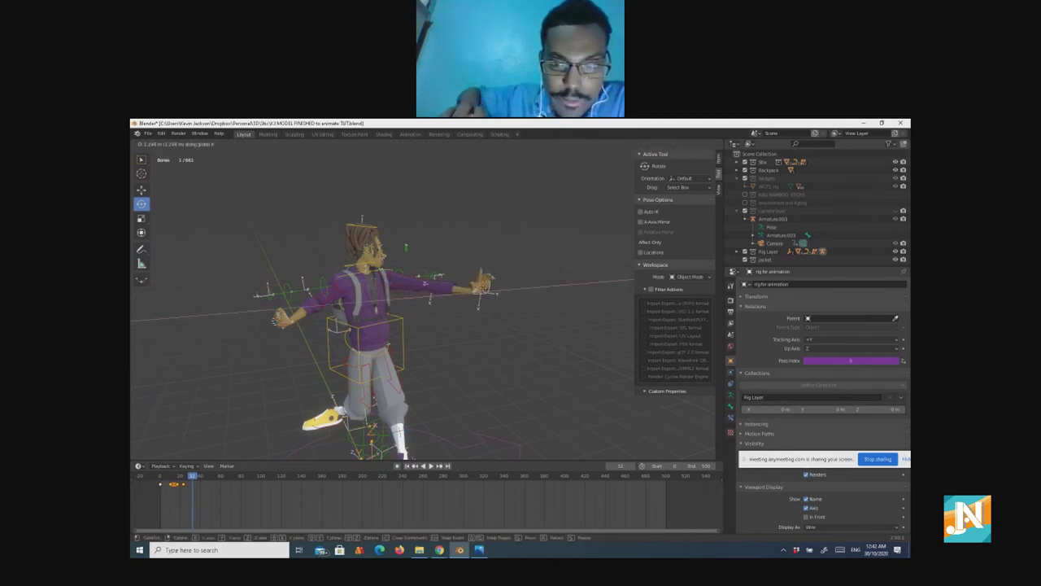
pyautogui.click(484, 291)
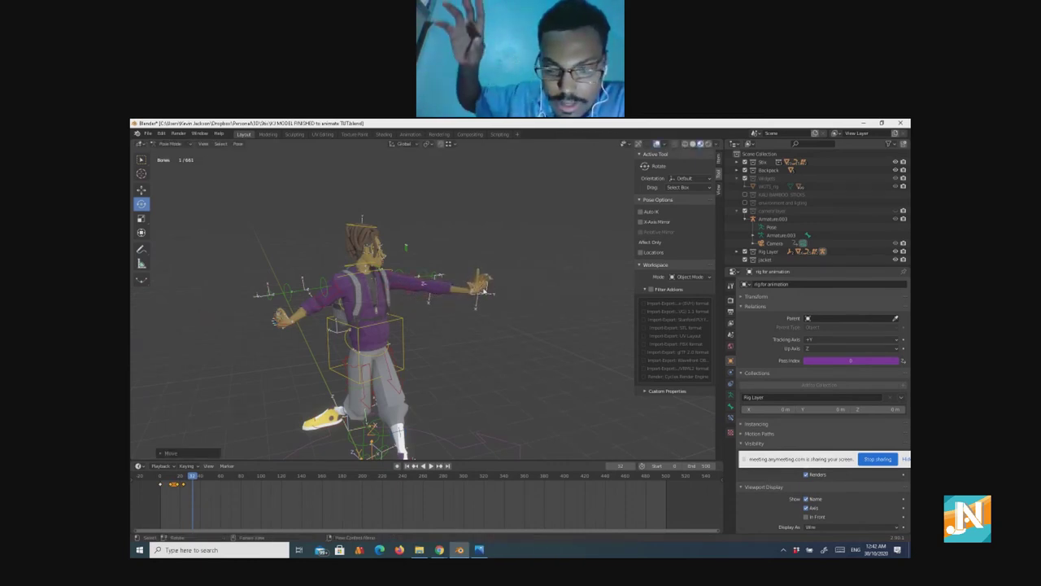
pyautogui.press('g')
pyautogui.press('z')
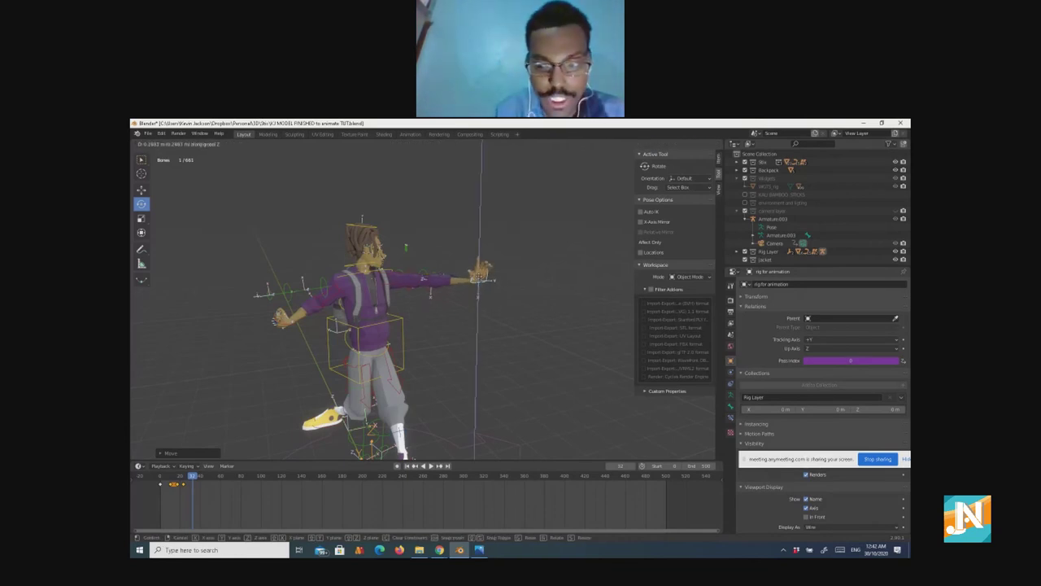
pyautogui.press('z')
pyautogui.press('z')
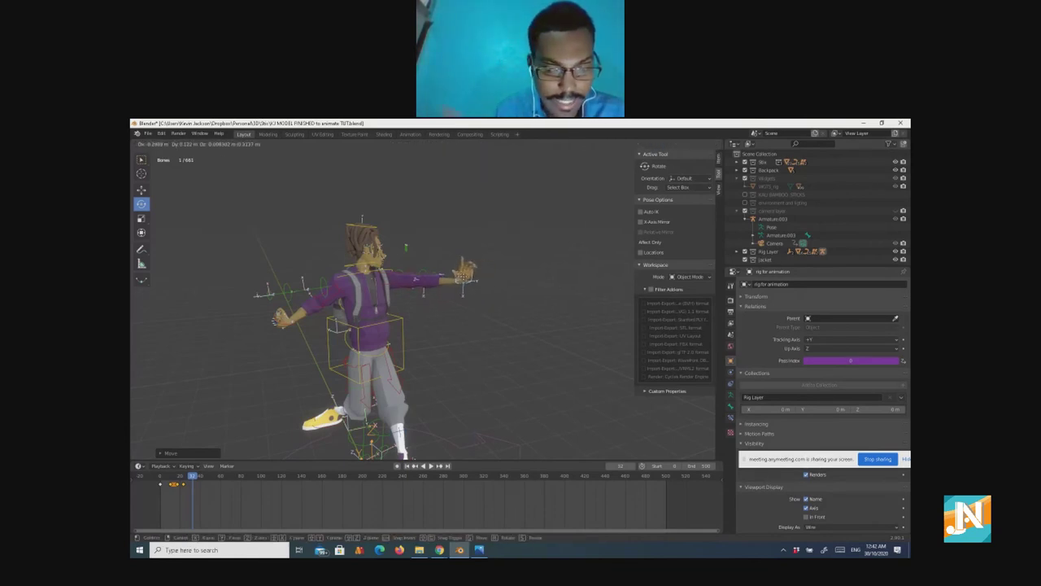
pyautogui.click(458, 285)
pyautogui.moveTo(460, 306); pyautogui.dragTo(448, 303, button='middle')
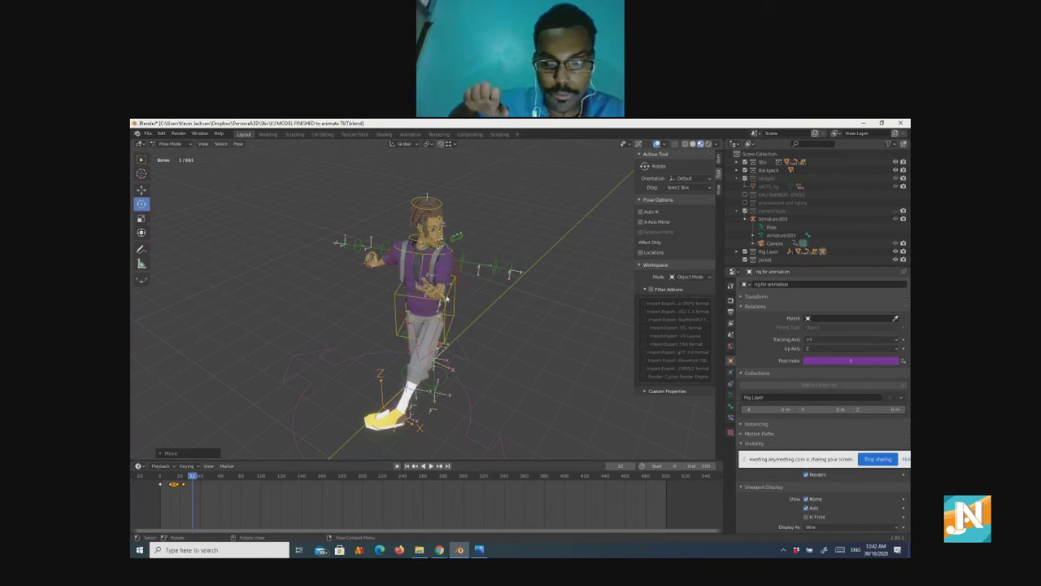
# Step: Move the other hand bone outward from the body
pyautogui.press('g')
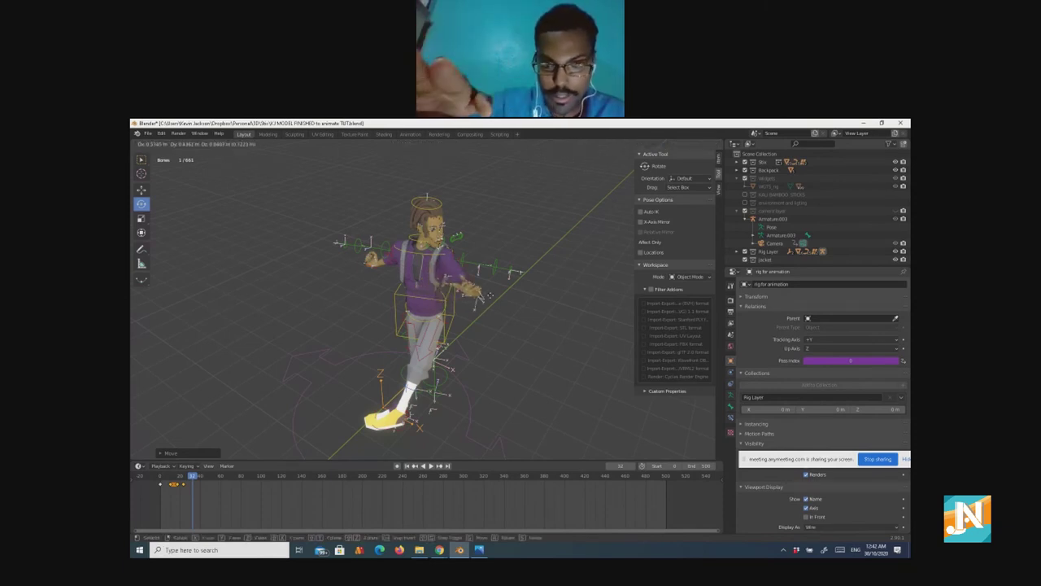
pyautogui.click(491, 298)
pyautogui.moveTo(493, 310); pyautogui.dragTo(331, 362, button='middle')
# Step: Rotate the lowered hand around Y and slide it along X toward the waist, keeping its height
pyautogui.scroll(3, 330, 362)
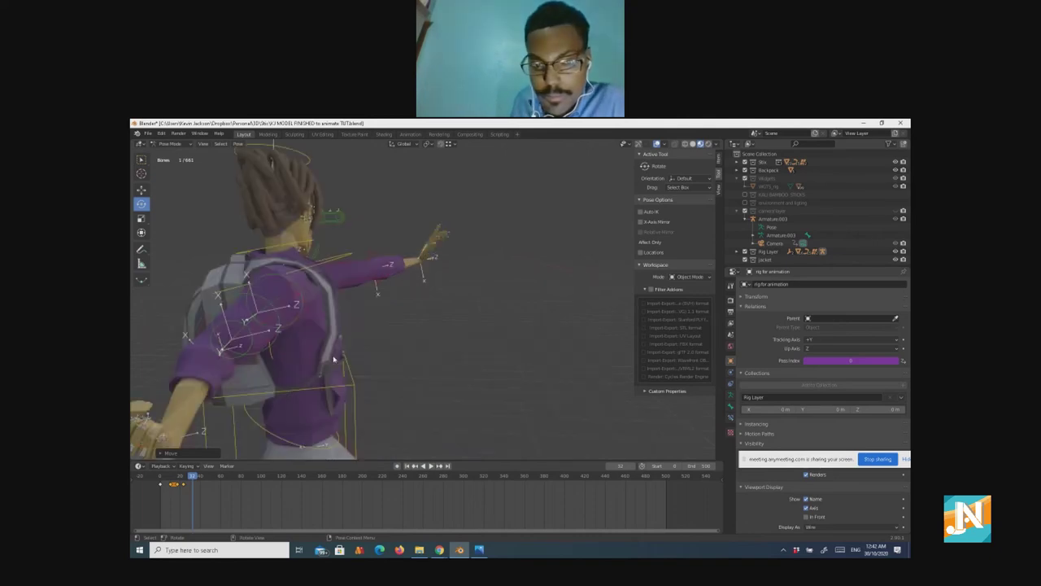
pyautogui.scroll(-3, 249, 402)
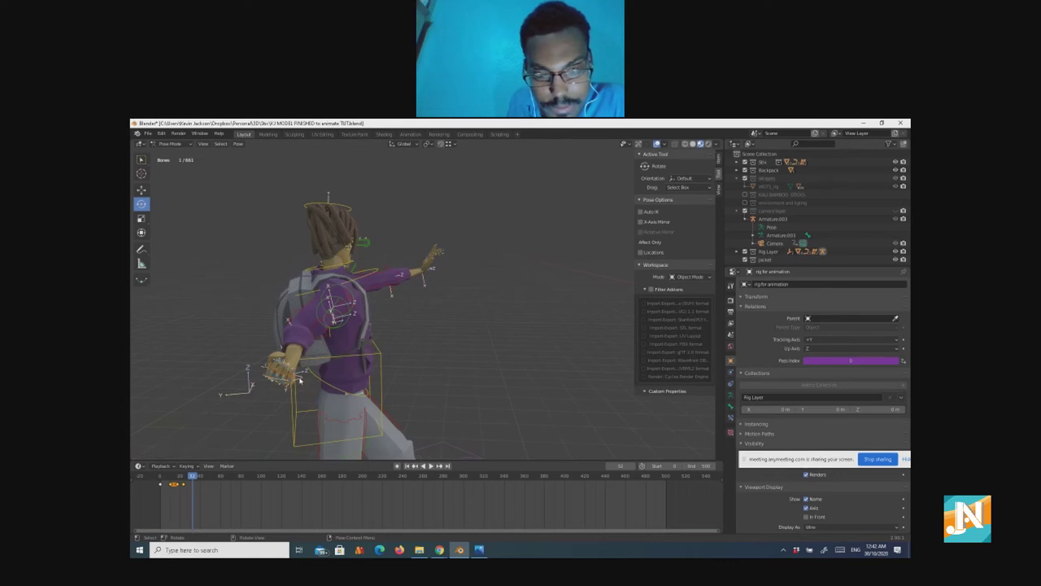
pyautogui.press('r')
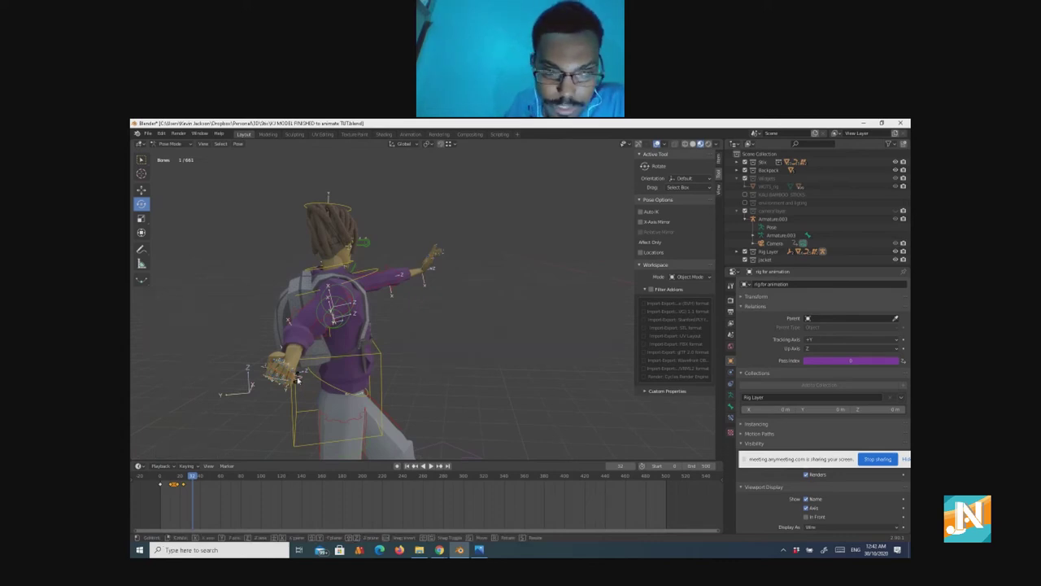
pyautogui.press('y')
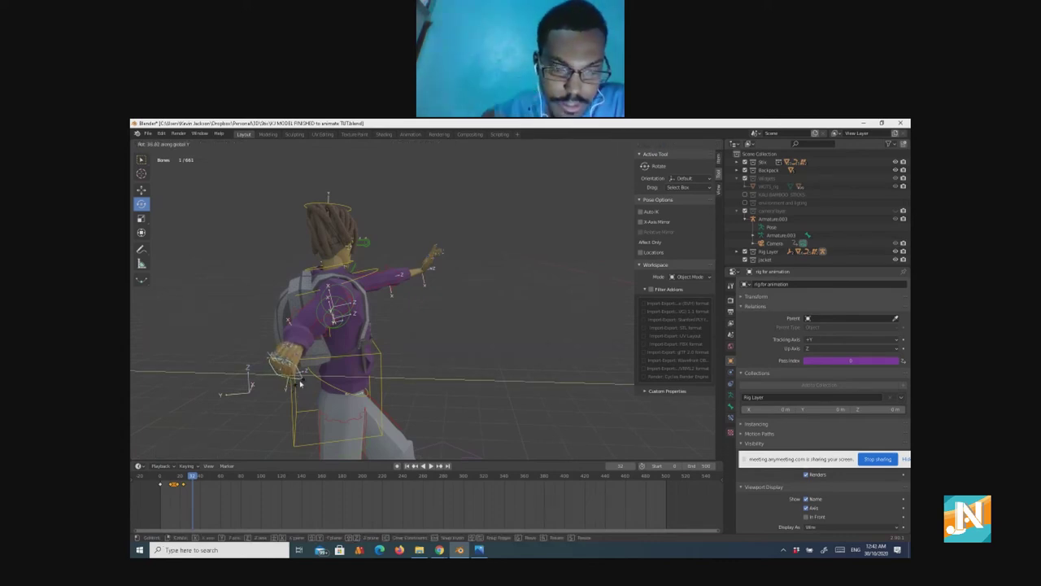
pyautogui.click(300, 386)
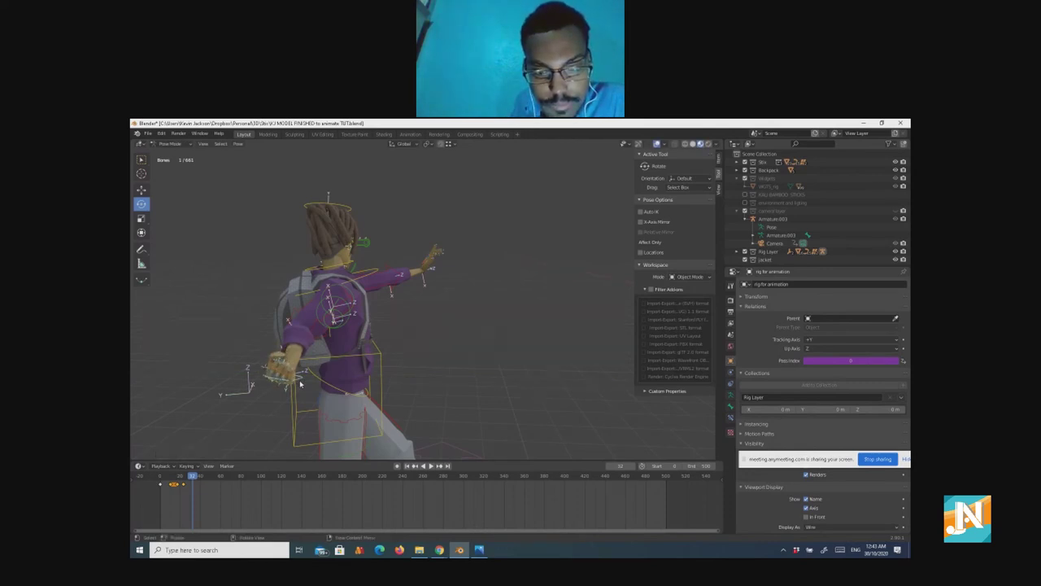
pyautogui.press('g')
pyautogui.press('x')
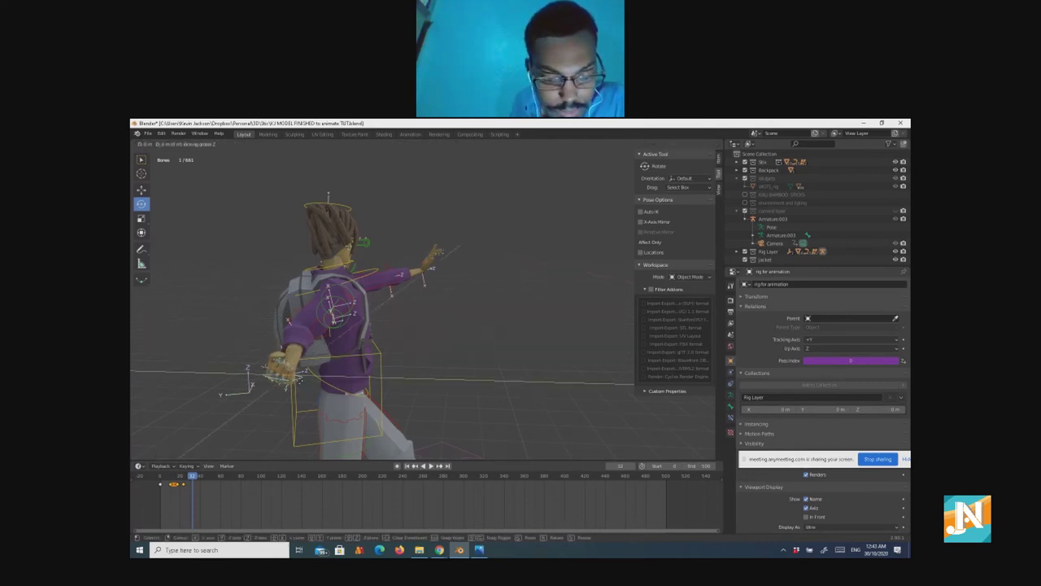
pyautogui.hotkey('shift', 'z')
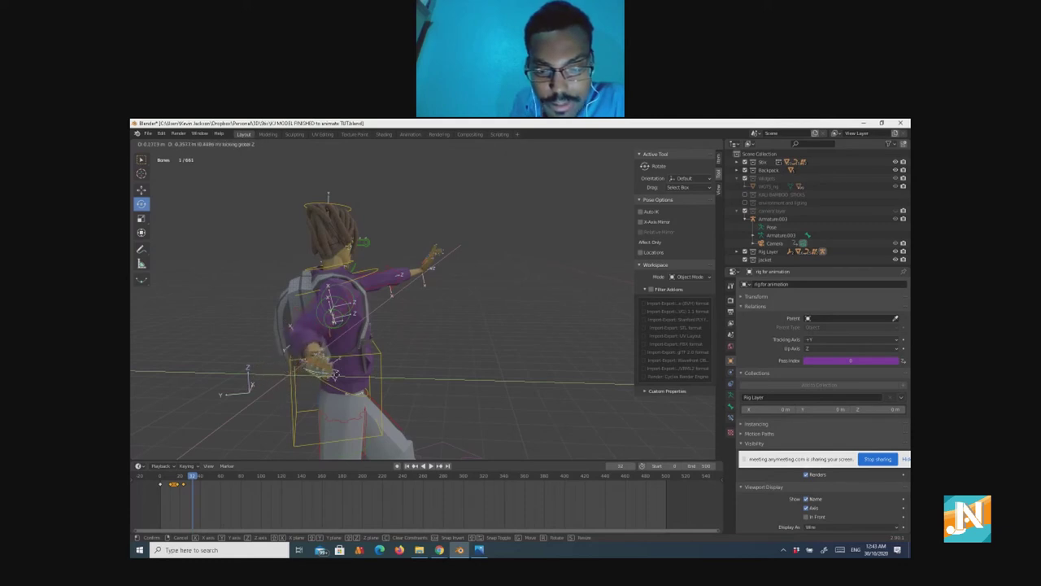
pyautogui.click(336, 376)
# Step: Turn the hand further around the global Y axis, then around X
pyautogui.press('r')
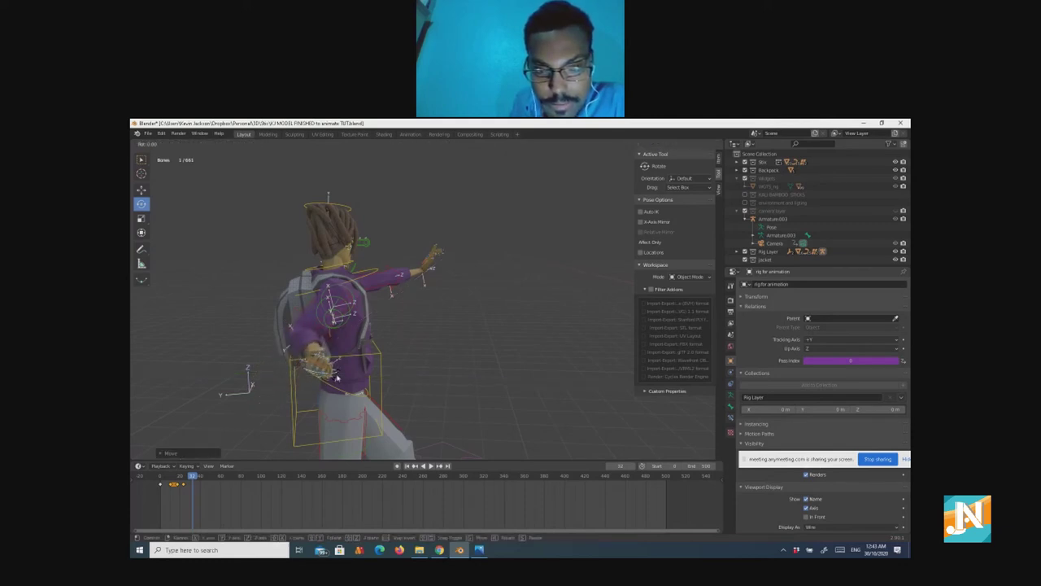
pyautogui.press('y')
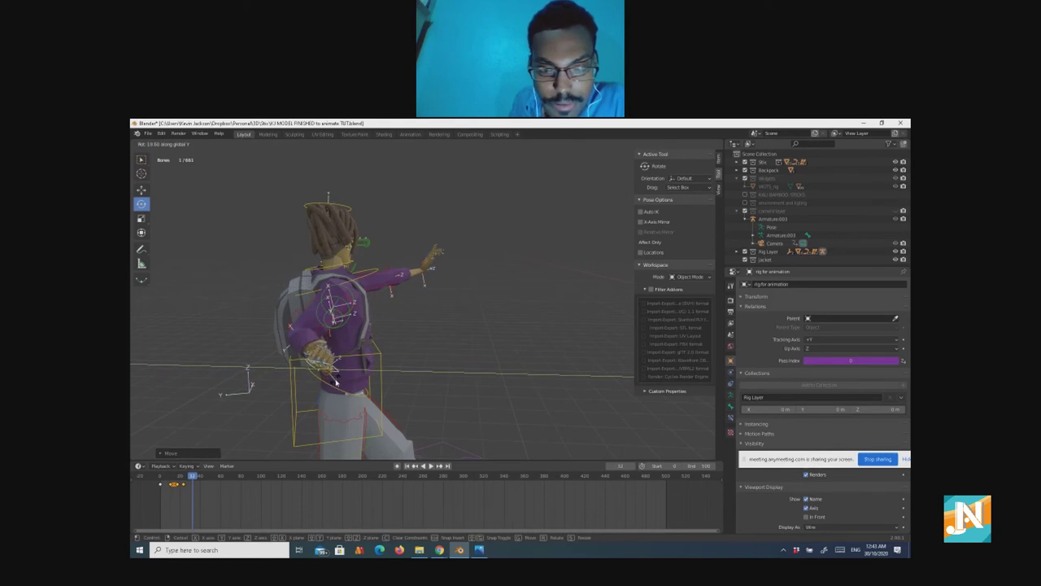
pyautogui.click(335, 382)
pyautogui.press('r')
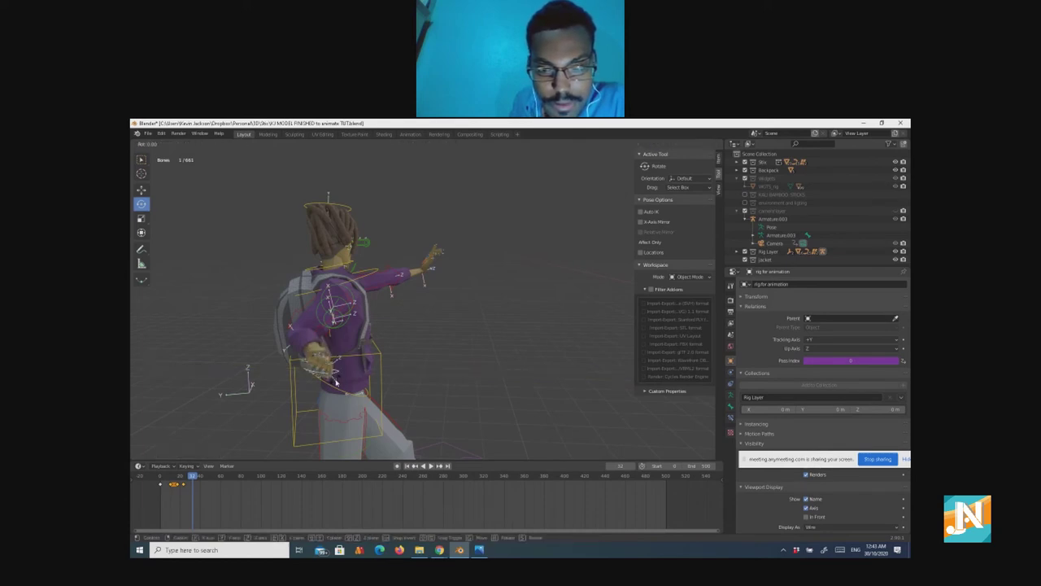
pyautogui.press('y')
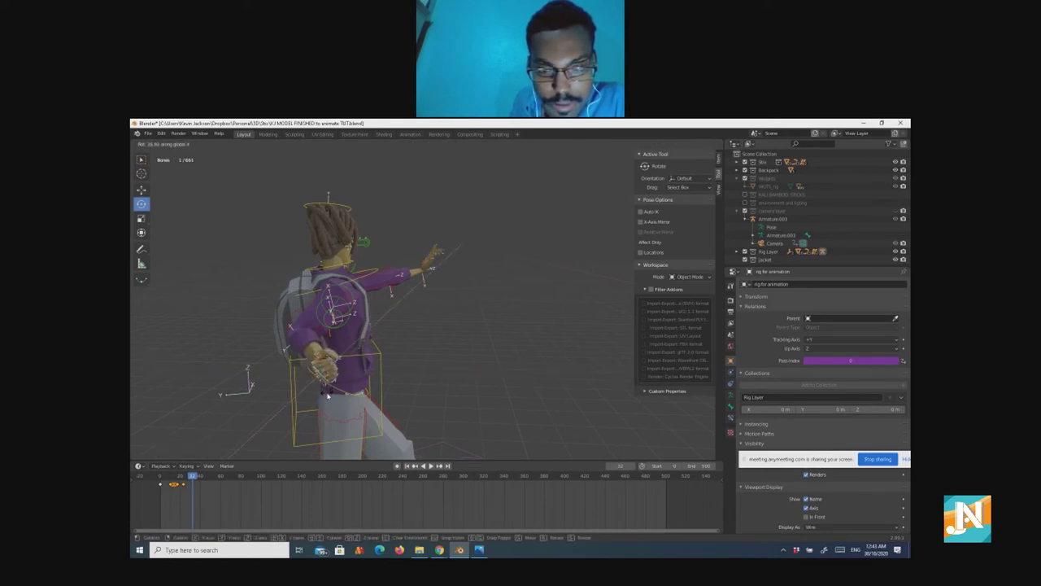
pyautogui.press('x')
pyautogui.click(320, 393)
pyautogui.scroll(6, 333, 389)
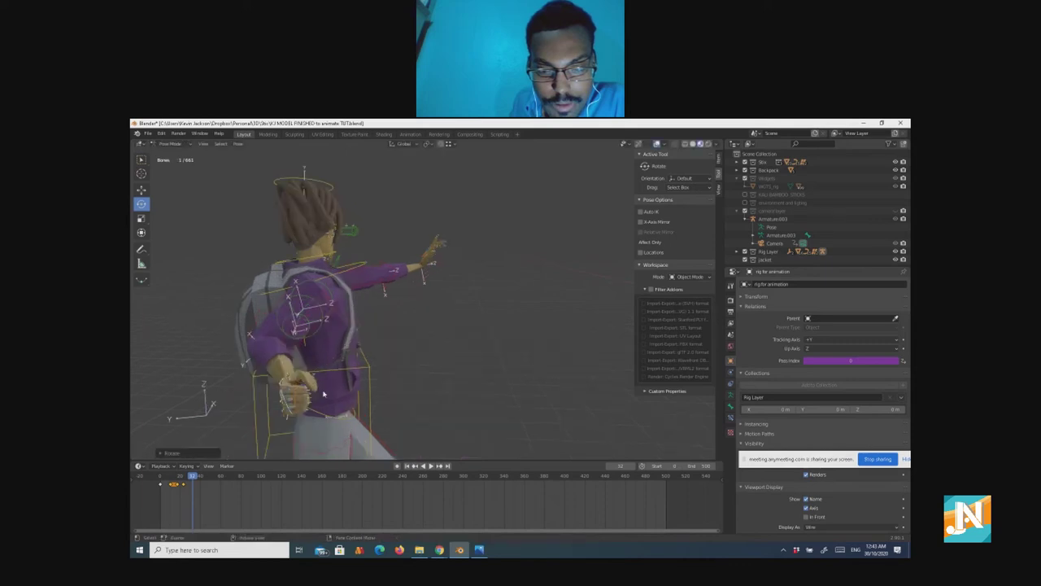
pyautogui.moveTo(345, 385); pyautogui.dragTo(331, 406, button='middle')
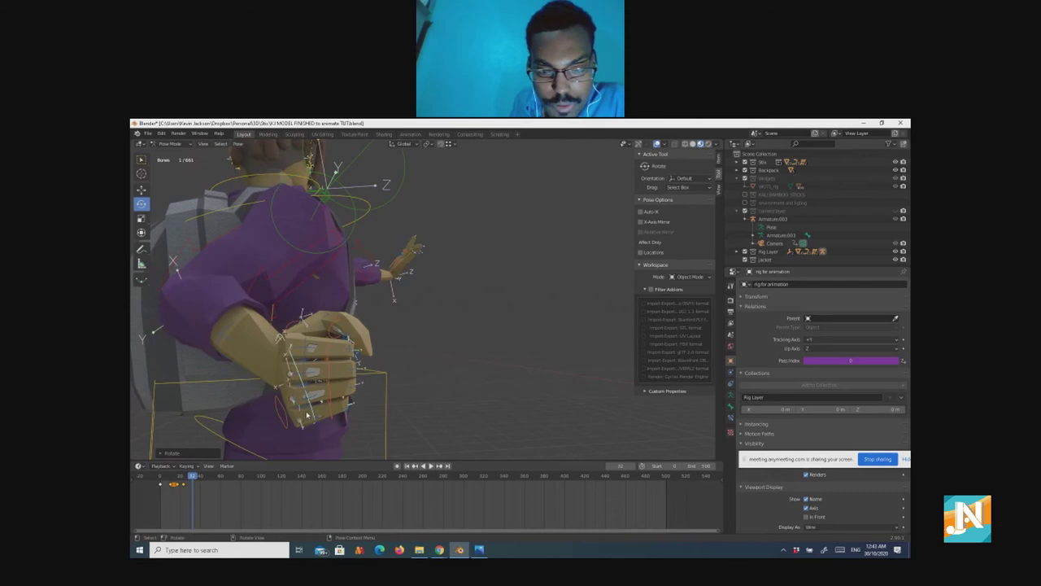
# Step: Rotate the hand around the global Z axis, then about 33° around X
pyautogui.press('r')
pyautogui.press('y')
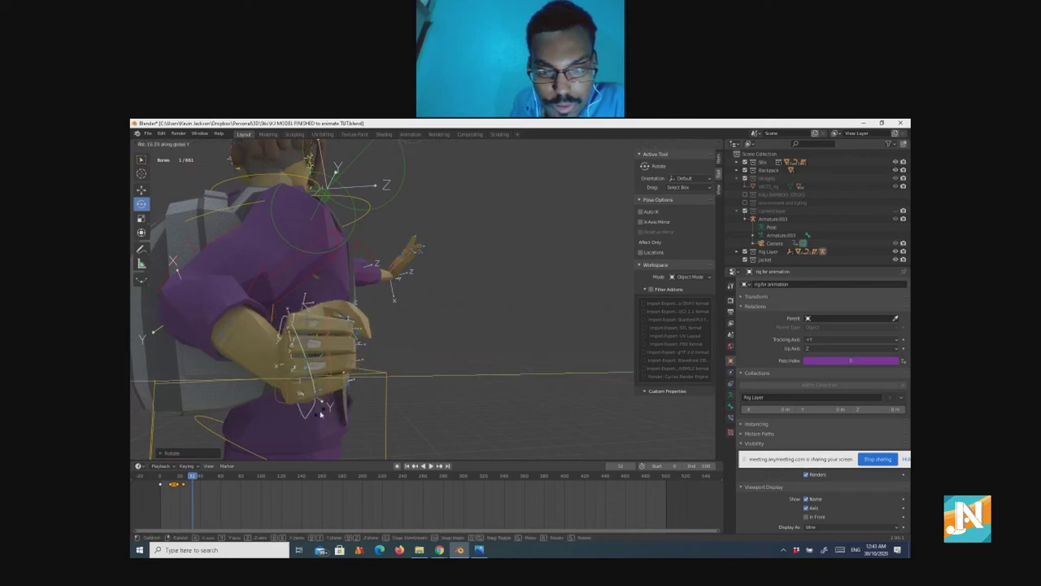
pyautogui.press('y')
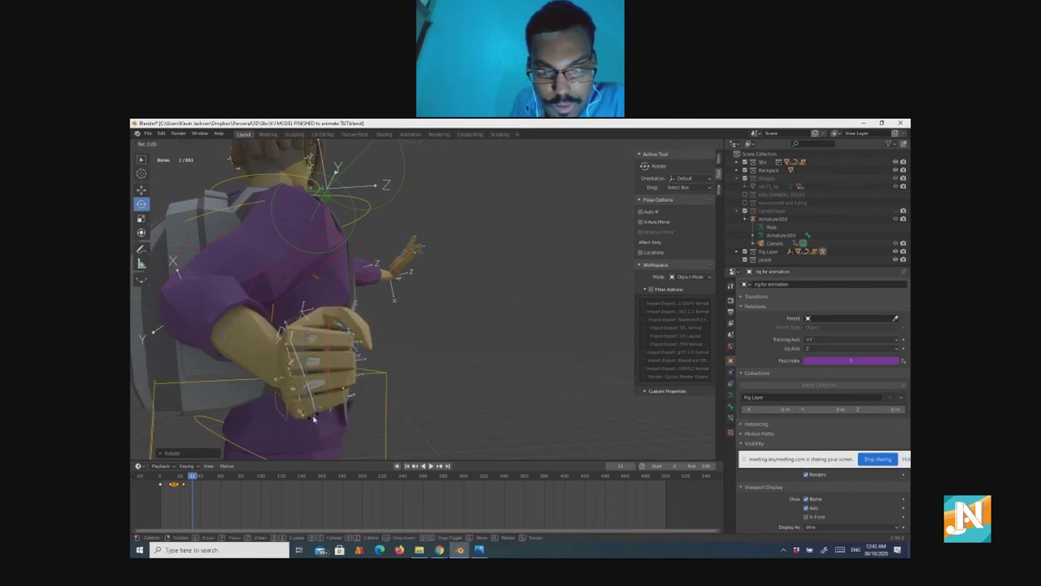
pyautogui.press('z')
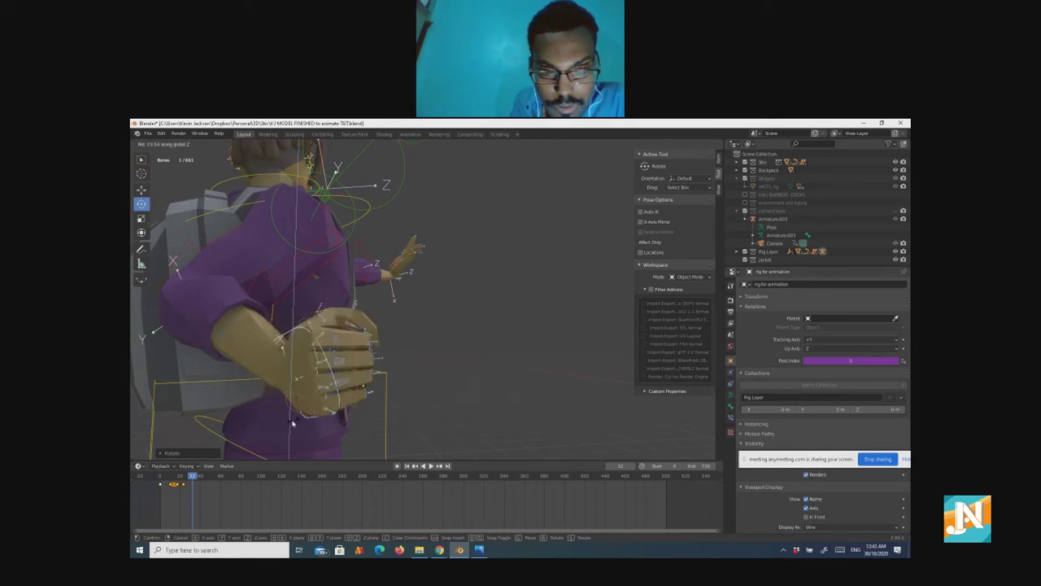
pyautogui.click(271, 422)
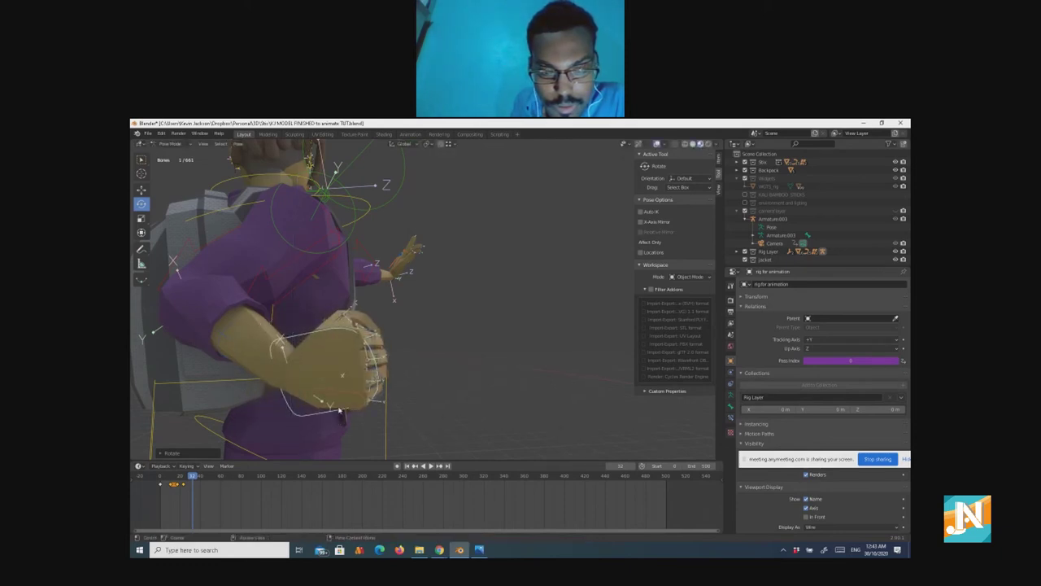
pyautogui.press('r')
pyautogui.press('x')
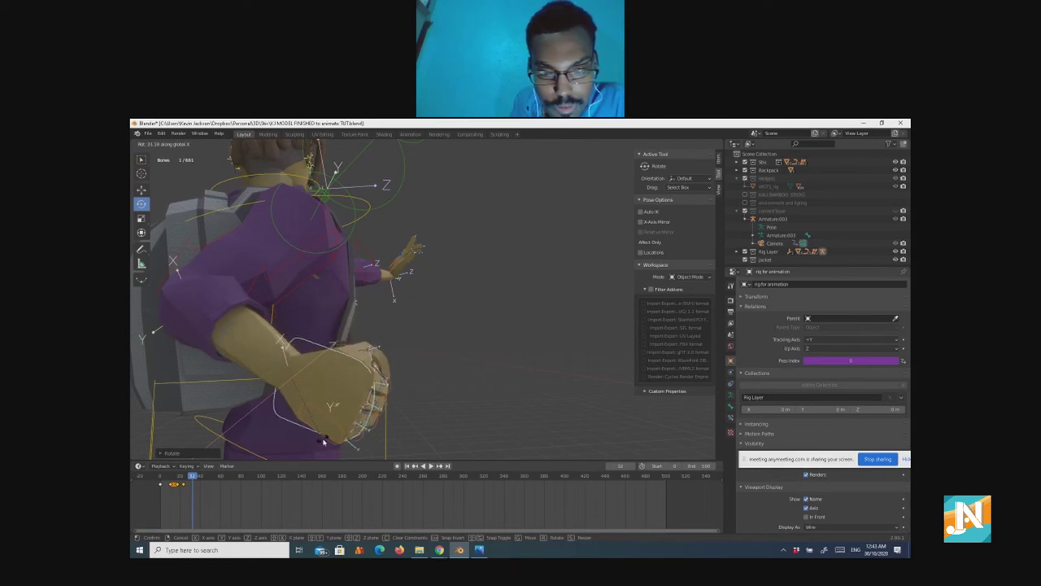
pyautogui.click(323, 440)
pyautogui.moveTo(325, 441); pyautogui.dragTo(229, 440, button='middle')
pyautogui.moveTo(188, 437); pyautogui.dragTo(343, 450, button='middle')
# Step: Try a rotation on the selected bone, cancel it, and adjust its scale instead
pyautogui.scroll(3, 346, 411)
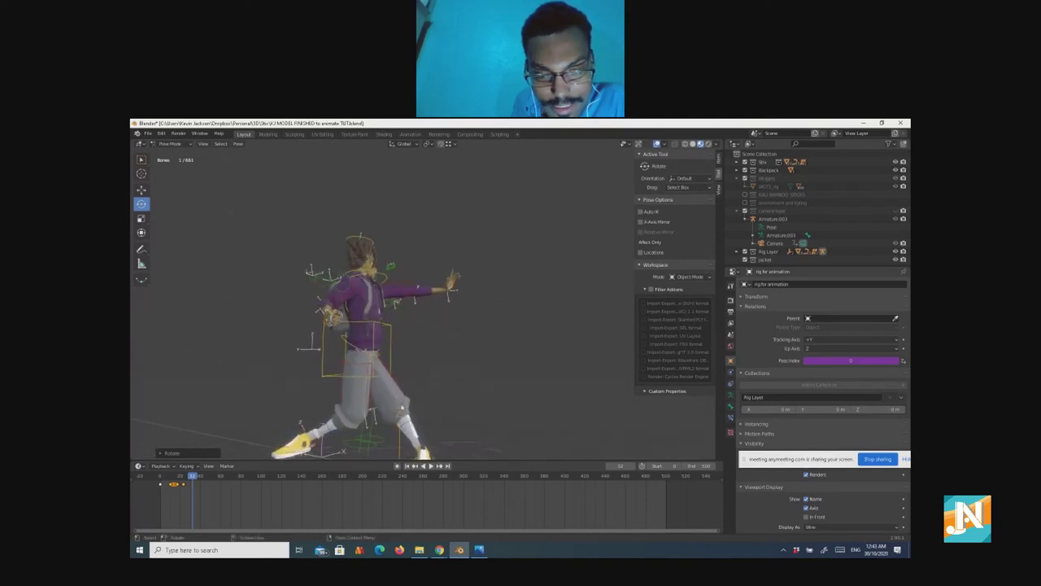
pyautogui.scroll(-2, 437, 438)
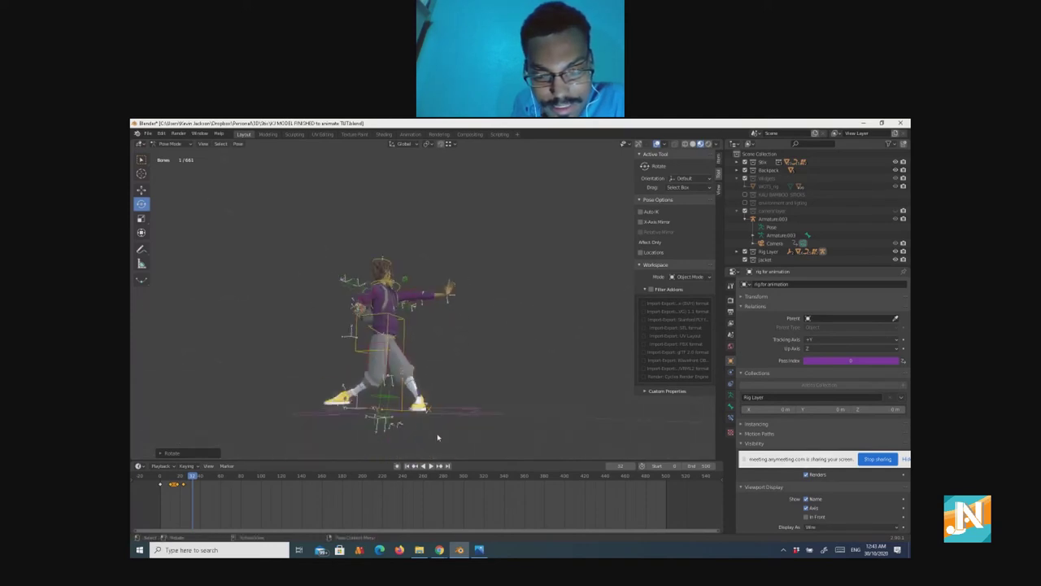
pyautogui.press('r')
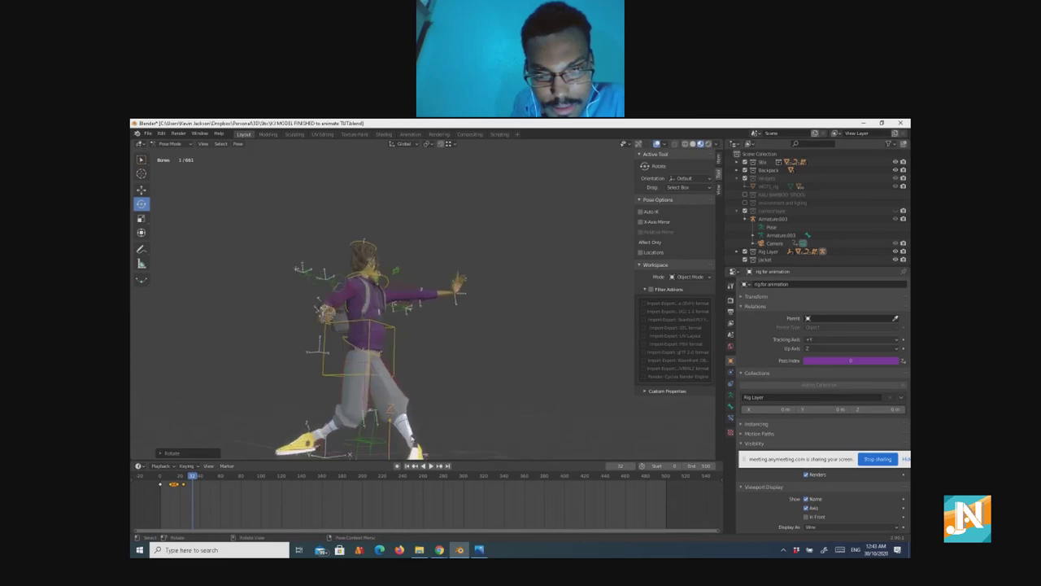
pyautogui.rightClick(418, 422)
pyautogui.moveTo(418, 422); pyautogui.dragTo(425, 443, button='middle')
pyautogui.scroll(3, 439, 407)
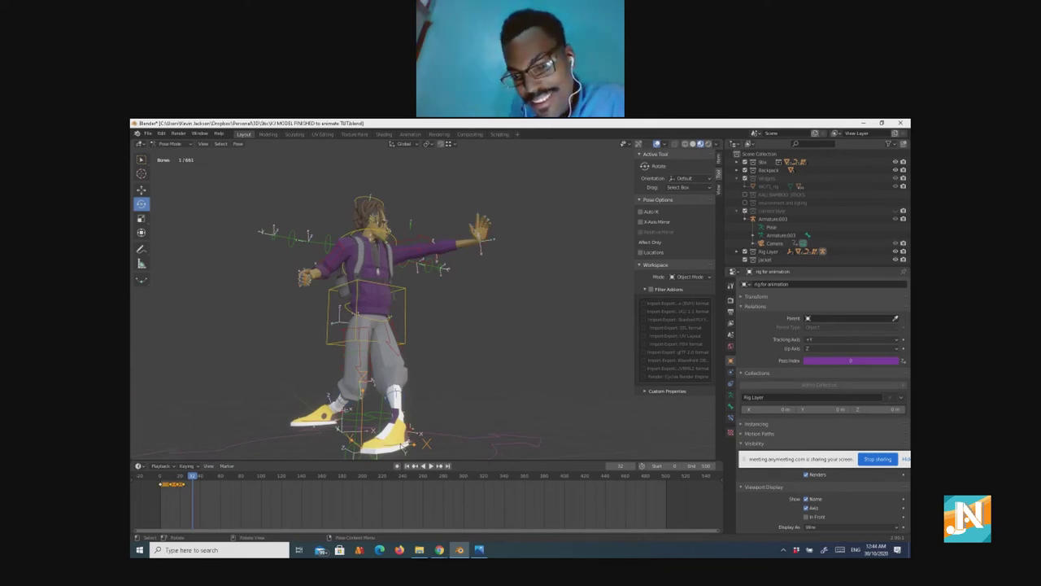
pyautogui.press('s')
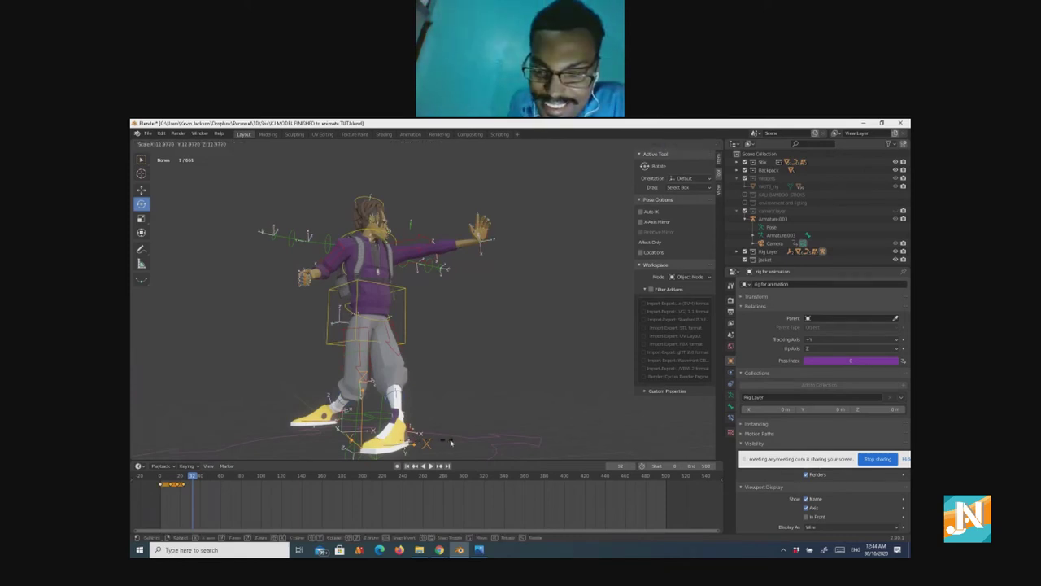
pyautogui.click(453, 441)
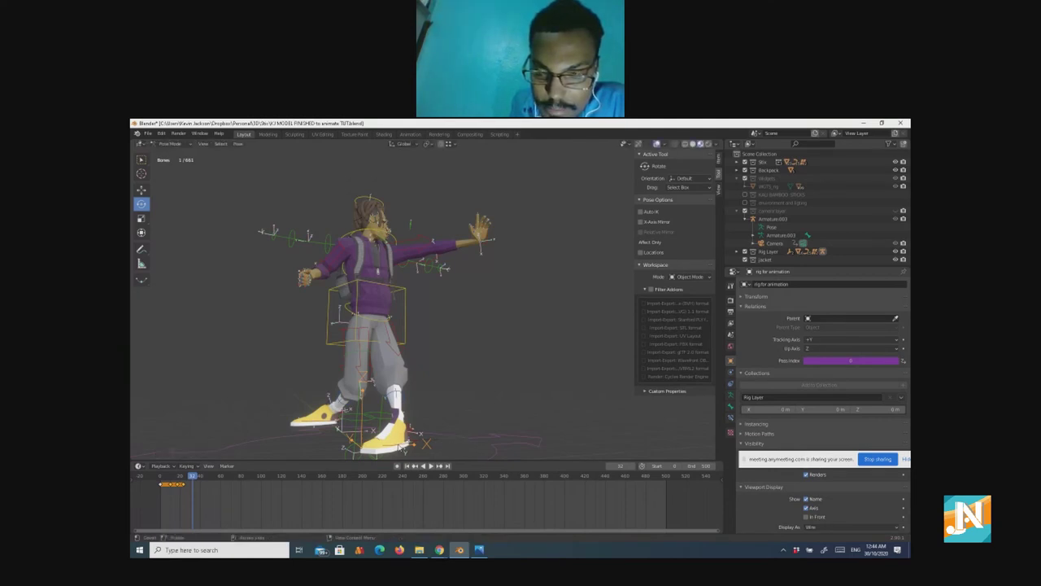
# Step: Select the foot bone and shift it sideways along the X axis
pyautogui.click(402, 445)
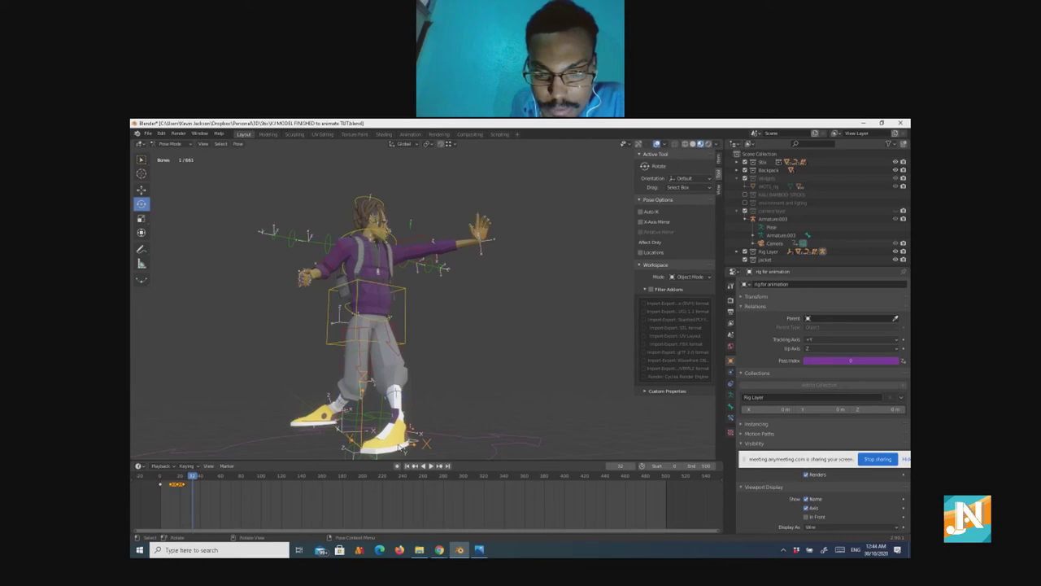
pyautogui.press('g')
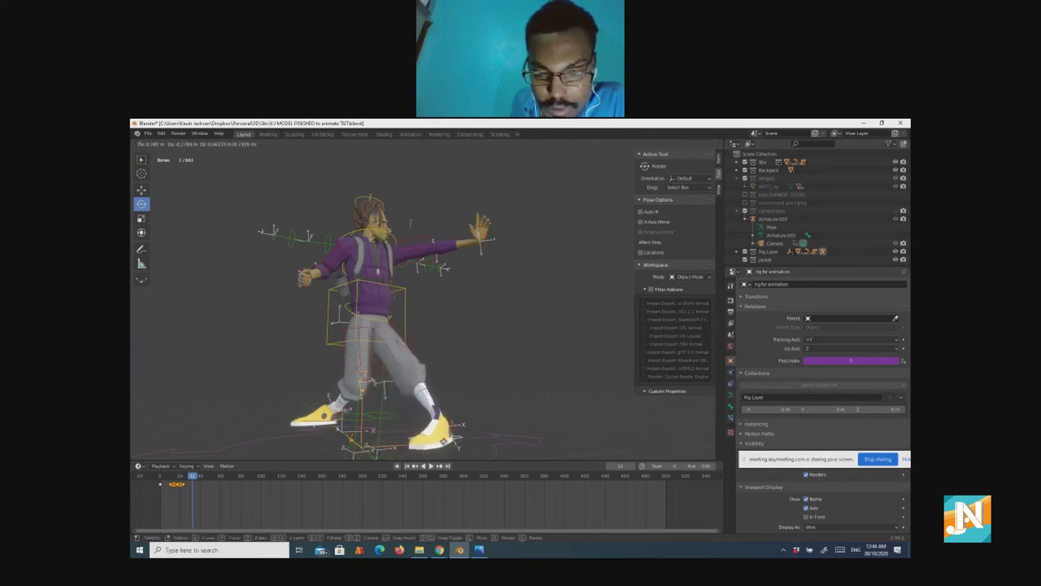
pyautogui.press('Return')
pyautogui.moveTo(293, 460); pyautogui.dragTo(358, 460, button='middle')
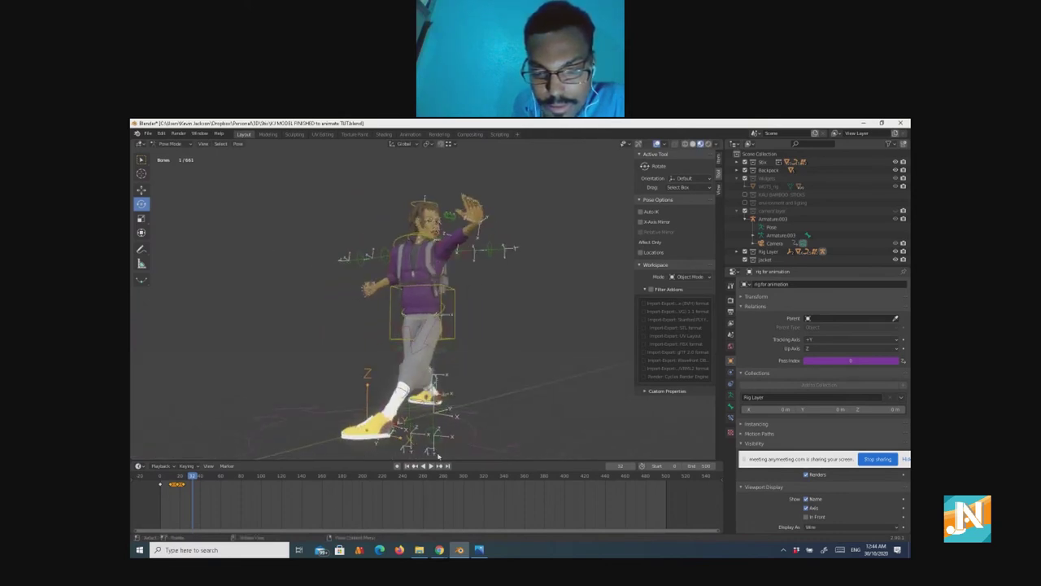
pyautogui.moveTo(438, 453); pyautogui.dragTo(394, 449, button='middle')
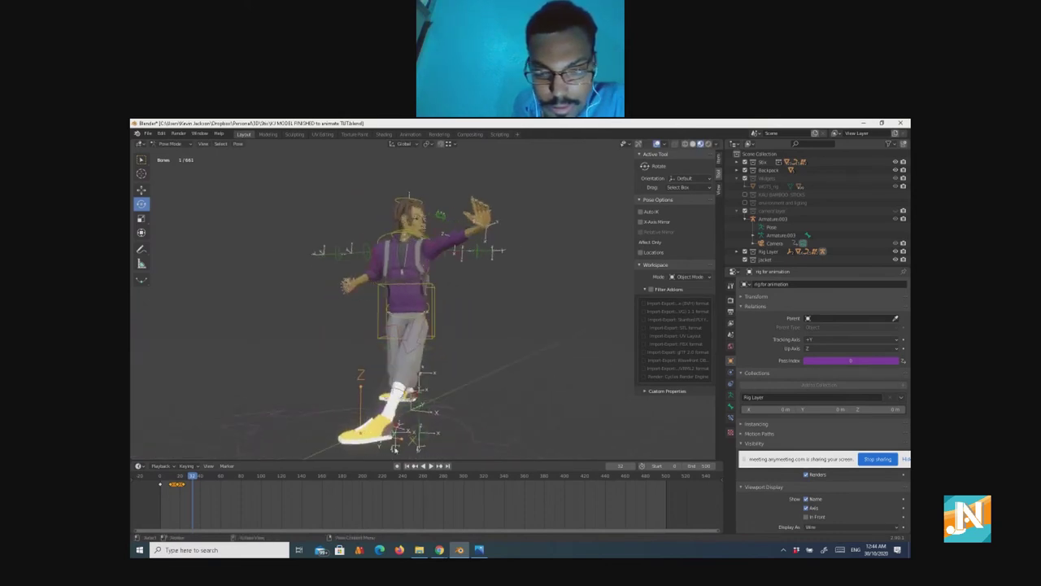
pyautogui.press('g')
pyautogui.press('x')
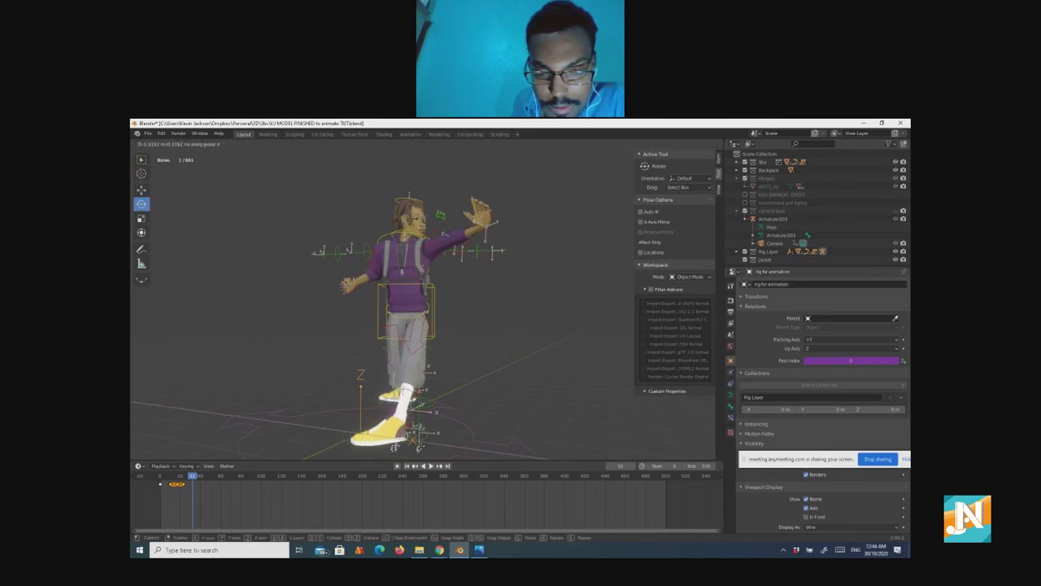
pyautogui.click(436, 452)
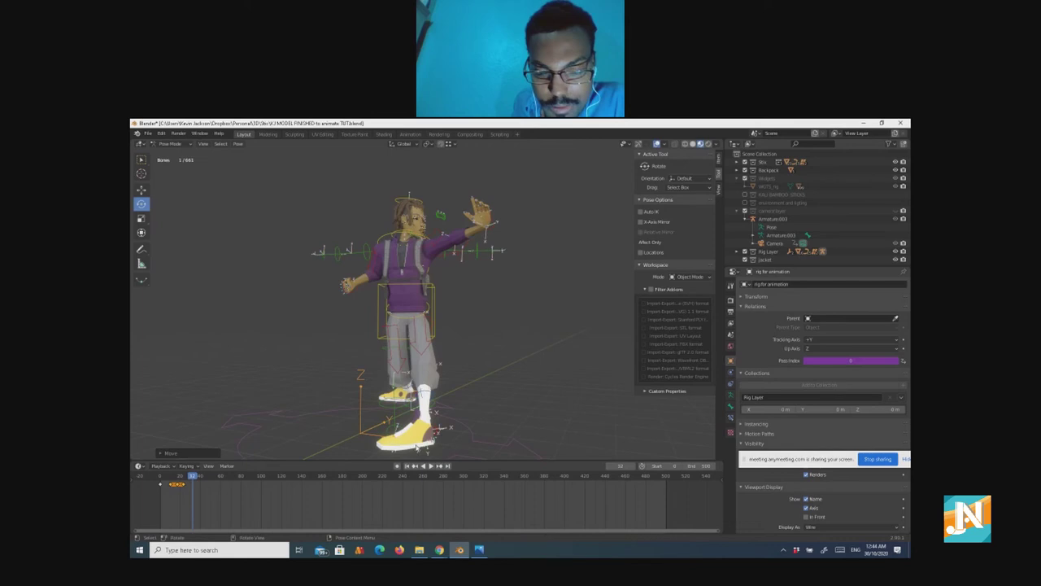
# Step: Rotate the foot bone, then turn the leg bone about 55° around the global Z axis
pyautogui.press('r')
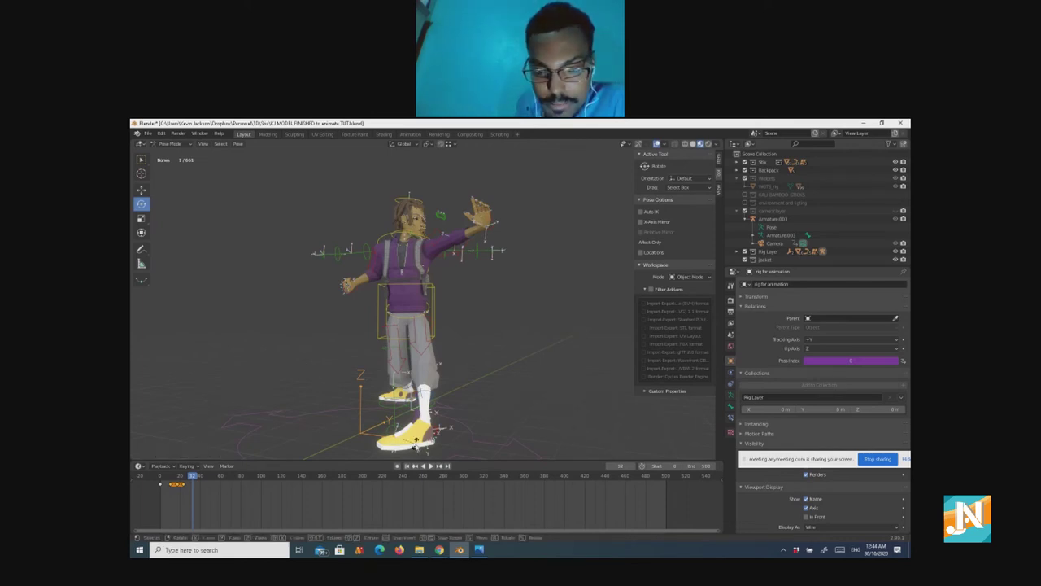
pyautogui.click(429, 450)
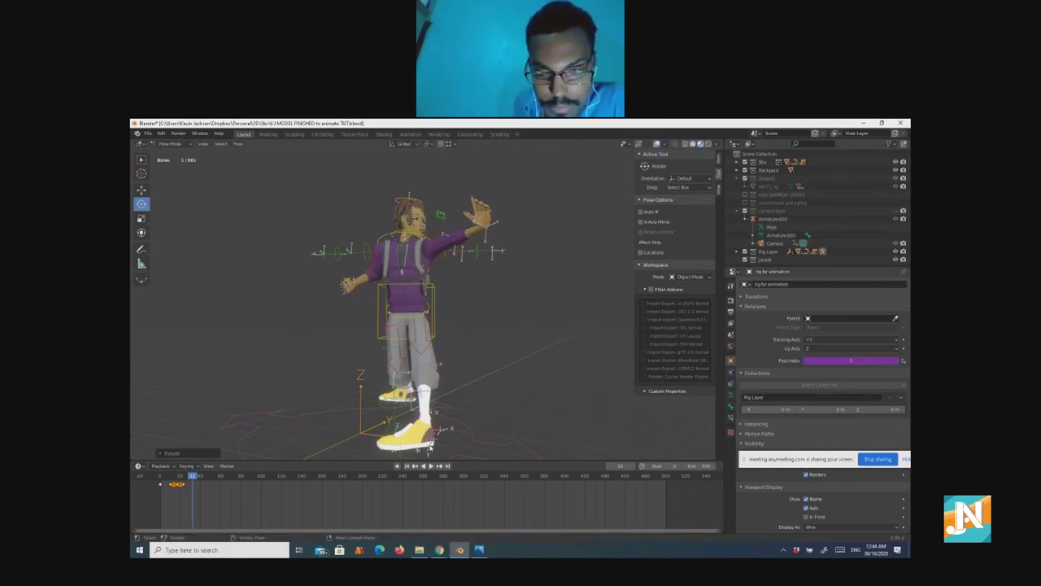
pyautogui.moveTo(429, 450); pyautogui.dragTo(397, 447, button='middle')
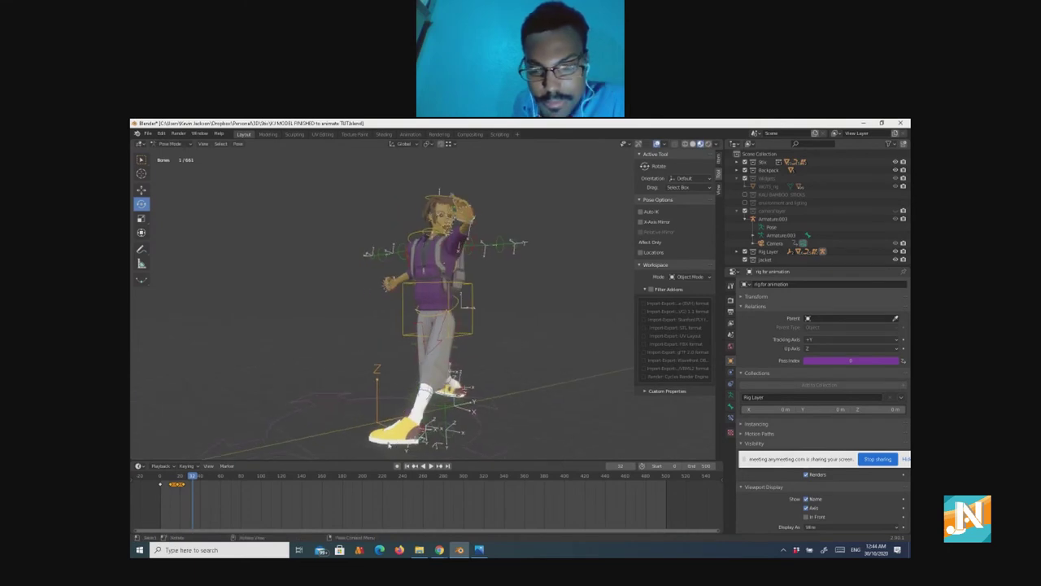
pyautogui.press('r')
pyautogui.press('z')
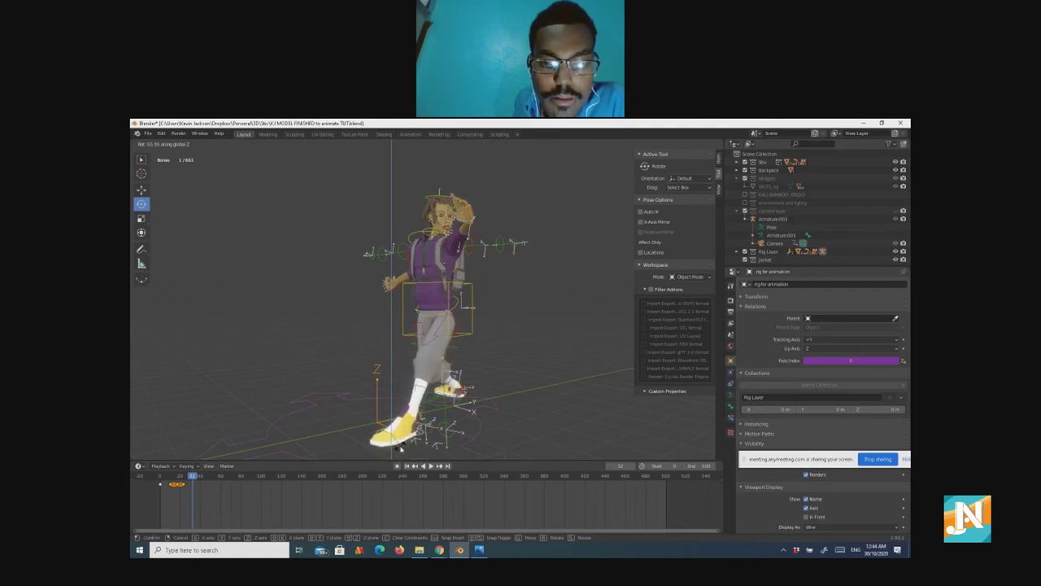
pyautogui.click(380, 420)
pyautogui.moveTo(380, 420); pyautogui.dragTo(485, 418, button='middle')
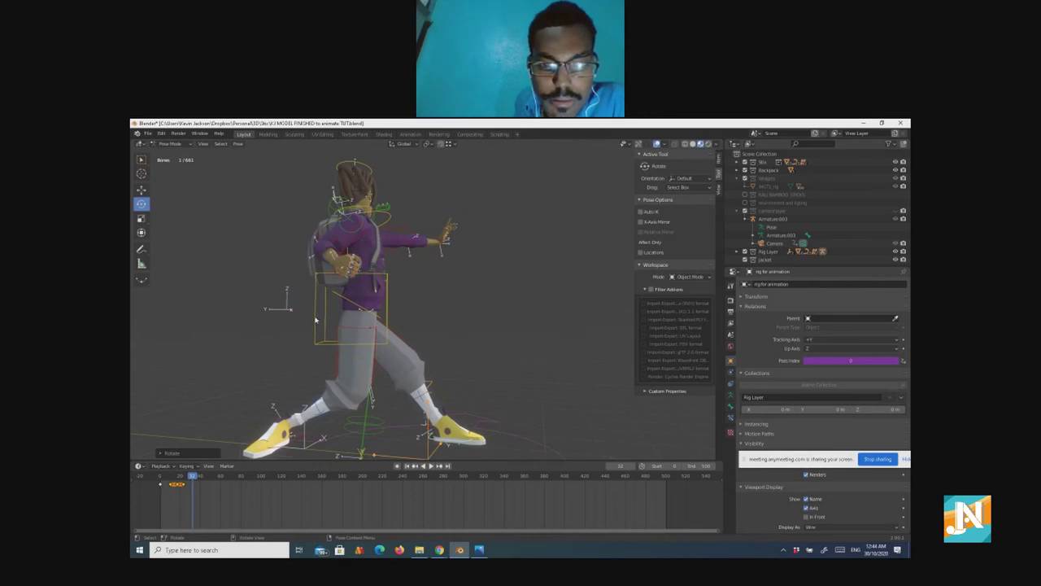
# Step: Move the torso control bone to reposition the body and keyframe the pose
pyautogui.click(316, 319)
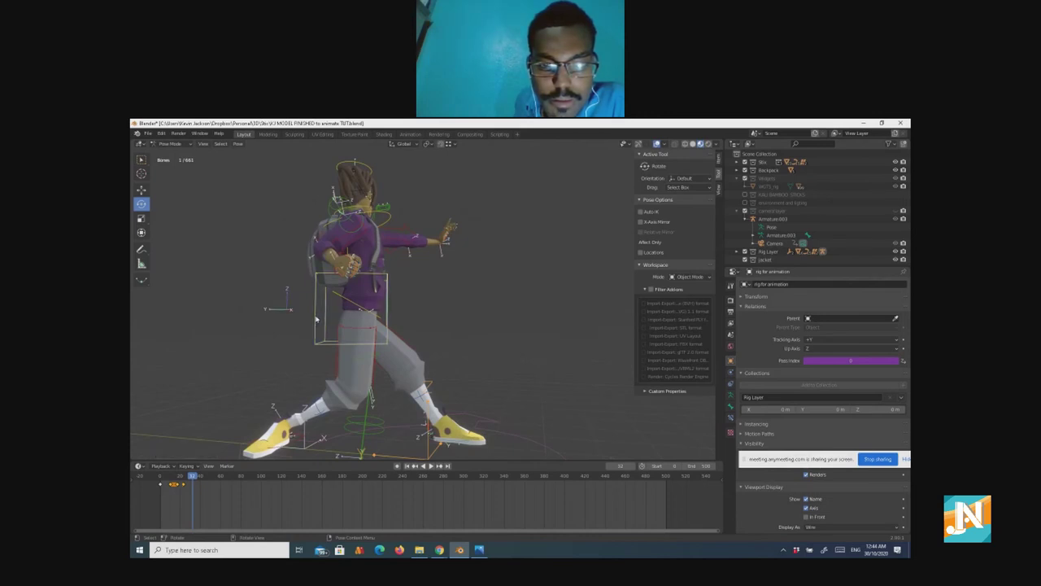
pyautogui.press('g')
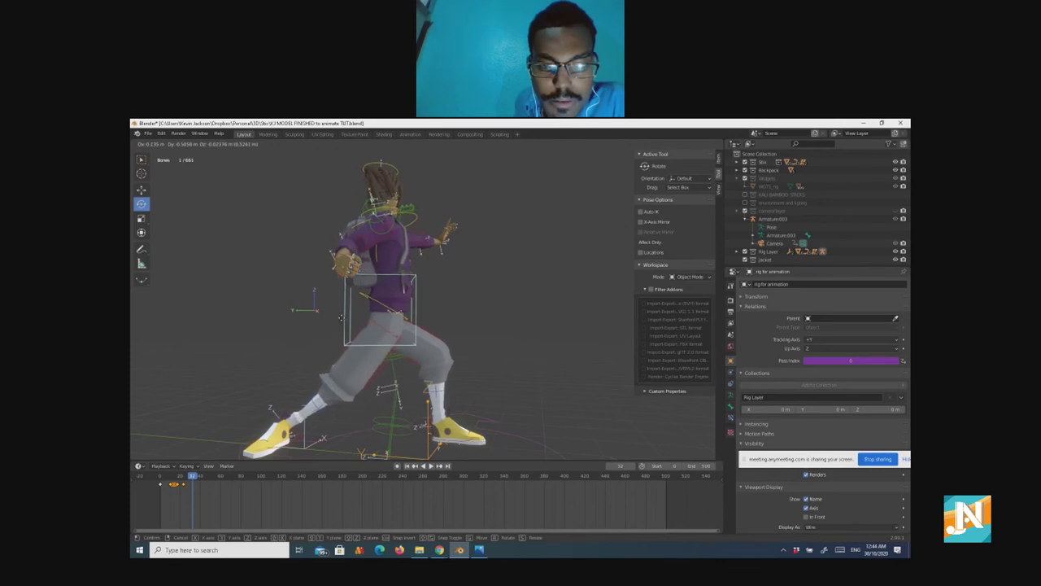
pyautogui.click(343, 322)
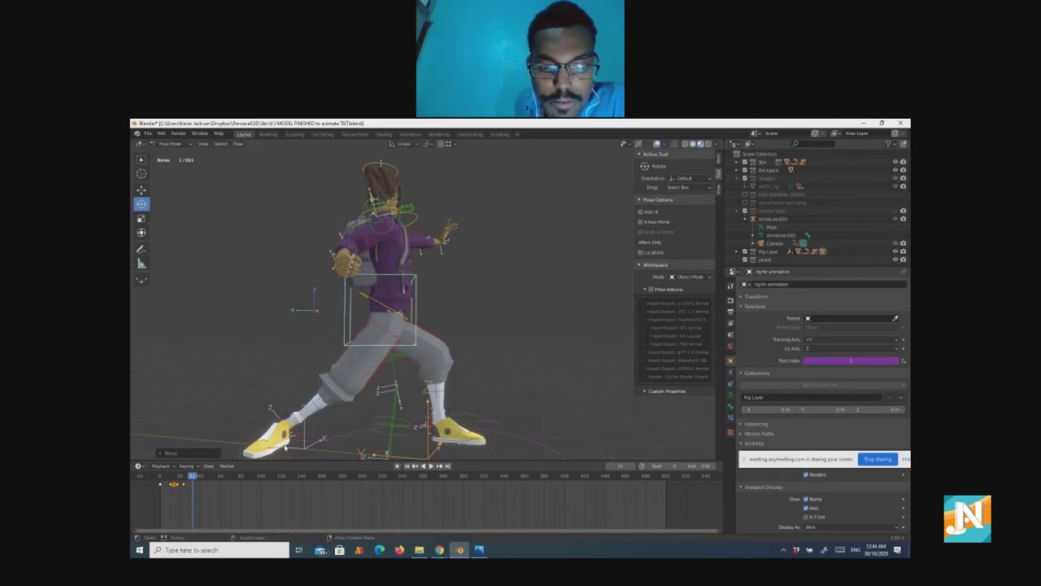
pyautogui.press('i')
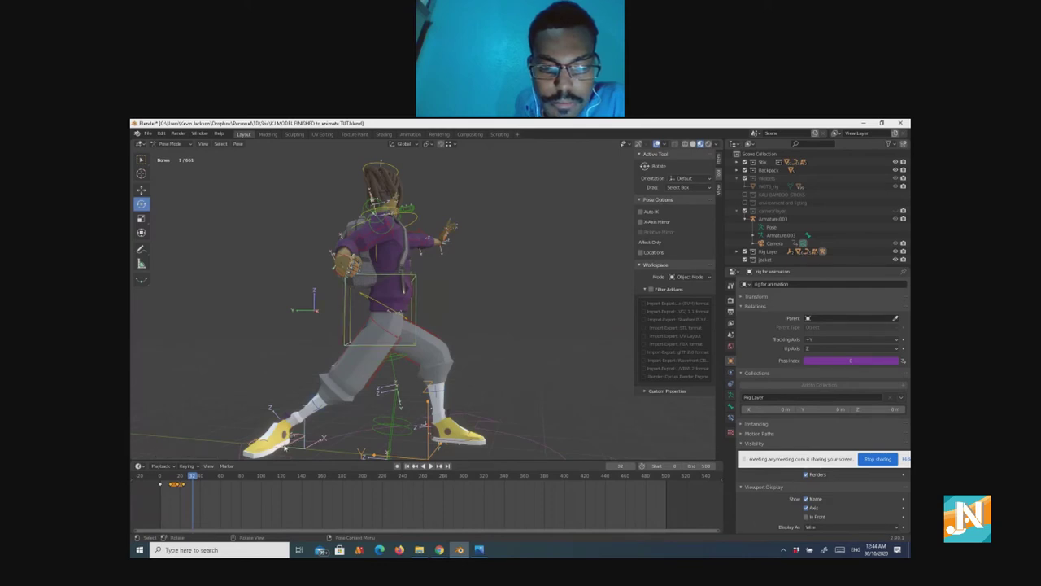
# Step: Rotate the forward foot bone around the global Z axis
pyautogui.press('r')
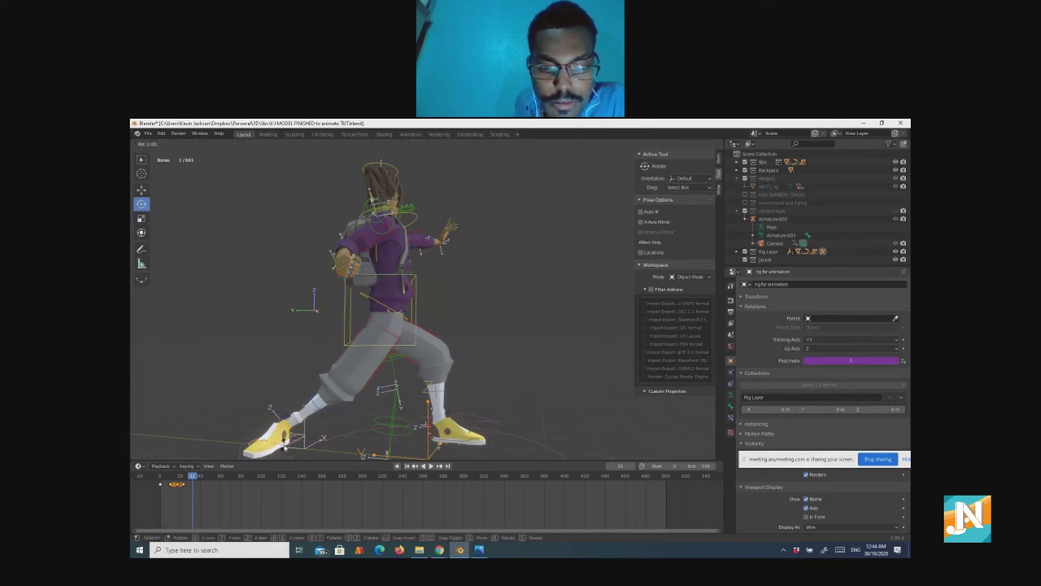
pyautogui.press('z')
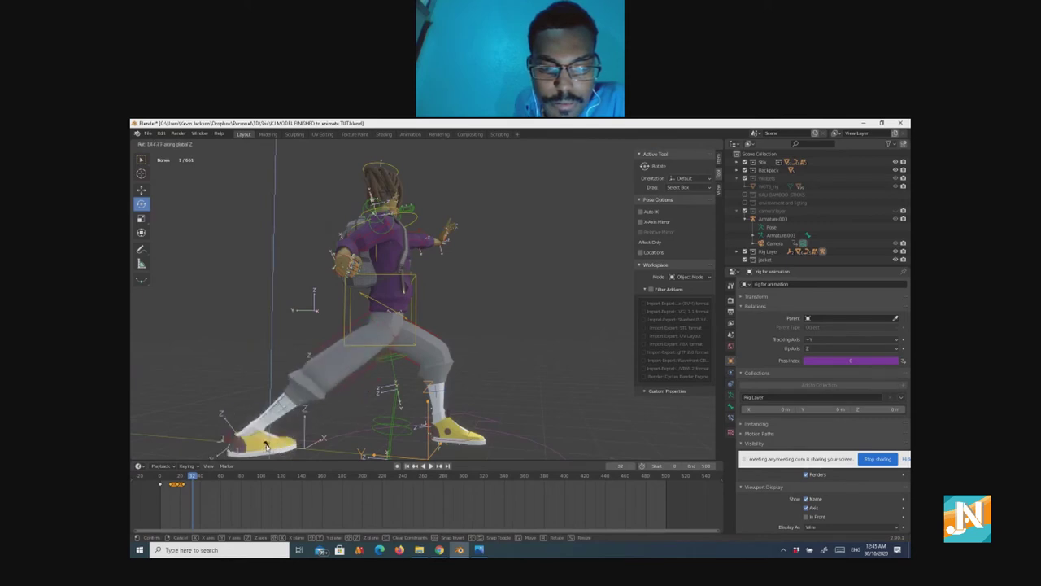
pyautogui.rightClick(265, 446)
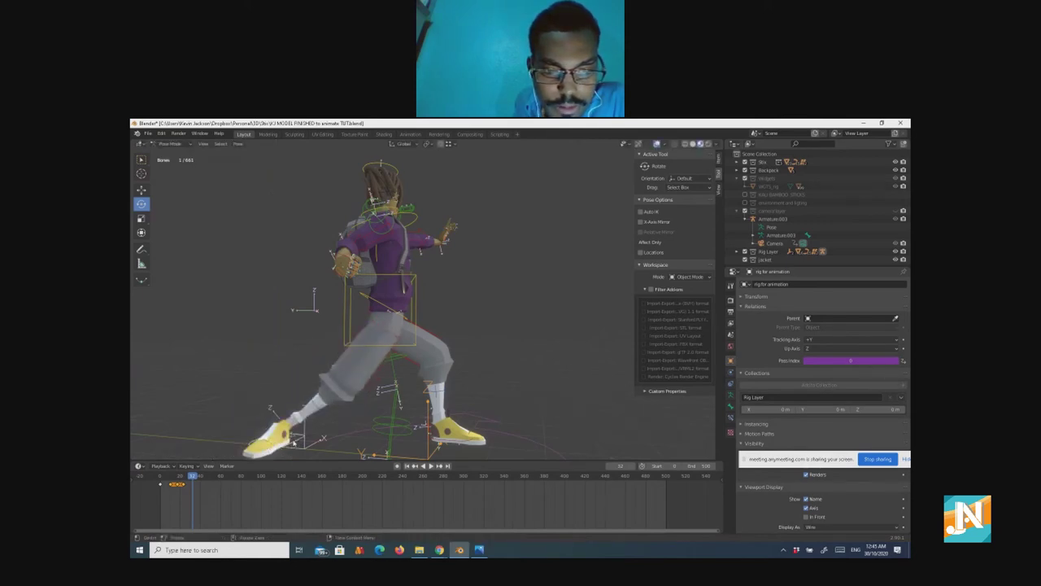
pyautogui.scroll(-4, 293, 442)
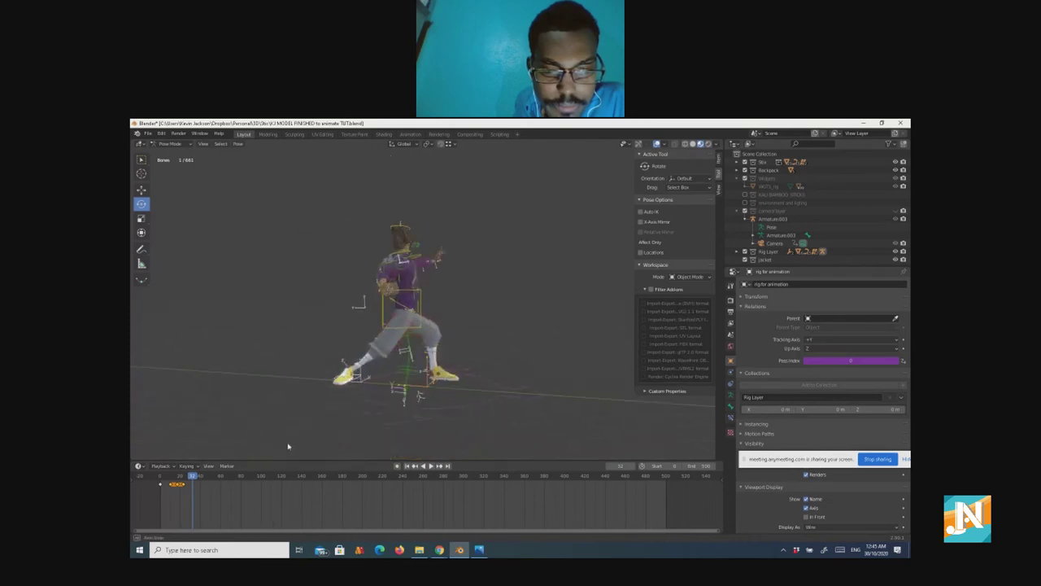
pyautogui.moveTo(288, 446); pyautogui.dragTo(337, 409, button='middle')
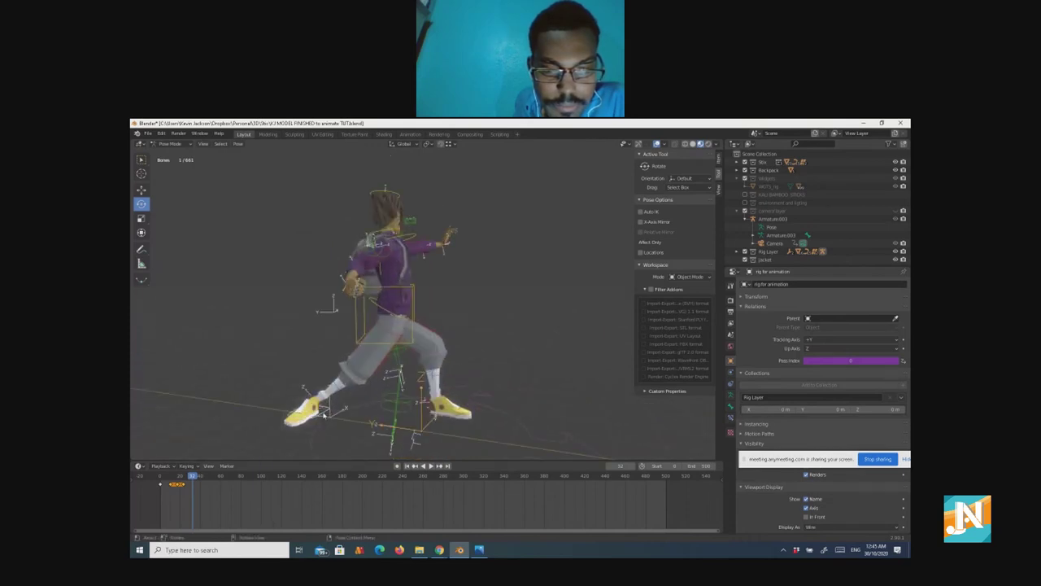
pyautogui.press('r')
pyautogui.press('z')
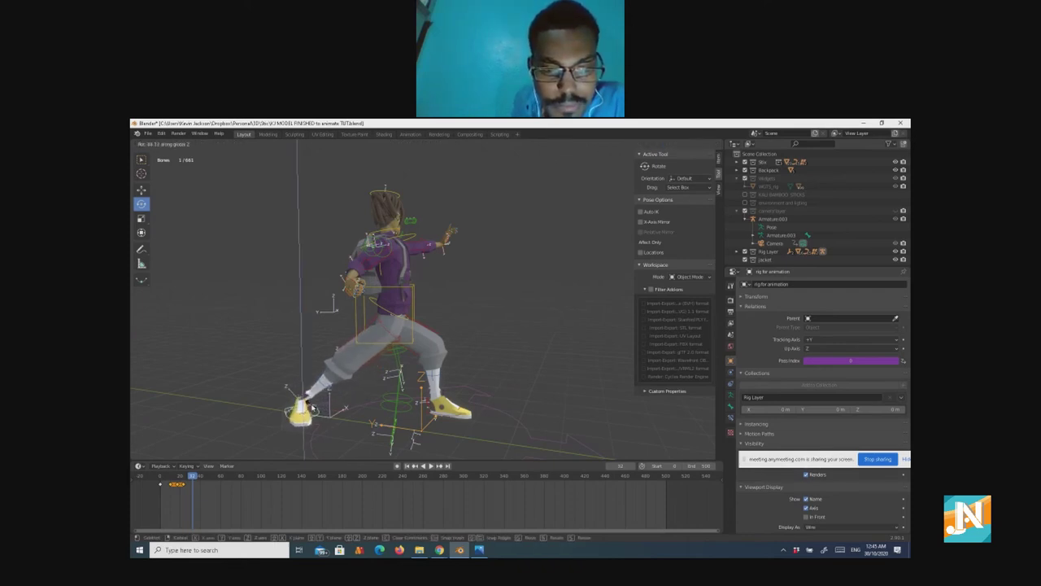
pyautogui.click(312, 408)
pyautogui.moveTo(313, 412)
pyautogui.mouseDown(button='middle')
pyautogui.moveTo(341, 424)
pyautogui.moveTo(313, 432)
pyautogui.mouseUp(button='middle')
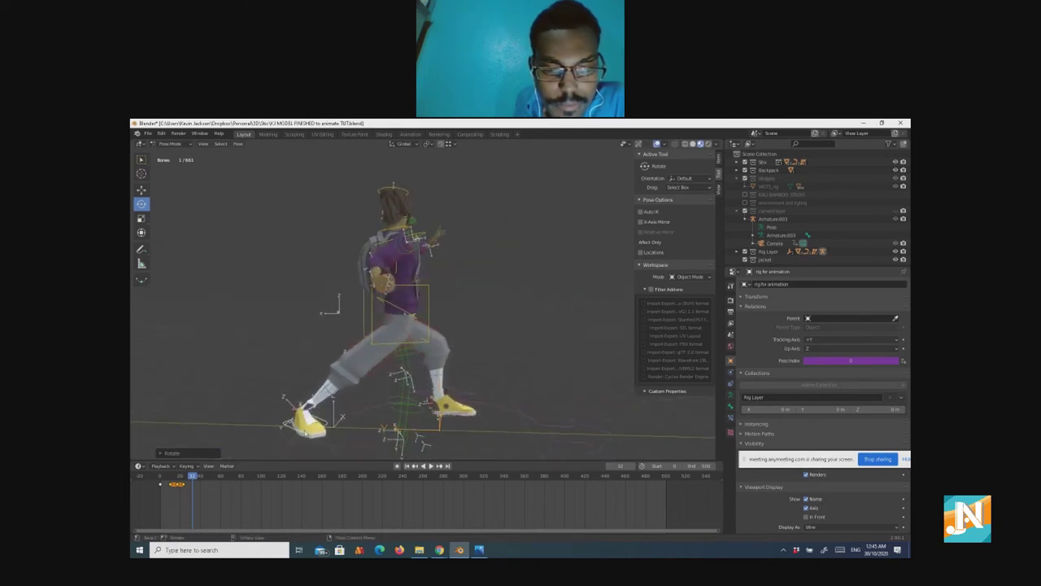
# Step: Tilt the foot around the global X axis, then turn it about 13° further around Z
pyautogui.press('r')
pyautogui.press('y')
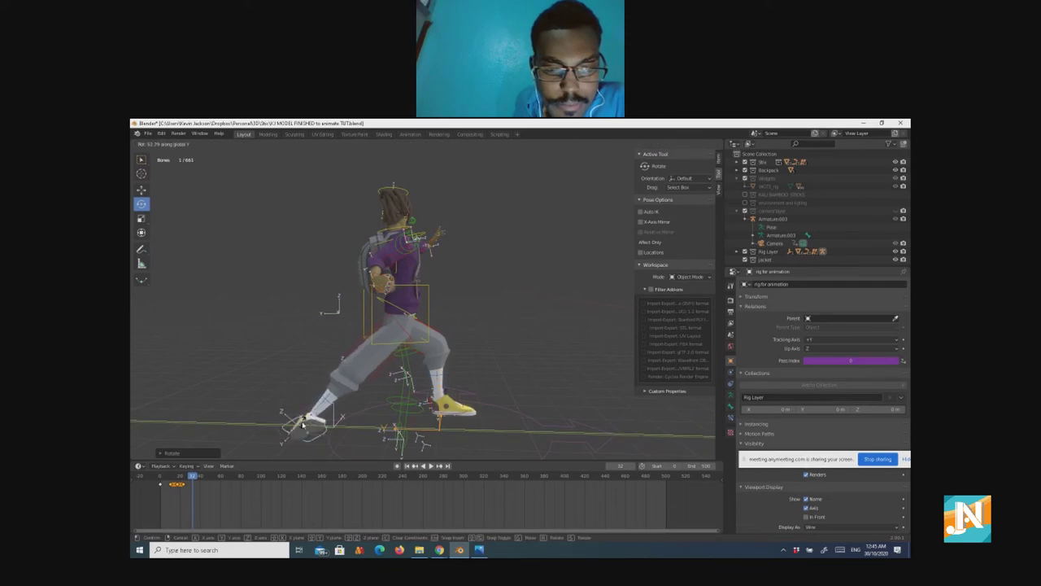
pyautogui.press('0')
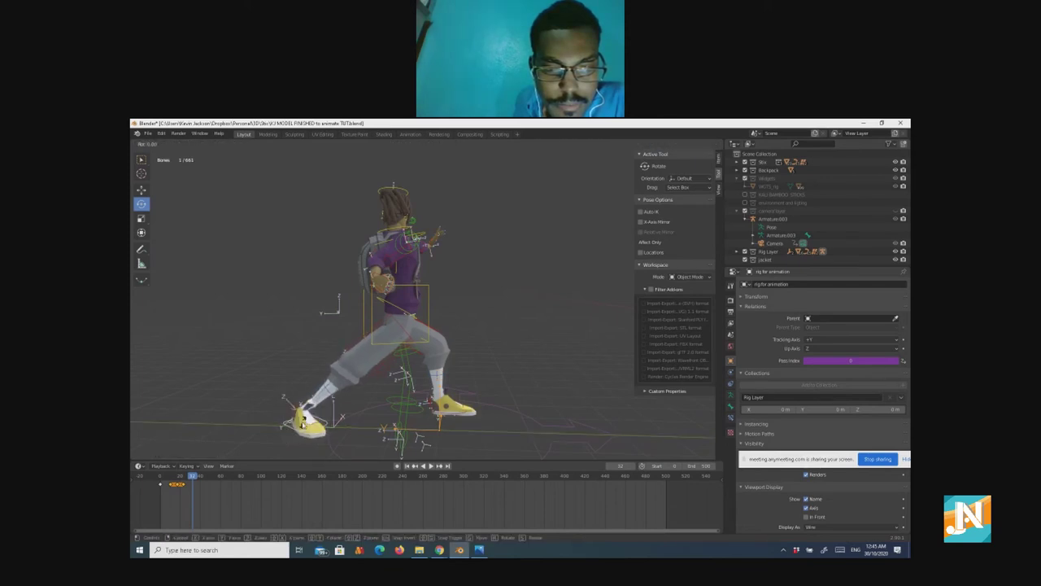
pyautogui.press('x')
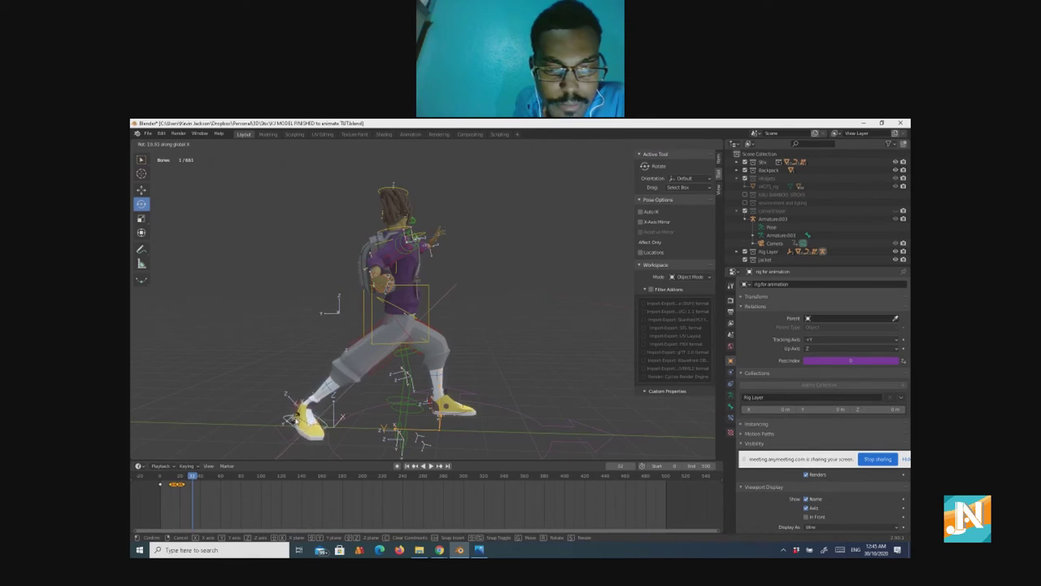
pyautogui.click(289, 421)
pyautogui.press('r')
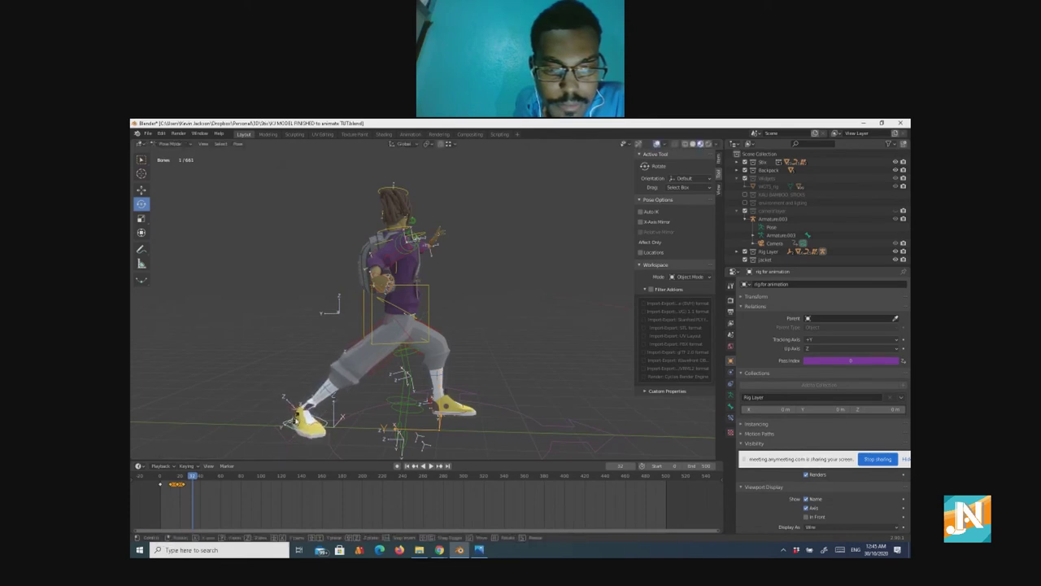
pyautogui.press('z')
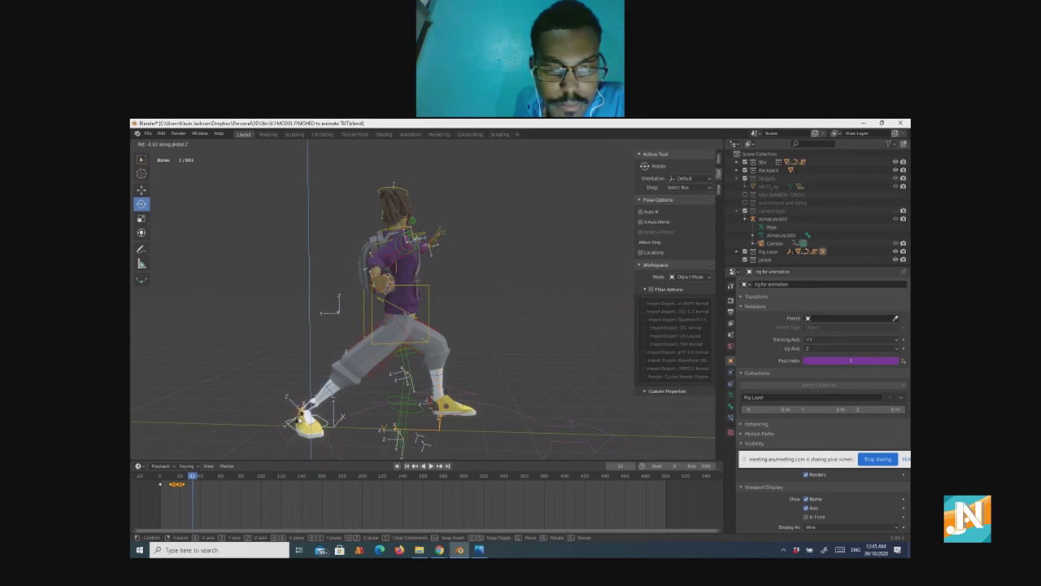
pyautogui.click(302, 415)
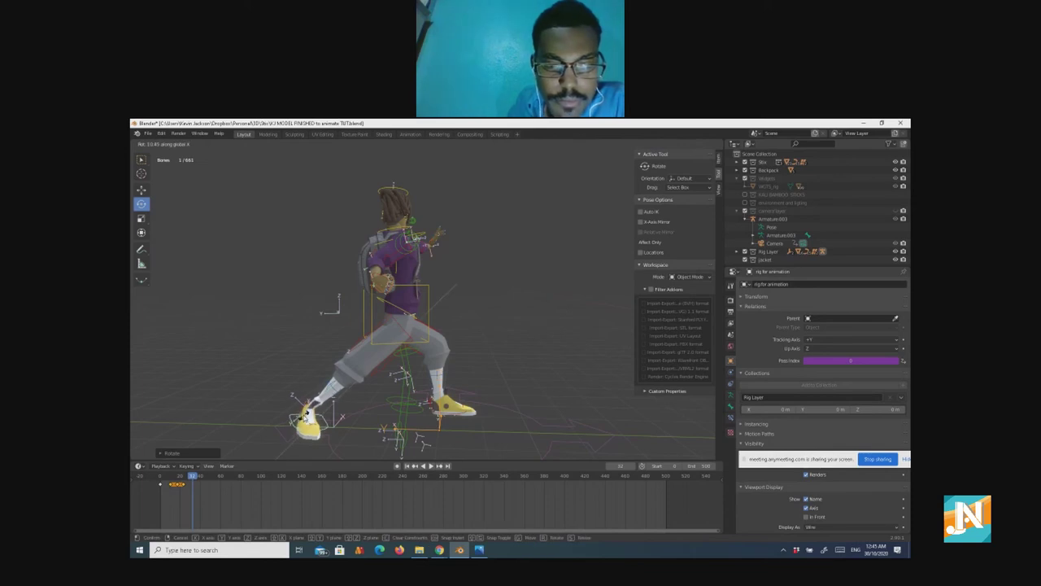
pyautogui.click(303, 415)
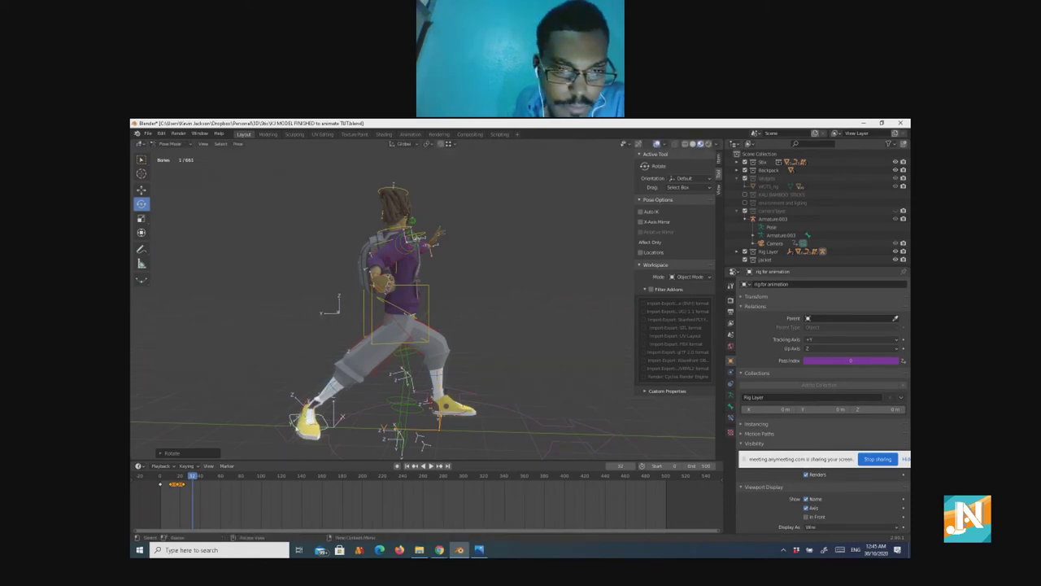
pyautogui.moveTo(302, 415); pyautogui.dragTo(323, 425, button='middle')
# Step: Select the left foot bone and preview the walk animation from behind the character
pyautogui.click(329, 432)
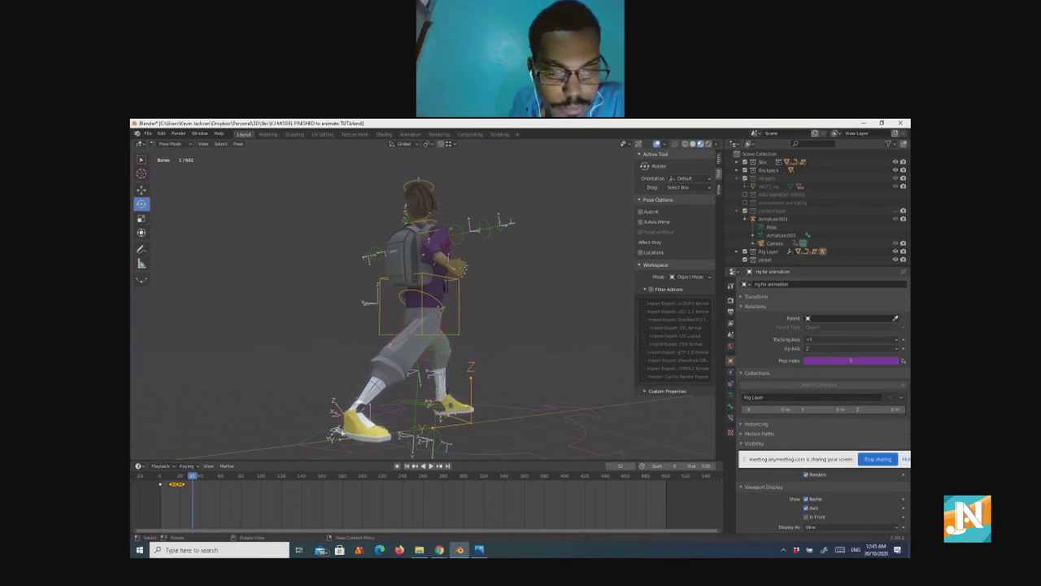
pyautogui.press('space')
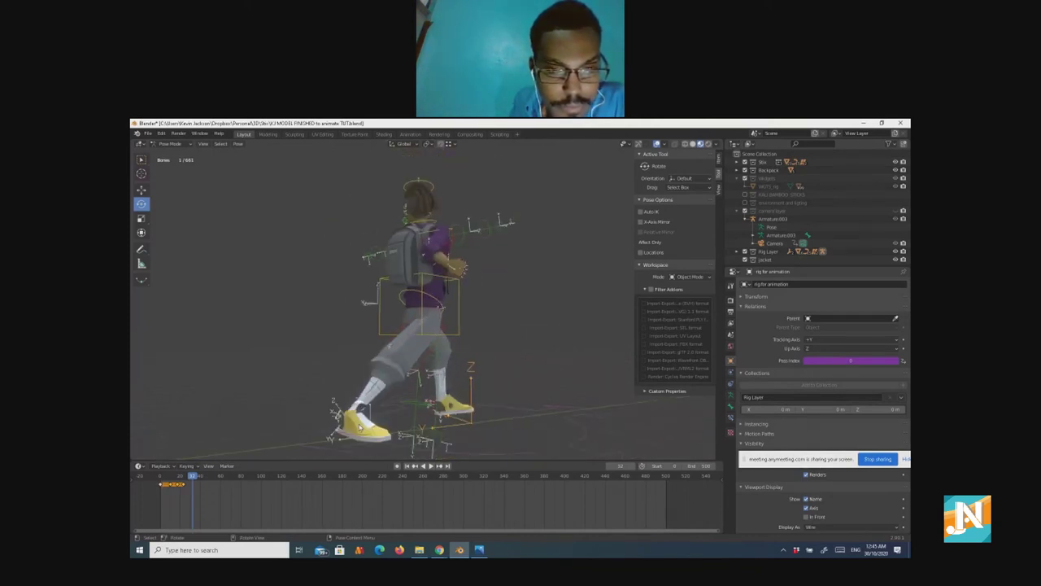
pyautogui.press('Escape')
pyautogui.moveTo(338, 439); pyautogui.dragTo(460, 397, button='middle')
pyautogui.scroll(4, 492, 376)
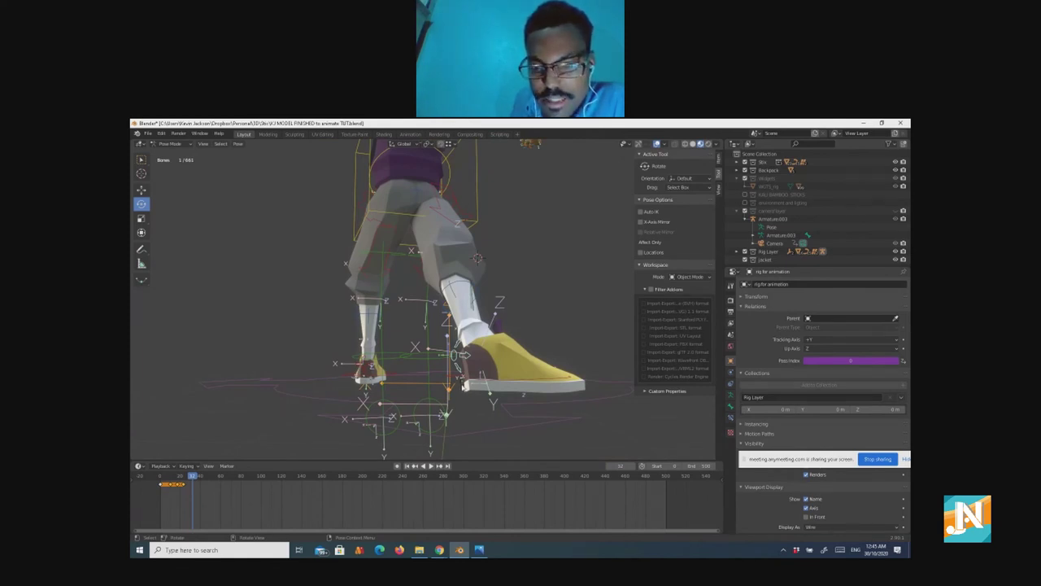
# Step: Rotate the left foot bone around X, undoing the first attempt and retrying
pyautogui.press('r')
pyautogui.press('x')
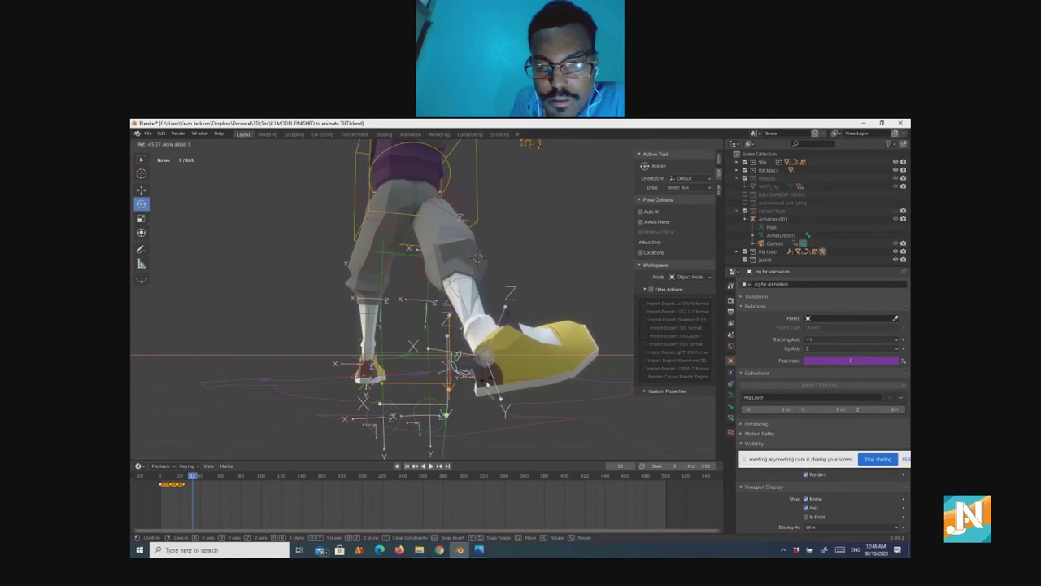
pyautogui.click(430, 416)
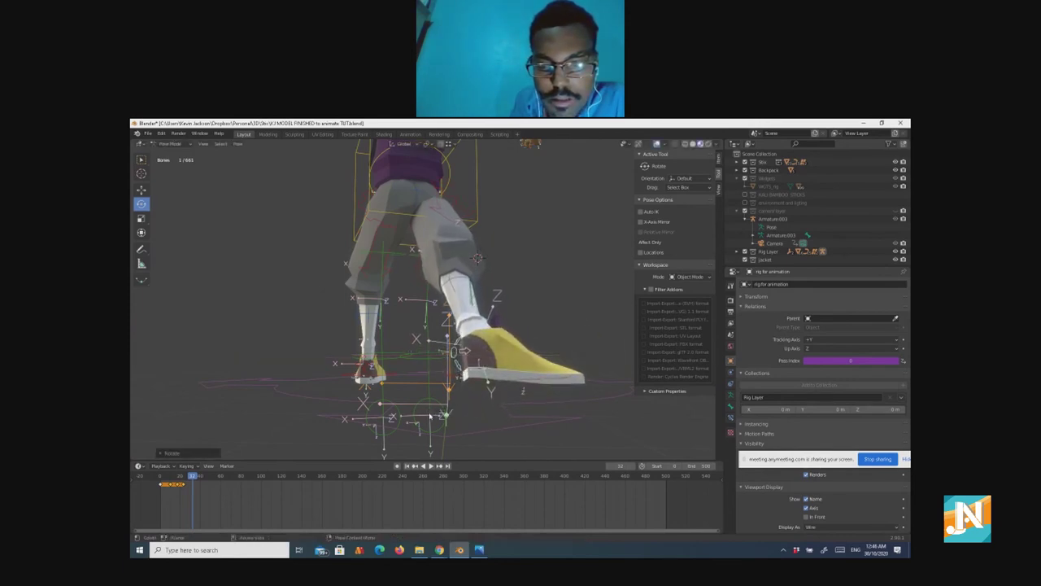
pyautogui.hotkey('ctrl', 'z')
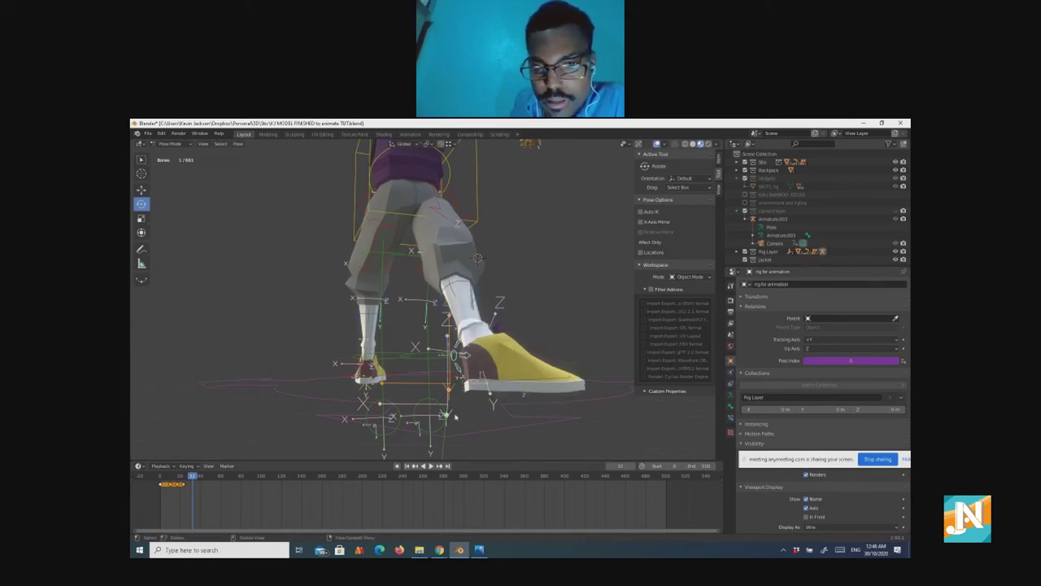
pyautogui.press('r')
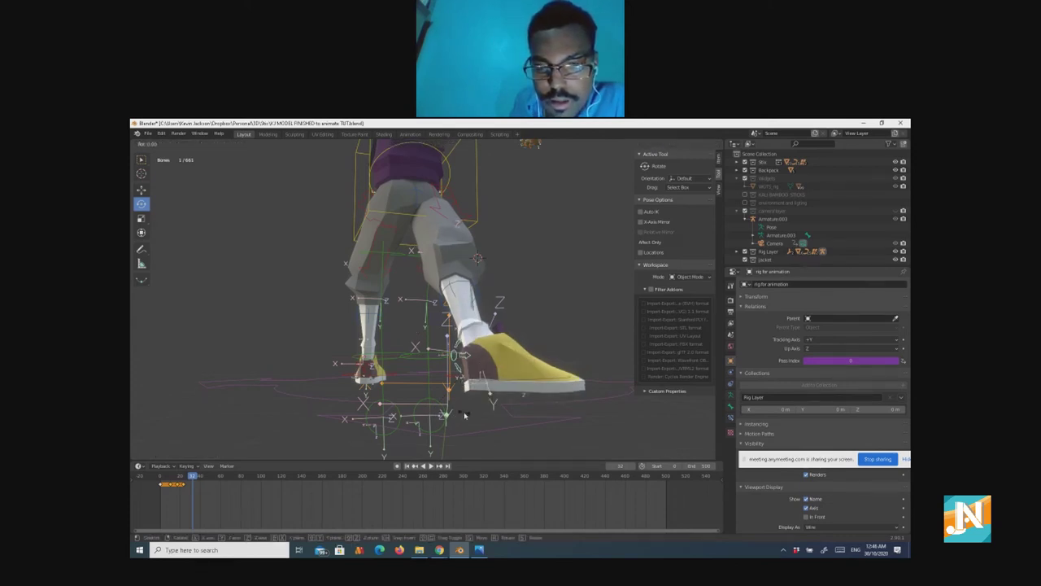
pyautogui.press('x')
pyautogui.press('x')
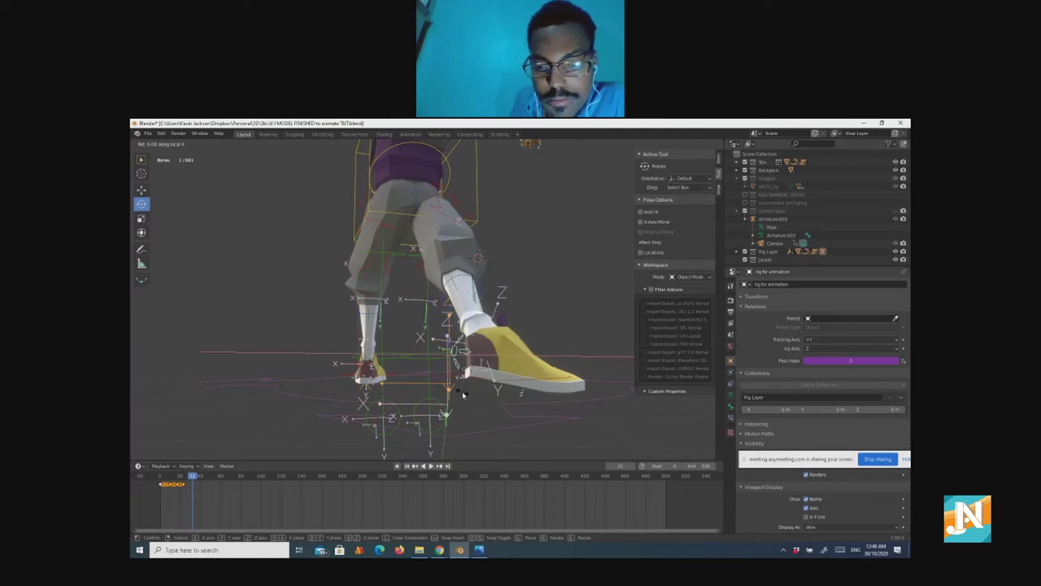
pyautogui.click(463, 395)
# Step: Tilt the left foot further around X, checking from a rear three-quarter angle
pyautogui.press('r')
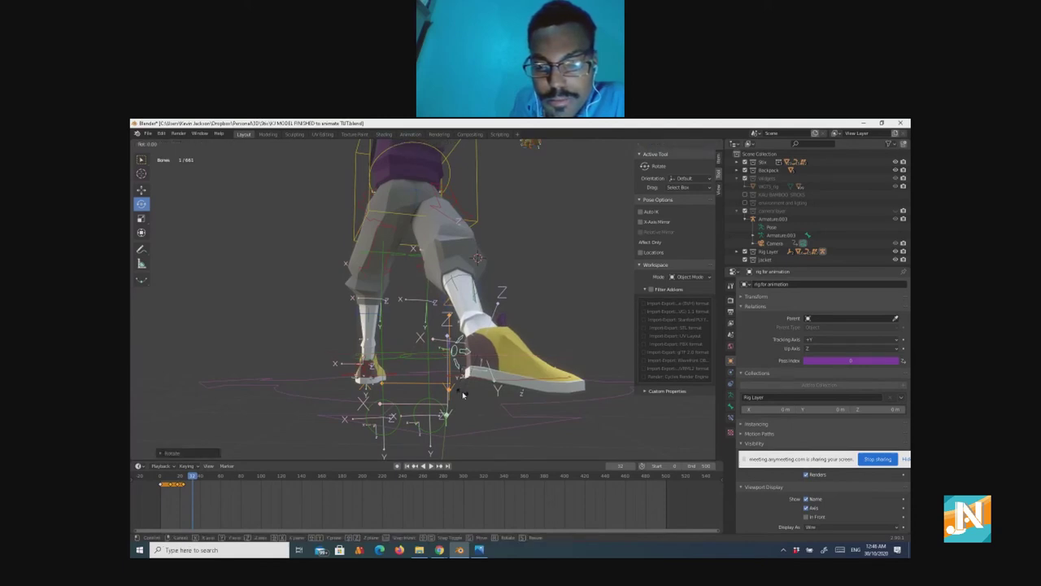
pyautogui.press('x')
pyautogui.click(457, 393)
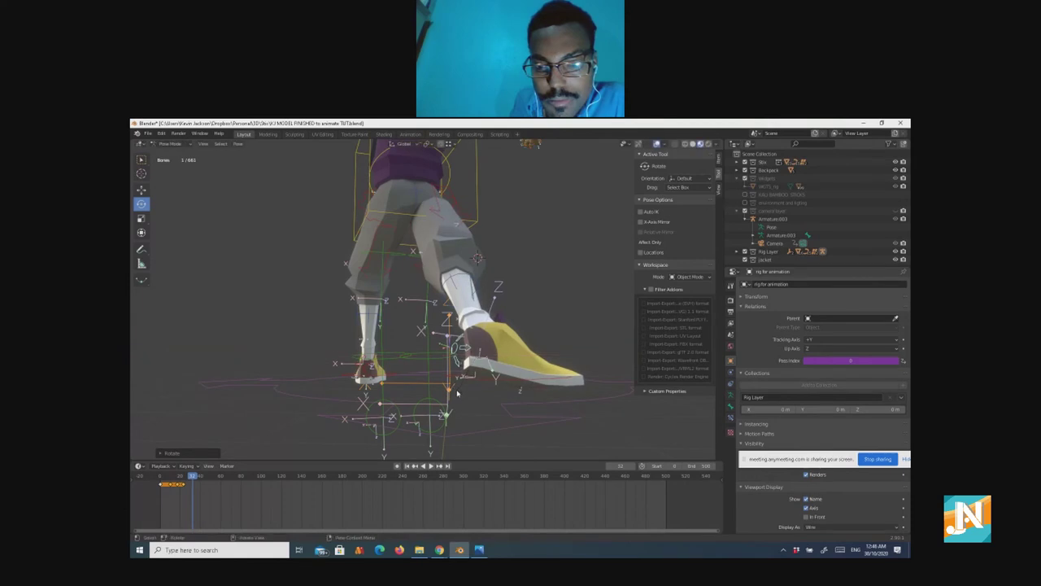
pyautogui.moveTo(462, 395); pyautogui.dragTo(368, 415, button='middle')
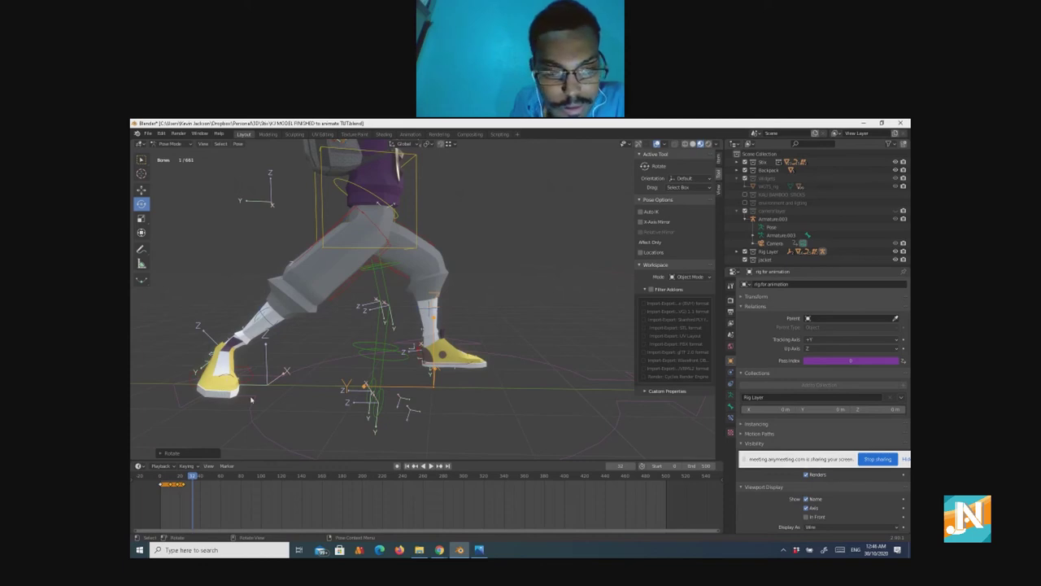
pyautogui.moveTo(250, 399); pyautogui.dragTo(308, 396, button='middle')
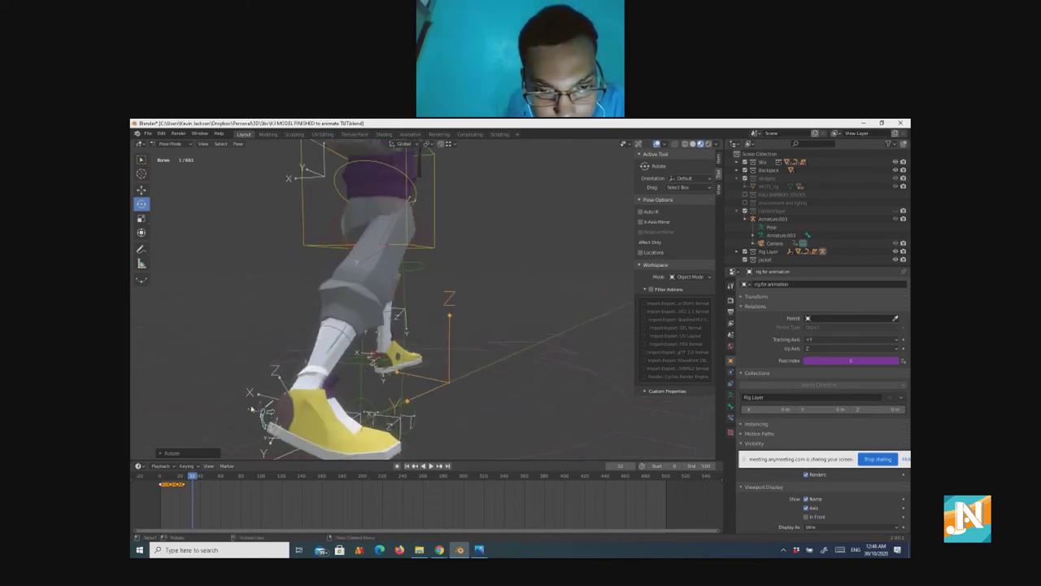
pyautogui.press('r')
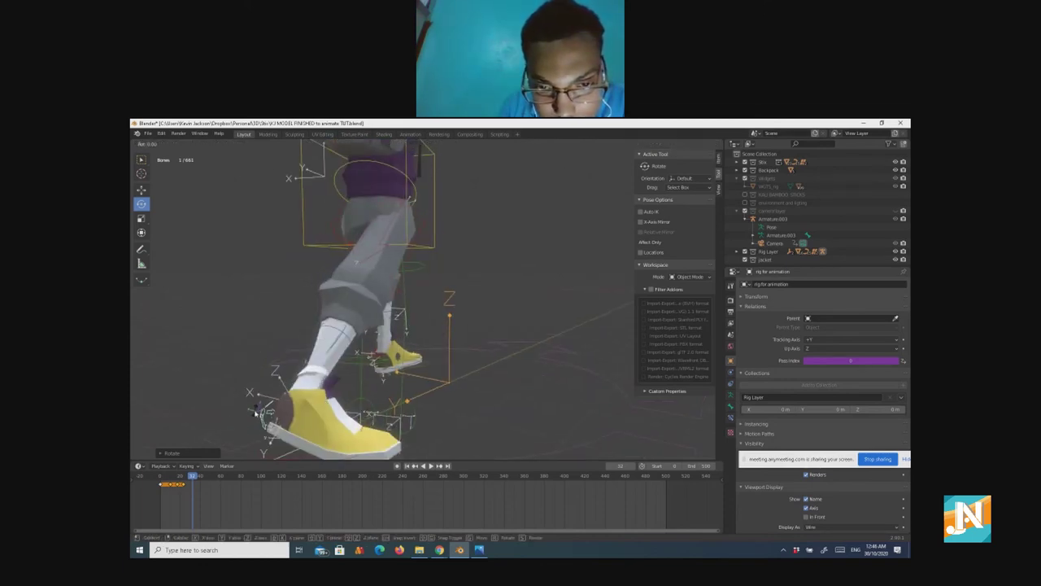
pyautogui.press('x')
pyautogui.press('x')
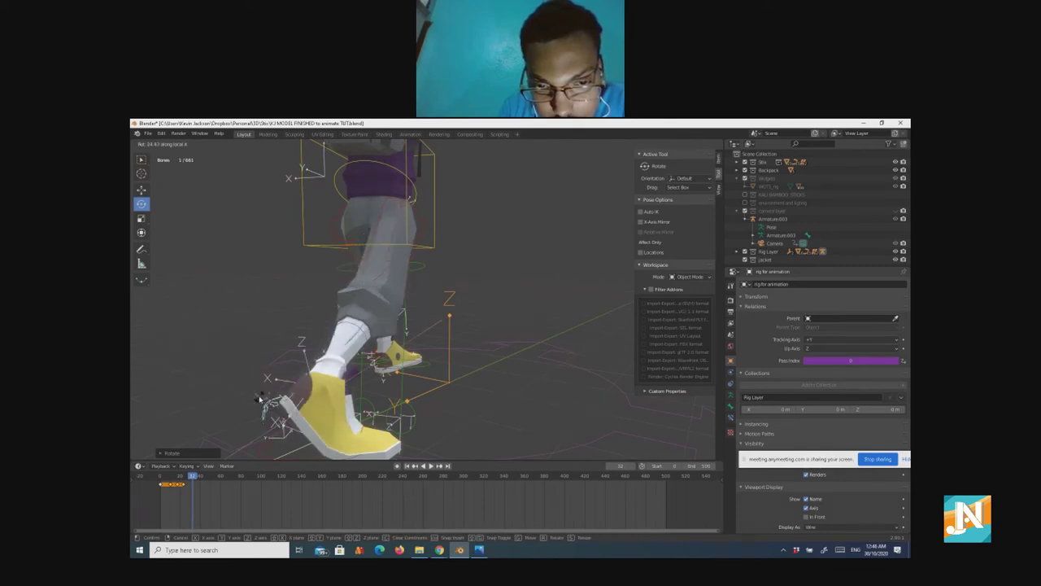
pyautogui.click(260, 399)
# Step: From a side view, tilt the left foot again around the global X axis
pyautogui.moveTo(260, 399); pyautogui.dragTo(274, 366, button='middle')
pyautogui.scroll(-3, 223, 404)
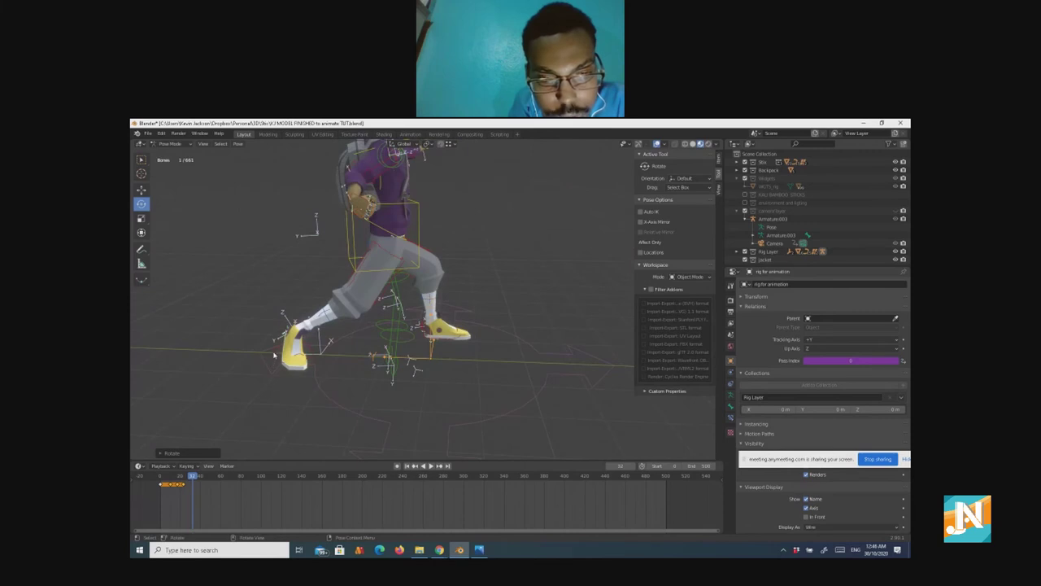
pyautogui.press('r')
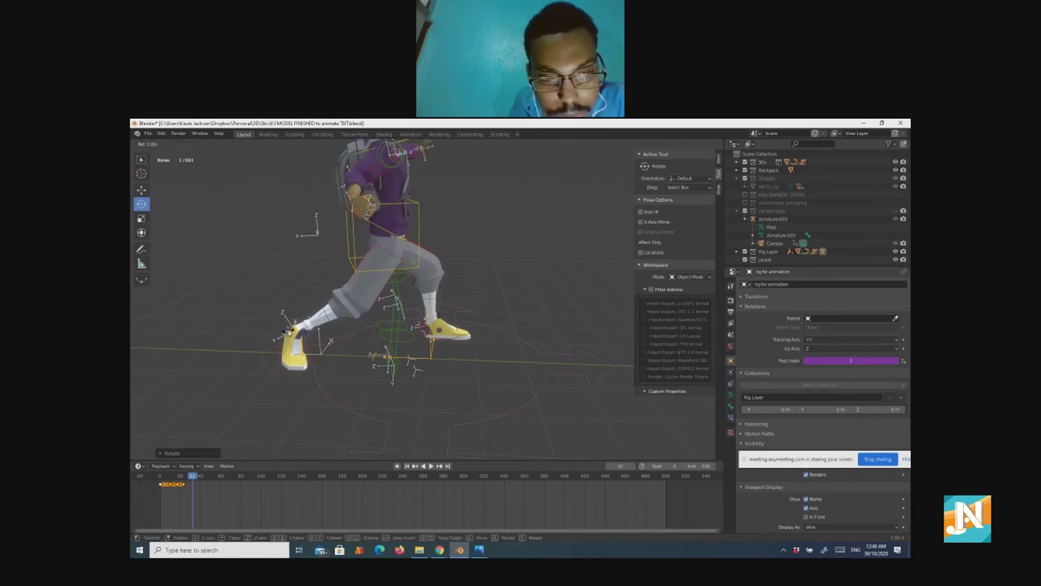
pyautogui.press('x')
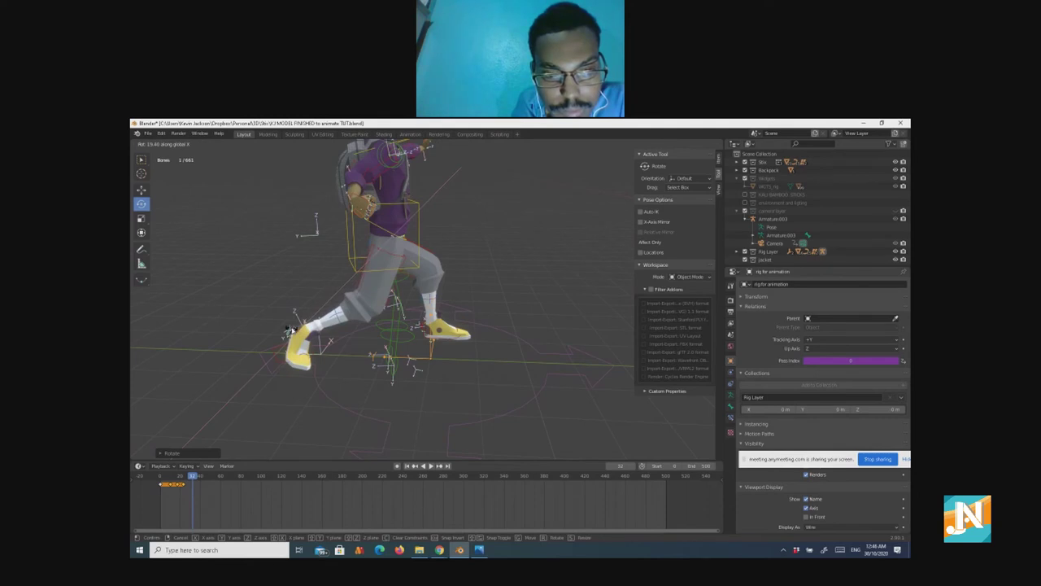
pyautogui.click(290, 330)
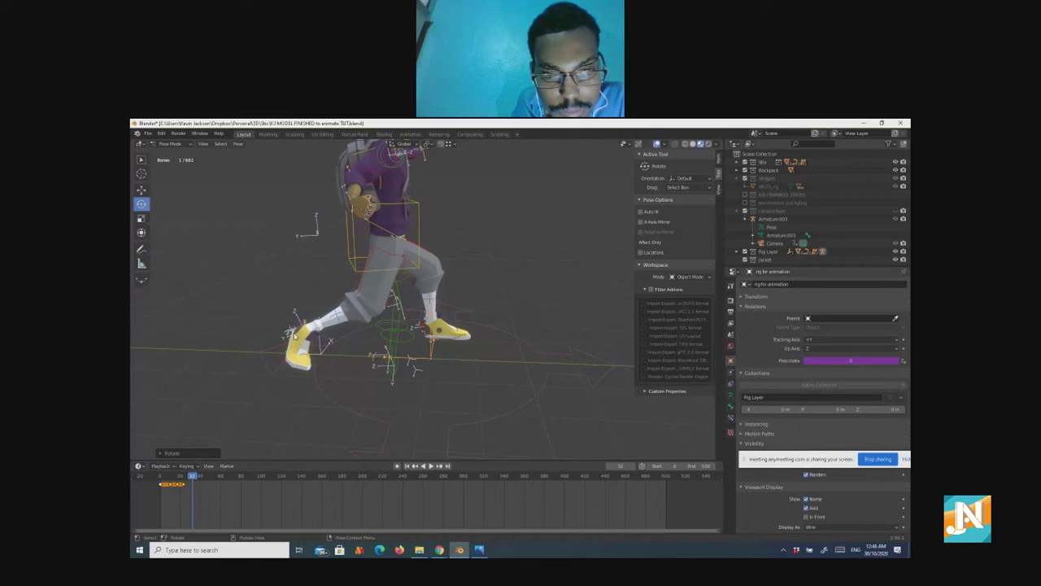
# Step: Rotate the left foot around the global Z axis, replacing an undone X tilt
pyautogui.moveTo(291, 331); pyautogui.dragTo(298, 372, button='middle')
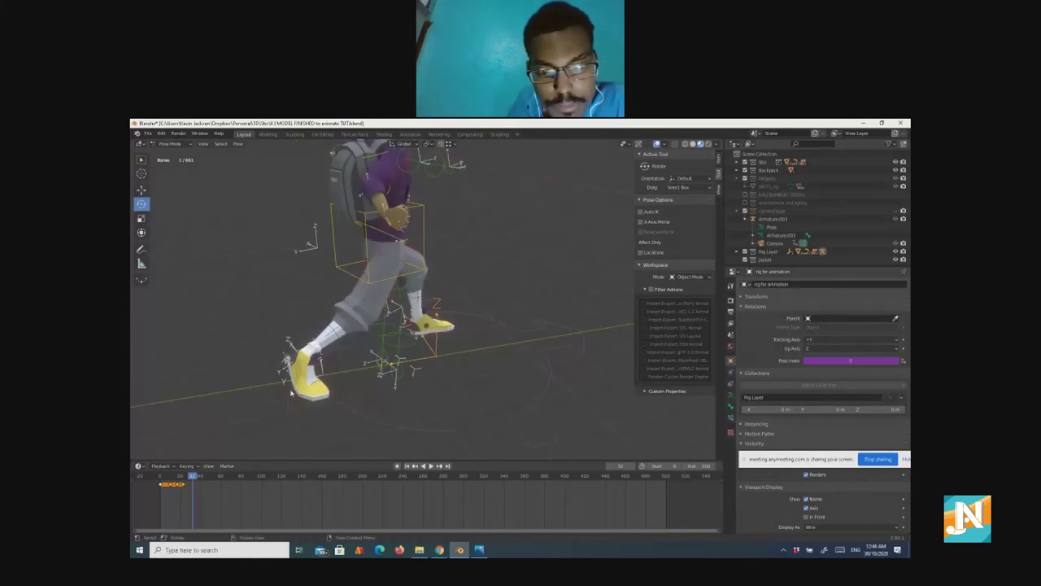
pyautogui.moveTo(288, 390)
pyautogui.mouseDown(button='middle')
pyautogui.moveTo(234, 384)
pyautogui.moveTo(298, 371)
pyautogui.moveTo(276, 384)
pyautogui.mouseUp(button='middle')
pyautogui.scroll(4, 265, 379)
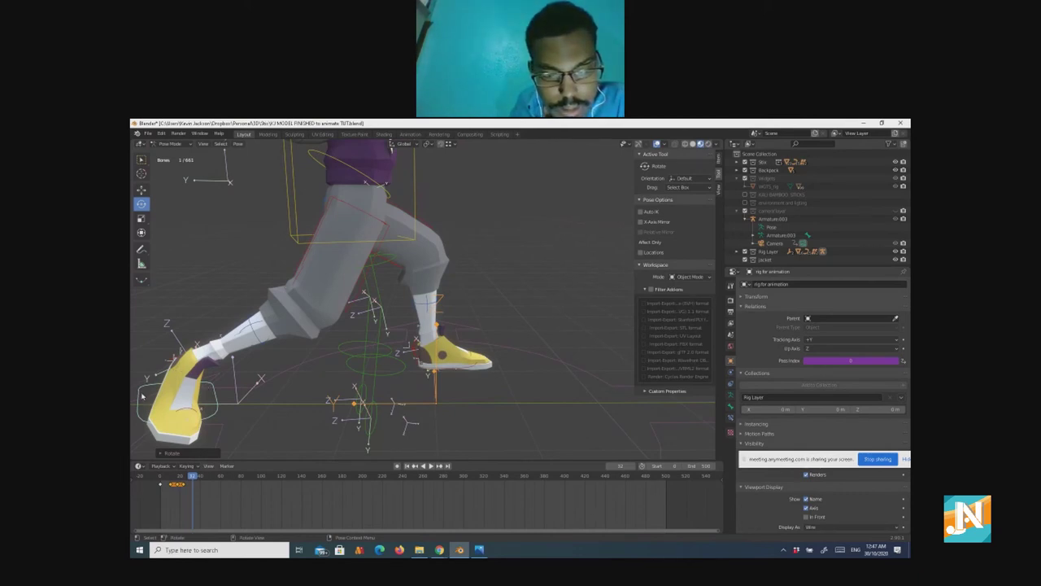
pyautogui.press('r')
pyautogui.press('x')
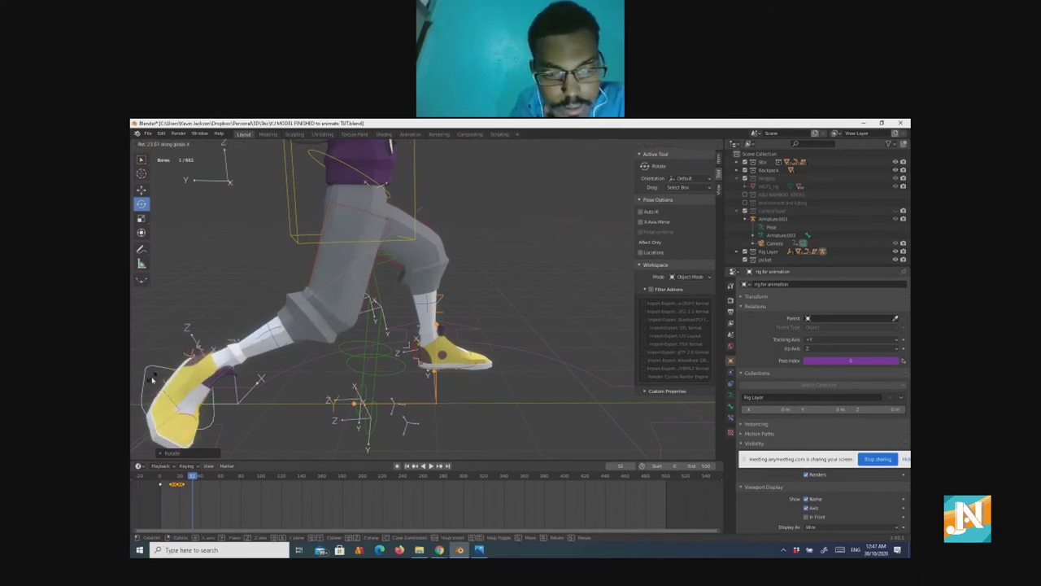
pyautogui.click(152, 379)
pyautogui.hotkey('ctrl', 'z')
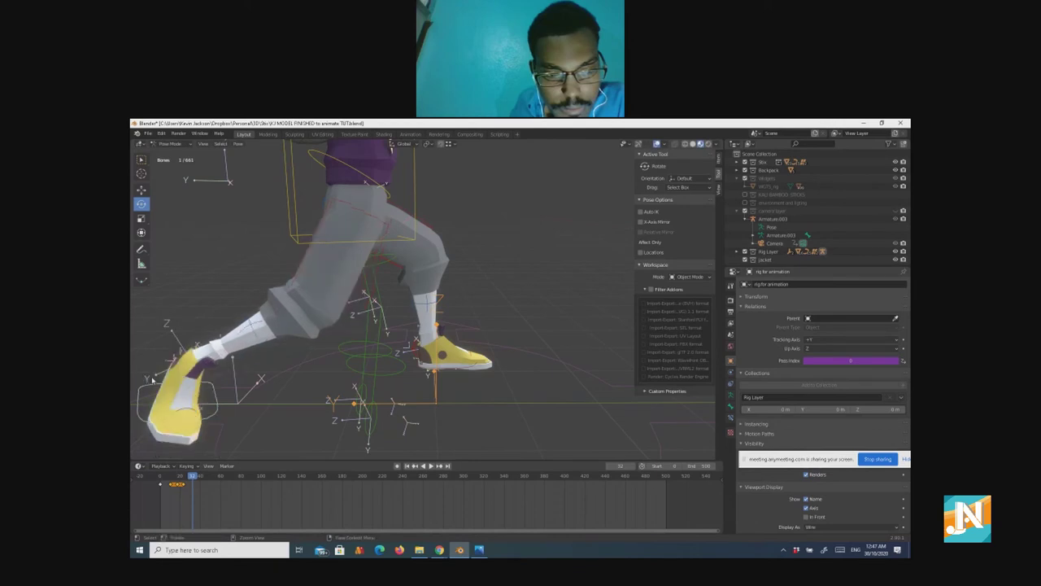
pyautogui.press('r')
pyautogui.press('z')
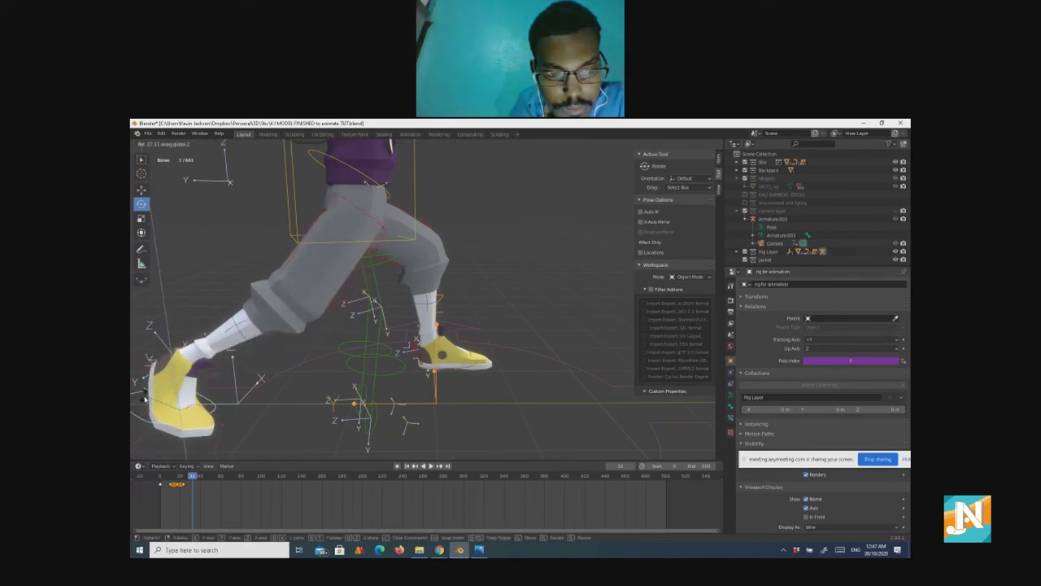
pyautogui.click(144, 398)
pyautogui.moveTo(145, 398); pyautogui.dragTo(684, 388, button='middle')
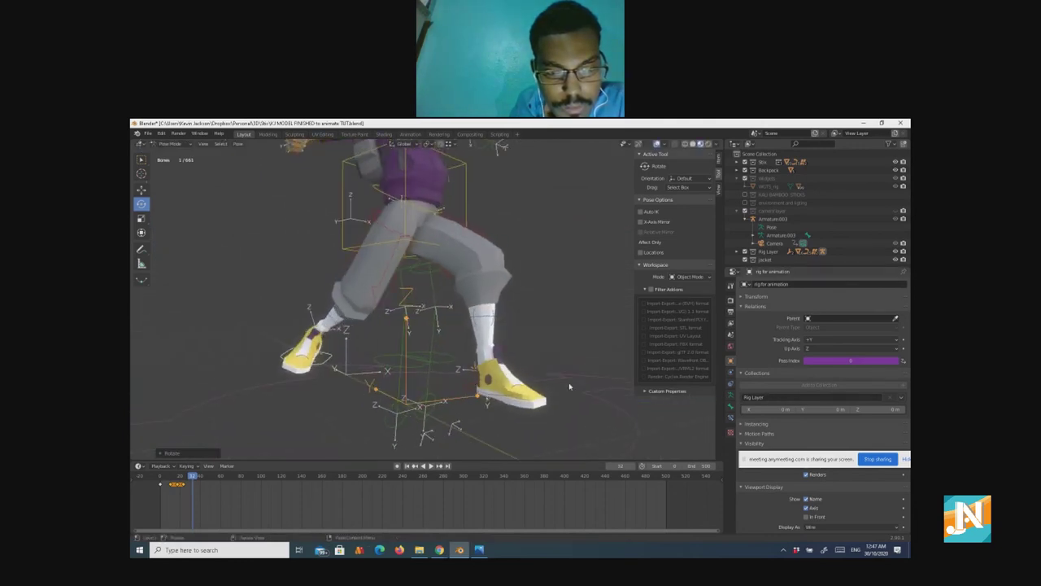
# Step: Orbit to a side view of the character and undo the last small bone adjustment
pyautogui.moveTo(558, 383)
pyautogui.mouseDown(button='middle')
pyautogui.moveTo(509, 396)
pyautogui.moveTo(561, 367)
pyautogui.mouseUp(button='middle')
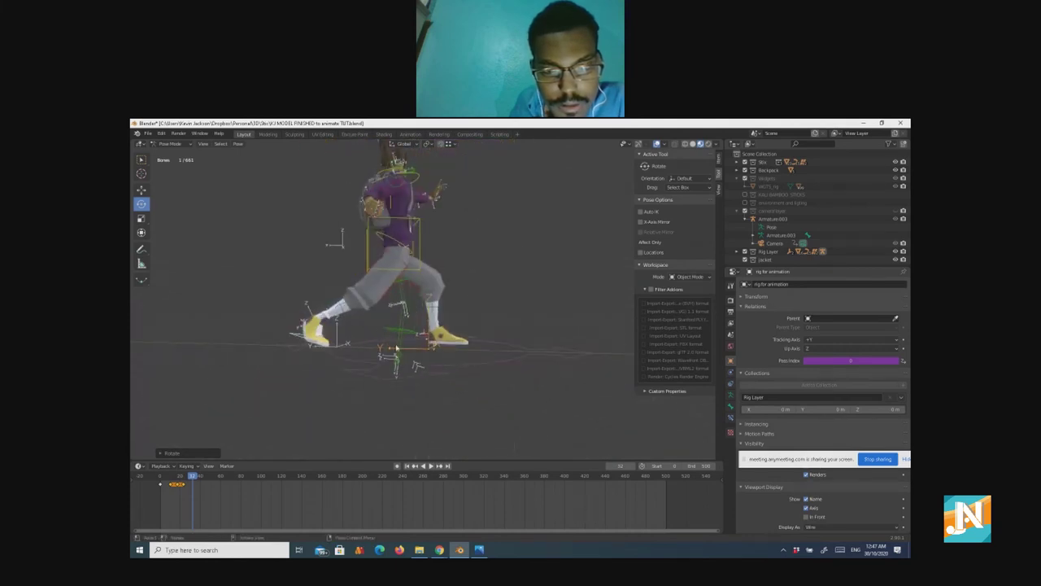
pyautogui.moveTo(396, 348); pyautogui.dragTo(520, 358, button='middle')
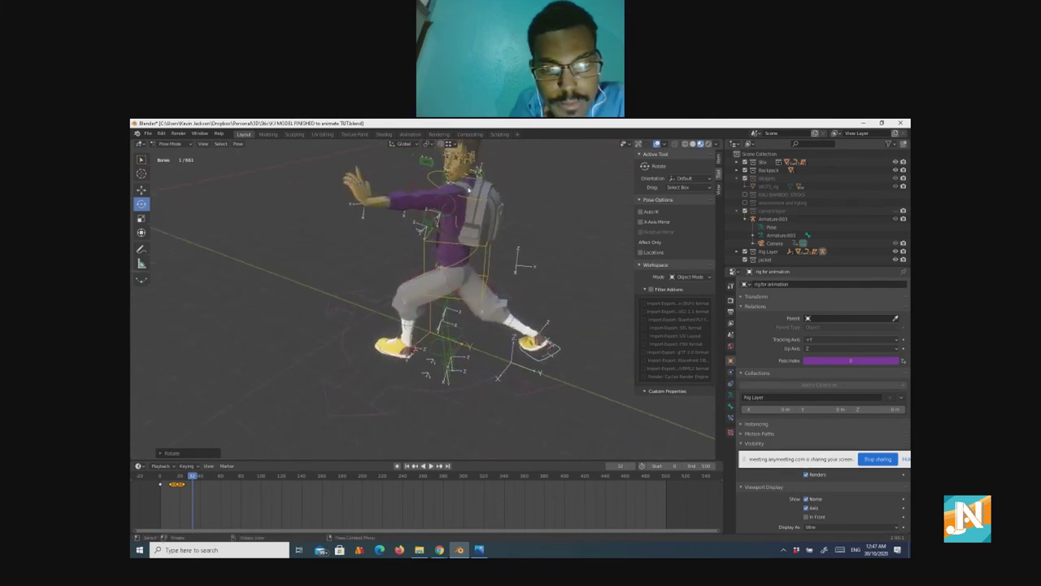
pyautogui.scroll(3, 469, 189)
pyautogui.scroll(-3, 467, 167)
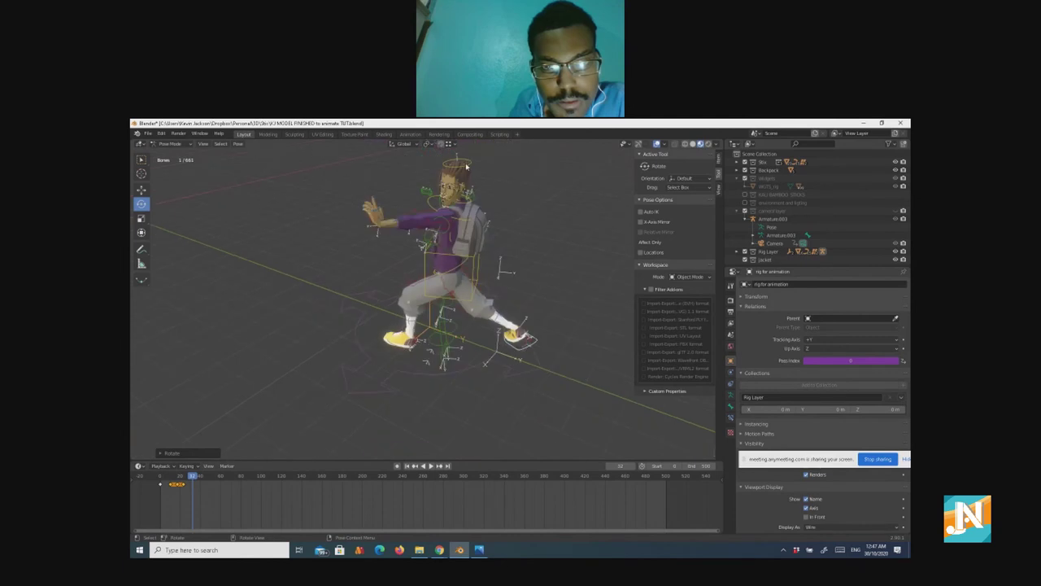
pyautogui.hotkey('ctrl', 'z')
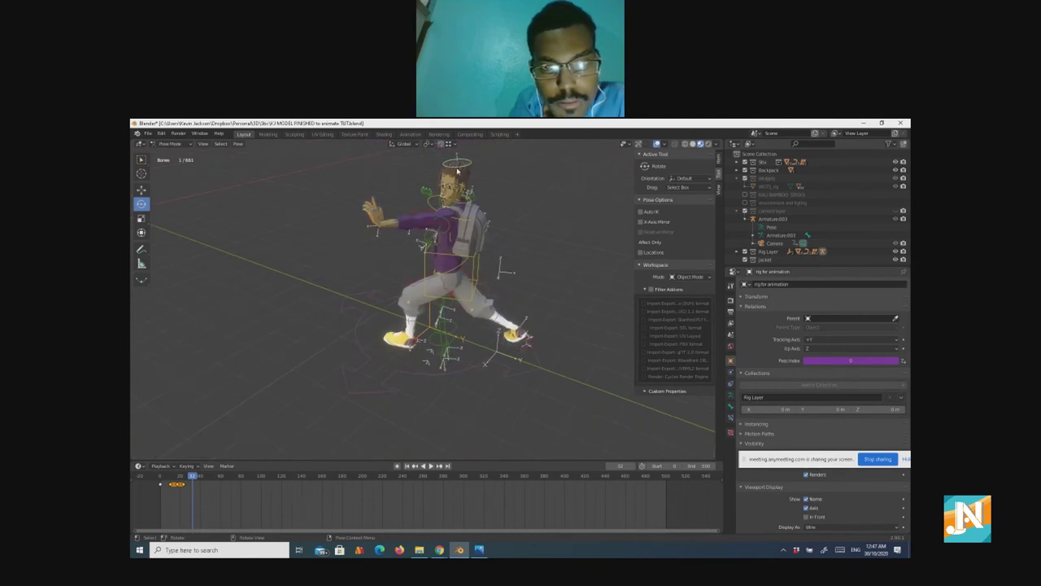
# Step: Rotate the head bone around X, undo it, then turn the head around global Z
pyautogui.press('r')
pyautogui.press('x')
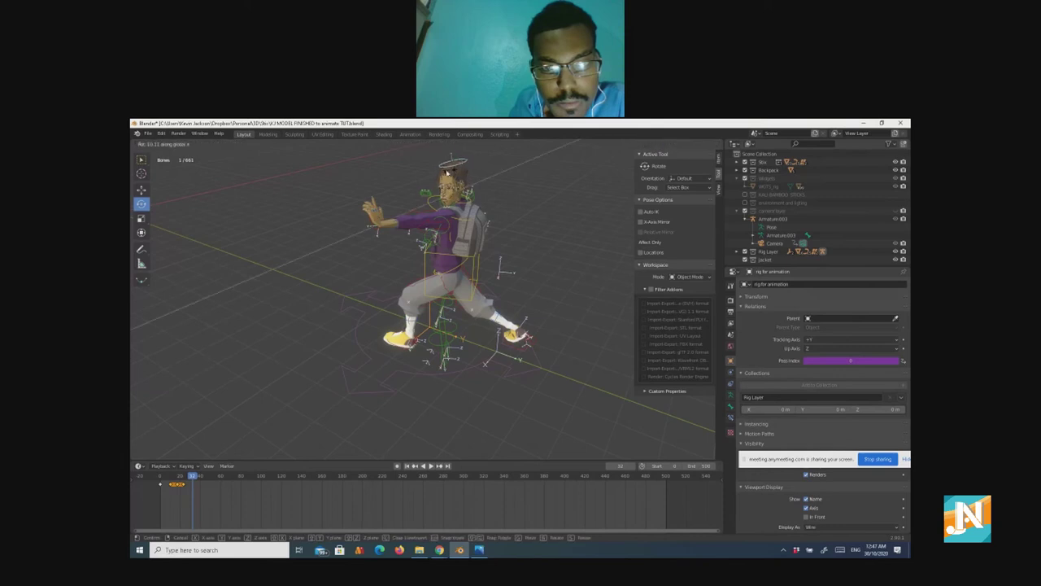
pyautogui.click(445, 172)
pyautogui.hotkey('ctrl', 'z')
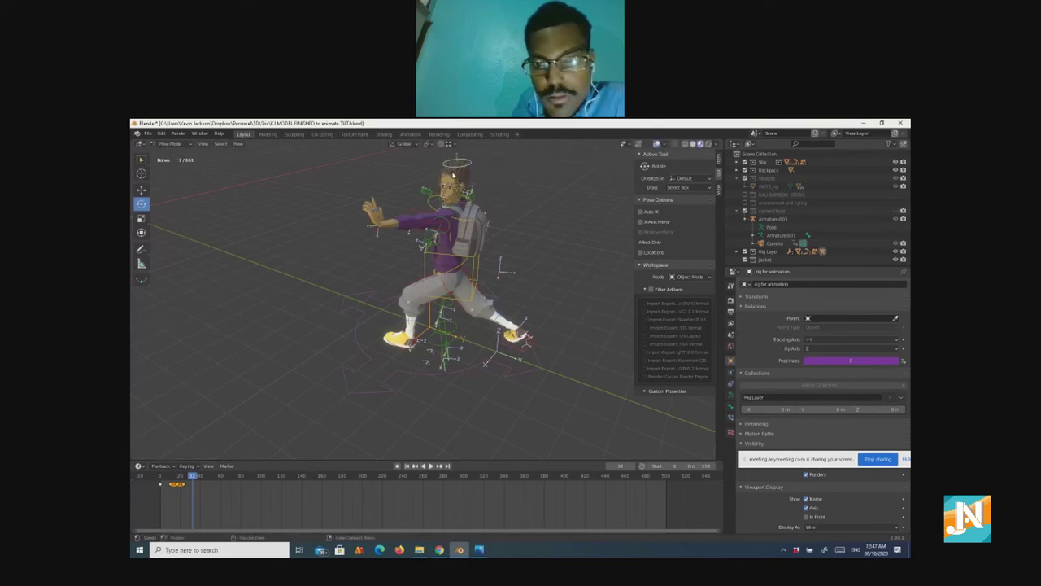
pyautogui.press('r')
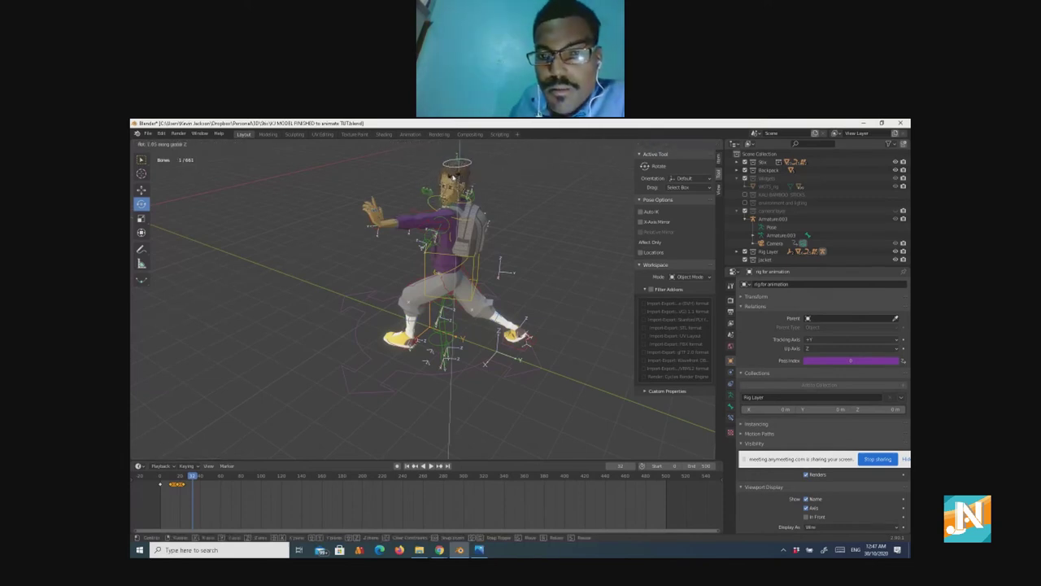
pyautogui.press('z')
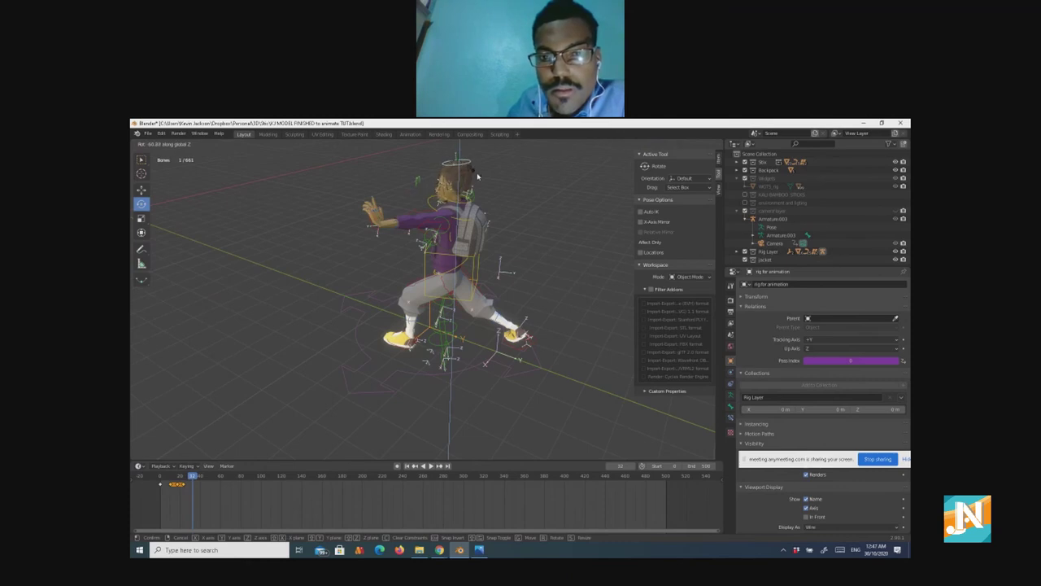
pyautogui.click(478, 175)
pyautogui.moveTo(479, 175); pyautogui.dragTo(530, 223, button='middle')
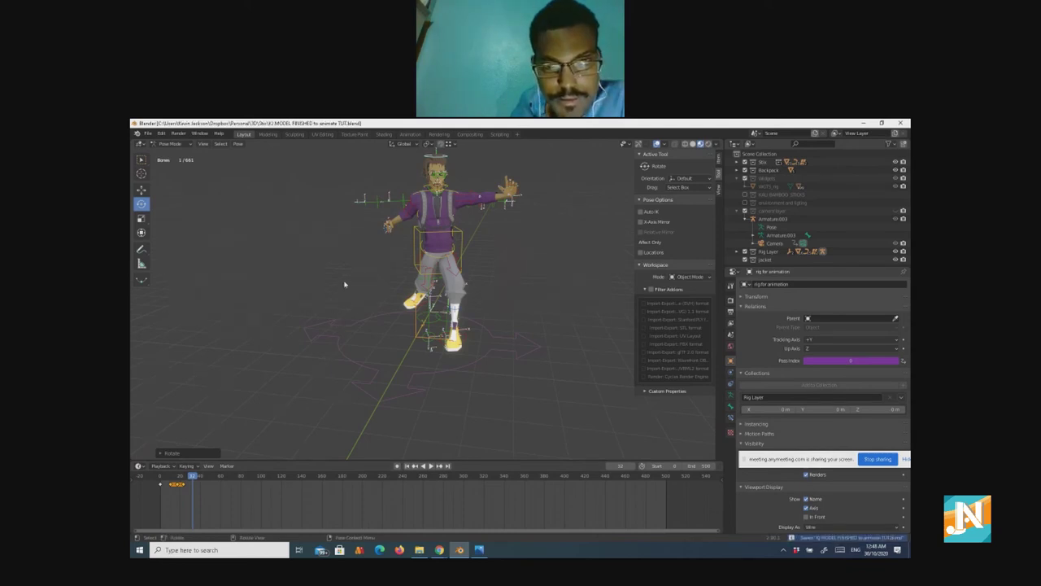
# Step: Select all bones and insert a Location, Rotation & Scale keyframe
pyautogui.press('a')
pyautogui.rightClick(345, 284)
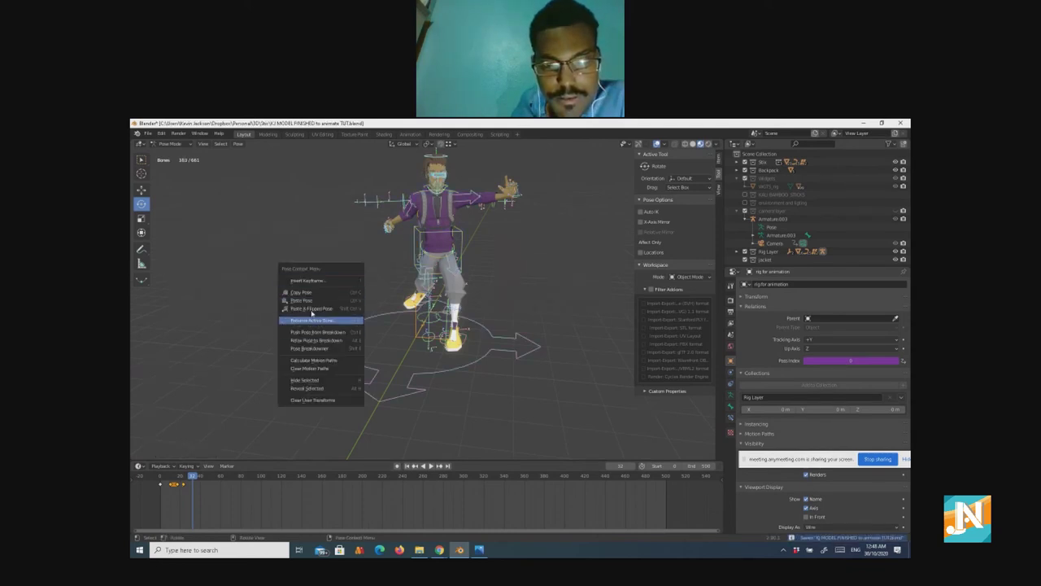
pyautogui.click(308, 280)
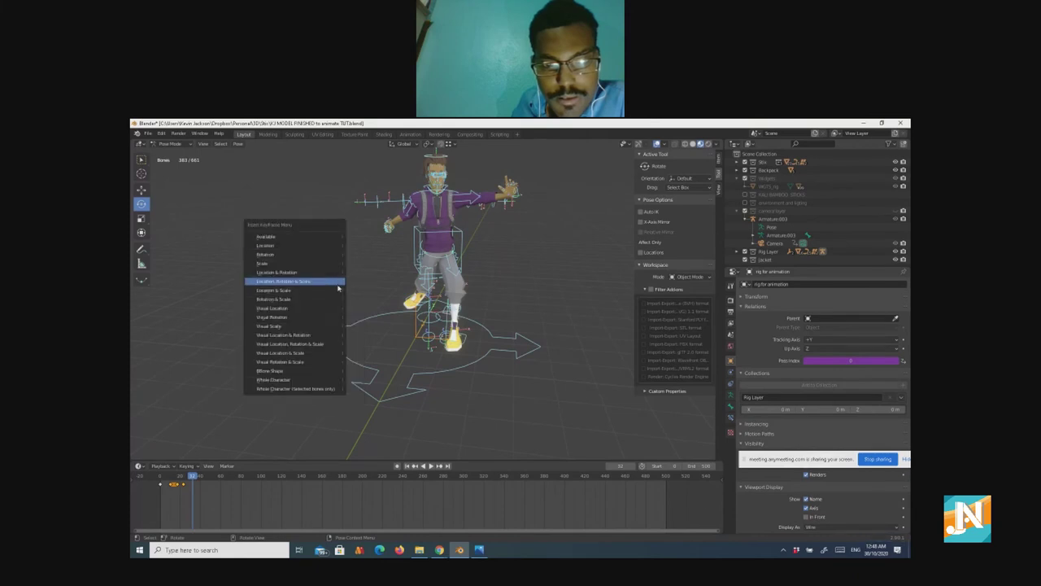
pyautogui.click(337, 282)
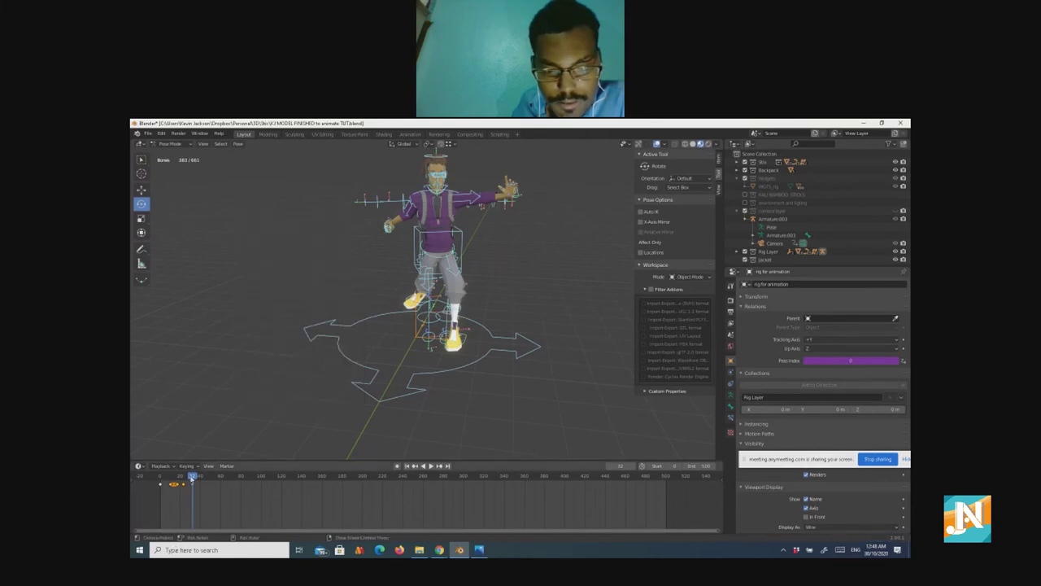
# Step: Scrub the timeline, play the walk in reverse, and jump to the next keyframe
pyautogui.moveTo(192, 478)
pyautogui.mouseDown()
pyautogui.moveTo(163, 480)
pyautogui.moveTo(186, 508)
pyautogui.moveTo(181, 482)
pyautogui.moveTo(200, 487)
pyautogui.mouseUp()
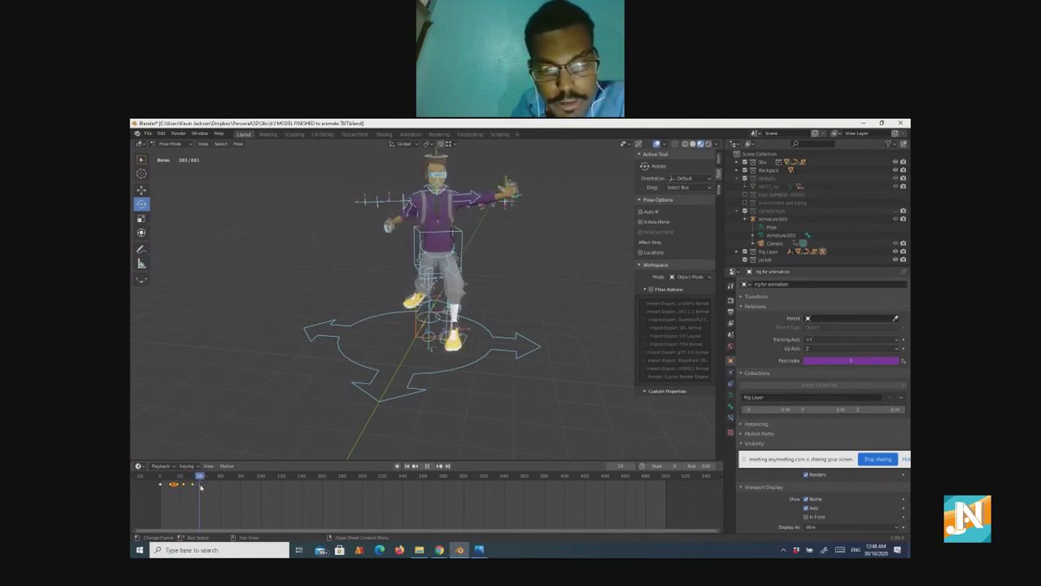
pyautogui.moveTo(201, 486)
pyautogui.mouseDown()
pyautogui.moveTo(184, 492)
pyautogui.moveTo(193, 504)
pyautogui.mouseUp()
pyautogui.hotkey('shift', 'ctrl', 'space')
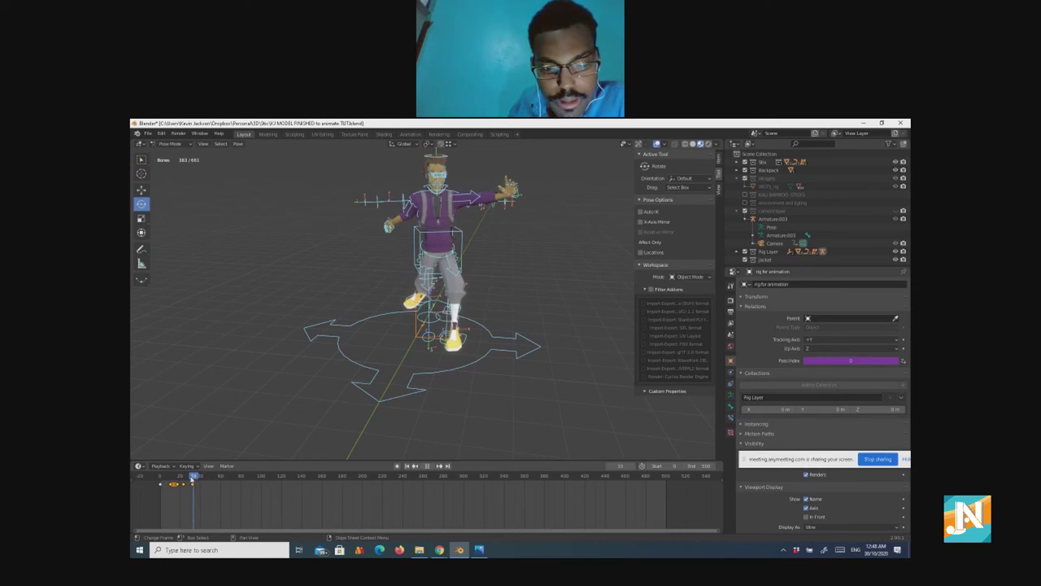
pyautogui.click(427, 465)
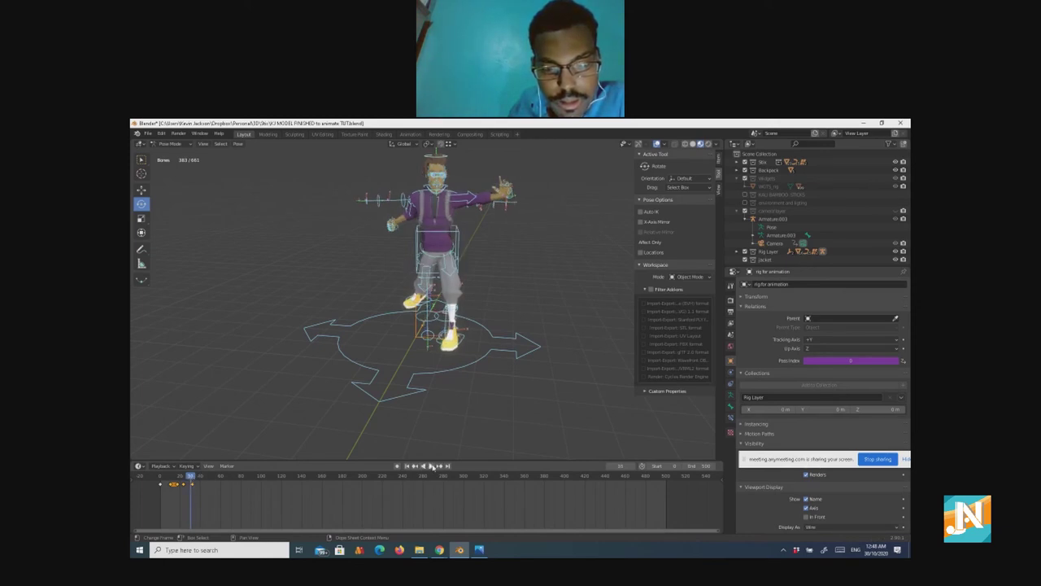
pyautogui.click(439, 466)
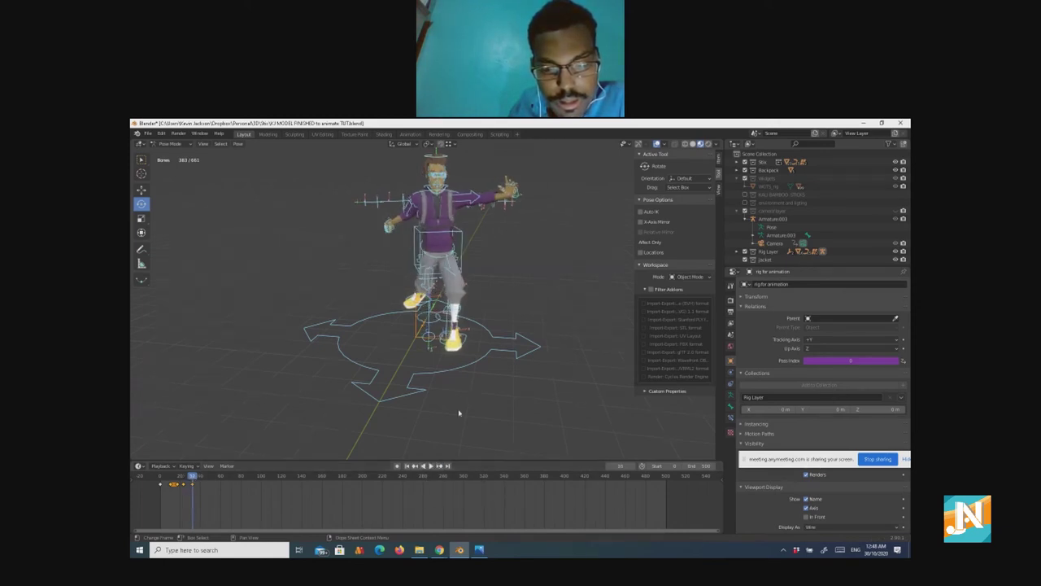
pyautogui.moveTo(506, 326); pyautogui.dragTo(493, 322, button='middle')
pyautogui.scroll(3, 537, 241)
# Step: Deselect all bones and move the arm bone down beside the body
pyautogui.moveTo(537, 239); pyautogui.dragTo(542, 219, button='middle')
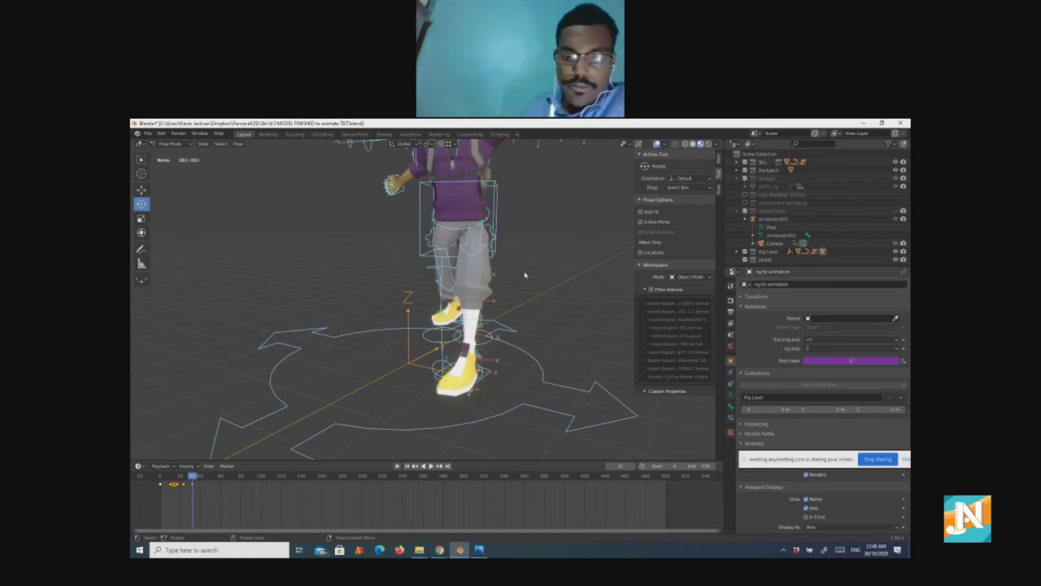
pyautogui.moveTo(525, 274); pyautogui.dragTo(549, 250, button='middle')
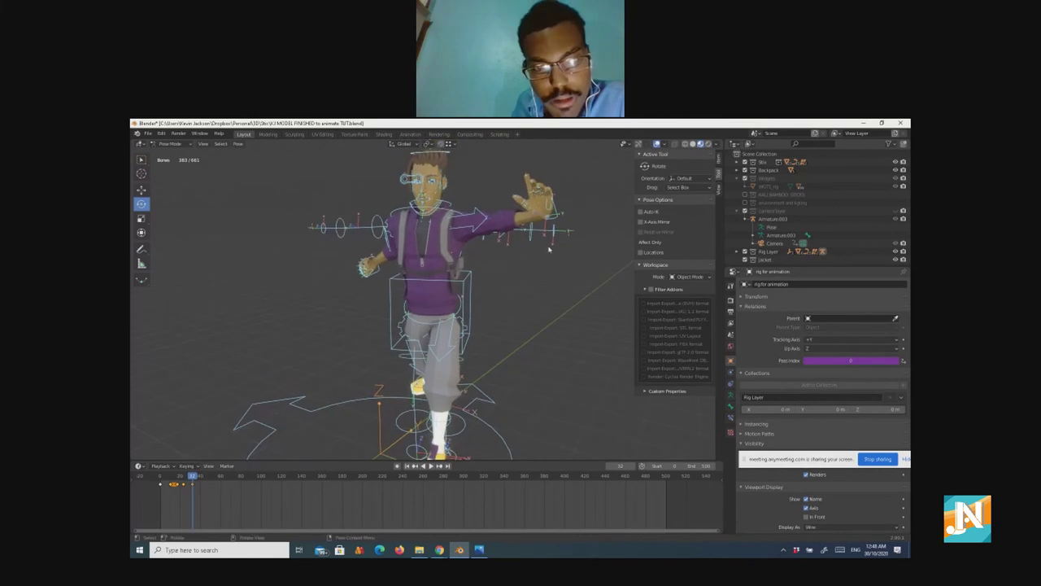
pyautogui.hotkey('alt', 'a')
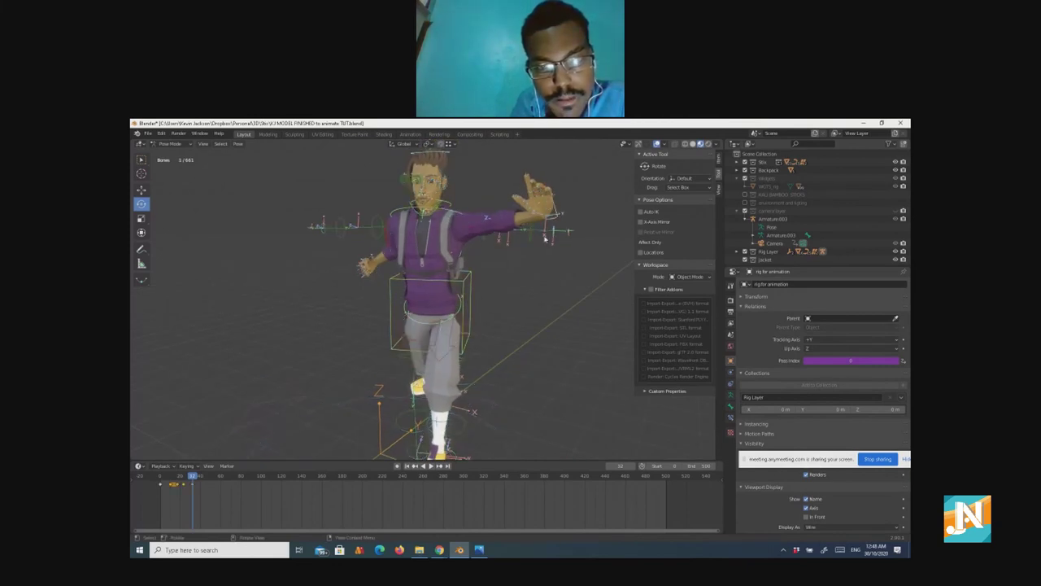
pyautogui.moveTo(511, 250); pyautogui.dragTo(375, 319, button='middle')
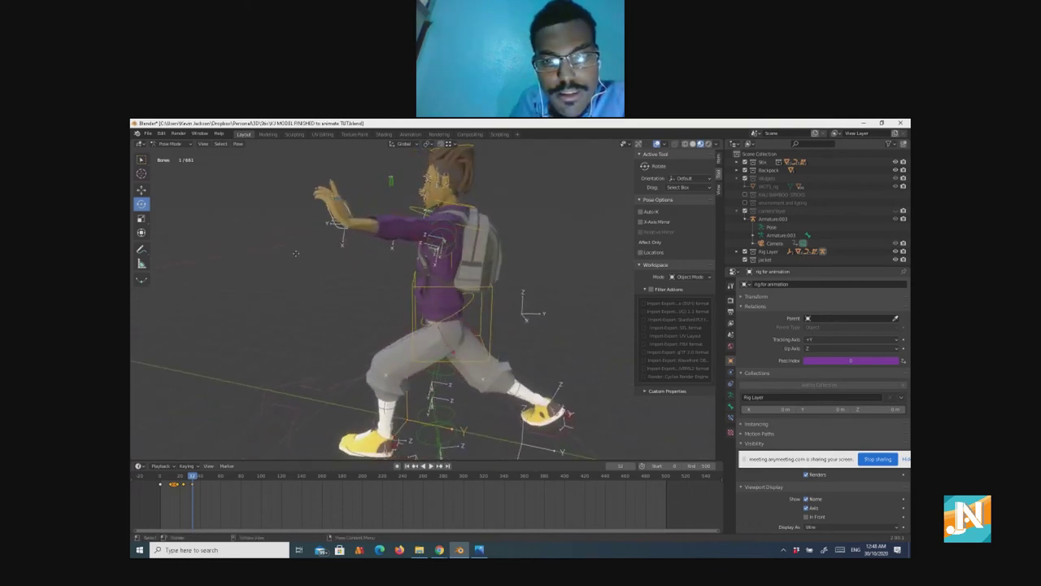
pyautogui.press('g')
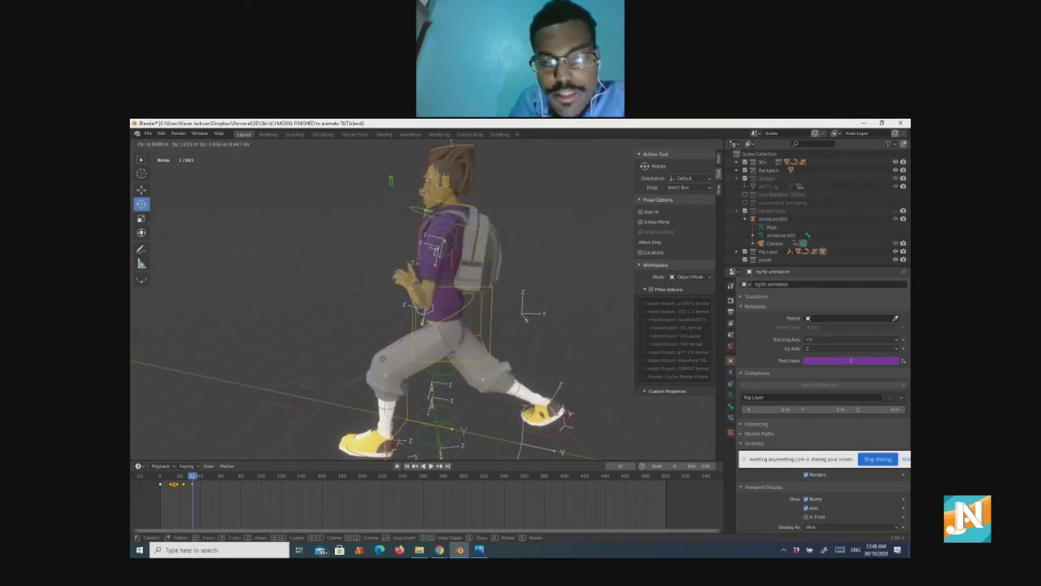
pyautogui.click(488, 390)
# Step: Reposition the arm bone again and move the hand bone toward the body
pyautogui.moveTo(489, 390); pyautogui.dragTo(594, 386, button='middle')
pyautogui.press('g')
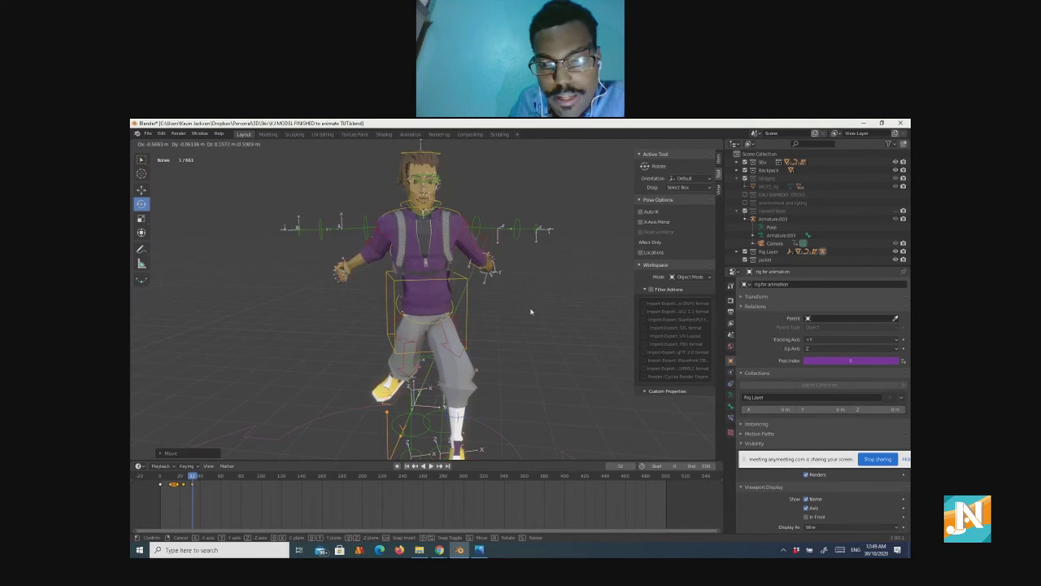
pyautogui.click(530, 309)
pyautogui.moveTo(530, 309); pyautogui.dragTo(514, 330, button='middle')
pyautogui.press('g')
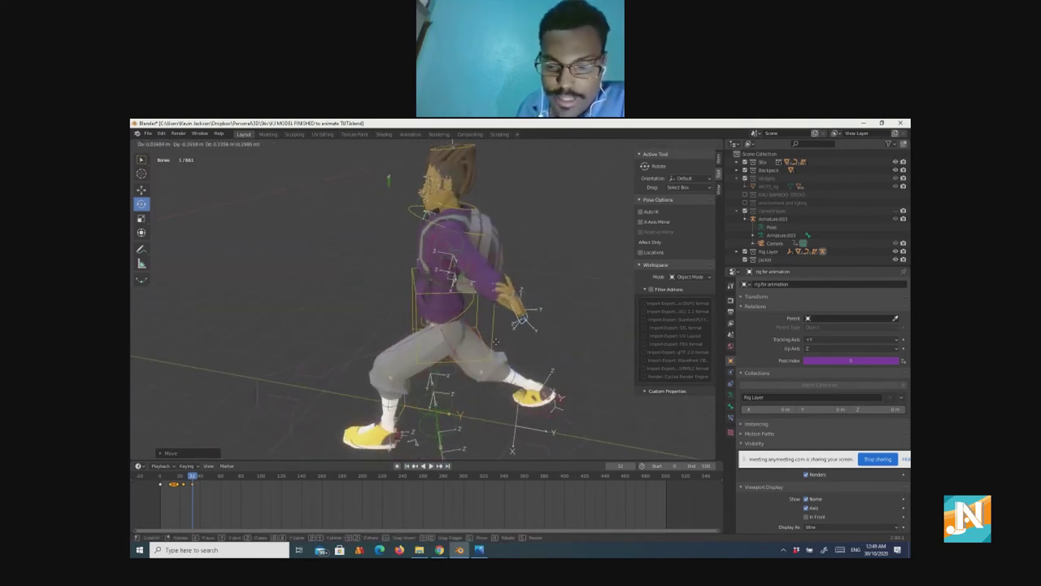
pyautogui.click(491, 334)
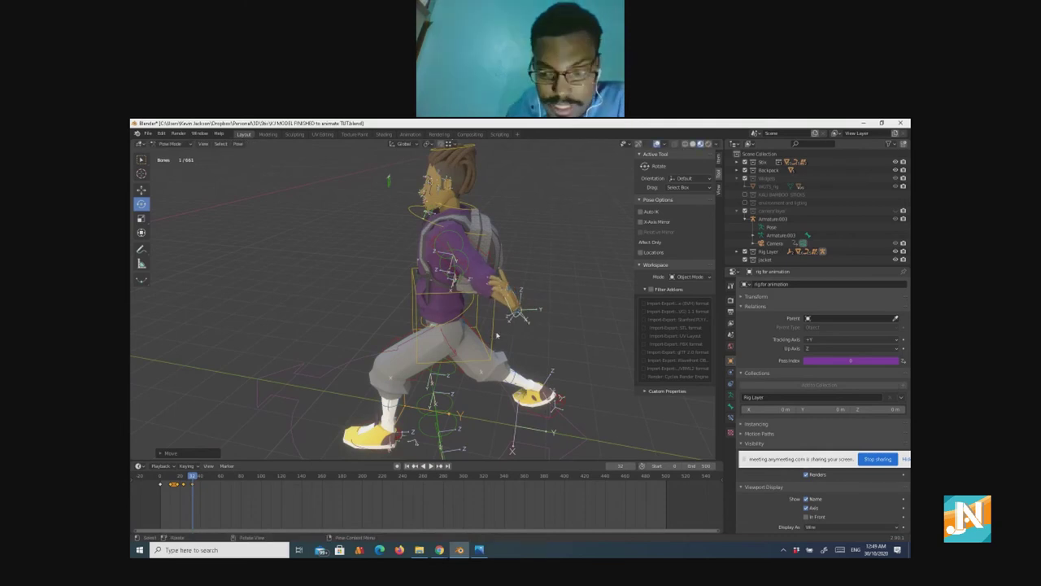
# Step: Rotate the hand bone around the global X axis, then undo that rotation
pyautogui.press('r')
pyautogui.press('x')
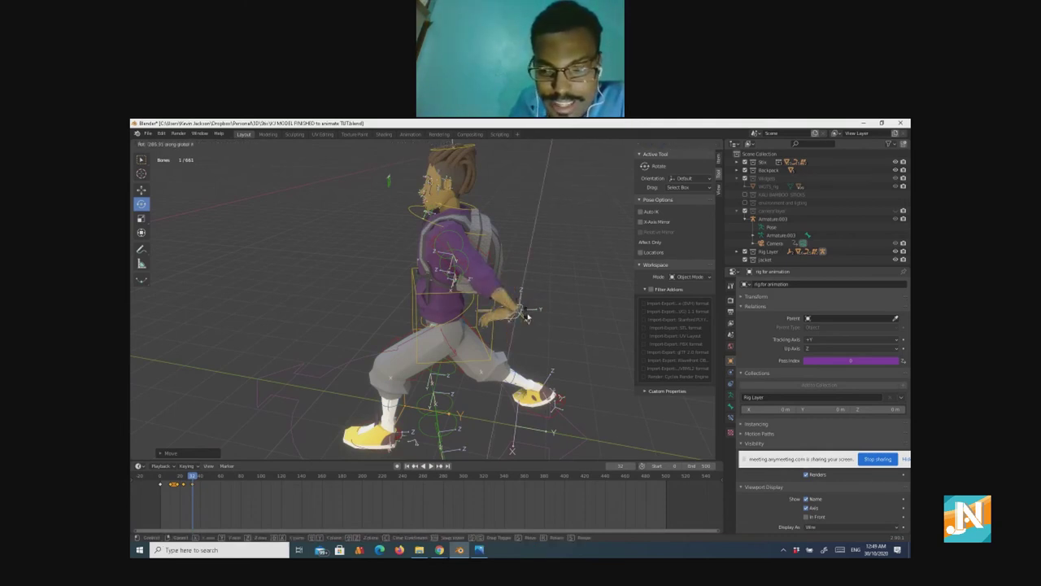
pyautogui.click(508, 313)
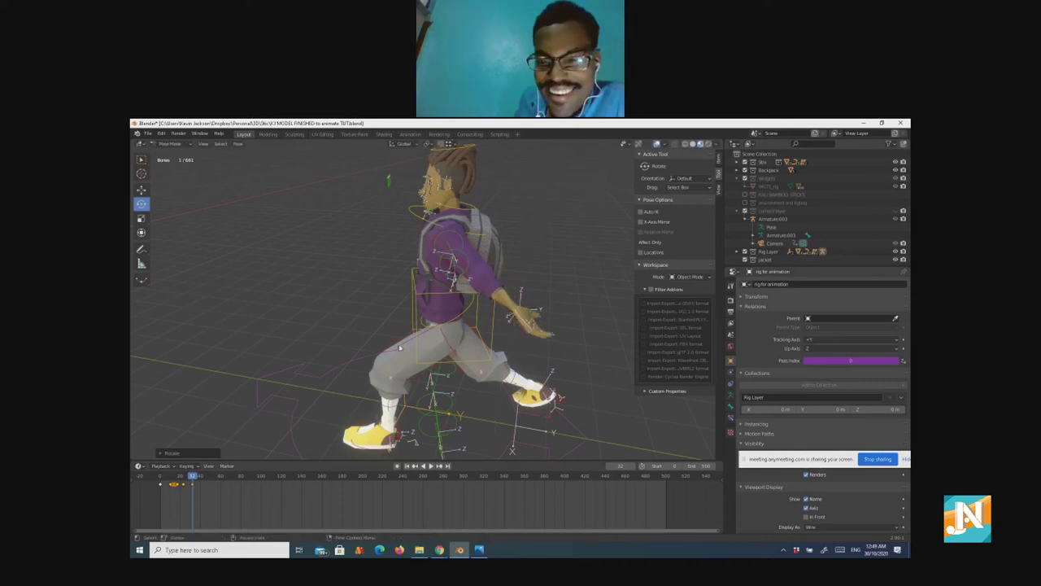
pyautogui.moveTo(399, 348); pyautogui.dragTo(394, 350, button='middle')
pyautogui.hotkey('ctrl', 'z')
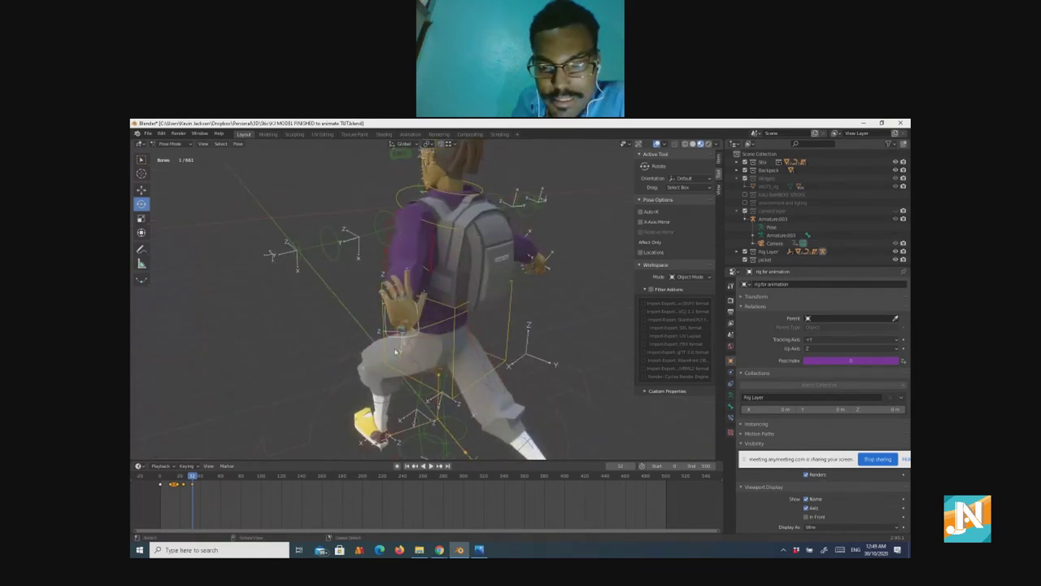
pyautogui.moveTo(408, 344); pyautogui.dragTo(507, 333, button='middle')
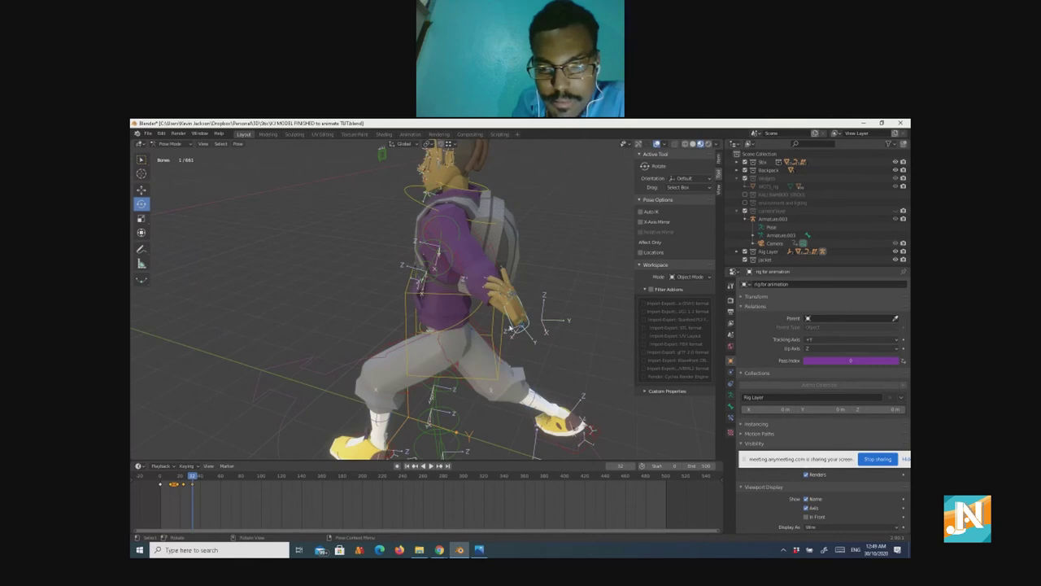
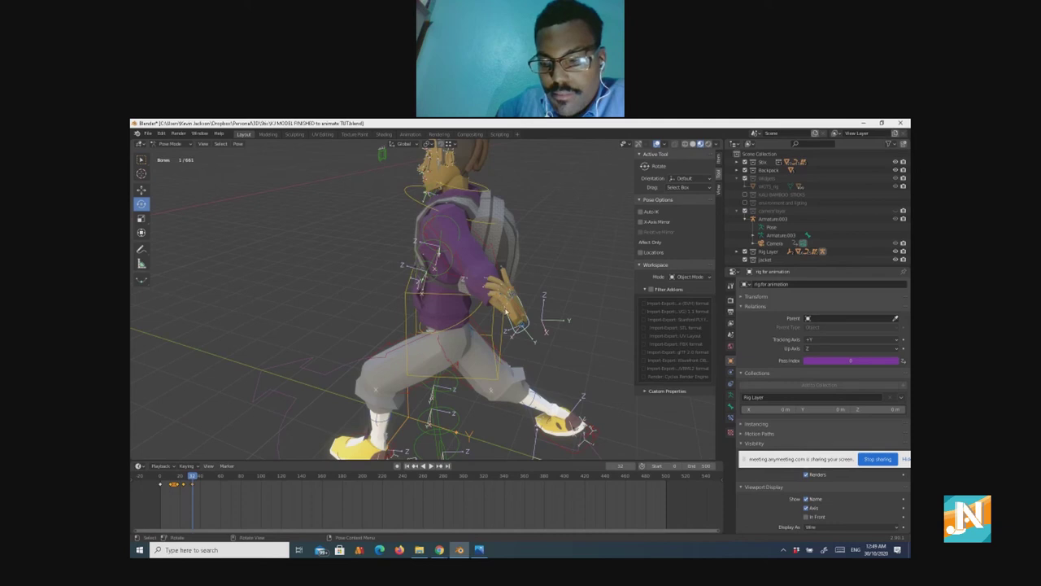
# Step: Rotate the hand bone upward and move the arm outward from the body
pyautogui.press('r')
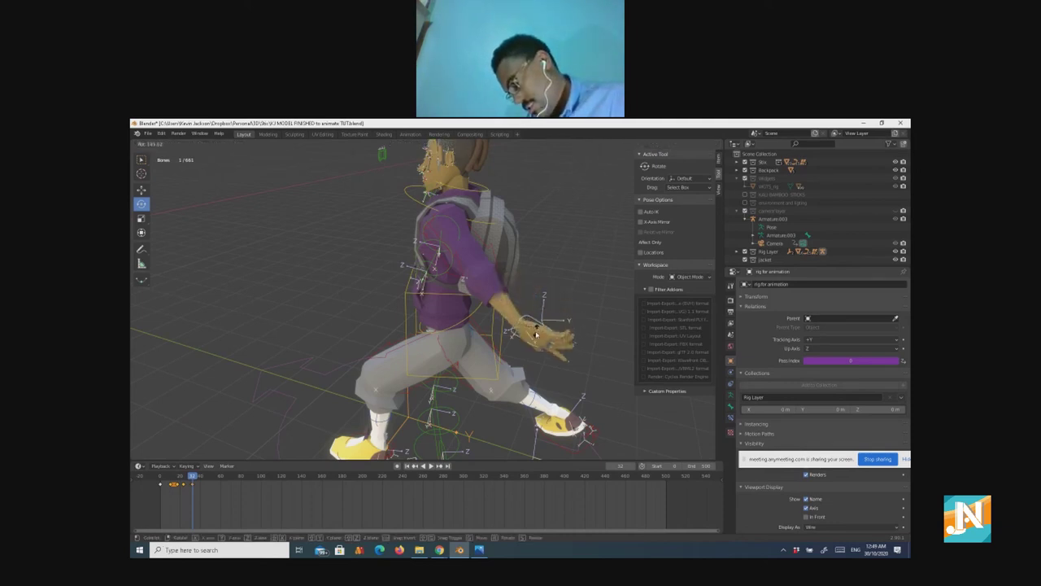
pyautogui.click(533, 344)
pyautogui.moveTo(533, 344); pyautogui.dragTo(505, 342, button='middle')
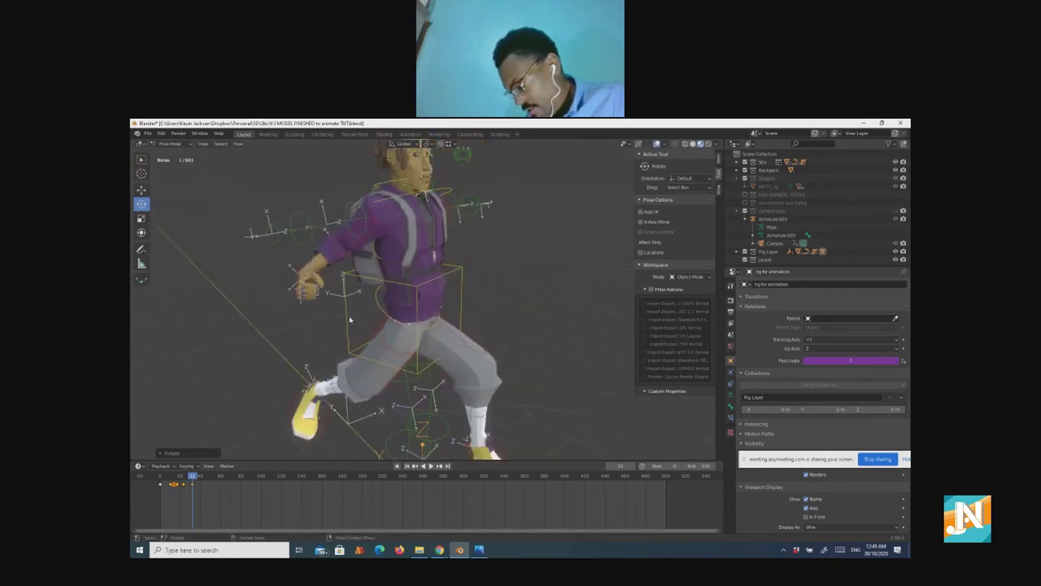
pyautogui.moveTo(349, 319); pyautogui.dragTo(364, 286, button='middle')
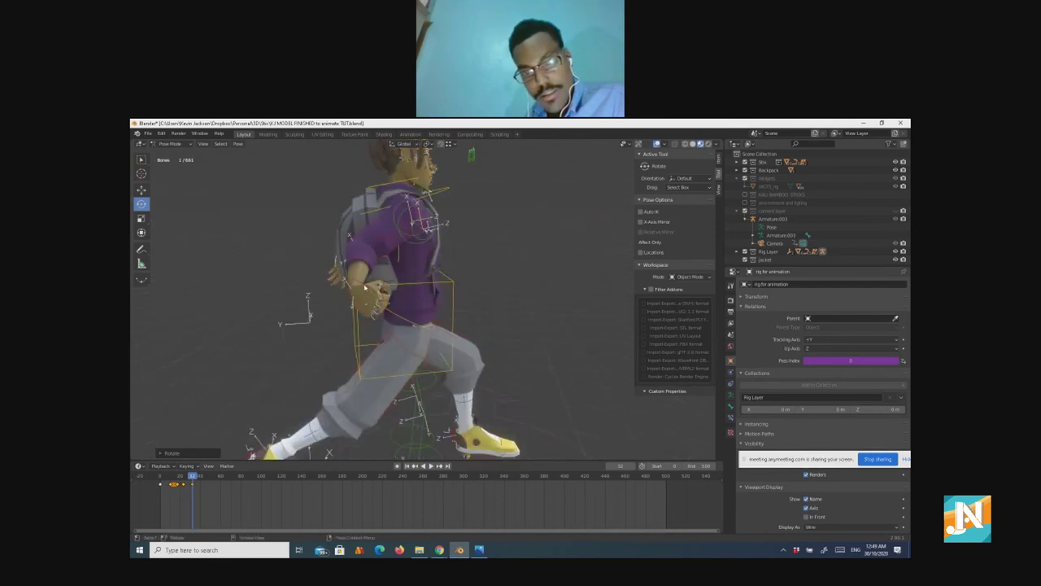
pyautogui.press('g')
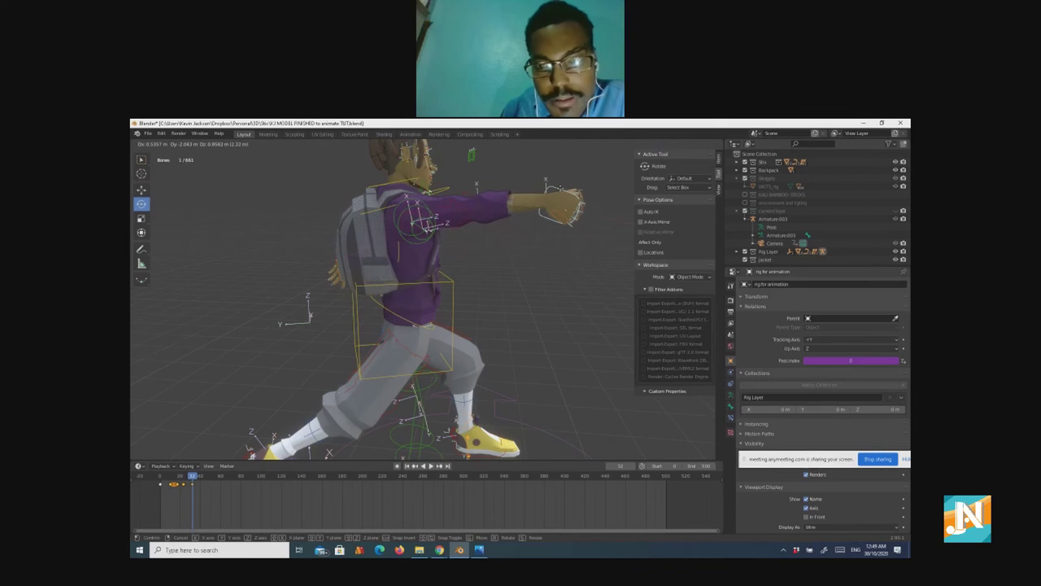
pyautogui.click(562, 188)
pyautogui.moveTo(535, 300); pyautogui.dragTo(324, 273, button='middle')
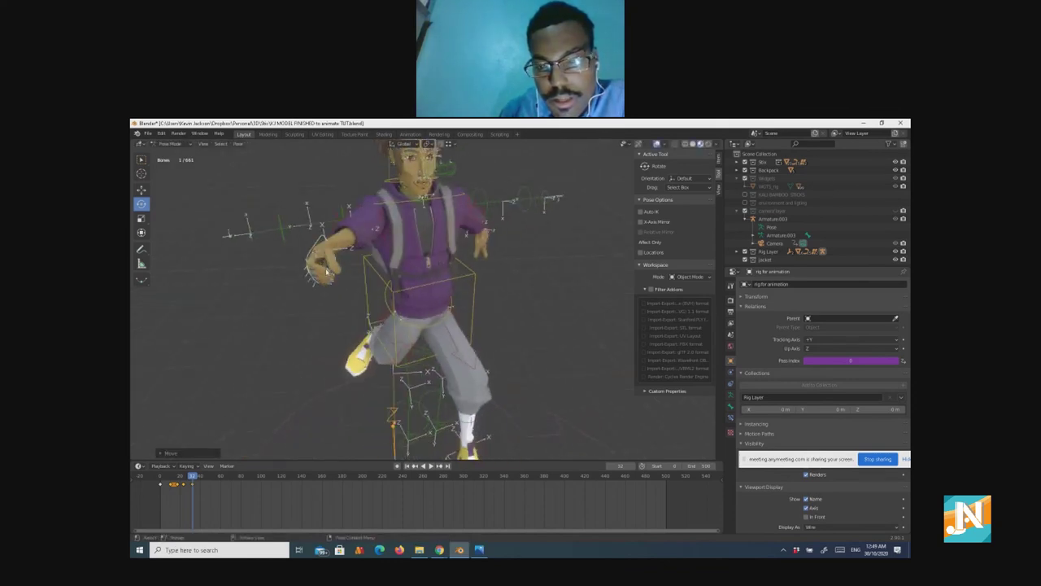
# Step: Rotate the arm about the global X axis, then the Y axis, to extend the punch
pyautogui.press('r')
pyautogui.press('x')
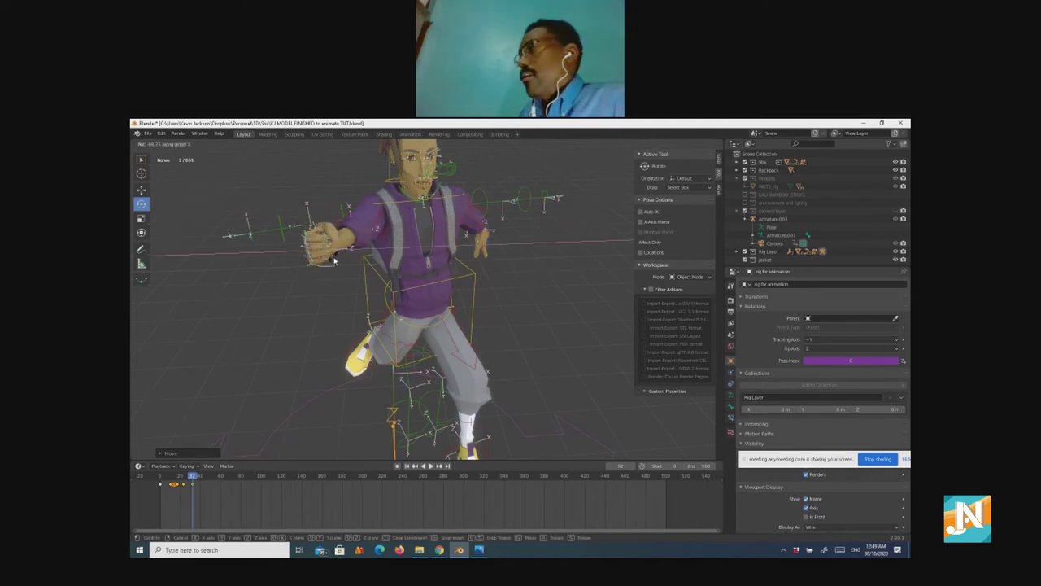
pyautogui.click(334, 262)
pyautogui.press('r')
pyautogui.press('y')
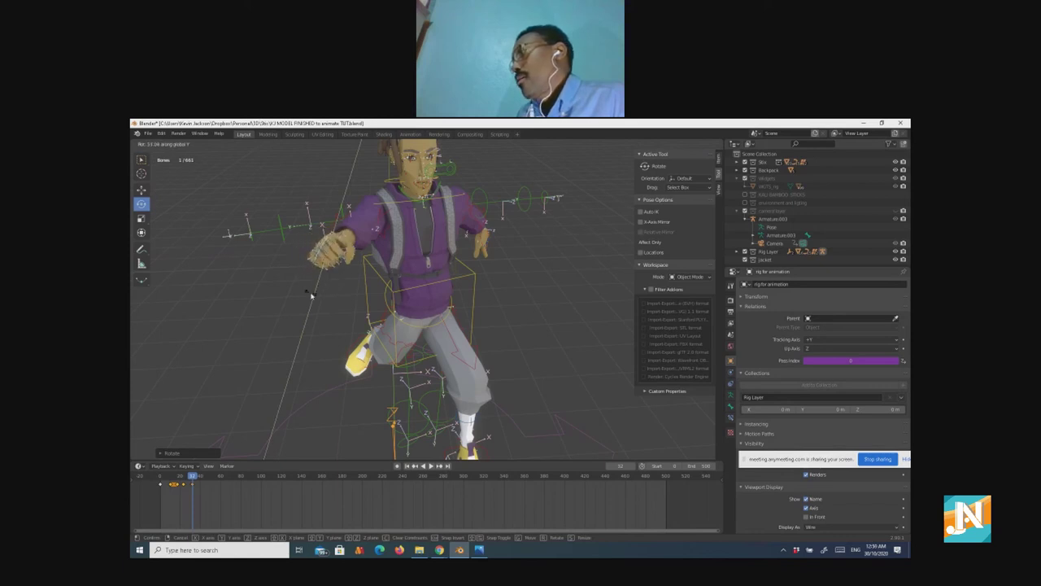
pyautogui.click(277, 261)
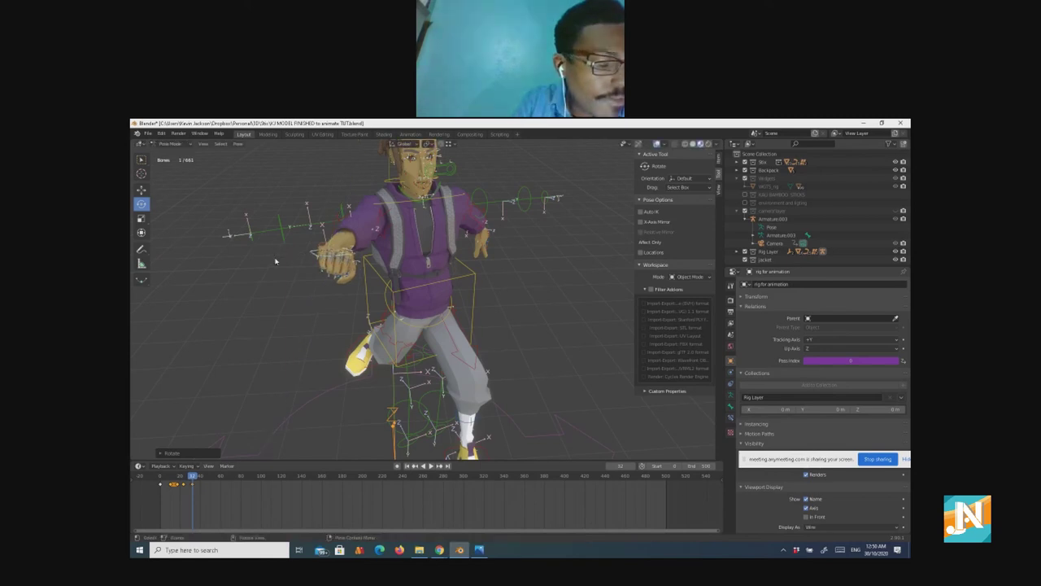
# Step: Undo a trial hand move and keyframe the extended-arm punch pose
pyautogui.moveTo(296, 268)
pyautogui.mouseDown(button='middle')
pyautogui.moveTo(323, 266)
pyautogui.moveTo(302, 287)
pyautogui.mouseUp(button='middle')
pyautogui.press('g')
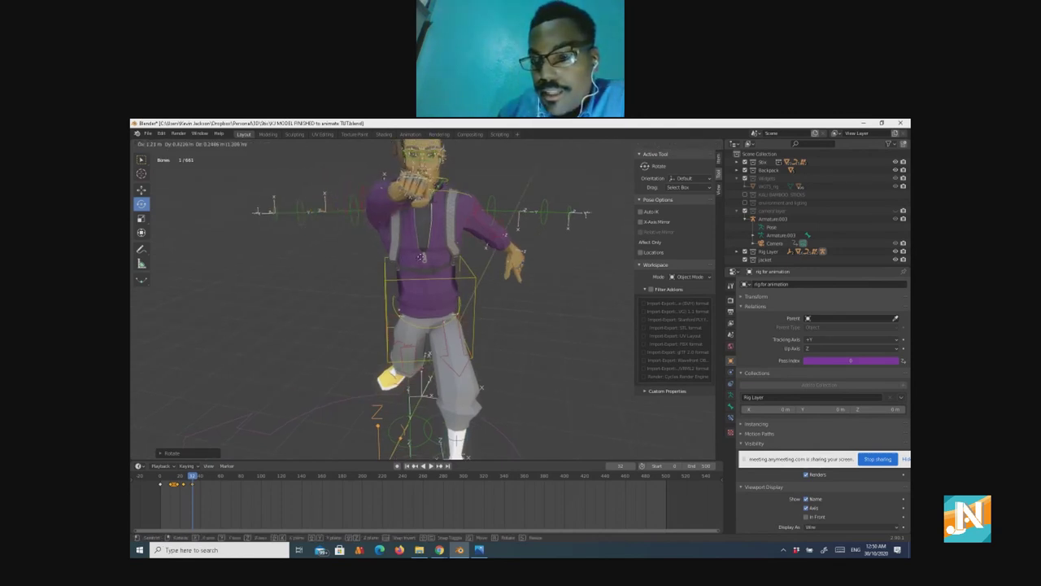
pyautogui.click(401, 266)
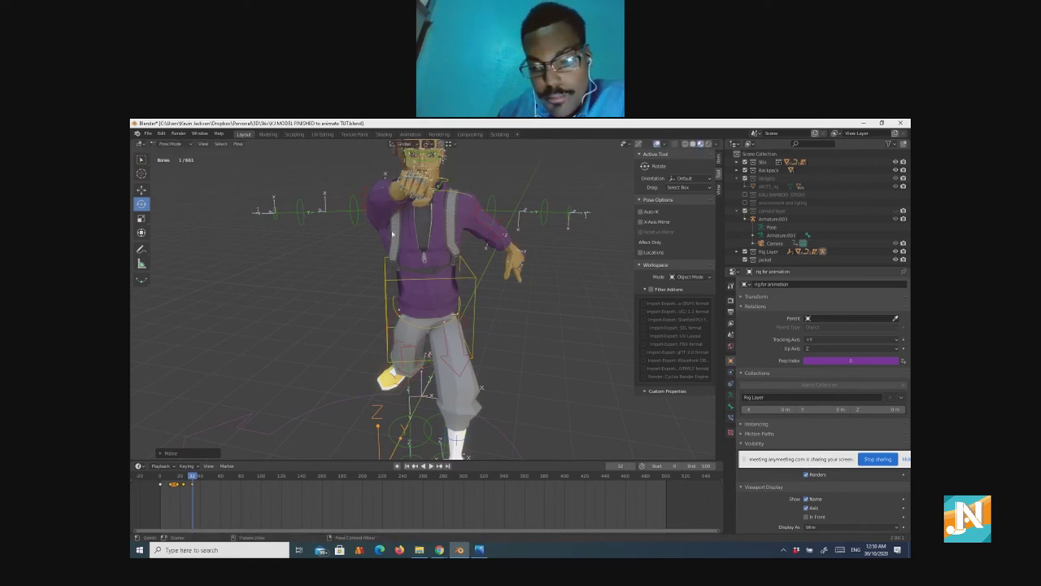
pyautogui.hotkey('ctrl', 'z')
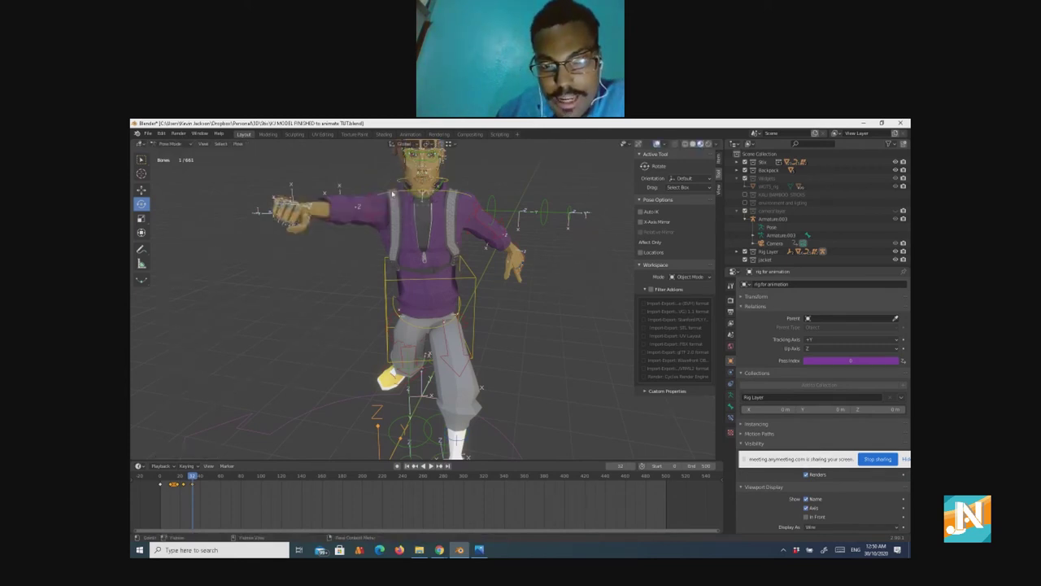
pyautogui.press('i')
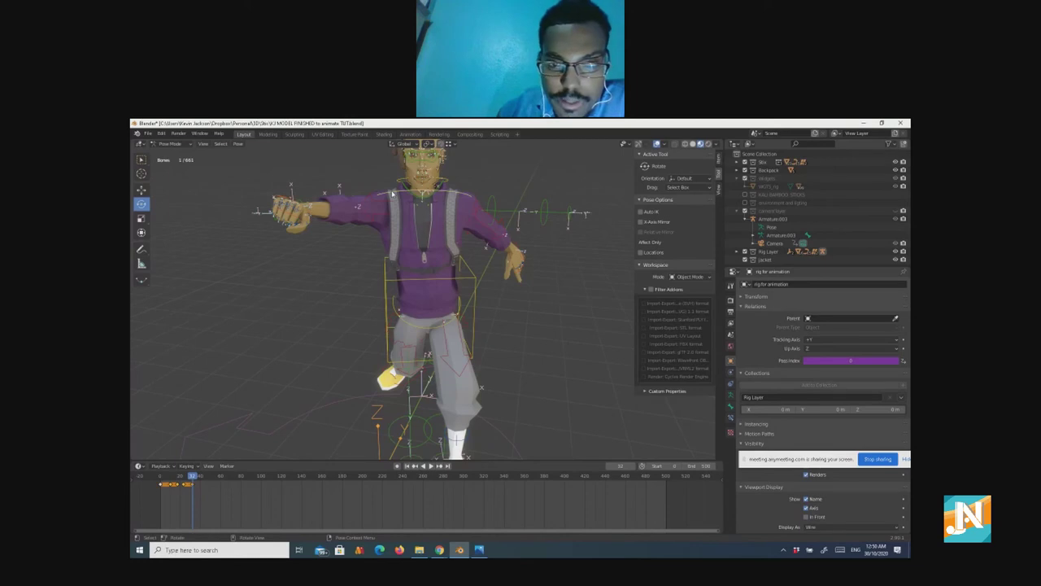
# Step: Twist the torso bones around the global Z axis
pyautogui.press('r')
pyautogui.press('z')
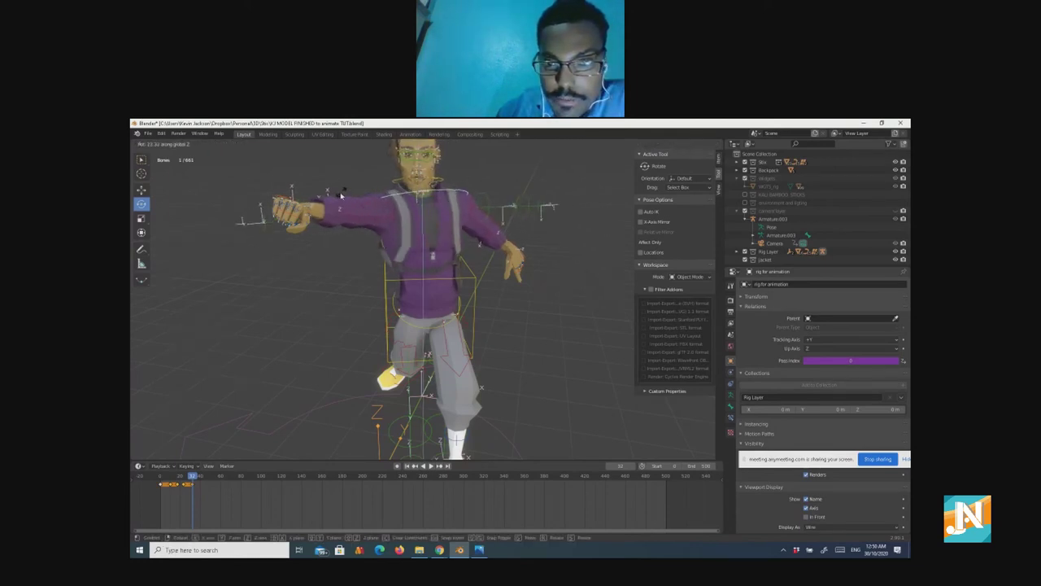
pyautogui.click(291, 206)
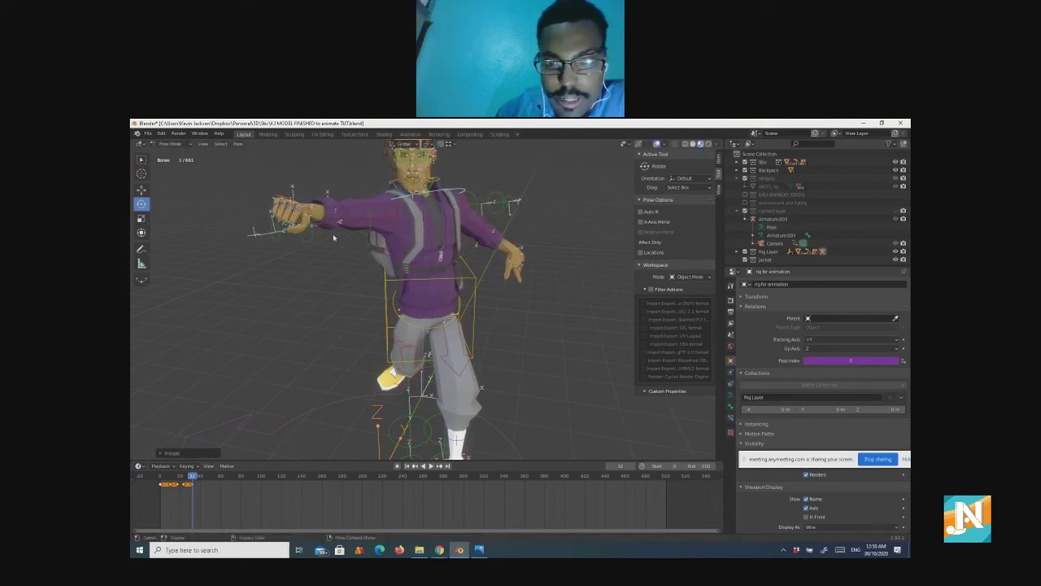
pyautogui.moveTo(285, 291); pyautogui.dragTo(358, 284, button='middle')
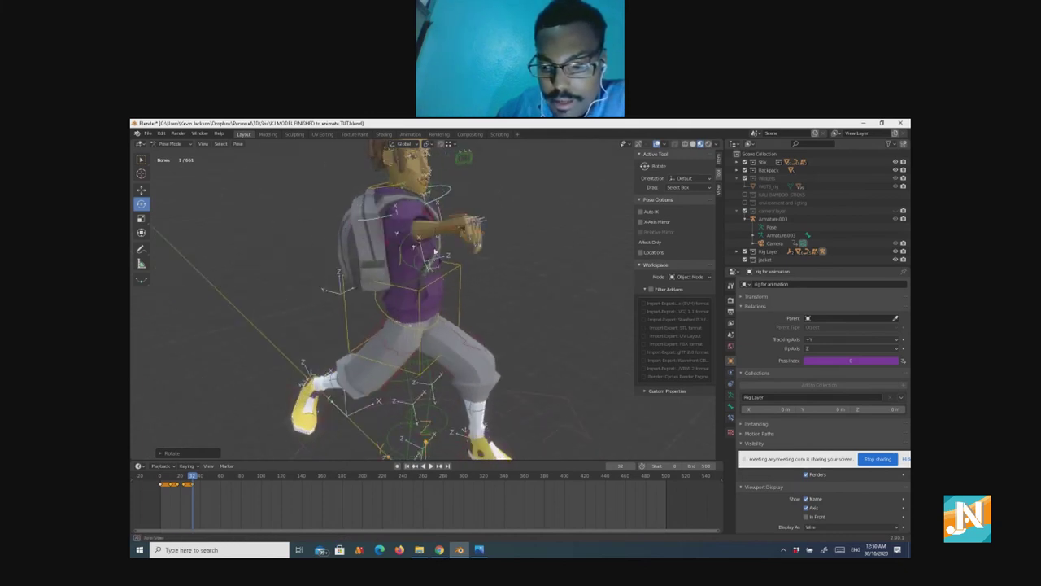
# Step: Move the left arm in front of the chest
pyautogui.moveTo(423, 244); pyautogui.dragTo(461, 219, button='middle')
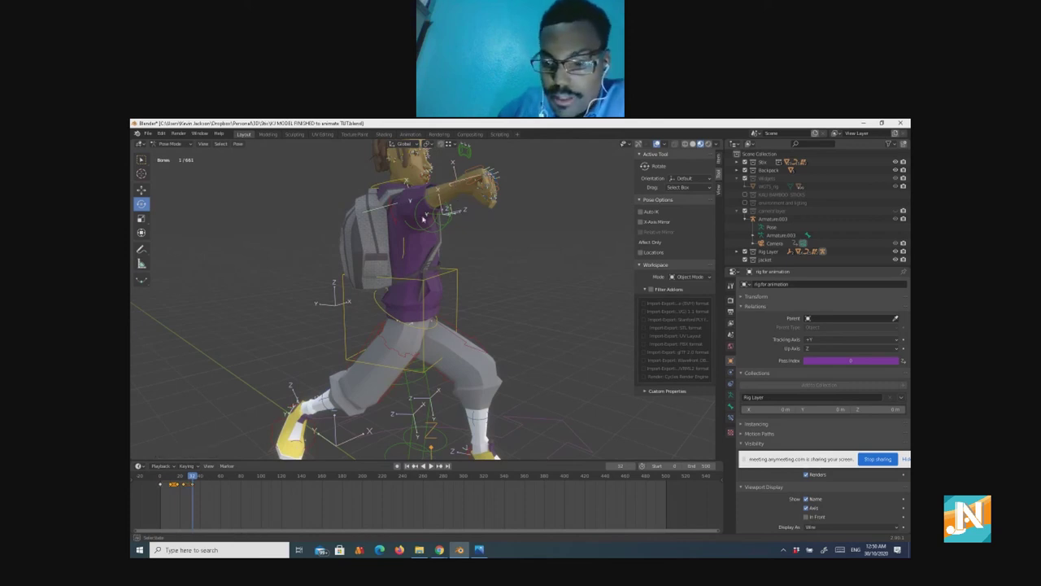
pyautogui.moveTo(454, 184); pyautogui.dragTo(396, 234, button='middle')
pyautogui.press('g')
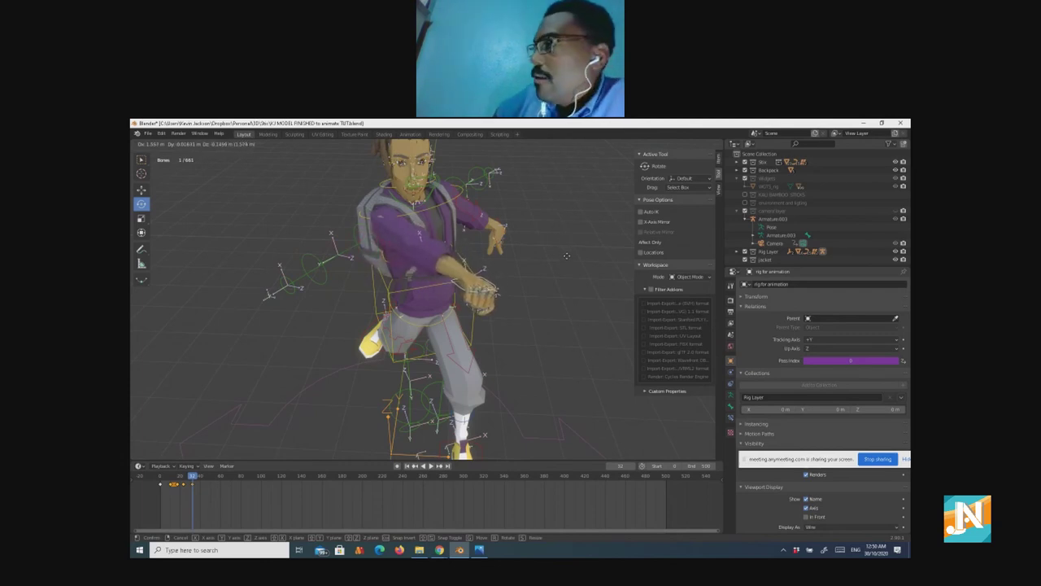
pyautogui.click(571, 260)
# Step: Move the hand controller up and to the right
pyautogui.moveTo(552, 271); pyautogui.dragTo(458, 290, button='middle')
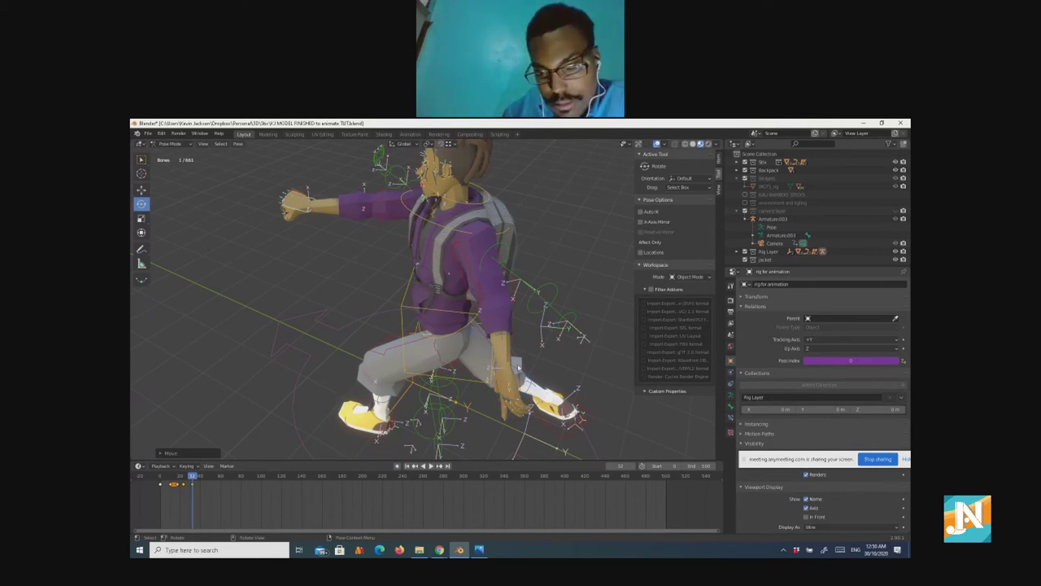
pyautogui.moveTo(514, 373); pyautogui.dragTo(559, 258, button='middle')
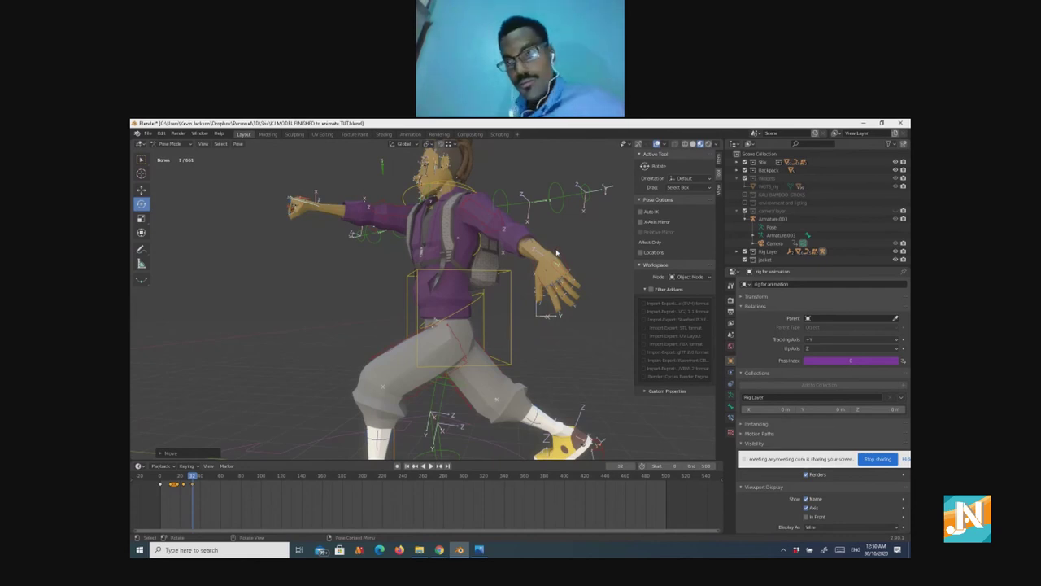
pyautogui.press('g')
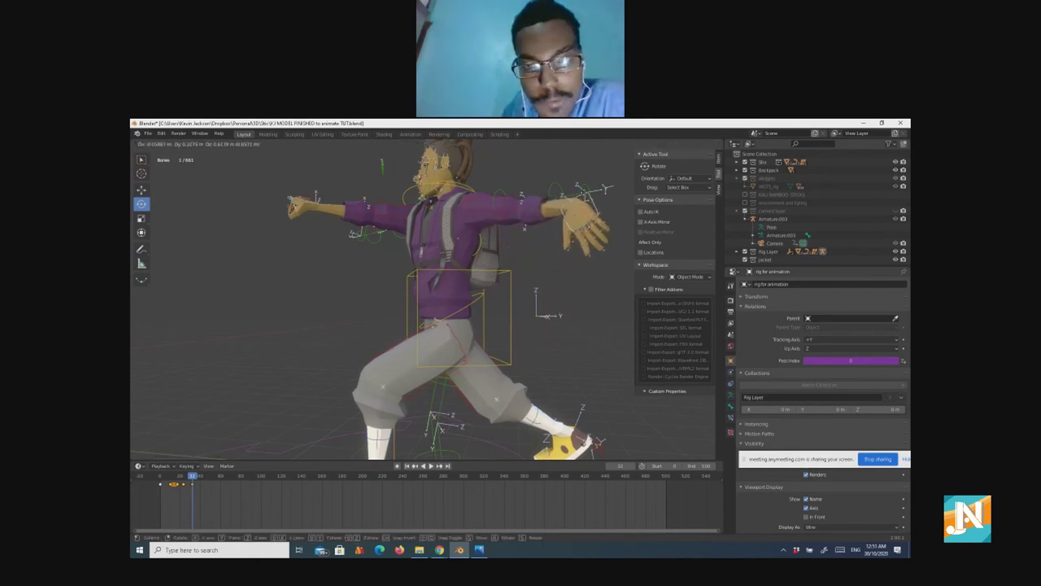
pyautogui.click(584, 194)
# Step: Rotate the arm about the X, Z and Y axes to swing it forward
pyautogui.moveTo(585, 193); pyautogui.dragTo(444, 274, button='middle')
pyautogui.press('r')
pyautogui.press('x')
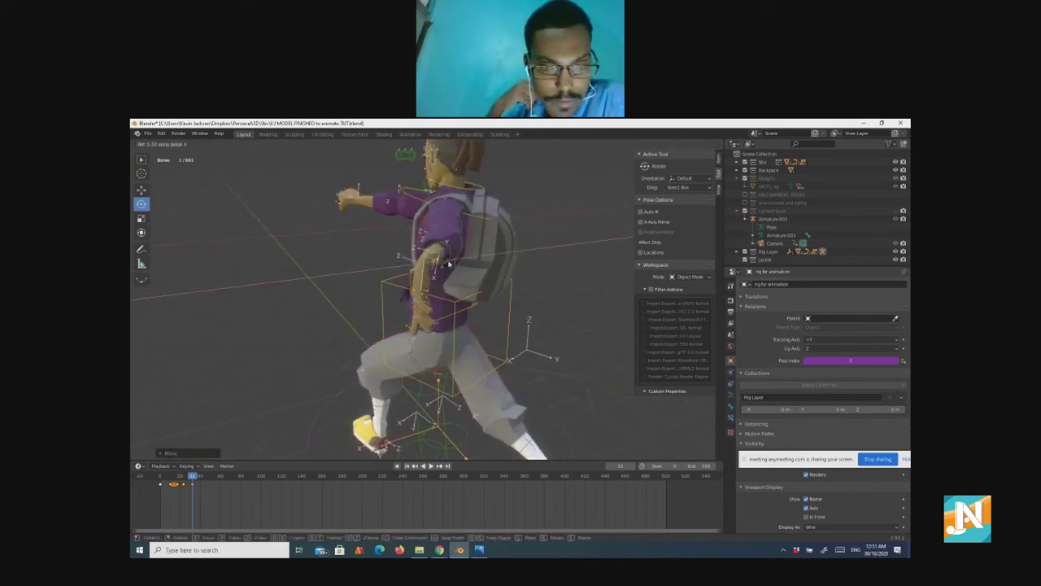
pyautogui.click(435, 301)
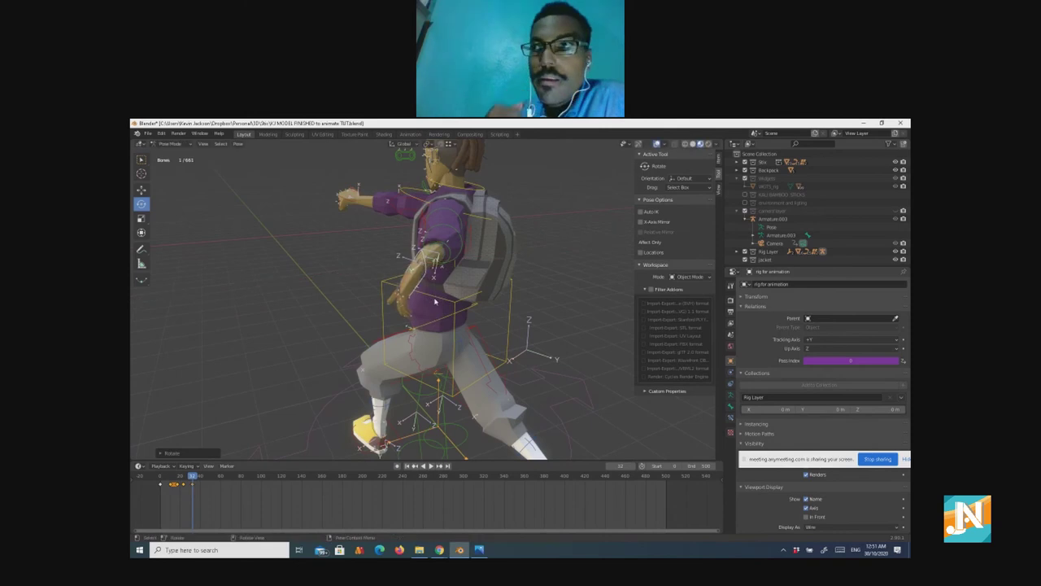
pyautogui.press('r')
pyautogui.press('z')
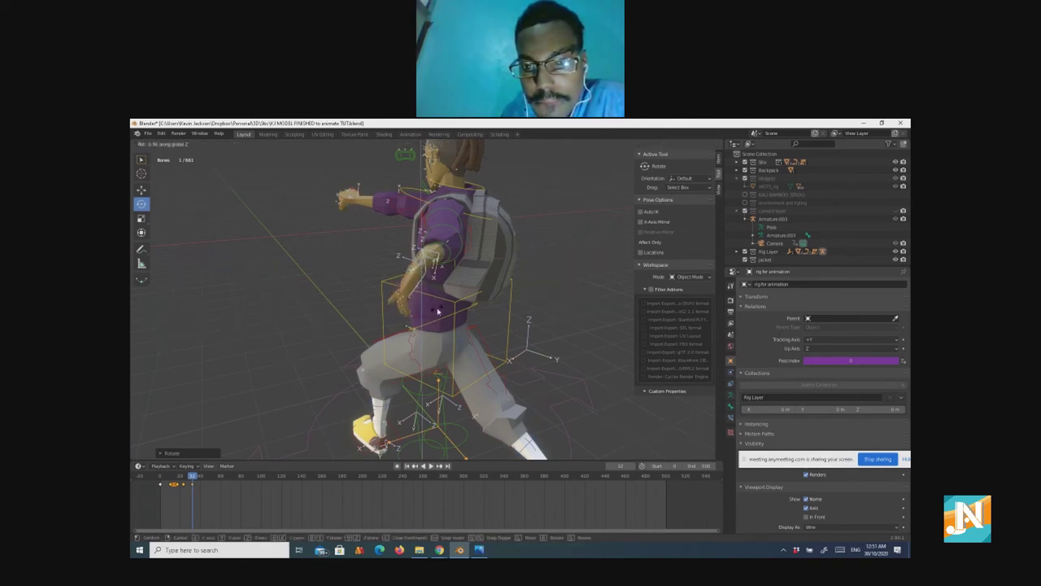
pyautogui.click(437, 311)
pyautogui.press('r')
pyautogui.press('y')
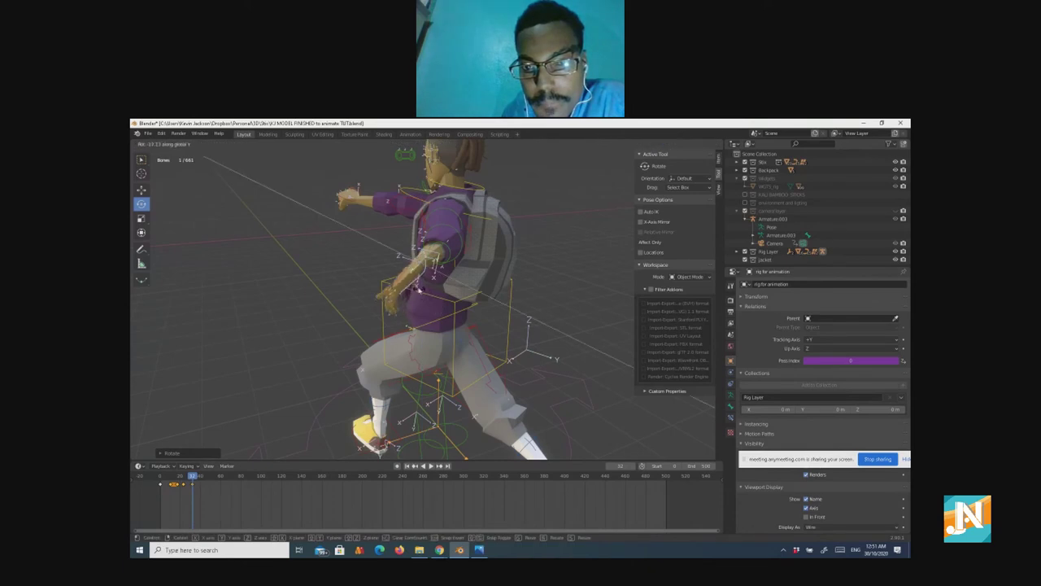
pyautogui.click(410, 278)
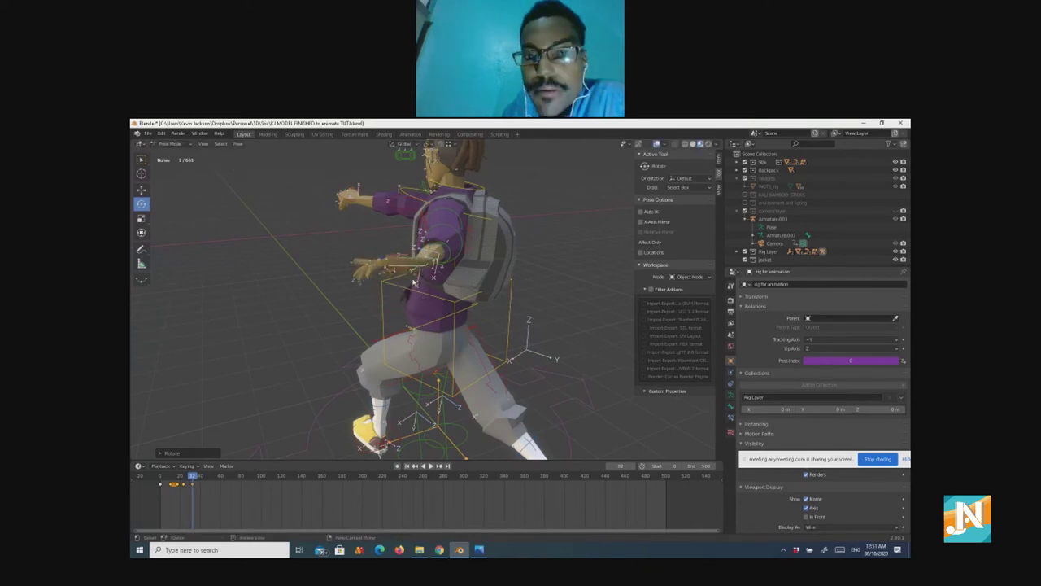
# Step: Rotate the hand about Z, reposition it, and select all the rig's bones
pyautogui.moveTo(412, 280); pyautogui.dragTo(497, 317, button='middle')
pyautogui.press('r')
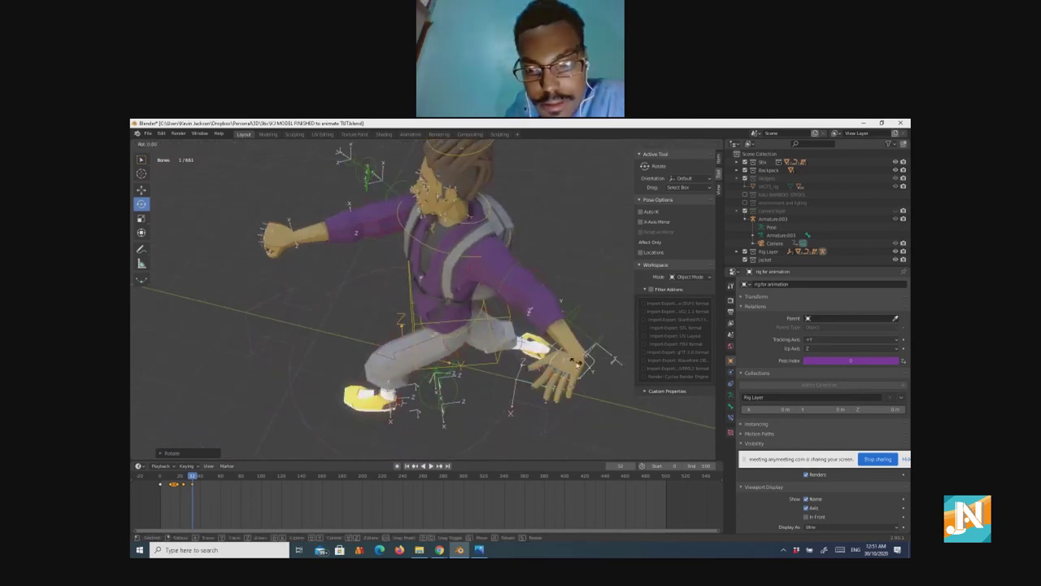
pyautogui.press('z')
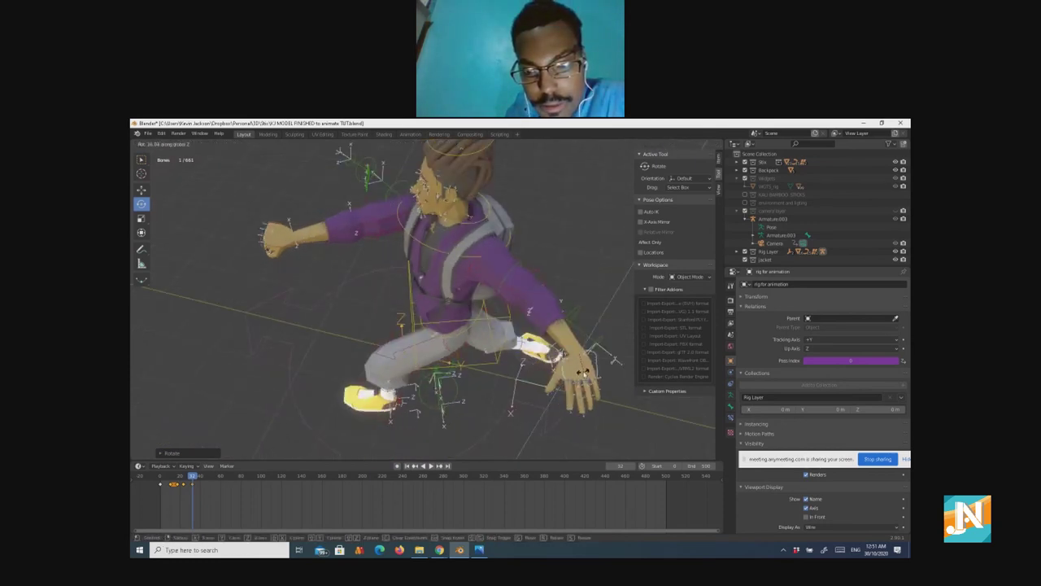
pyautogui.click(584, 375)
pyautogui.moveTo(578, 373)
pyautogui.mouseDown(button='middle')
pyautogui.moveTo(632, 363)
pyautogui.moveTo(590, 376)
pyautogui.mouseUp(button='middle')
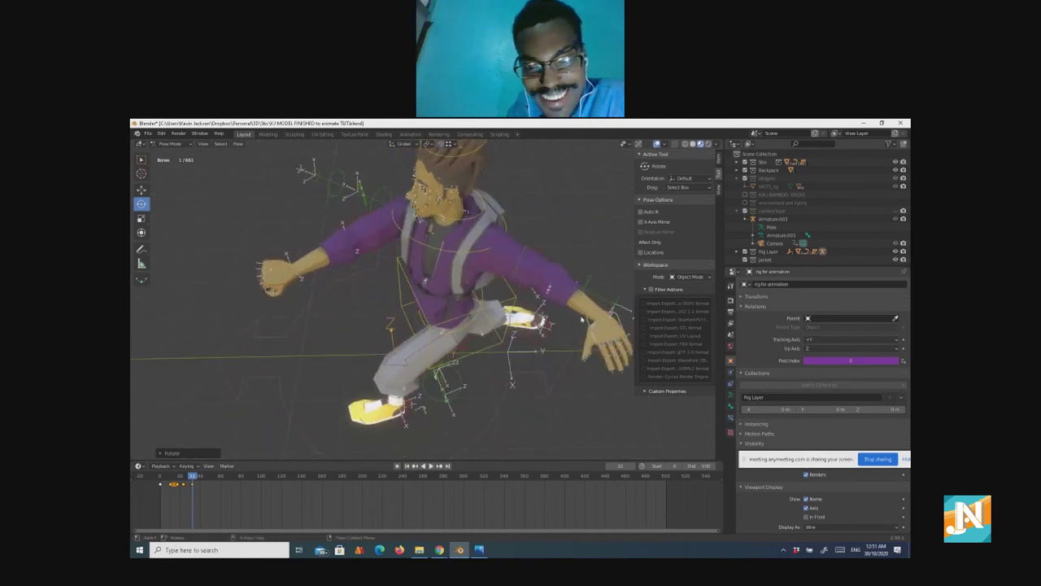
pyautogui.press('g')
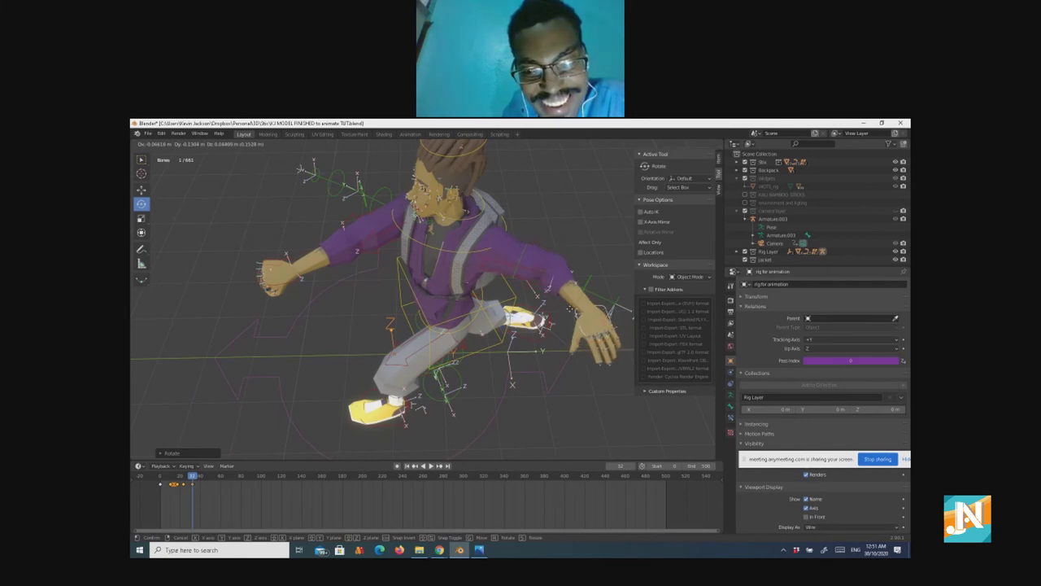
pyautogui.click(572, 312)
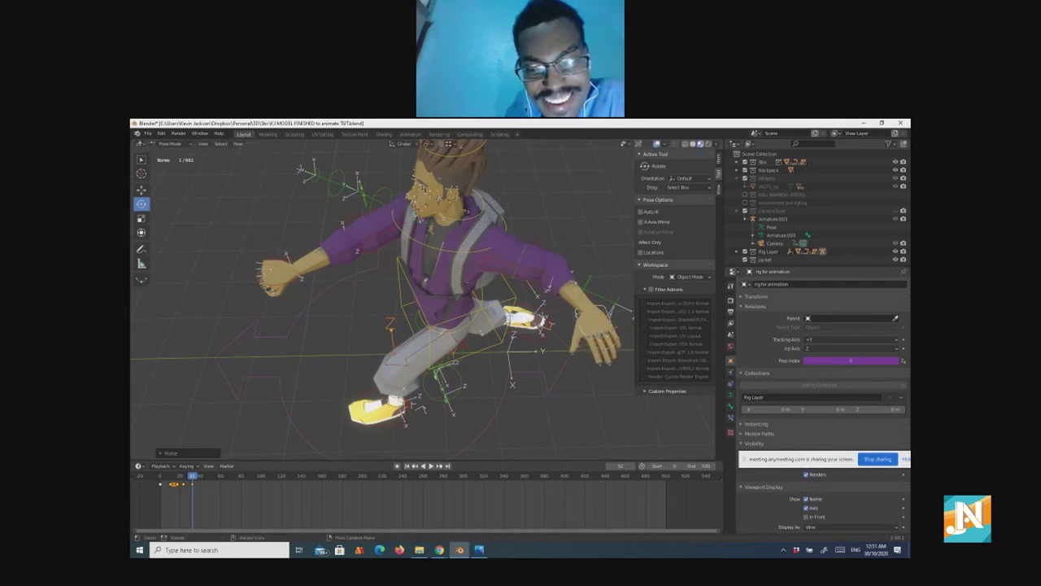
pyautogui.moveTo(572, 313); pyautogui.dragTo(565, 274, button='middle')
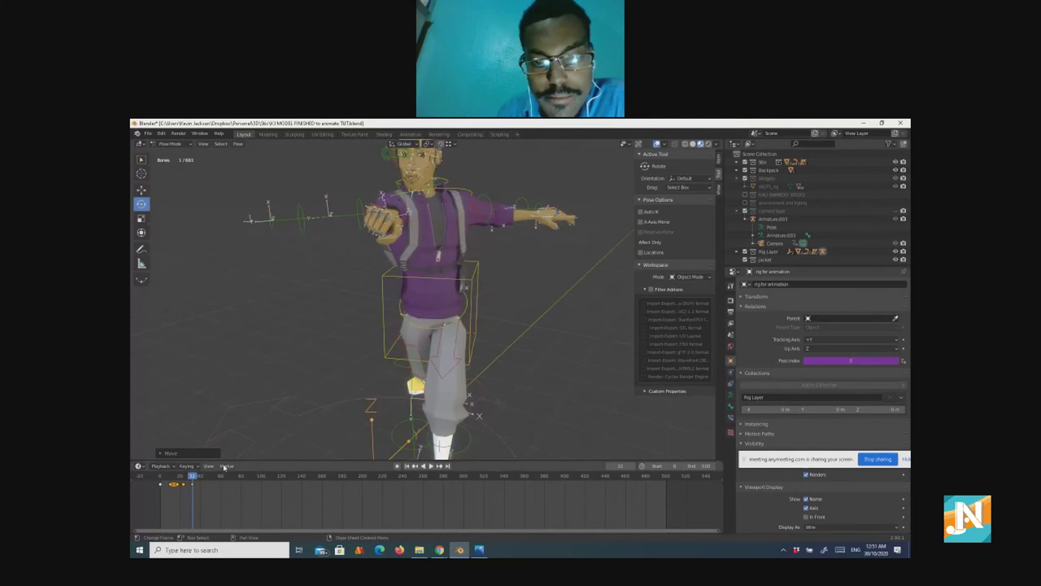
pyautogui.press('a')
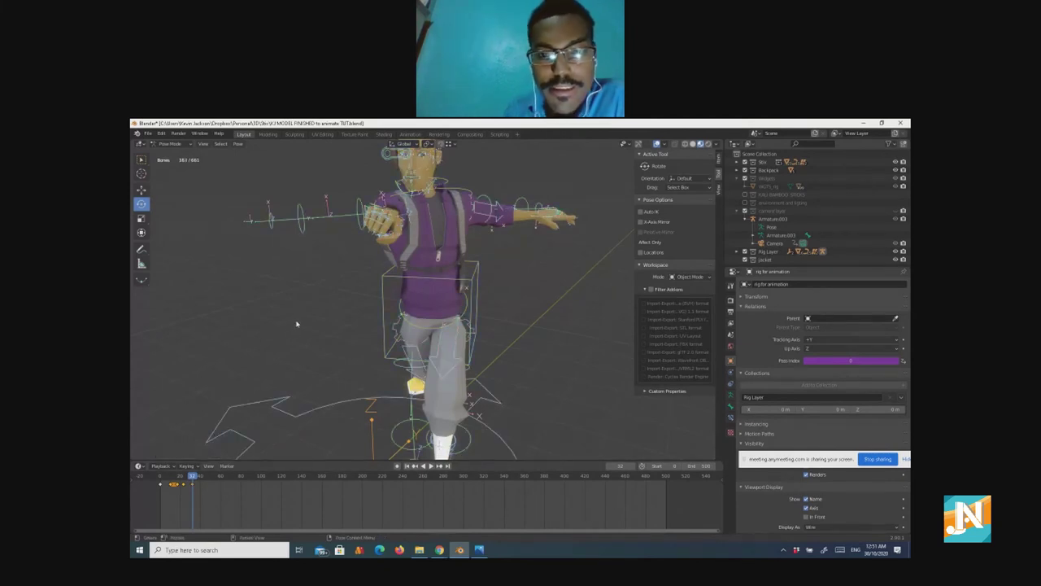
# Step: Insert a Location, Rotation & Scale keyframe for the selected bones at frame 32
pyautogui.rightClick(298, 307)
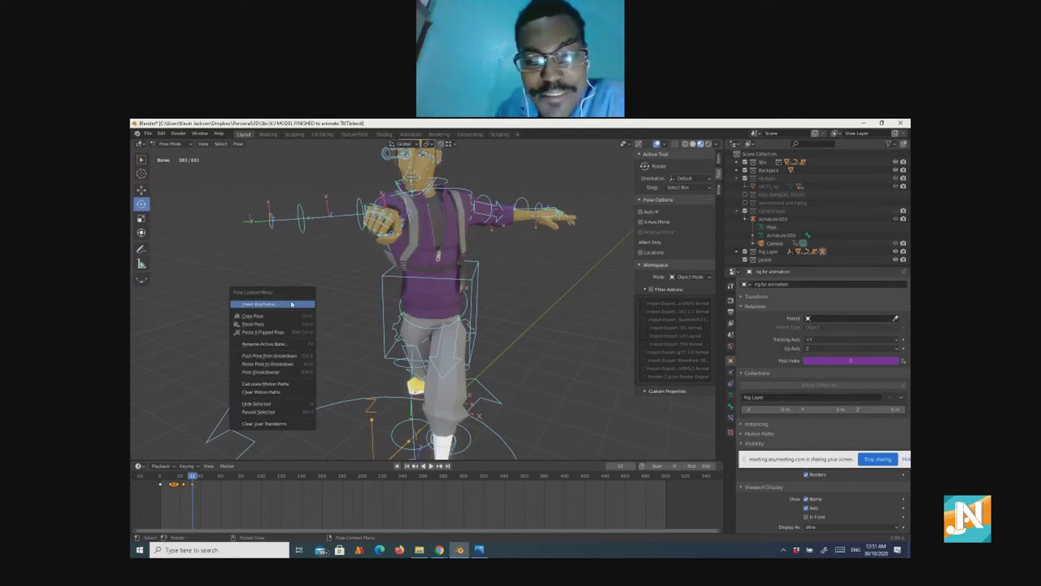
pyautogui.click(291, 304)
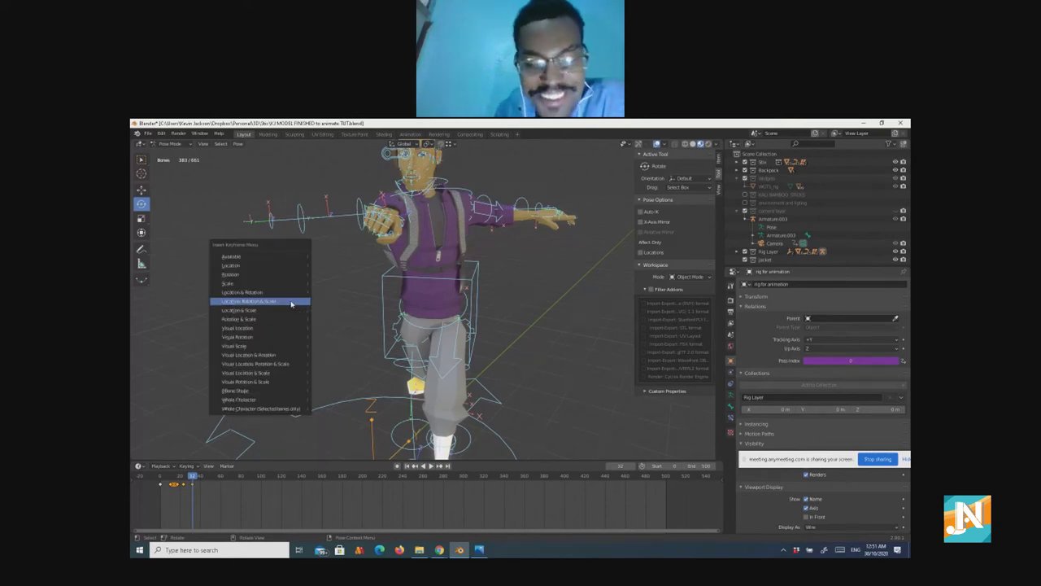
pyautogui.click(292, 304)
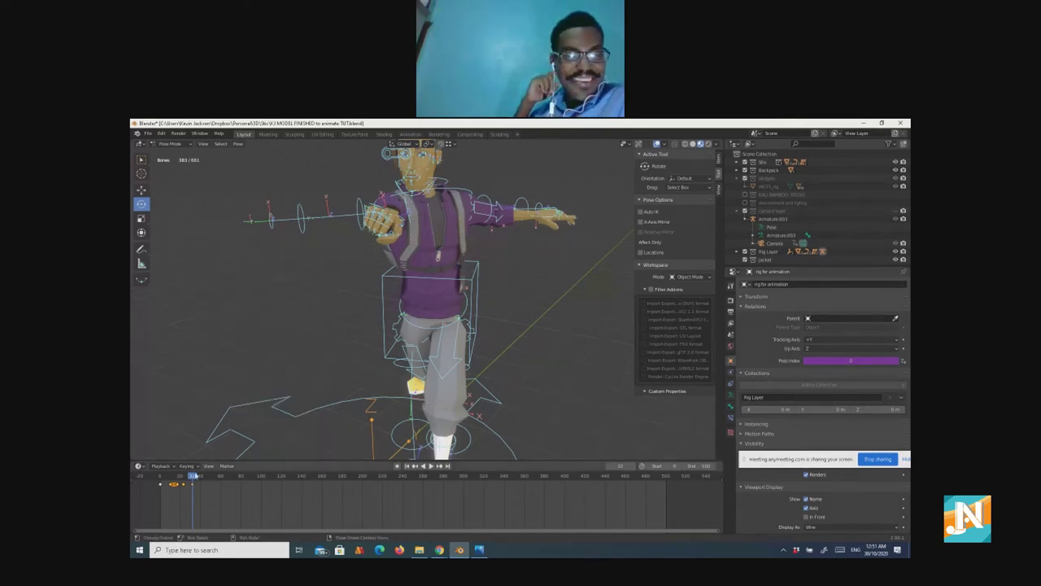
# Step: Play the animation from frame 0 and slide a keyframe earlier
pyautogui.moveTo(193, 476); pyautogui.dragTo(169, 476)
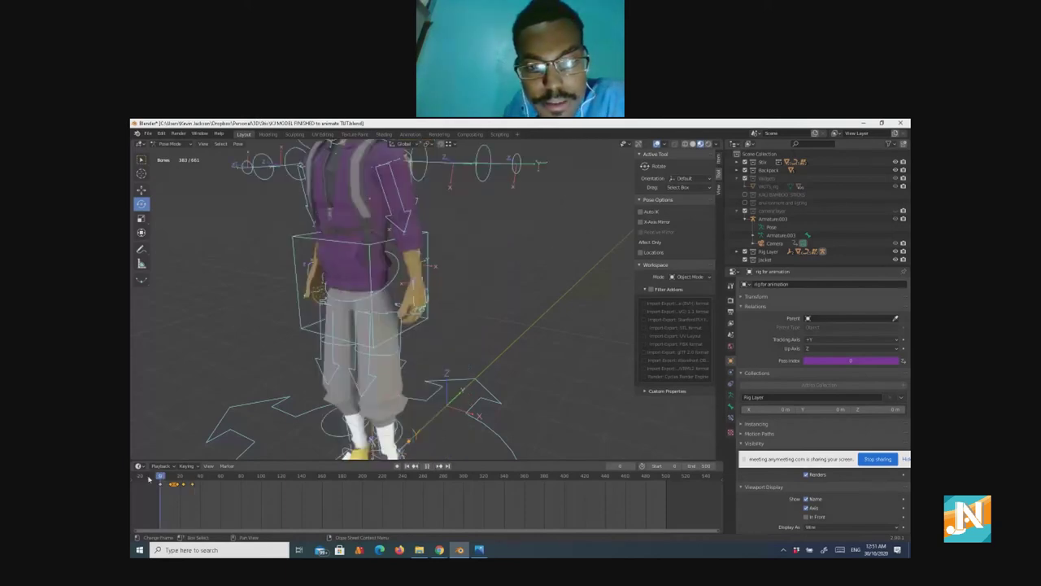
pyautogui.moveTo(390, 326); pyautogui.dragTo(413, 397, button='middle')
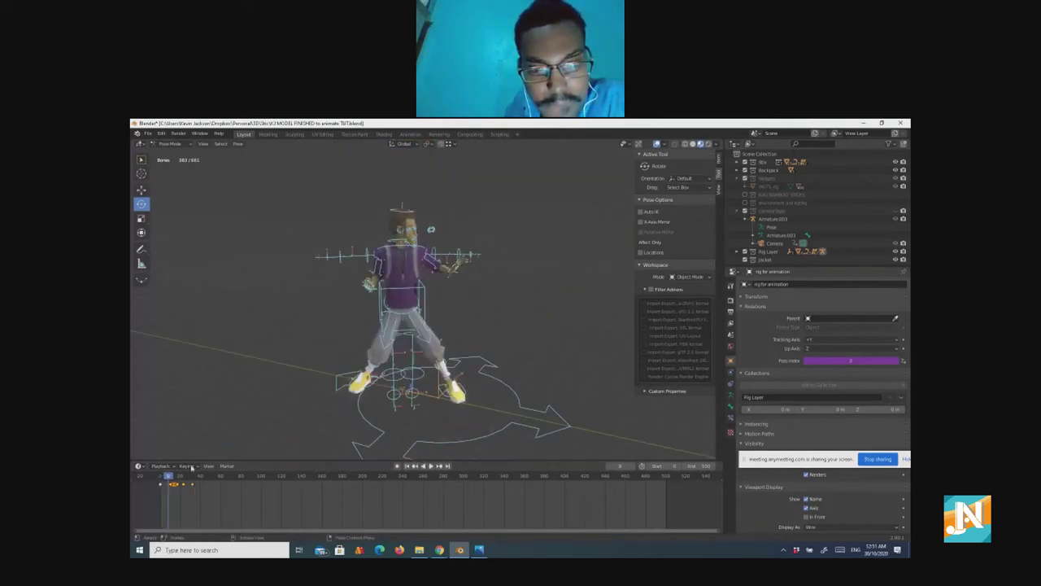
pyautogui.moveTo(169, 476); pyautogui.dragTo(151, 478)
pyautogui.press('space')
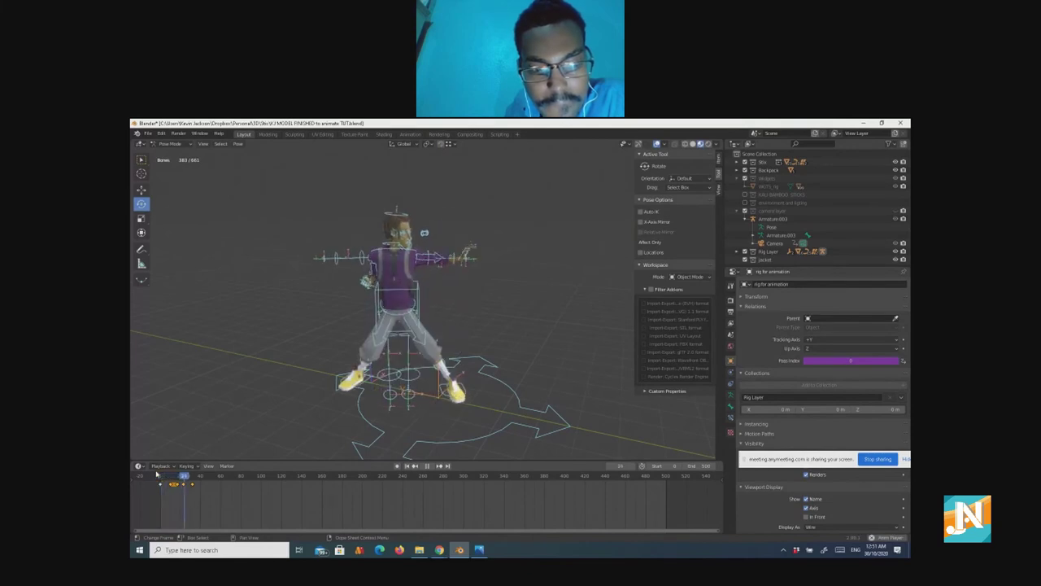
pyautogui.press('space')
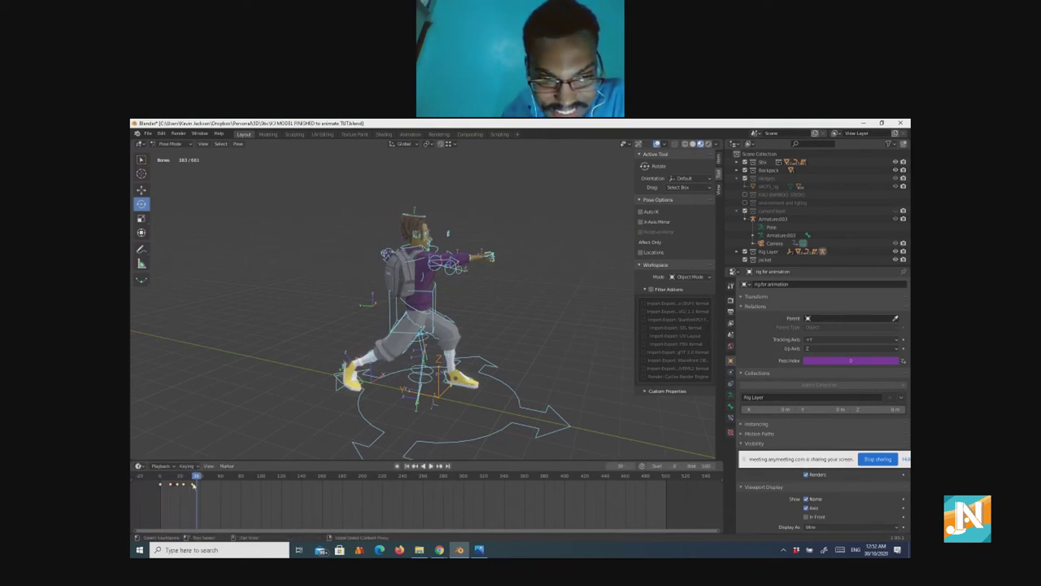
pyautogui.moveTo(193, 485); pyautogui.dragTo(159, 480)
pyautogui.press('space')
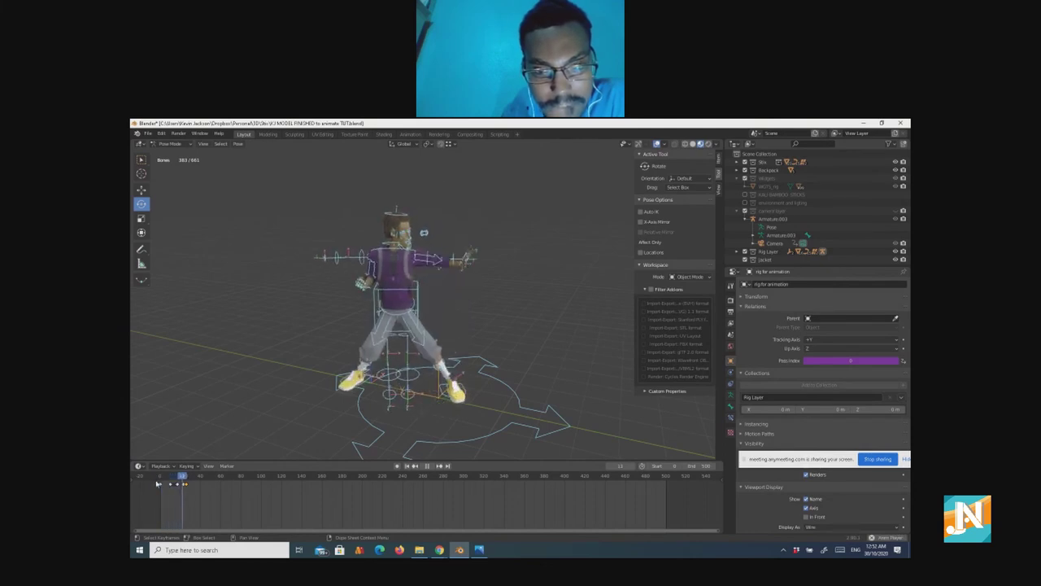
pyautogui.press('space')
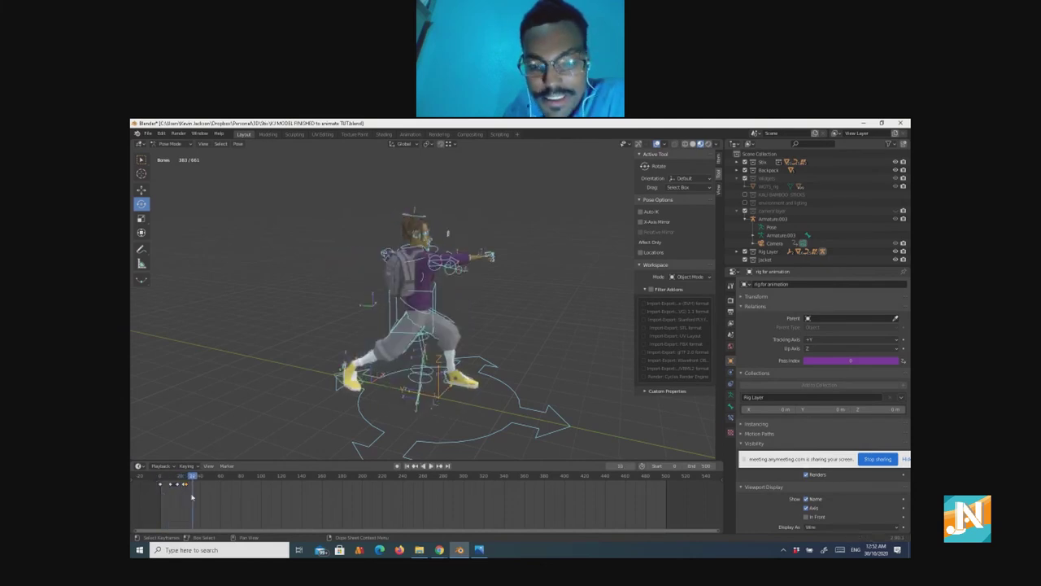
# Step: Zoom the timeline and scale the keyframe timing with S
pyautogui.scroll(3, 192, 497)
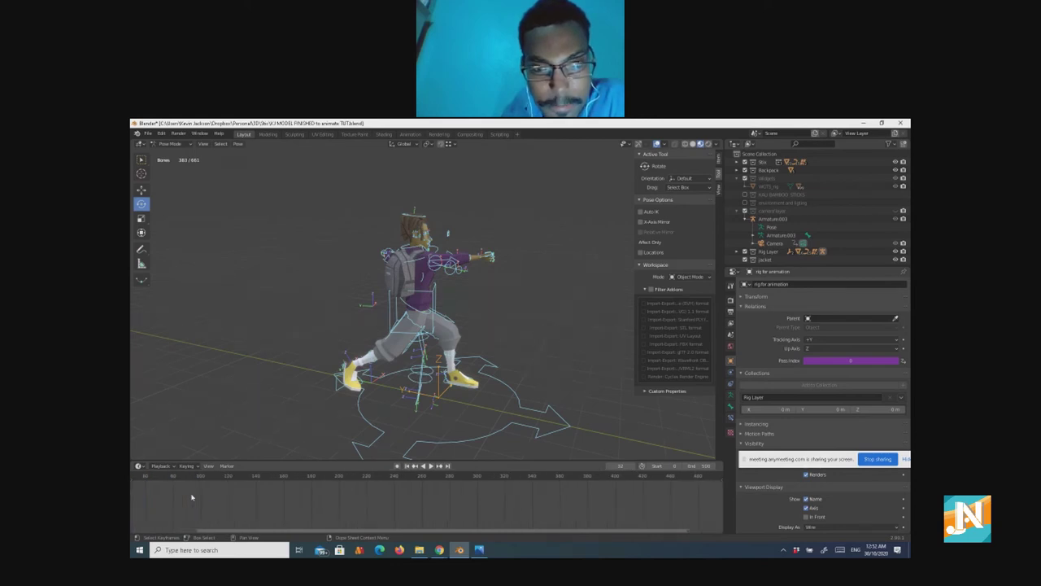
pyautogui.moveTo(214, 534); pyautogui.dragTo(131, 533)
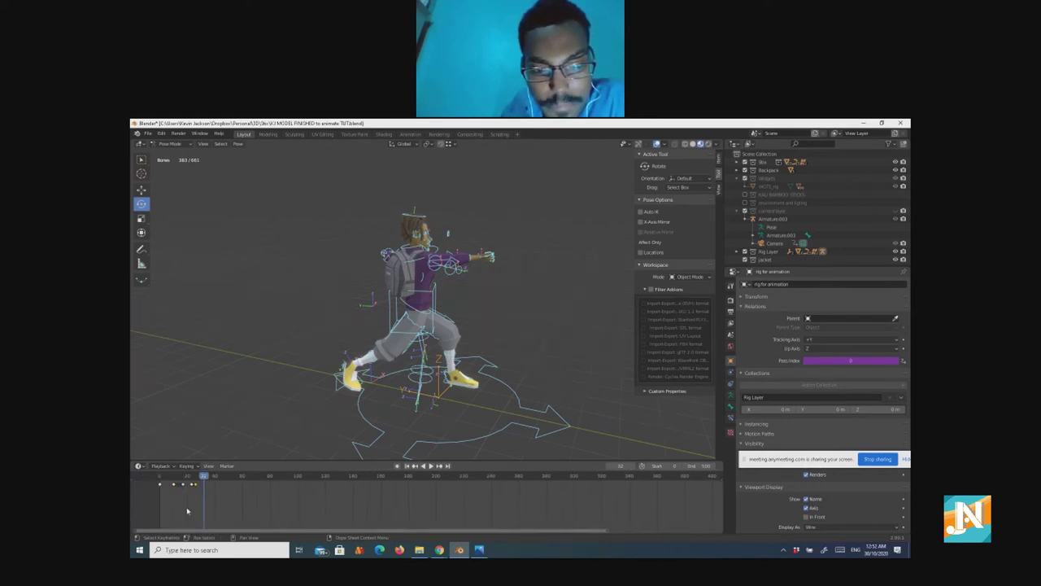
pyautogui.scroll(3, 195, 505)
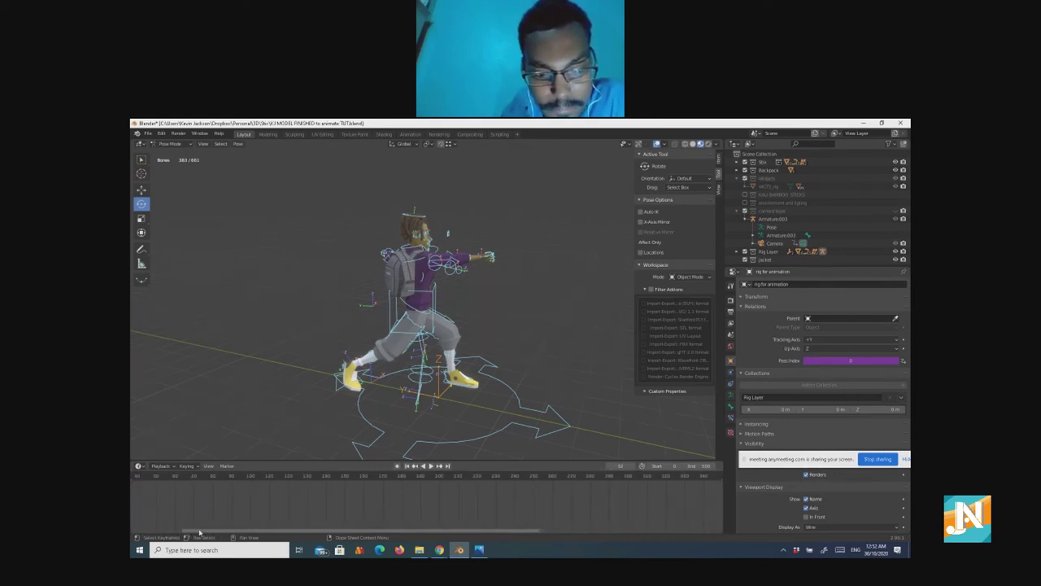
pyautogui.moveTo(206, 533); pyautogui.dragTo(131, 530)
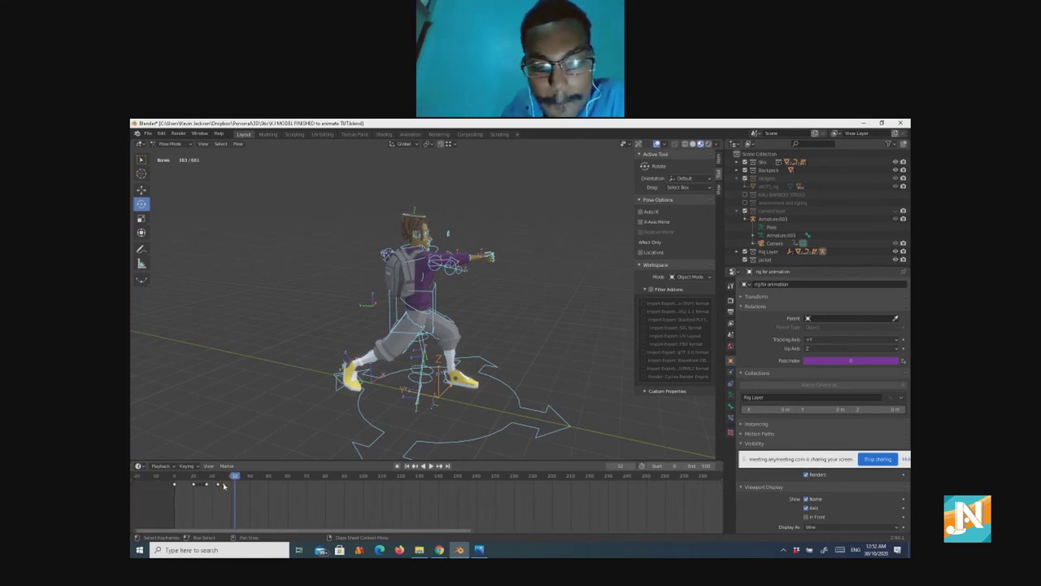
pyautogui.press('s')
pyautogui.click(222, 484)
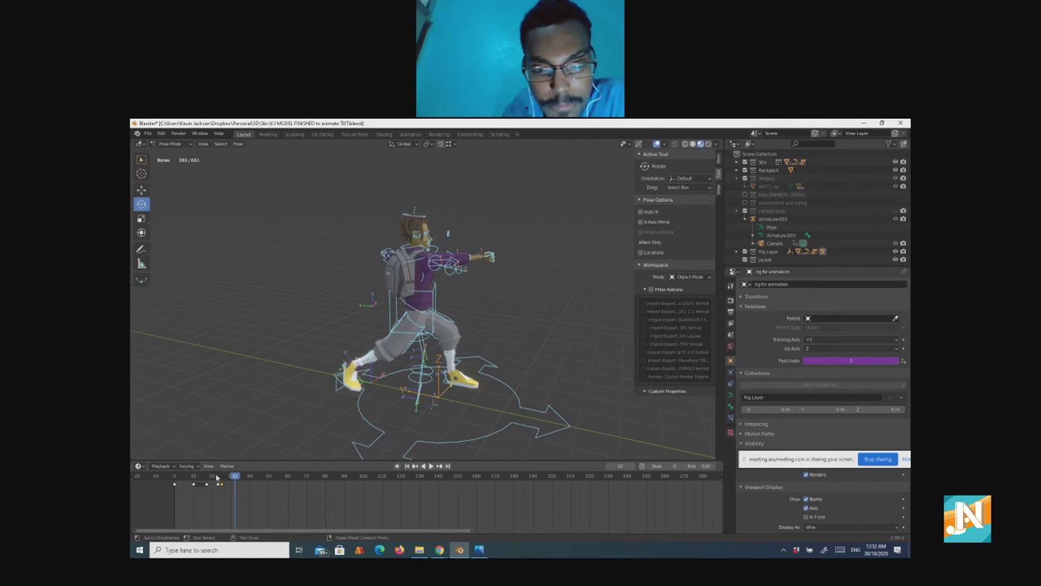
# Step: Scrub and play back from the T-pose into the punch stance
pyautogui.moveTo(216, 478); pyautogui.dragTo(193, 480)
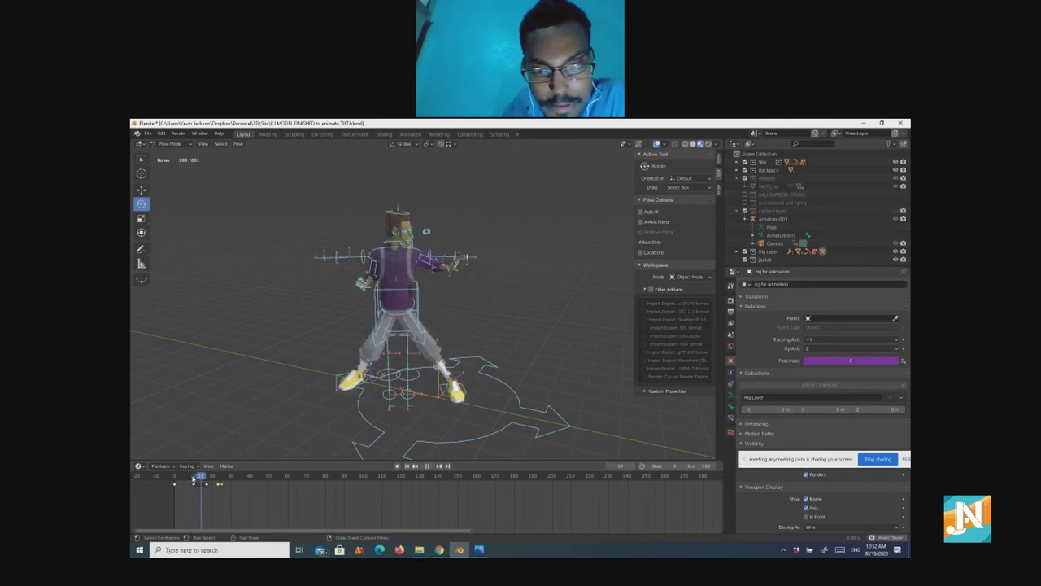
pyautogui.press('space')
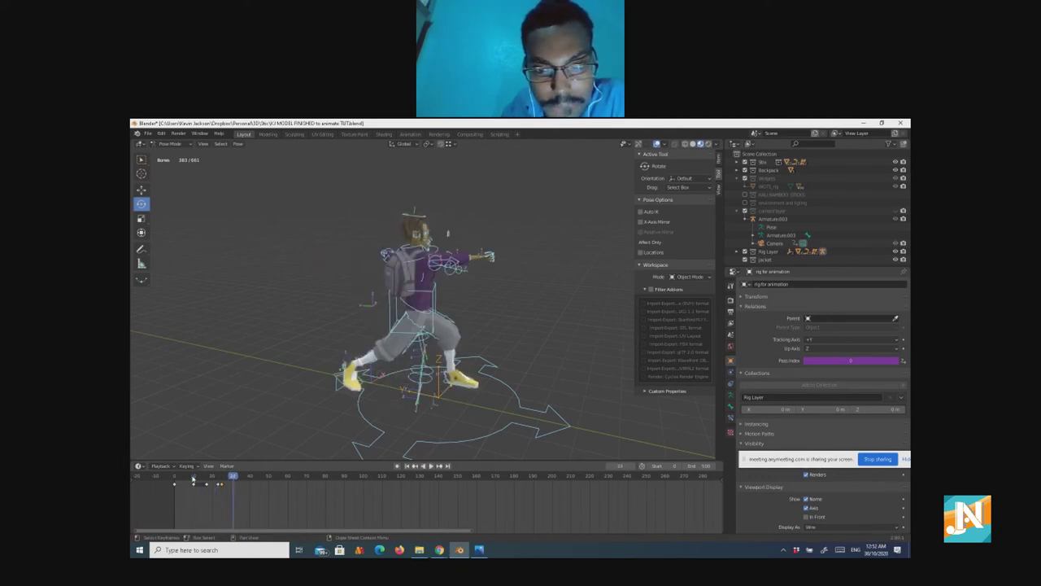
pyautogui.moveTo(190, 476); pyautogui.dragTo(171, 477)
pyautogui.press('space')
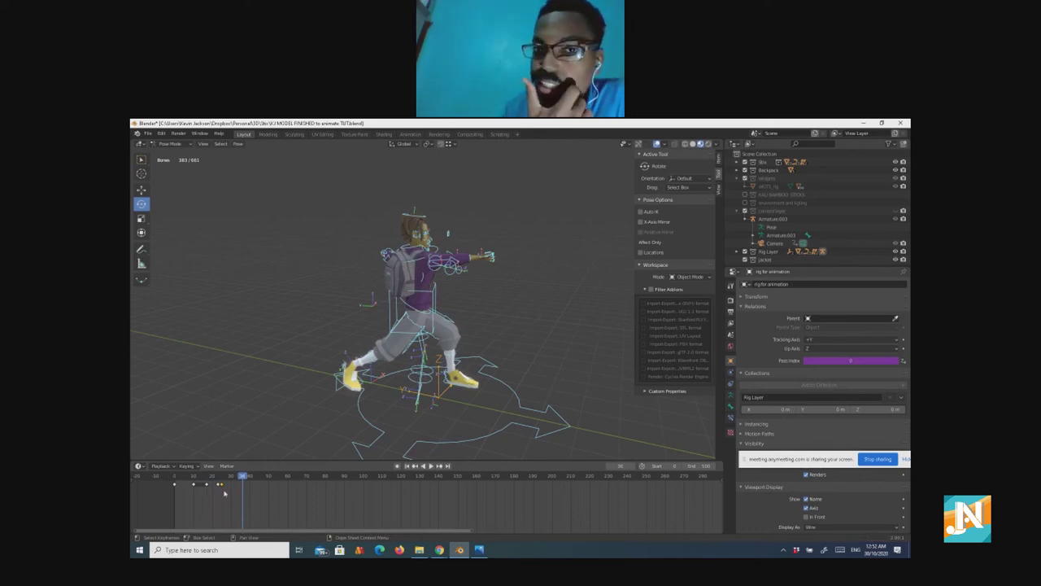
pyautogui.moveTo(207, 480)
pyautogui.mouseDown()
pyautogui.moveTo(198, 480)
pyautogui.moveTo(210, 478)
pyautogui.mouseUp()
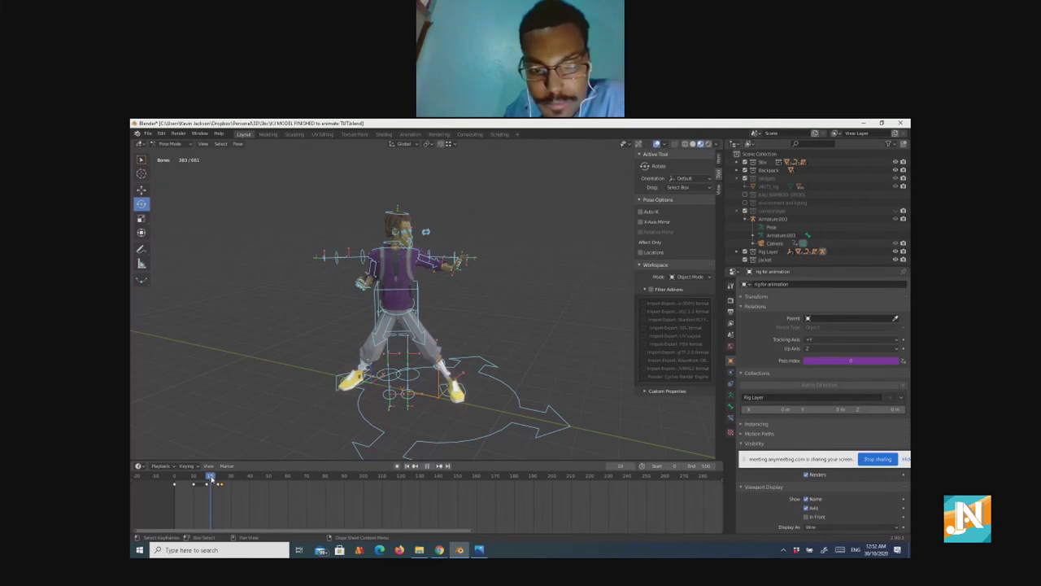
pyautogui.press('Right')
pyautogui.press('Right')
pyautogui.press('Right')
pyautogui.press('Right')
pyautogui.press('Right')
pyautogui.press('Right')
pyautogui.press('Right')
pyautogui.press('Right')
pyautogui.press('Right')
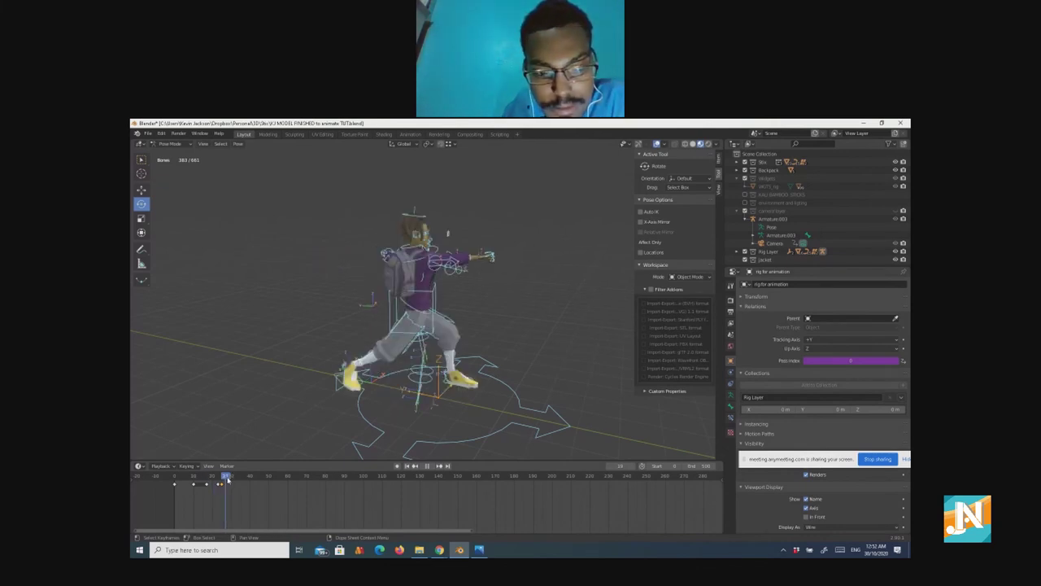
pyautogui.moveTo(218, 477)
pyautogui.mouseDown()
pyautogui.moveTo(208, 478)
pyautogui.moveTo(232, 478)
pyautogui.moveTo(199, 480)
pyautogui.mouseUp()
# Step: Zoom in with the character right of centre, step to frame 17, and orbit lower
pyautogui.scroll(3, 461, 306)
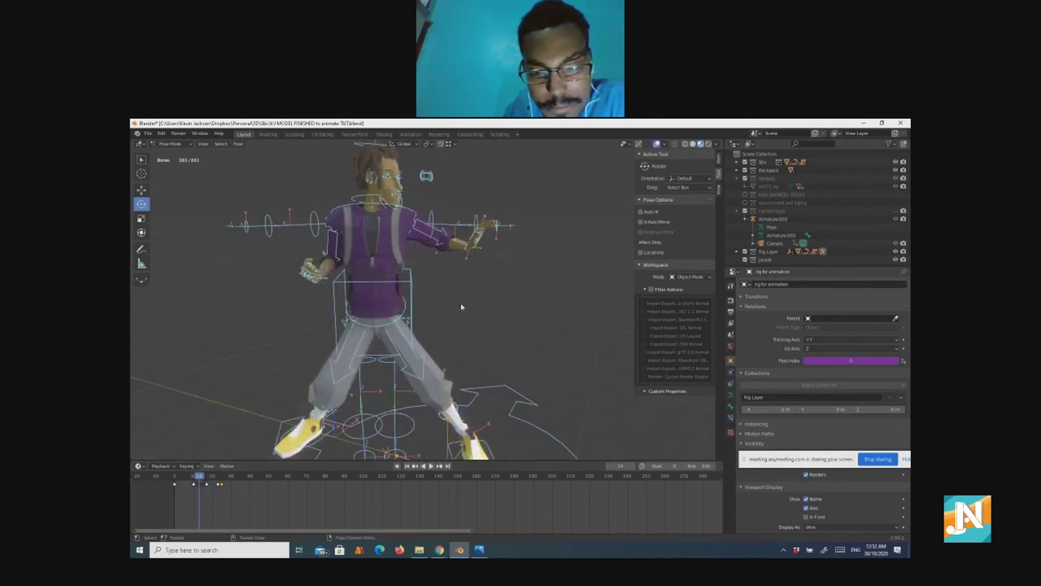
pyautogui.keyDown('shift'); pyautogui.moveTo(465, 309); pyautogui.dragTo(509, 321, button='middle'); pyautogui.keyUp('shift')
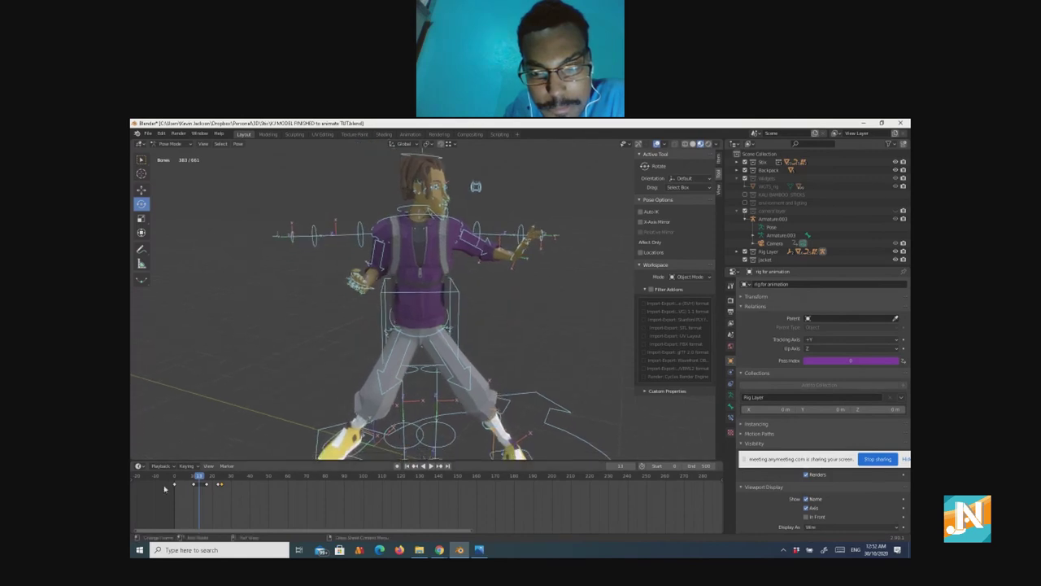
pyautogui.moveTo(179, 476); pyautogui.dragTo(172, 478)
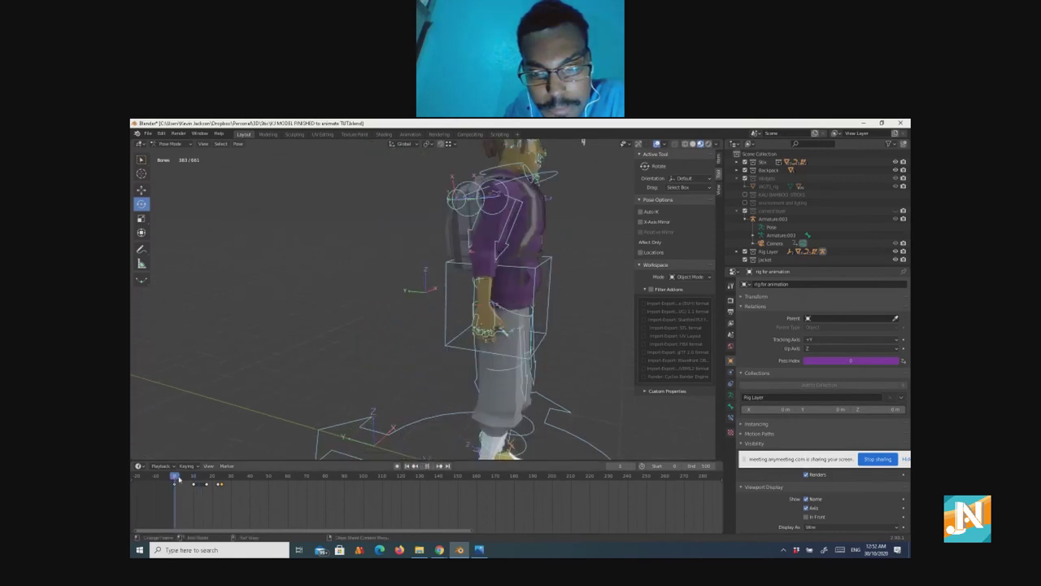
pyautogui.click(195, 482)
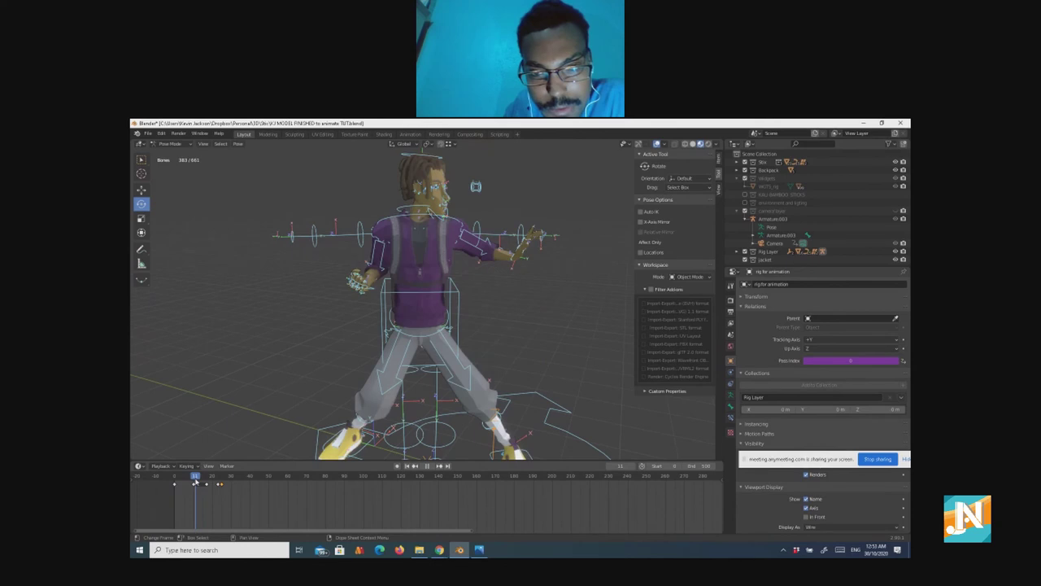
pyautogui.moveTo(198, 481); pyautogui.dragTo(207, 489)
pyautogui.click(440, 467)
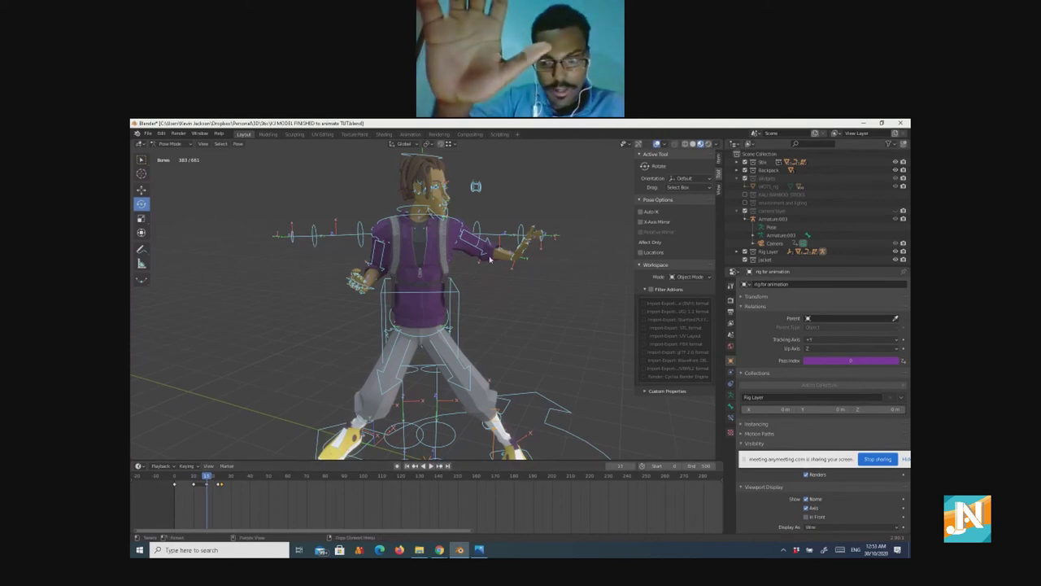
pyautogui.scroll(2, 437, 202)
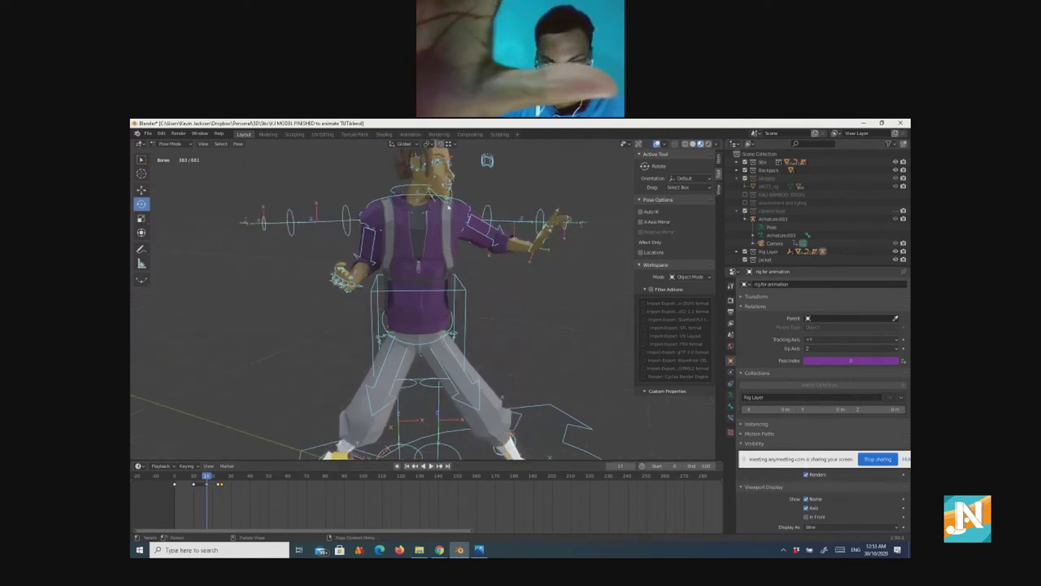
pyautogui.scroll(-1, 431, 237)
pyautogui.moveTo(431, 237); pyautogui.dragTo(479, 320, button='middle')
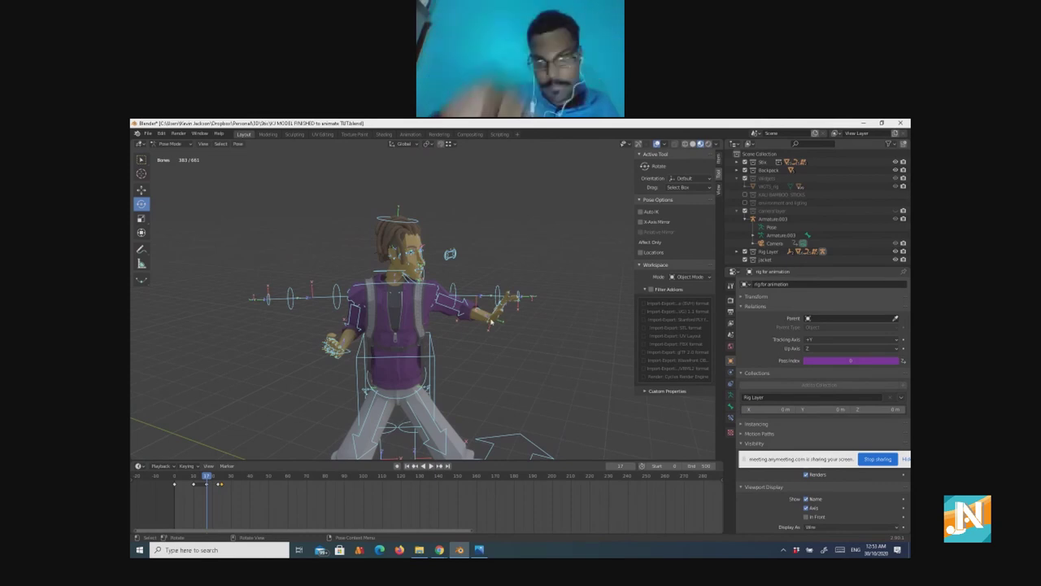
# Step: Reposition the hand bone and then the head bone for the frame 17 in-between
pyautogui.click(490, 323)
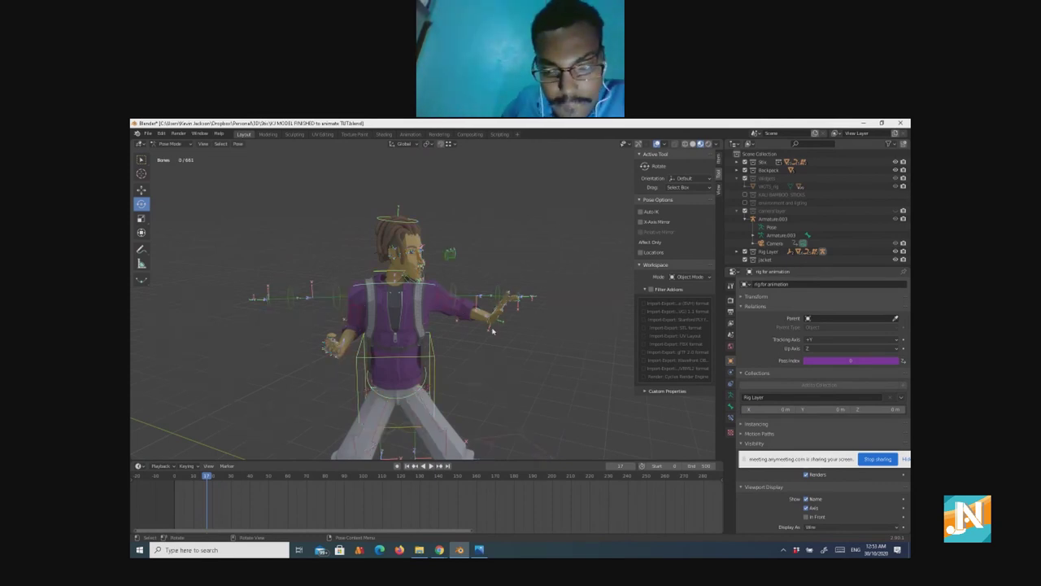
pyautogui.click(494, 332)
pyautogui.moveTo(493, 332); pyautogui.dragTo(500, 331, button='middle')
pyautogui.press('g')
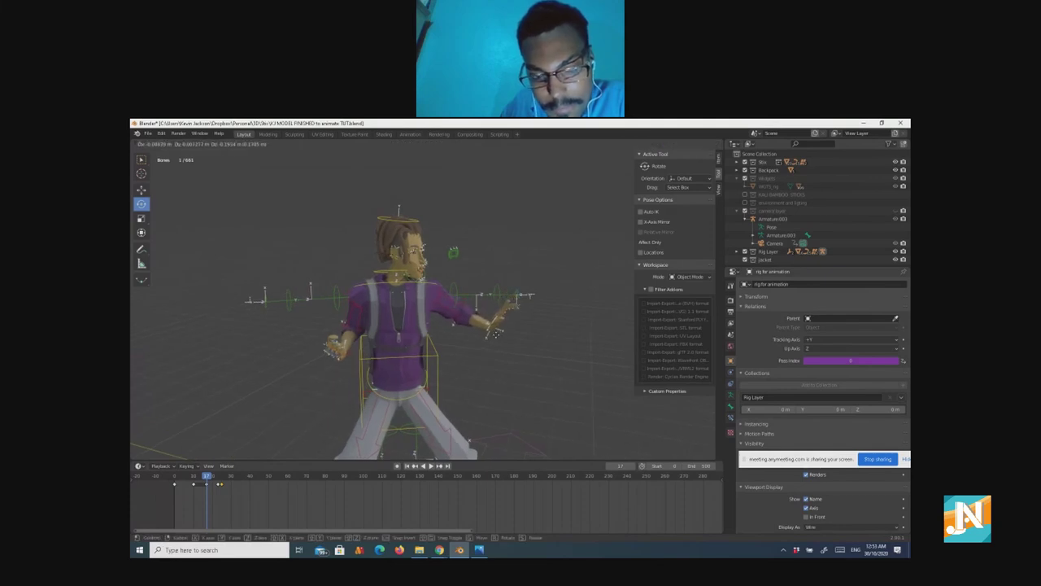
pyautogui.click(484, 328)
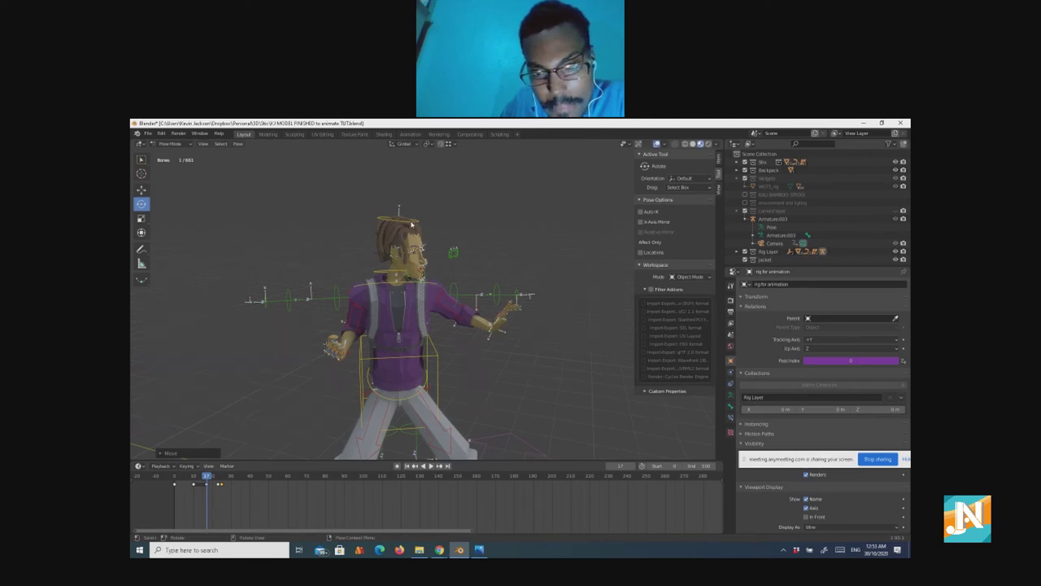
pyautogui.press('i')
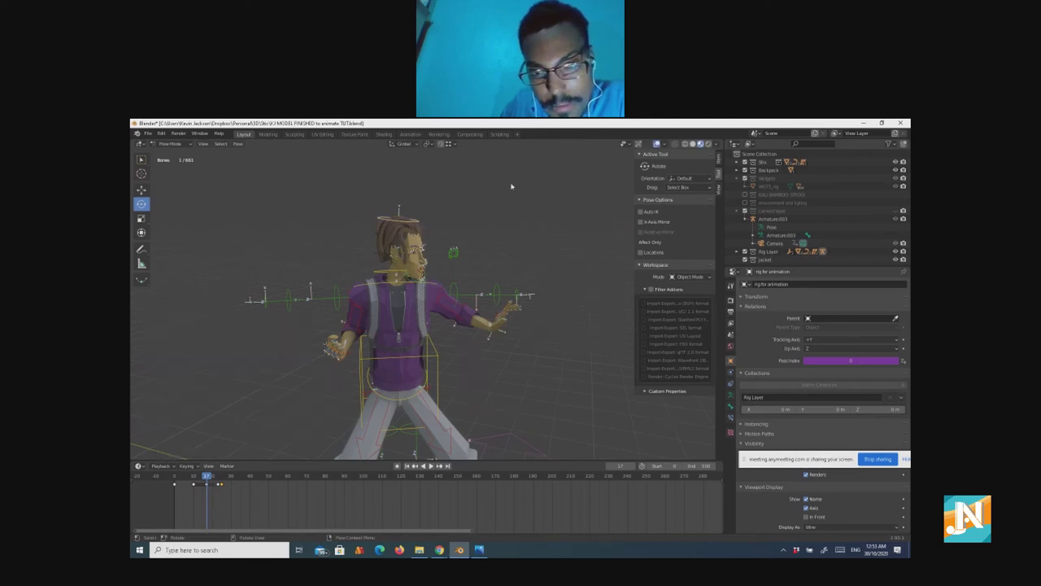
pyautogui.press('g')
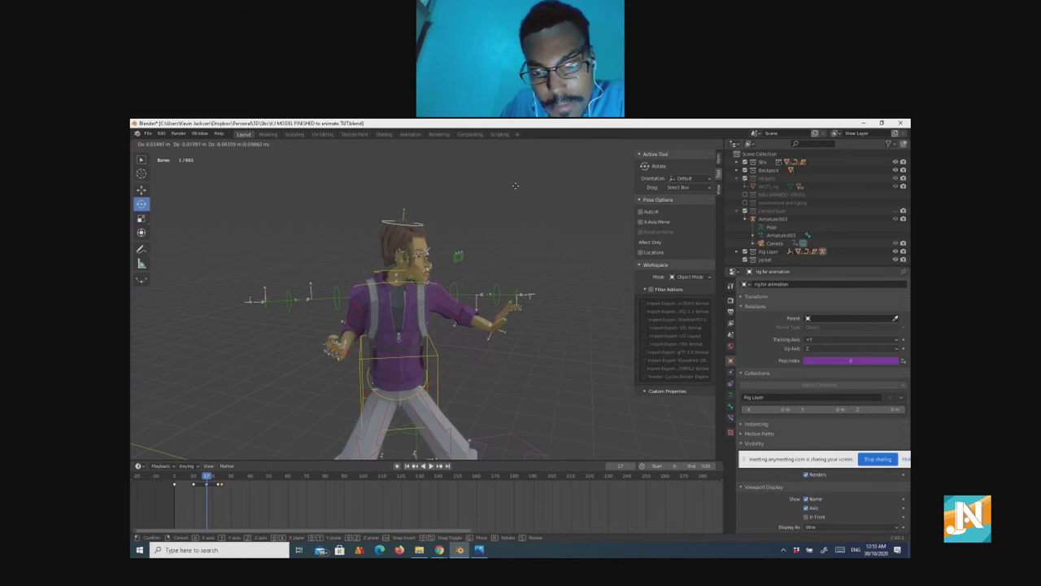
pyautogui.click(514, 188)
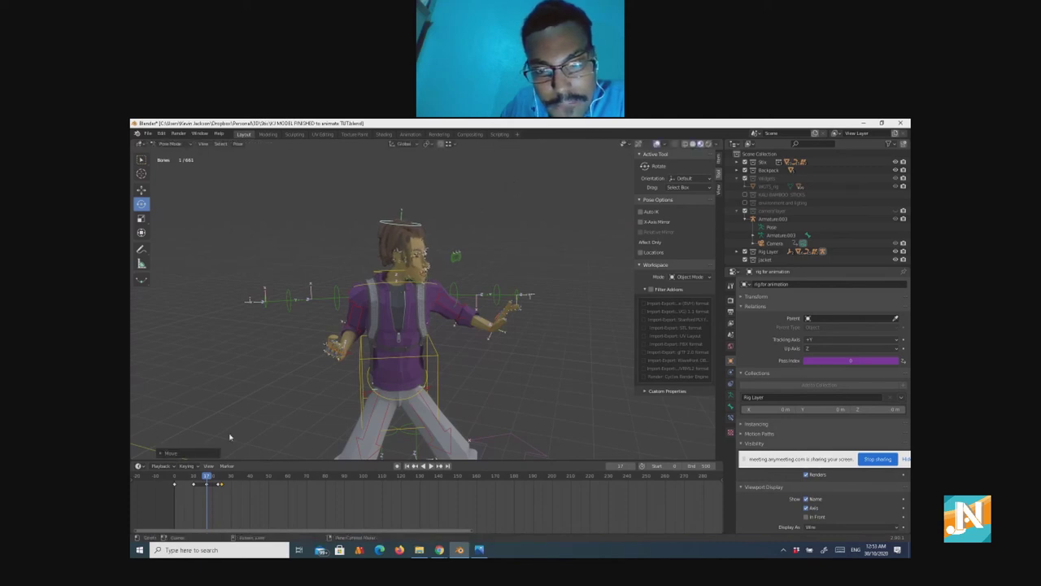
# Step: Select all bones and key Location, Rotation & Scale at frame 17
pyautogui.press('a')
pyautogui.rightClick(255, 388)
pyautogui.click(255, 387)
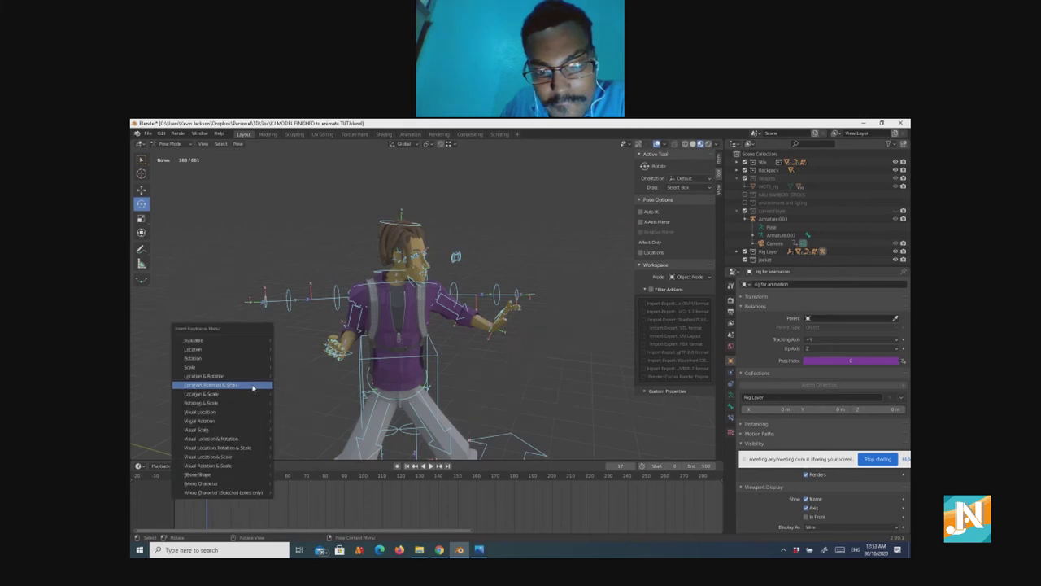
pyautogui.click(253, 388)
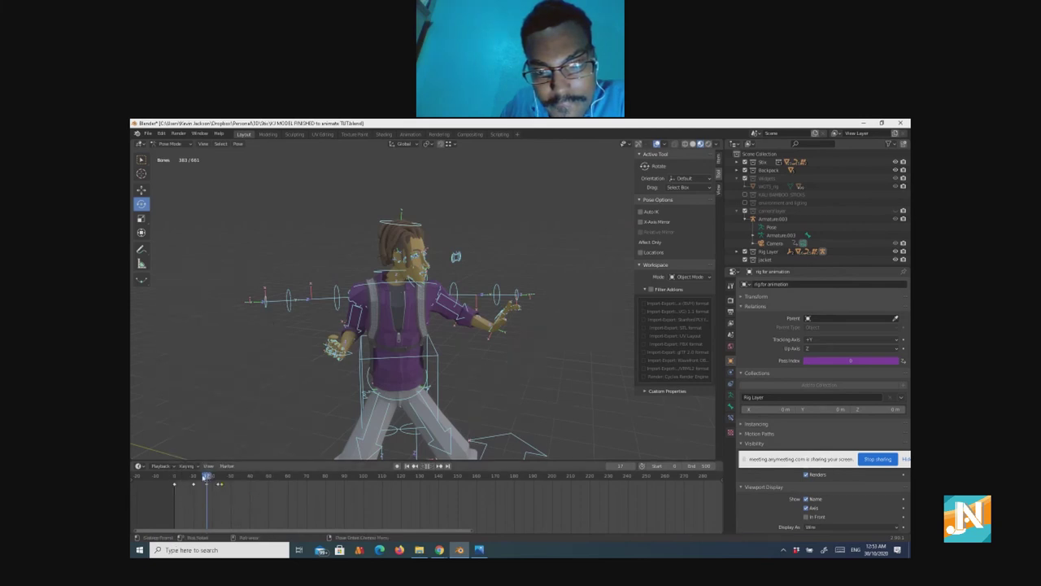
pyautogui.moveTo(204, 476); pyautogui.dragTo(168, 480)
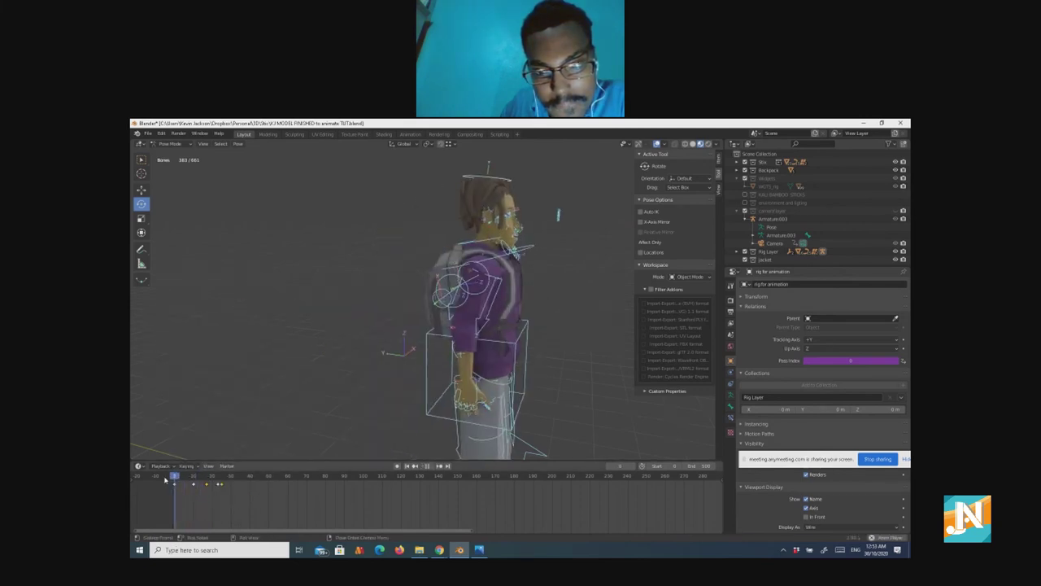
pyautogui.press('space')
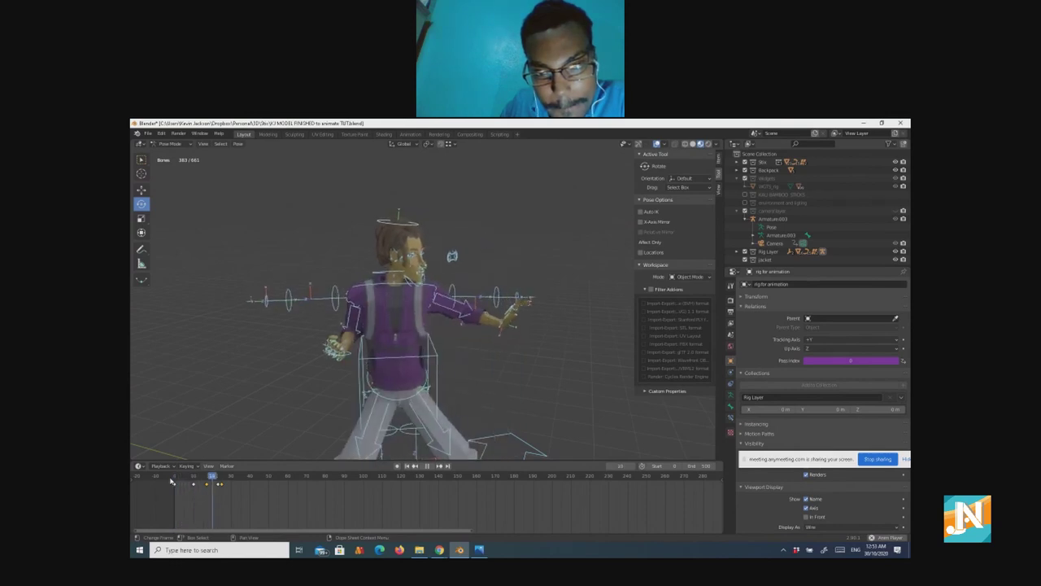
pyautogui.press('space')
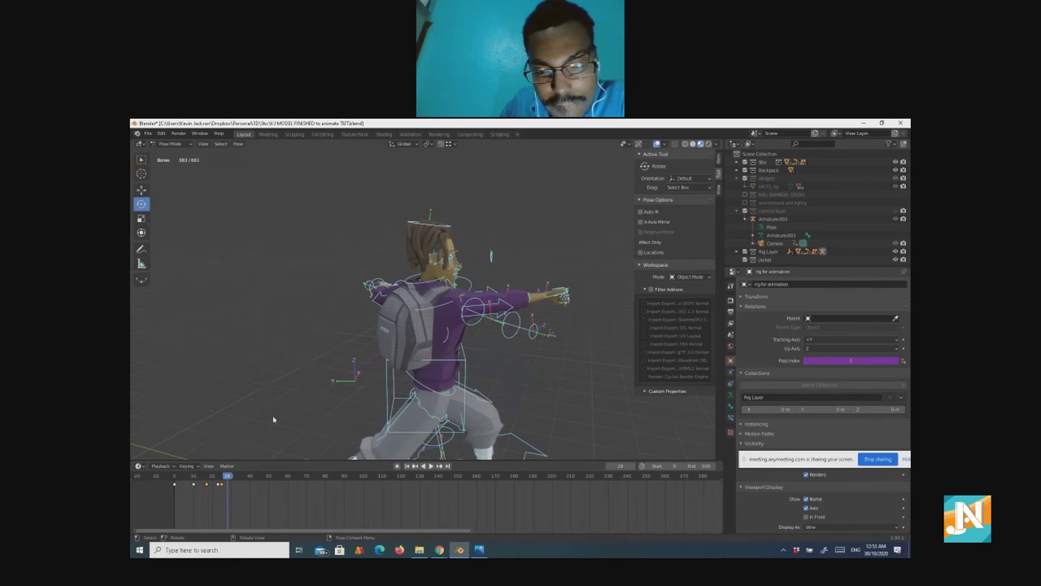
pyautogui.hotkey('ctrl', 'z')
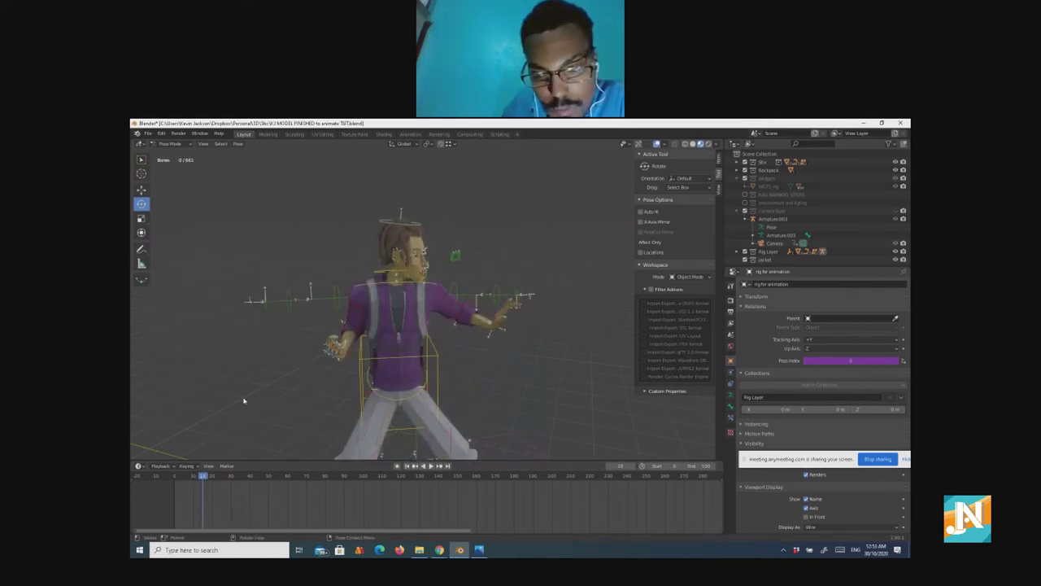
pyautogui.press('a')
pyautogui.click(206, 476)
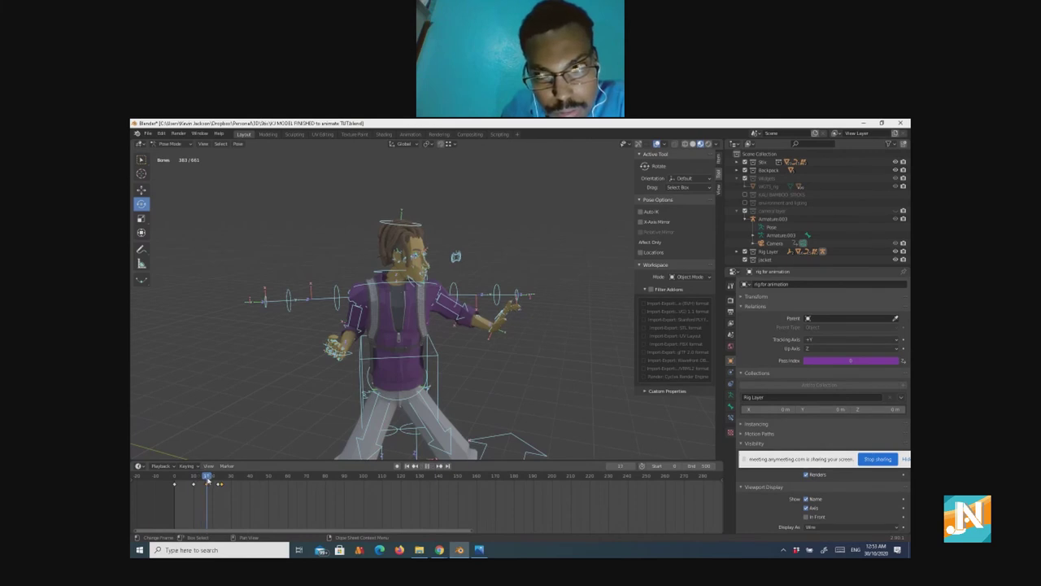
pyautogui.moveTo(207, 478); pyautogui.dragTo(203, 478)
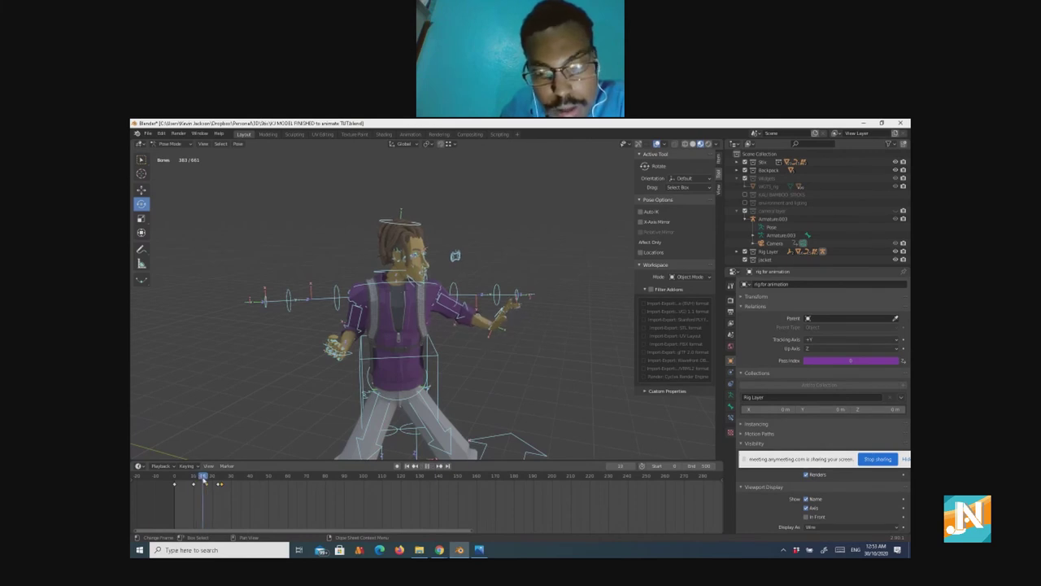
pyautogui.click(440, 466)
pyautogui.scroll(2, 408, 298)
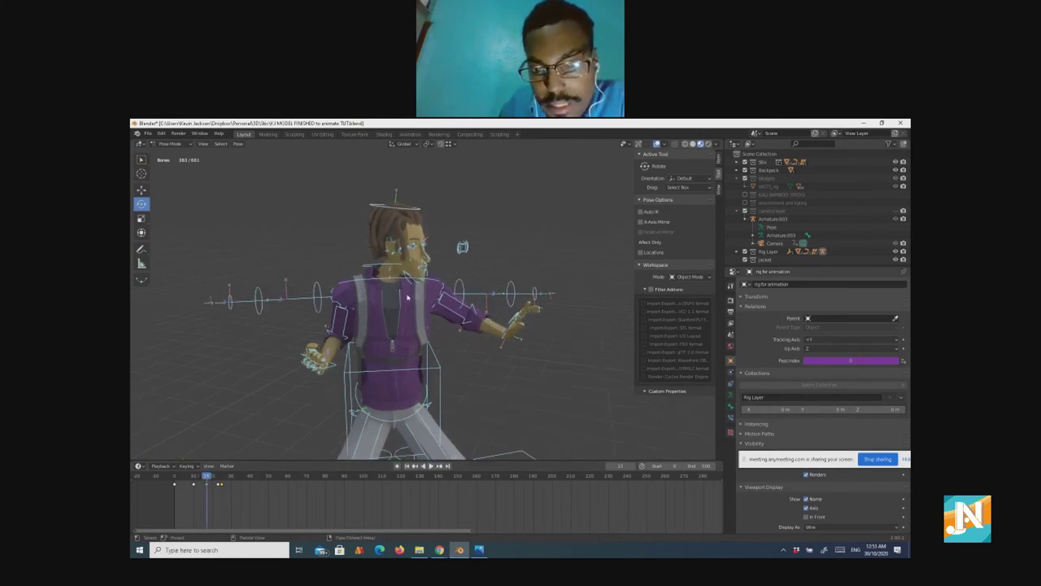
pyautogui.scroll(2, 398, 281)
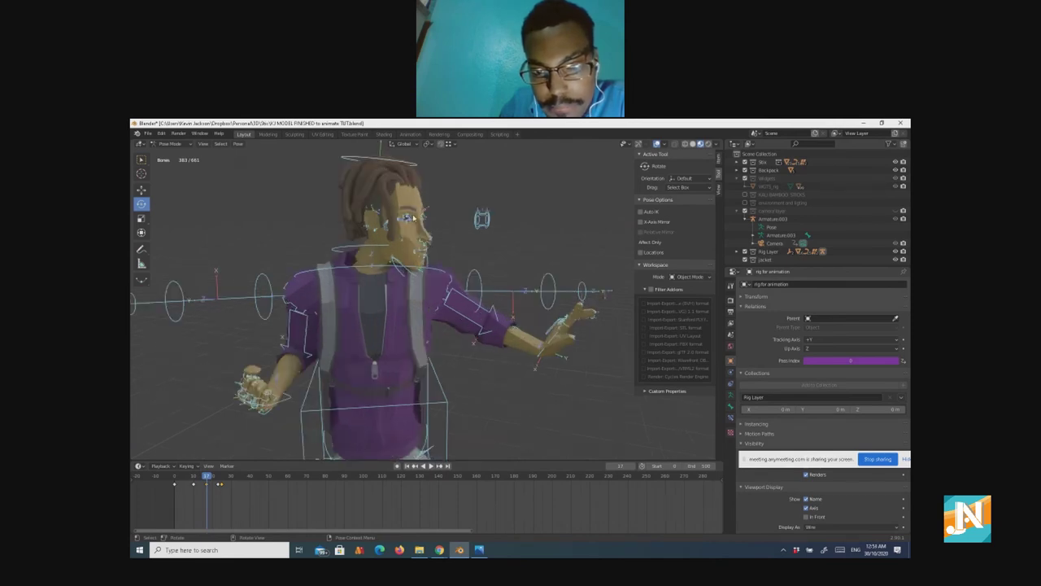
pyautogui.press('Left')
pyautogui.press('Left')
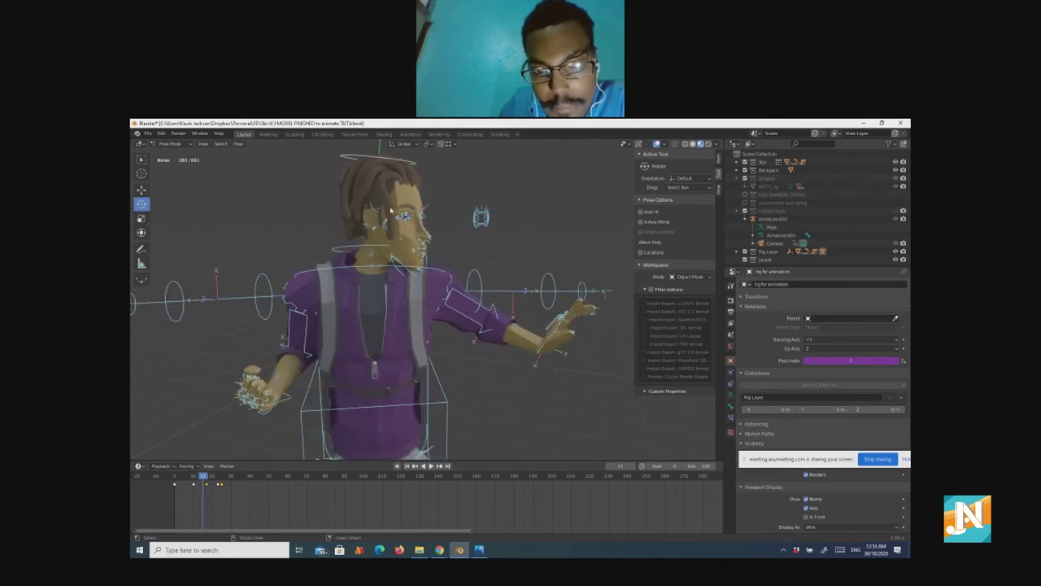
pyautogui.hotkey('alt', 'a')
pyautogui.press('Up')
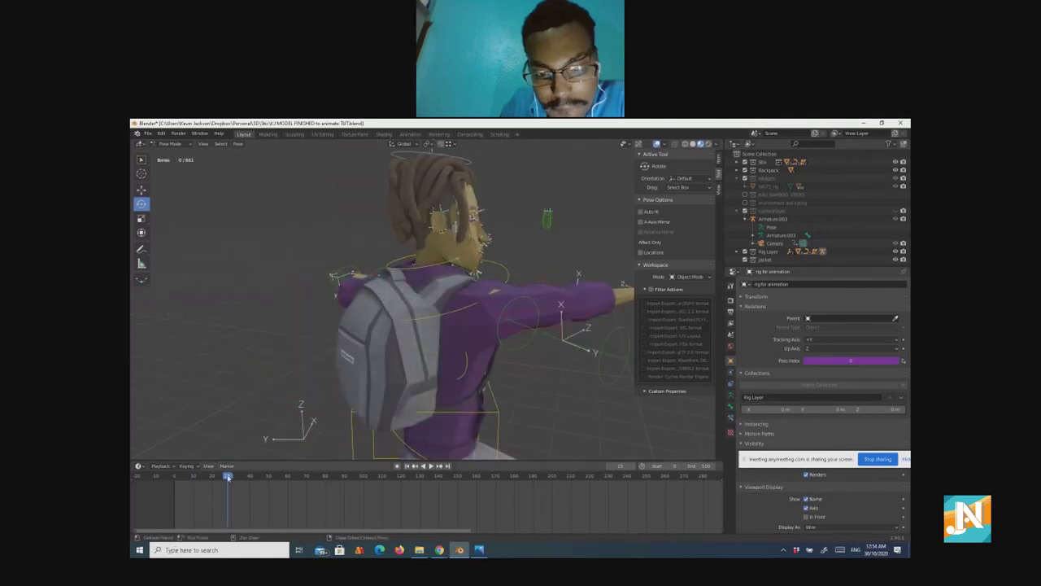
pyautogui.moveTo(227, 476); pyautogui.dragTo(179, 485)
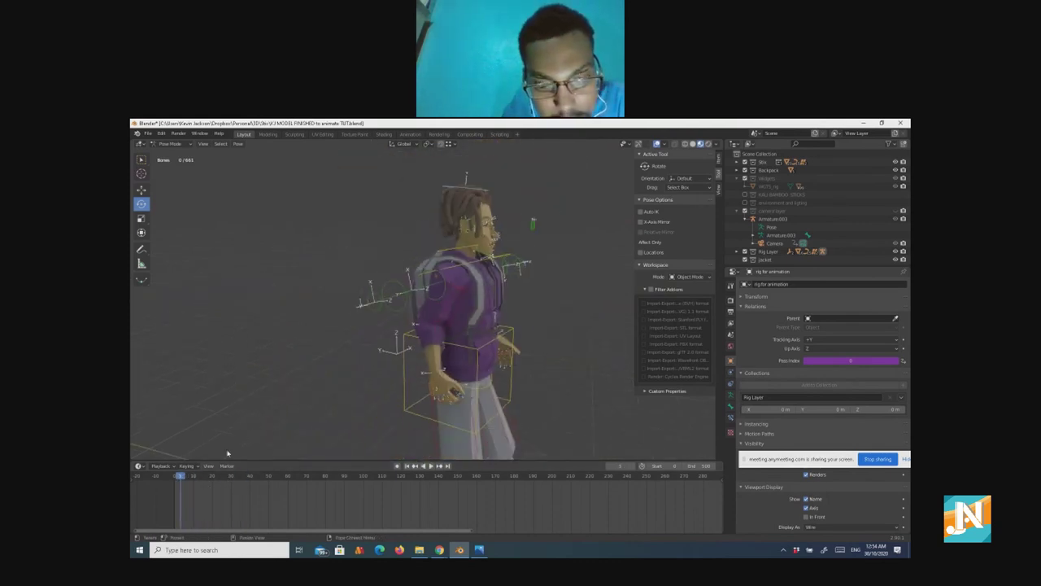
pyautogui.press('a')
pyautogui.moveTo(182, 480); pyautogui.dragTo(203, 483)
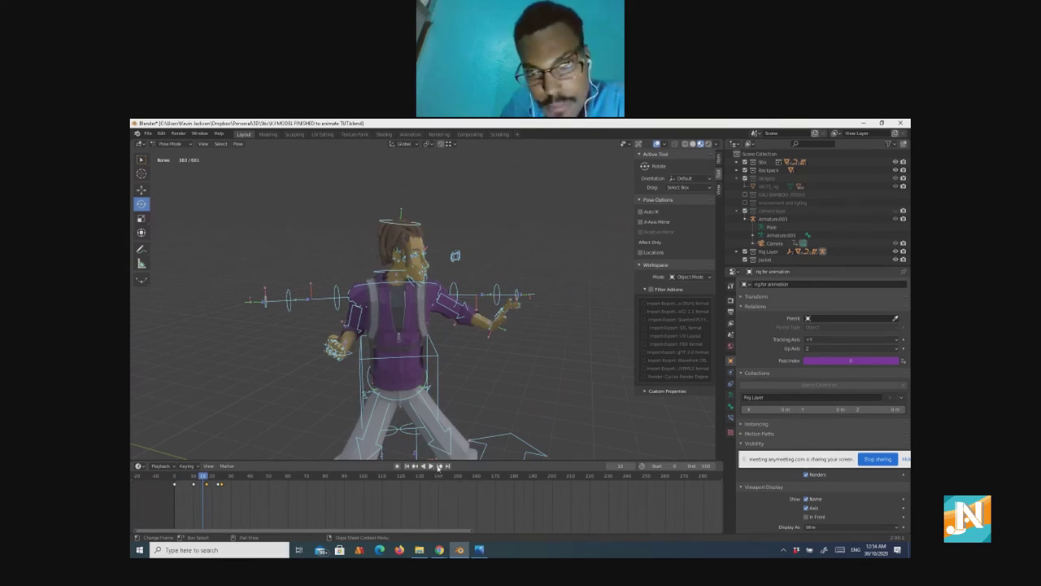
pyautogui.click(433, 466)
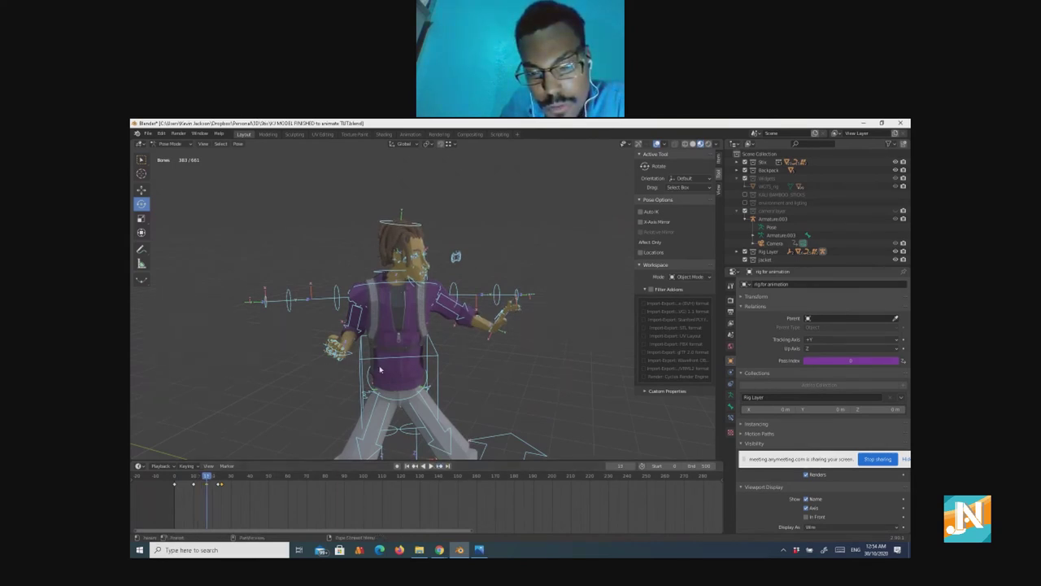
pyautogui.click(376, 225)
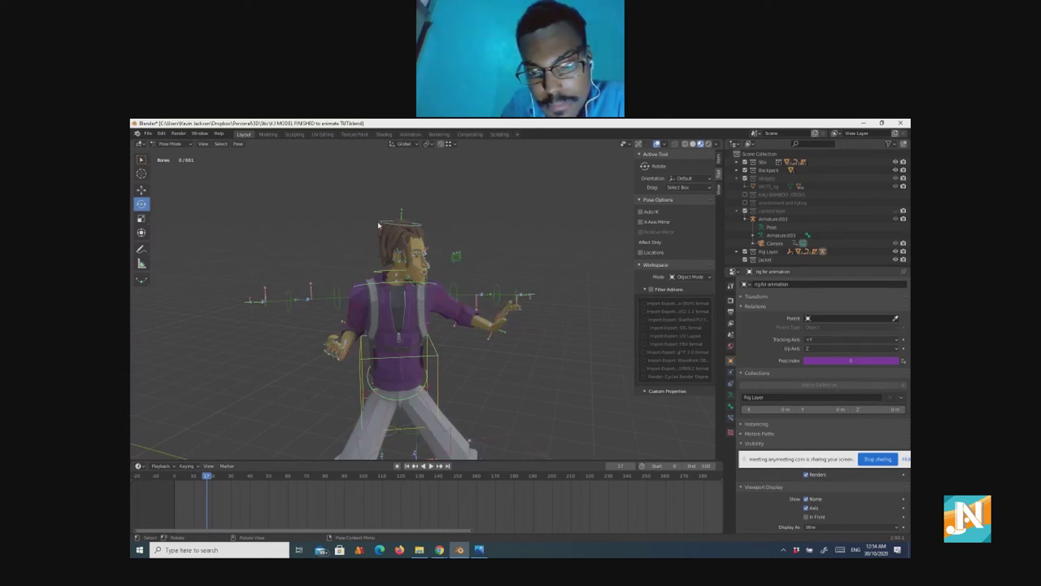
# Step: Turn the head bone around the Z axis and move it to a new position
pyautogui.click(379, 226)
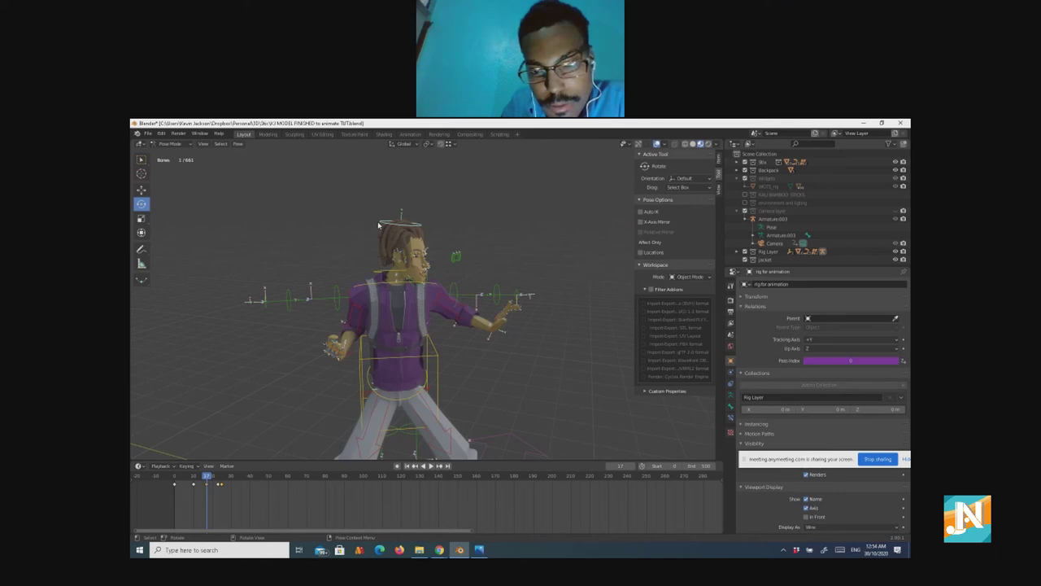
pyautogui.hotkey('alt', 'r')
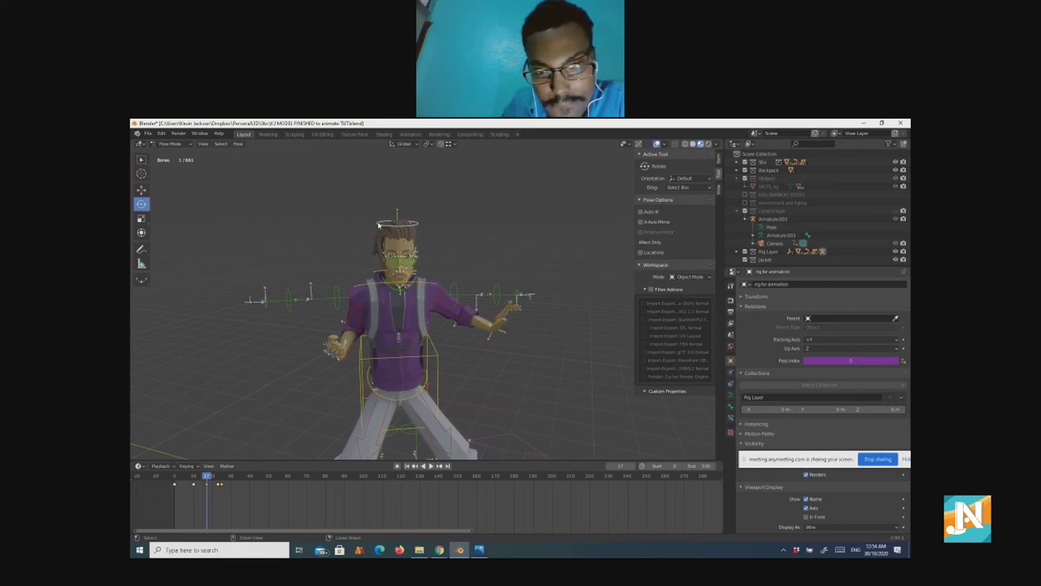
pyautogui.hotkey('ctrl', 'z')
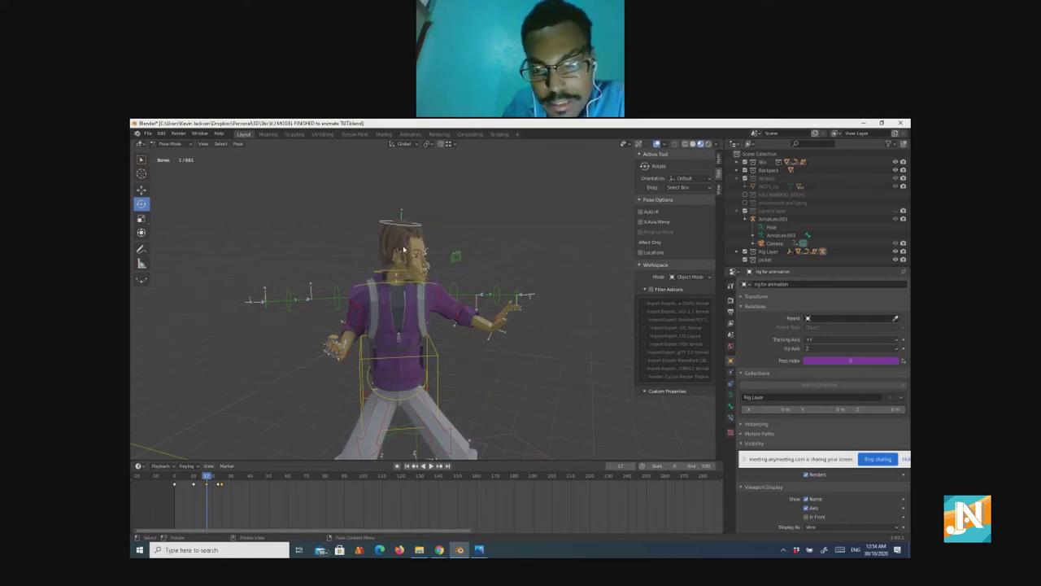
pyautogui.press('r')
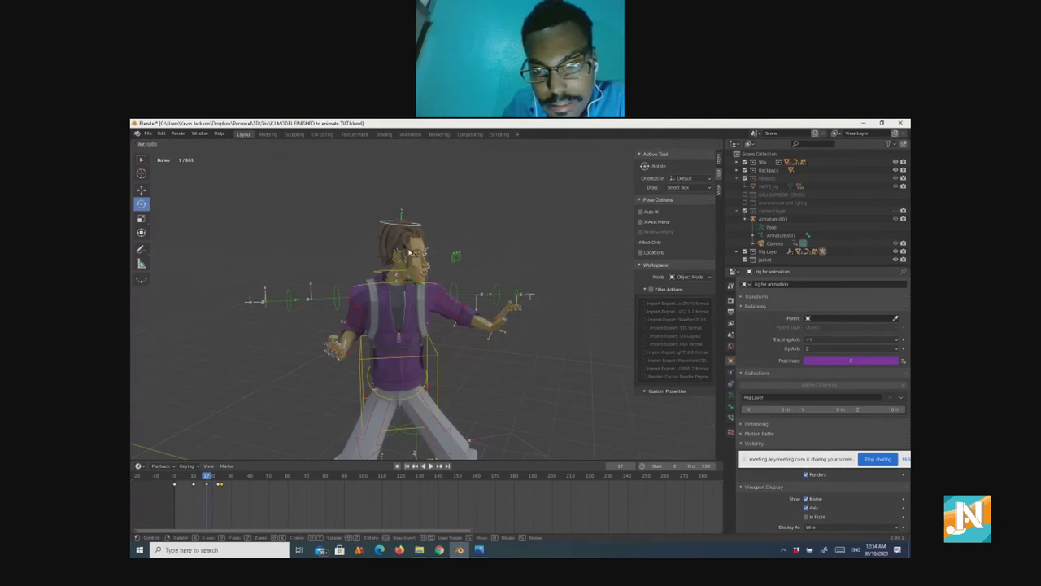
pyautogui.press('z')
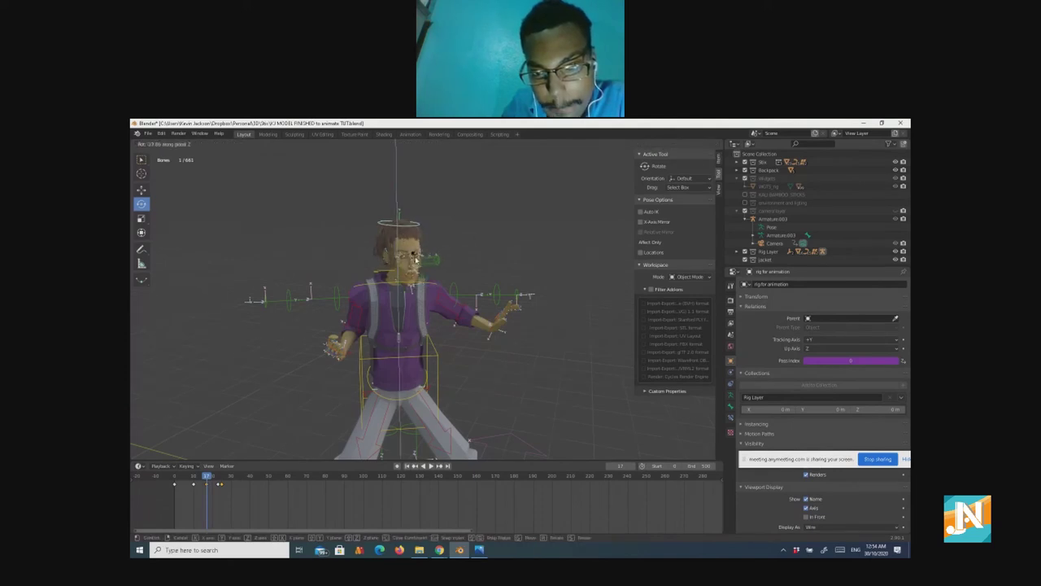
pyautogui.click(415, 258)
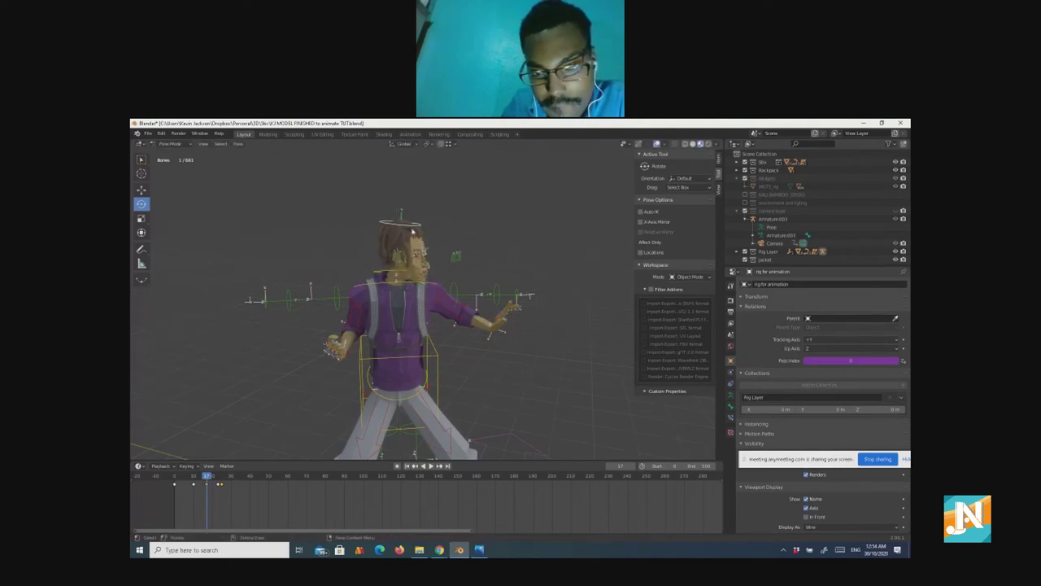
pyautogui.press('g')
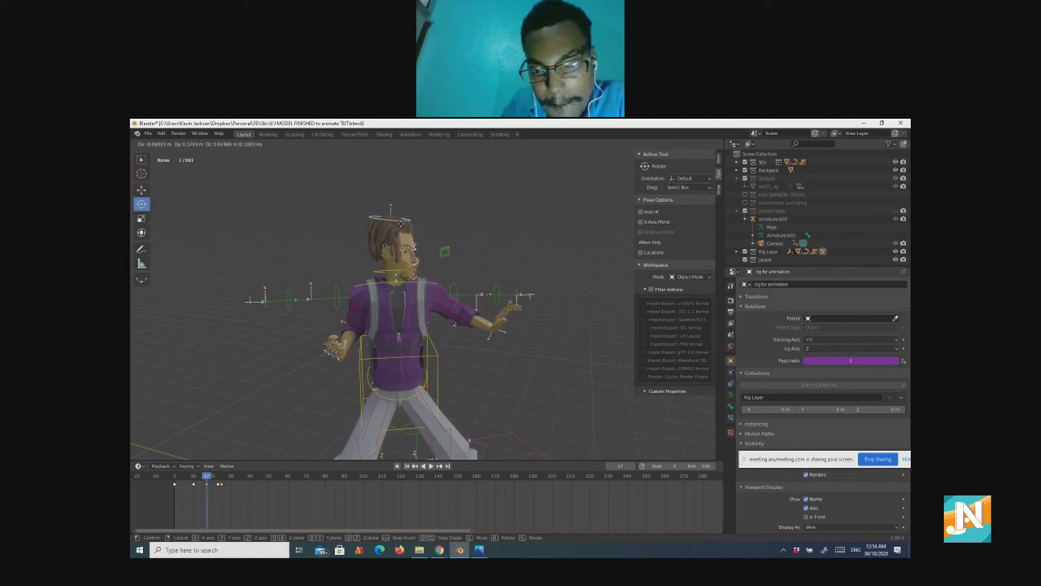
pyautogui.click(401, 229)
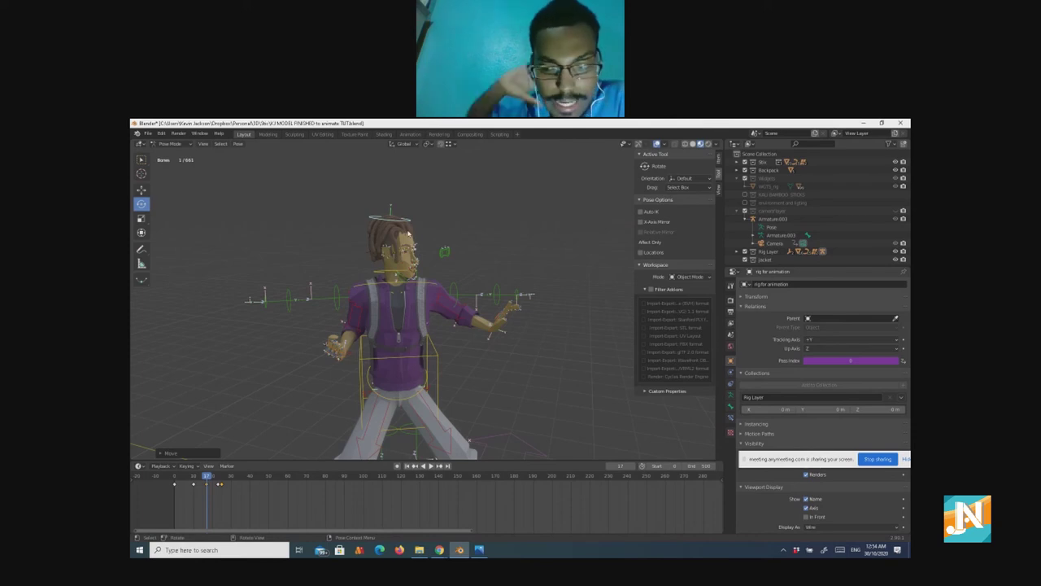
# Step: Tilt the head about the X axis, keyframe it at frame 17, then adjust again
pyautogui.press('r')
pyautogui.press('x')
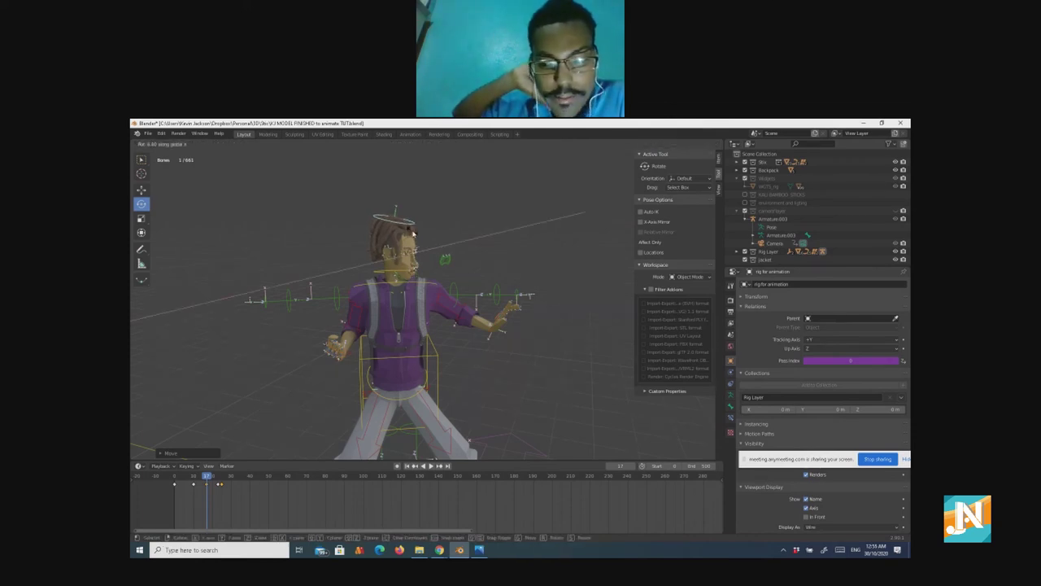
pyautogui.press('Escape')
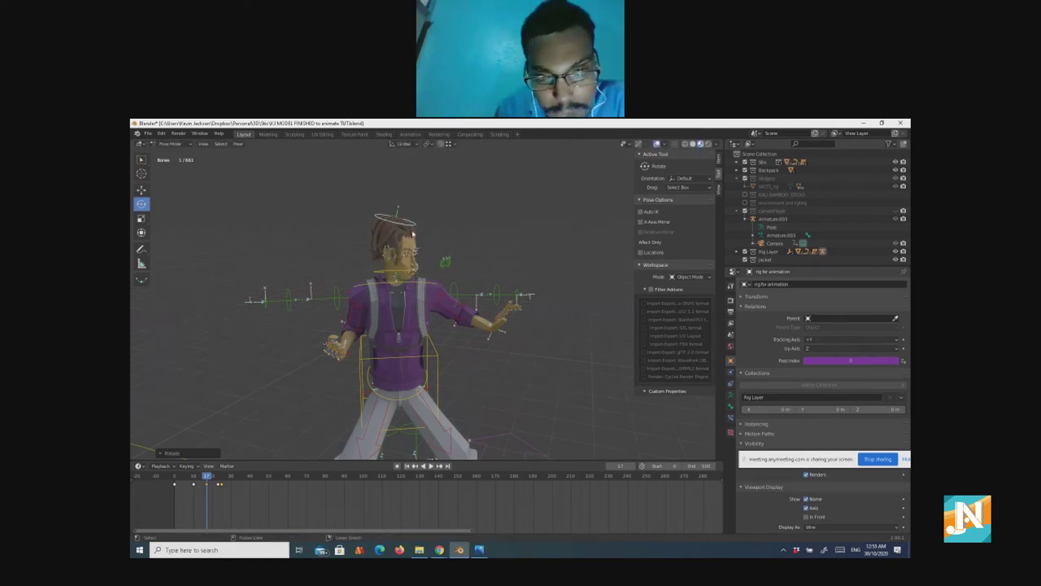
pyautogui.hotkey('ctrl', 'z')
pyautogui.press('r')
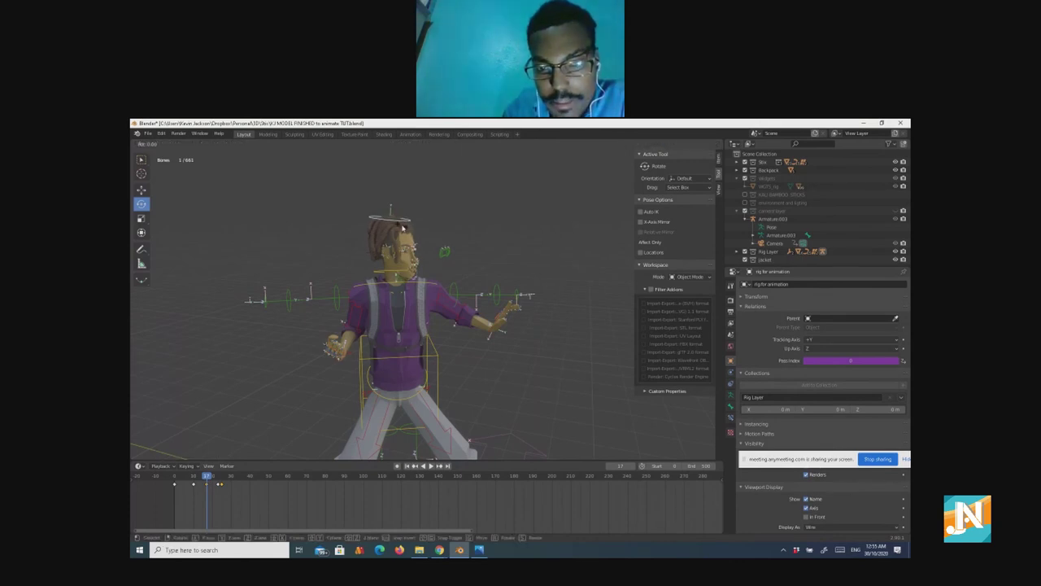
pyautogui.press('x')
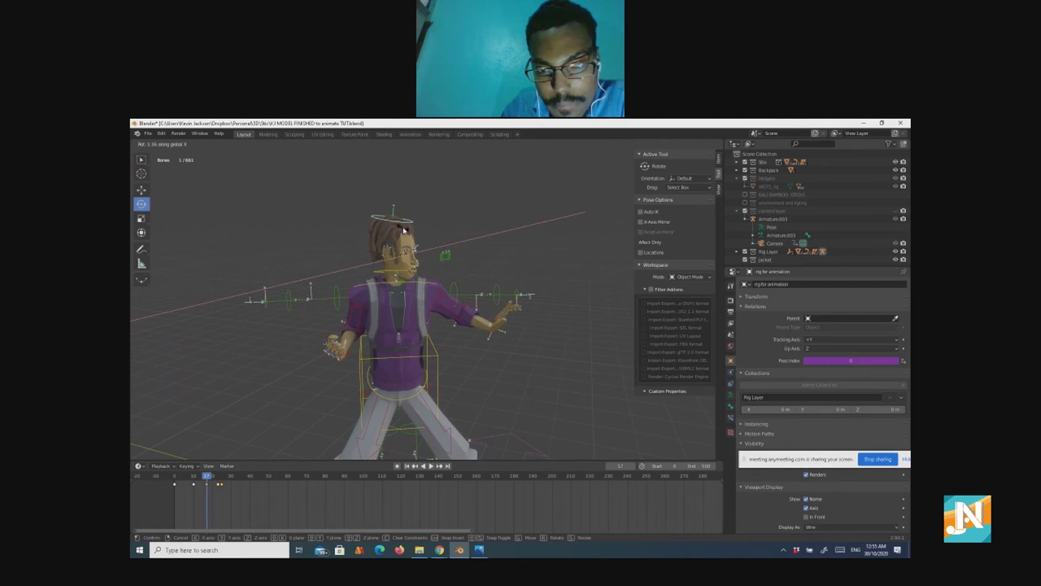
pyautogui.click(402, 231)
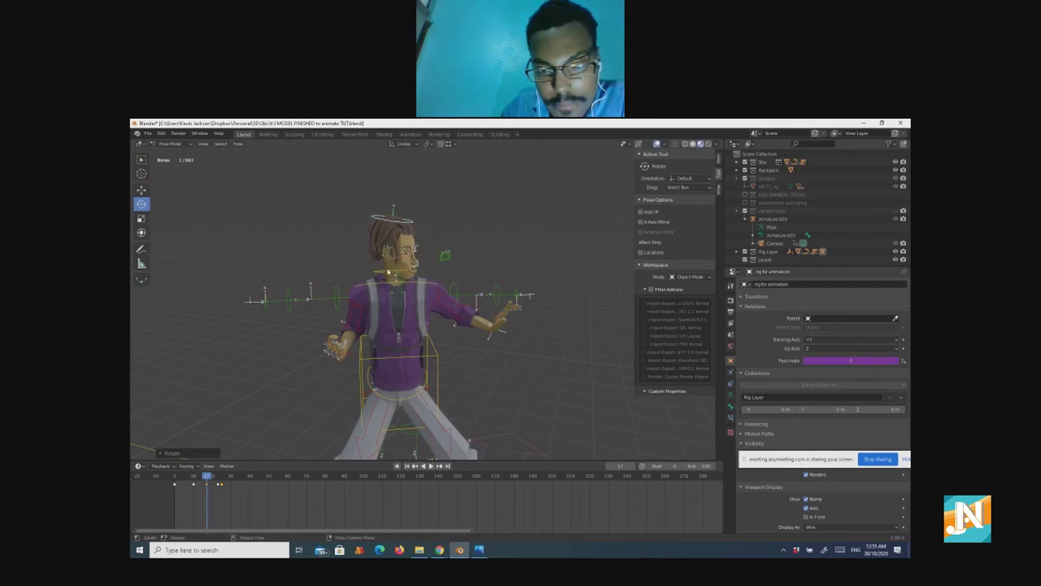
pyautogui.press('i')
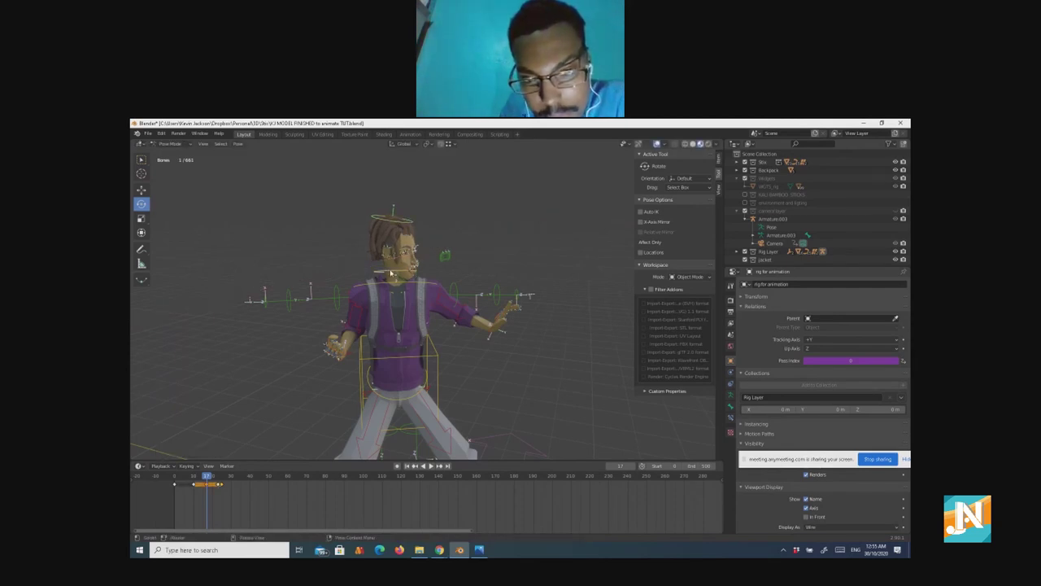
pyautogui.press('r')
pyautogui.press('x')
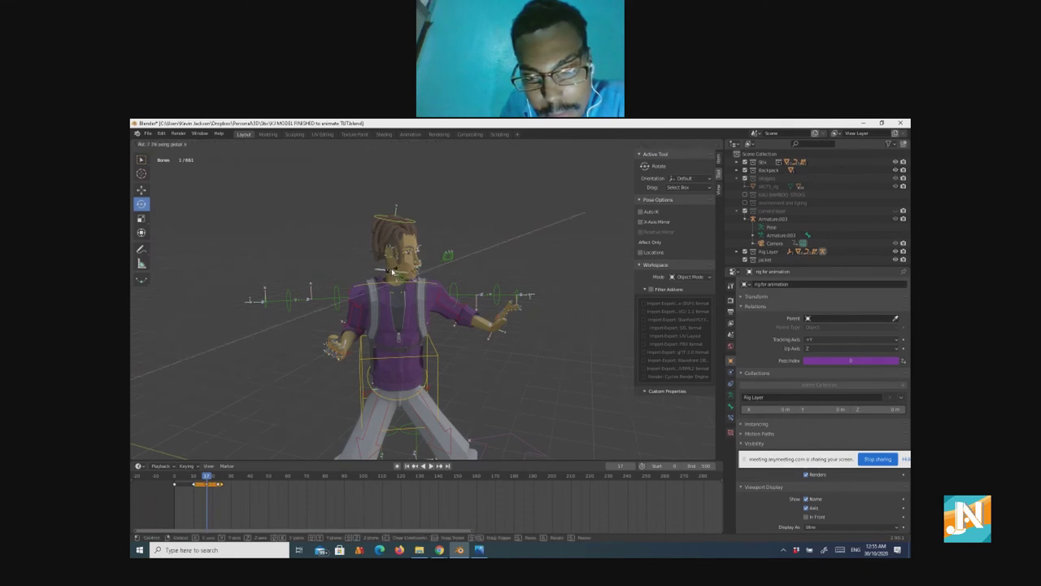
pyautogui.click(393, 270)
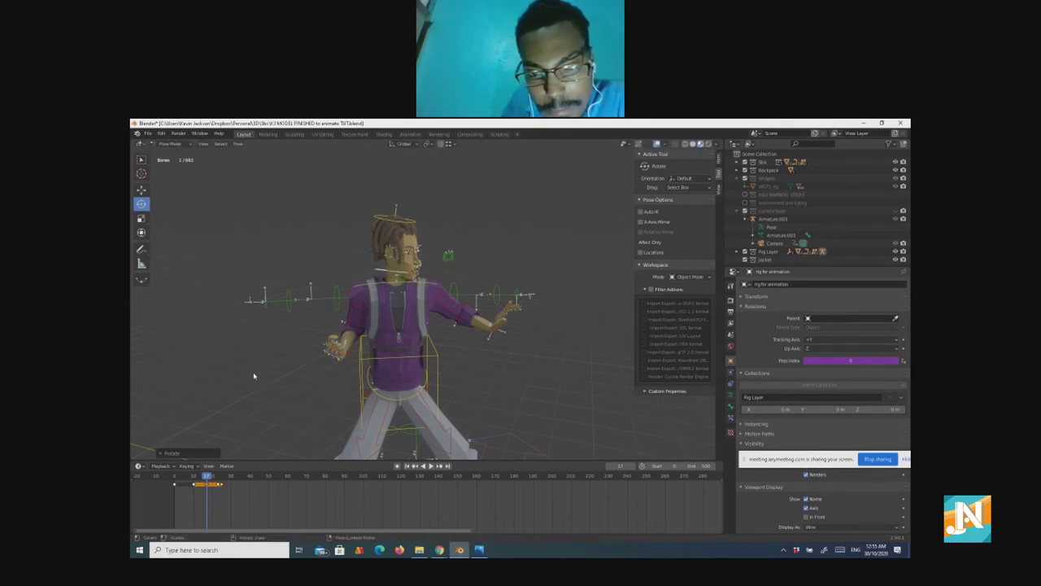
# Step: Key Location, Rotation & Scale for all bones at frame 17
pyautogui.press('a')
pyautogui.press('i')
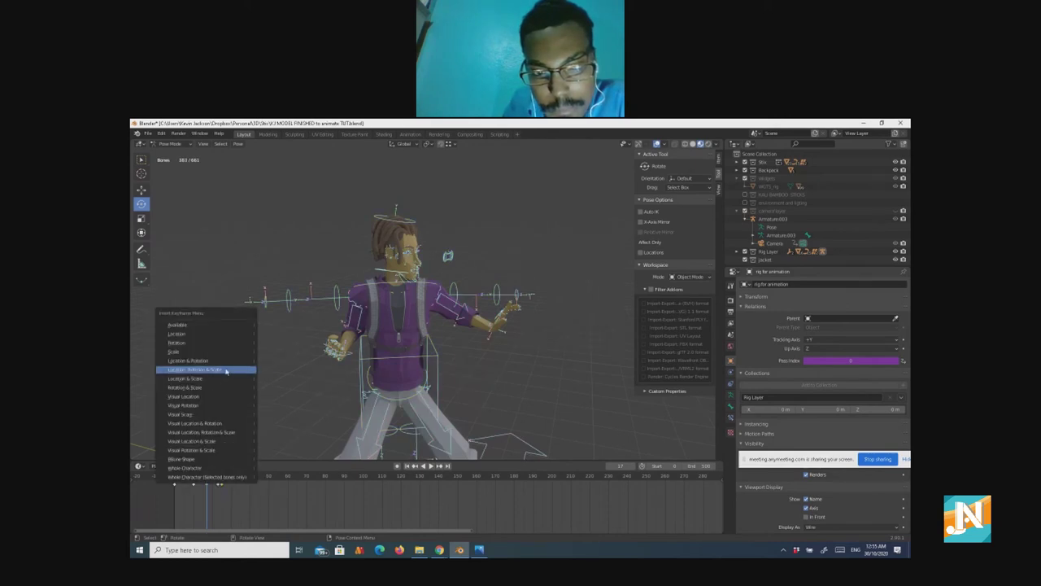
pyautogui.click(225, 379)
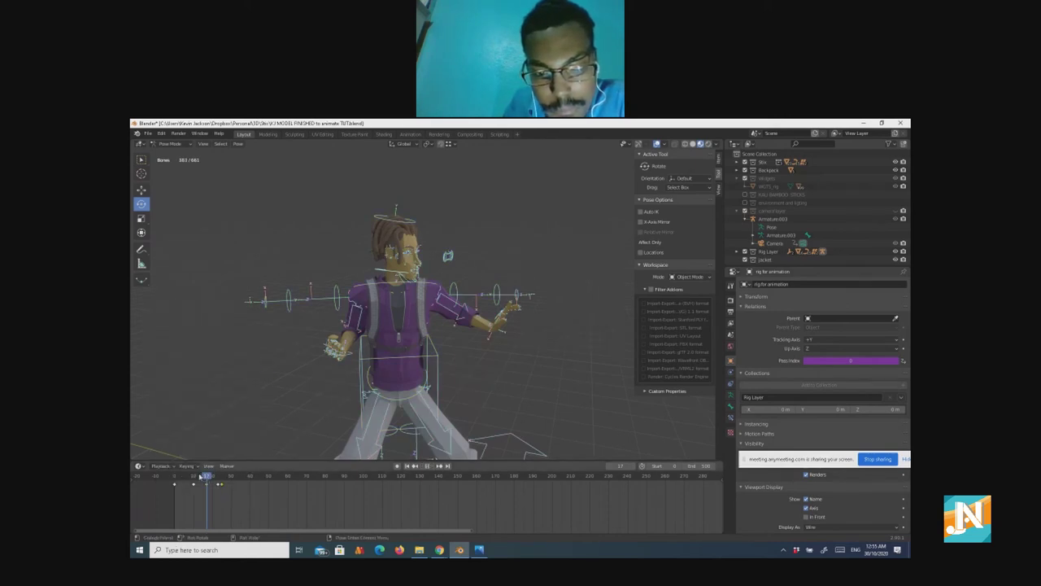
# Step: Return to frame 0 and play the punch animation
pyautogui.moveTo(206, 476)
pyautogui.mouseDown()
pyautogui.moveTo(171, 473)
pyautogui.moveTo(189, 475)
pyautogui.mouseUp()
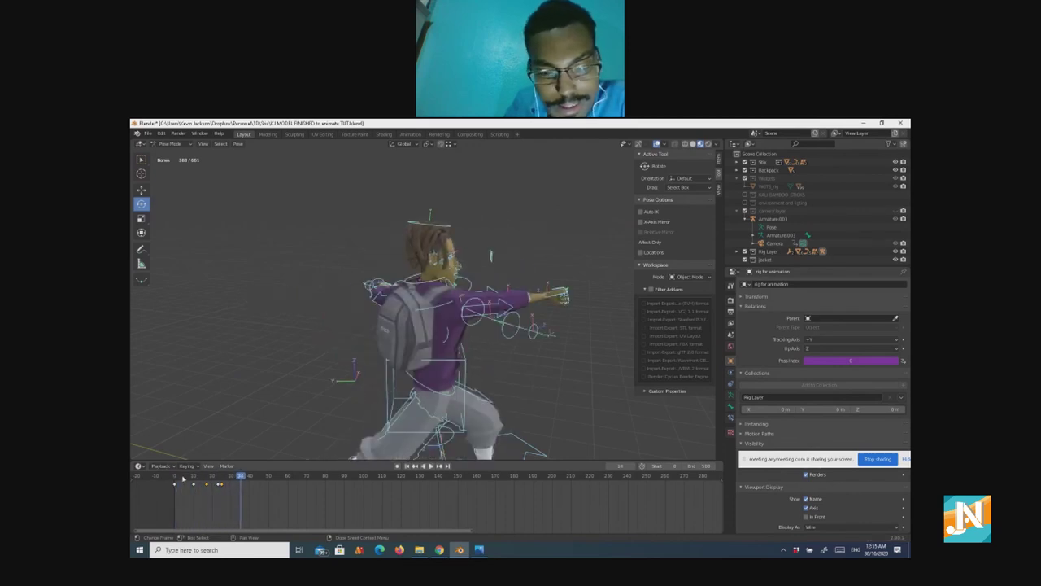
pyautogui.click(174, 477)
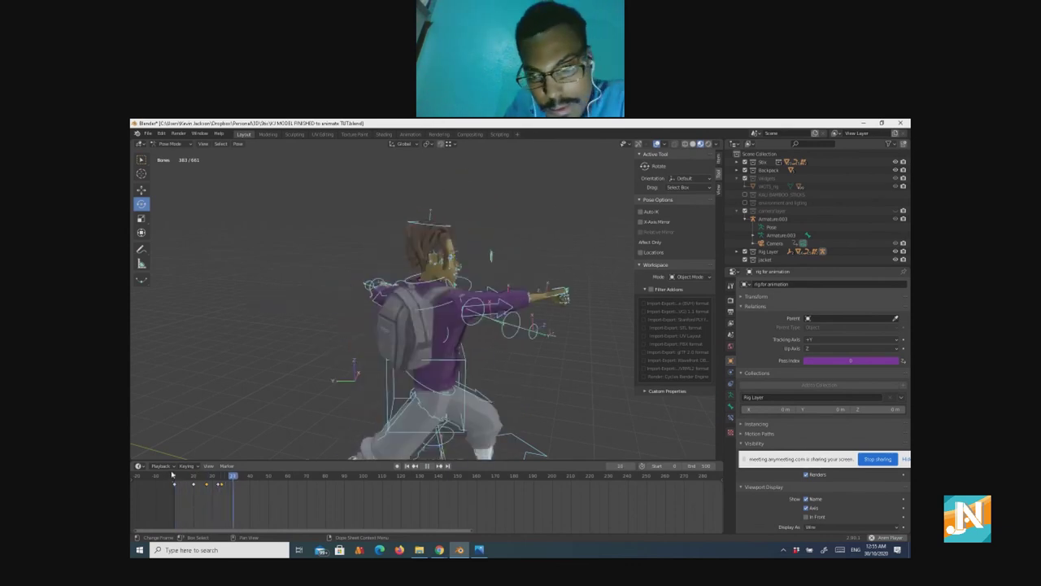
pyautogui.press('space')
pyautogui.click(175, 477)
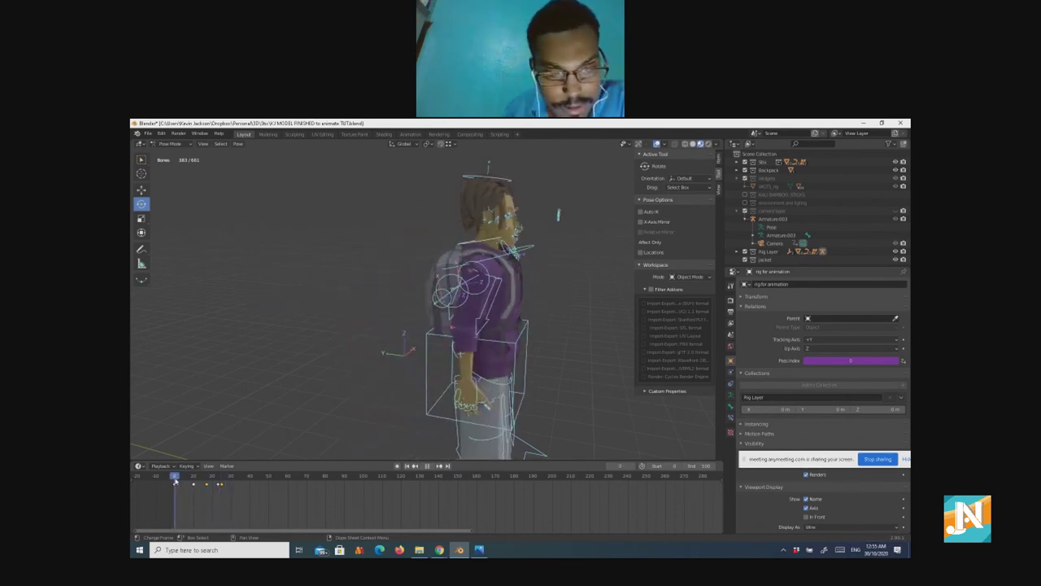
pyautogui.press('space')
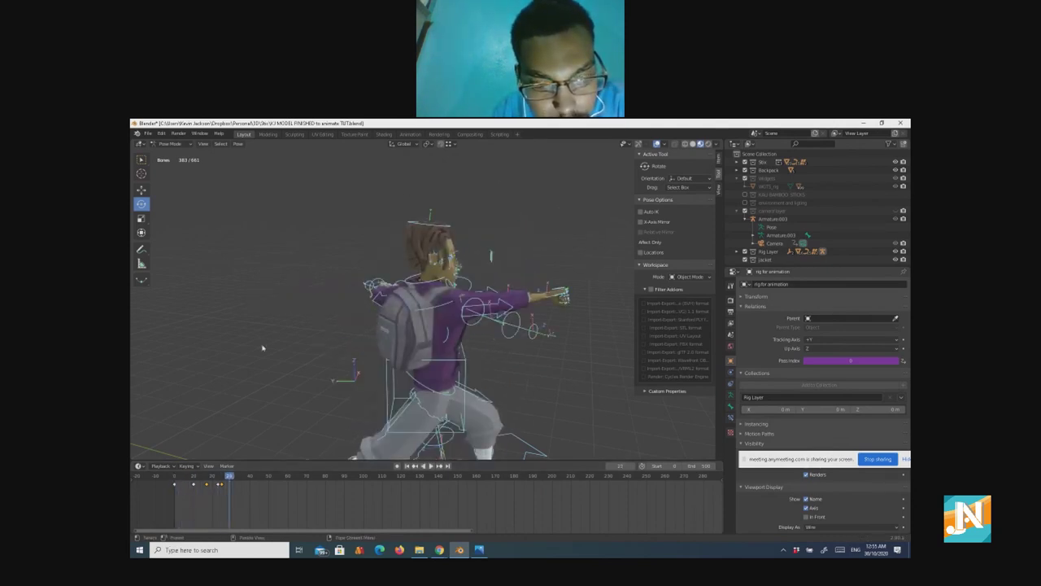
pyautogui.press('space')
pyautogui.moveTo(263, 349); pyautogui.dragTo(230, 489, button='middle')
pyautogui.moveTo(210, 476)
pyautogui.mouseDown()
pyautogui.moveTo(191, 480)
pyautogui.moveTo(208, 483)
pyautogui.mouseUp()
pyautogui.scroll(5, 407, 325)
pyautogui.rightClick(374, 346)
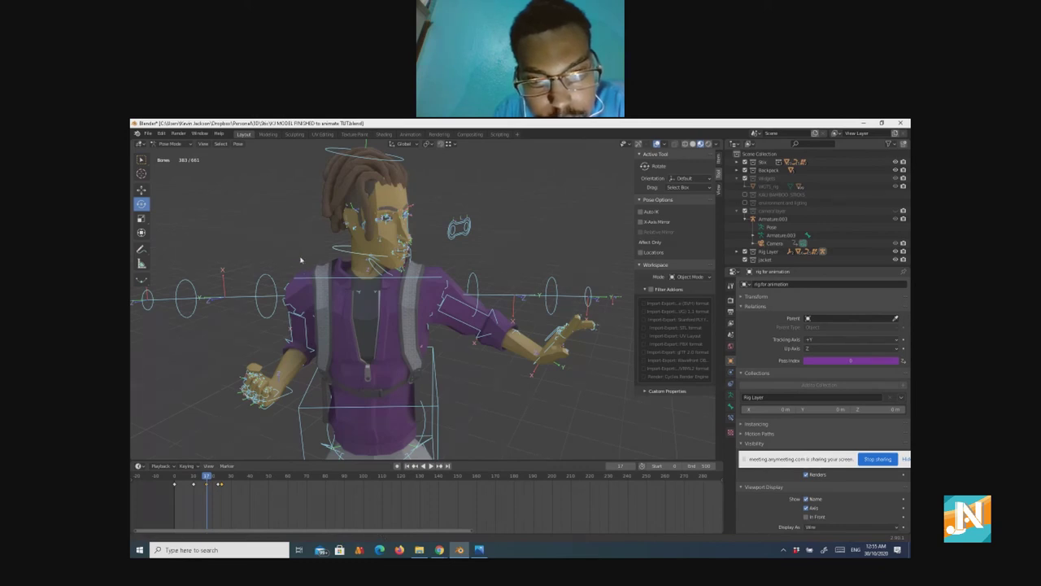
pyautogui.keyDown('shift'); pyautogui.moveTo(301, 271); pyautogui.dragTo(349, 258, button='middle'); pyautogui.keyUp('shift')
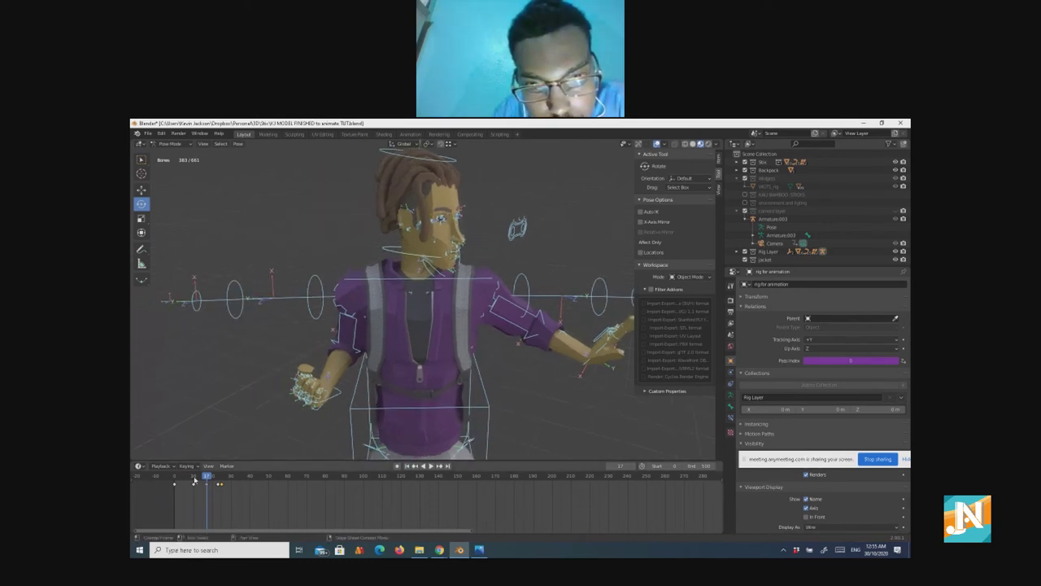
pyautogui.click(194, 478)
pyautogui.press('space')
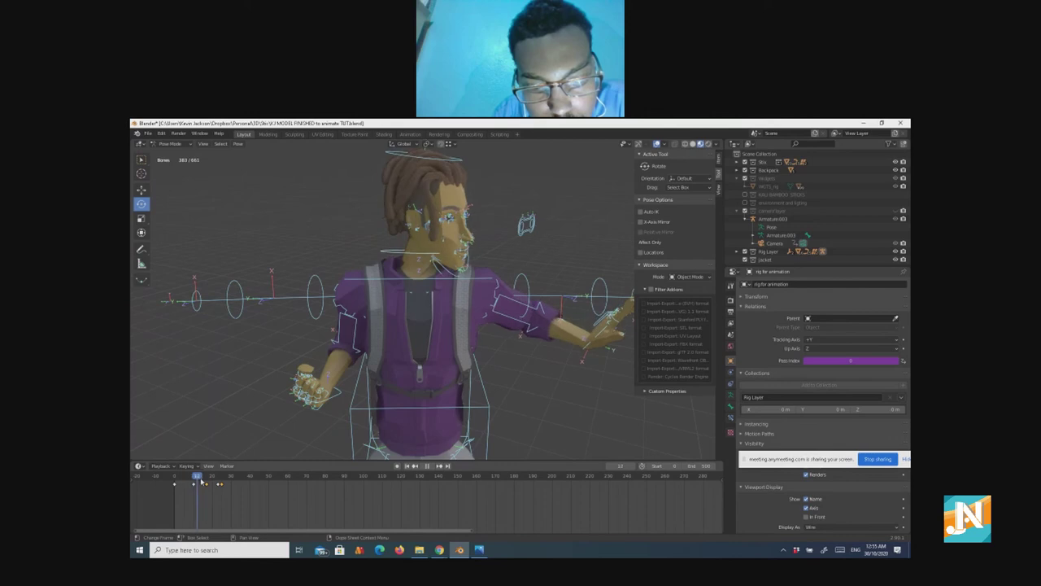
pyautogui.click(200, 479)
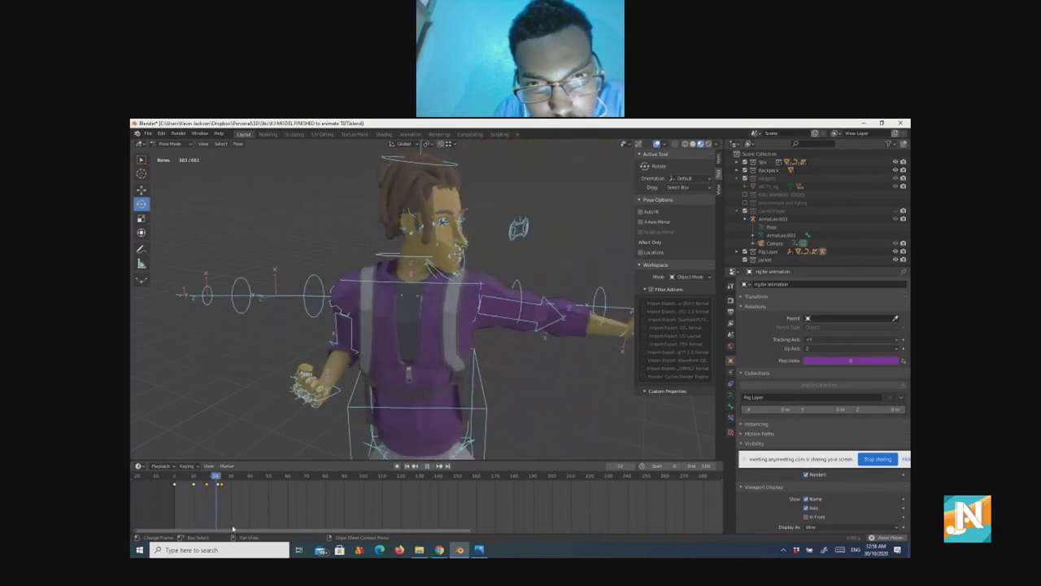
pyautogui.press('space')
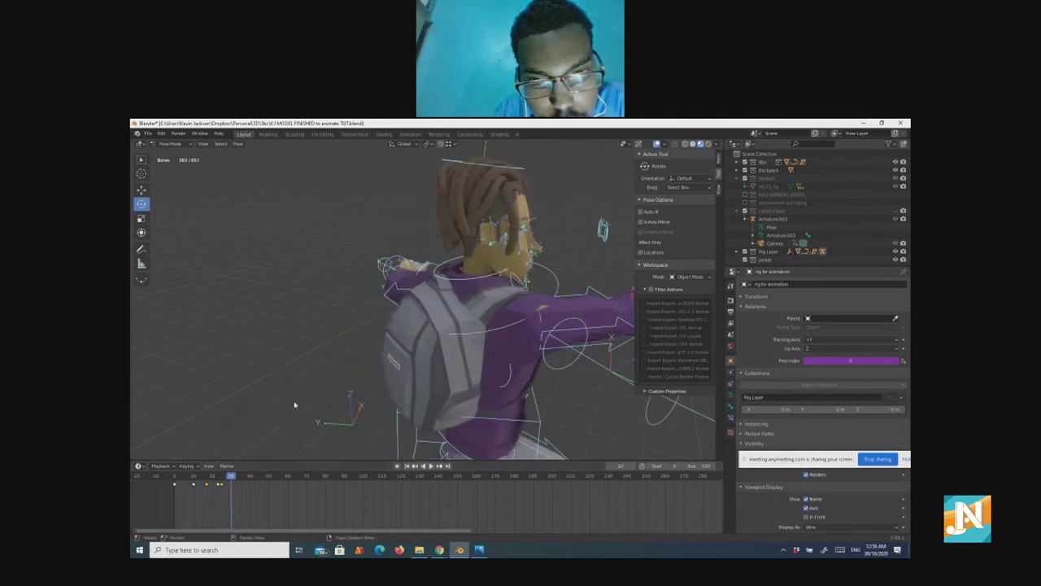
pyautogui.moveTo(300, 392); pyautogui.dragTo(304, 383, button='middle')
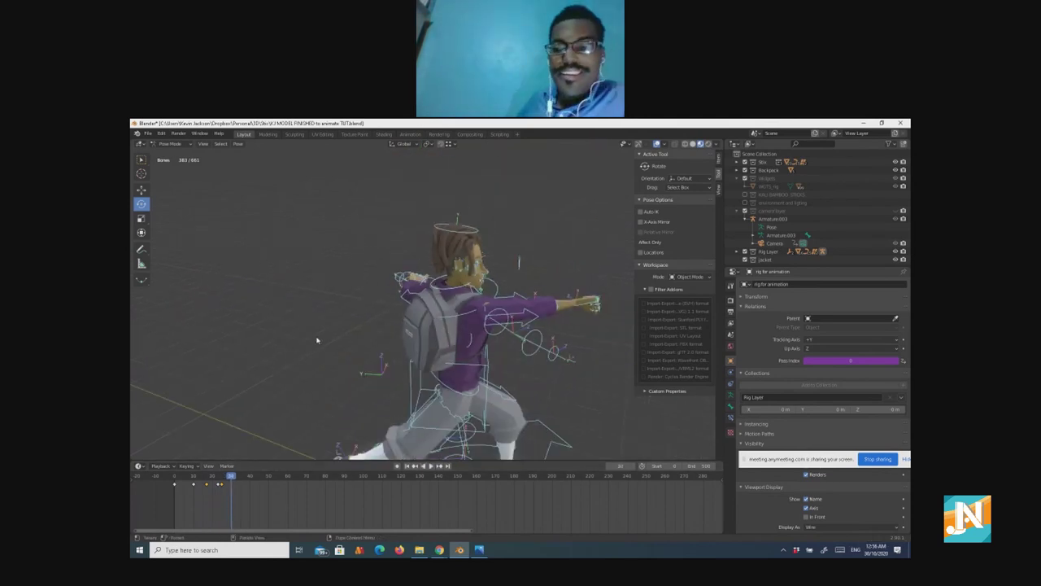
pyautogui.moveTo(338, 340); pyautogui.dragTo(323, 385, button='middle')
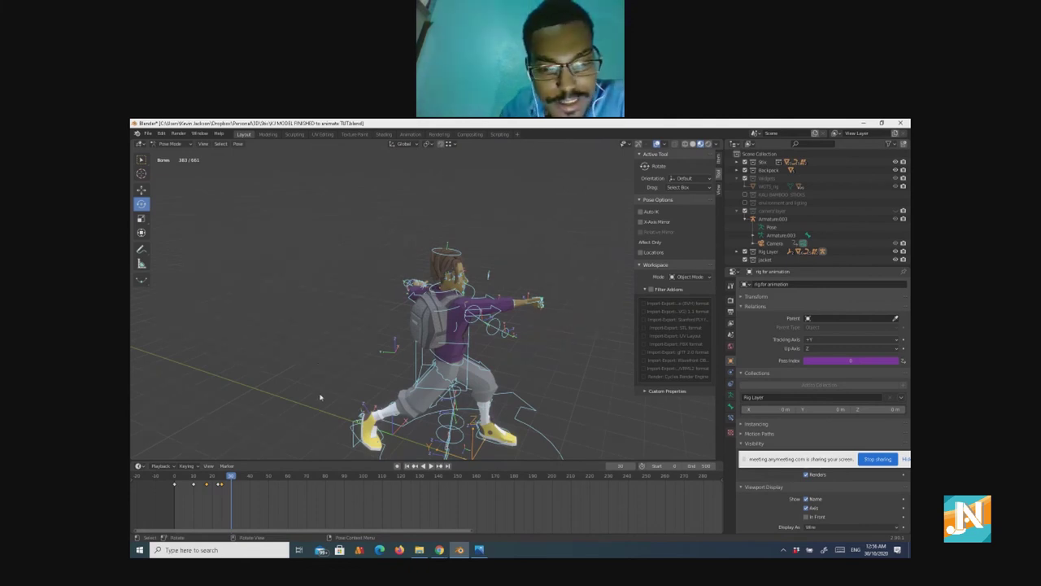
# Step: Switch the character from Pose Mode to Object Mode
pyautogui.click(171, 144)
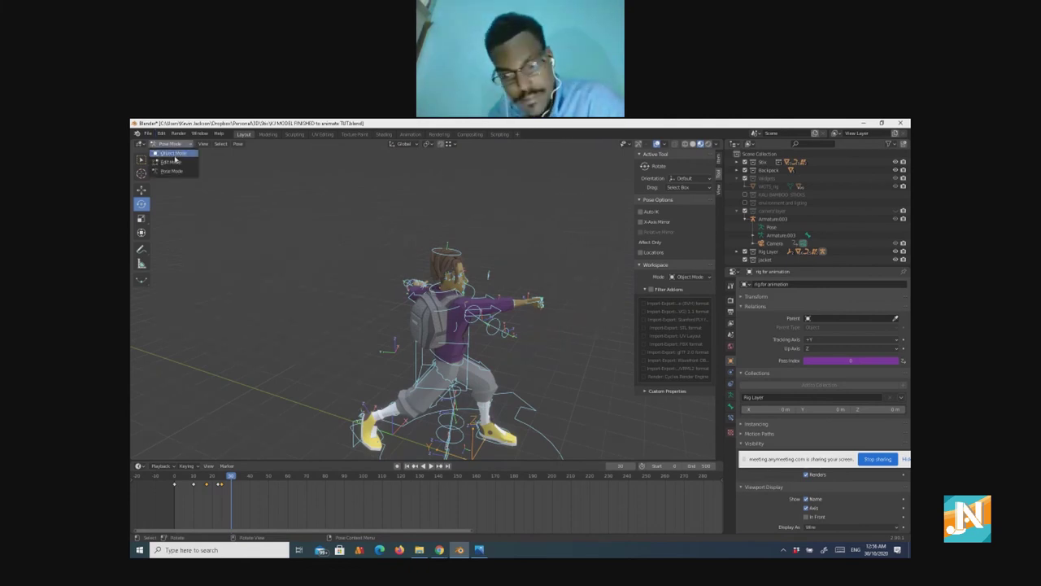
pyautogui.click(172, 154)
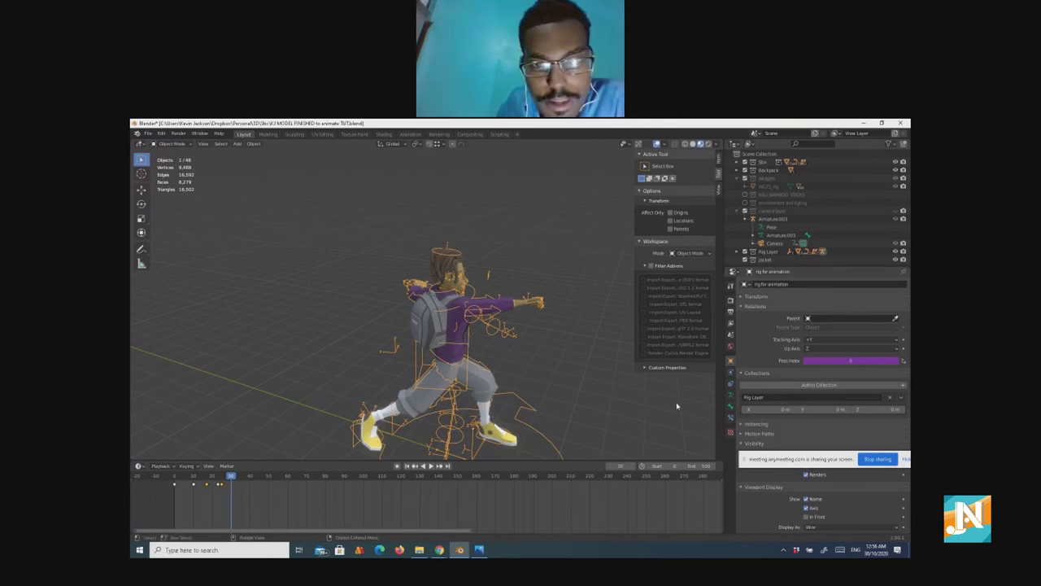
pyautogui.click(393, 144)
pyautogui.moveTo(419, 146)
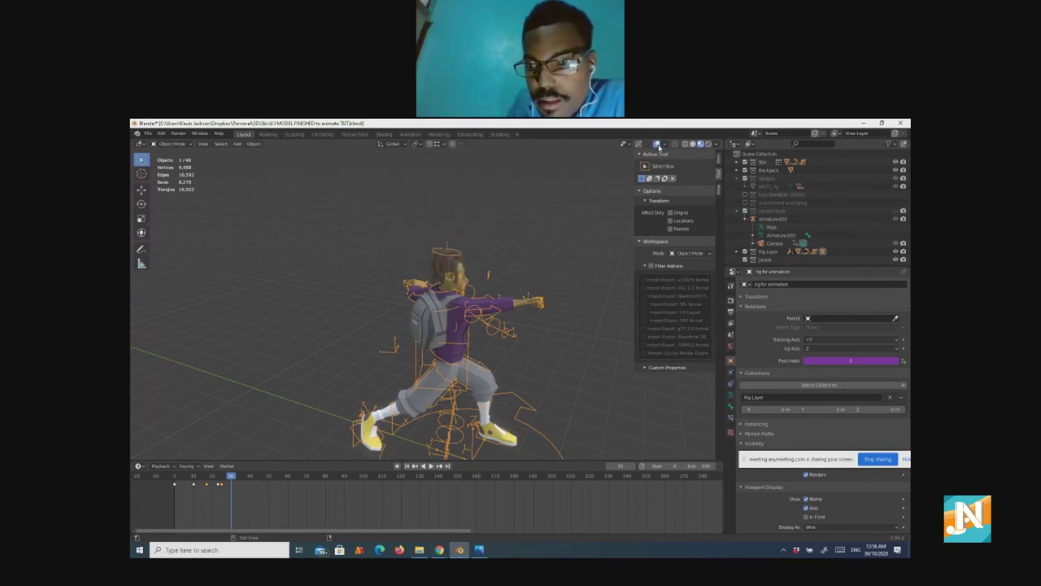
# Step: Uncheck Bones in the Viewport Overlays and deselect everything
pyautogui.click(657, 144)
pyautogui.click(658, 144)
pyautogui.click(664, 145)
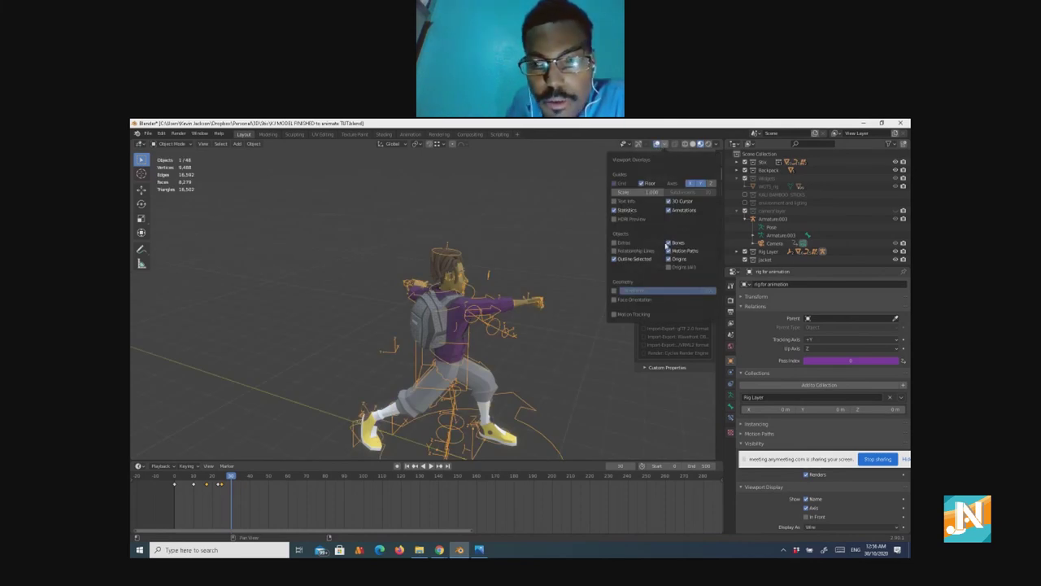
pyautogui.click(669, 242)
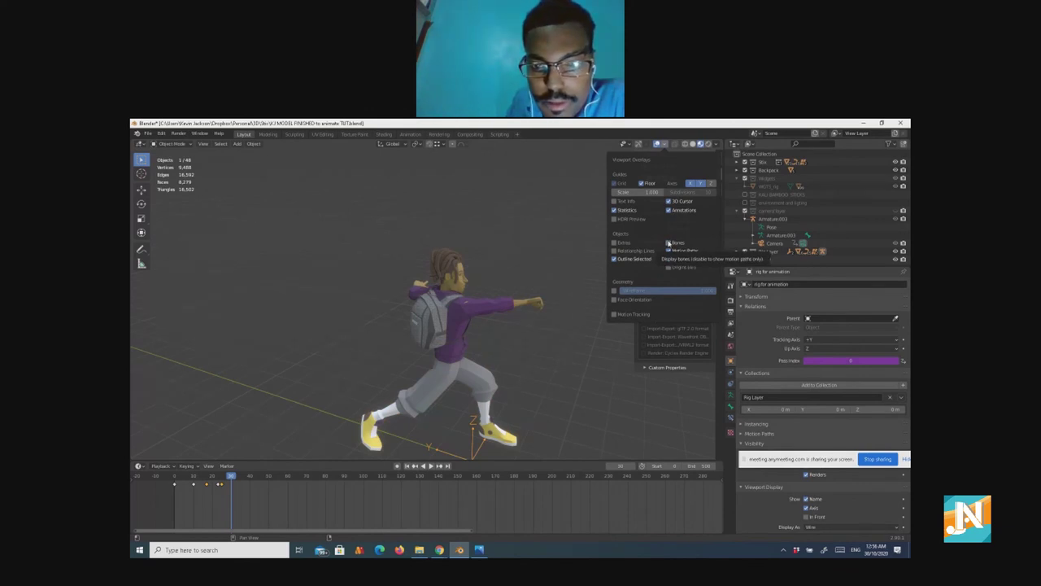
pyautogui.click(582, 233)
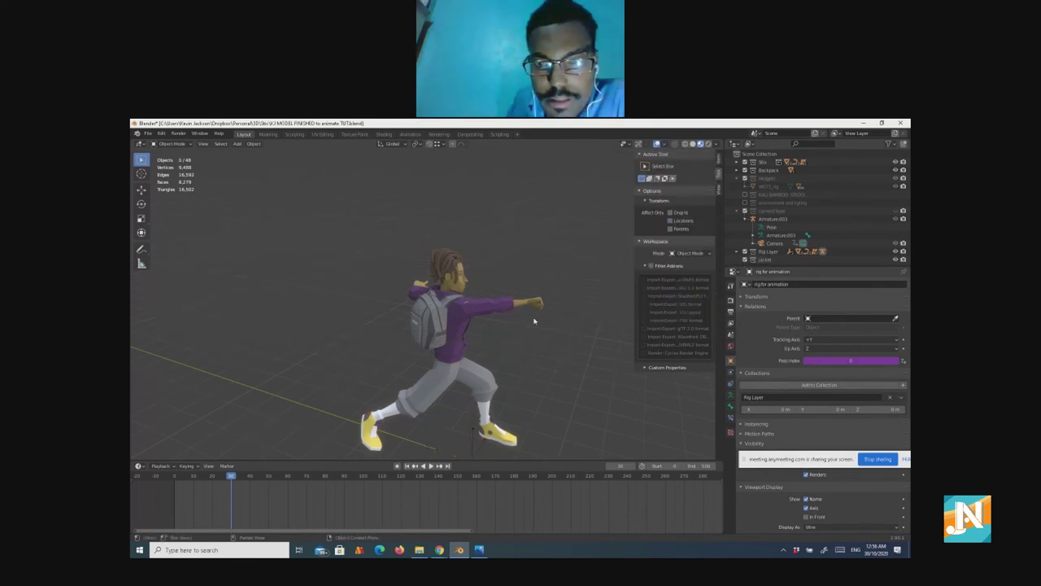
pyautogui.moveTo(535, 318); pyautogui.dragTo(431, 317, button='middle')
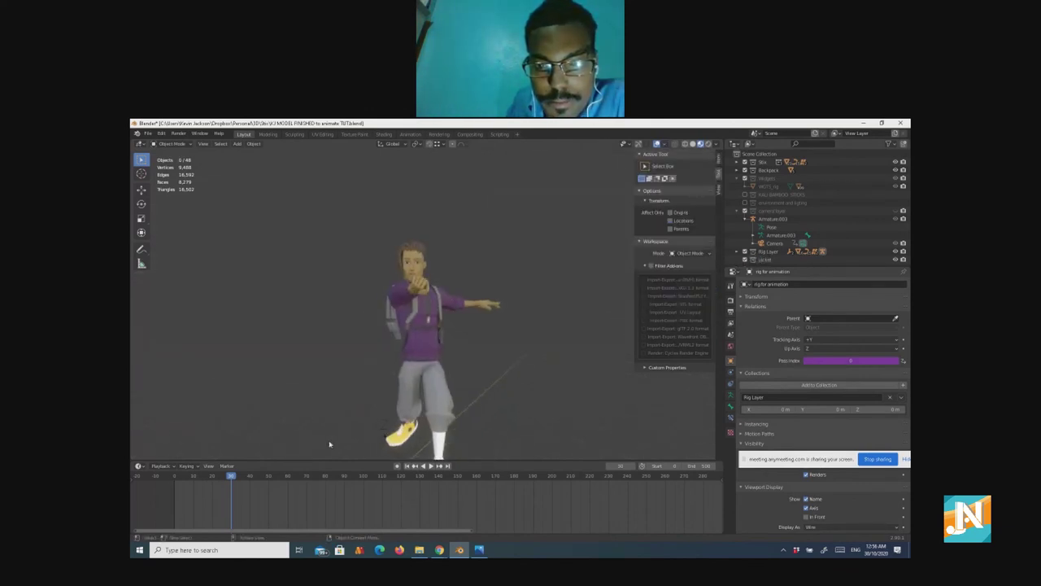
pyautogui.press('space')
pyautogui.moveTo(232, 478); pyautogui.dragTo(161, 475)
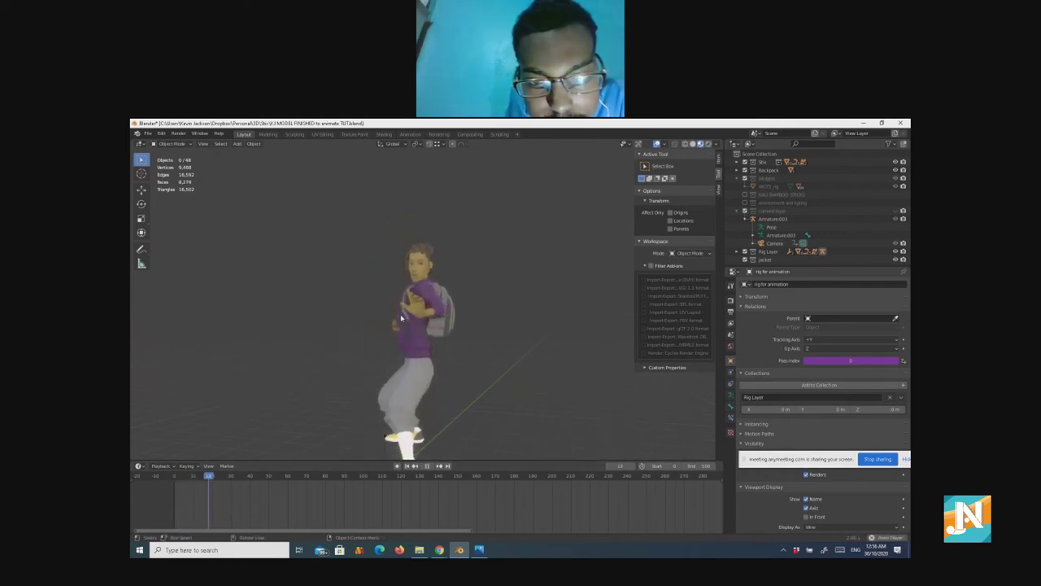
pyautogui.press('space')
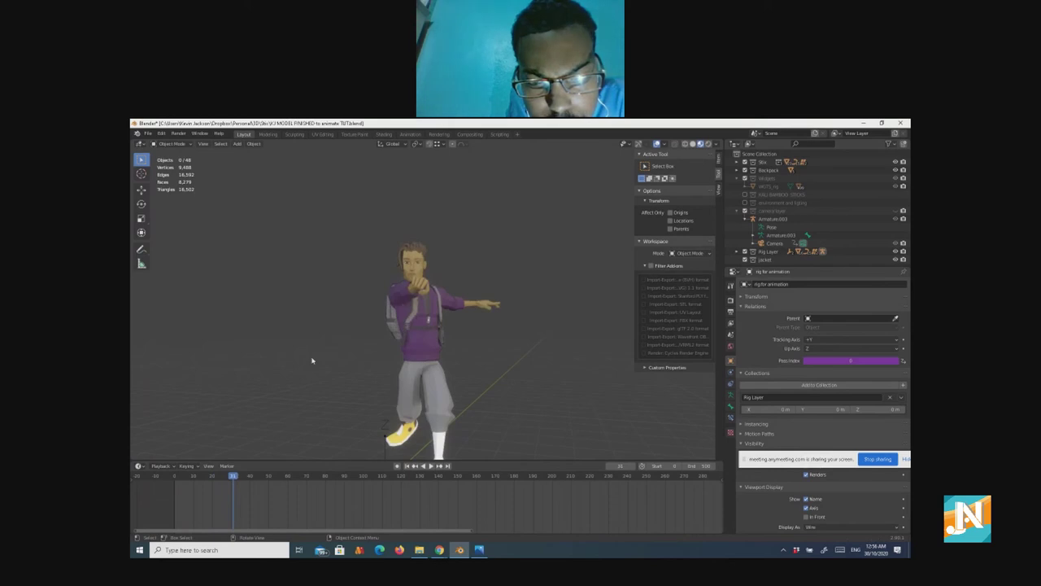
pyautogui.press('space')
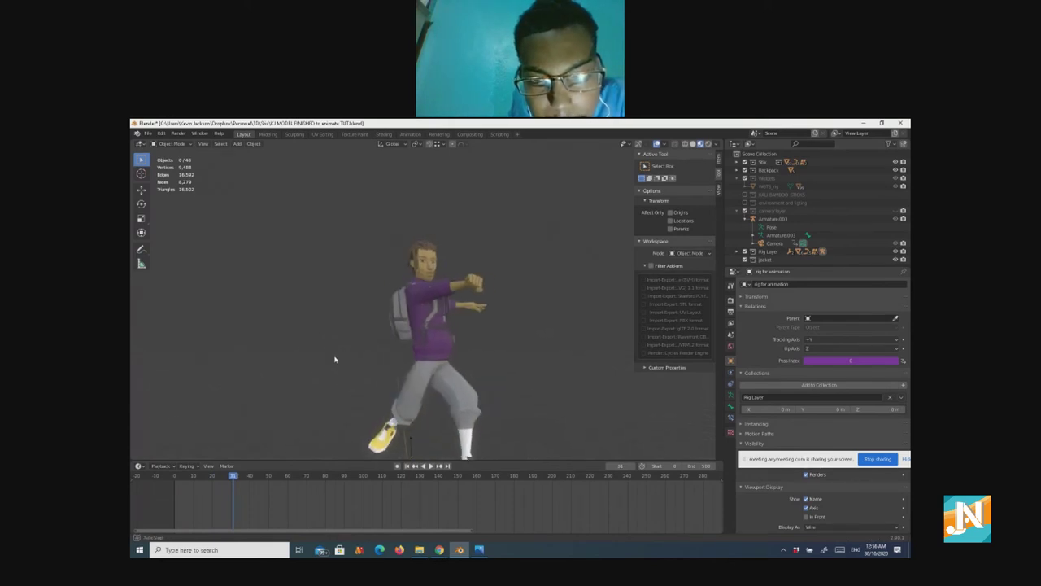
pyautogui.moveTo(214, 480); pyautogui.dragTo(174, 480)
pyautogui.moveTo(299, 377); pyautogui.dragTo(244, 376, button='middle')
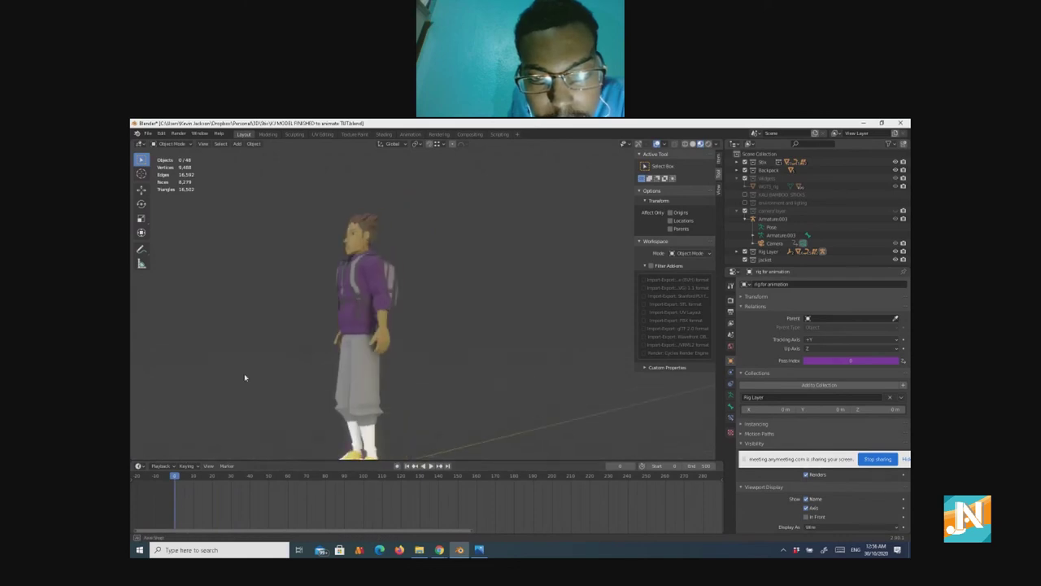
pyautogui.scroll(1, 309, 360)
pyautogui.press('space')
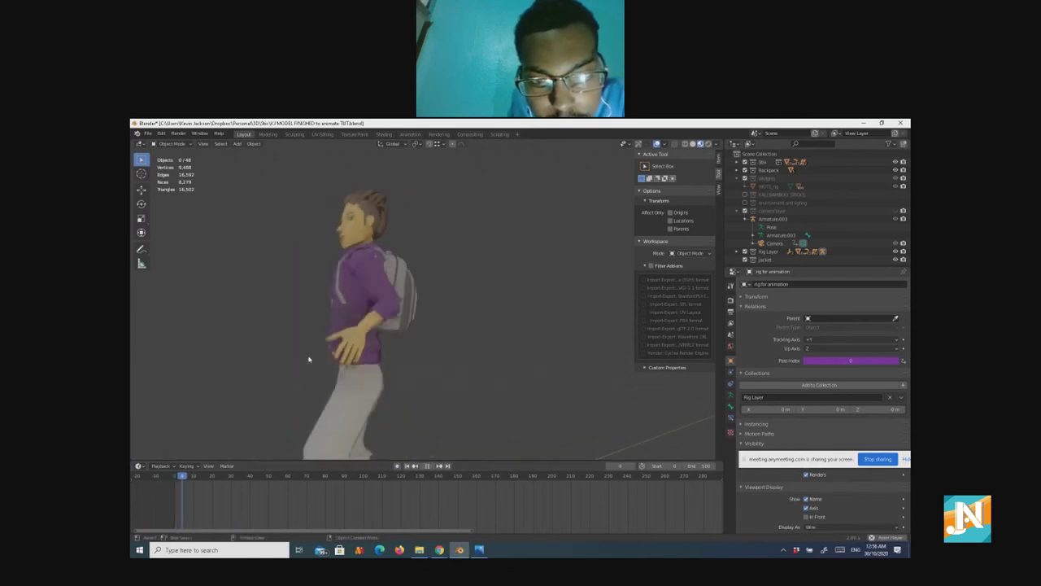
pyautogui.press('space')
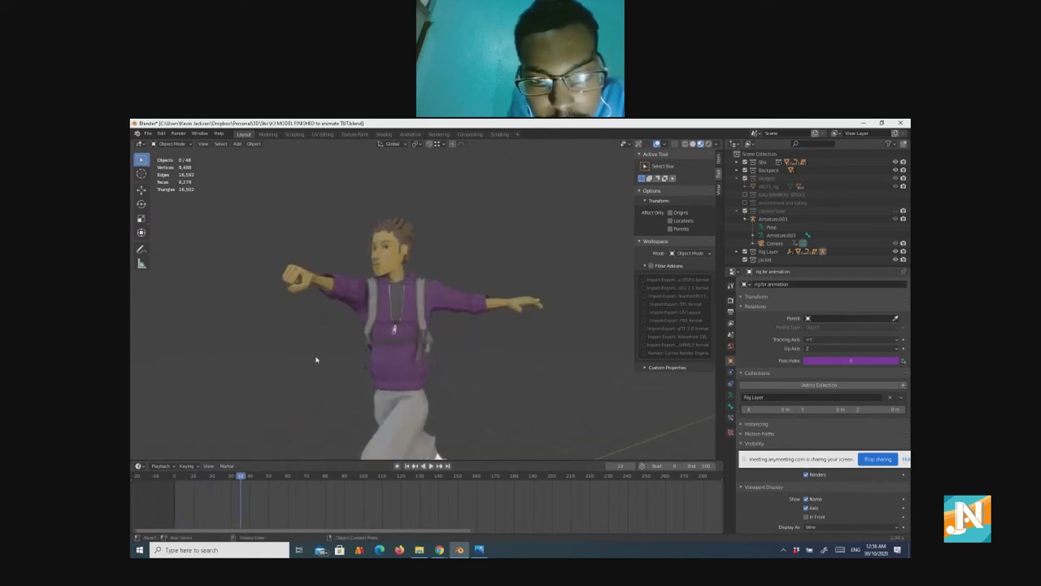
pyautogui.moveTo(344, 330); pyautogui.dragTo(497, 342, button='middle')
pyautogui.scroll(3, 480, 350)
pyautogui.moveTo(497, 342); pyautogui.dragTo(363, 395, button='middle')
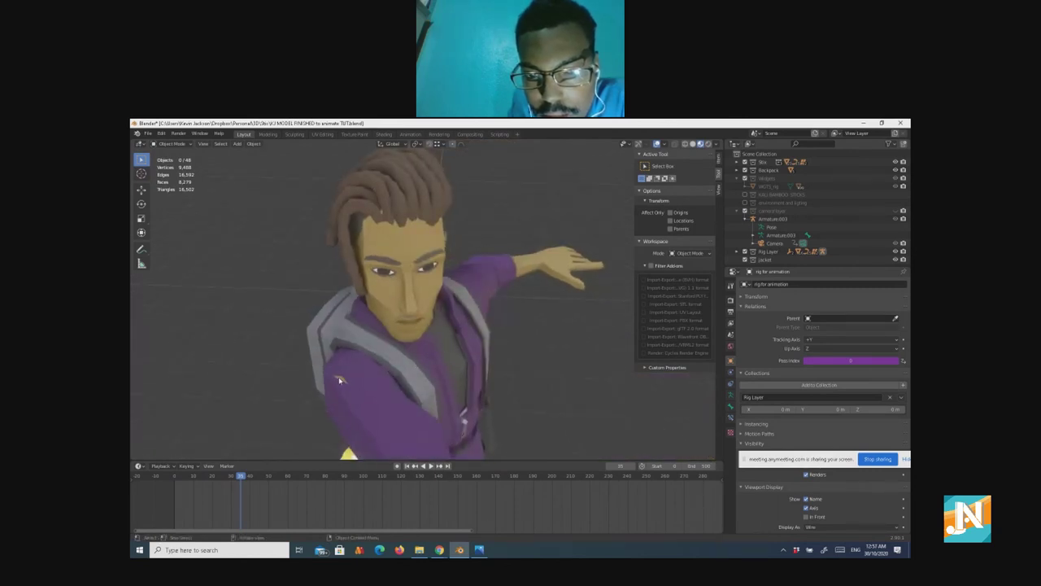
# Step: Select the jacket mesh and toggle its Mask modifier in the viewport
pyautogui.click(359, 364)
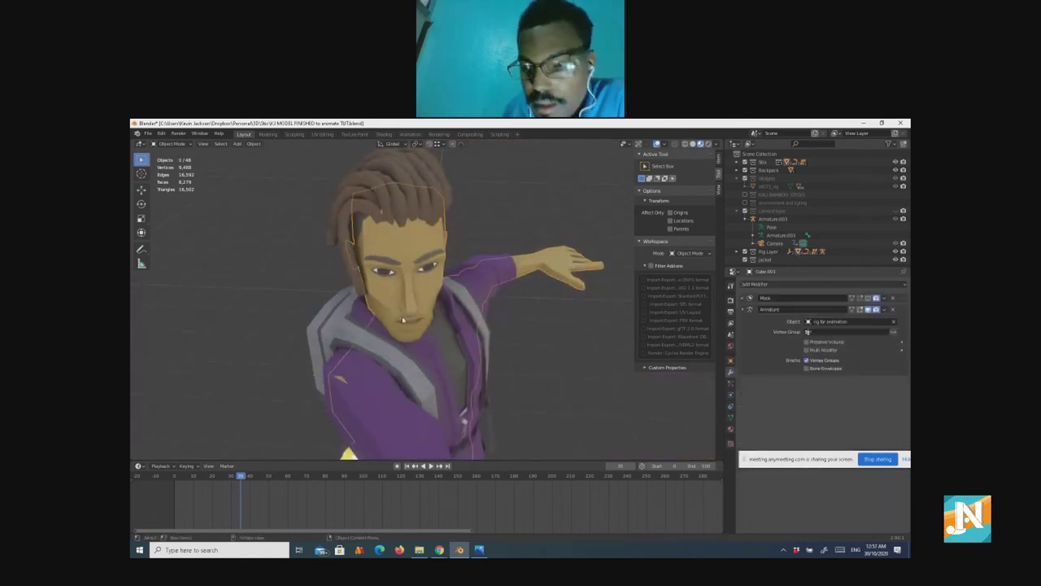
pyautogui.scroll(-4, 482, 376)
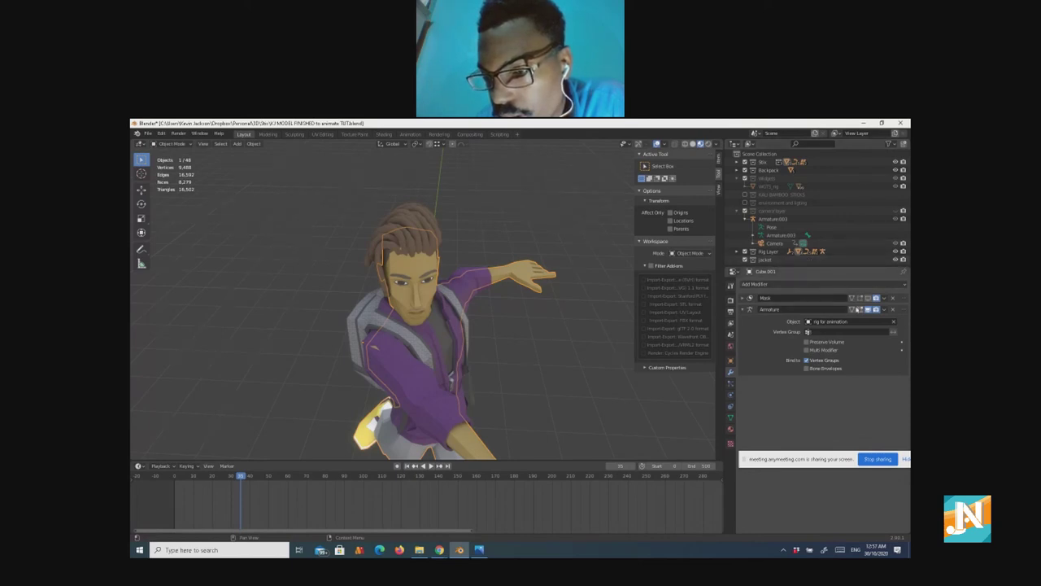
pyautogui.click(867, 298)
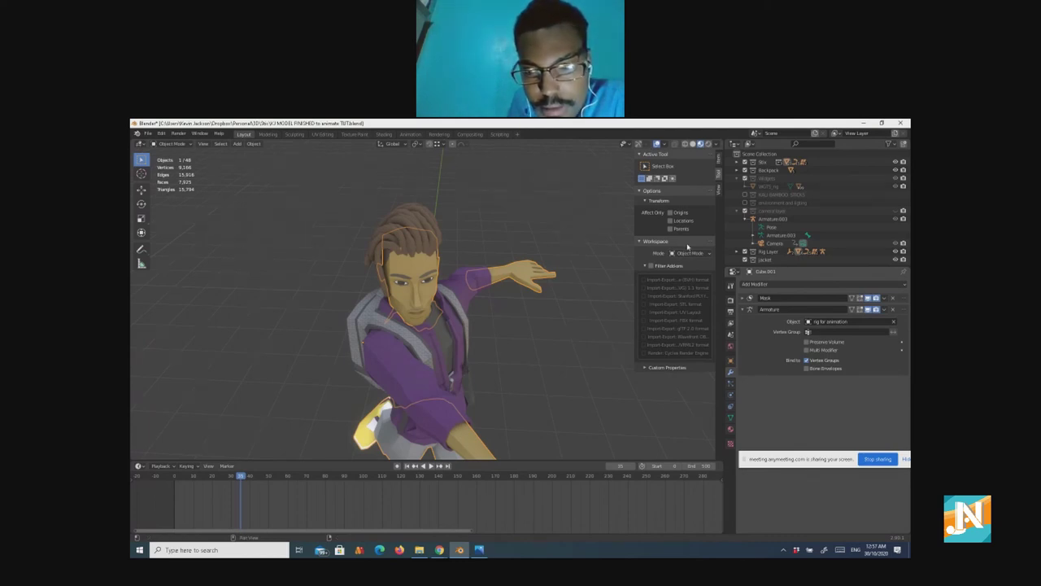
# Step: Show the bones again, view the character side-on, and scrub through the punch
pyautogui.click(666, 145)
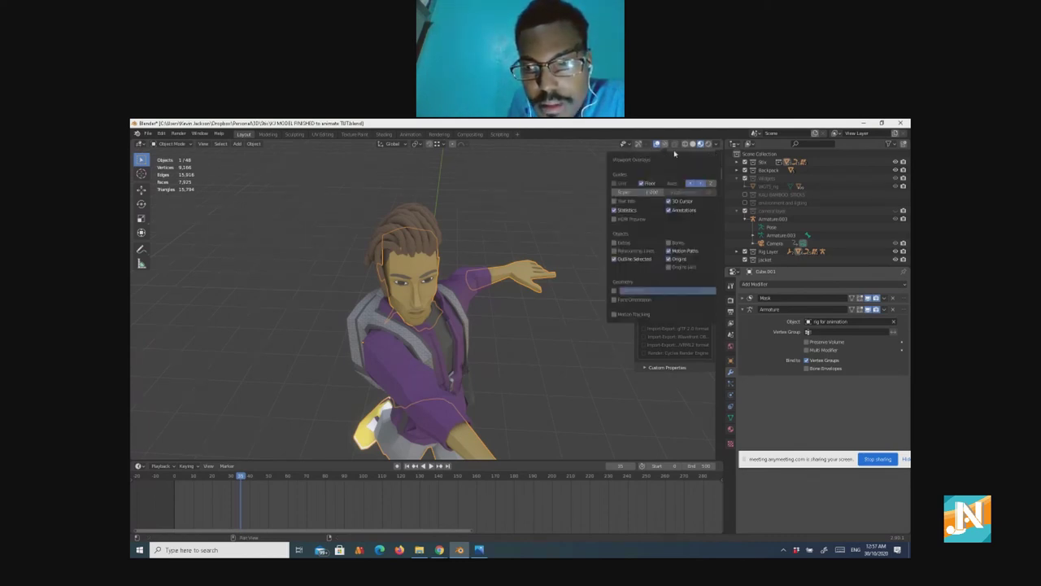
pyautogui.click(669, 243)
pyautogui.moveTo(411, 286); pyautogui.dragTo(405, 337, button='middle')
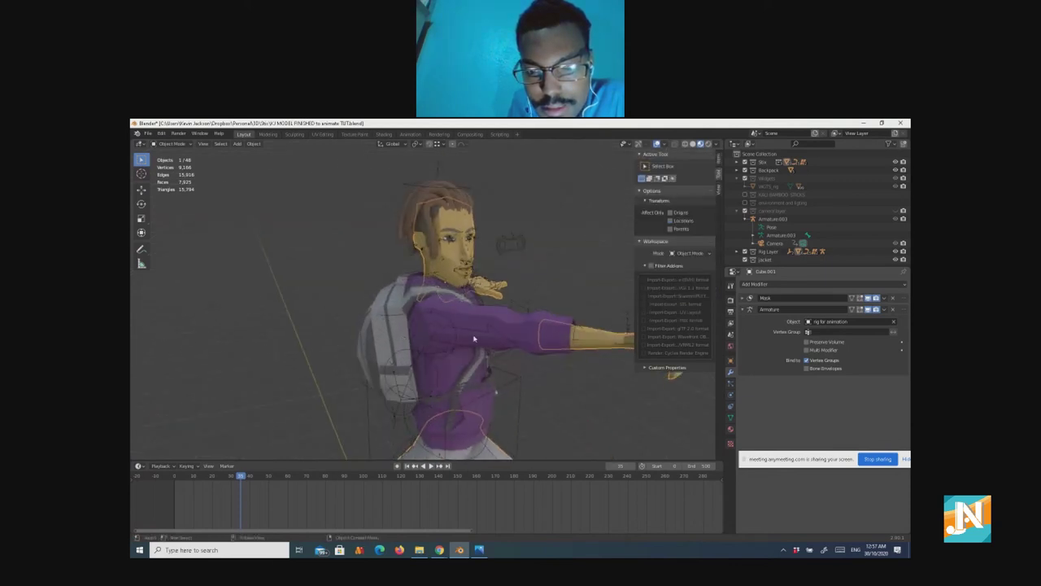
pyautogui.moveTo(475, 338); pyautogui.dragTo(502, 342, button='middle')
pyautogui.scroll(-2, 493, 340)
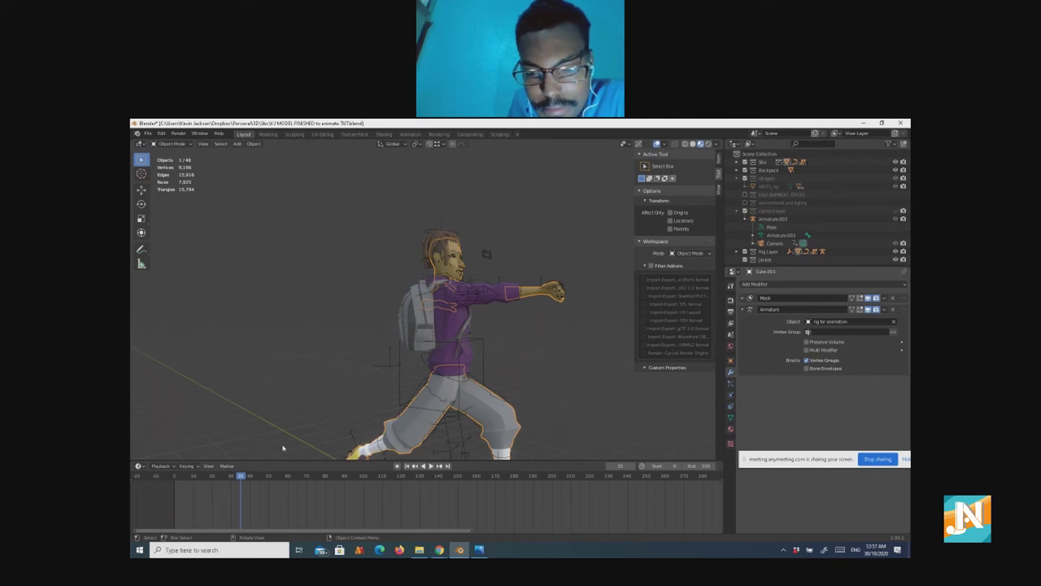
pyautogui.moveTo(240, 477); pyautogui.dragTo(253, 494)
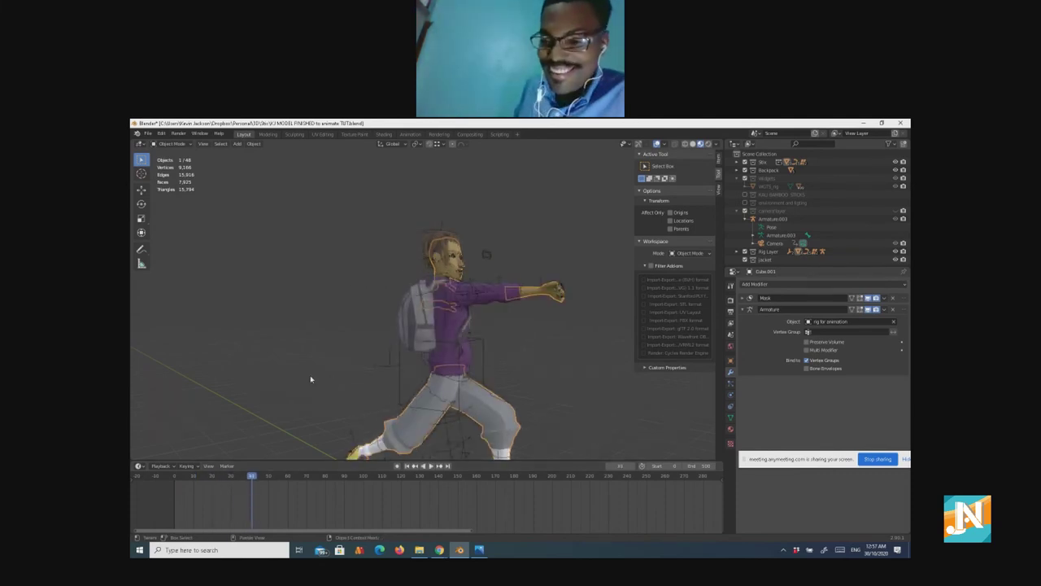
# Step: Select all objects and set the playhead to frame 24, viewing the character close up from the front
pyautogui.press('a')
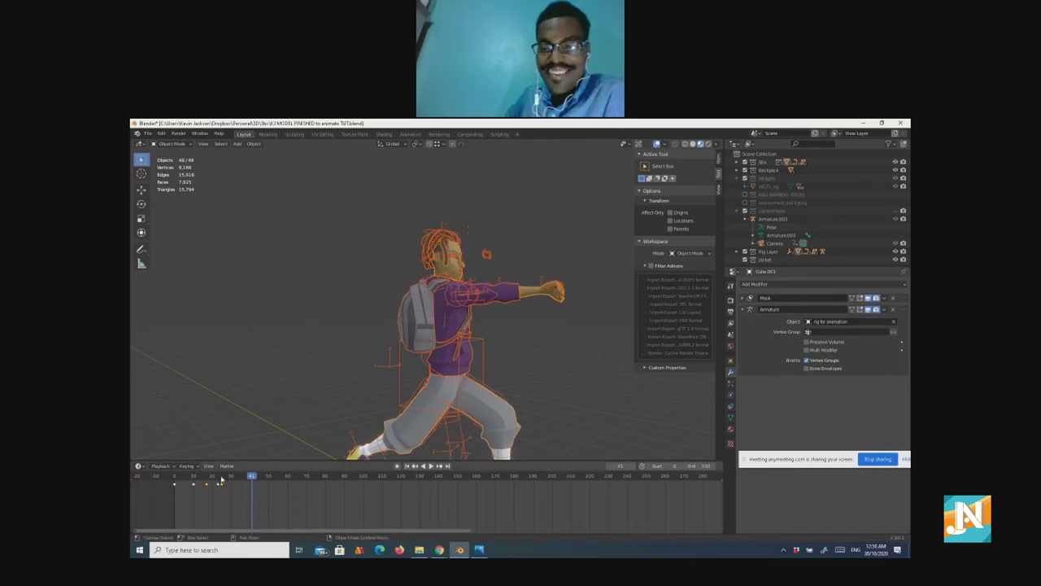
pyautogui.click(219, 480)
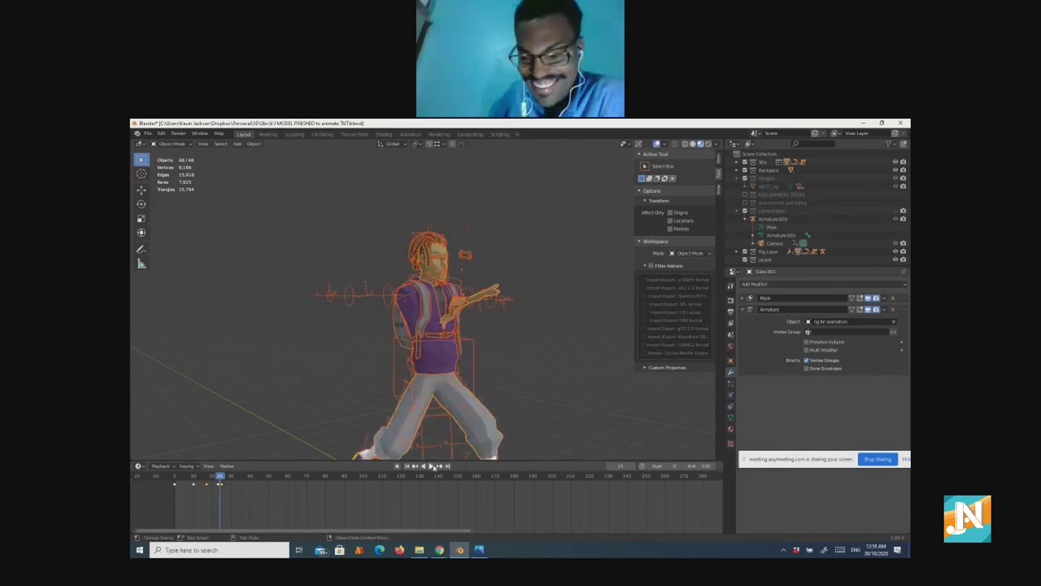
pyautogui.click(440, 465)
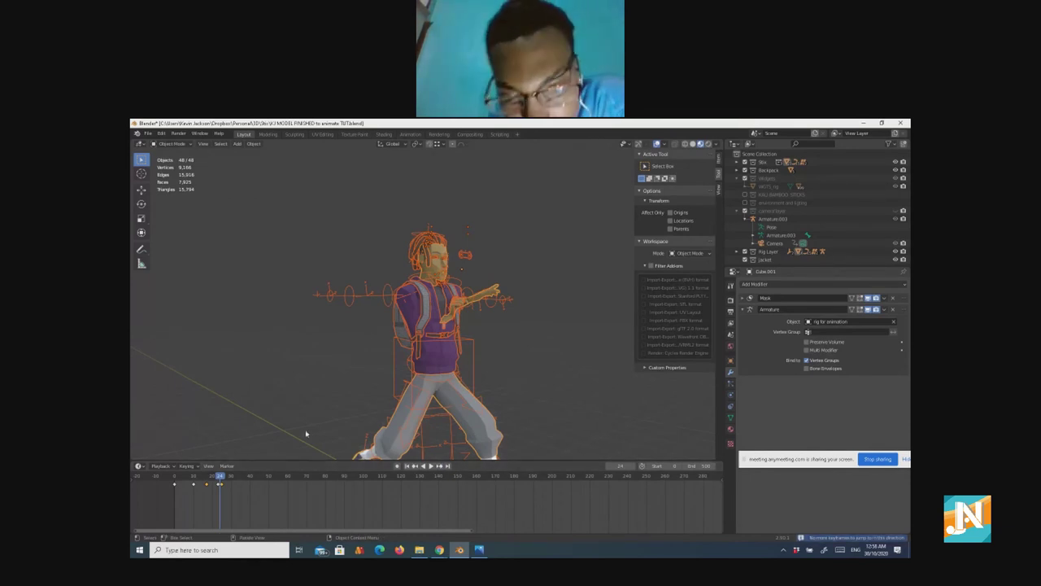
pyautogui.hotkey('alt', 'a')
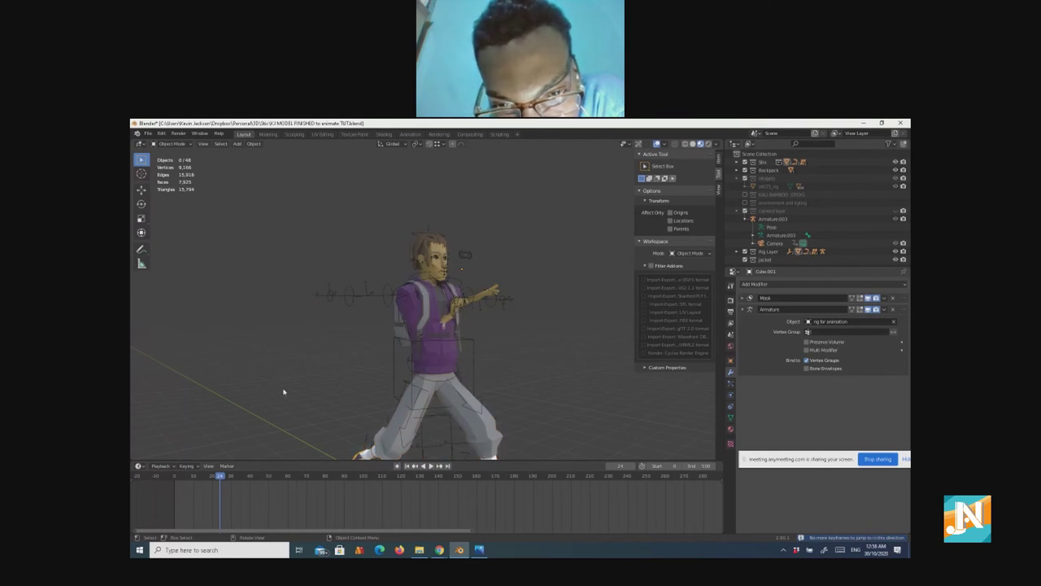
pyautogui.press('a')
pyautogui.moveTo(286, 388); pyautogui.dragTo(258, 386, button='middle')
pyautogui.hotkey('alt', 'a')
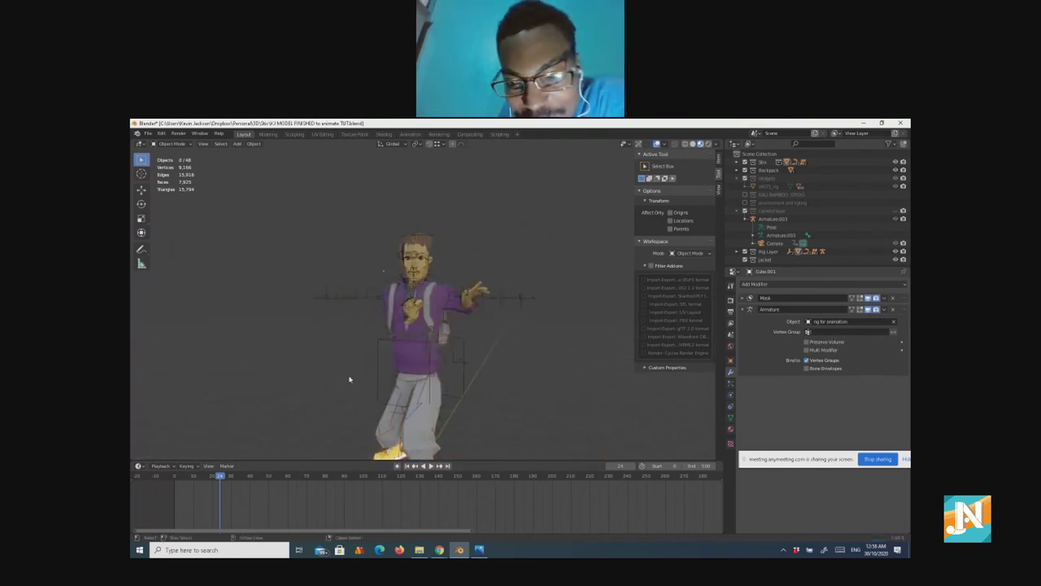
pyautogui.press('a')
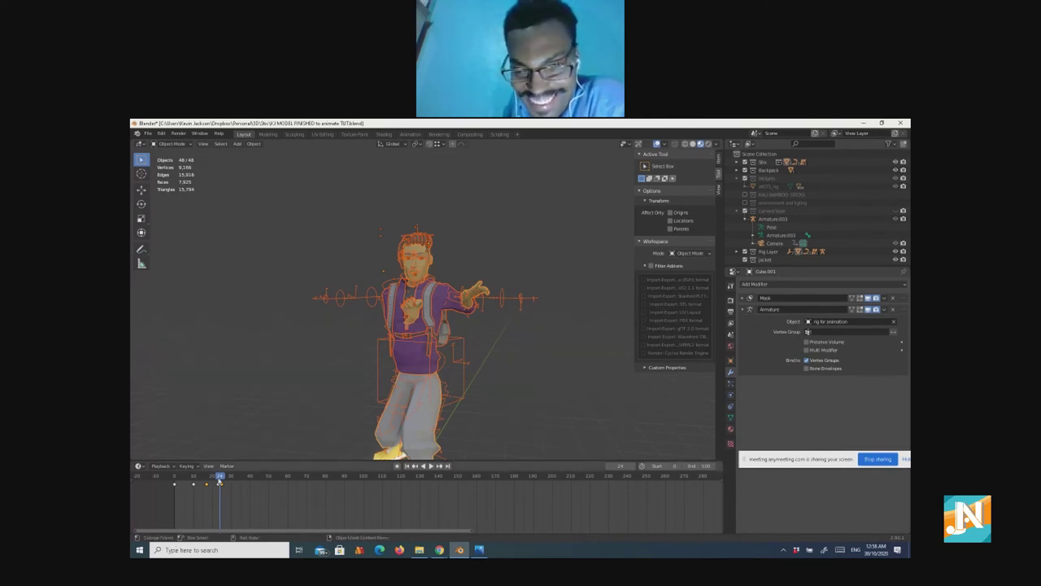
pyautogui.moveTo(218, 482); pyautogui.dragTo(221, 484)
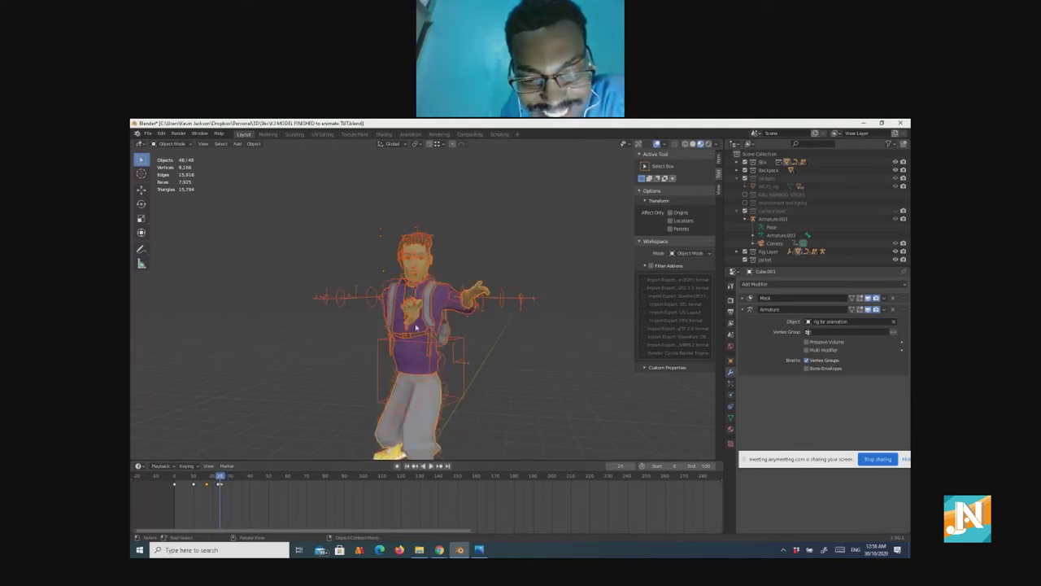
pyautogui.scroll(3, 411, 332)
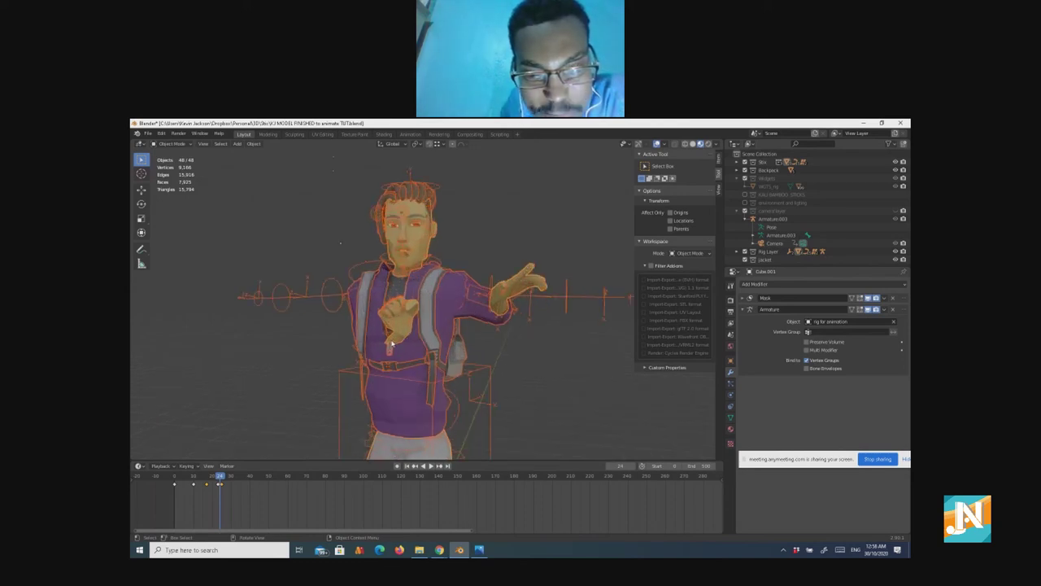
# Step: Pick out the rig armature in the viewport and bring up the interaction mode list
pyautogui.click(393, 342)
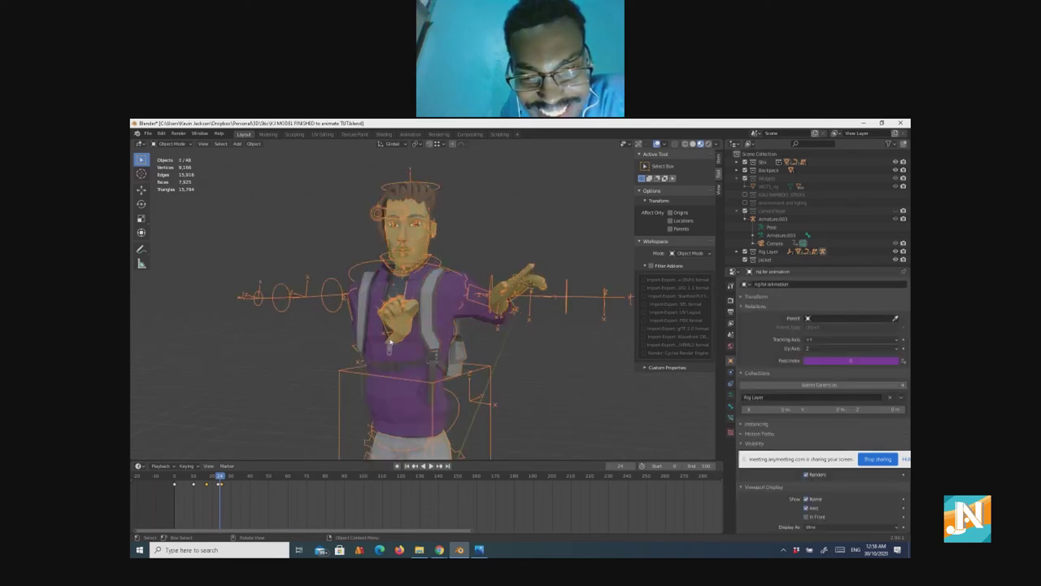
pyautogui.click(391, 343)
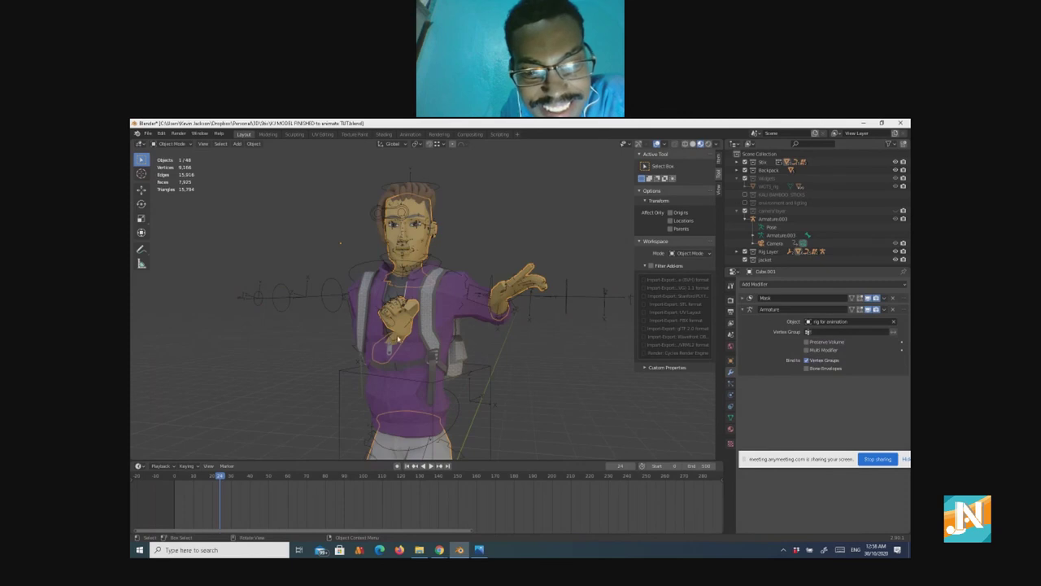
pyautogui.click(395, 341)
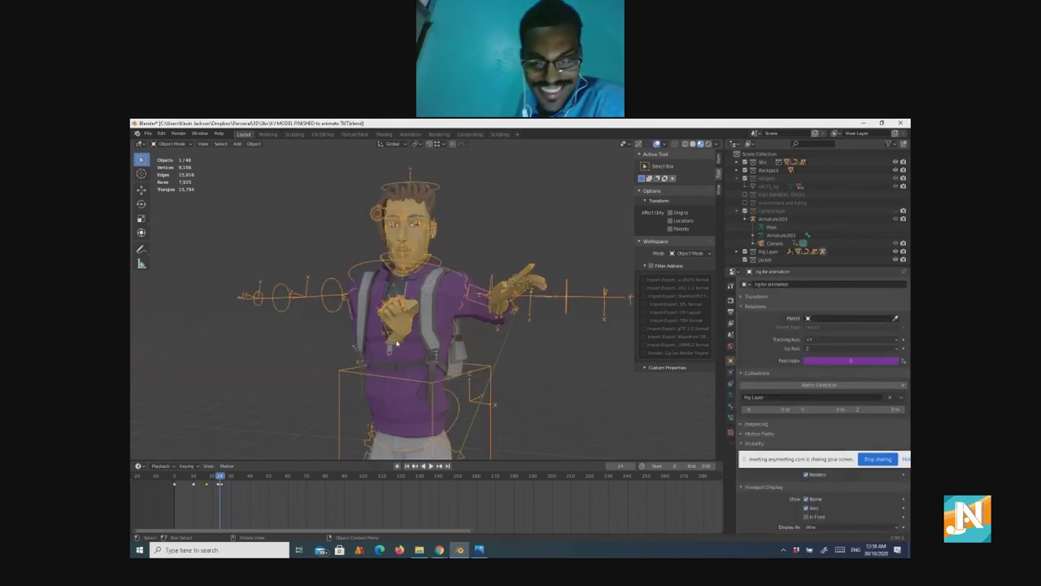
pyautogui.click(233, 255)
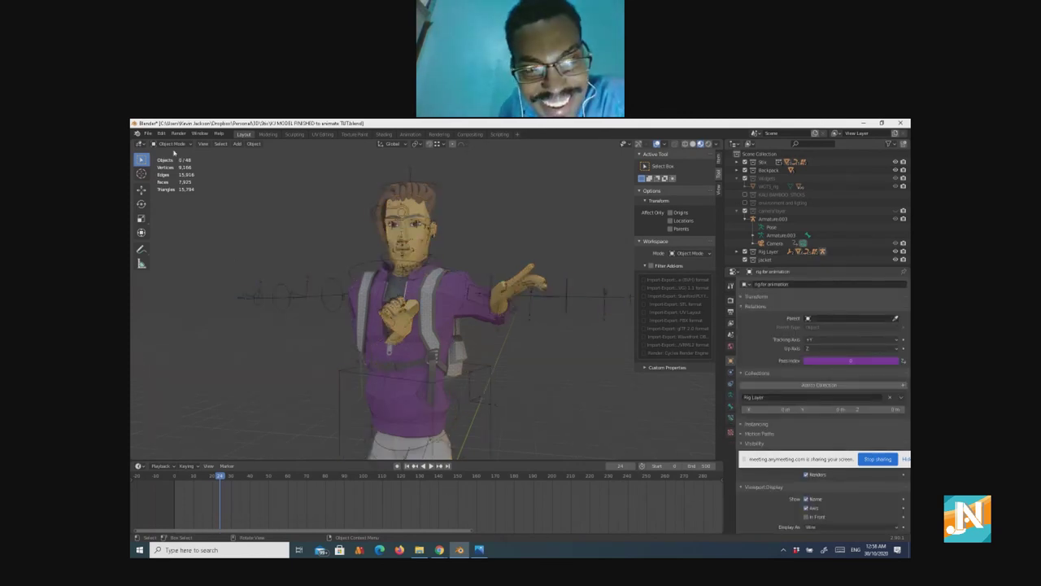
pyautogui.click(170, 144)
# Step: In Pose Mode, move the hand control toward the chest and rotate it on Y and X
pyautogui.click(173, 171)
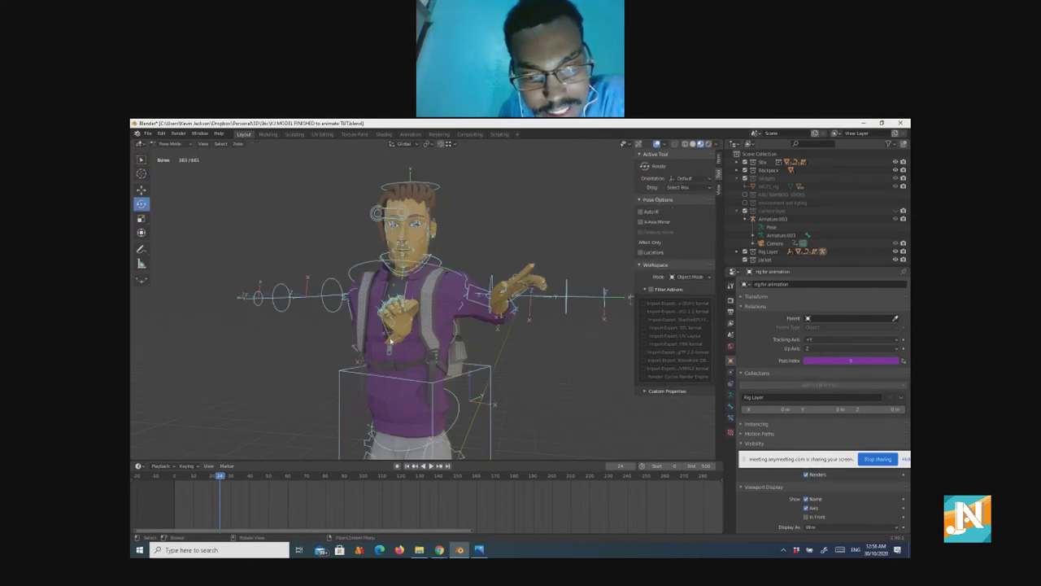
pyautogui.hotkey('ctrl', 'z')
pyautogui.press('g')
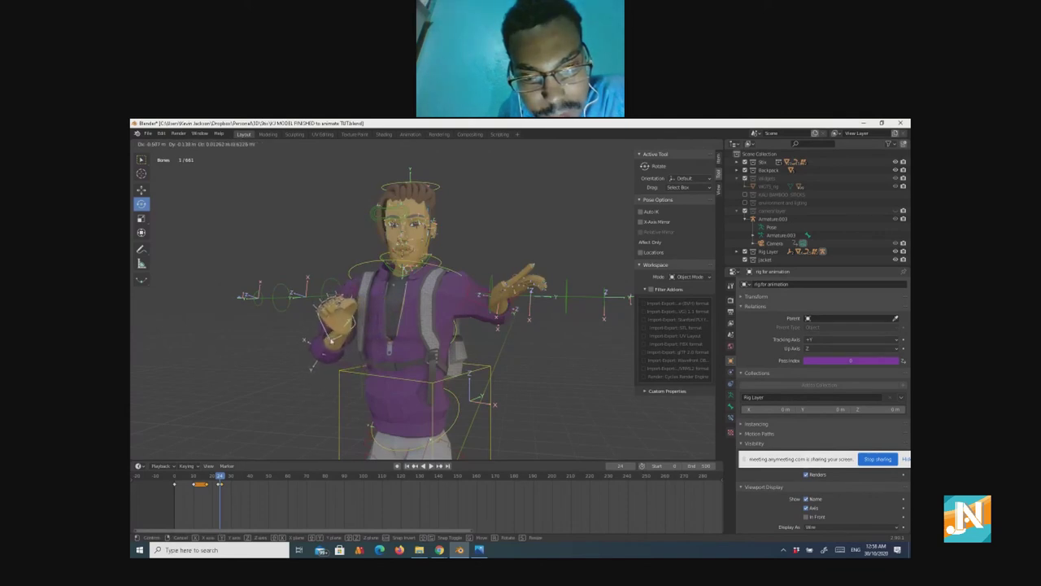
pyautogui.click(330, 339)
pyautogui.moveTo(366, 346); pyautogui.dragTo(411, 352, button='middle')
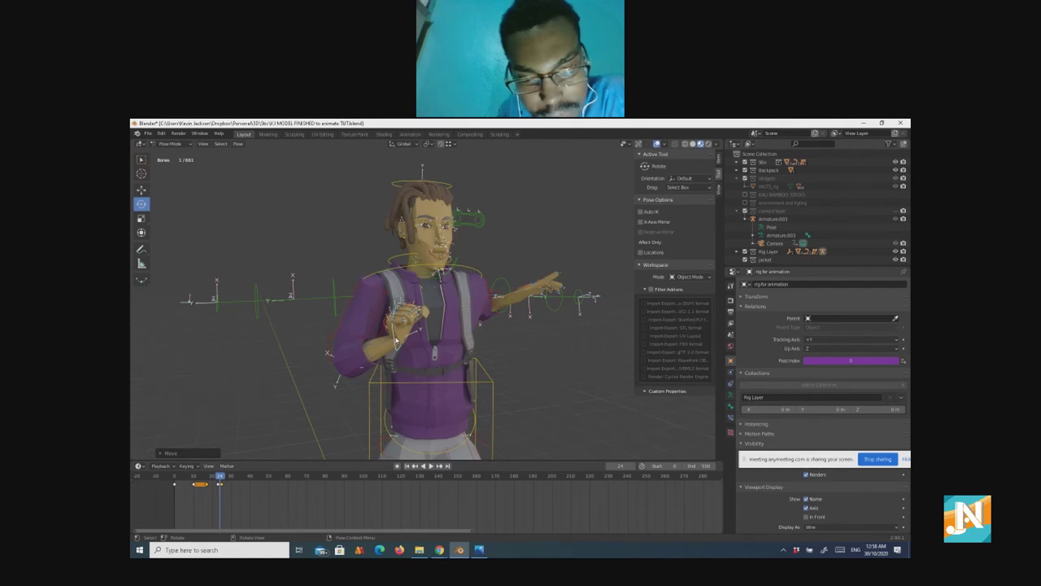
pyautogui.press('r')
pyautogui.press('y')
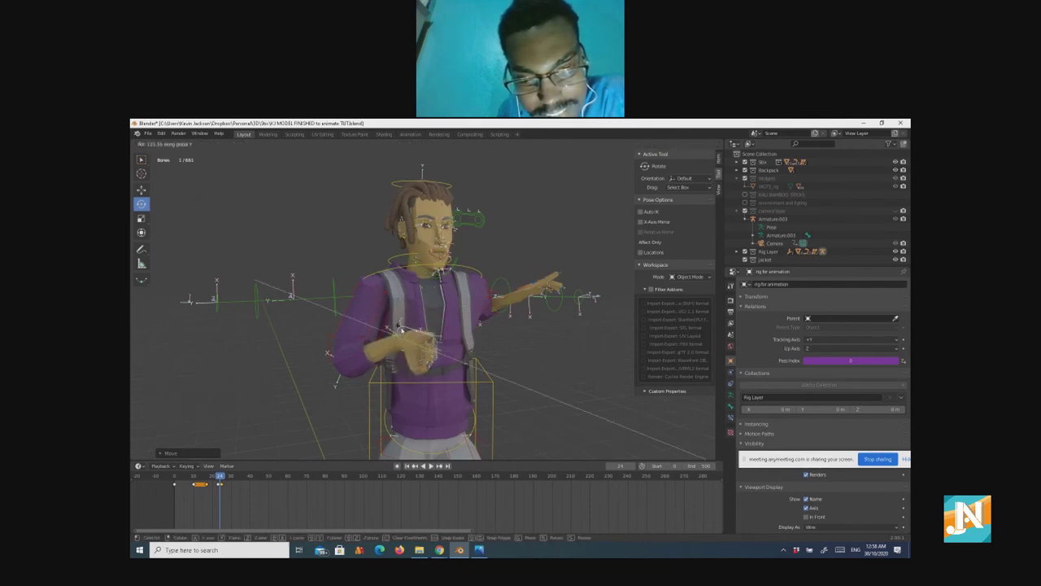
pyautogui.click(397, 328)
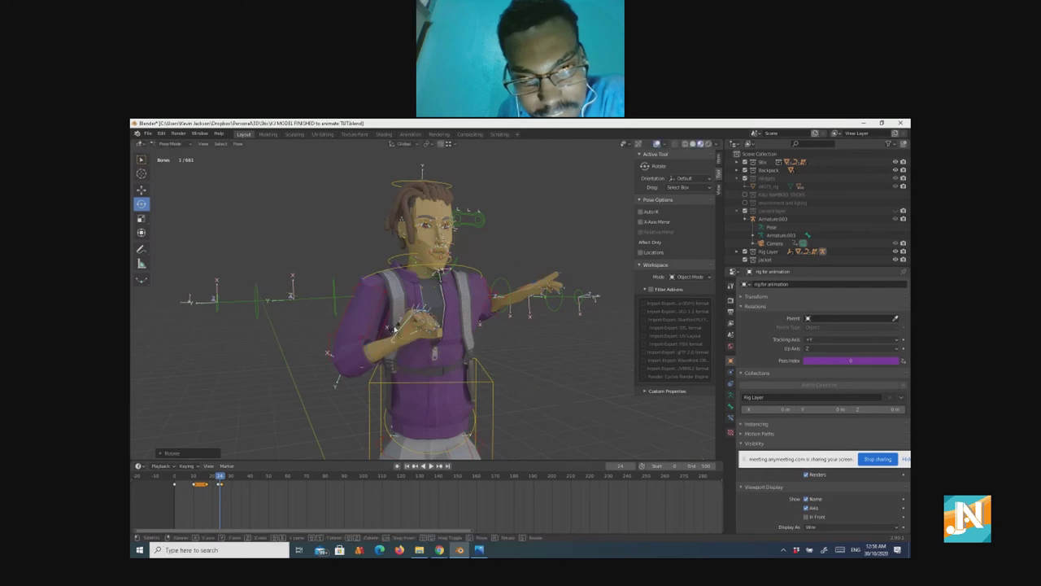
pyautogui.press('r')
pyautogui.press('x')
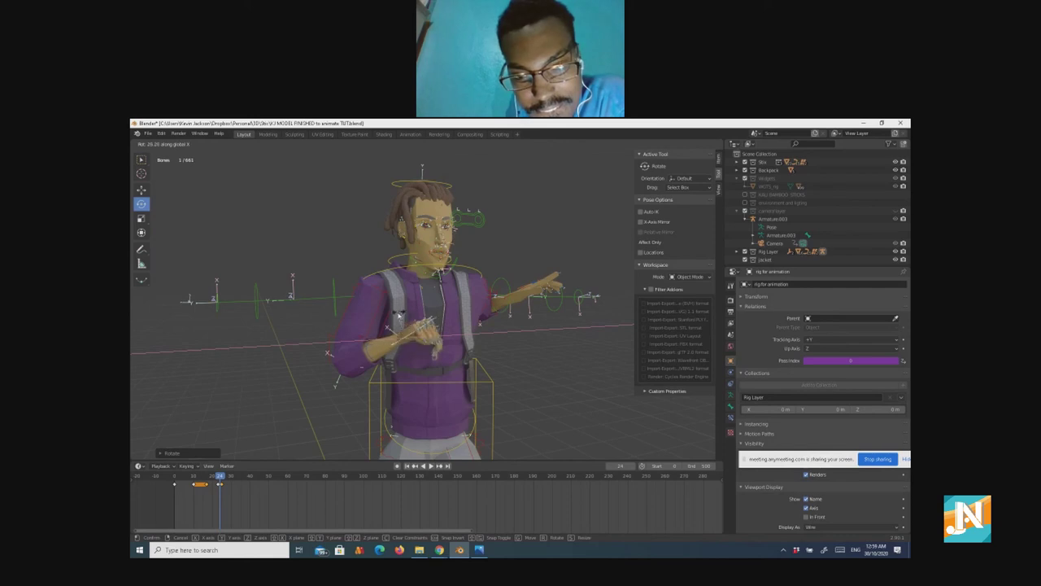
pyautogui.click(354, 348)
# Step: Select all bones and keyframe the whole rig pose at frame 24
pyautogui.moveTo(334, 378); pyautogui.dragTo(279, 462, button='middle')
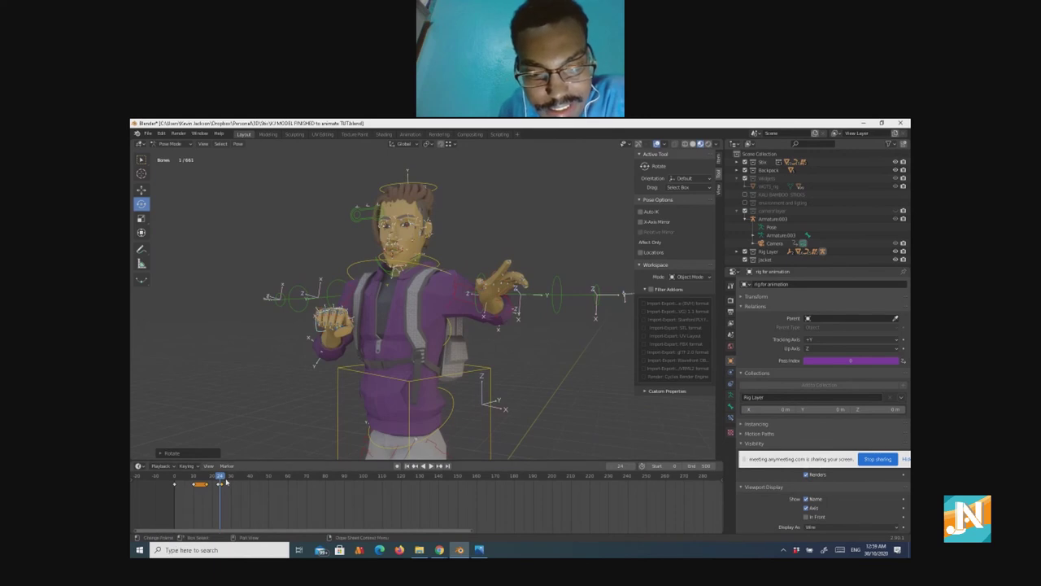
pyautogui.press('a')
pyautogui.press('i')
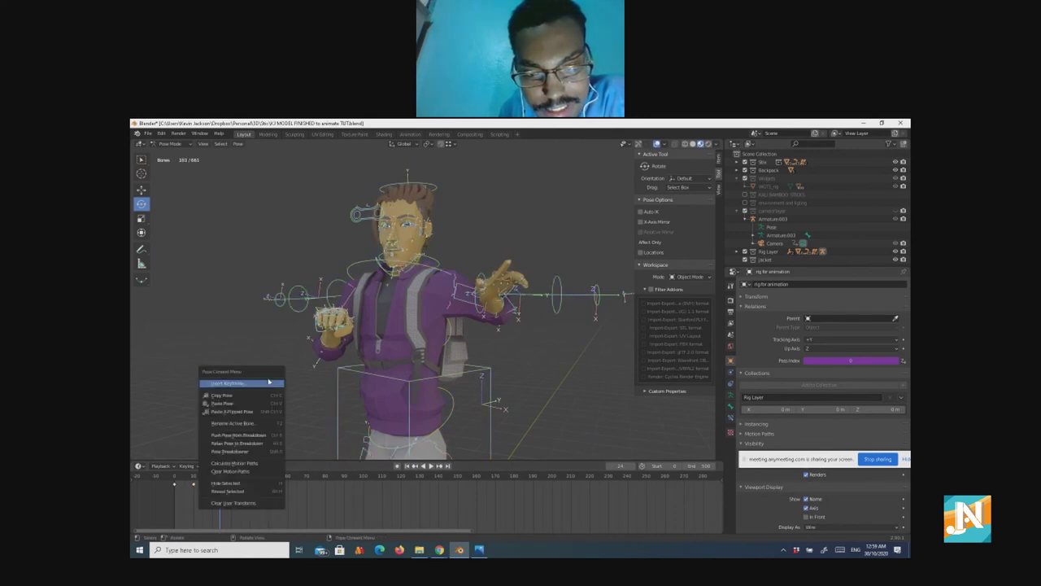
pyautogui.click(260, 384)
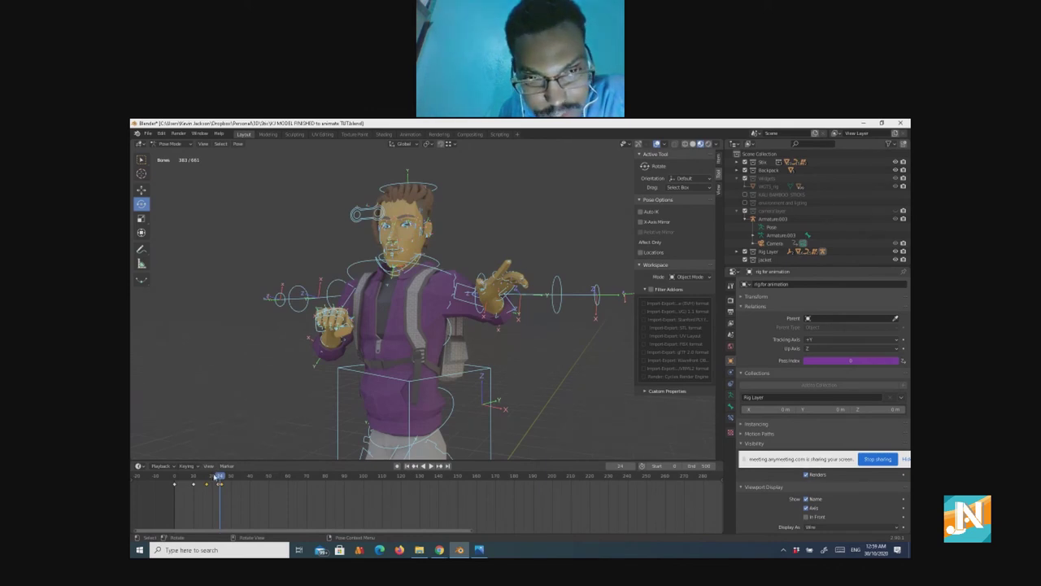
pyautogui.hotkey('alt', 'a')
pyautogui.moveTo(220, 476); pyautogui.dragTo(191, 480)
# Step: Play the punch, then return to the frame 23 keyframe with all bones selected
pyautogui.press('space')
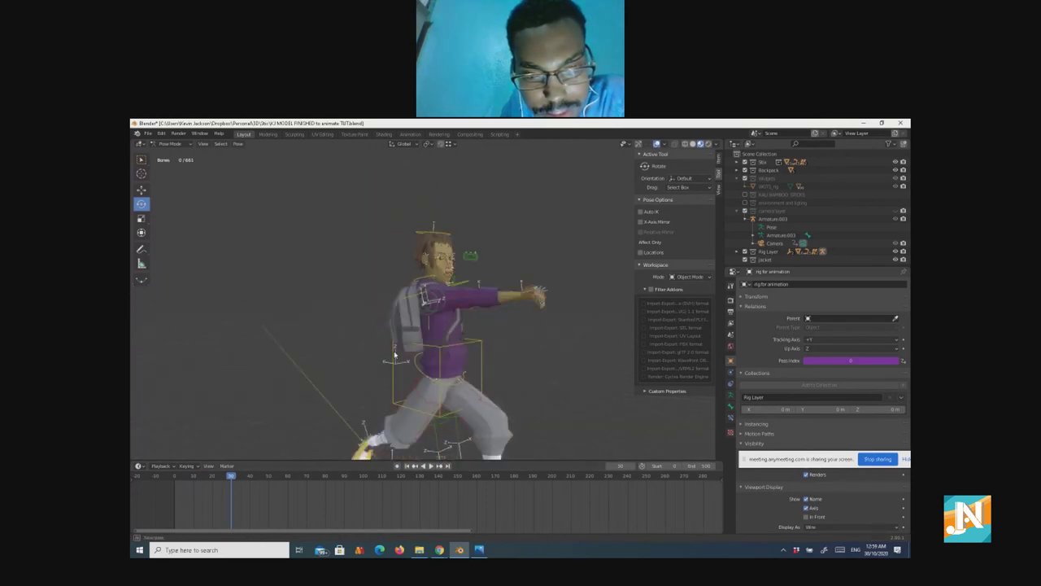
pyautogui.moveTo(201, 479); pyautogui.dragTo(187, 480)
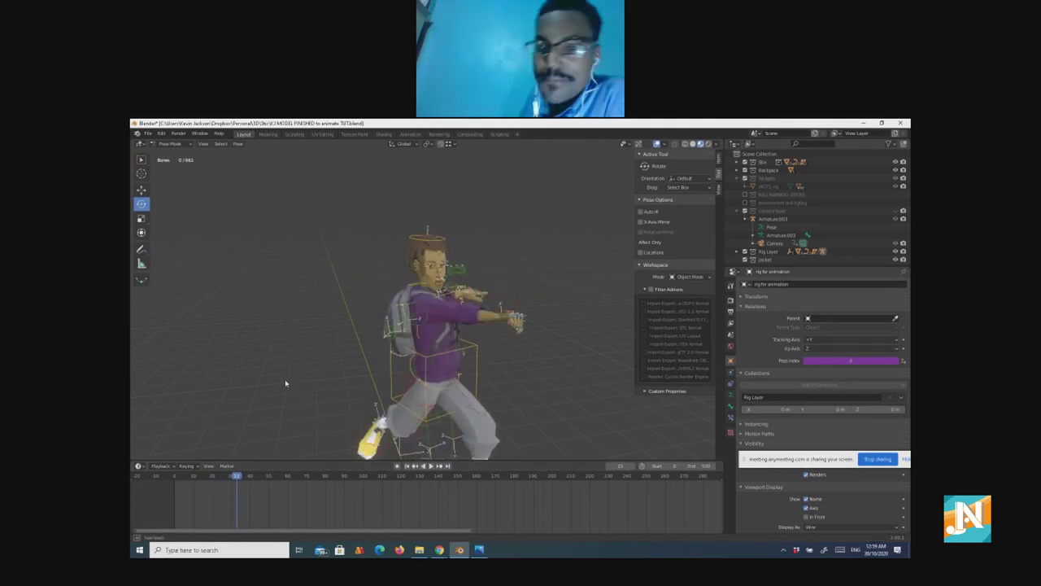
pyautogui.moveTo(262, 379); pyautogui.dragTo(325, 379, button='middle')
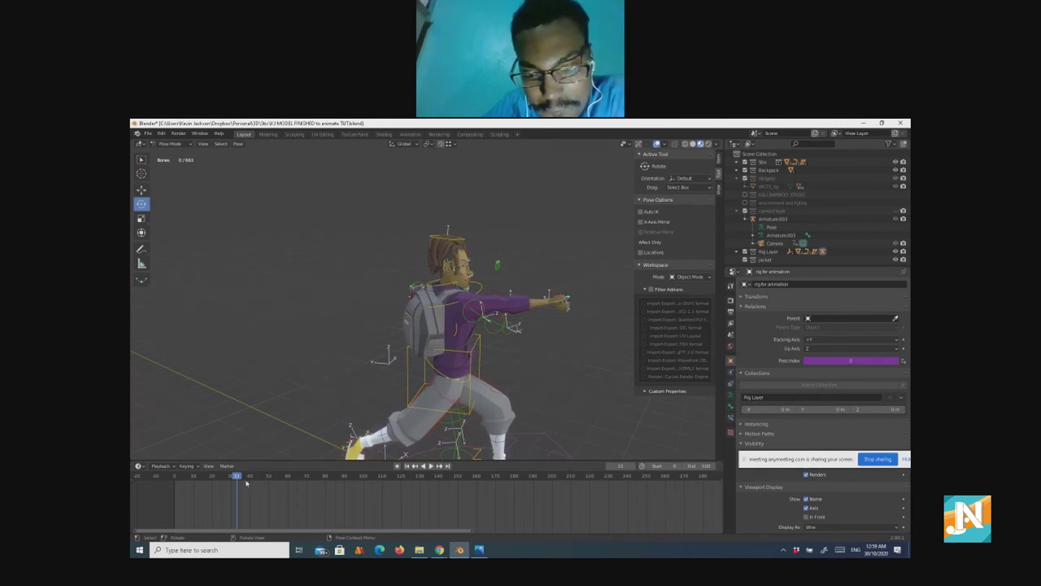
pyautogui.press('a')
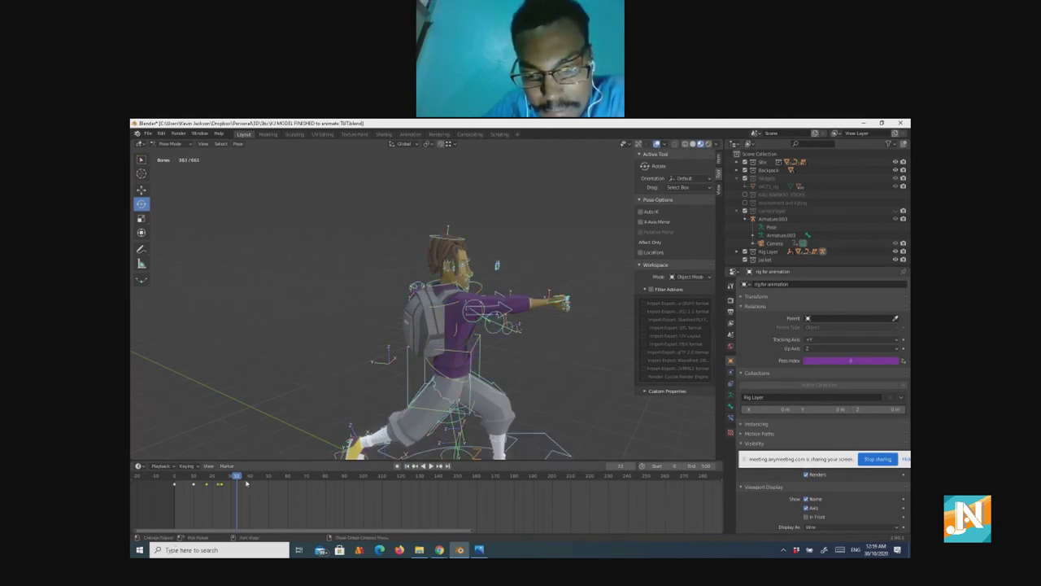
pyautogui.click(412, 469)
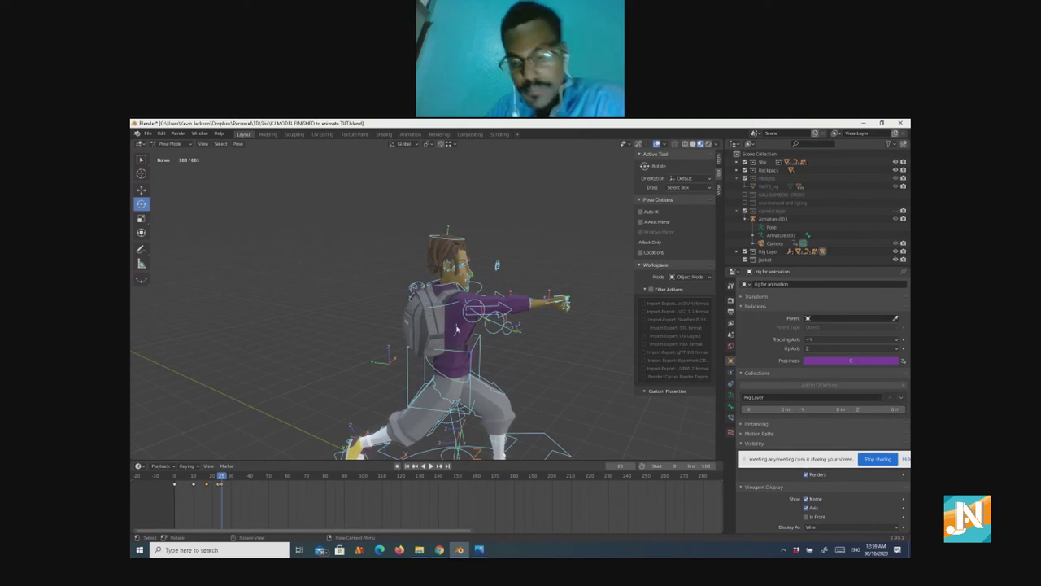
# Step: Move and keyframe a single bone, then rotate it to tilt the head and shoulders
pyautogui.click(457, 328)
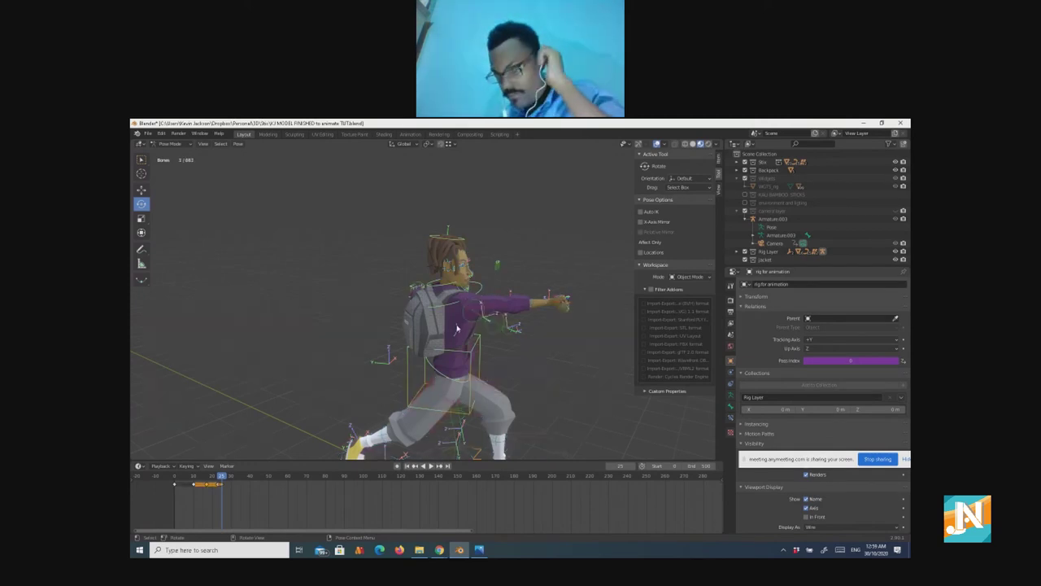
pyautogui.press('g')
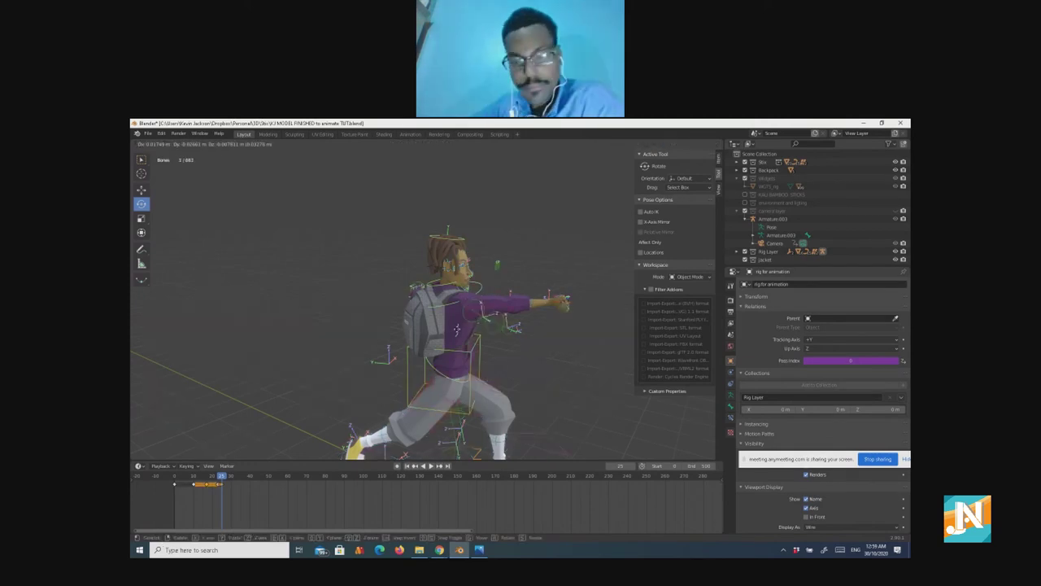
pyautogui.click(457, 328)
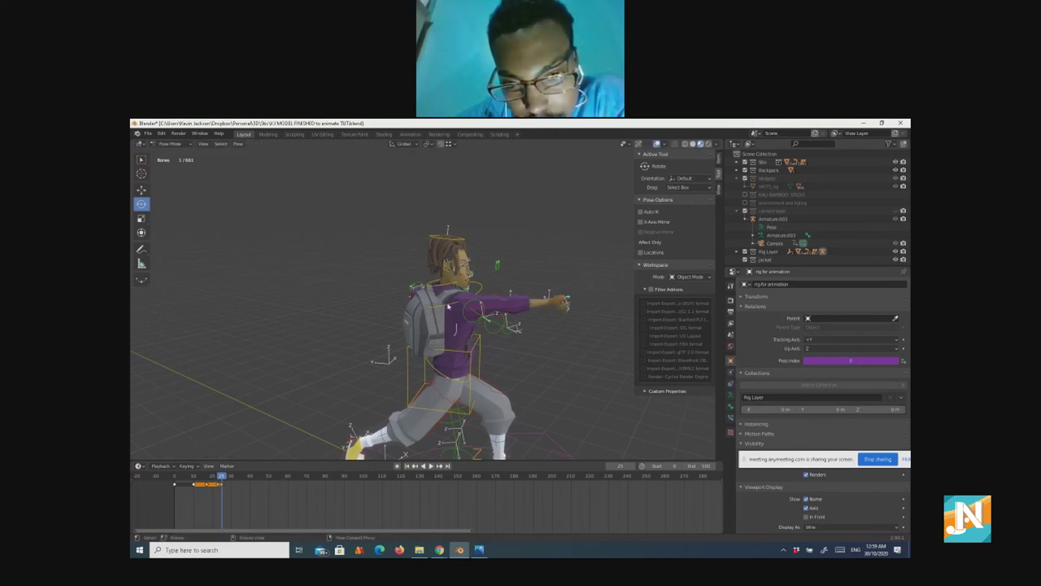
pyautogui.press('i')
pyautogui.press('g')
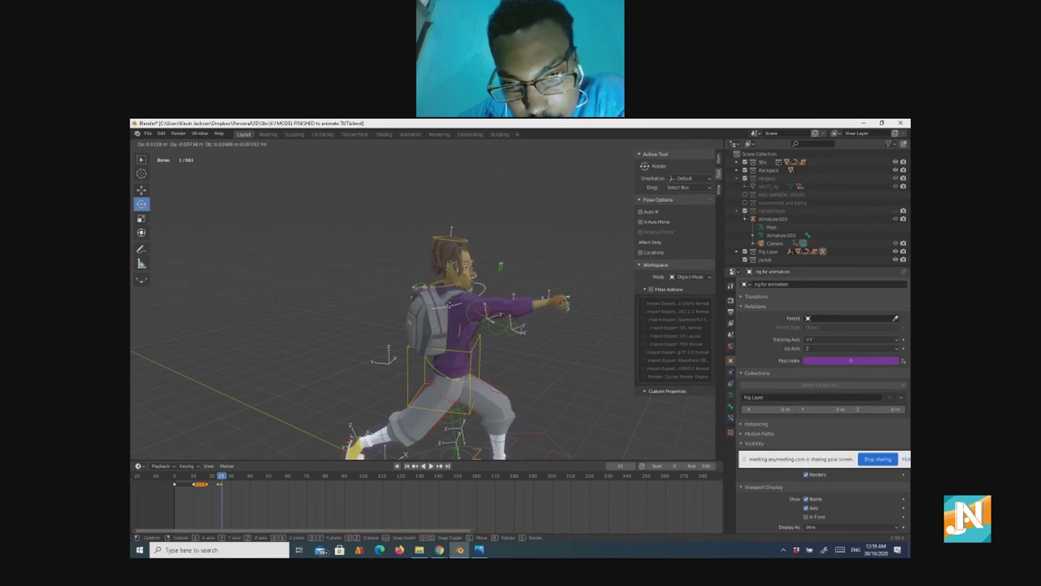
pyautogui.click(450, 304)
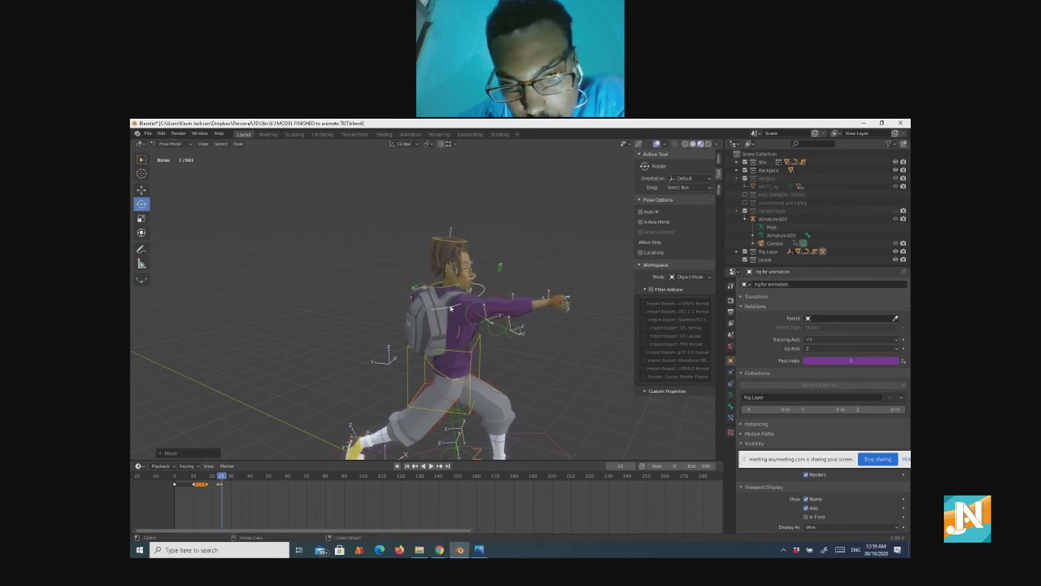
pyautogui.scroll(2, 452, 307)
pyautogui.hotkey('ctrl', 'z')
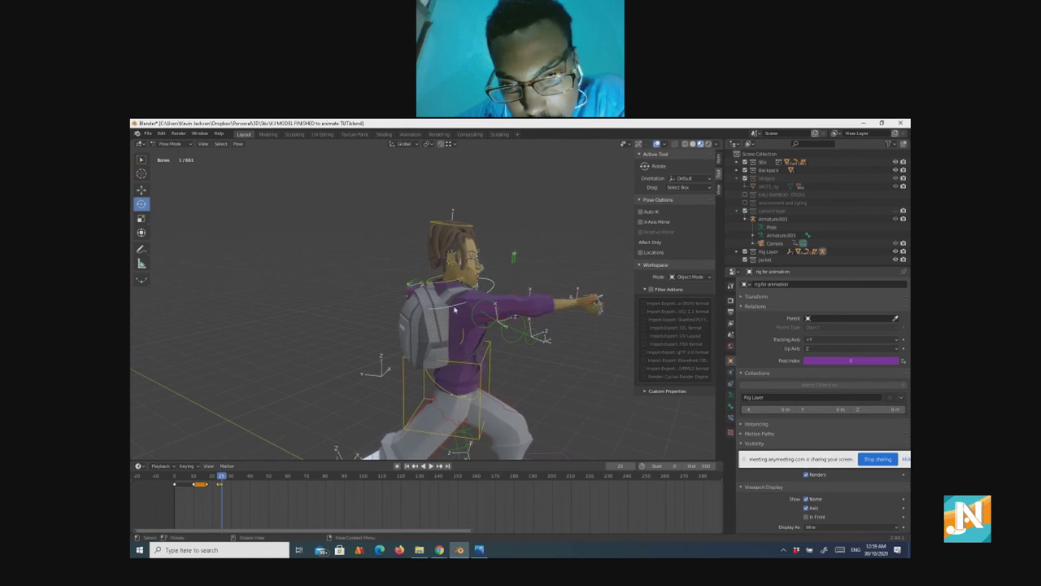
pyautogui.press('r')
pyautogui.click(455, 307)
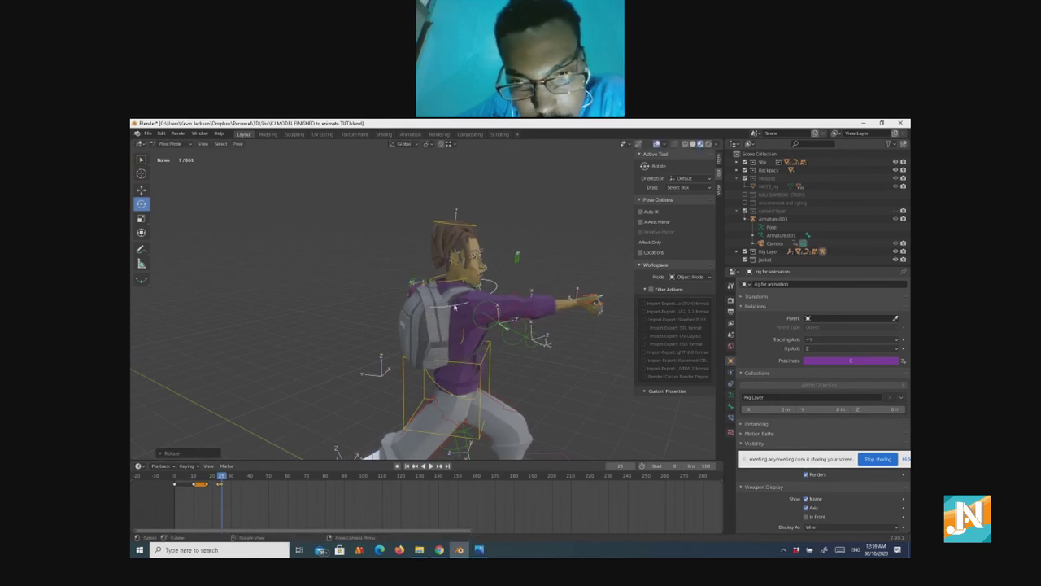
# Step: Reposition the bone and rotate it on the global Y axis to turn the head into profile
pyautogui.press('g')
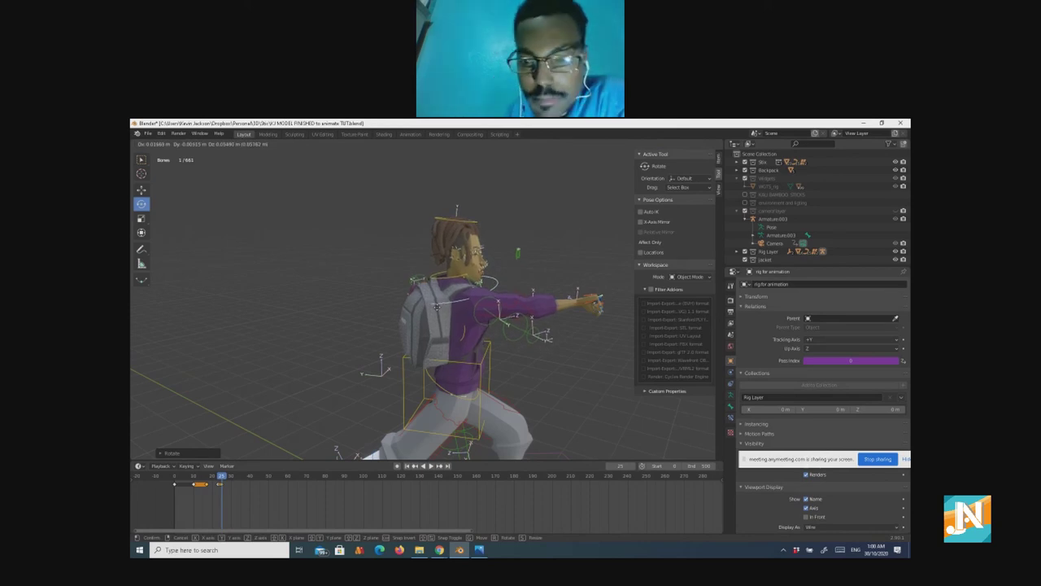
pyautogui.click(438, 308)
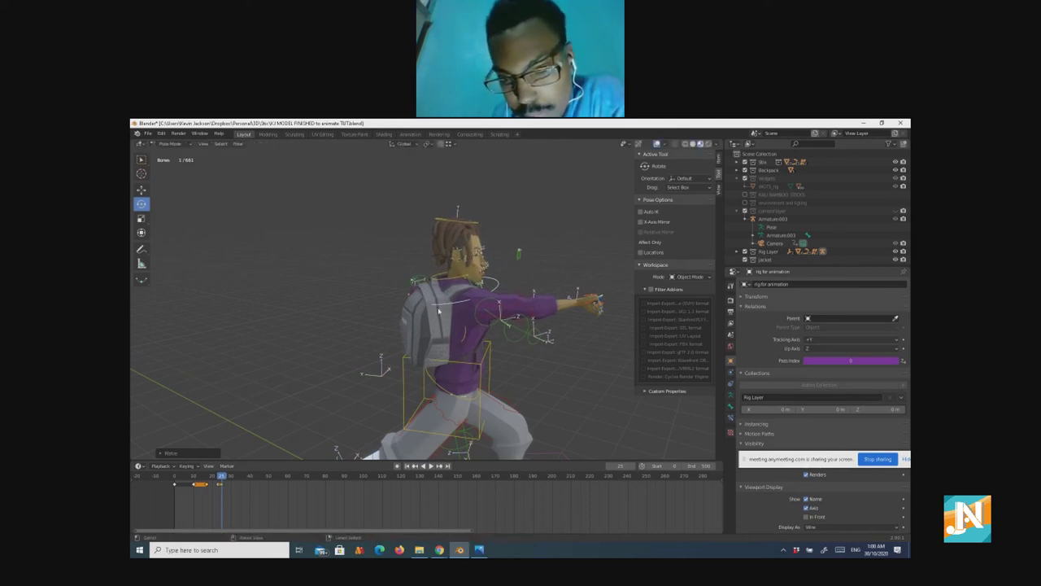
pyautogui.hotkey('ctrl', 'z')
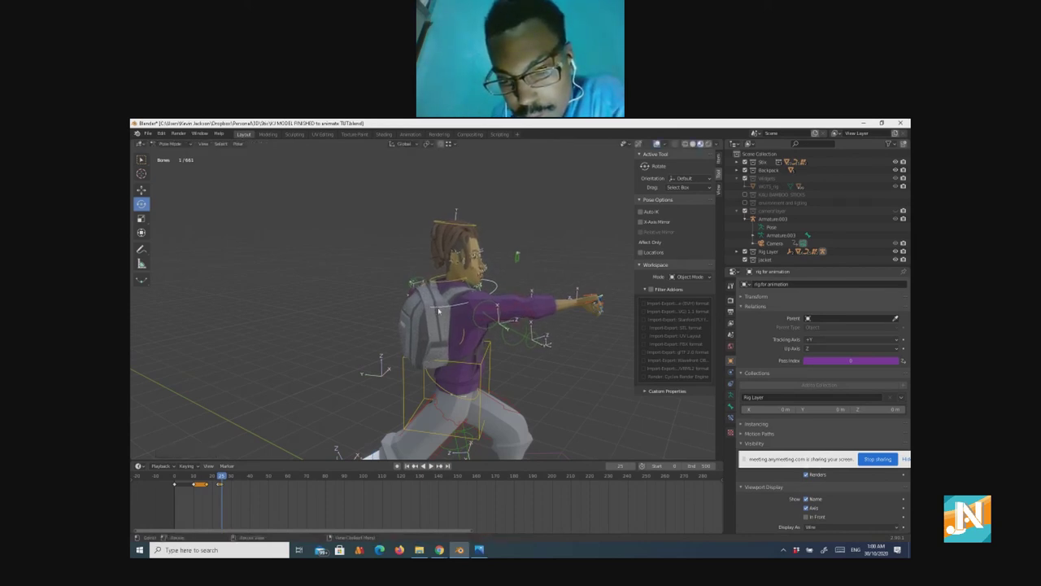
pyautogui.press('r')
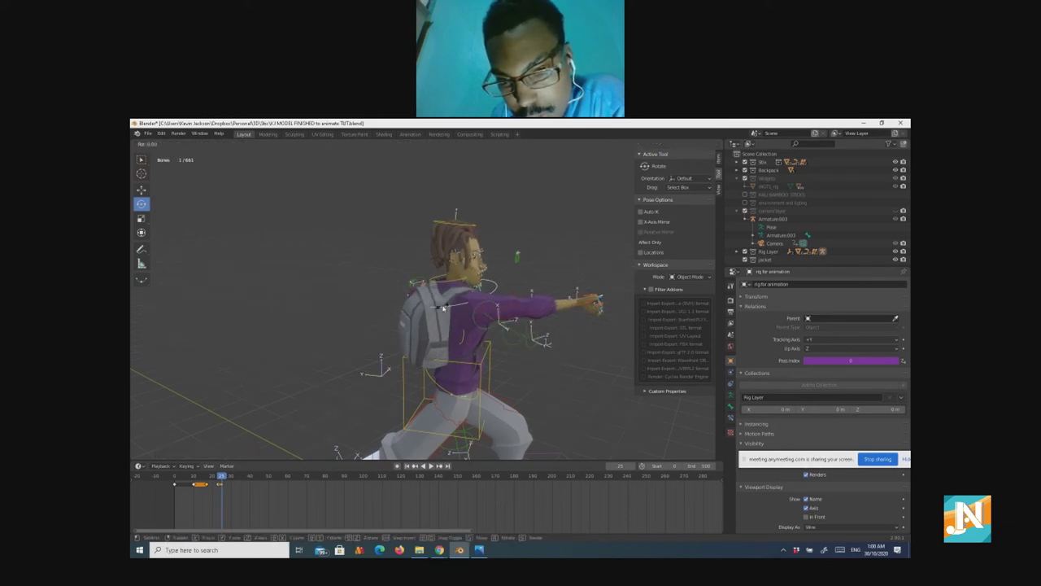
pyautogui.press('y')
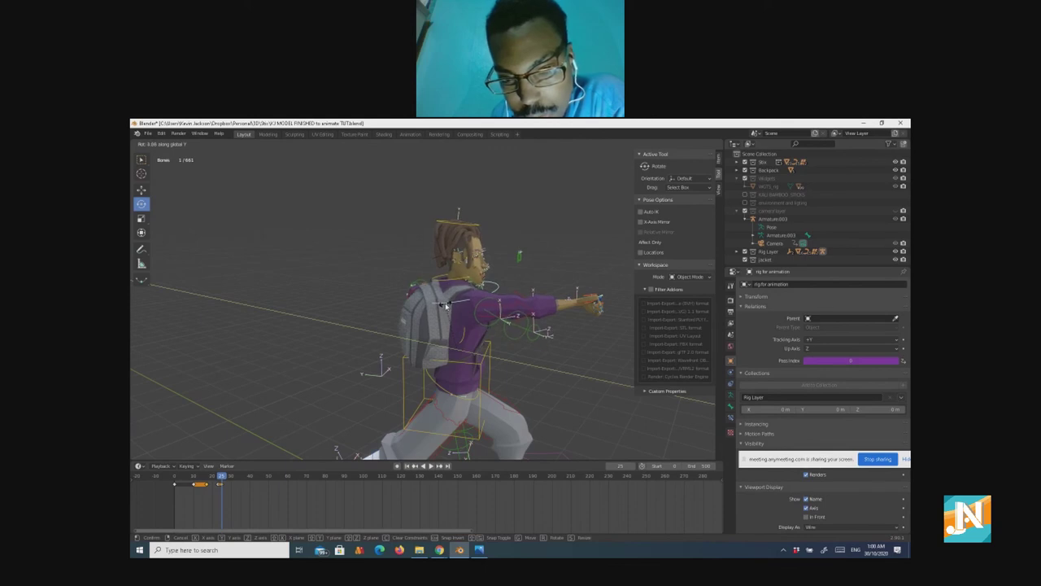
pyautogui.click(456, 323)
pyautogui.moveTo(456, 323); pyautogui.dragTo(330, 423, button='middle')
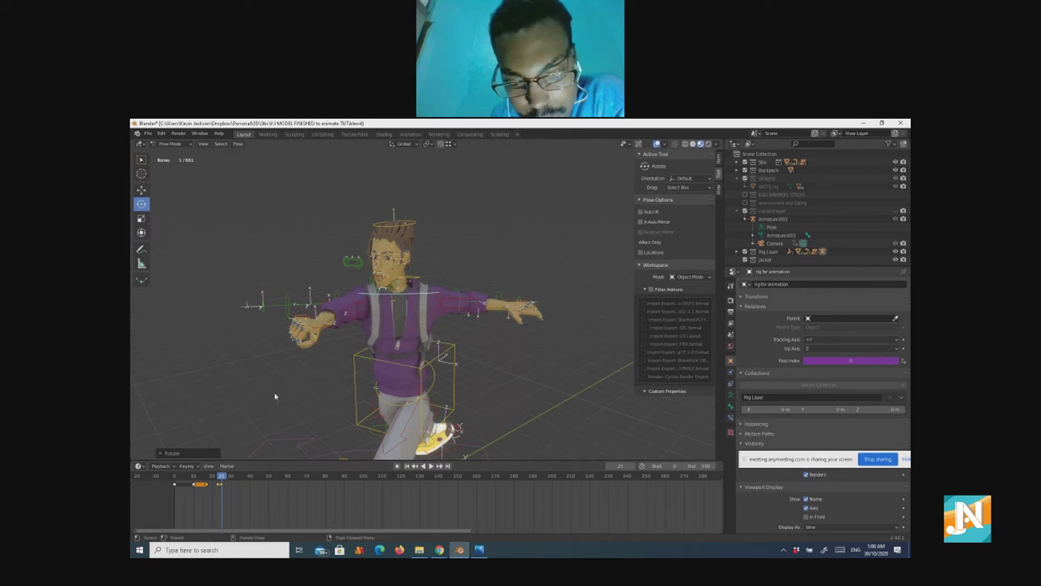
# Step: Keyframe Location, Rotation & Scale for the selected bones at frame 25
pyautogui.press('i')
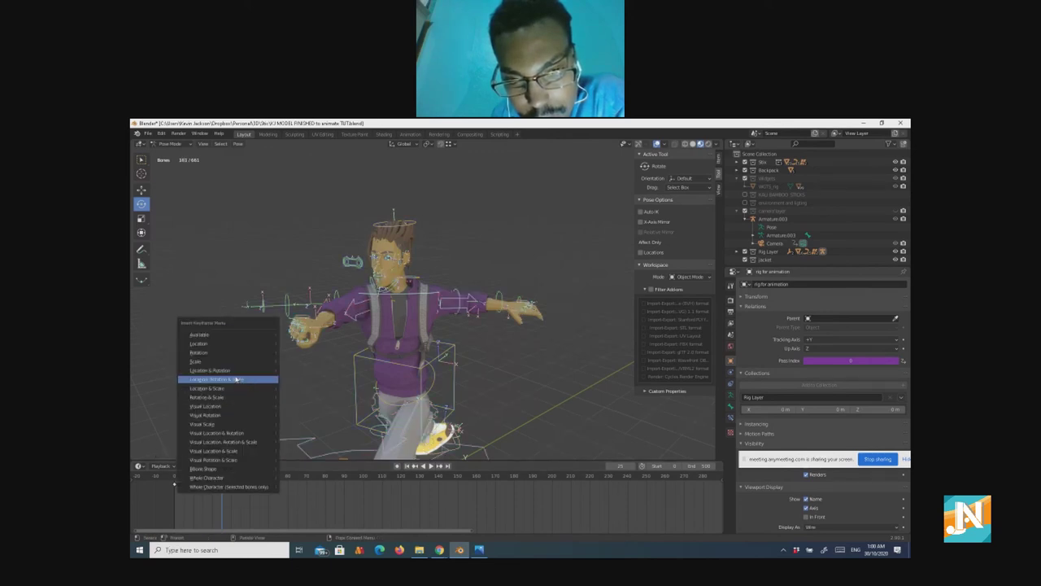
pyautogui.click(236, 379)
pyautogui.press('r')
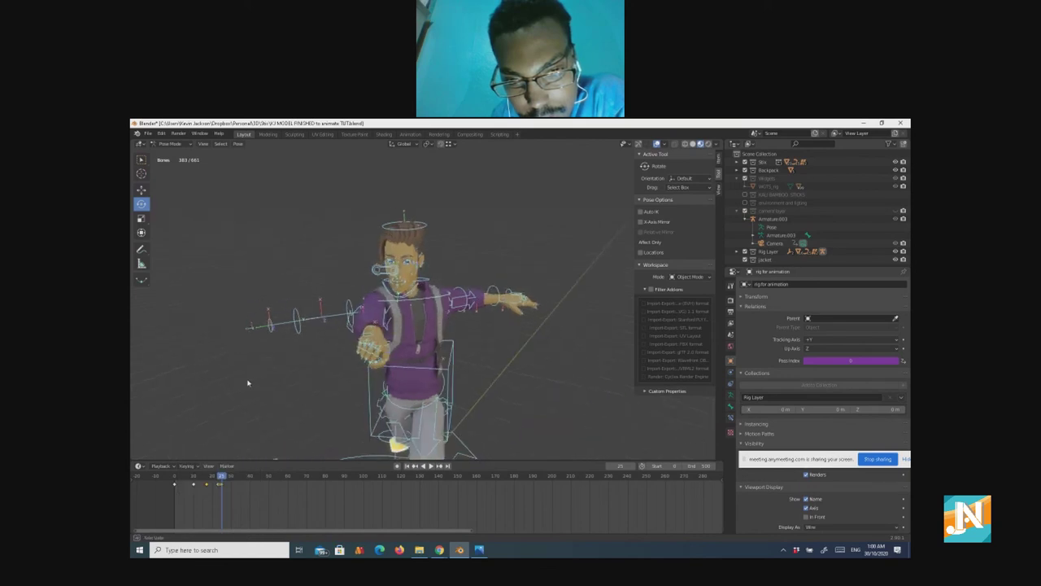
pyautogui.click(220, 486)
# Step: Play the animation from frame 5, stopping around frame 35 with a side view
pyautogui.click(173, 480)
pyautogui.press('space')
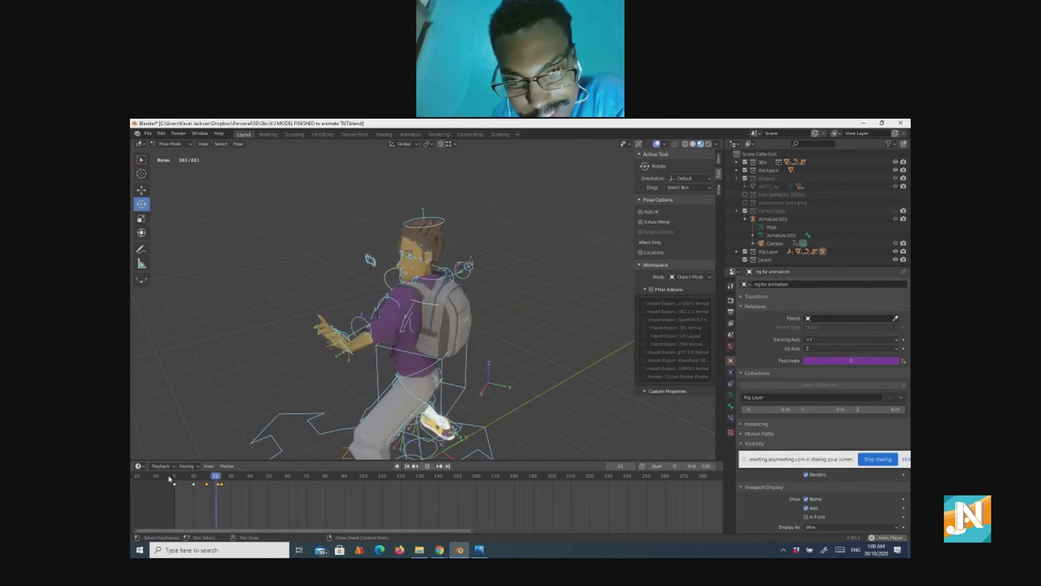
pyautogui.press('space')
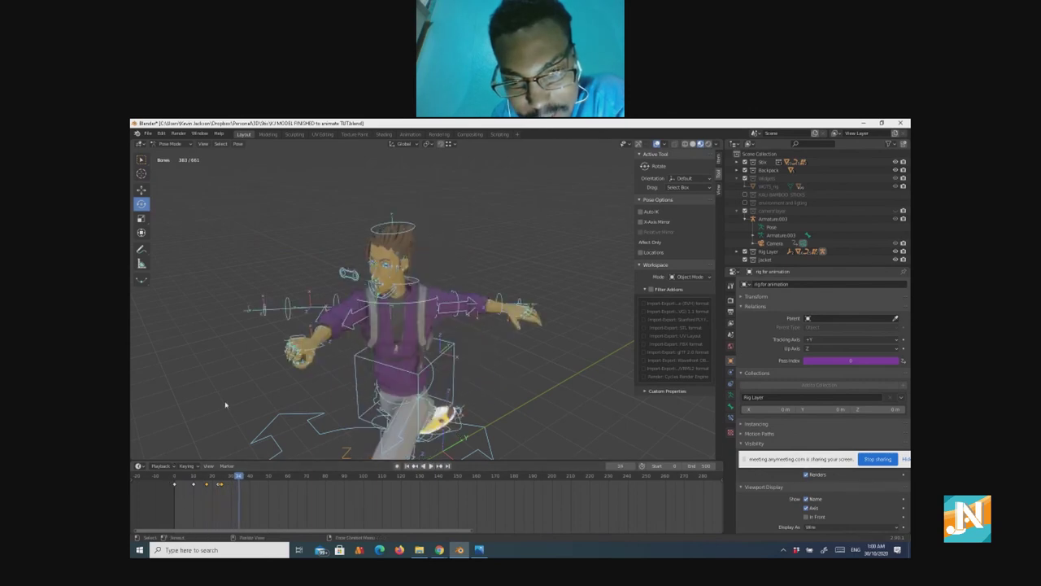
pyautogui.moveTo(263, 405); pyautogui.dragTo(378, 399, button='middle')
pyautogui.press('space')
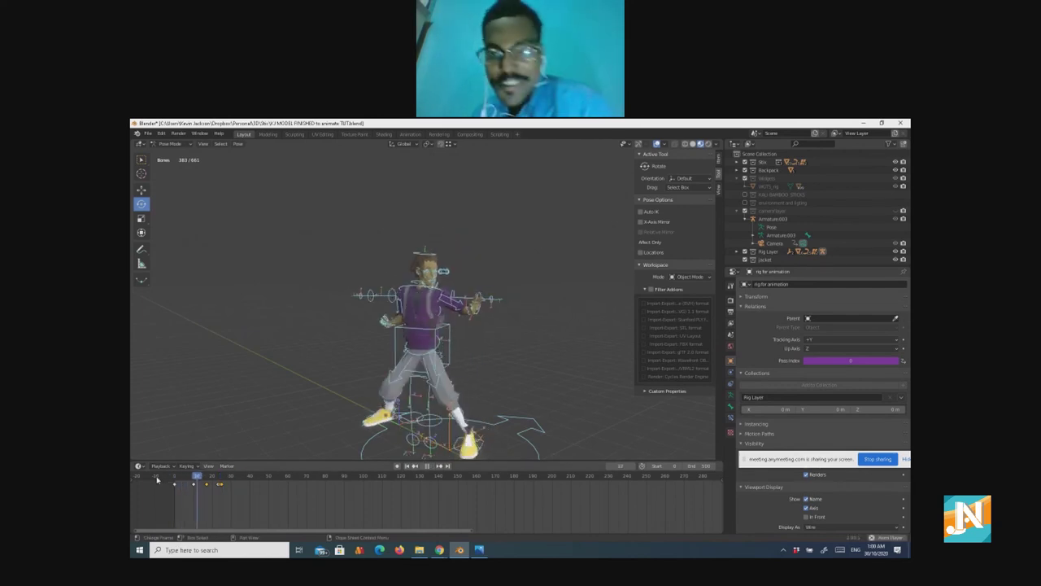
pyautogui.press('space')
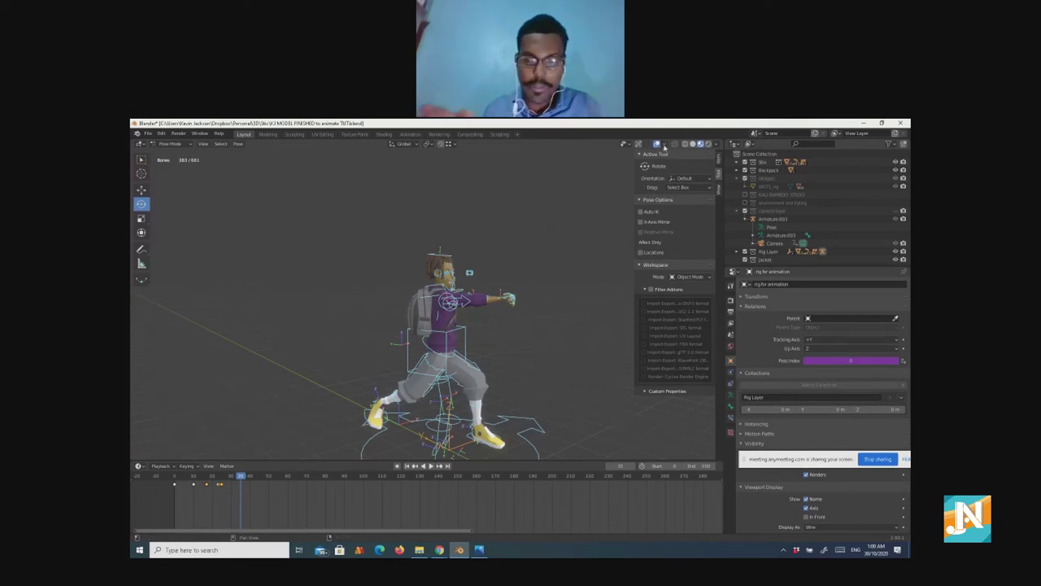
# Step: Hide the bones through the viewport overlays and orbit so the character faces the viewer
pyautogui.click(663, 144)
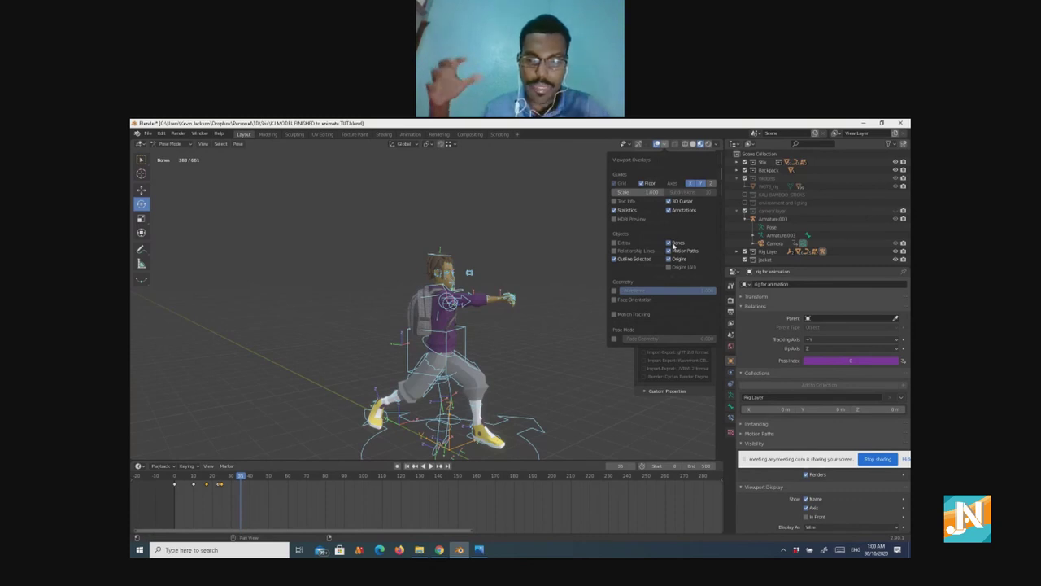
pyautogui.click(669, 242)
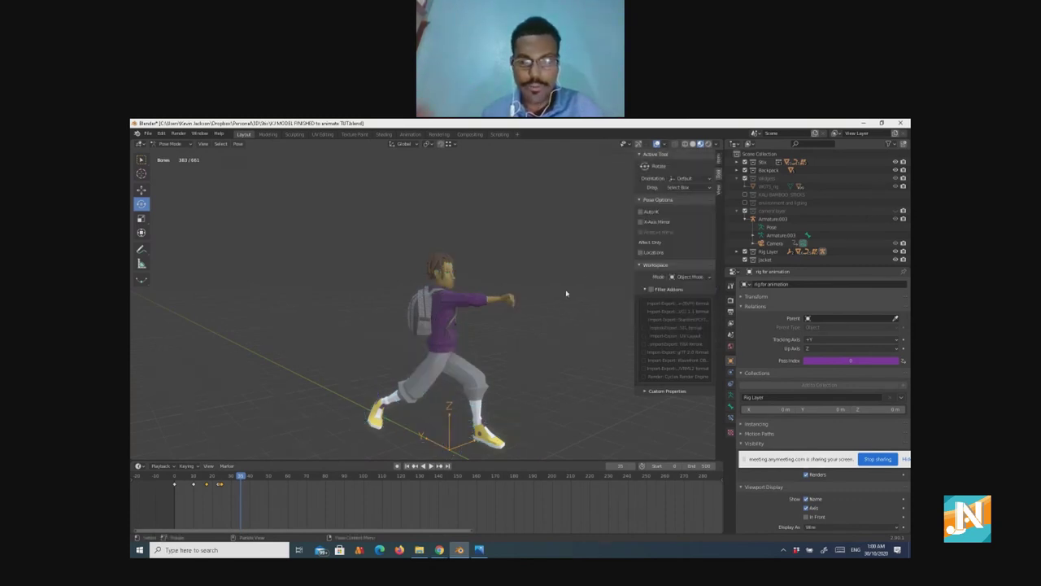
pyautogui.moveTo(565, 293); pyautogui.dragTo(546, 316, button='middle')
pyautogui.moveTo(500, 383); pyautogui.dragTo(454, 386, button='middle')
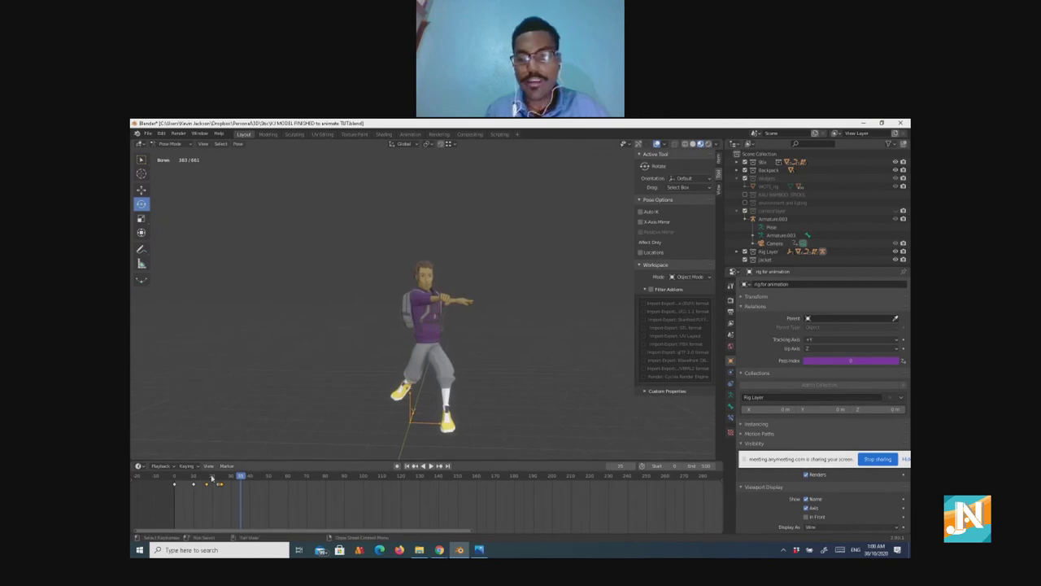
# Step: Play the animation, restart from the first frame, and stop around frame 33
pyautogui.press('space')
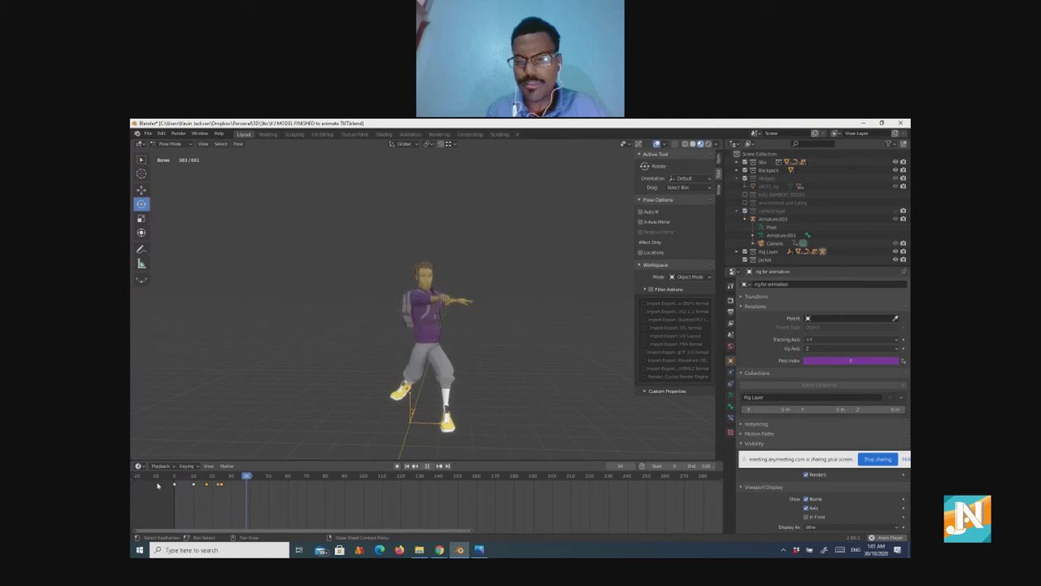
pyautogui.press('space')
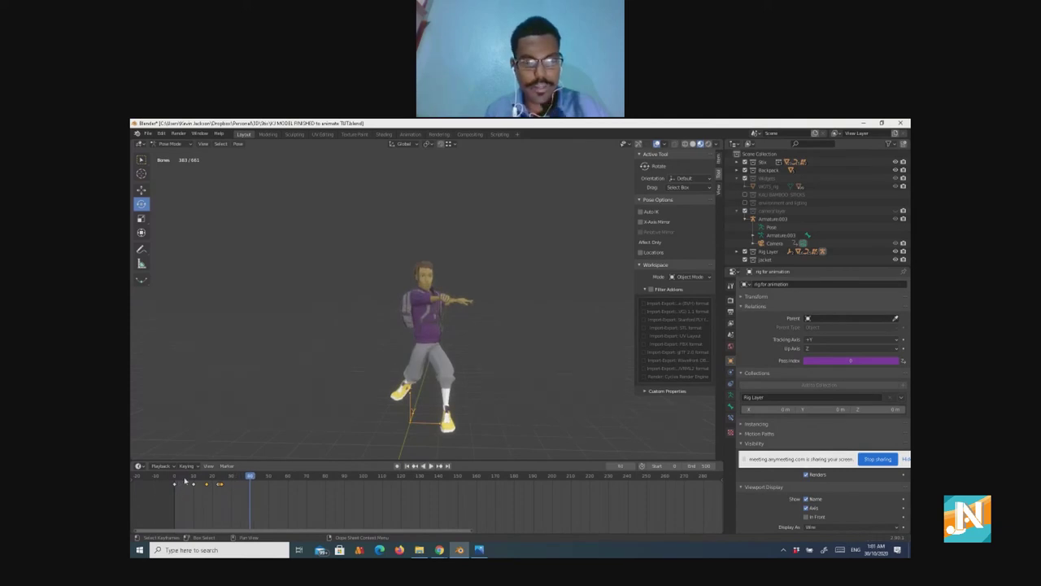
pyautogui.hotkey('shift', 'Left')
pyautogui.press('space')
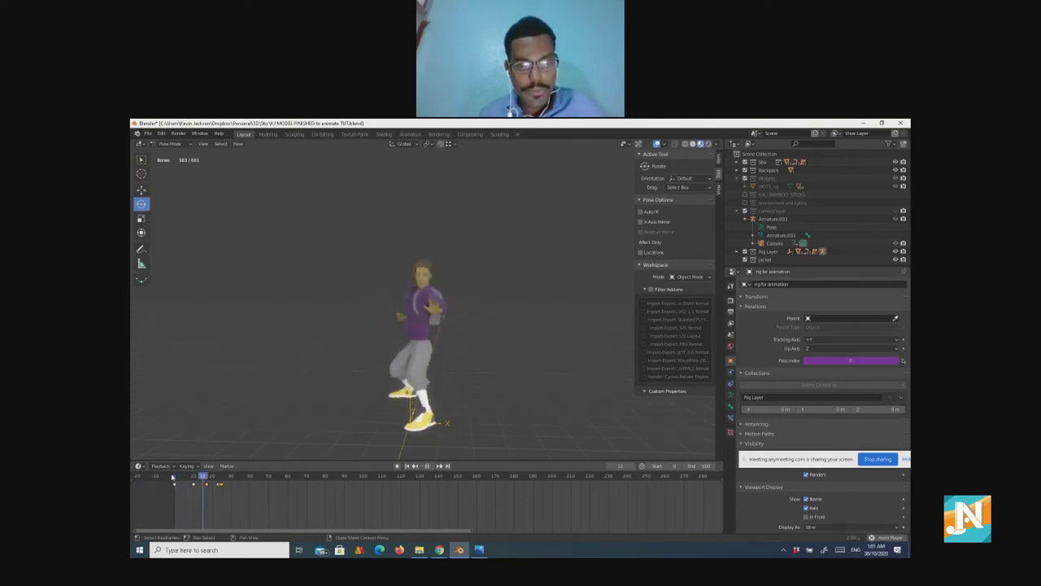
pyautogui.press('space')
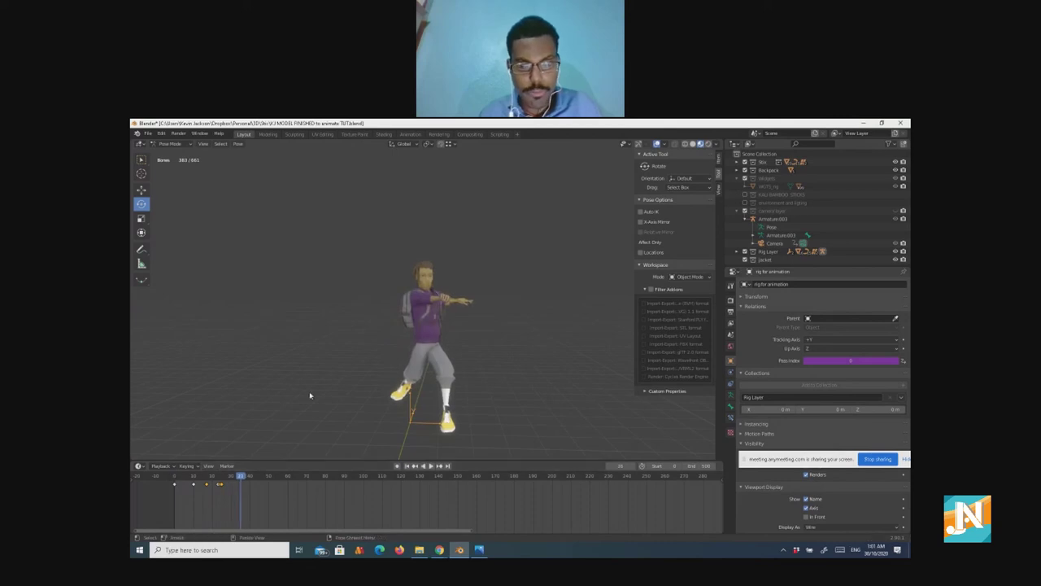
pyautogui.moveTo(310, 396); pyautogui.dragTo(284, 388, button='middle')
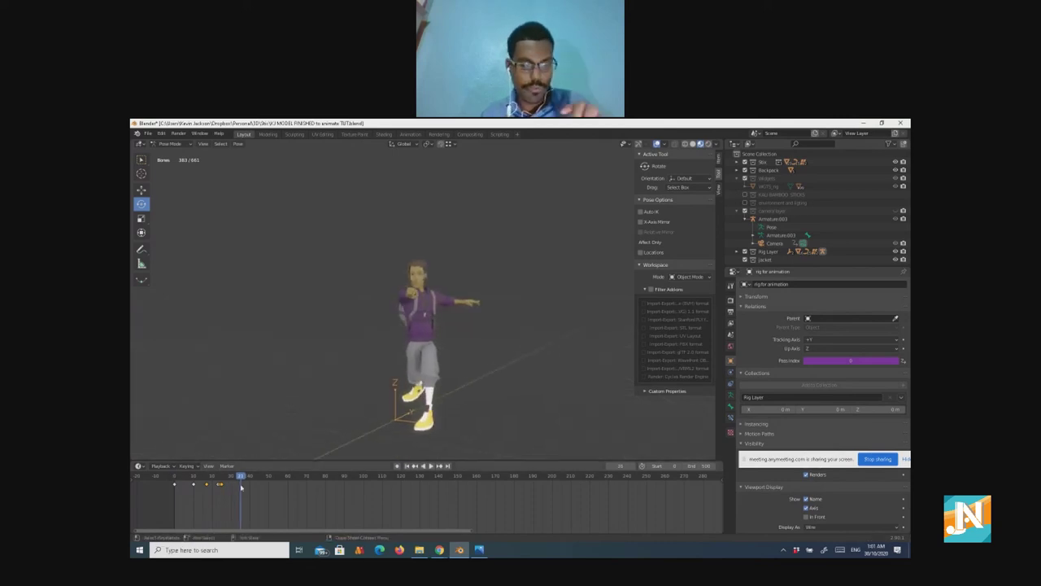
pyautogui.moveTo(241, 478); pyautogui.dragTo(179, 478)
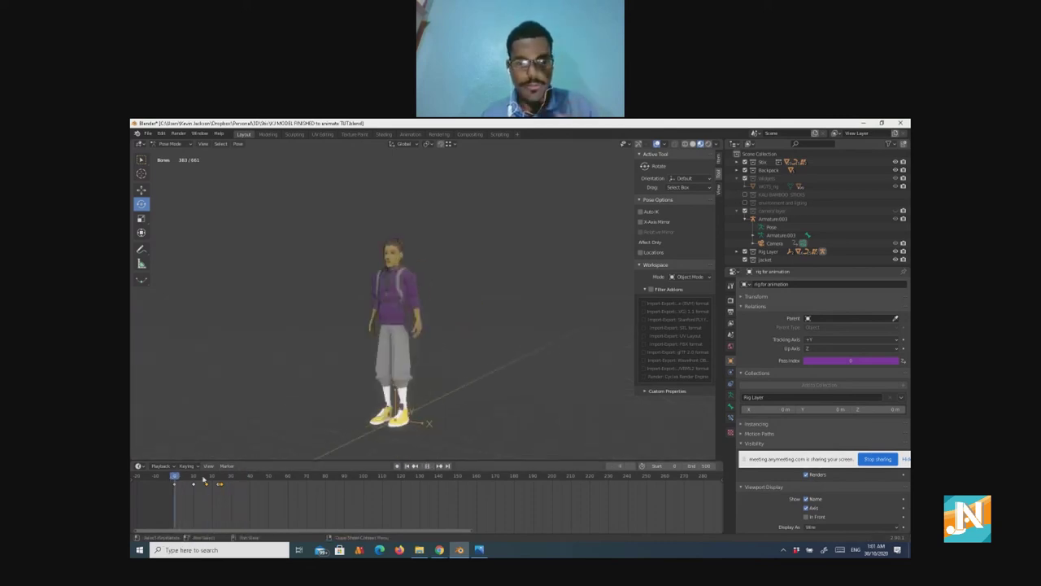
# Step: Replay the punch from the rest pose at frame 0 from a new angle
pyautogui.hotkey('shift', 'Left')
pyautogui.press('space')
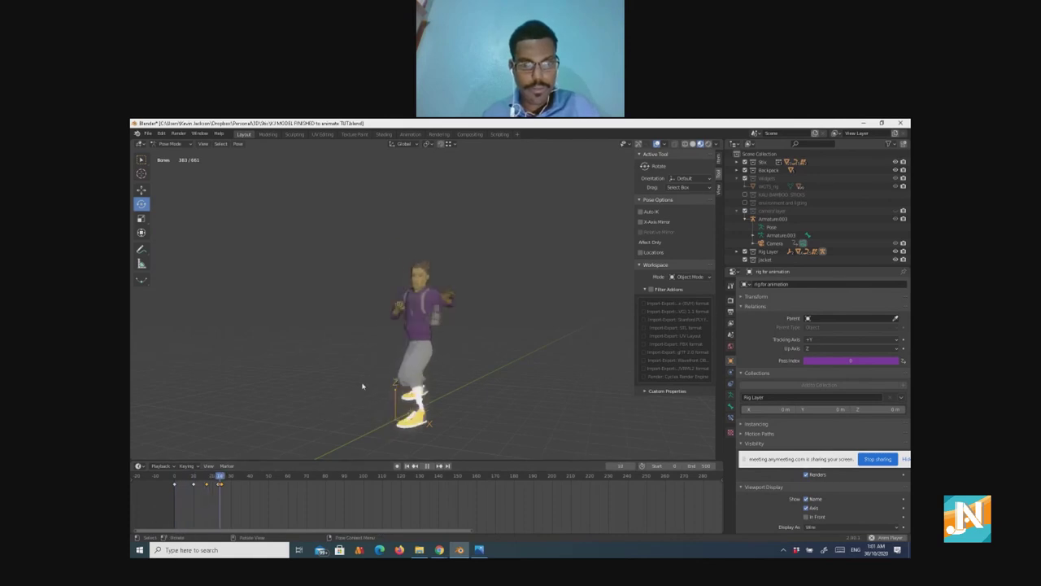
pyautogui.press('space')
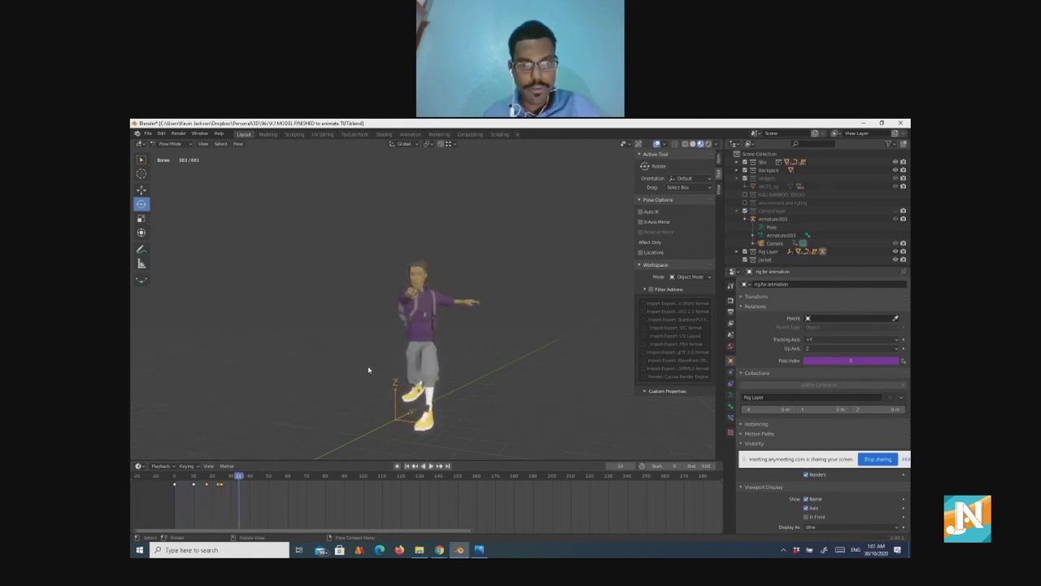
pyautogui.moveTo(367, 371); pyautogui.dragTo(415, 372, button='middle')
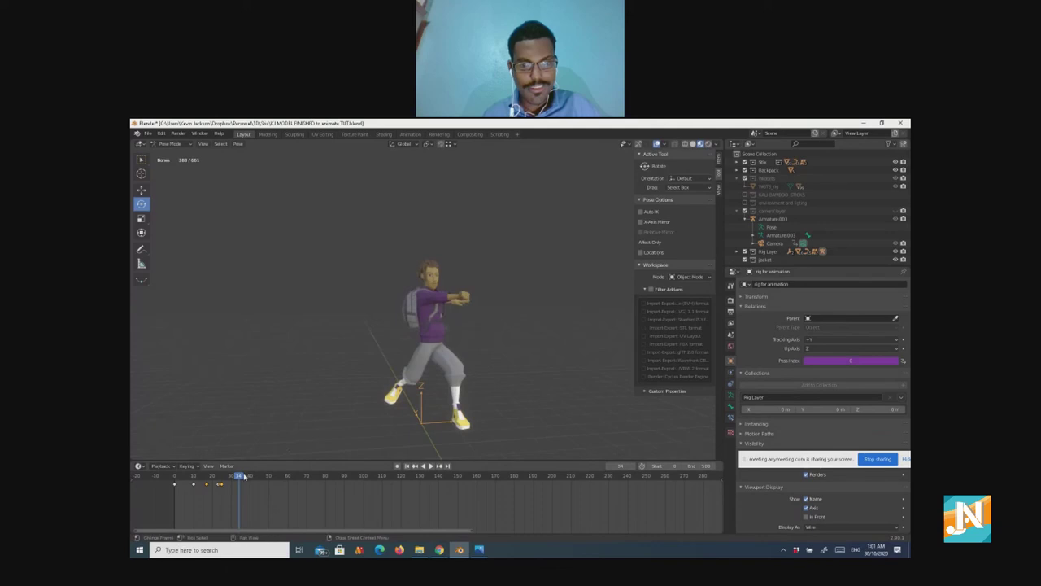
pyautogui.moveTo(214, 477); pyautogui.dragTo(168, 477)
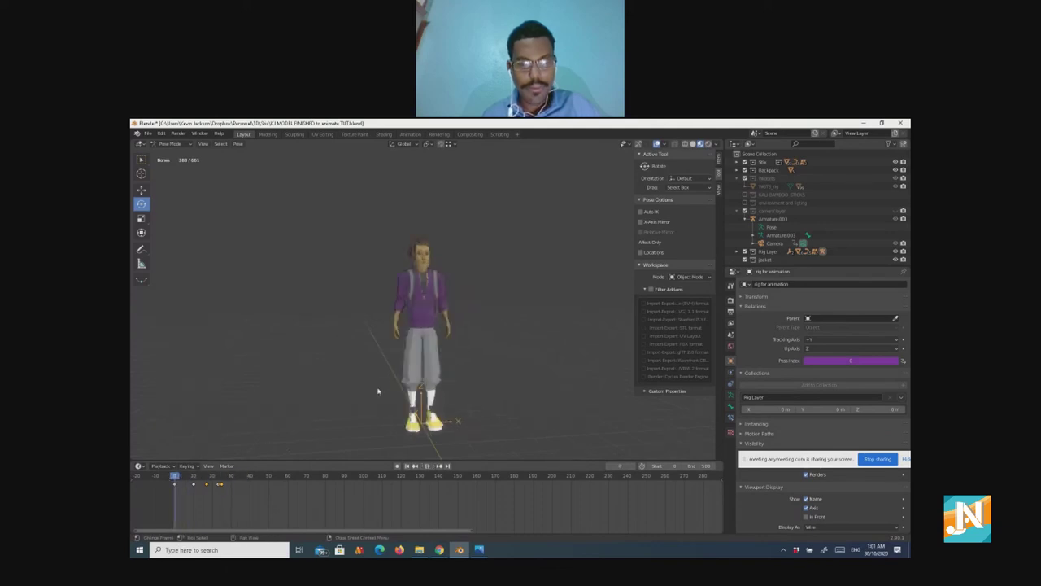
pyautogui.press('space')
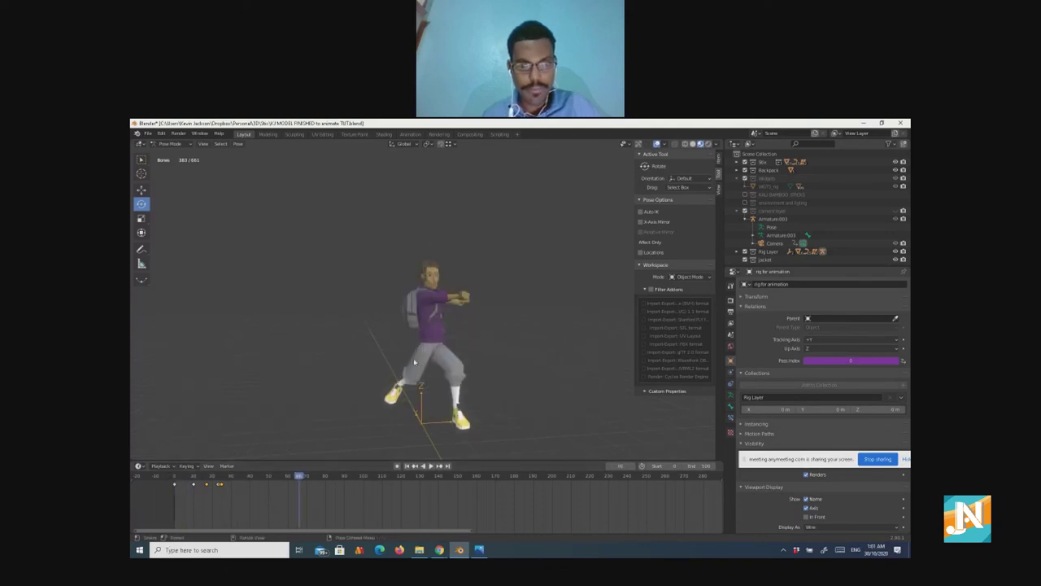
# Step: Rewind to the first frame and replay the punch with the character facing right
pyautogui.moveTo(413, 362); pyautogui.dragTo(251, 364, button='middle')
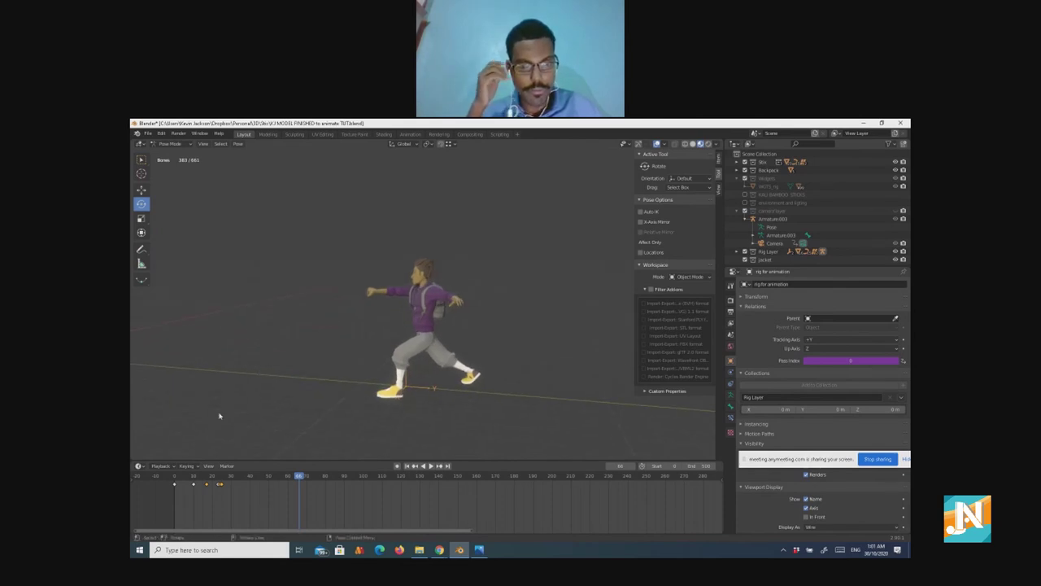
pyautogui.moveTo(224, 475); pyautogui.dragTo(164, 475)
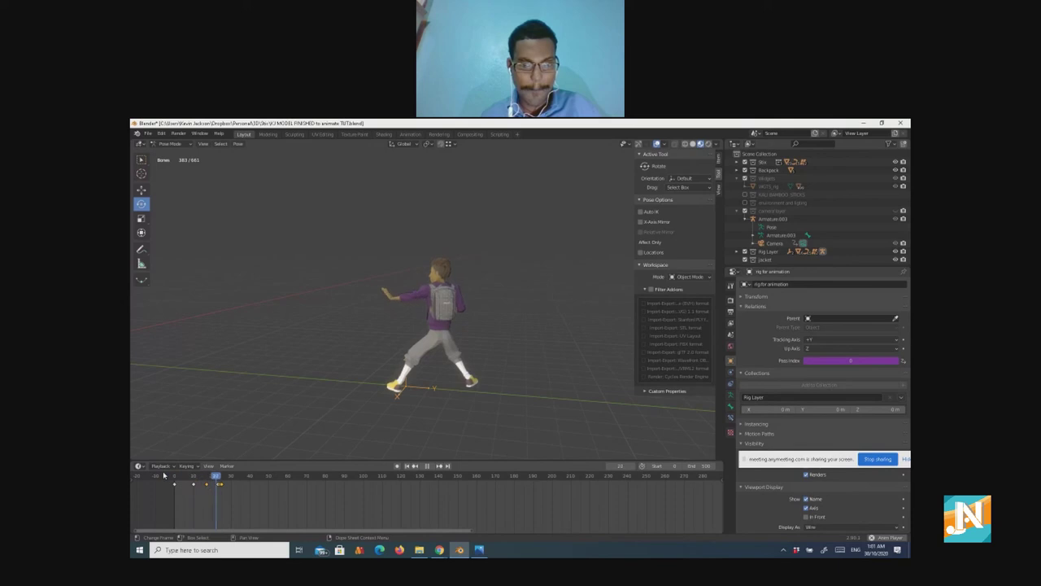
pyautogui.press('space')
pyautogui.moveTo(359, 405); pyautogui.dragTo(166, 409, button='middle')
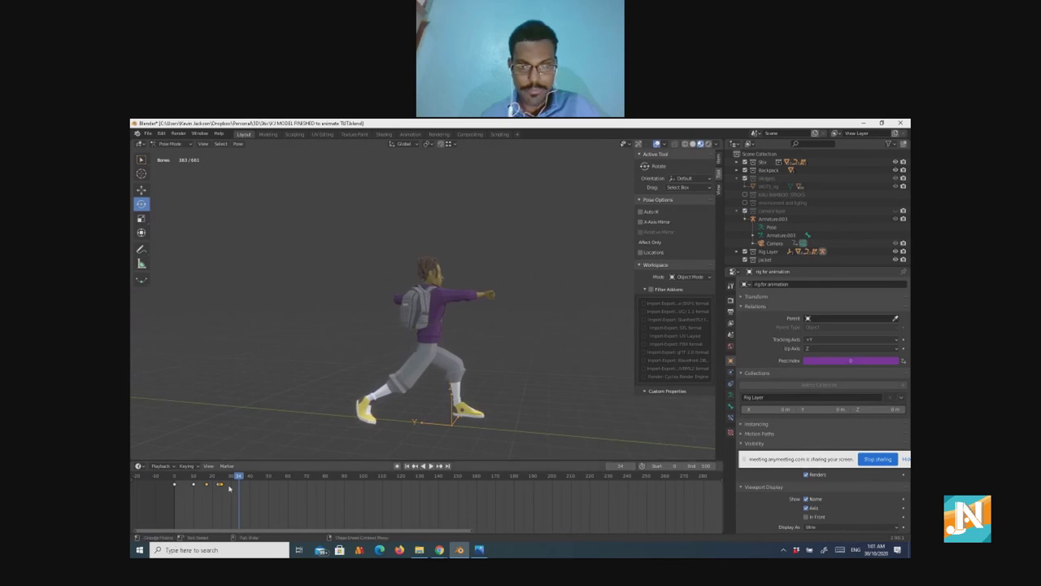
pyautogui.moveTo(226, 478); pyautogui.dragTo(156, 478)
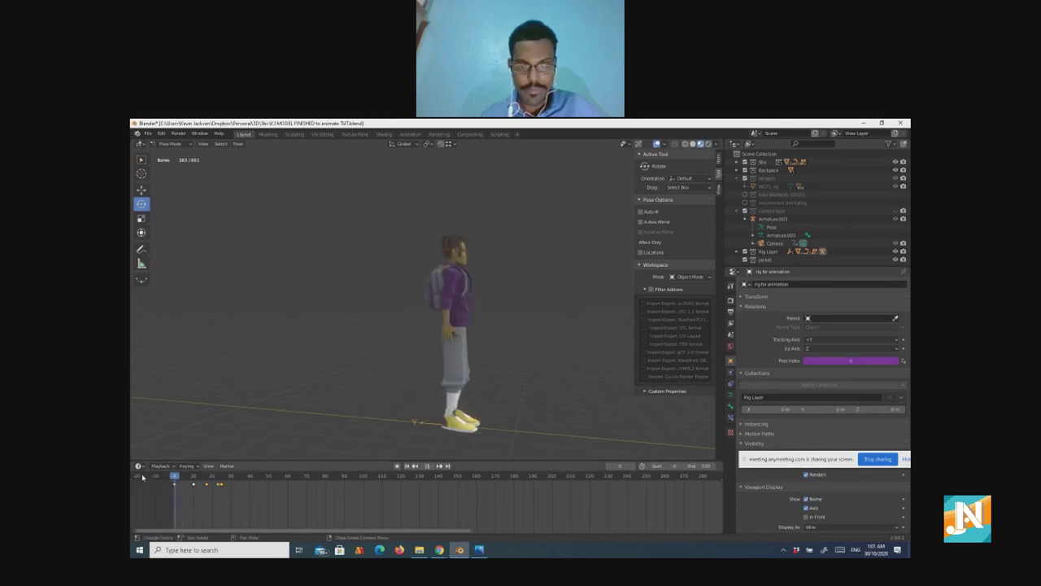
pyautogui.press('space')
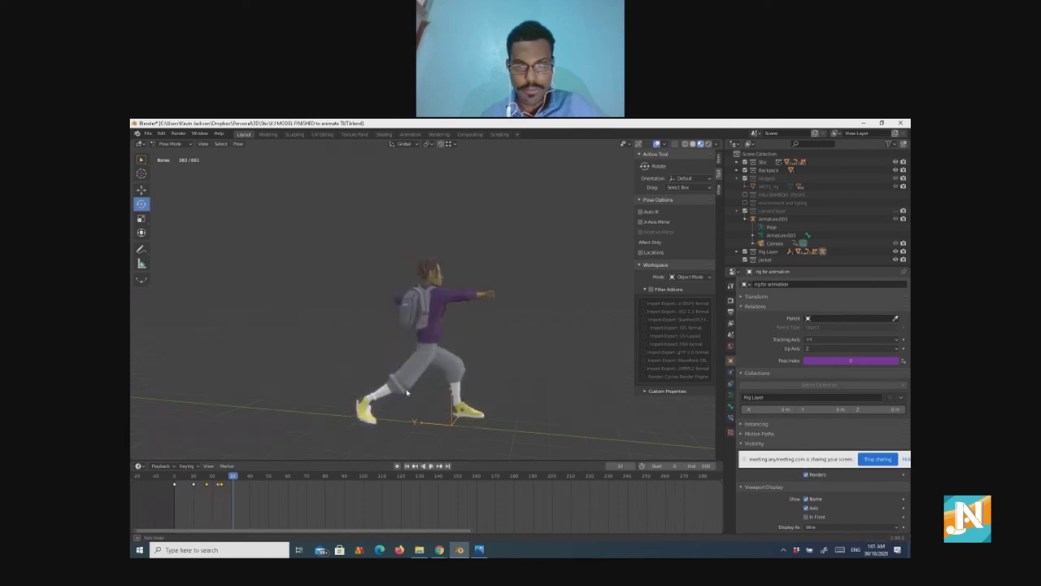
# Step: Zoom in on the character, lower it in the view, and slightly rotate the posed bones
pyautogui.scroll(3, 407, 392)
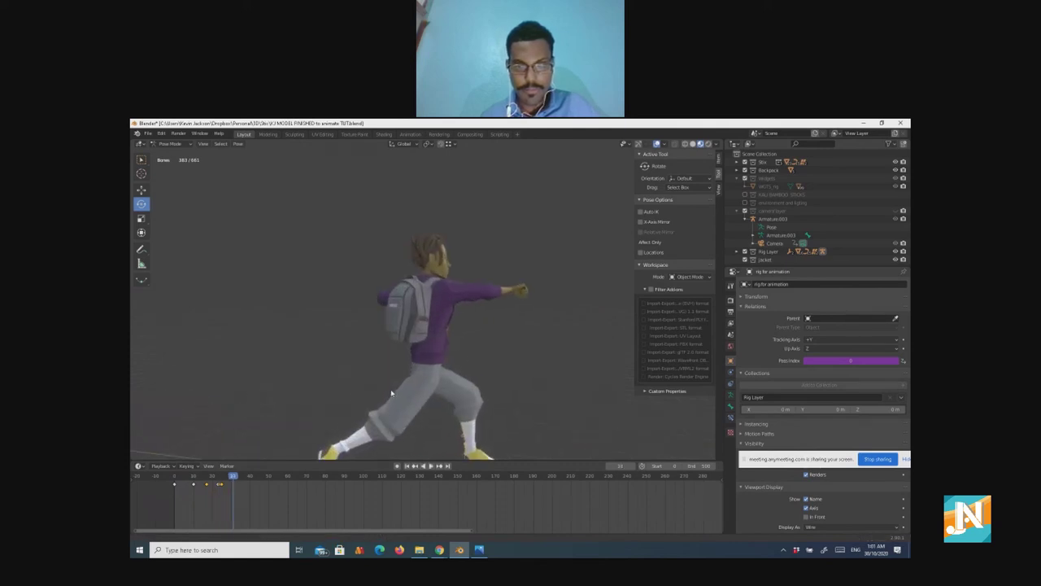
pyautogui.scroll(2, 383, 356)
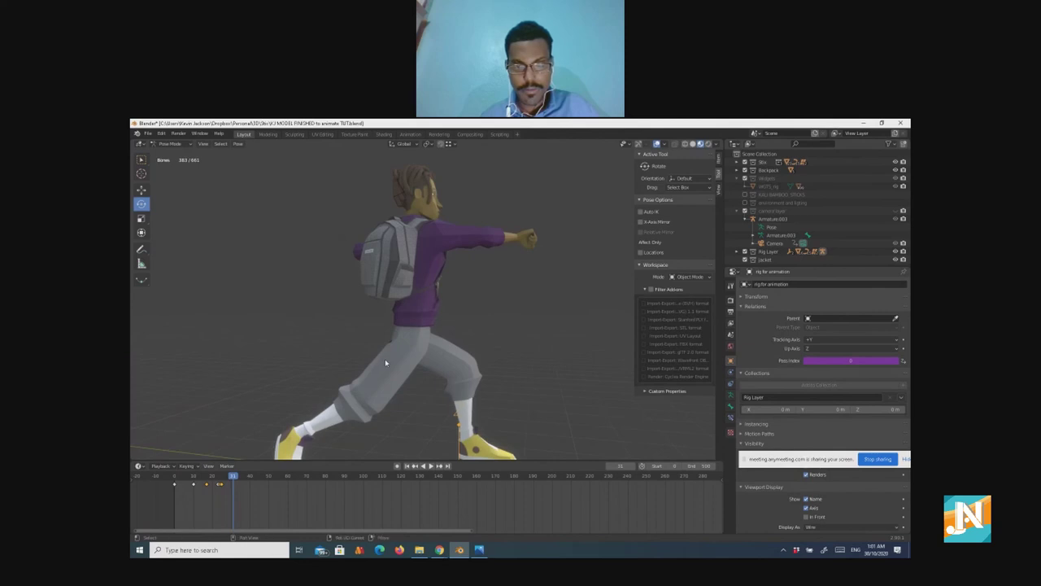
pyautogui.scroll(-3, 390, 366)
pyautogui.scroll(1, 391, 369)
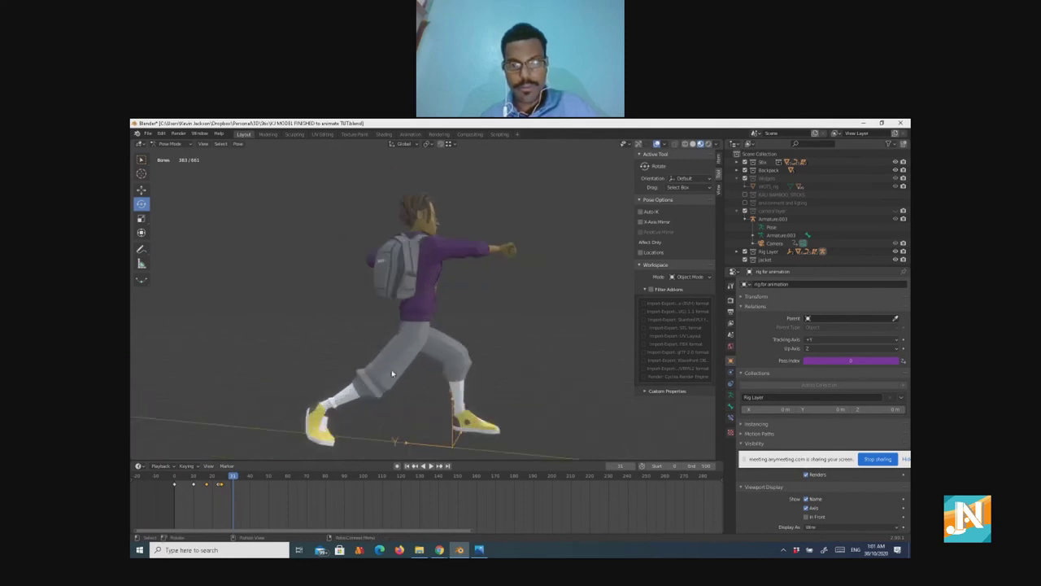
pyautogui.scroll(2, 392, 369)
pyautogui.scroll(-2, 391, 374)
pyautogui.keyDown('shift'); pyautogui.moveTo(391, 374); pyautogui.dragTo(388, 437, button='middle'); pyautogui.keyUp('shift')
pyautogui.scroll(2, 388, 437)
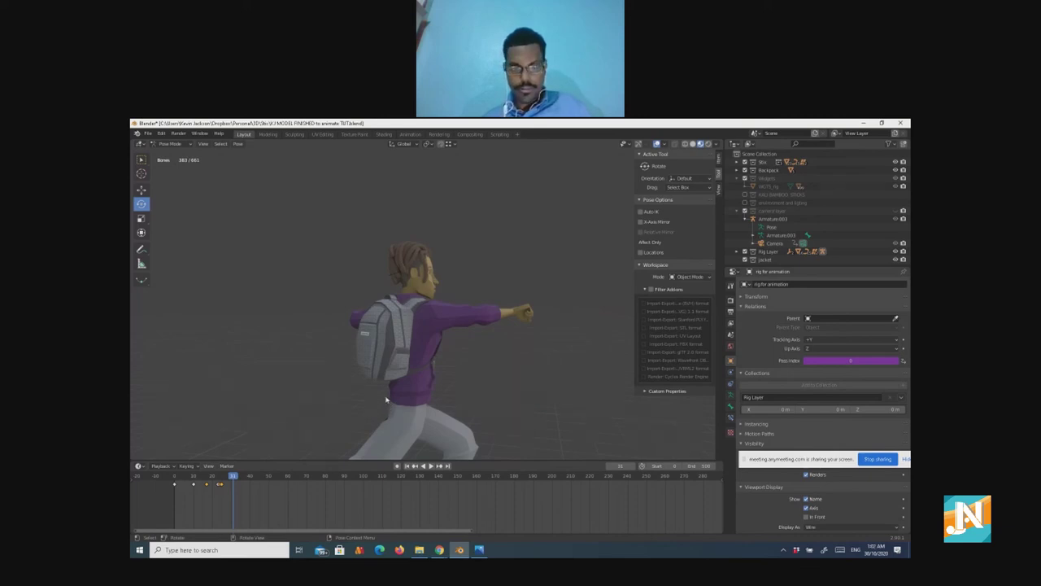
pyautogui.moveTo(384, 367); pyautogui.dragTo(380, 373)
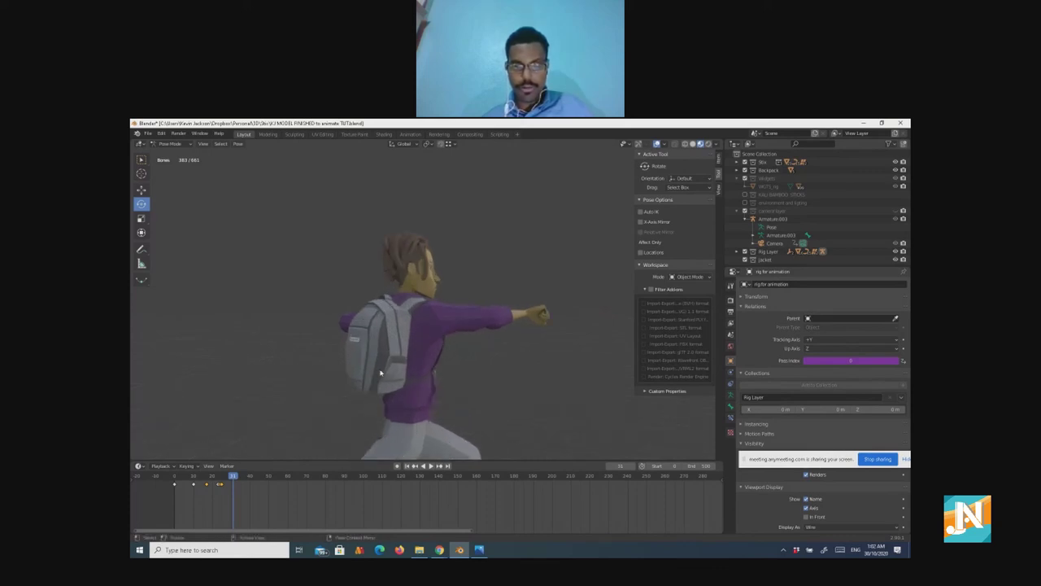
# Step: Pan closer and orbit from above to study the pose, then scrub back through the punch
pyautogui.press('shift')
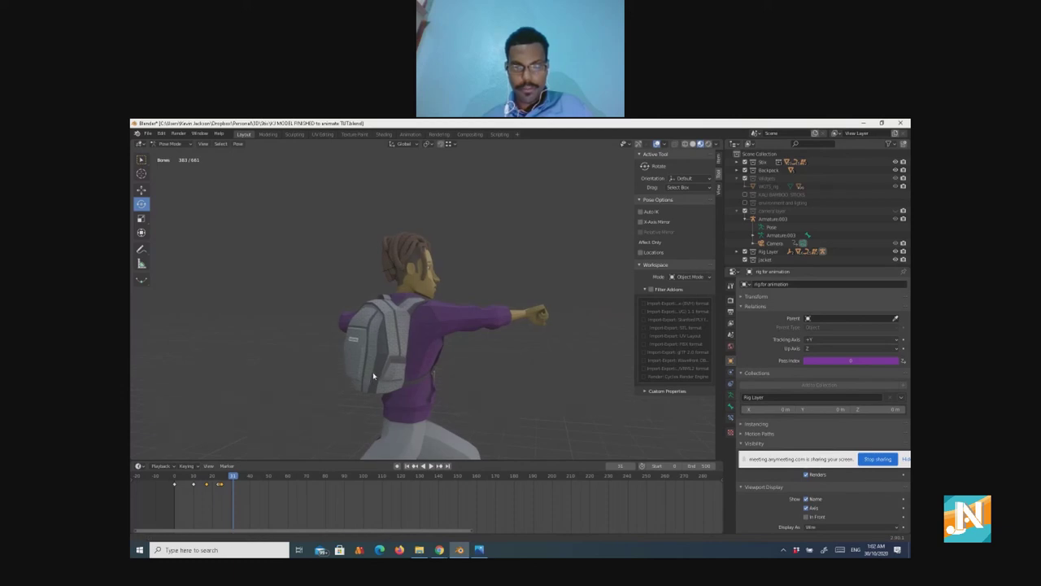
pyautogui.keyDown('shift'); pyautogui.moveTo(372, 380); pyautogui.dragTo(400, 350, button='middle'); pyautogui.keyUp('shift')
pyautogui.scroll(2, 383, 342)
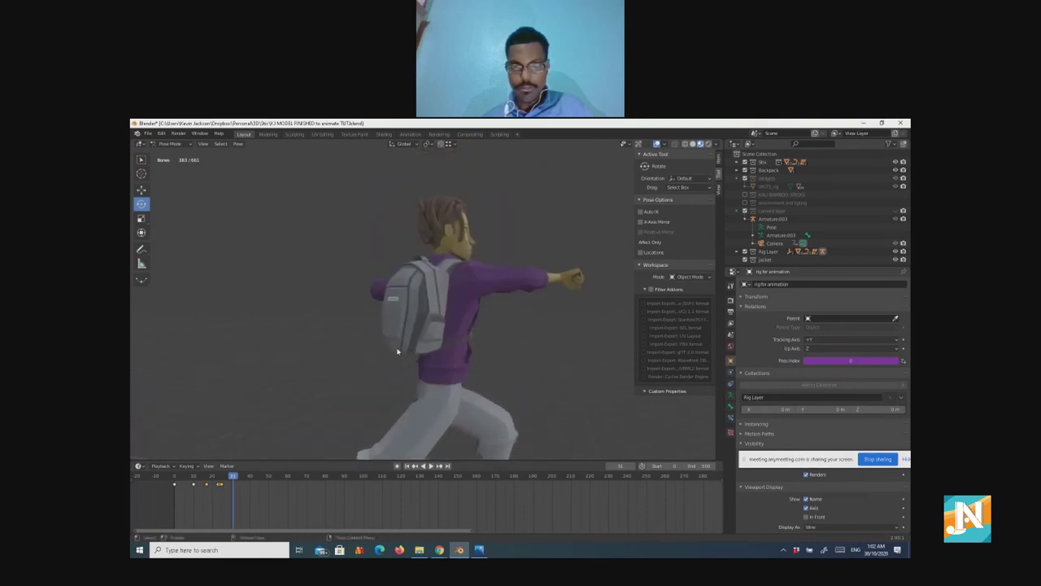
pyautogui.scroll(-3, 396, 349)
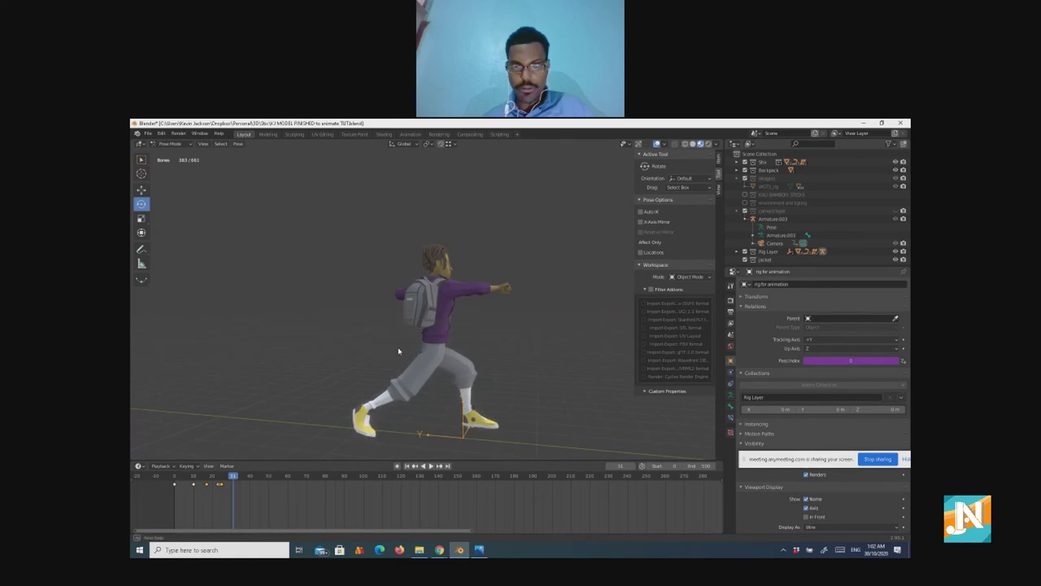
pyautogui.moveTo(398, 350)
pyautogui.mouseDown(button='middle')
pyautogui.moveTo(391, 367)
pyautogui.moveTo(404, 335)
pyautogui.mouseUp(button='middle')
pyautogui.scroll(2, 403, 334)
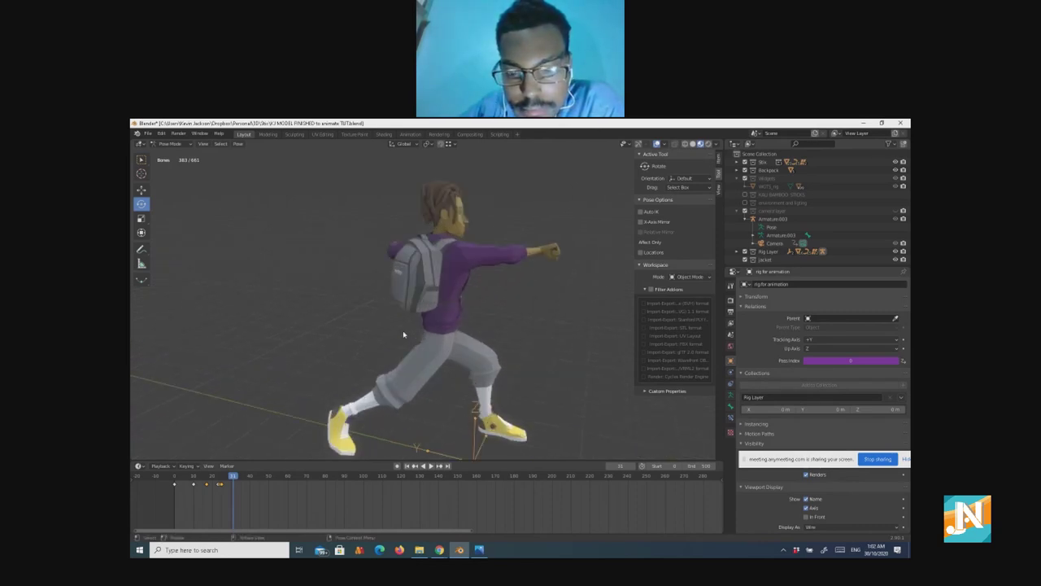
pyautogui.moveTo(234, 478); pyautogui.dragTo(159, 480)
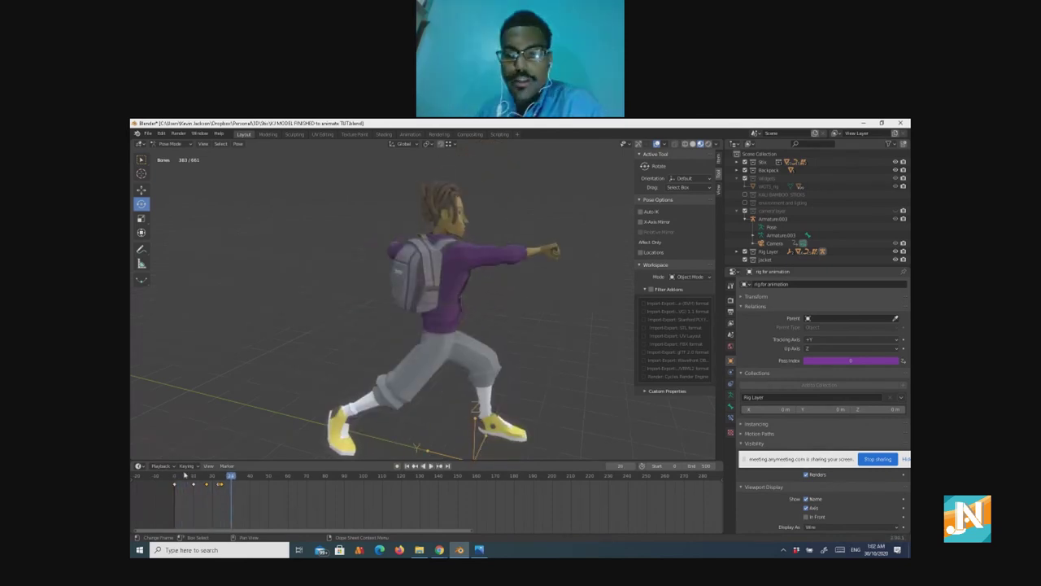
# Step: Rewind to frame 0, play the punch, rewind again, and stop at frame 25 where it lands
pyautogui.click(179, 478)
pyautogui.moveTo(180, 478); pyautogui.dragTo(174, 480)
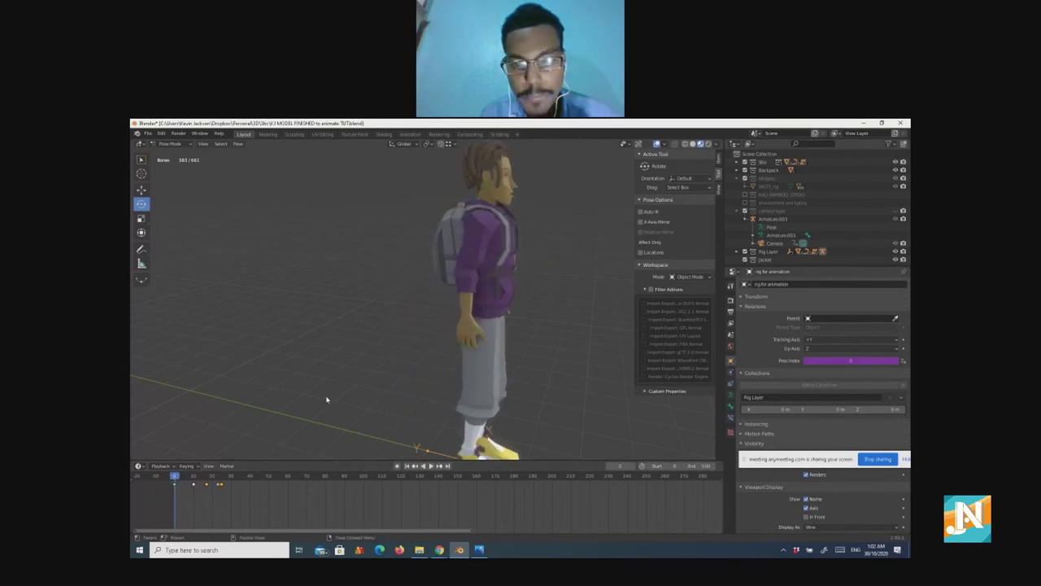
pyautogui.moveTo(326, 398); pyautogui.dragTo(309, 413, button='middle')
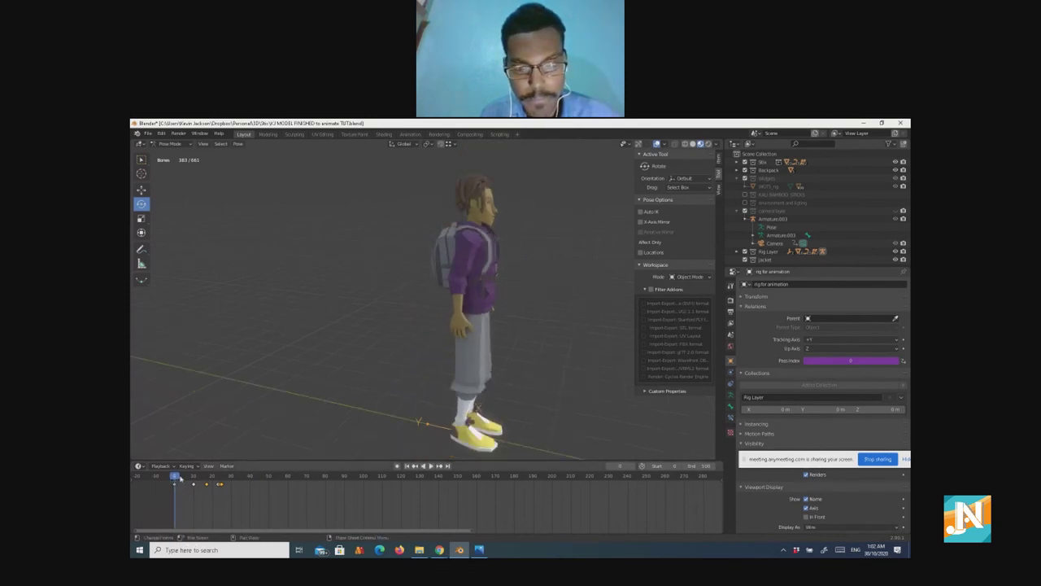
pyautogui.press('space')
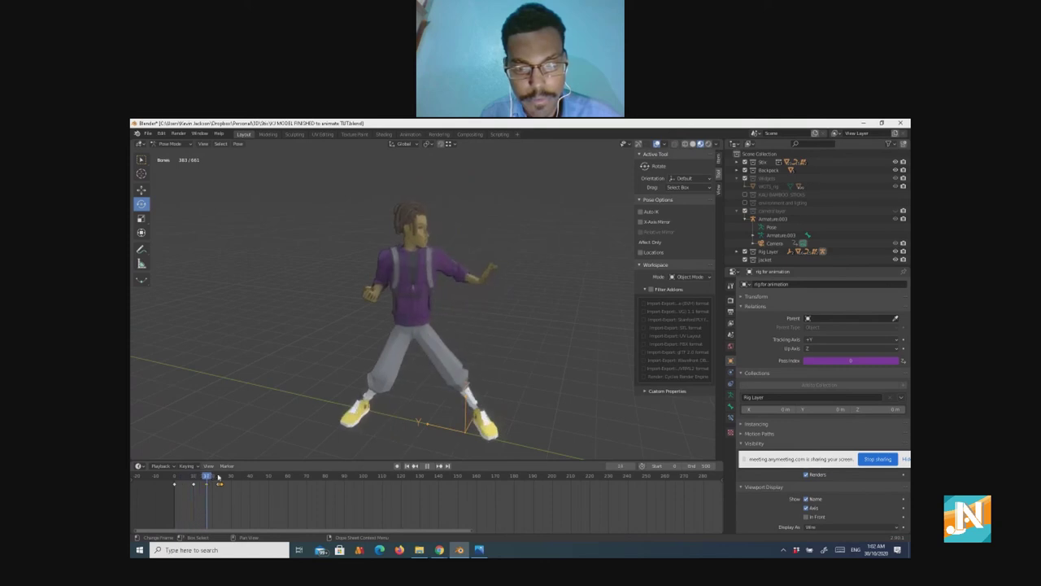
pyautogui.moveTo(236, 478); pyautogui.dragTo(171, 478)
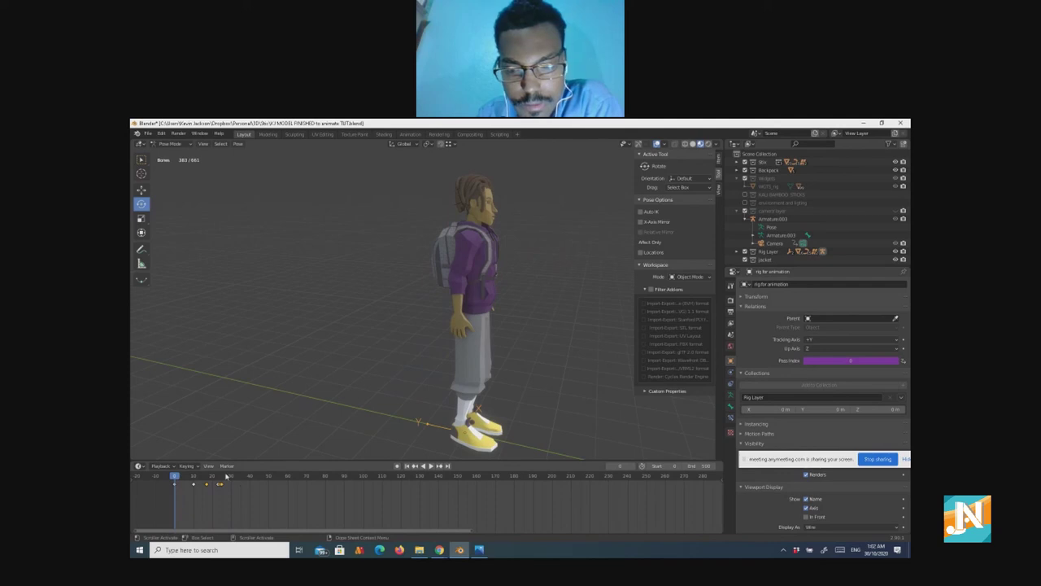
pyautogui.click(223, 476)
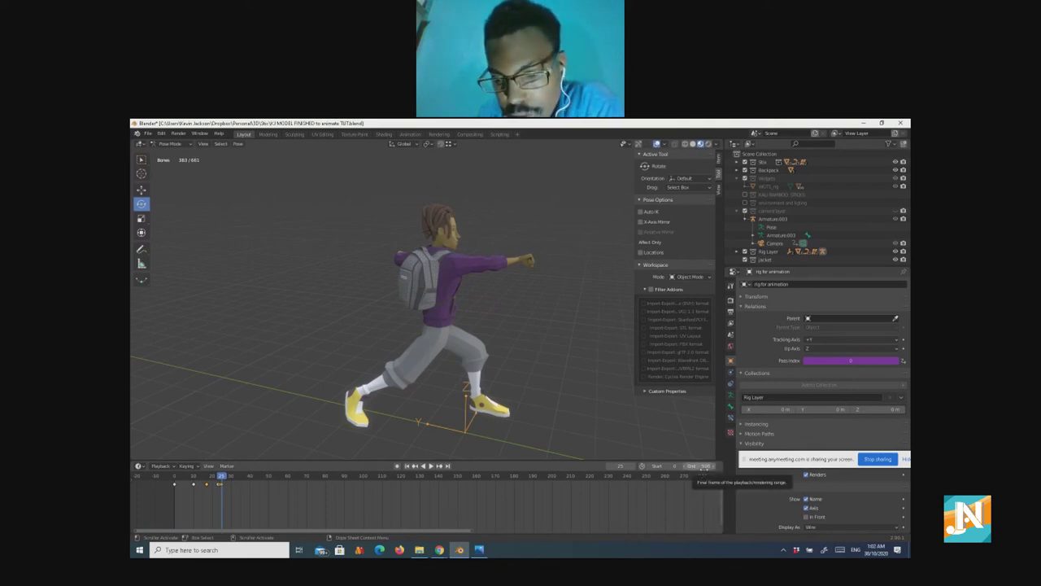
# Step: Set the timeline End frame to 30, play the shorter loop, and return to frame 0
pyautogui.click(699, 466)
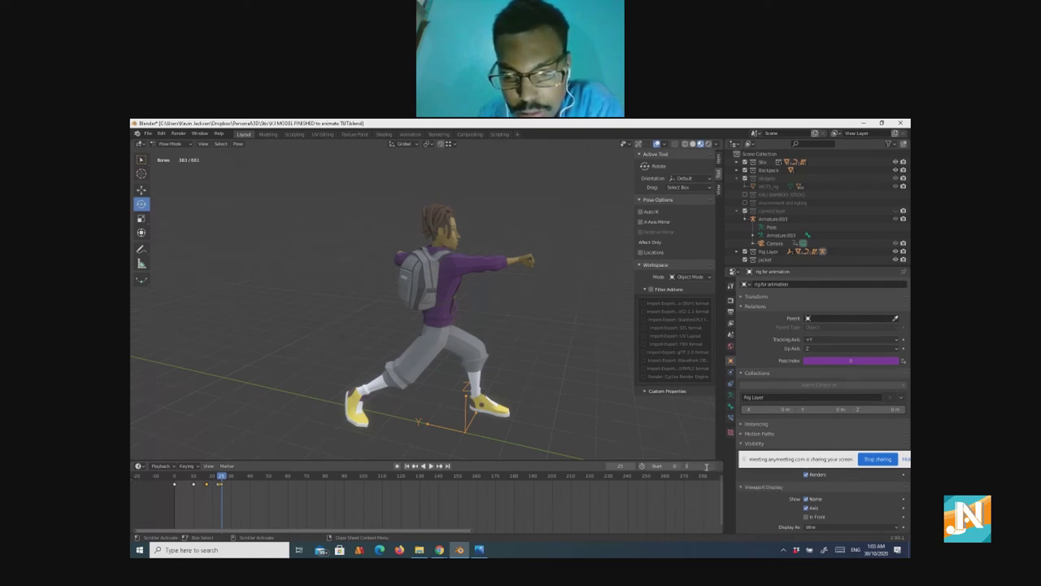
pyautogui.press('Return')
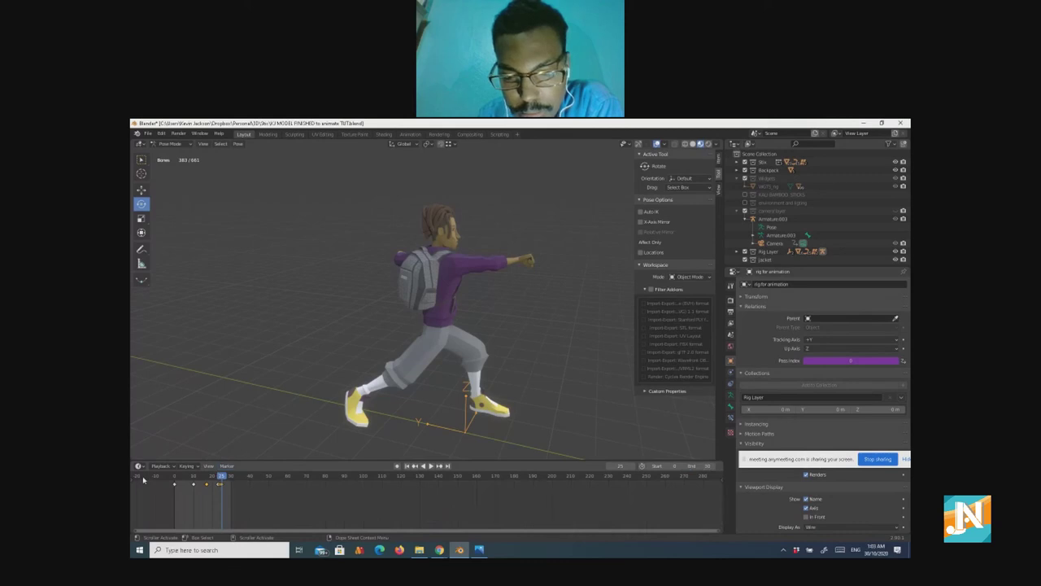
pyautogui.press('space')
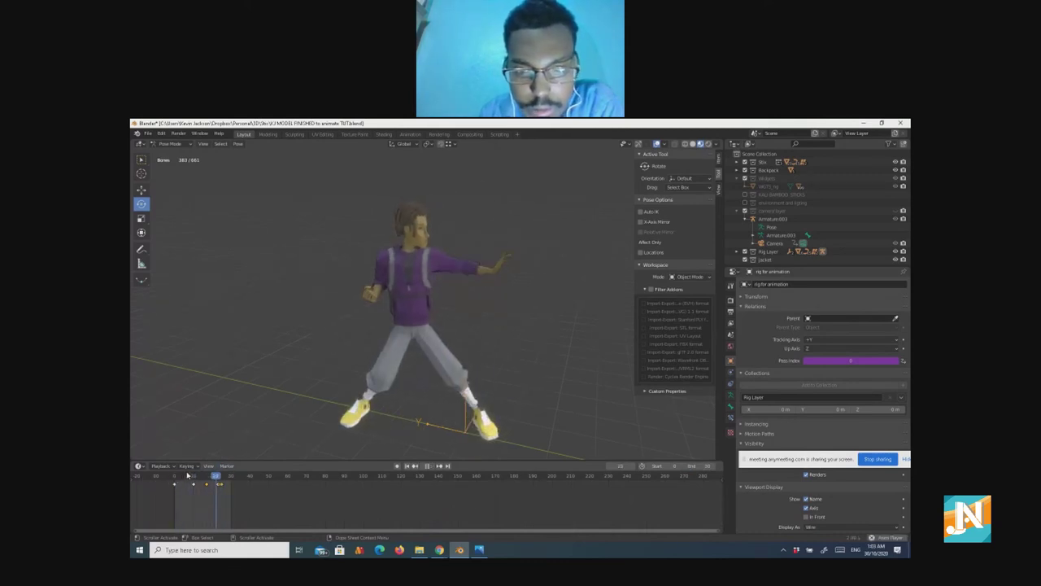
pyautogui.press('space')
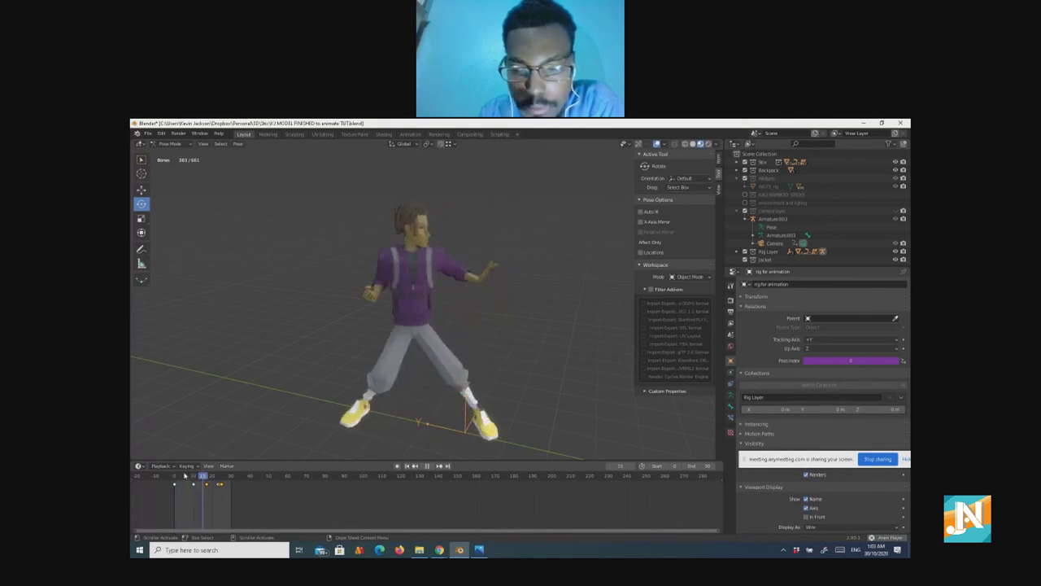
pyautogui.moveTo(200, 476); pyautogui.dragTo(173, 476)
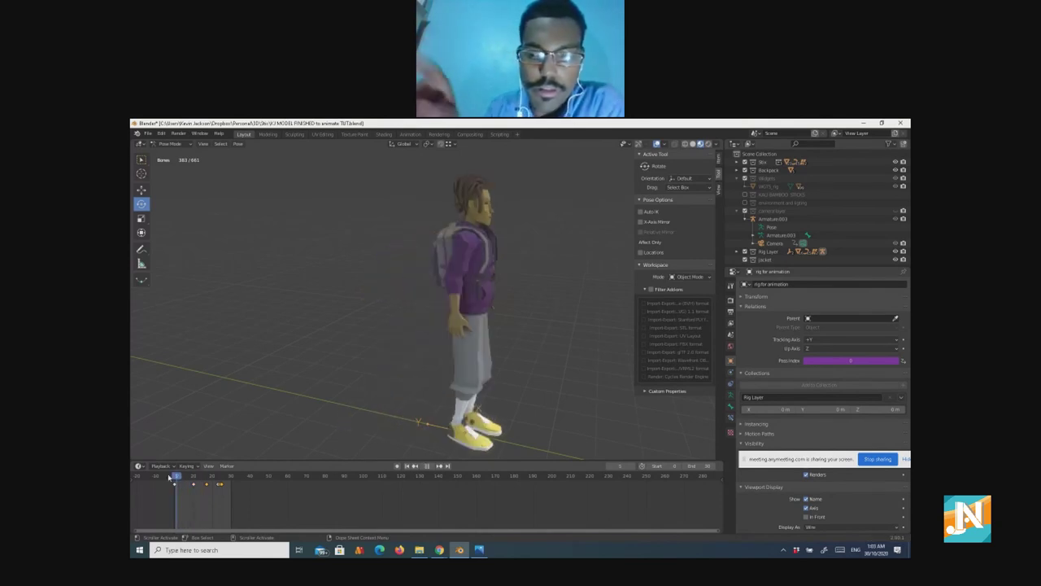
pyautogui.keyDown('shift'); pyautogui.moveTo(438, 391); pyautogui.dragTo(394, 389, button='middle'); pyautogui.keyUp('shift')
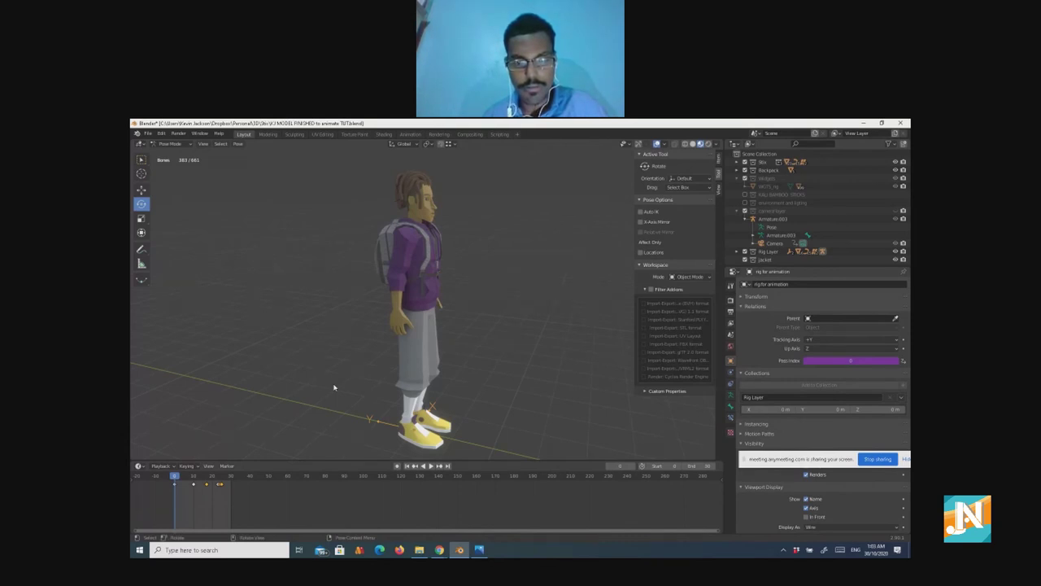
# Step: Look through the scene camera with Numpad 0 to frame the standing character
pyautogui.press('KP_0')
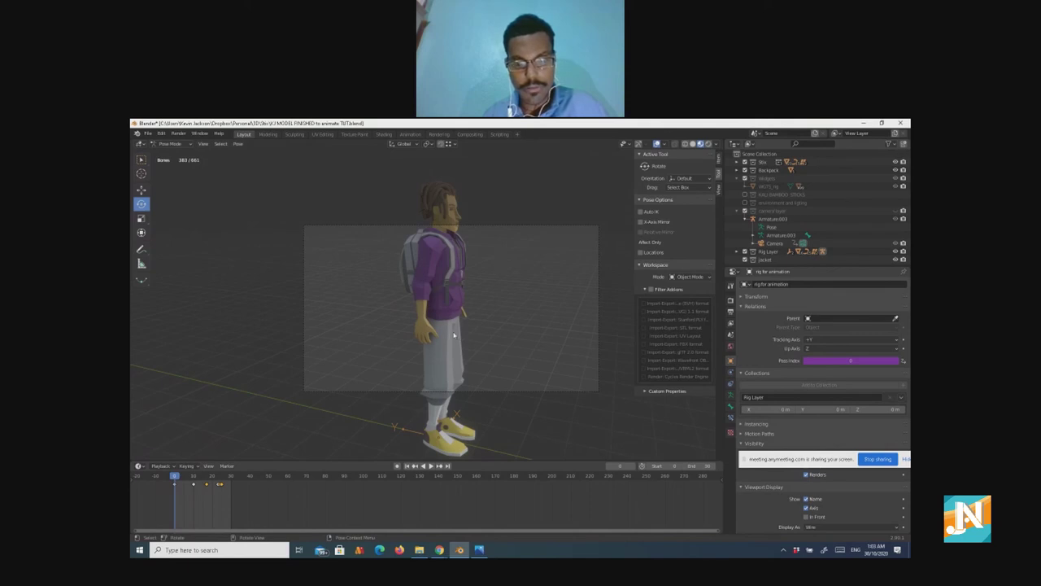
pyautogui.scroll(-3, 452, 335)
pyautogui.scroll(3, 454, 334)
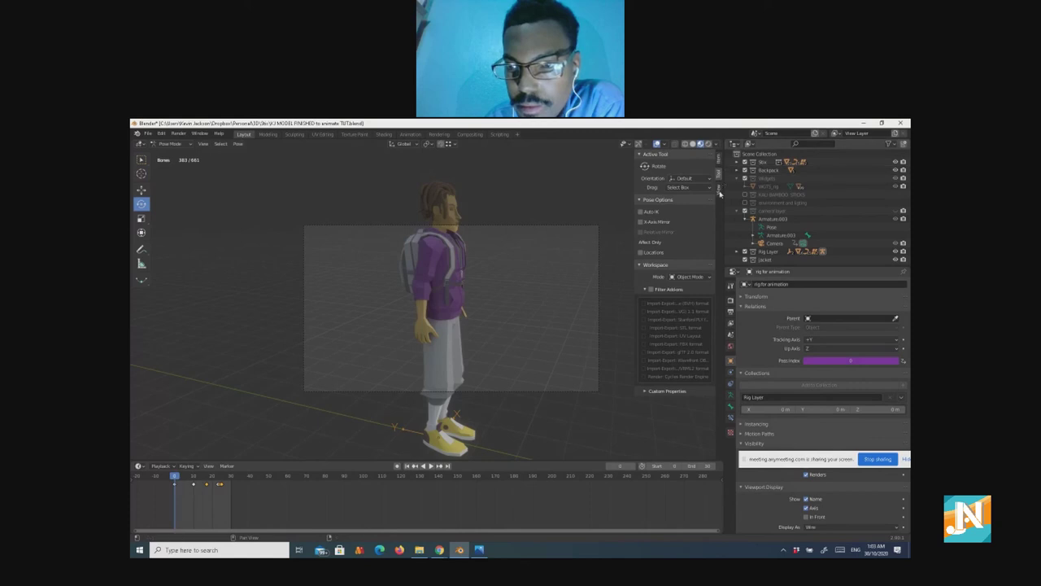
# Step: Toggle Lock Camera to View on and off, deselect the bones, and play through the camera
pyautogui.click(719, 191)
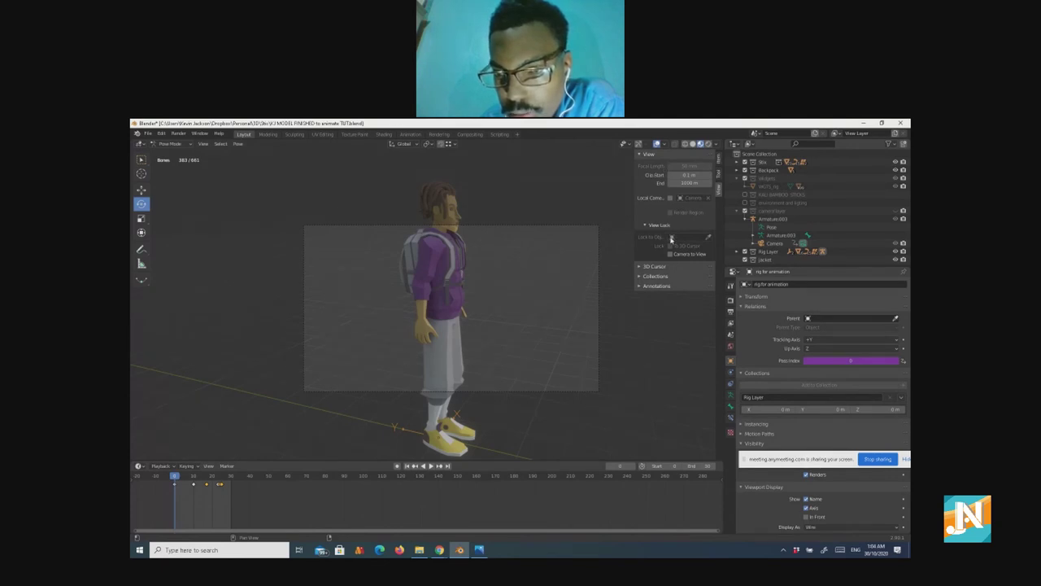
pyautogui.click(670, 254)
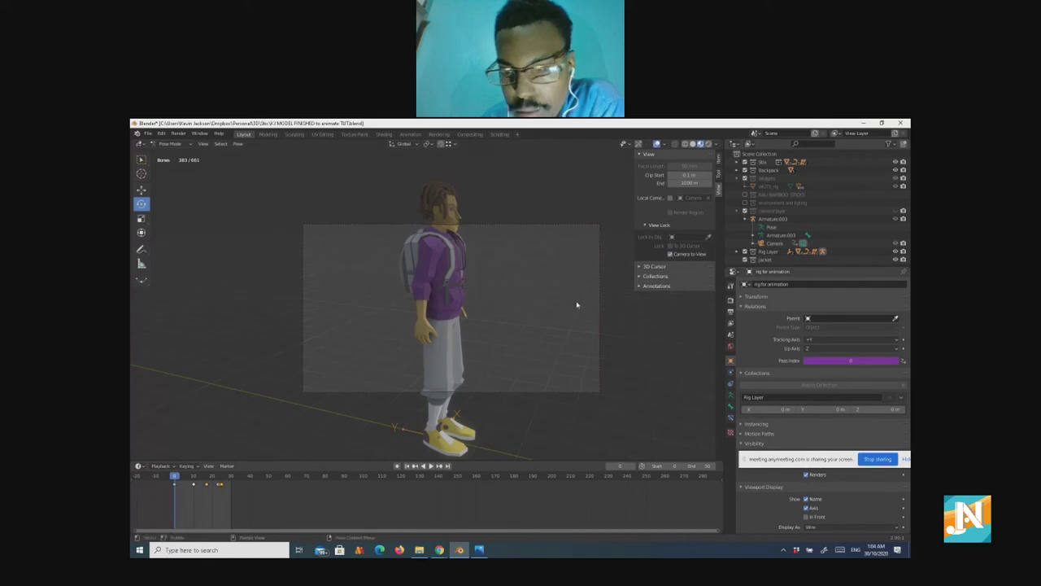
pyautogui.scroll(-3, 500, 340)
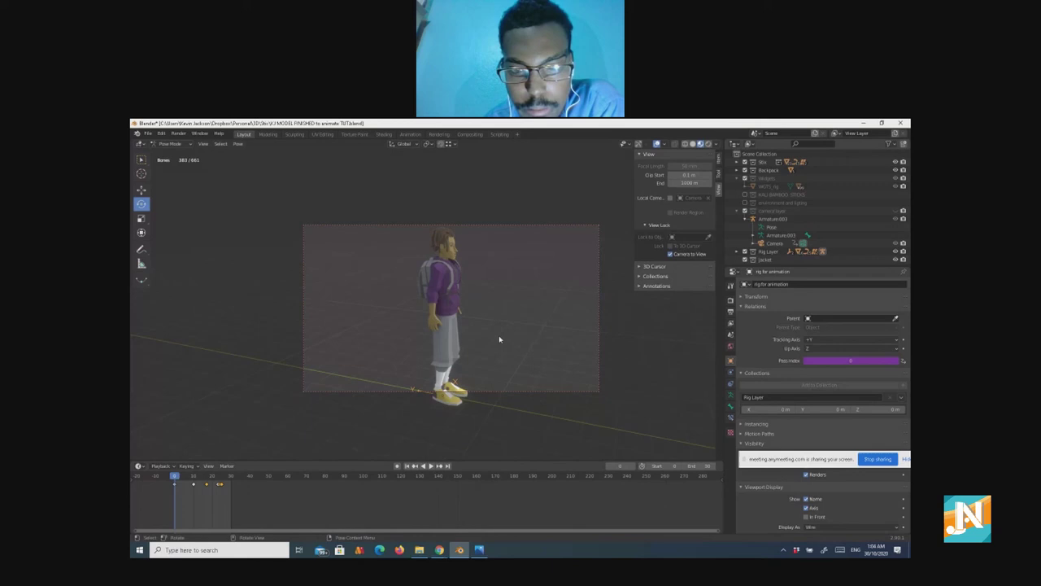
pyautogui.scroll(-2, 500, 340)
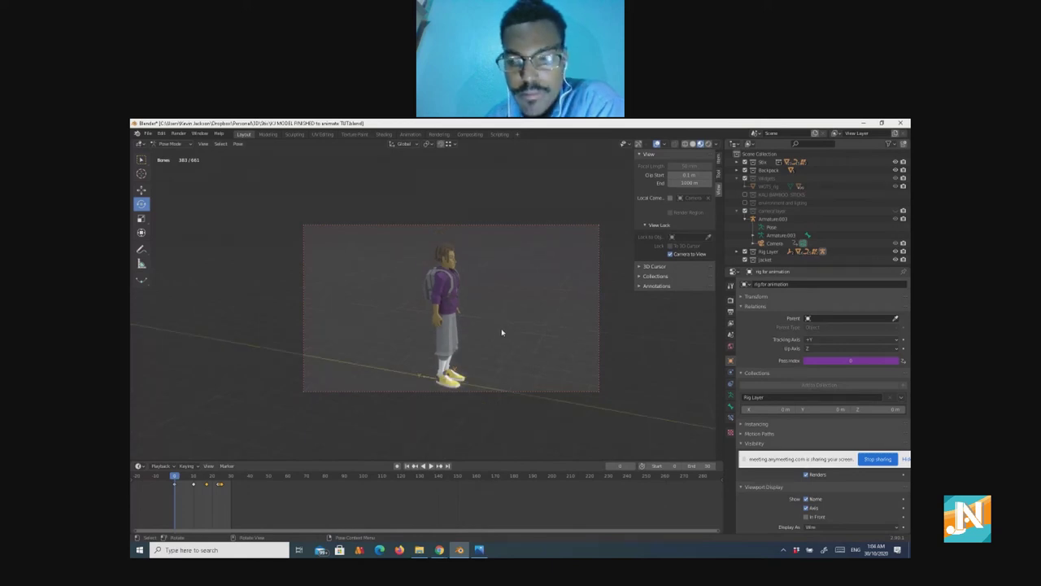
pyautogui.click(505, 328)
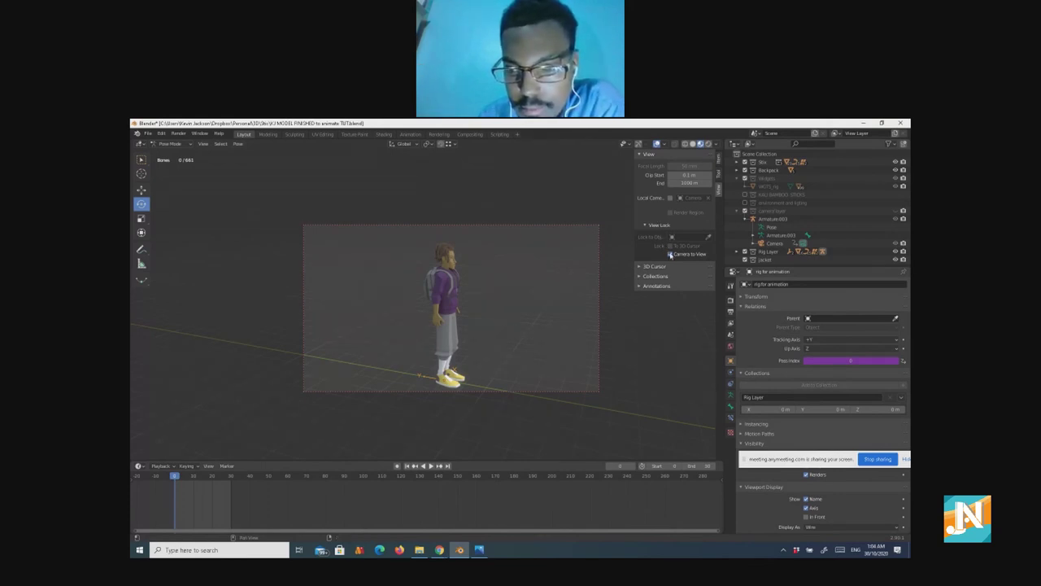
pyautogui.click(670, 255)
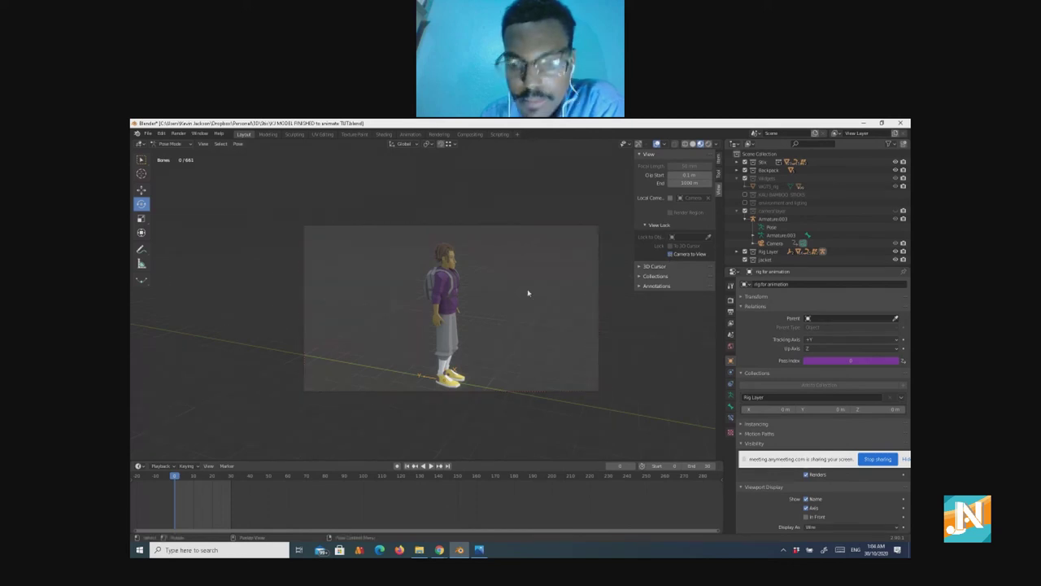
pyautogui.press('space')
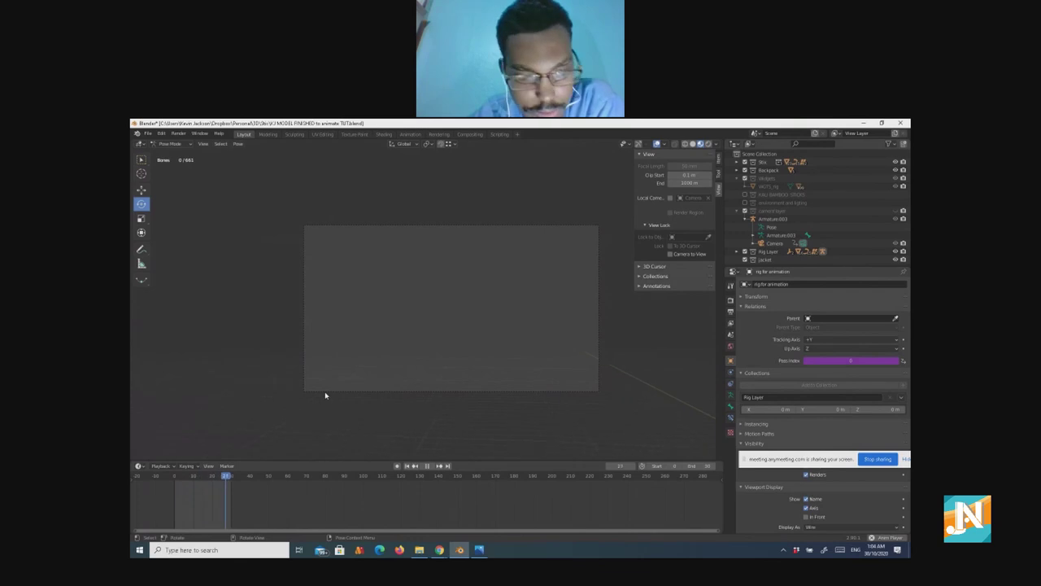
# Step: Stop playback at frame 0 and expand the Camera in the Outliner to list its contents
pyautogui.press('space')
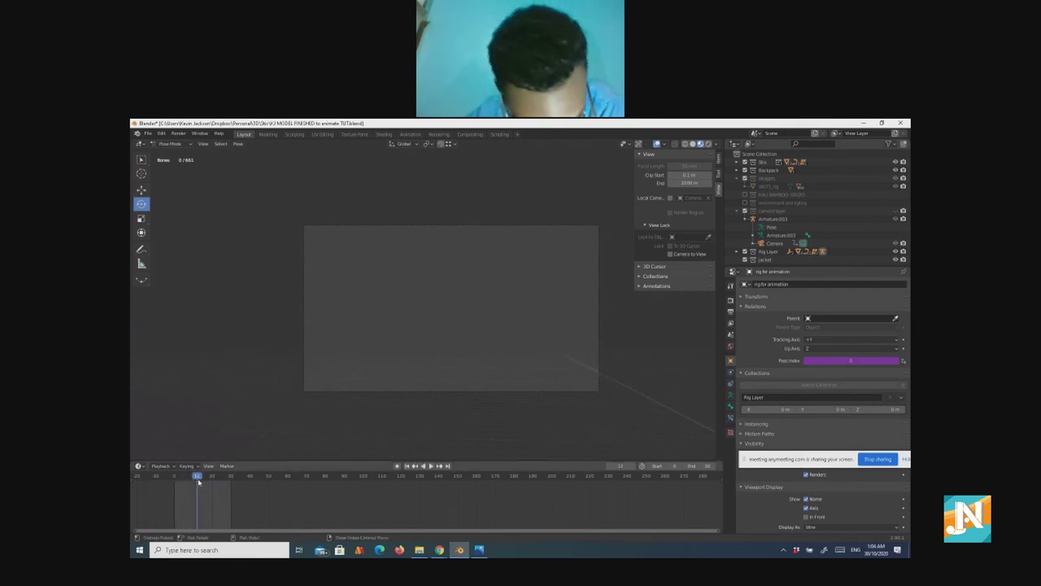
pyautogui.click(173, 474)
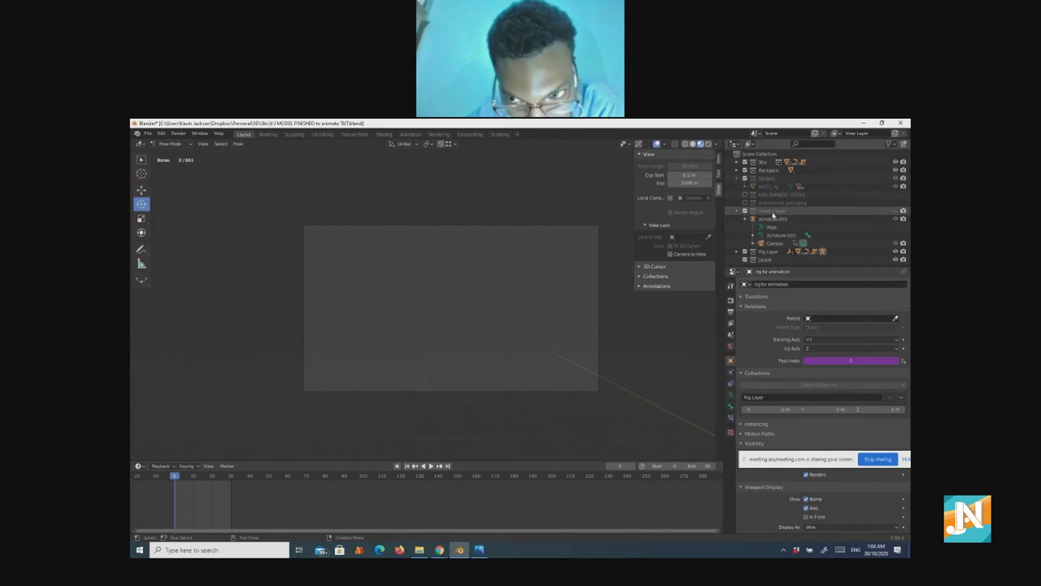
pyautogui.click(771, 242)
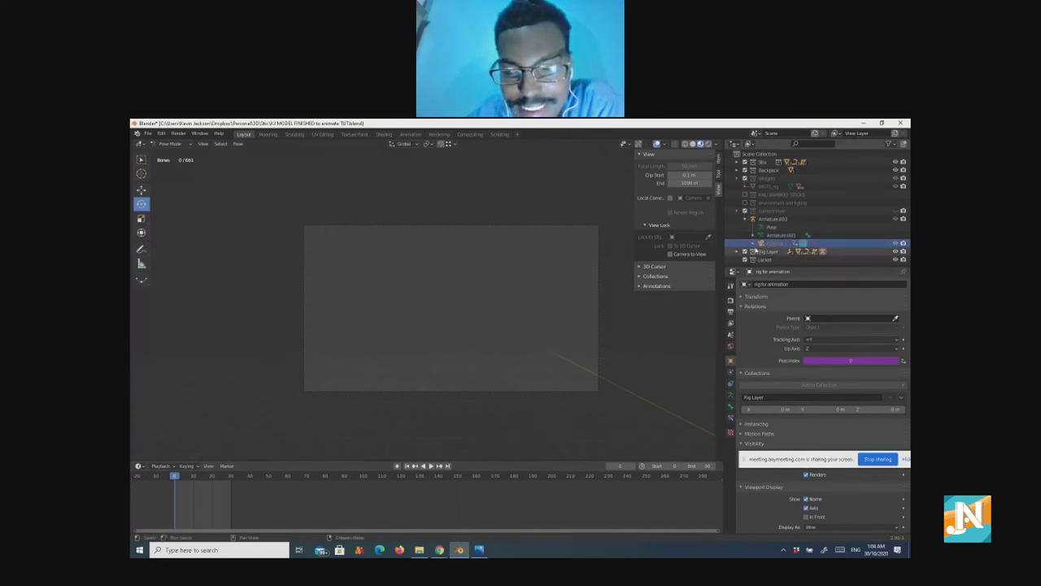
pyautogui.click(752, 244)
pyautogui.click(770, 251)
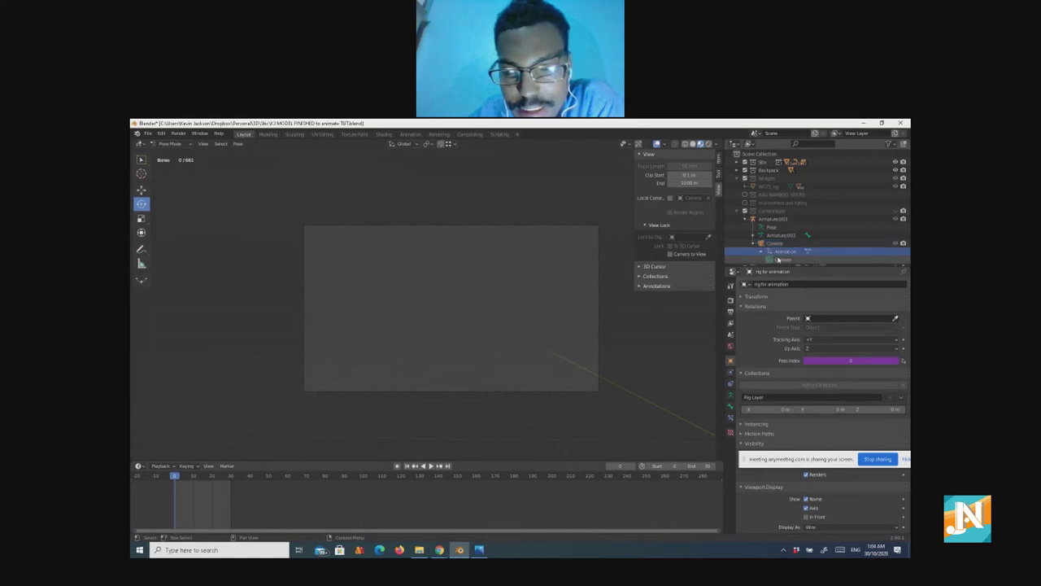
pyautogui.click(780, 260)
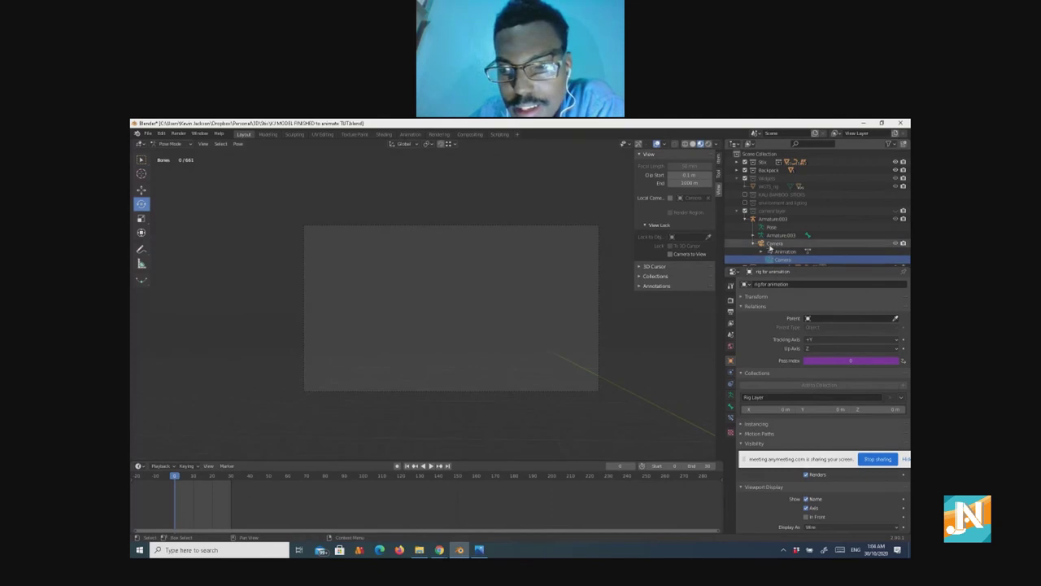
pyautogui.click(771, 244)
# Step: Leave the camera view, orbit and zoom to centre the character, and return to the first frame
pyautogui.scroll(-1, 771, 246)
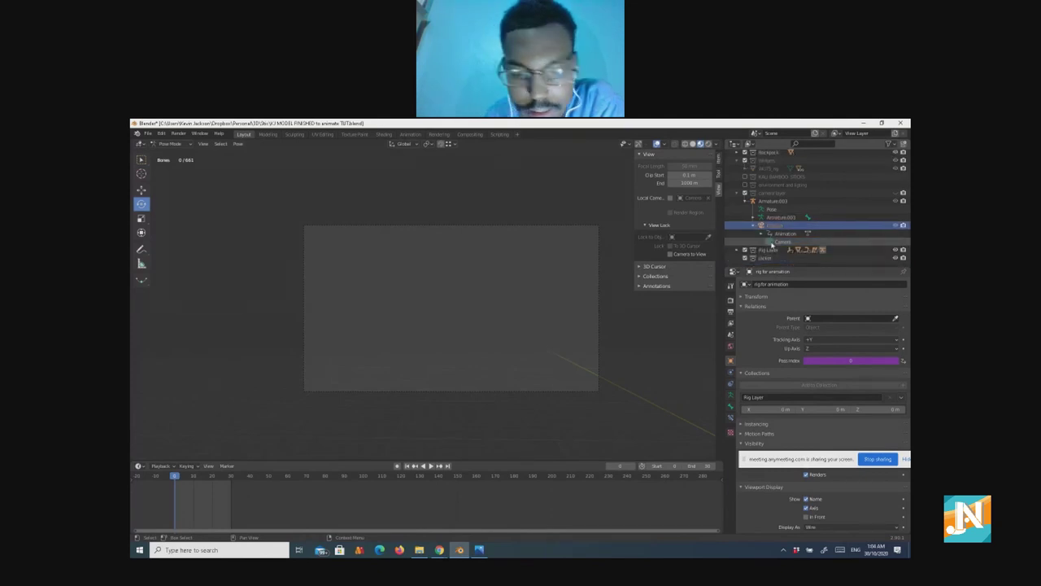
pyautogui.moveTo(175, 496); pyautogui.dragTo(199, 496)
pyautogui.scroll(-5, 335, 377)
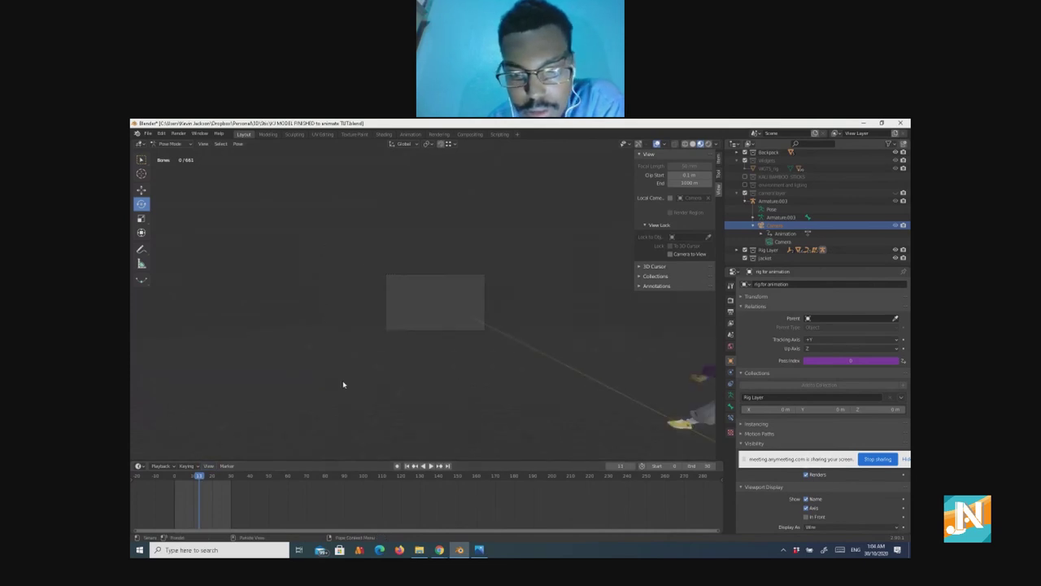
pyautogui.moveTo(394, 374)
pyautogui.mouseDown(button='middle')
pyautogui.moveTo(483, 372)
pyautogui.moveTo(245, 375)
pyautogui.moveTo(385, 379)
pyautogui.mouseUp(button='middle')
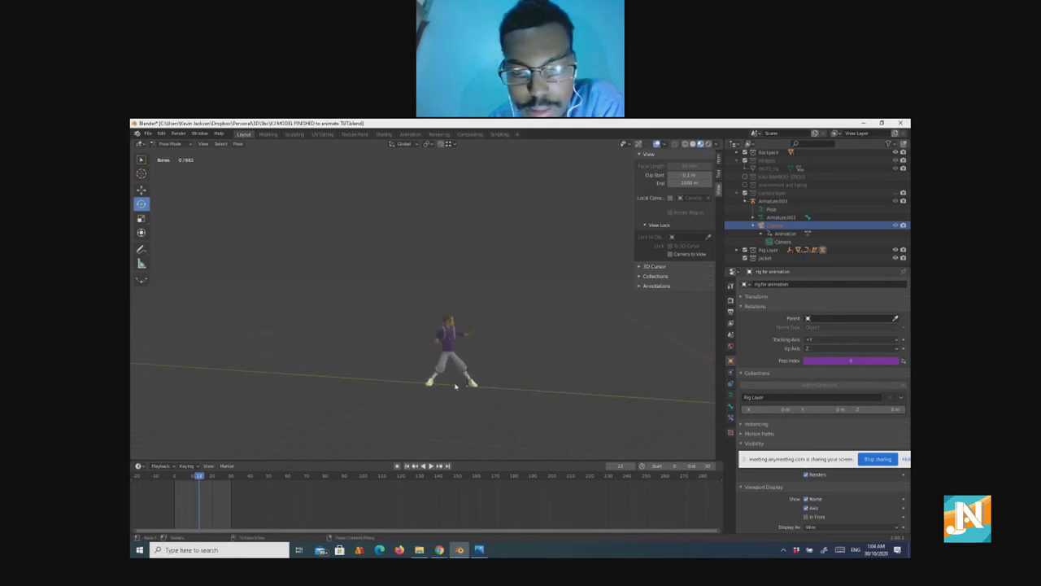
pyautogui.scroll(3, 455, 387)
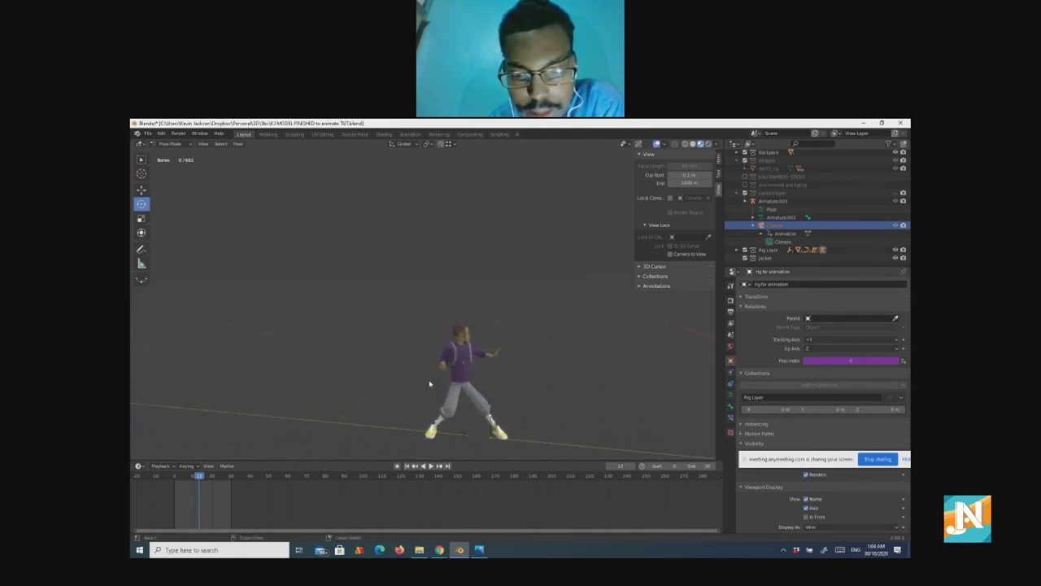
pyautogui.hotkey('shift', 'Left')
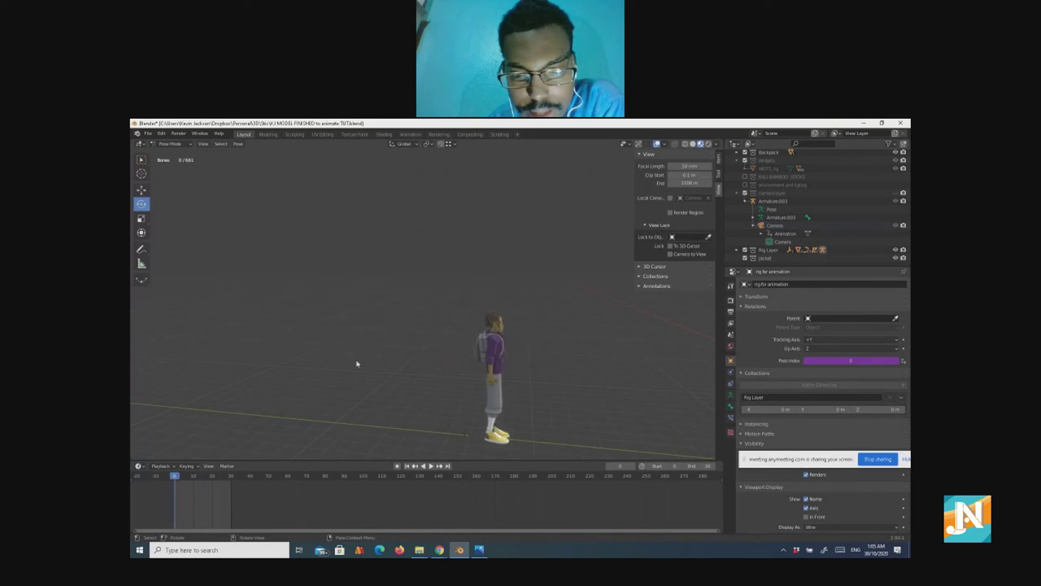
# Step: Look through the scene camera and zoom it out with Camera to View until the whole rig is framed
pyautogui.moveTo(276, 360)
pyautogui.mouseDown(button='middle')
pyautogui.moveTo(200, 360)
pyautogui.moveTo(290, 367)
pyautogui.mouseUp(button='middle')
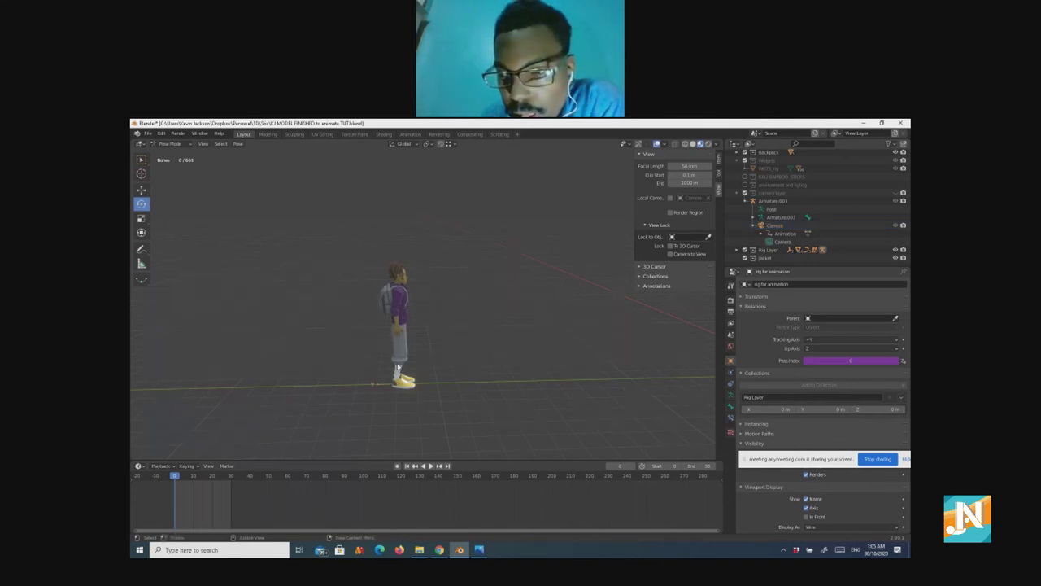
pyautogui.press('KP_0')
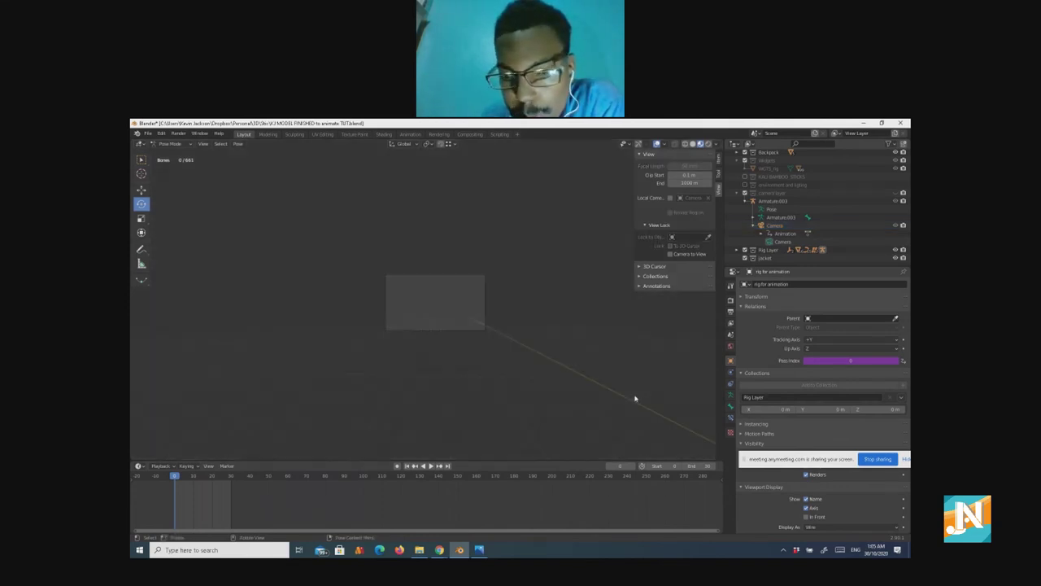
pyautogui.press('a')
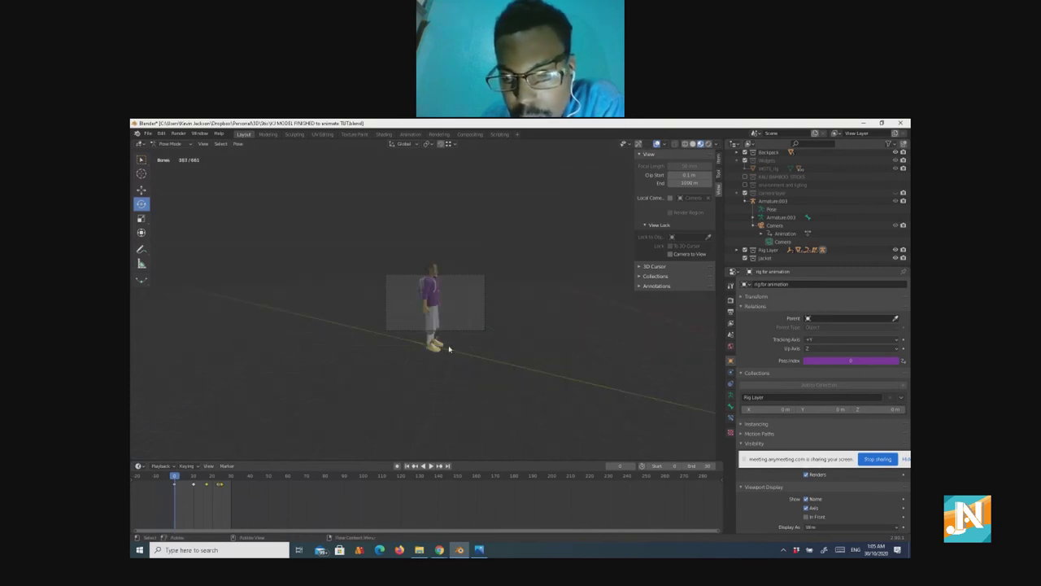
pyautogui.scroll(3, 456, 346)
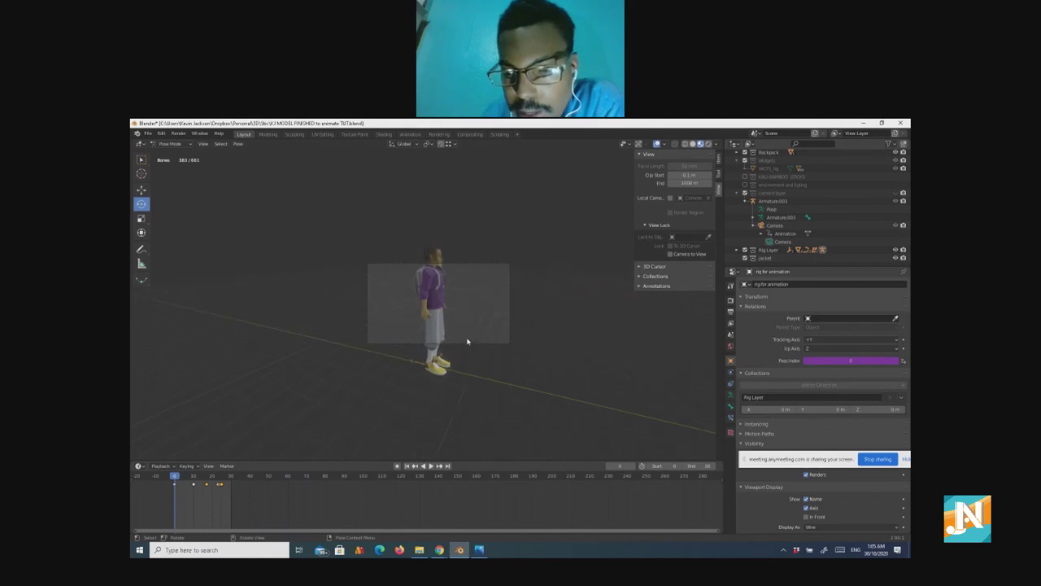
pyautogui.click(671, 253)
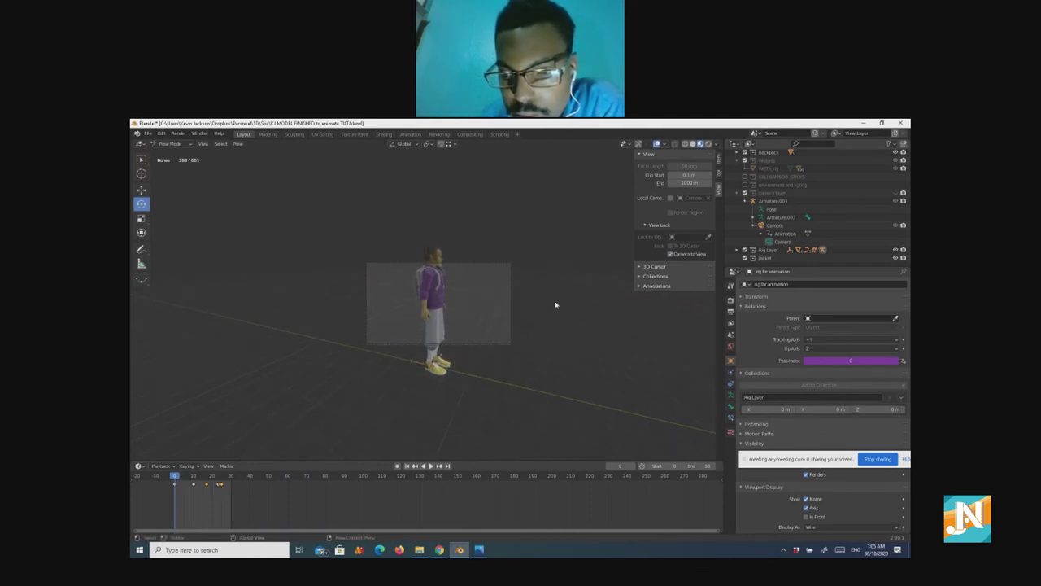
pyautogui.scroll(-5, 491, 315)
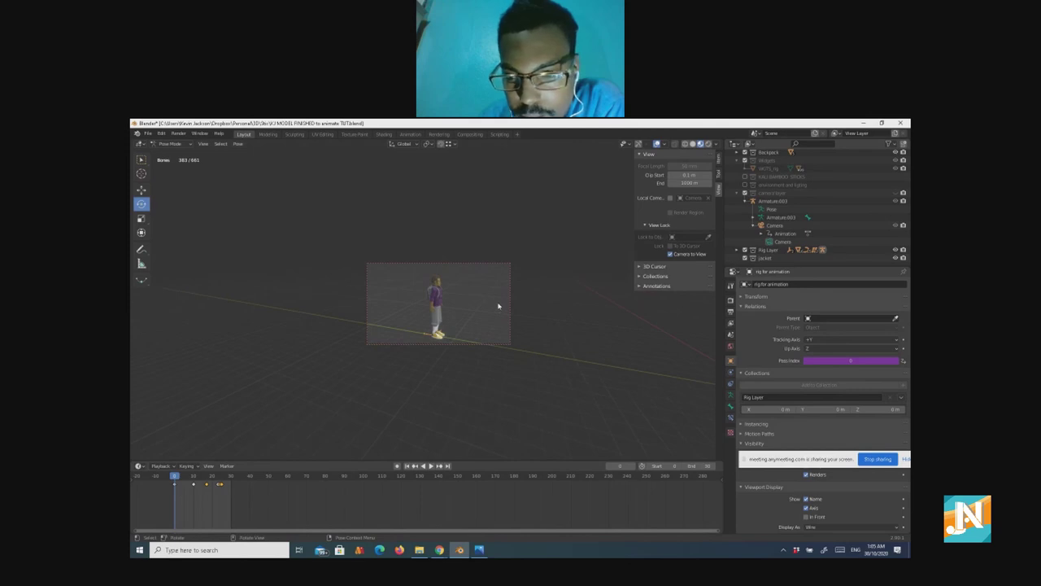
pyautogui.hotkey('alt', 'a')
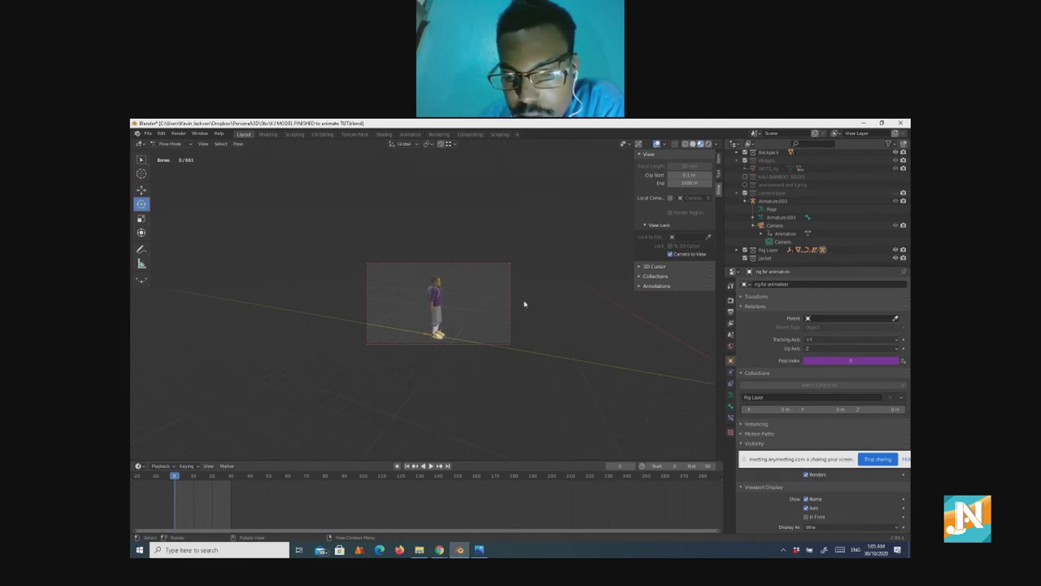
pyautogui.click(671, 254)
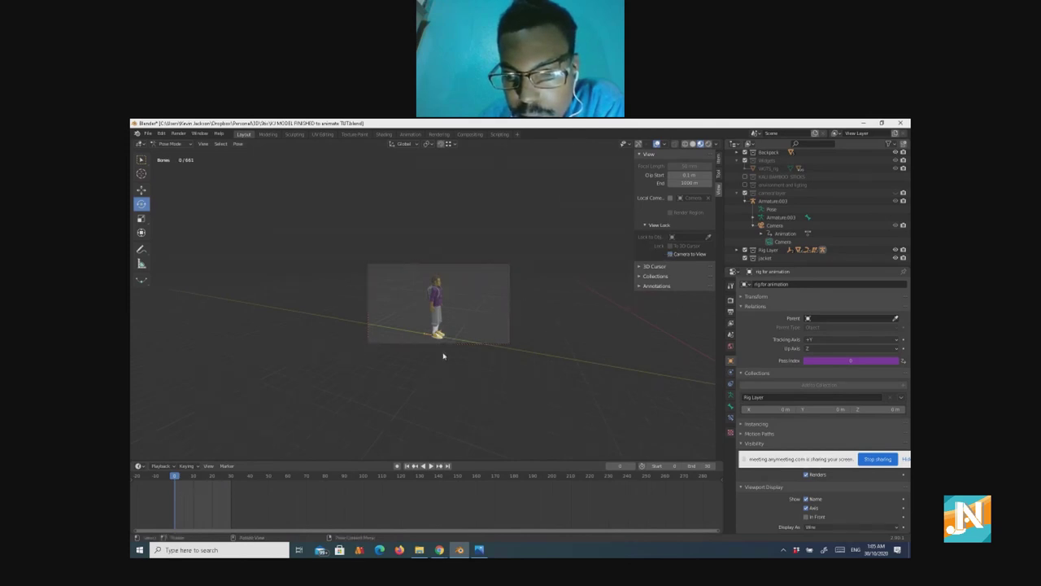
pyautogui.scroll(5, 443, 356)
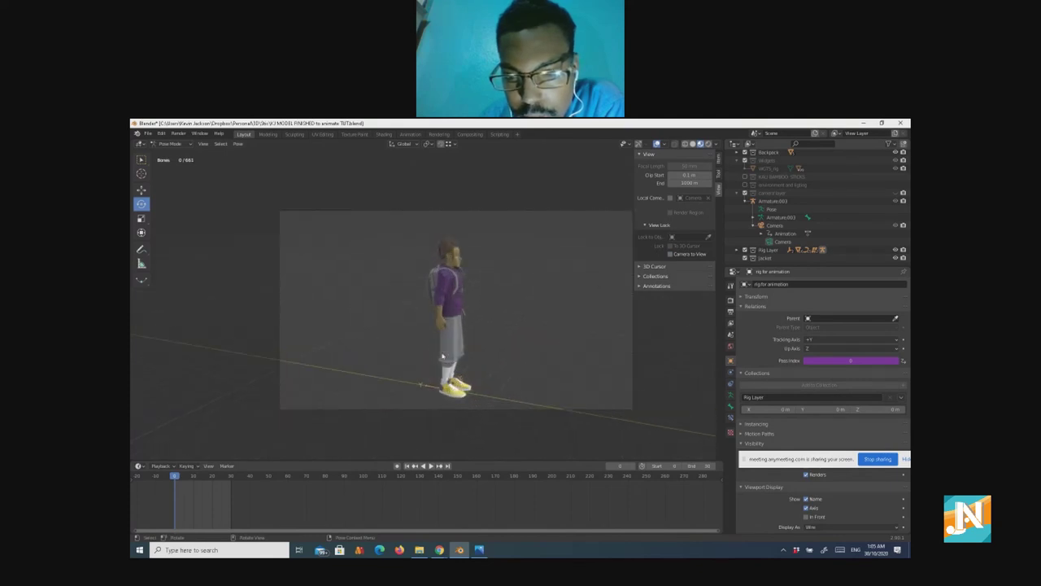
pyautogui.scroll(2, 444, 355)
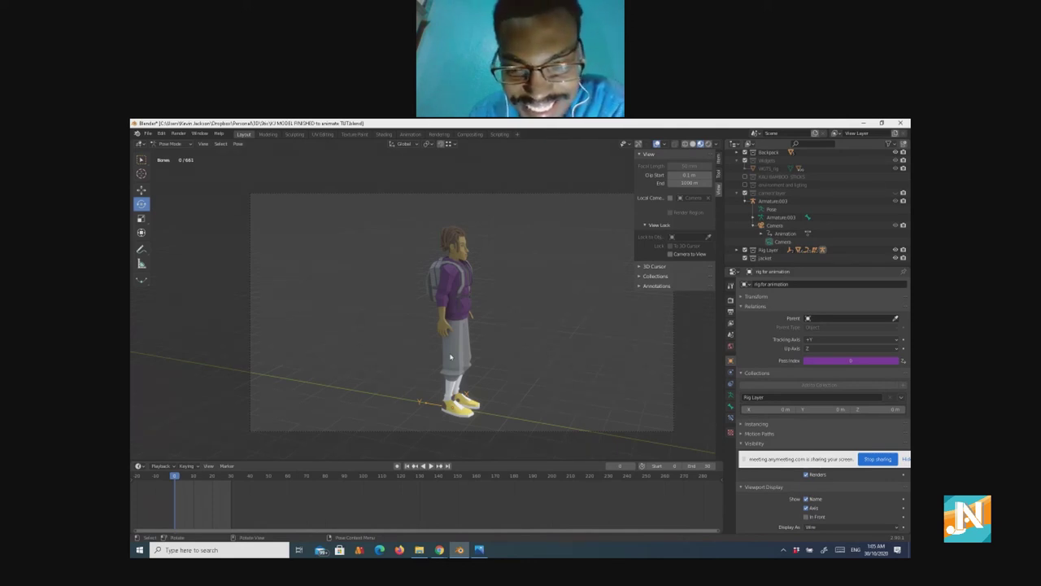
# Step: Save the blend file, play the punch animation through the camera, and return to frame 0
pyautogui.hotkey('ctrl', 's')
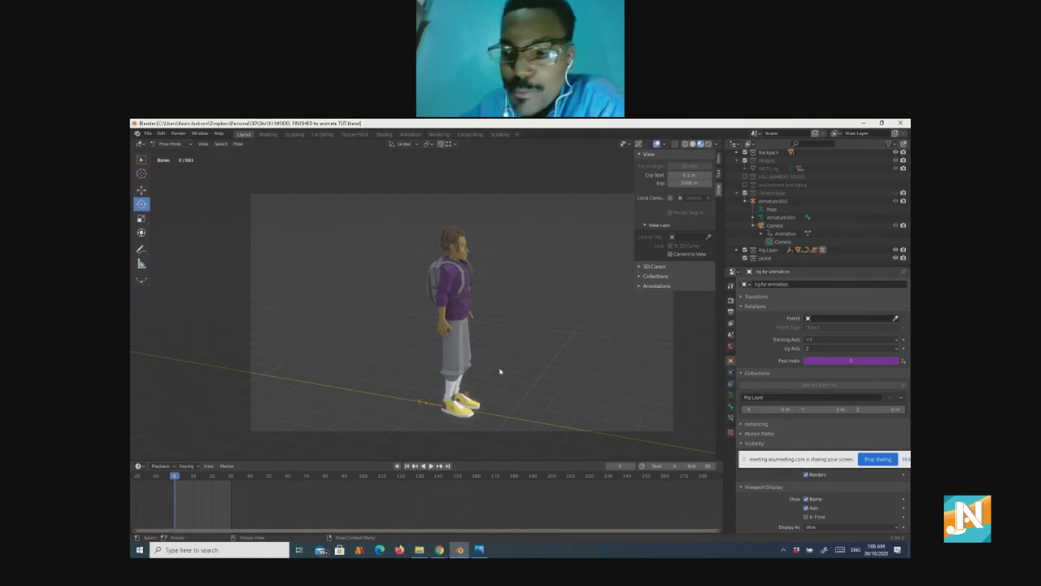
pyautogui.press('space')
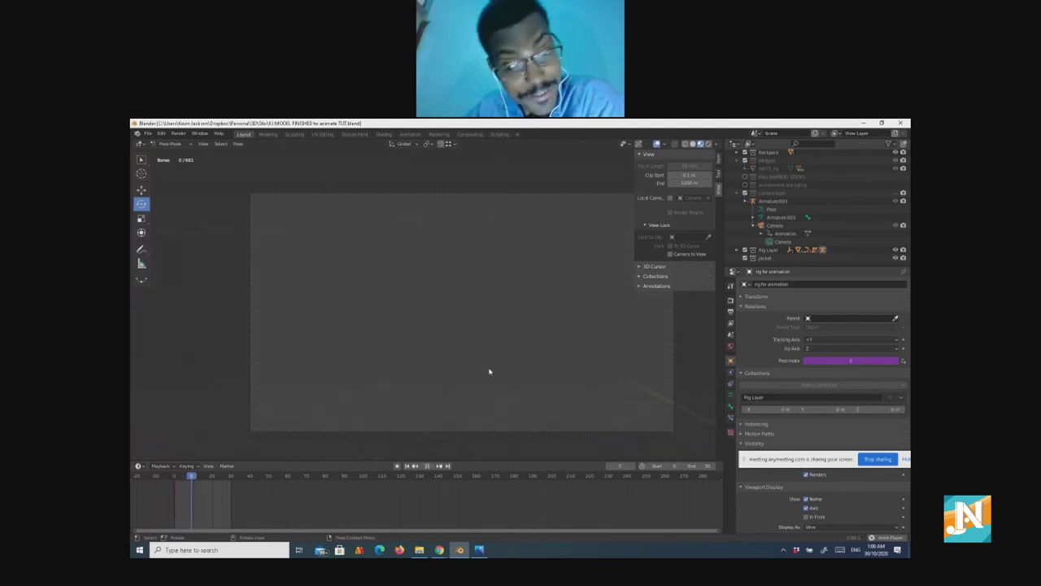
pyautogui.press('space')
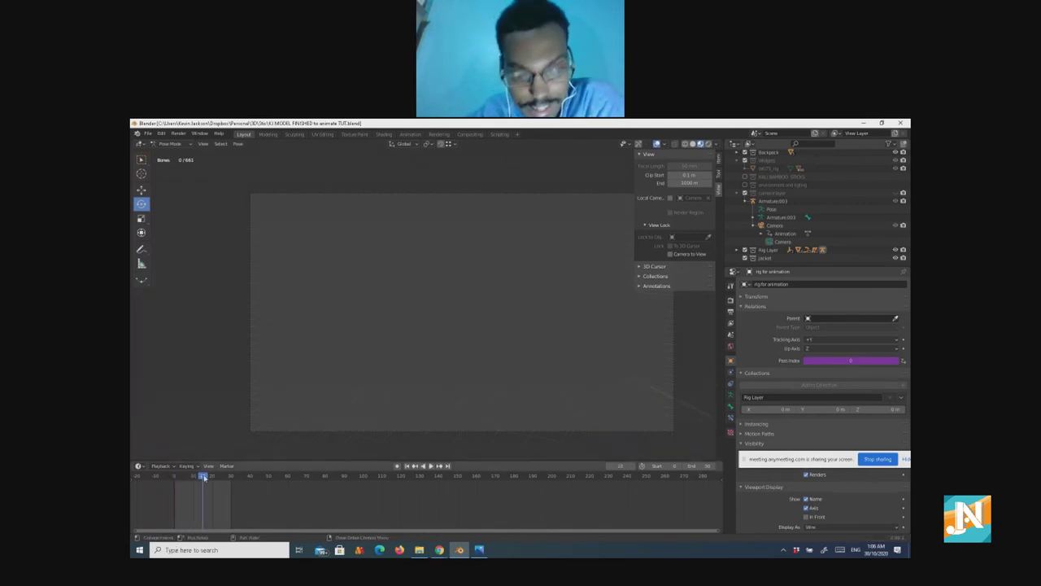
pyautogui.moveTo(205, 478); pyautogui.dragTo(175, 482)
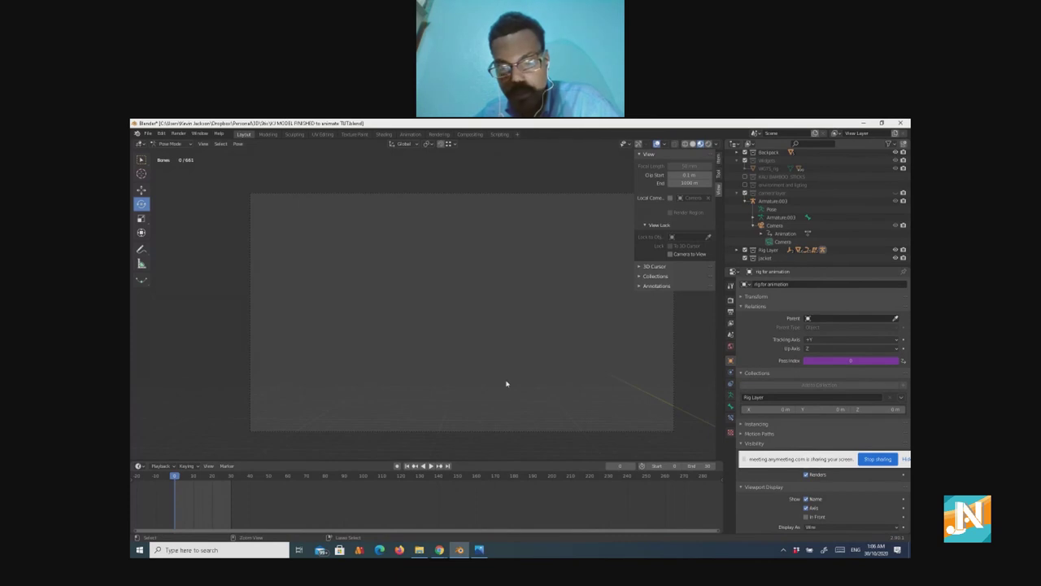
# Step: Pull the locked camera back and rotate it to reframe the character, save, and enlarge the timeline
pyautogui.press('a')
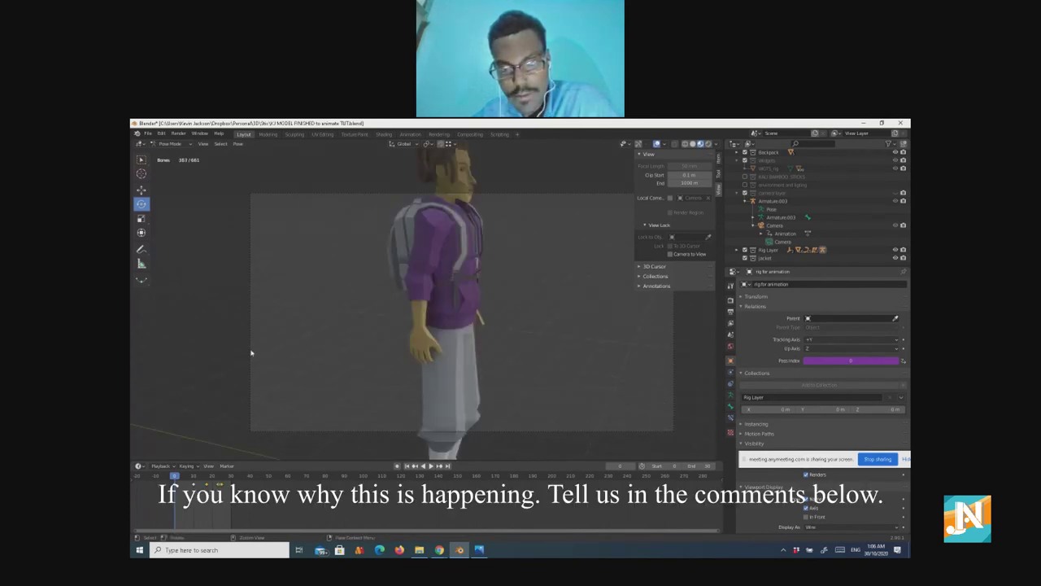
pyautogui.hotkey('alt', 'a')
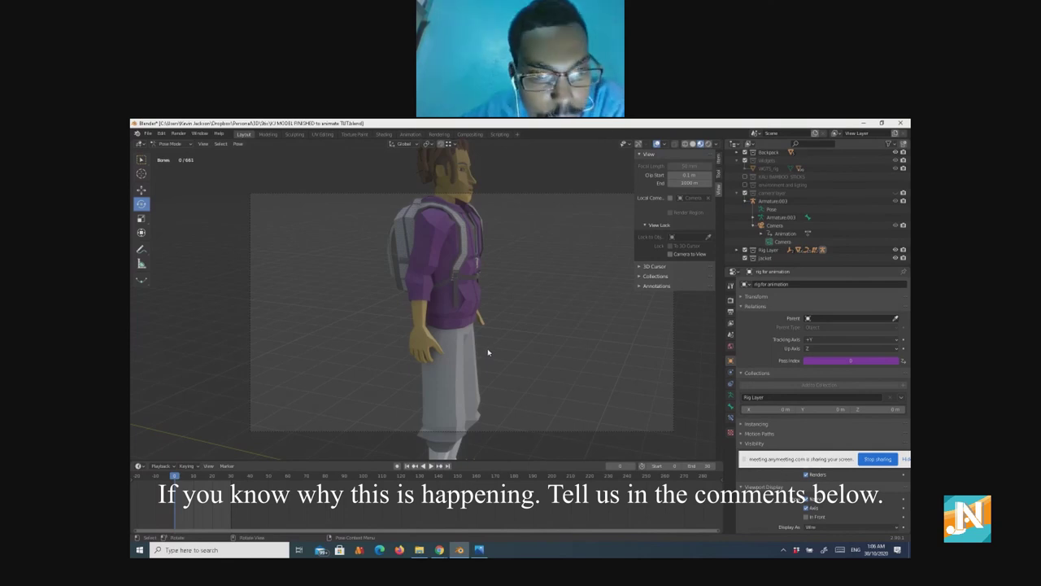
pyautogui.scroll(-2, 488, 353)
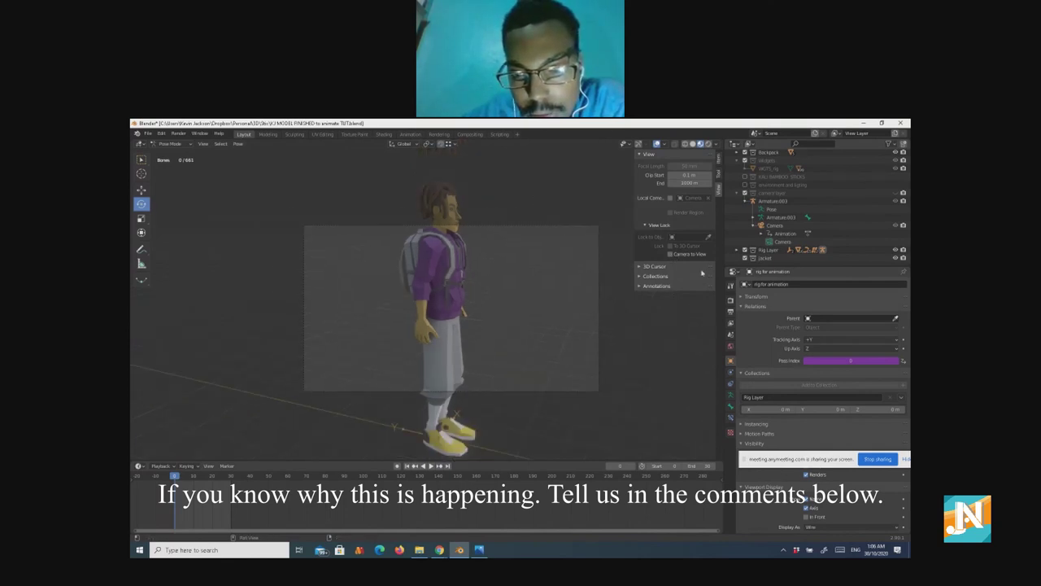
pyautogui.click(670, 254)
pyautogui.press('KP_4')
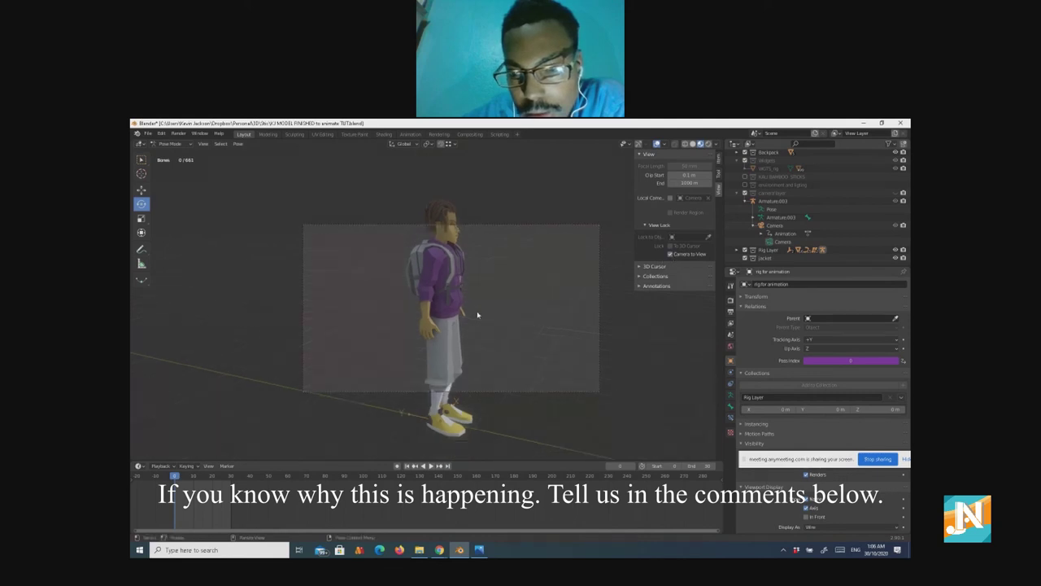
pyautogui.scroll(-3, 480, 312)
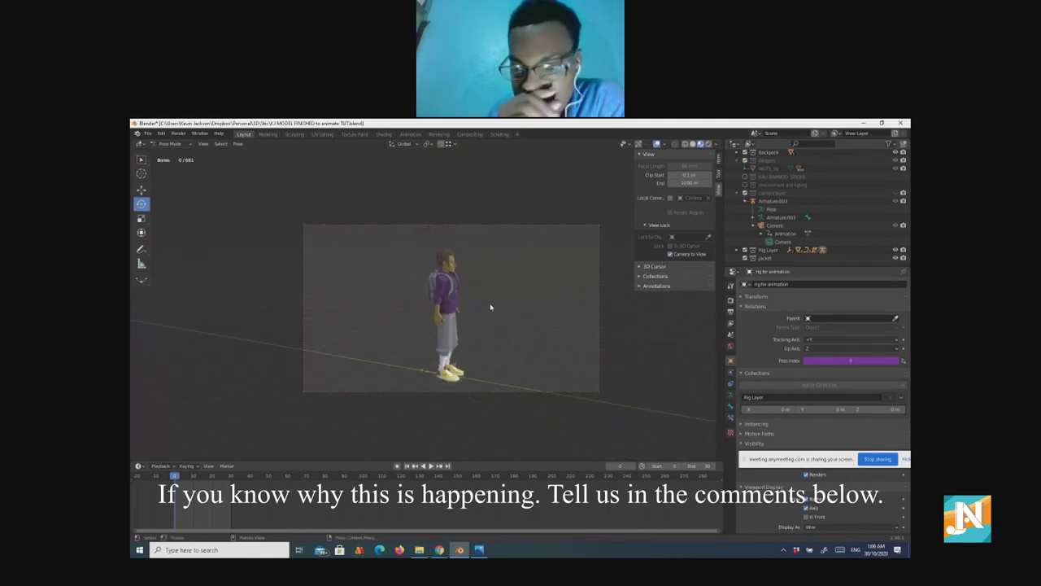
pyautogui.click(670, 255)
pyautogui.hotkey('ctrl', 's')
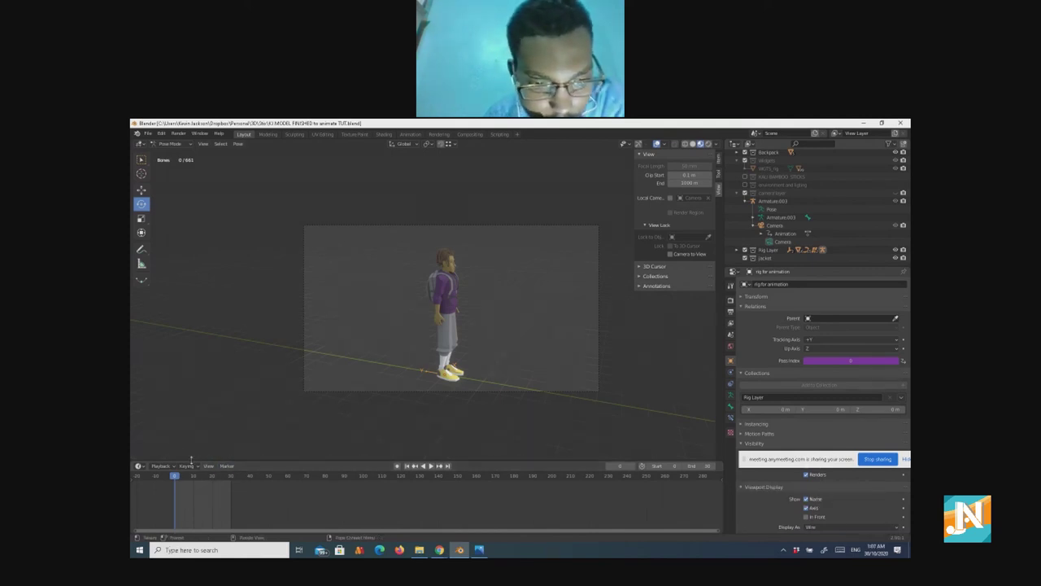
pyautogui.moveTo(190, 460); pyautogui.dragTo(216, 426)
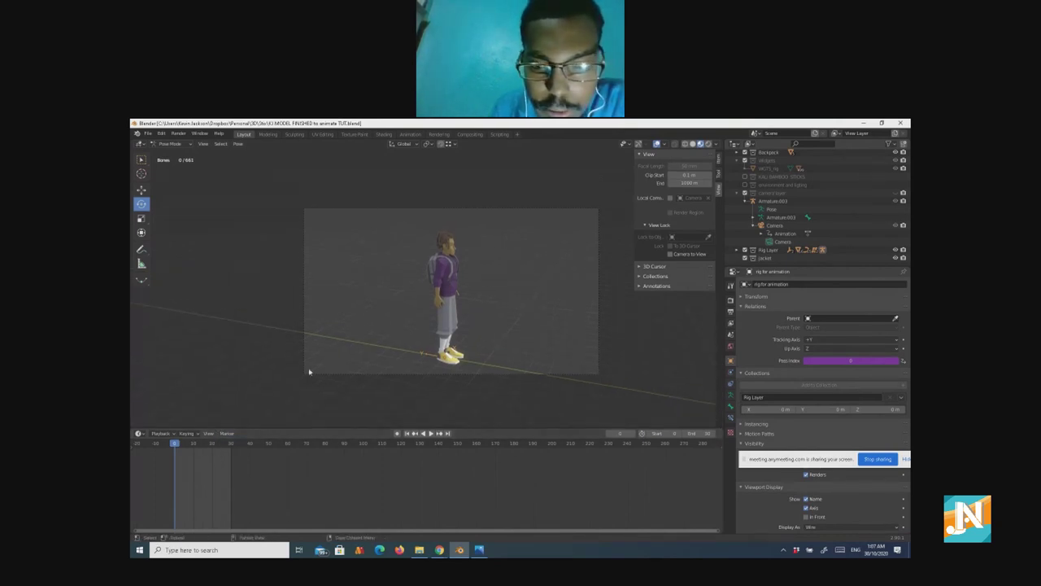